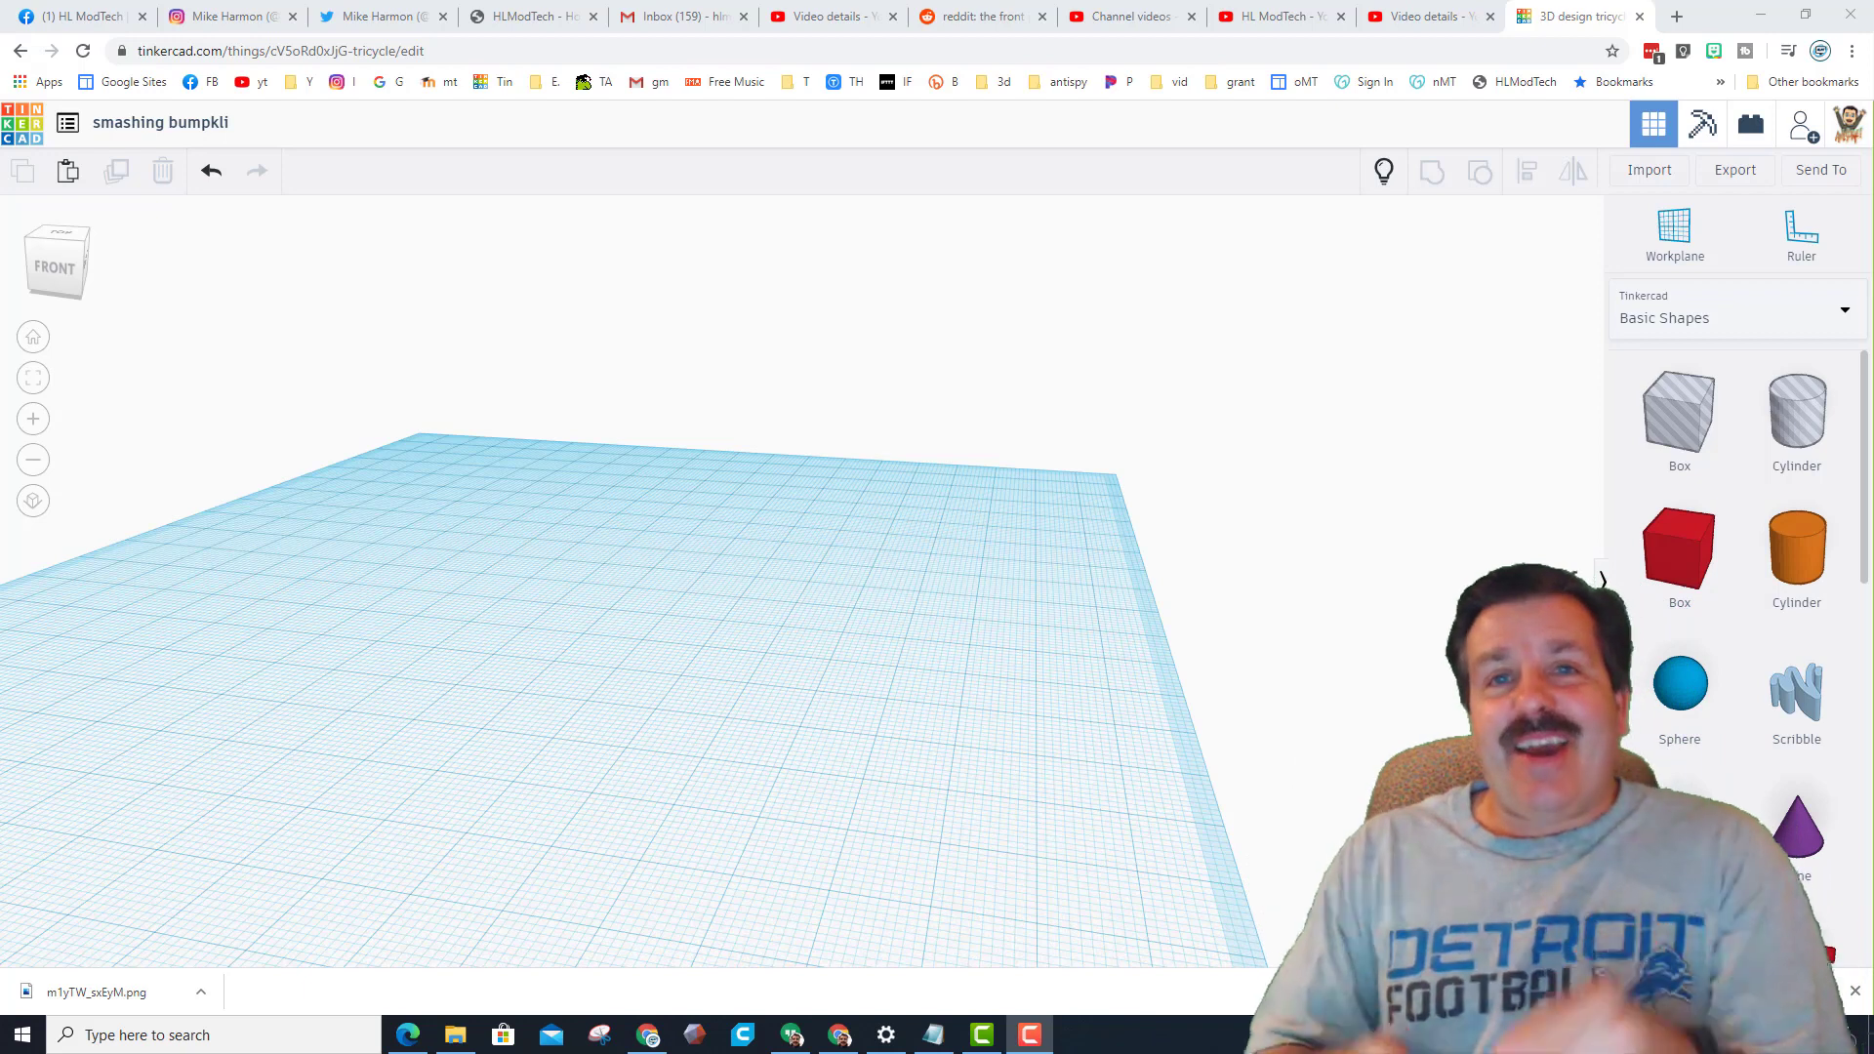
Rename the design "tricycle"
left_click(164, 122)
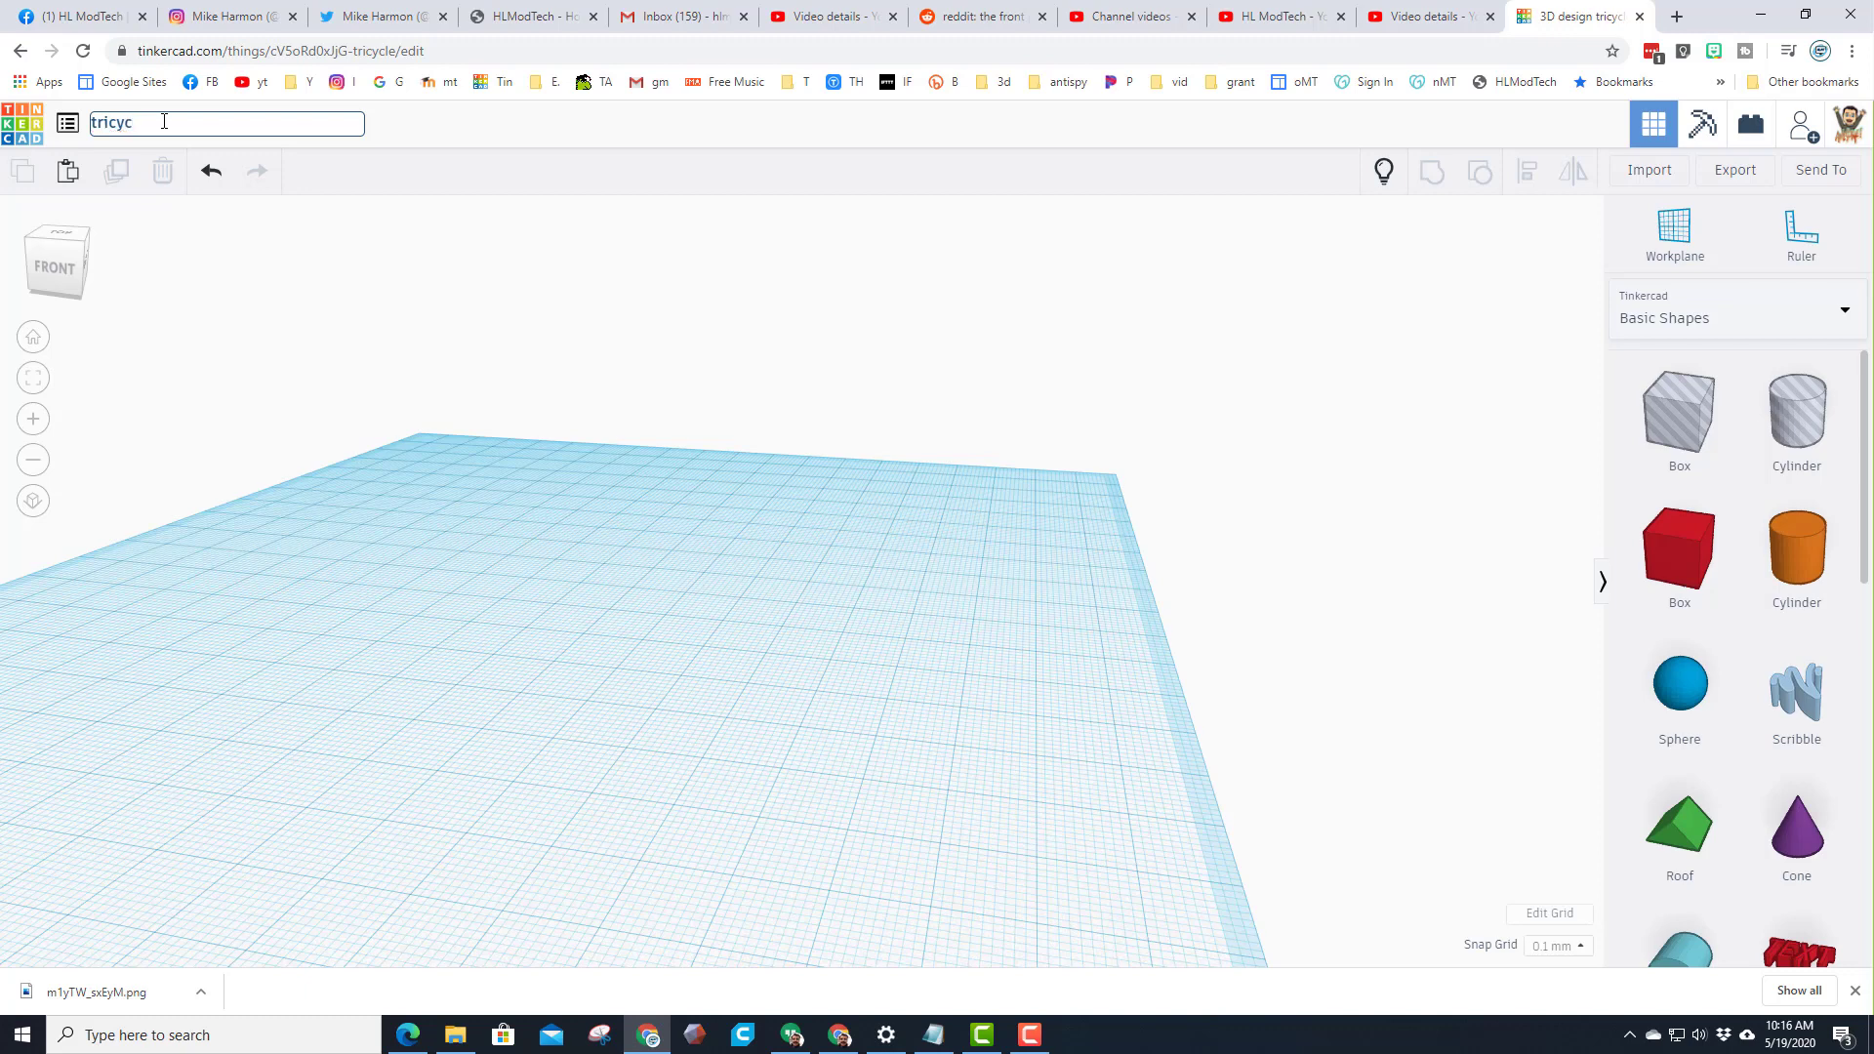
left_click(946, 489)
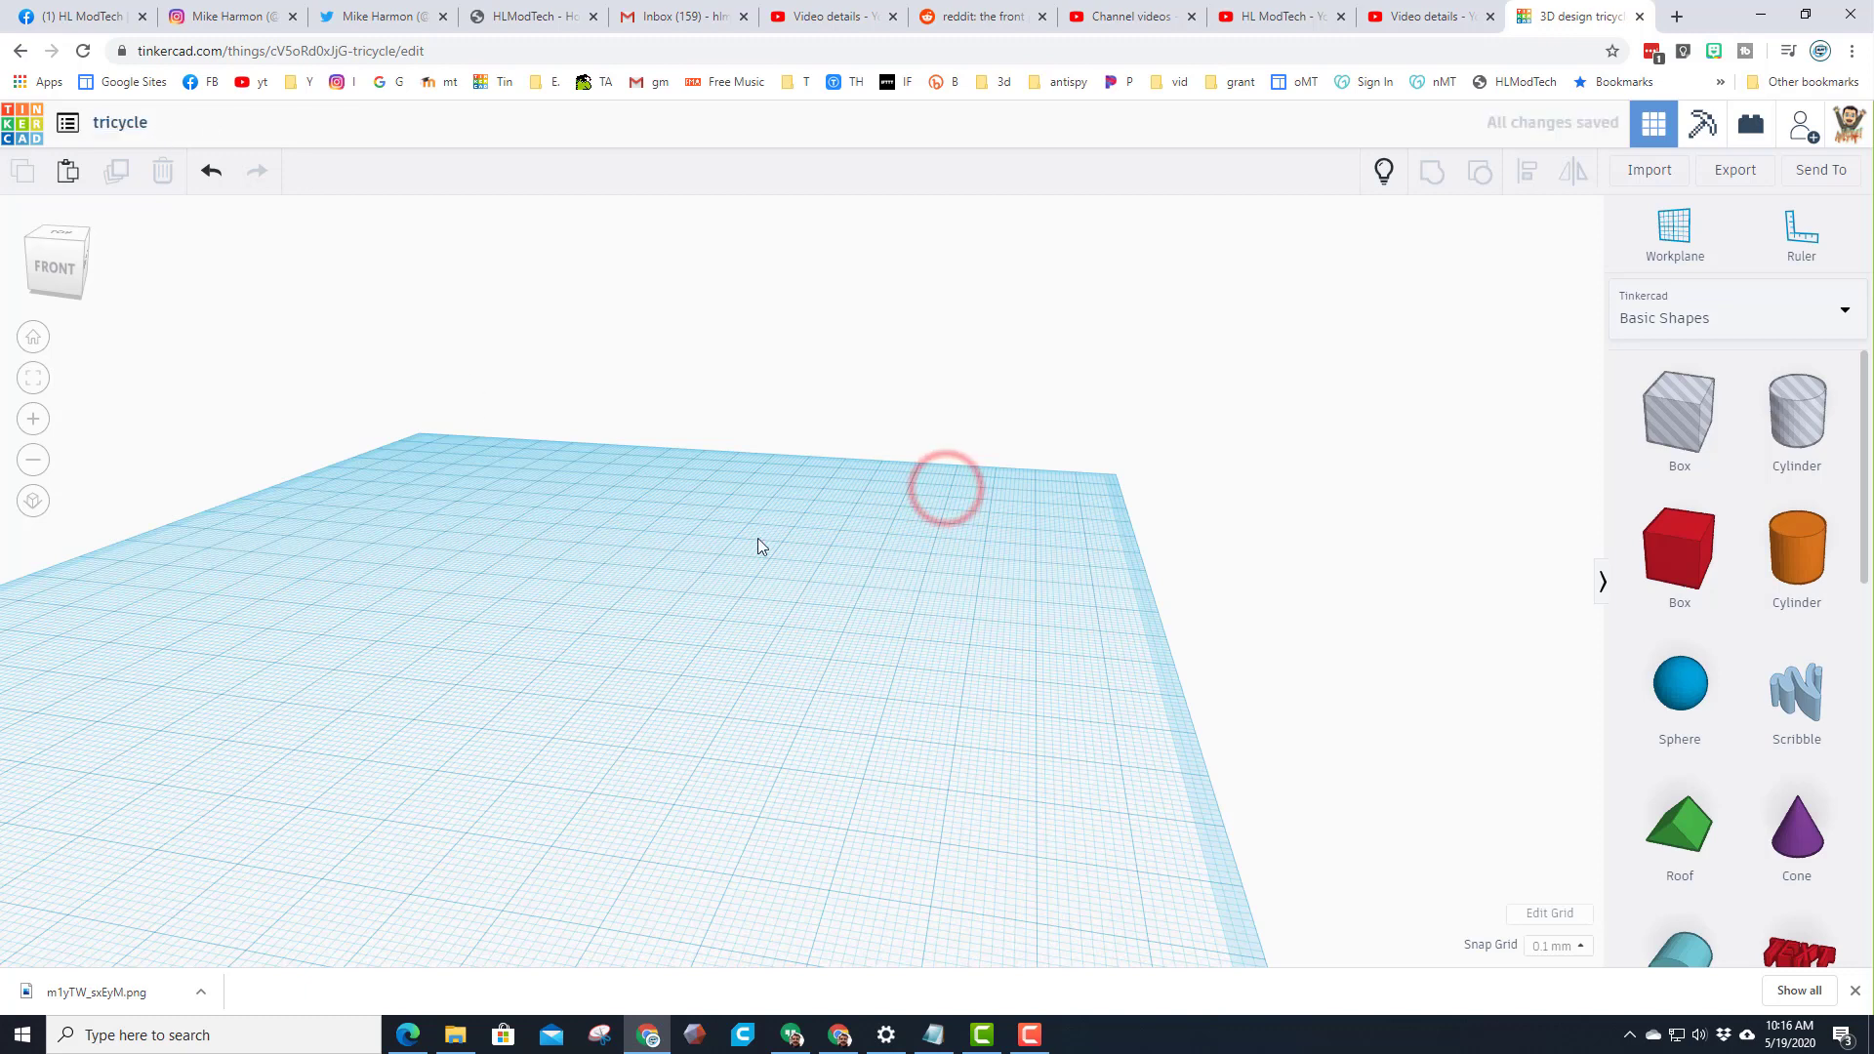
Place a Bent Pipe from the Featured shape generators on the workplane
left_click(1675, 320)
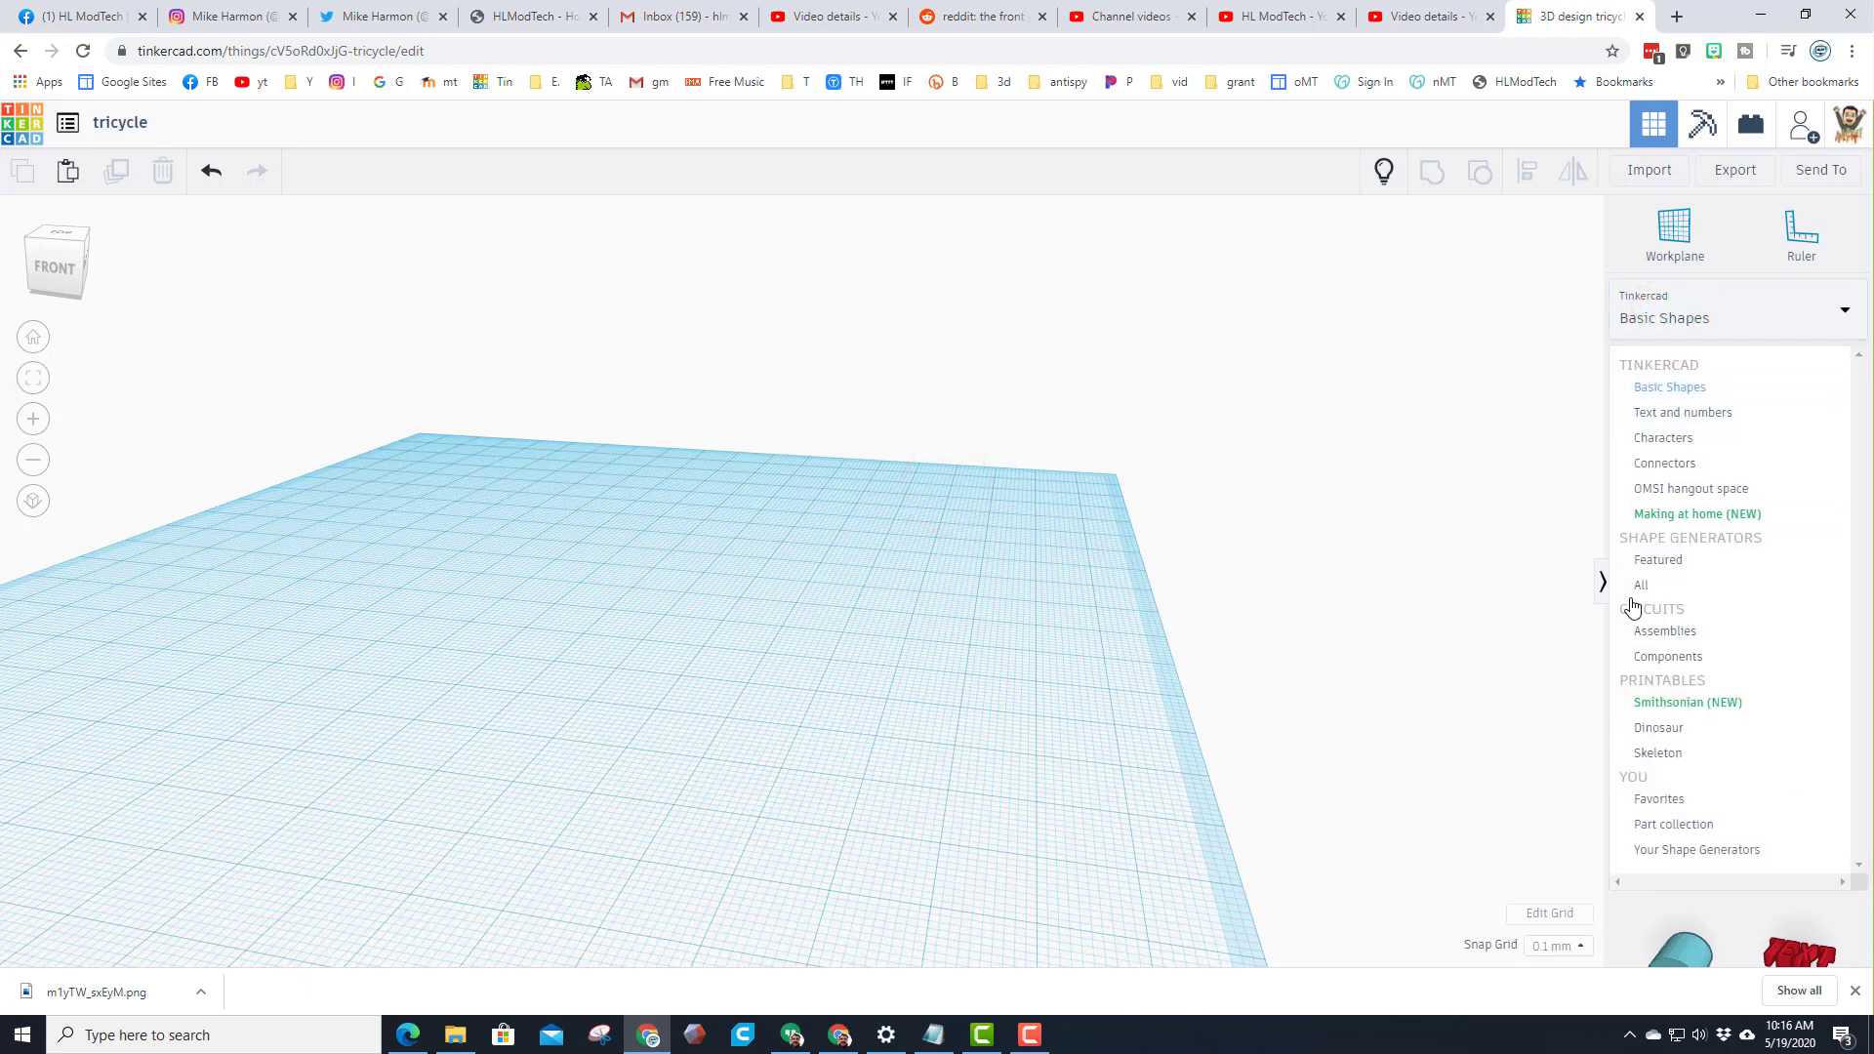
left_click(1659, 559)
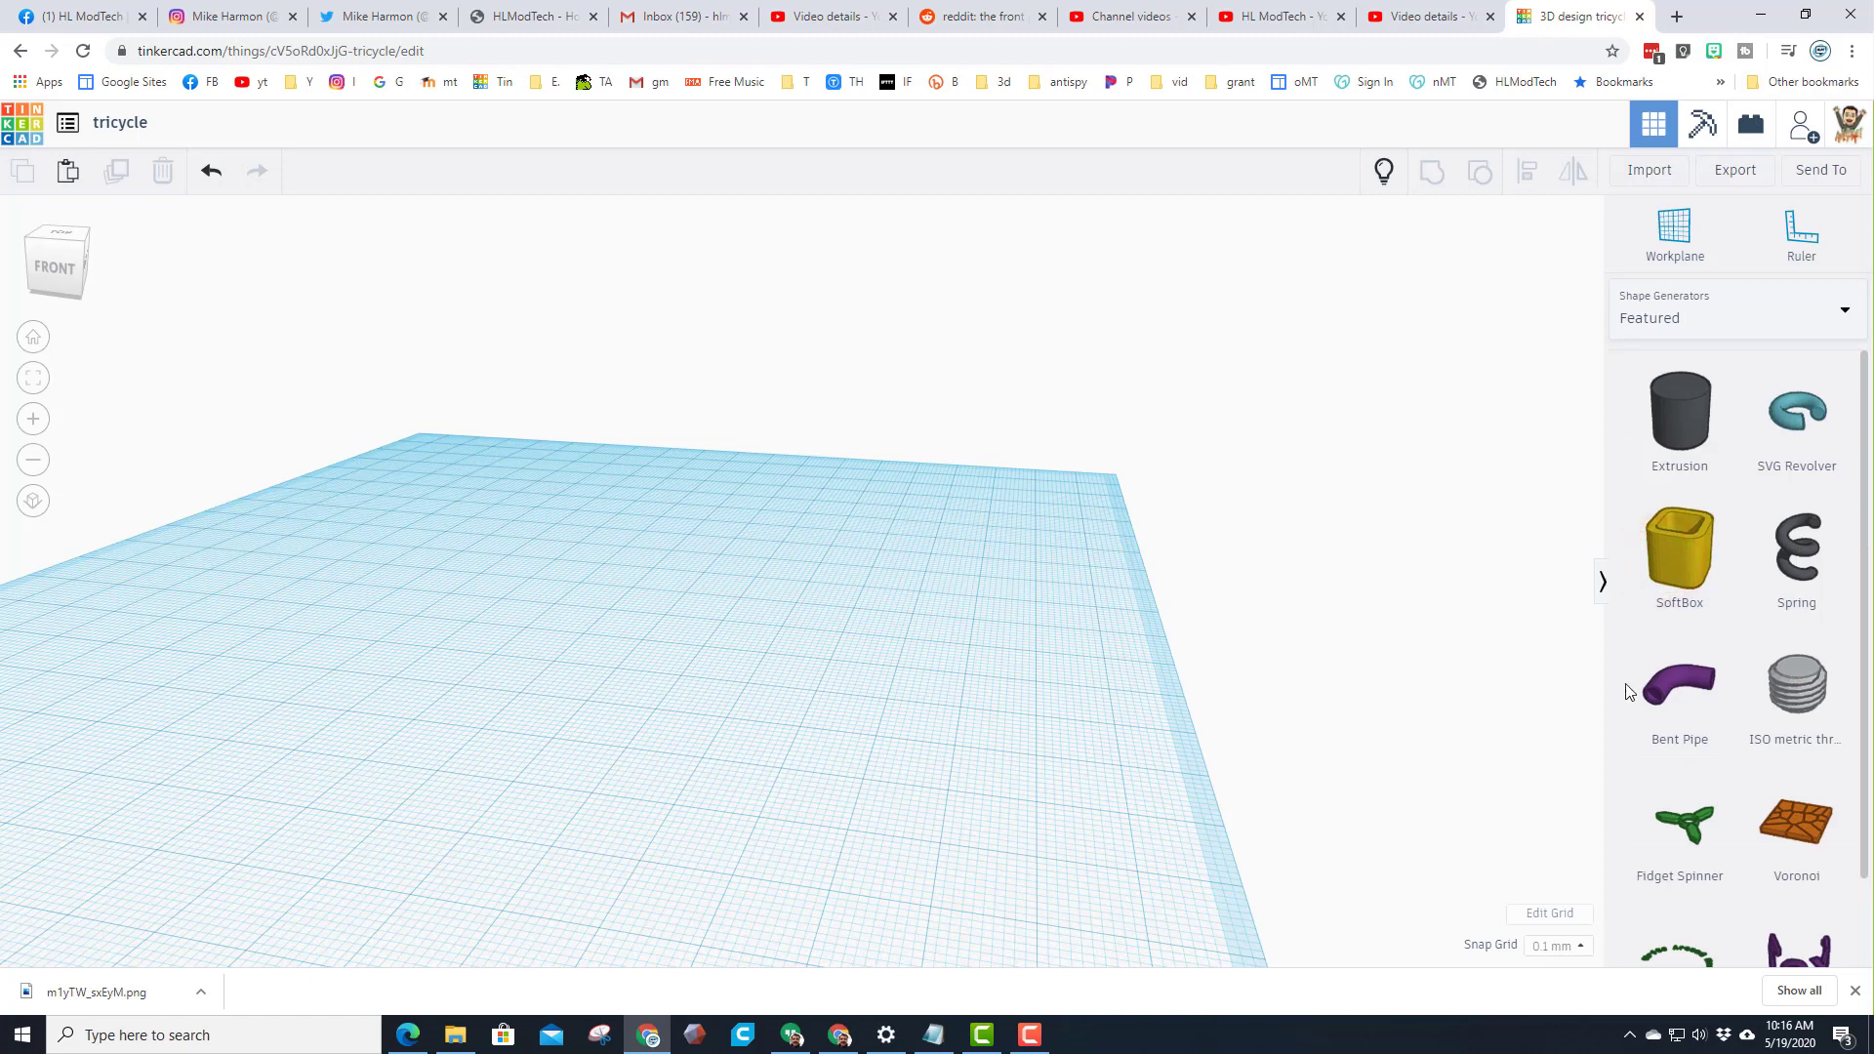
left_click(446, 648)
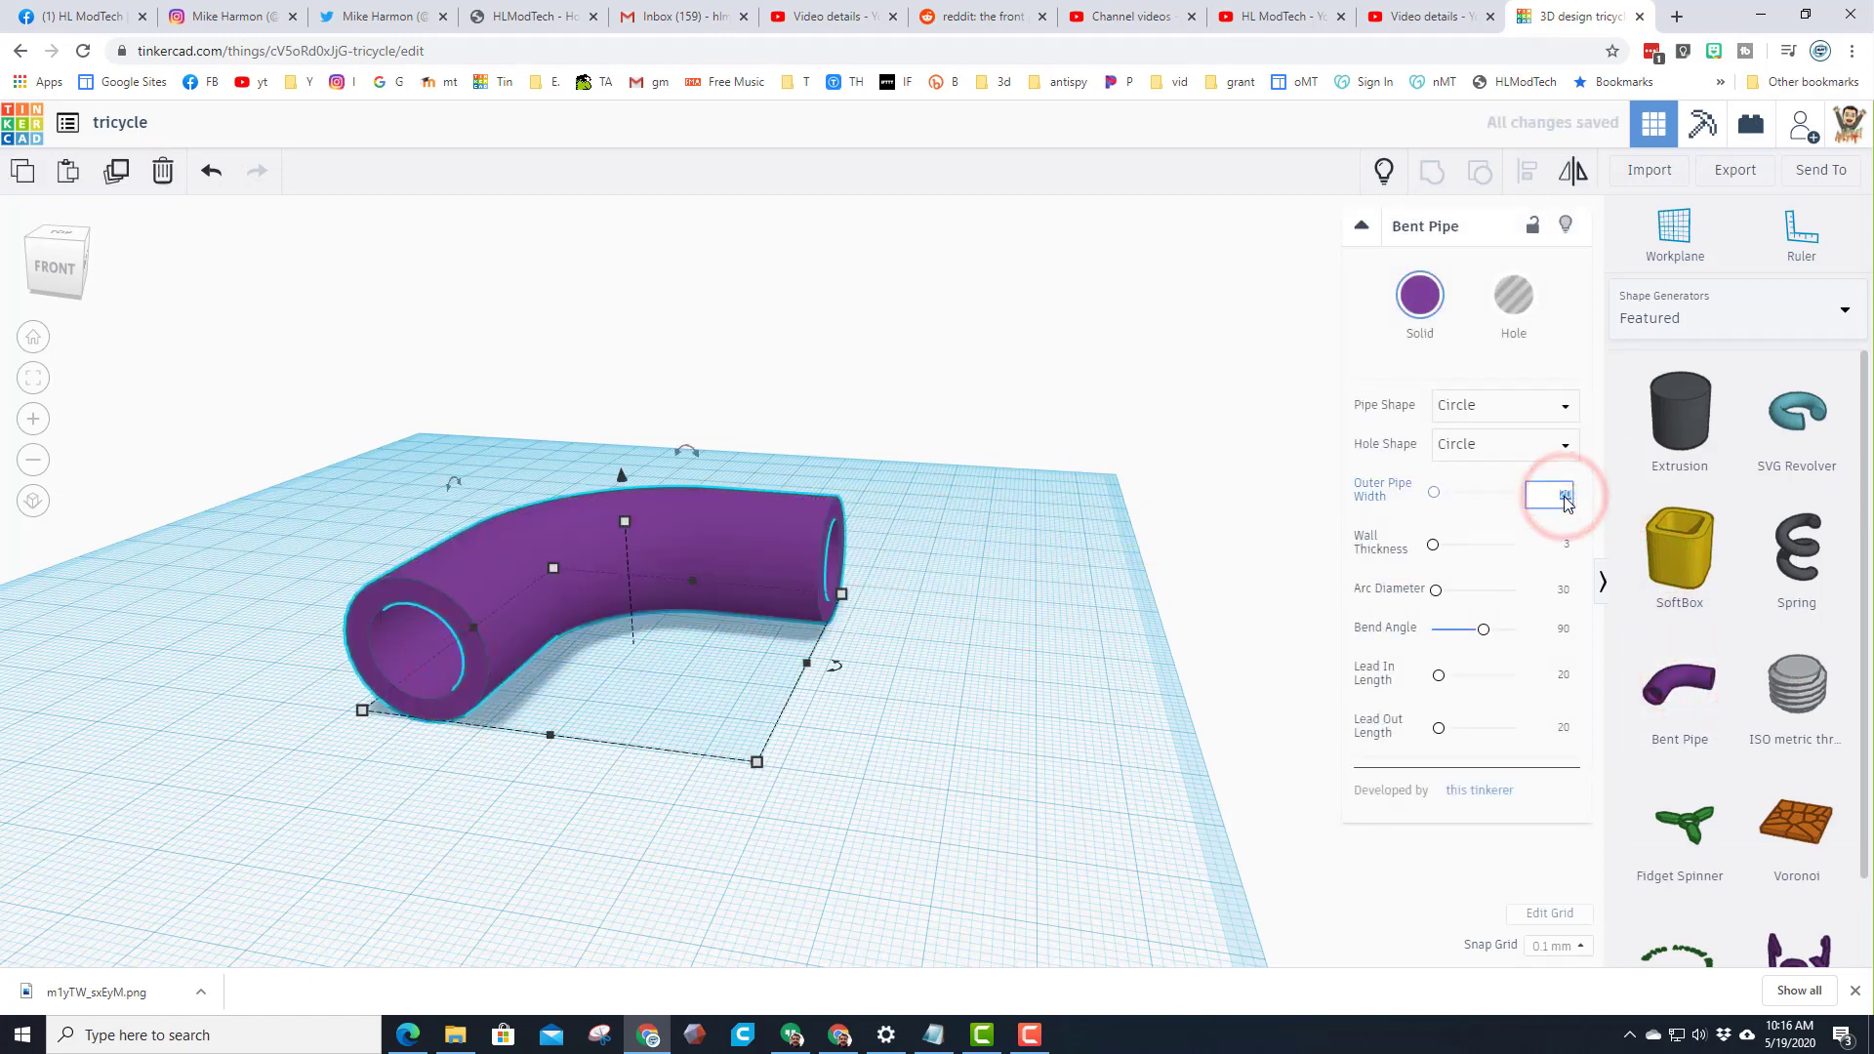
Set the bent pipe's outer width to 3 and wall thickness to 1, and reposition it on the workplane
type("3")
left_click(1566, 544)
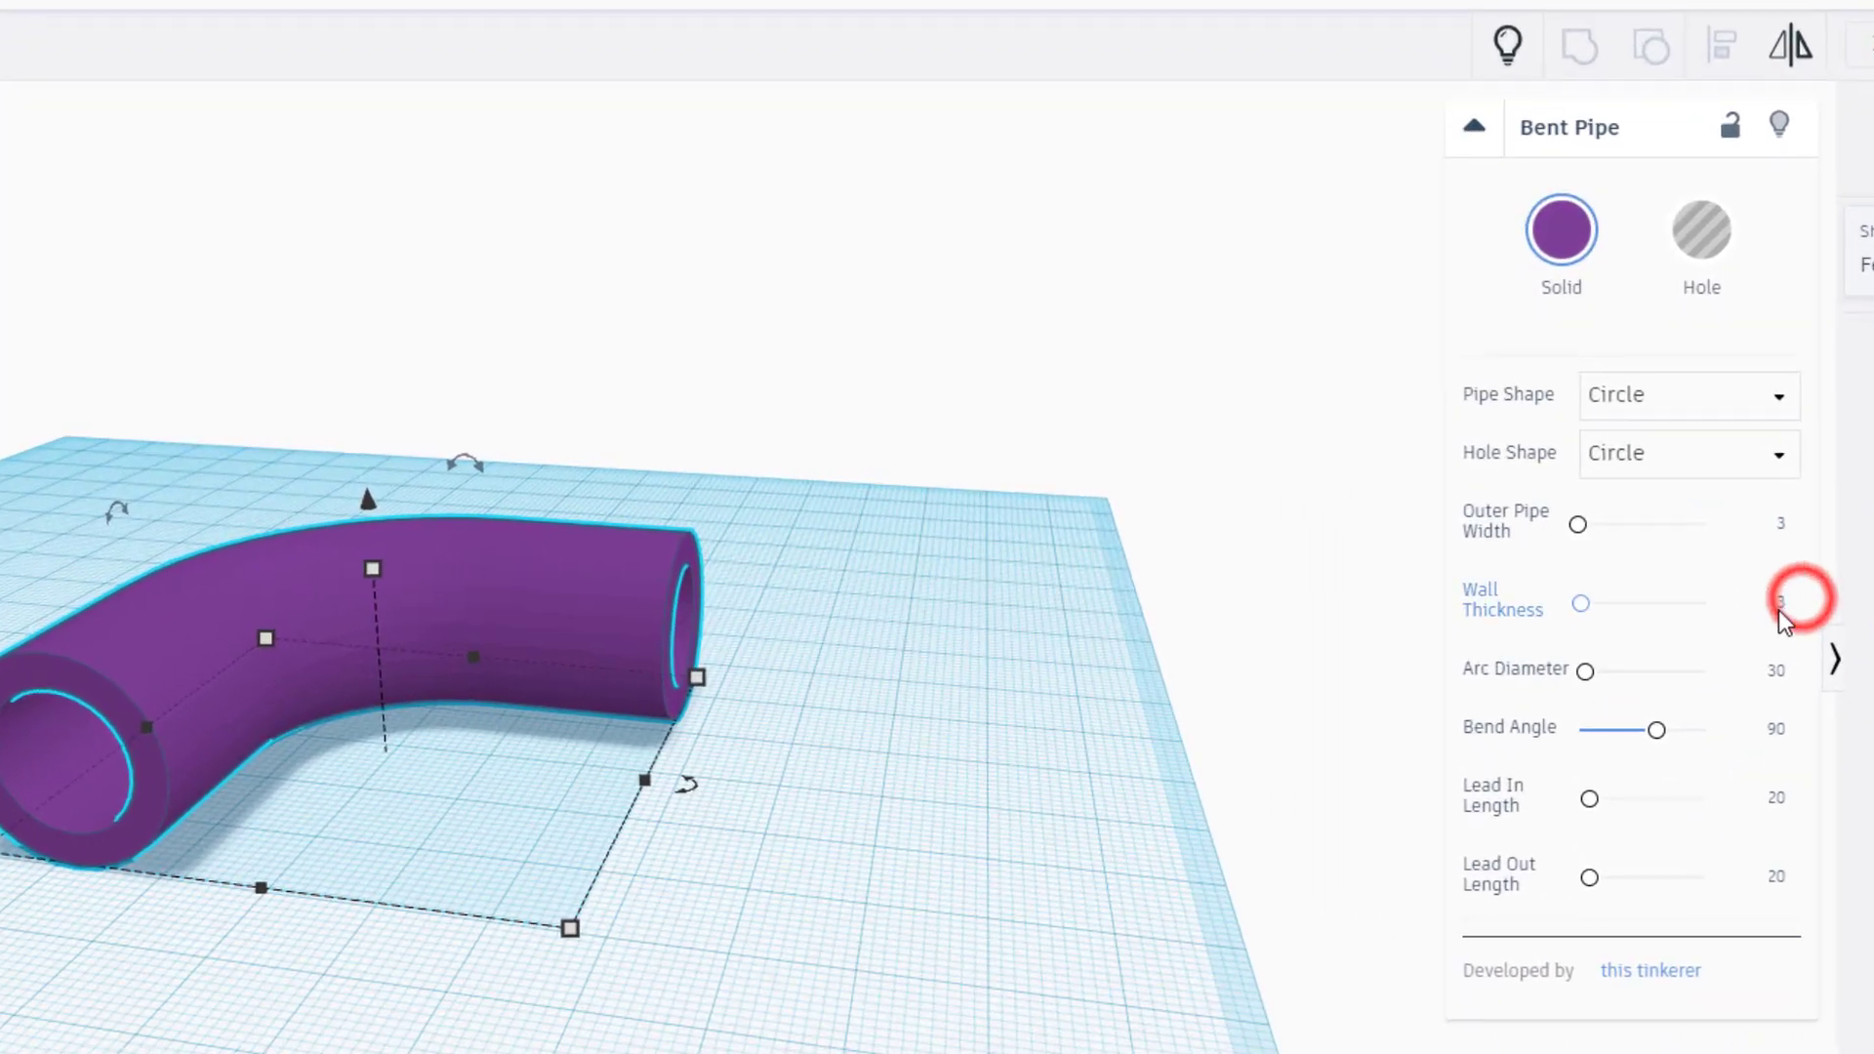
left_click(1151, 602)
left_click(243, 709)
left_click_drag(341, 686, 163, 652)
left_click_drag(273, 695, 211, 701)
left_click(209, 702)
right_click_drag(127, 695, 20, 693)
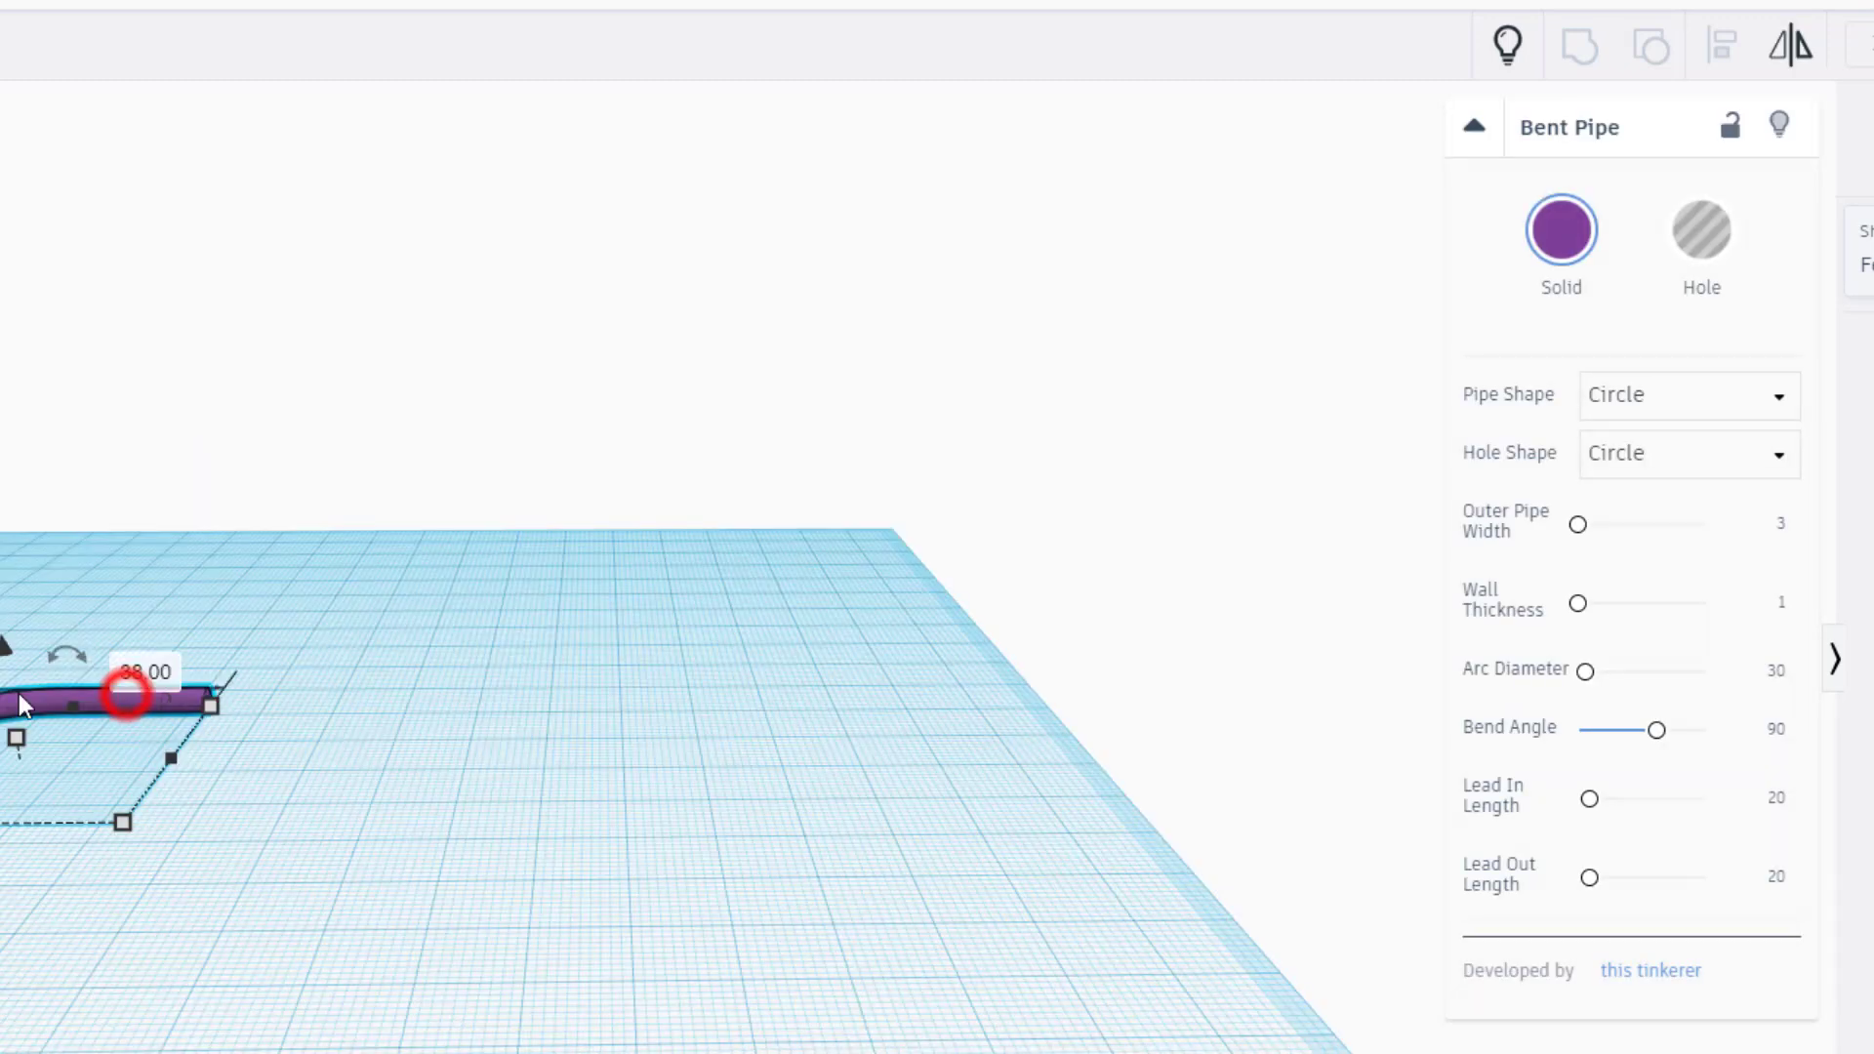
left_click_drag(98, 692, 737, 687)
Shape the pipe into a U with arc diameter 10, bend angle 180, and lead-in and lead-out lengths of 10
left_click(1783, 671)
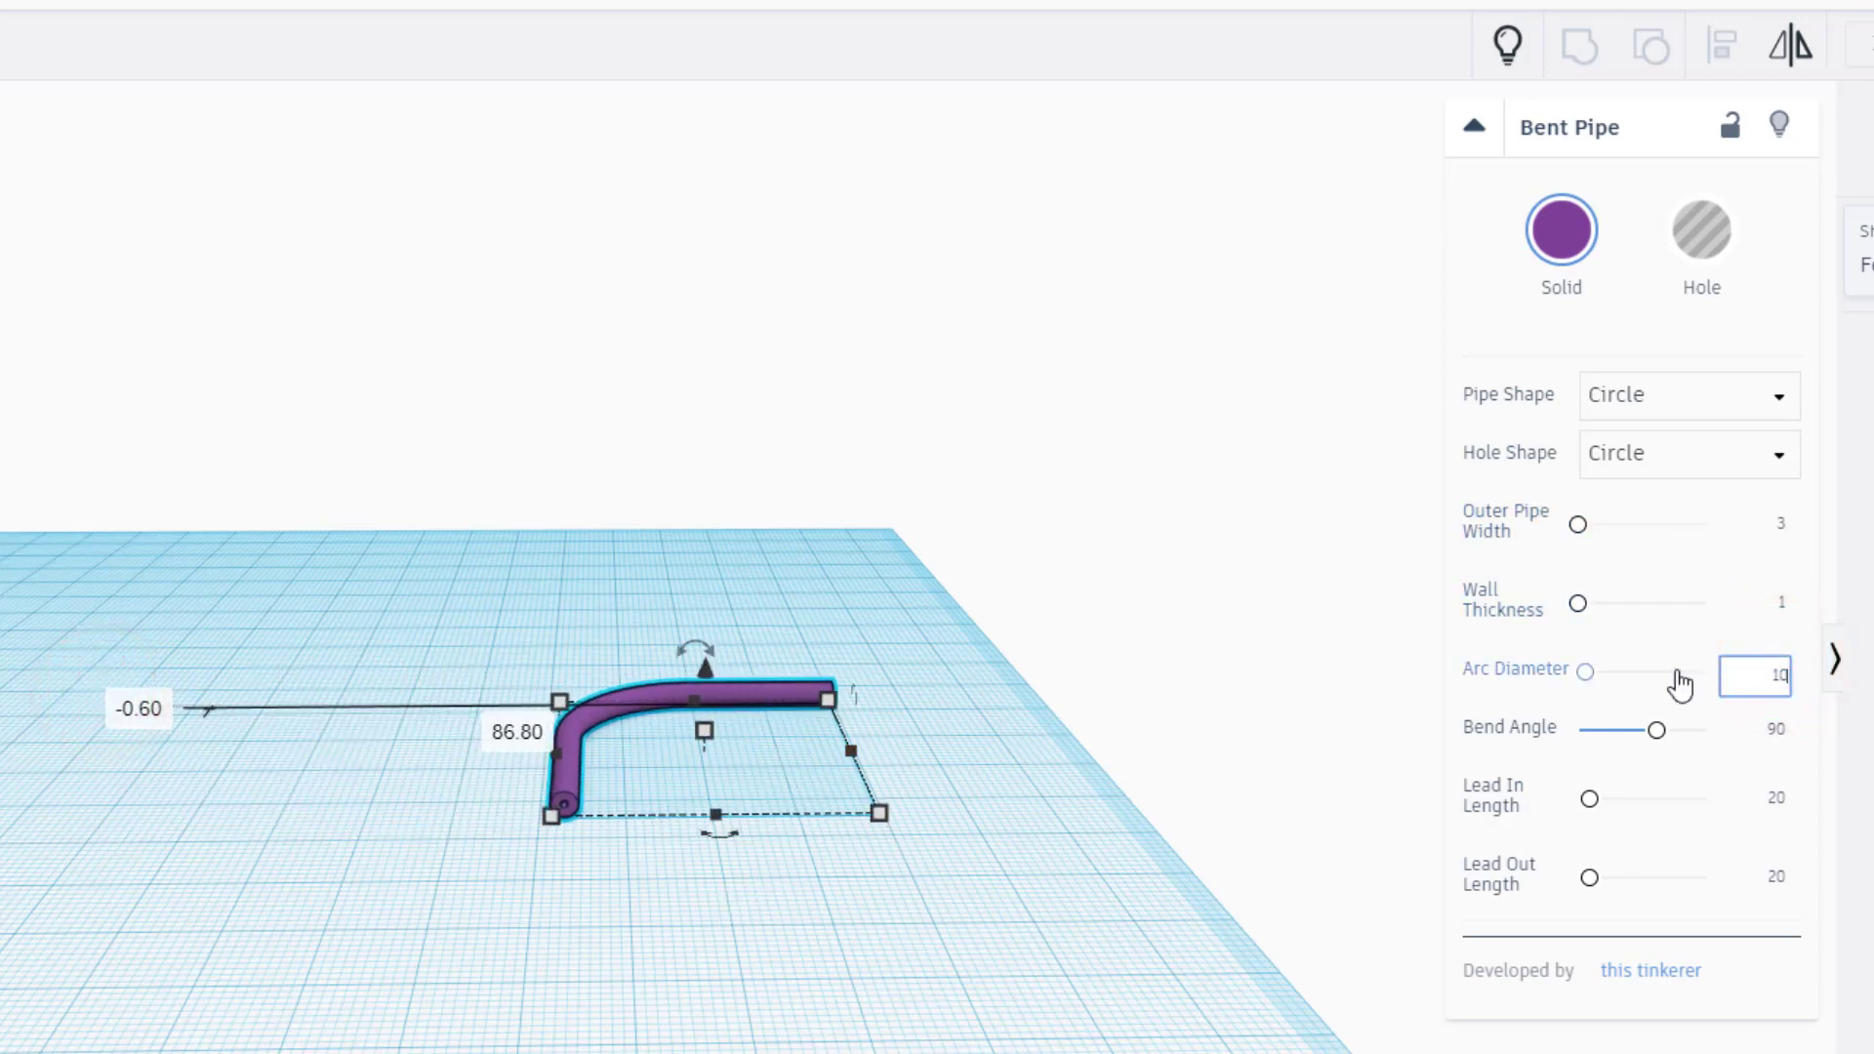
left_click(1777, 731)
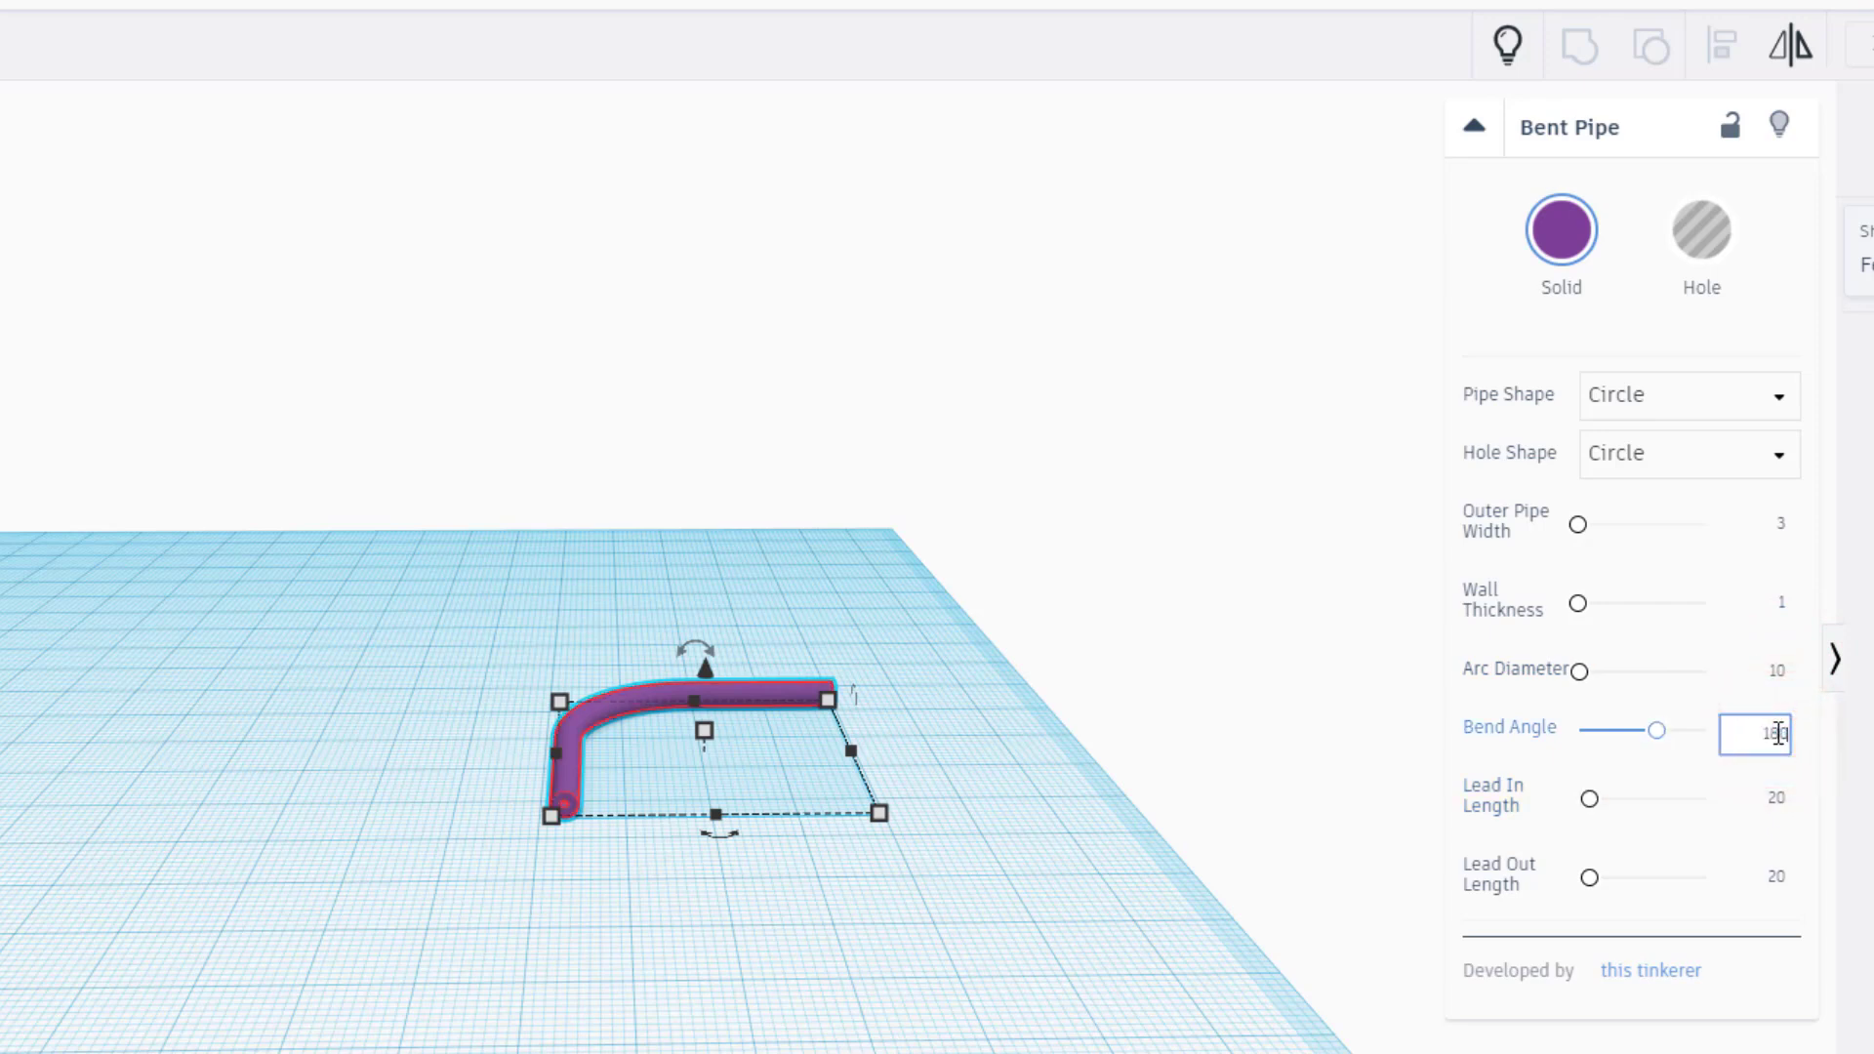
key("Return")
left_click(1777, 798)
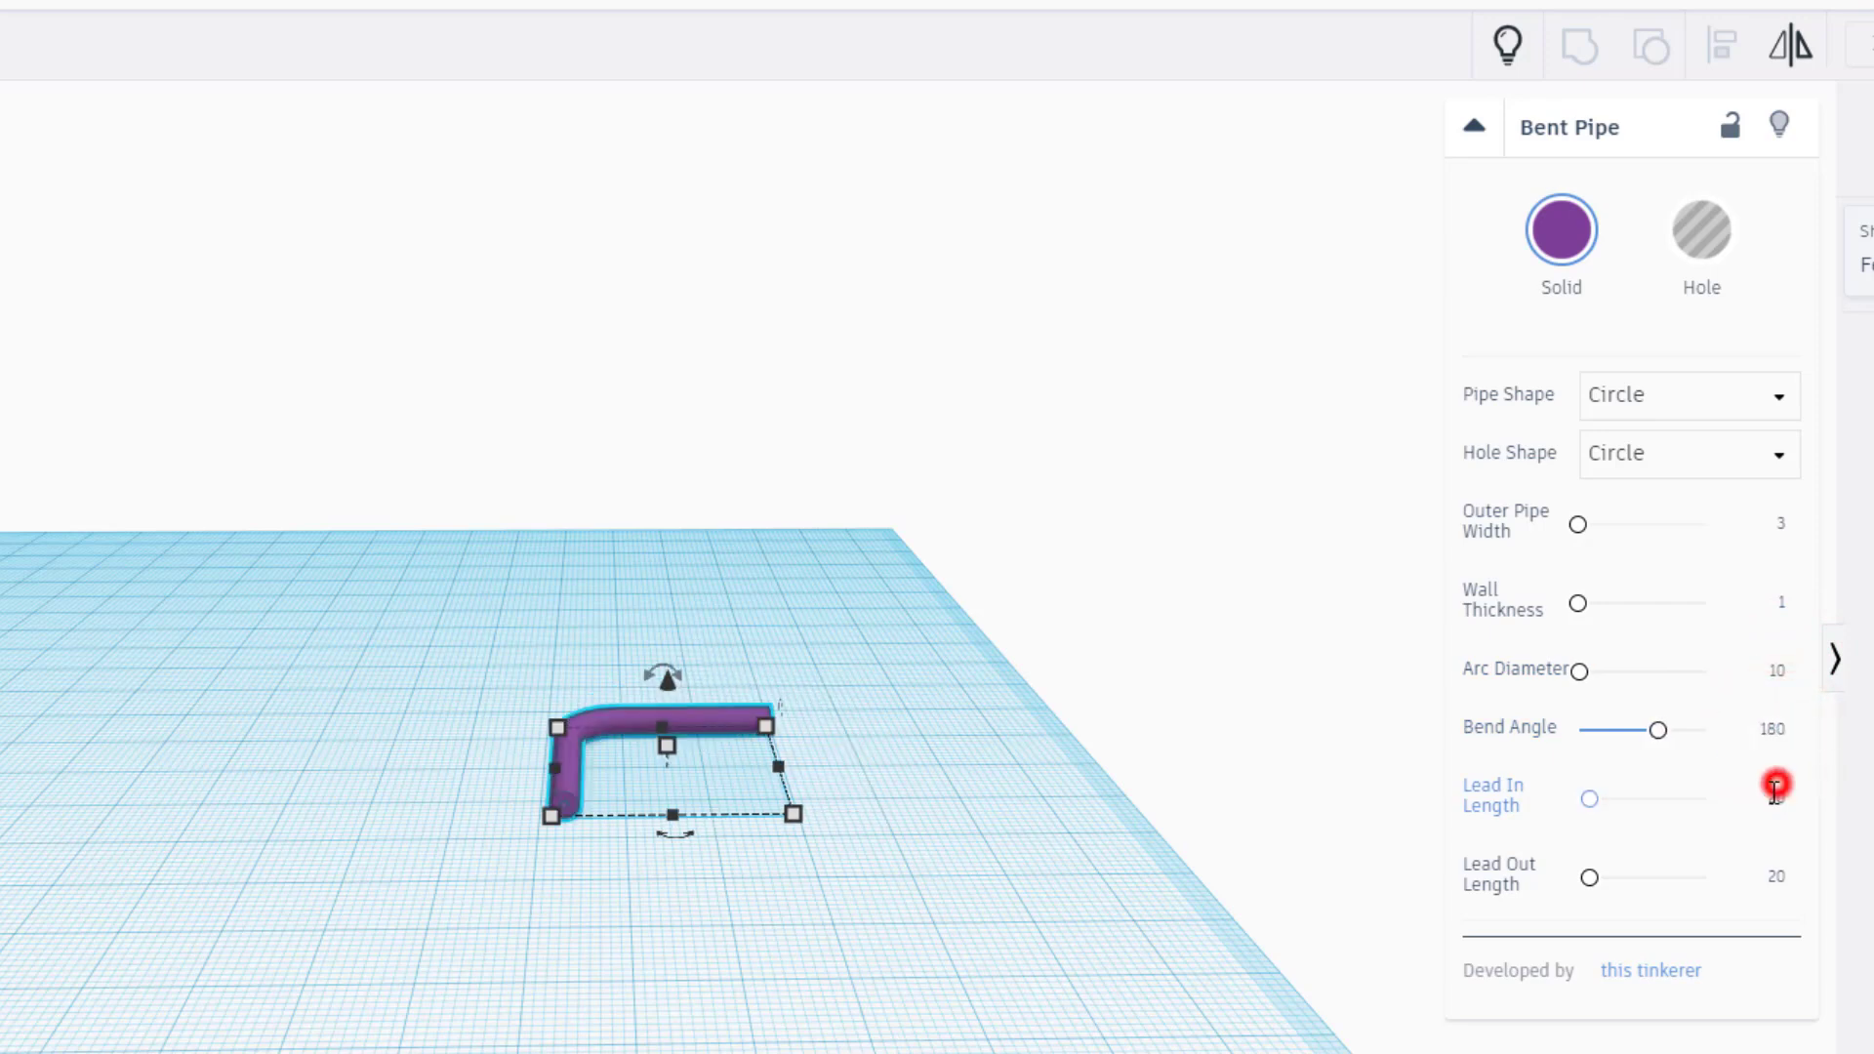
type("10")
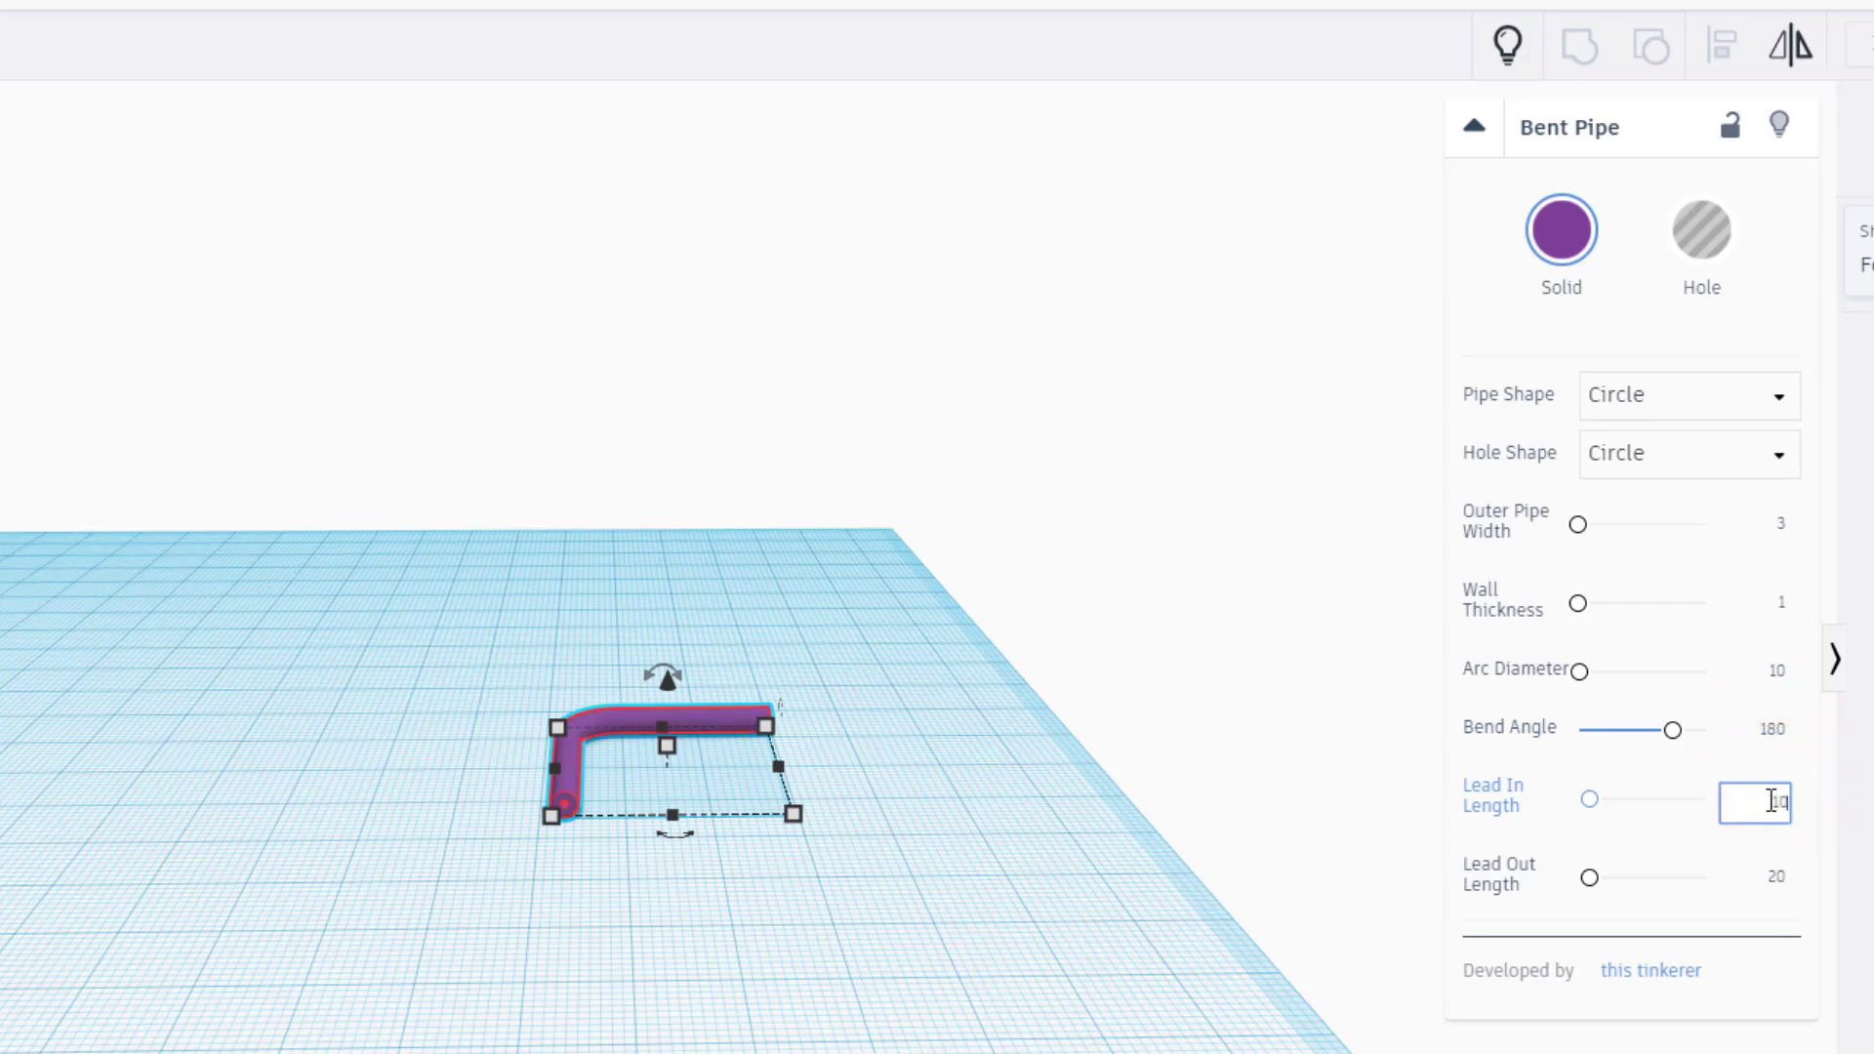
left_click(1777, 876)
type("10")
key("Return")
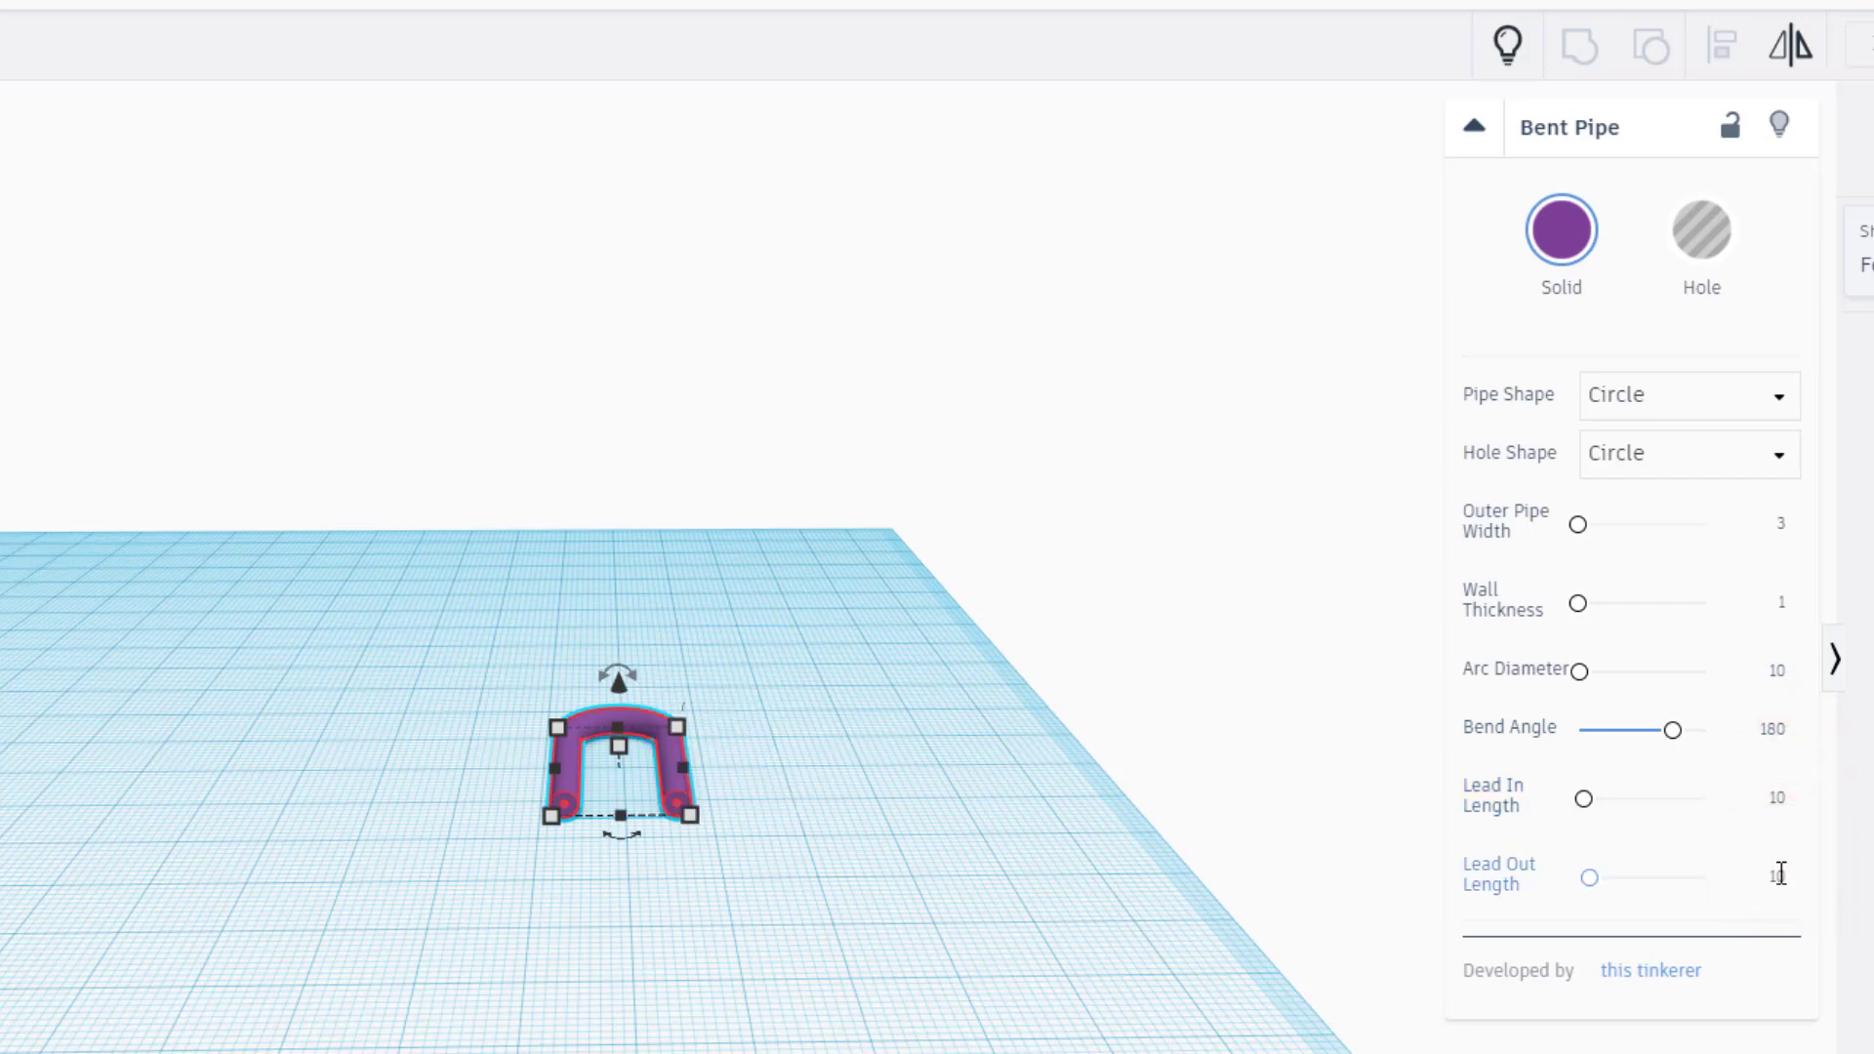
Try a lead-out length of 2 on the U-shaped pipe and restore it to 10
right_click_drag(501, 878, 497, 966)
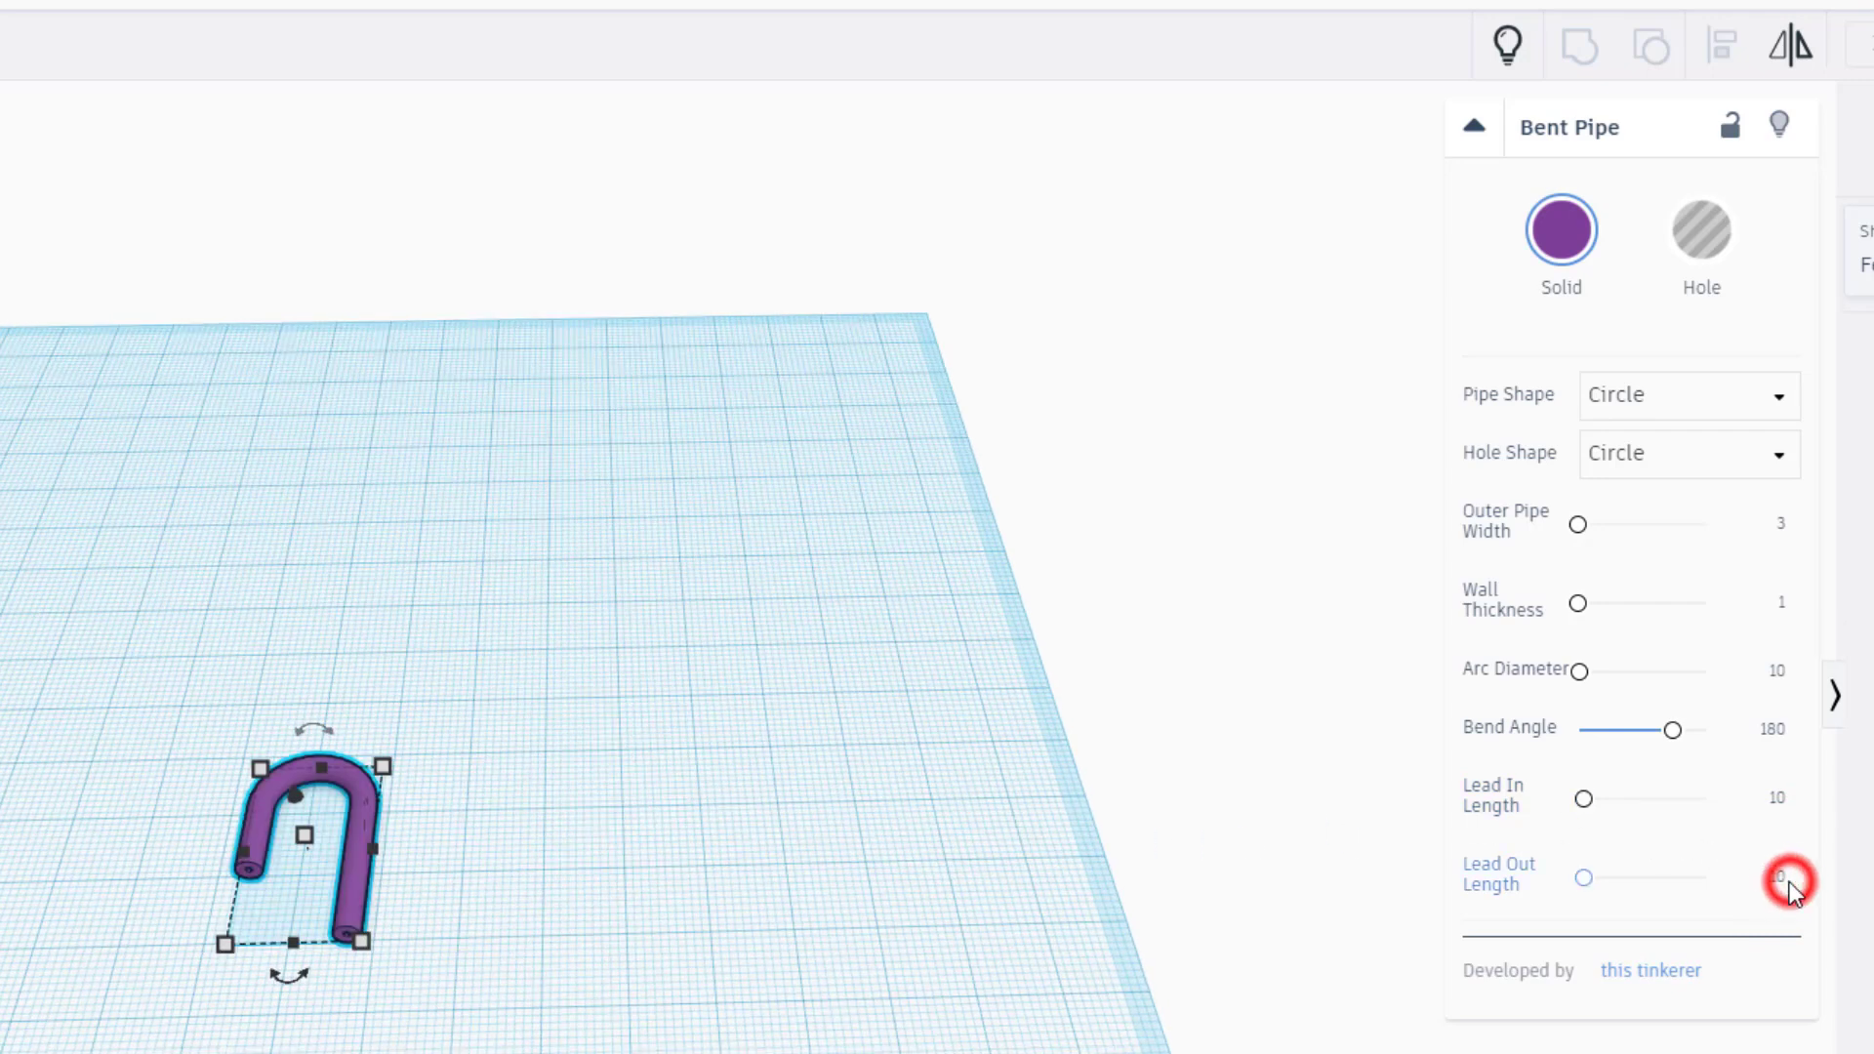
left_click(1779, 878)
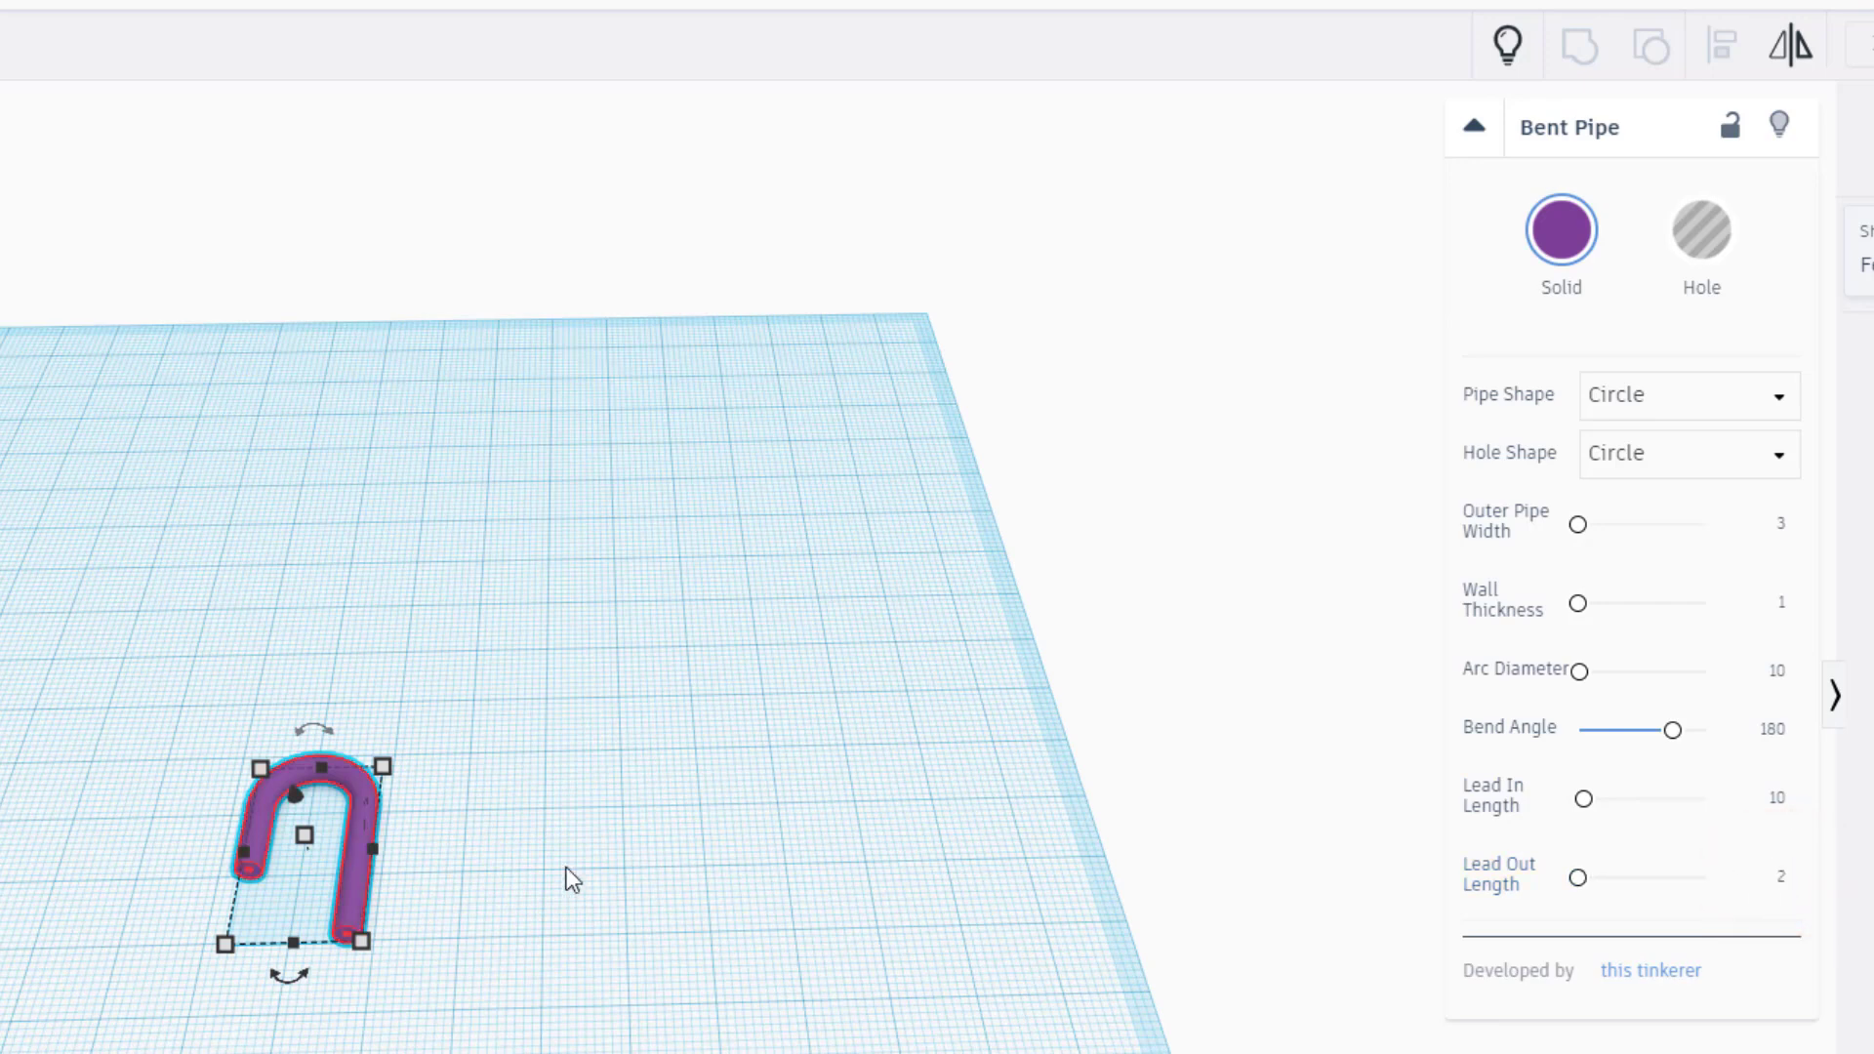
left_click(1779, 885)
type("10")
key("Return")
mouse_move(598, 816)
right_mouse_down()
mouse_move(222, 782)
mouse_move(598, 817)
right_mouse_up()
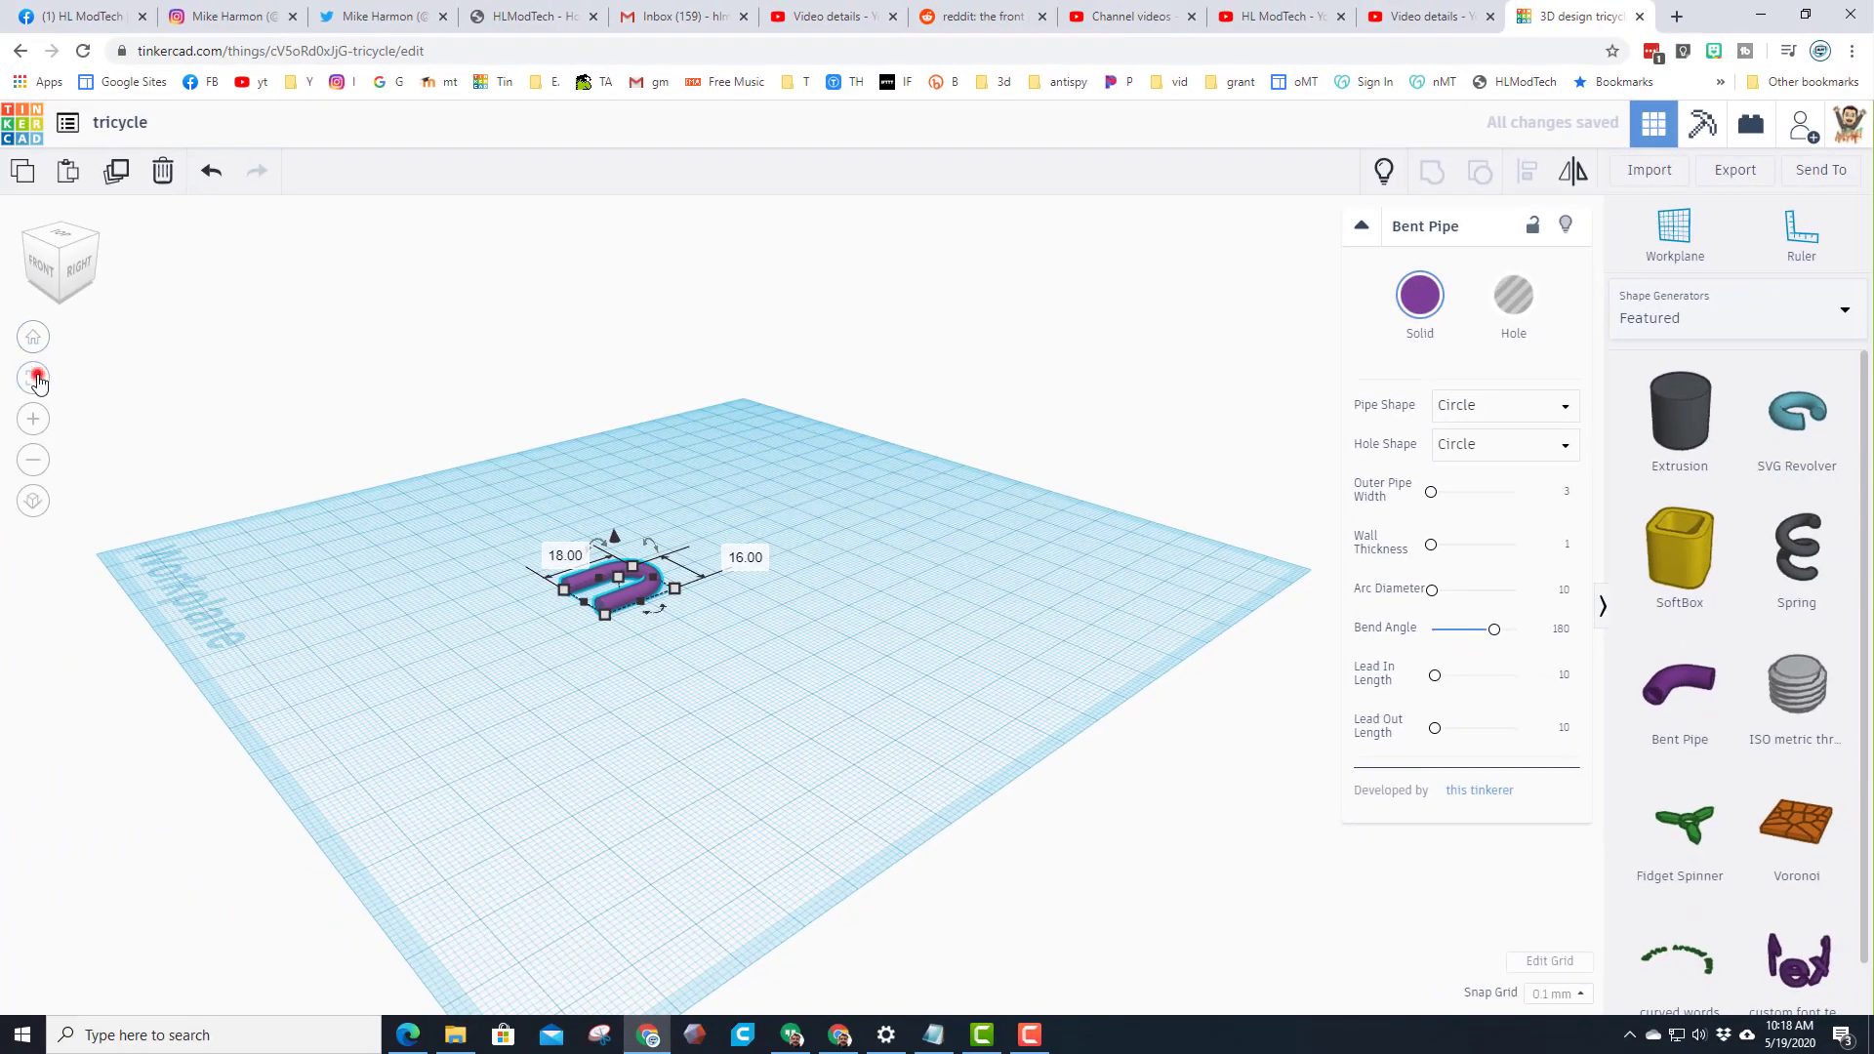
Rotate the U-shaped pipe 90° upright with its ends pointing down and drop it onto the workplane
left_click(35, 378)
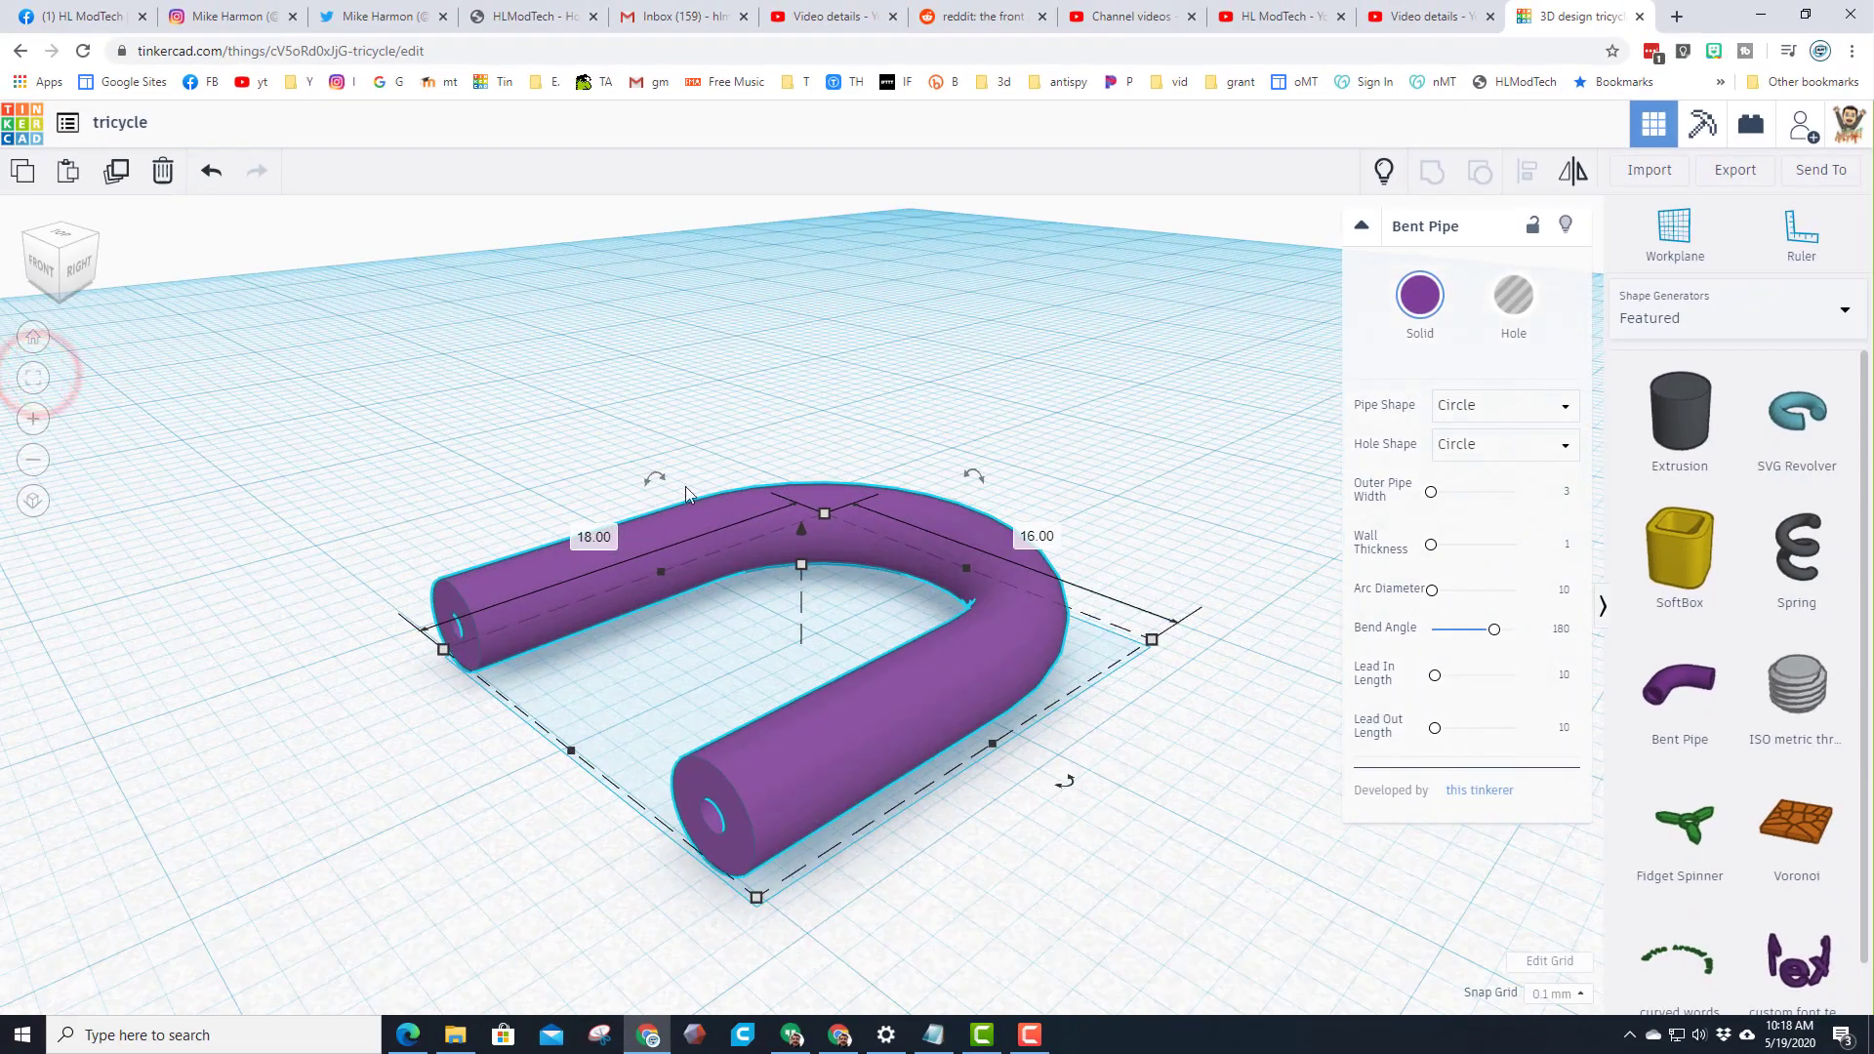
left_click_drag(655, 484, 640, 553)
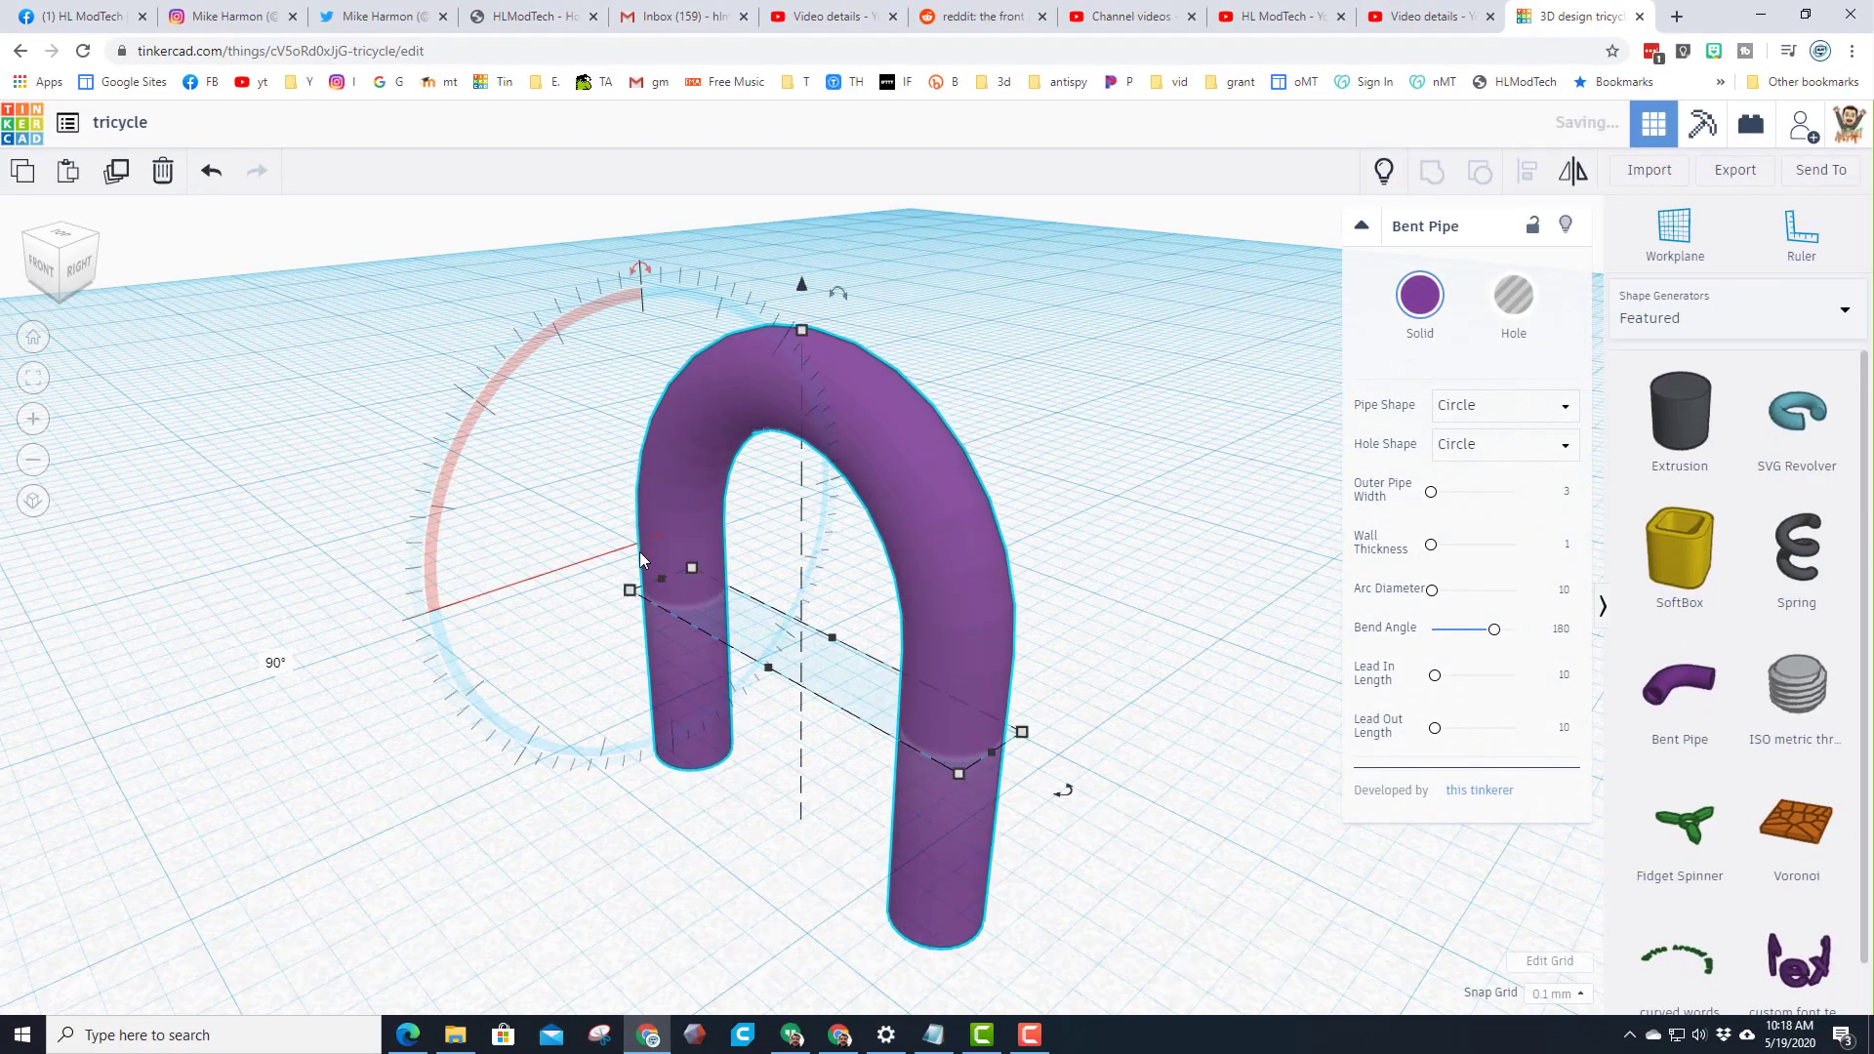
key("d")
scroll(786, 774, "down", 5)
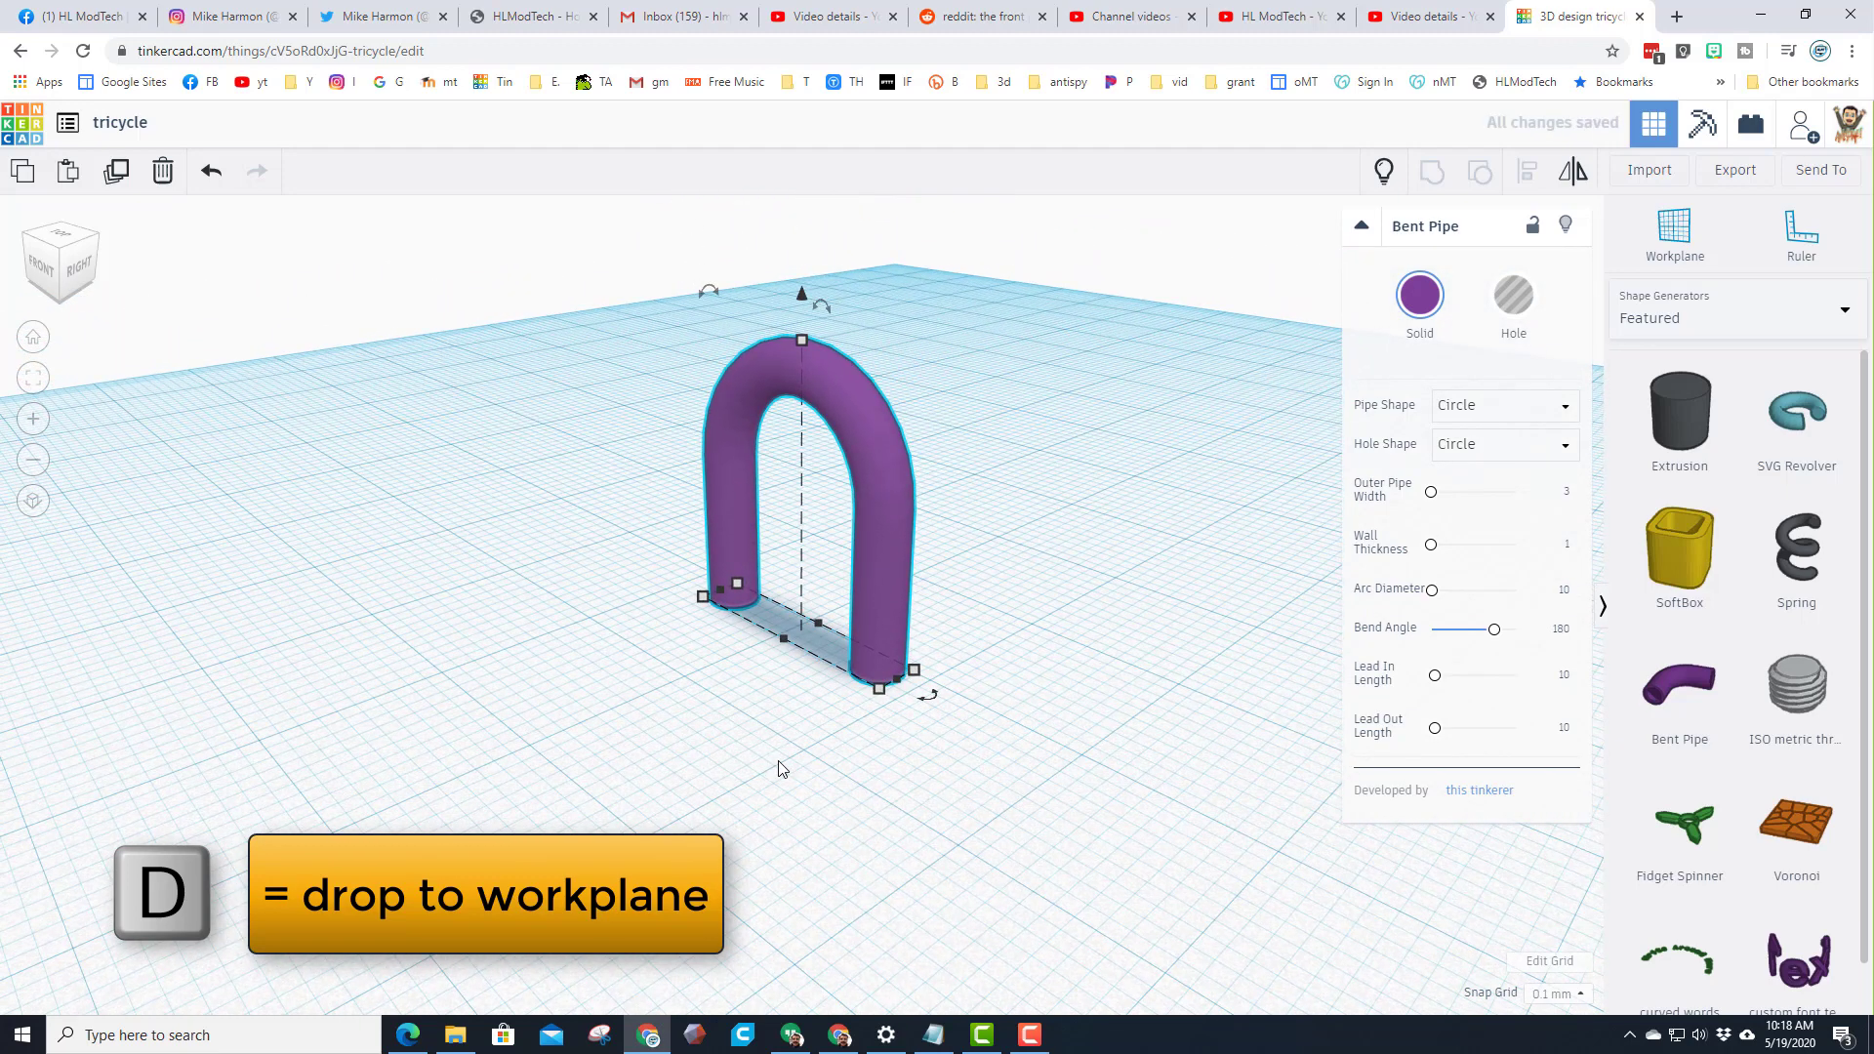
left_click(695, 825)
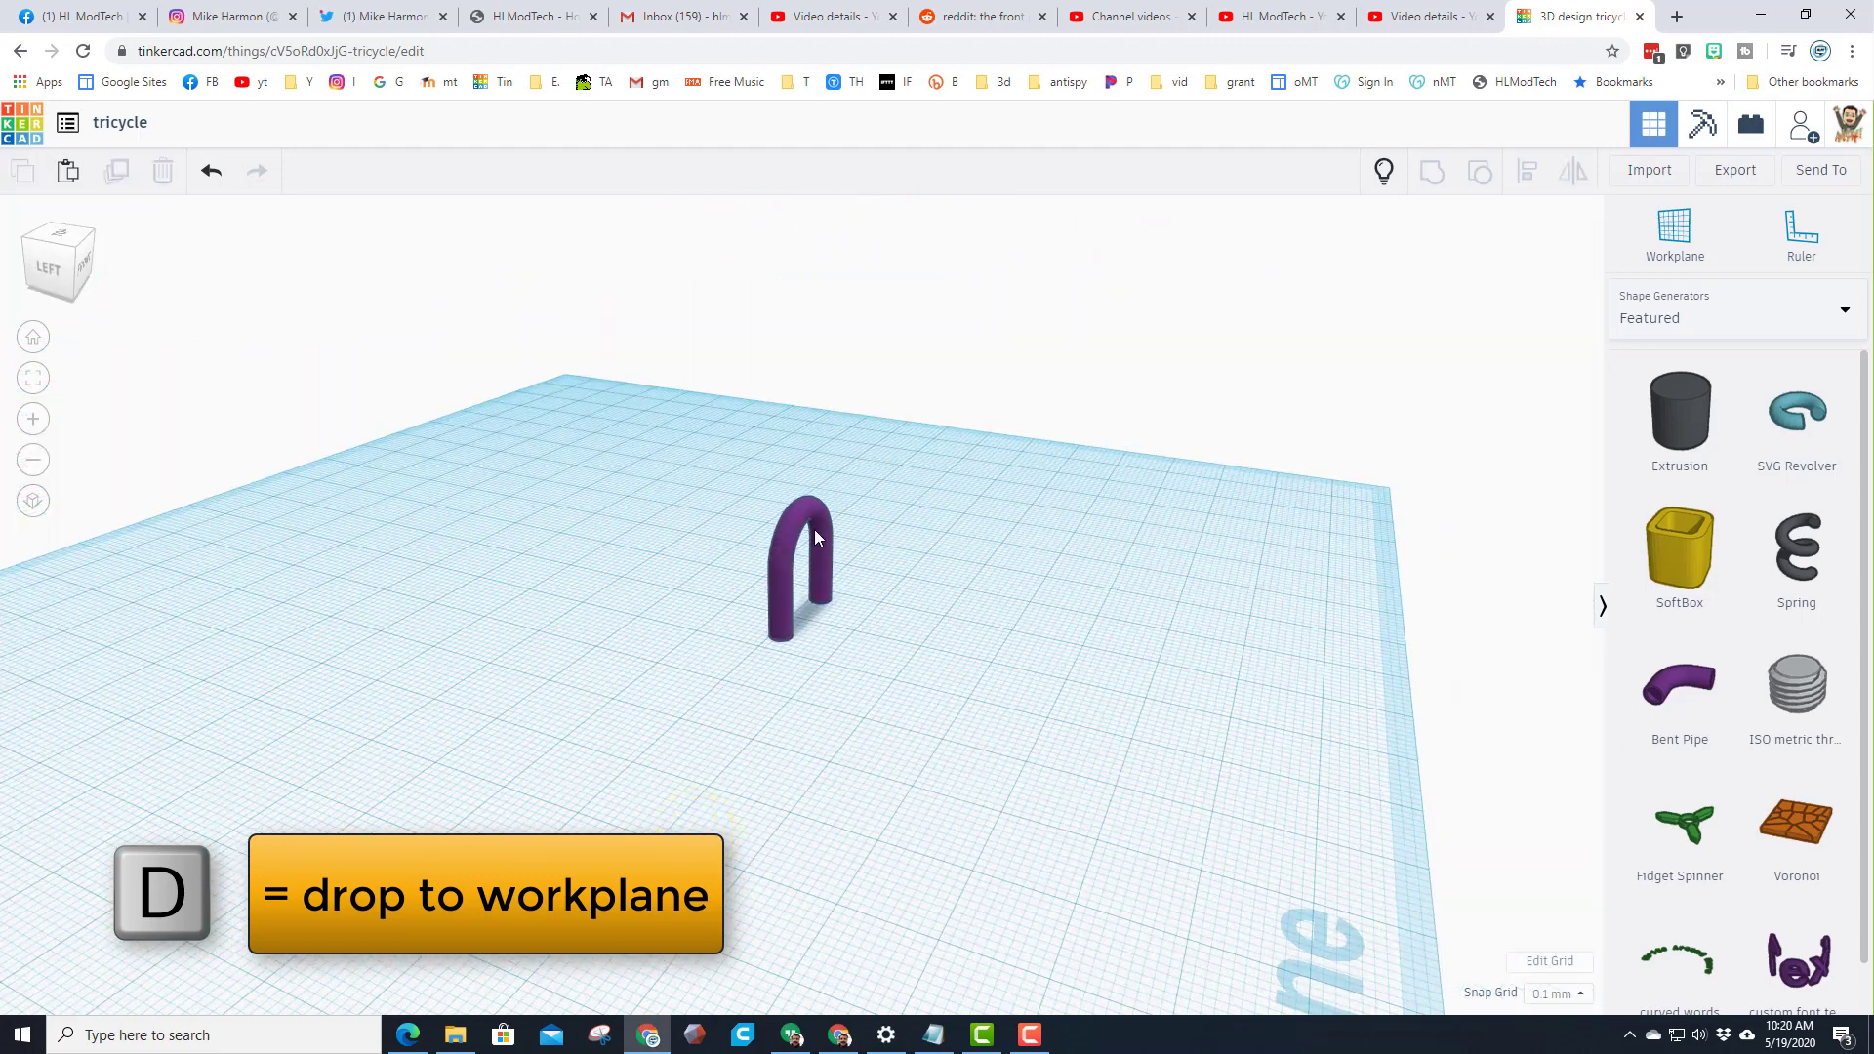
Duplicate the upright U-shaped pipe and move the copy about 21.6 mm to one side
left_click(803, 533)
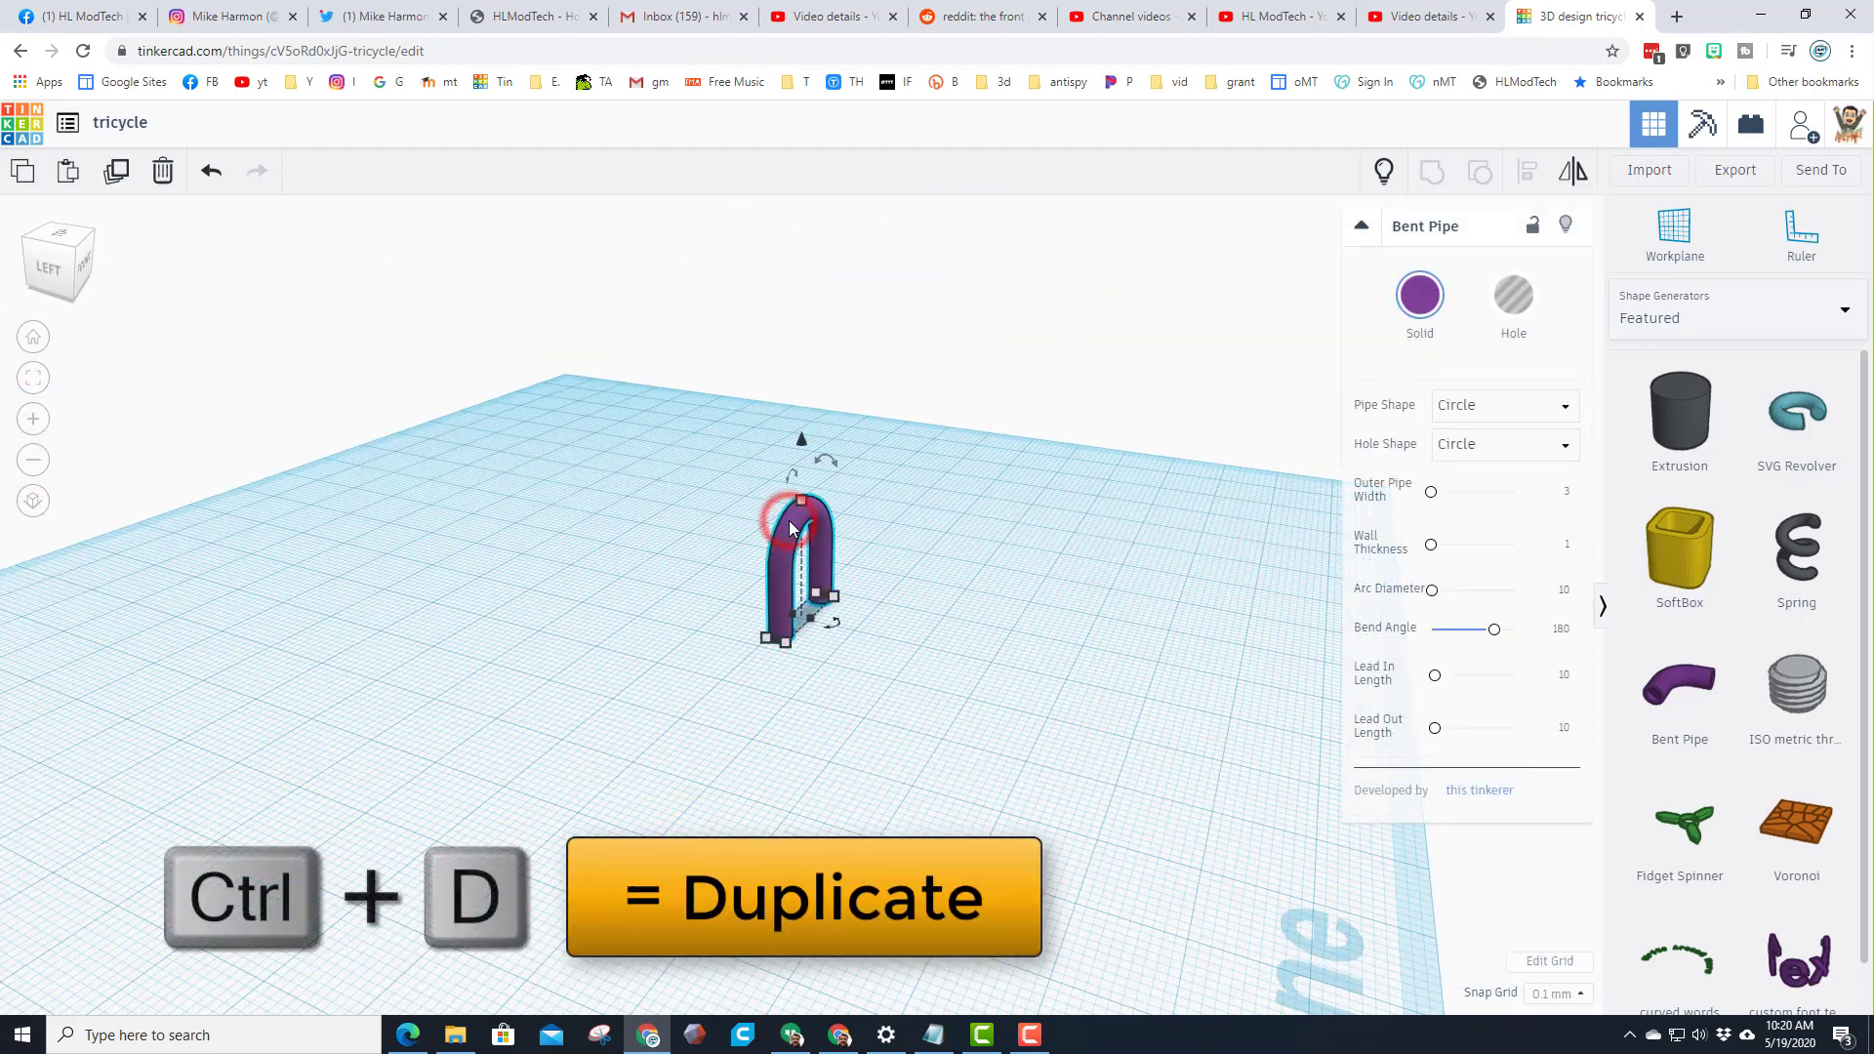
key("ctrl+d")
left_click_drag(793, 528, 940, 558)
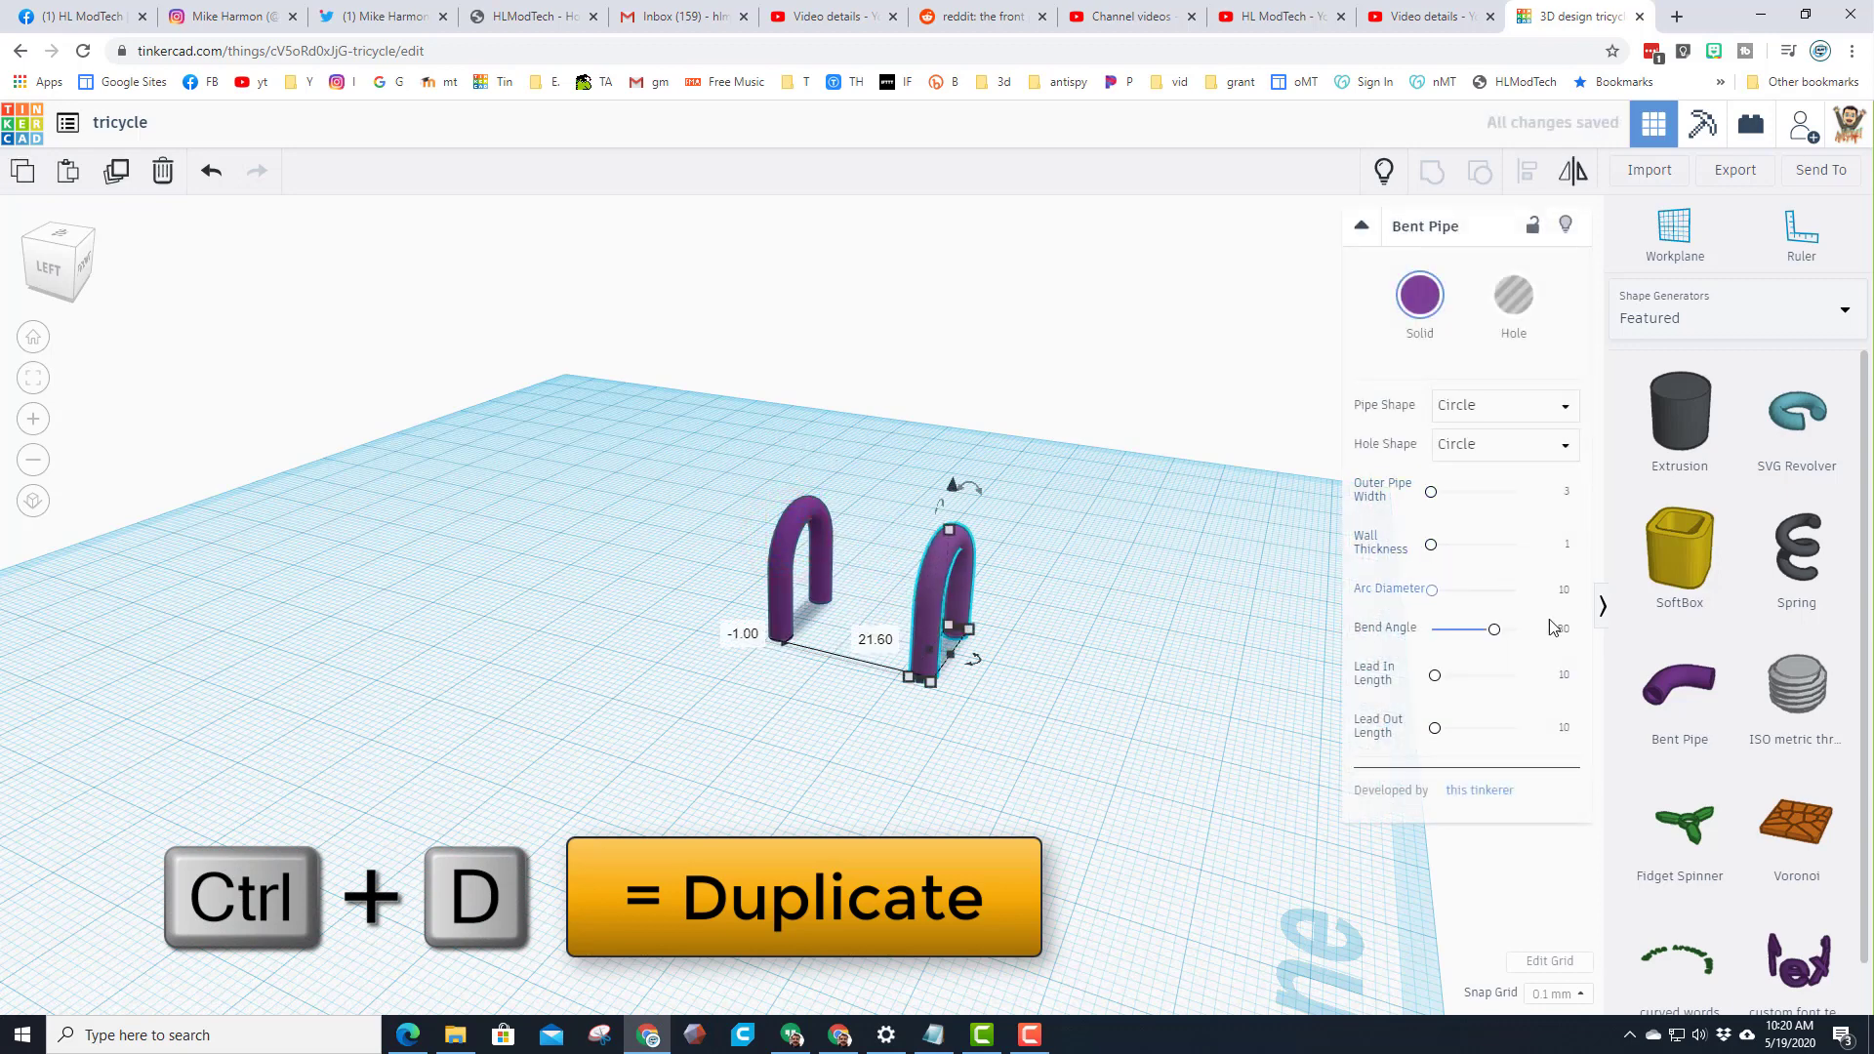
Reshape the copied pipe with arc diameter 60, bend angle 25, lead-in length 5 and lead-out length 0
left_click(1566, 589)
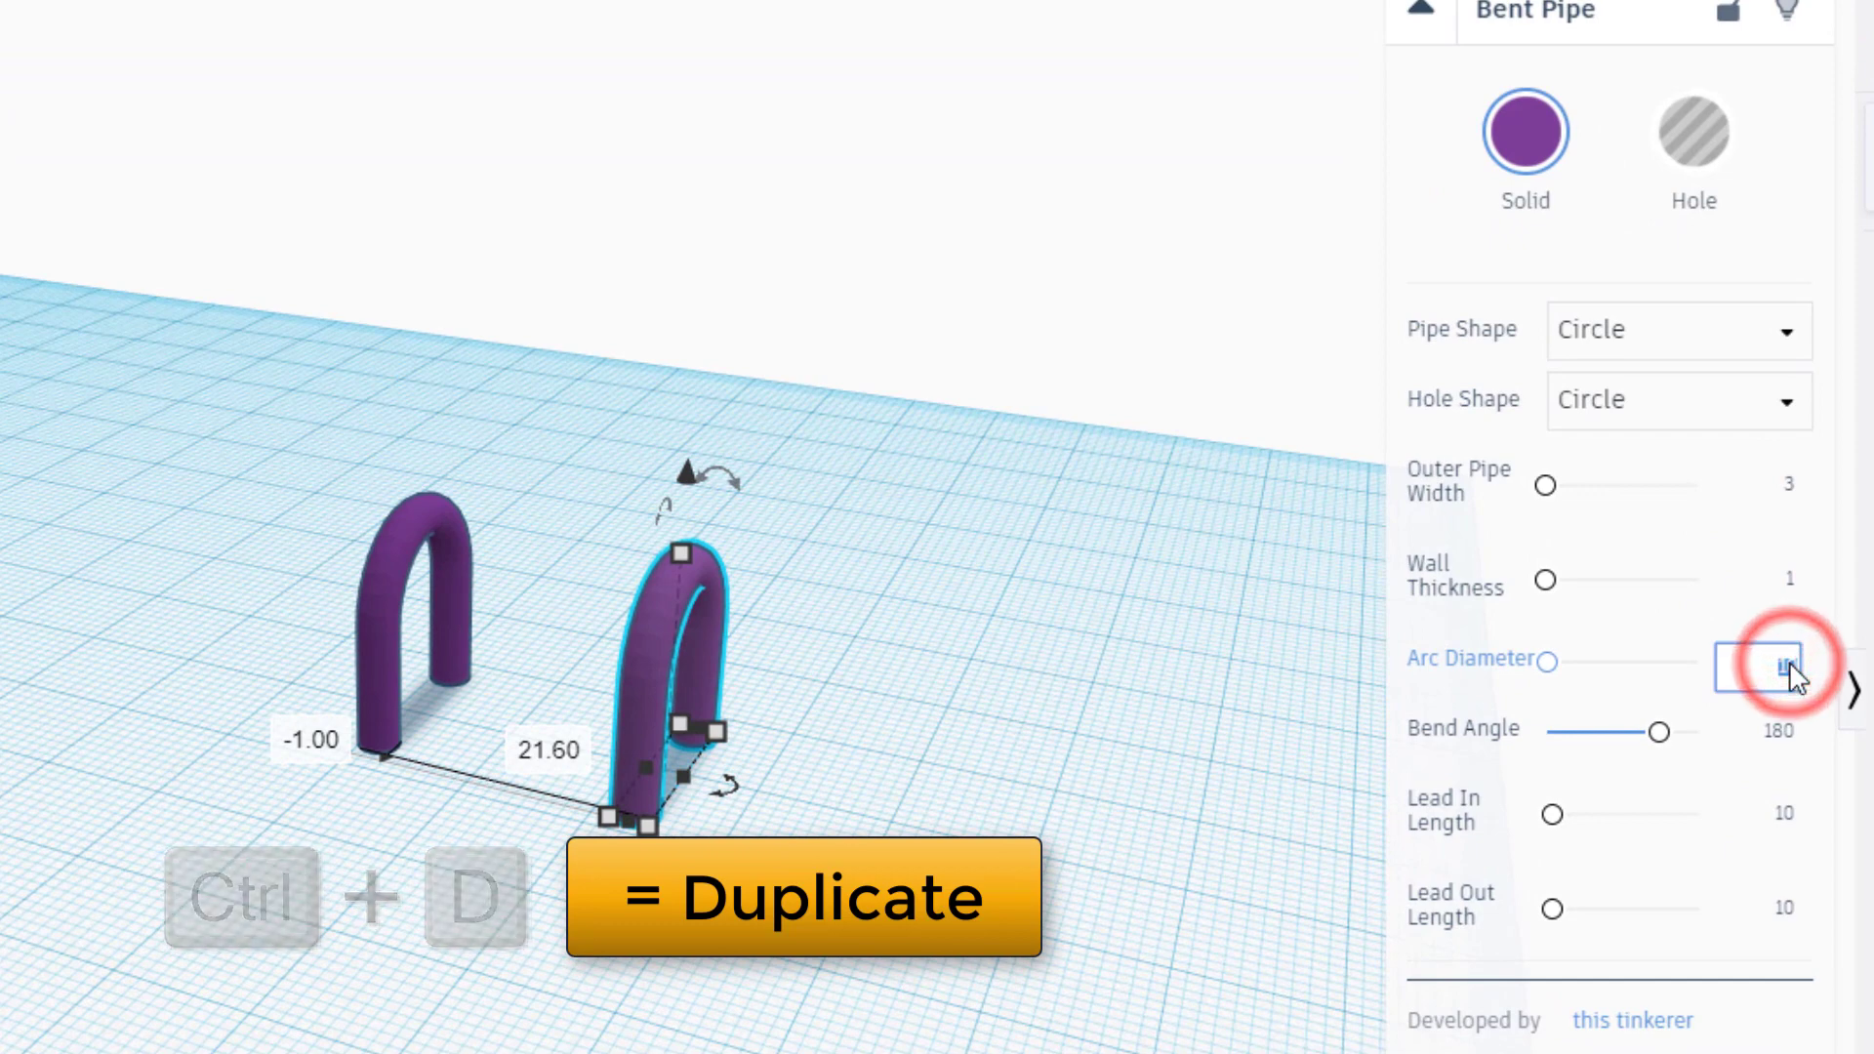
type("60")
key("Return")
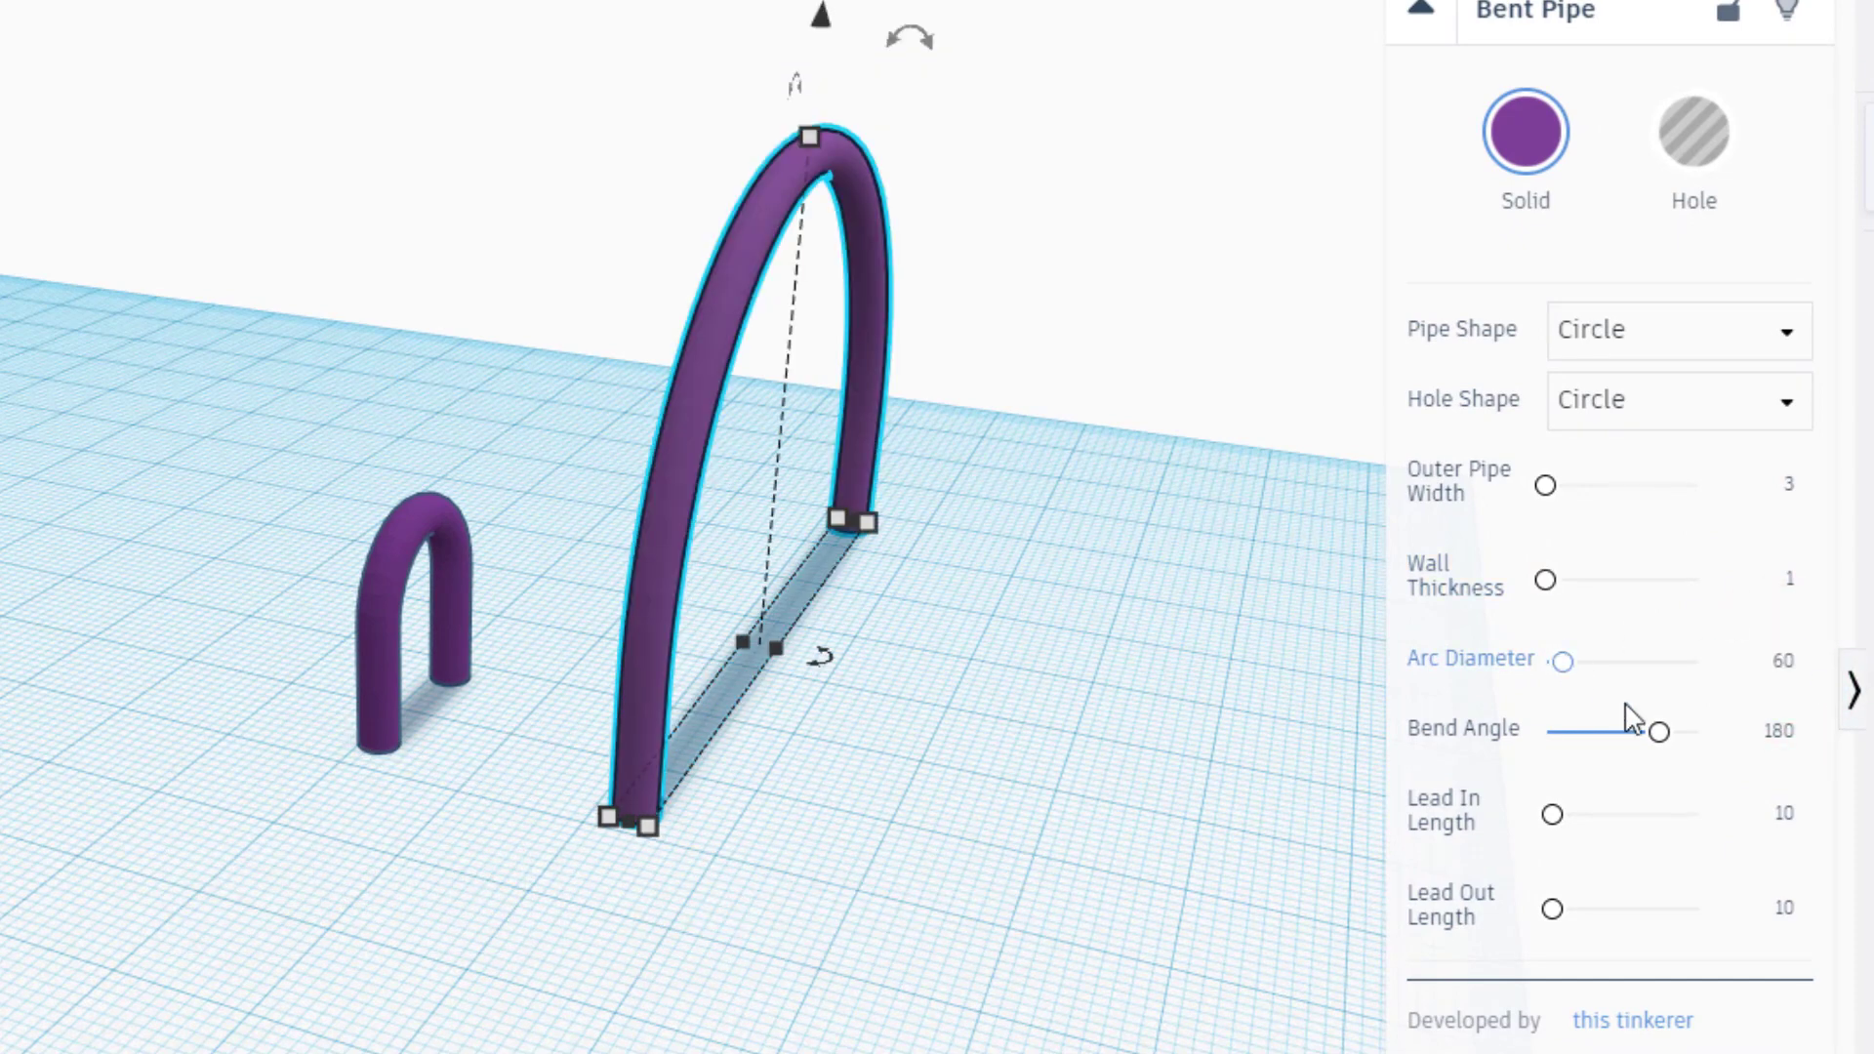
left_click(1781, 736)
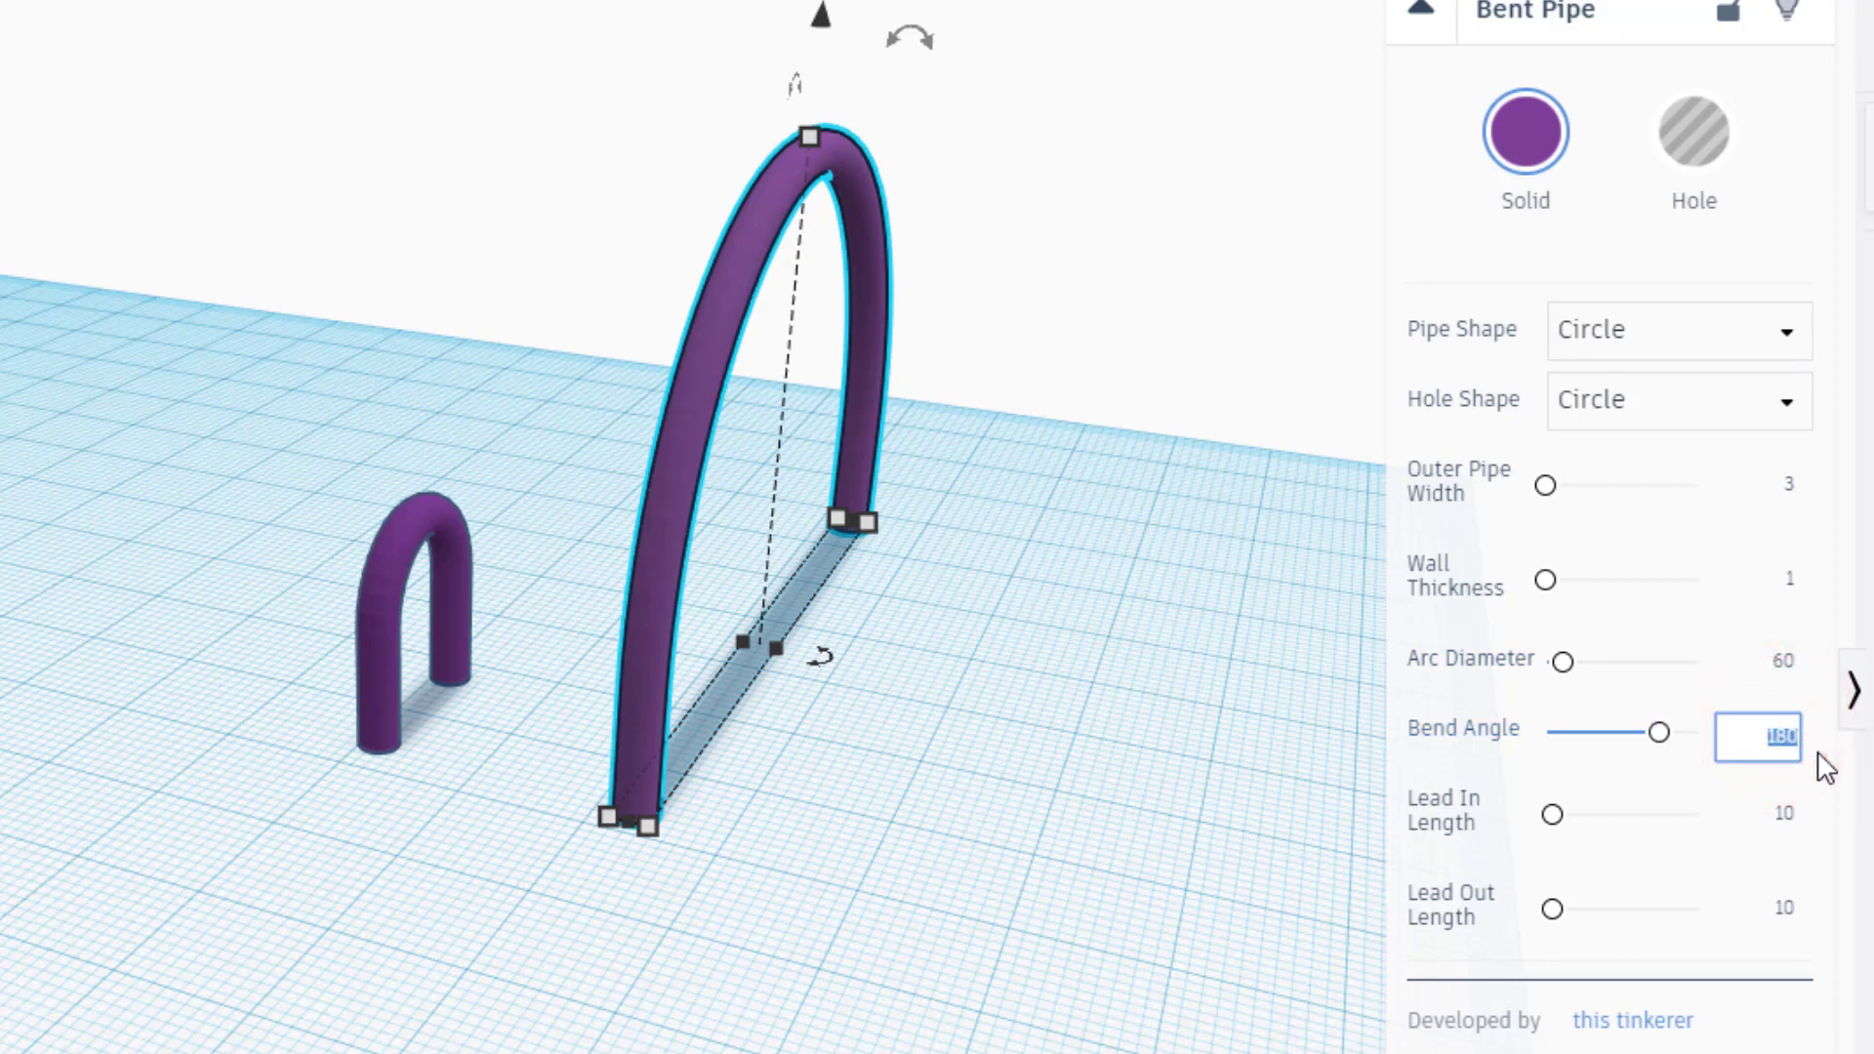
left_click(1786, 818)
type("5")
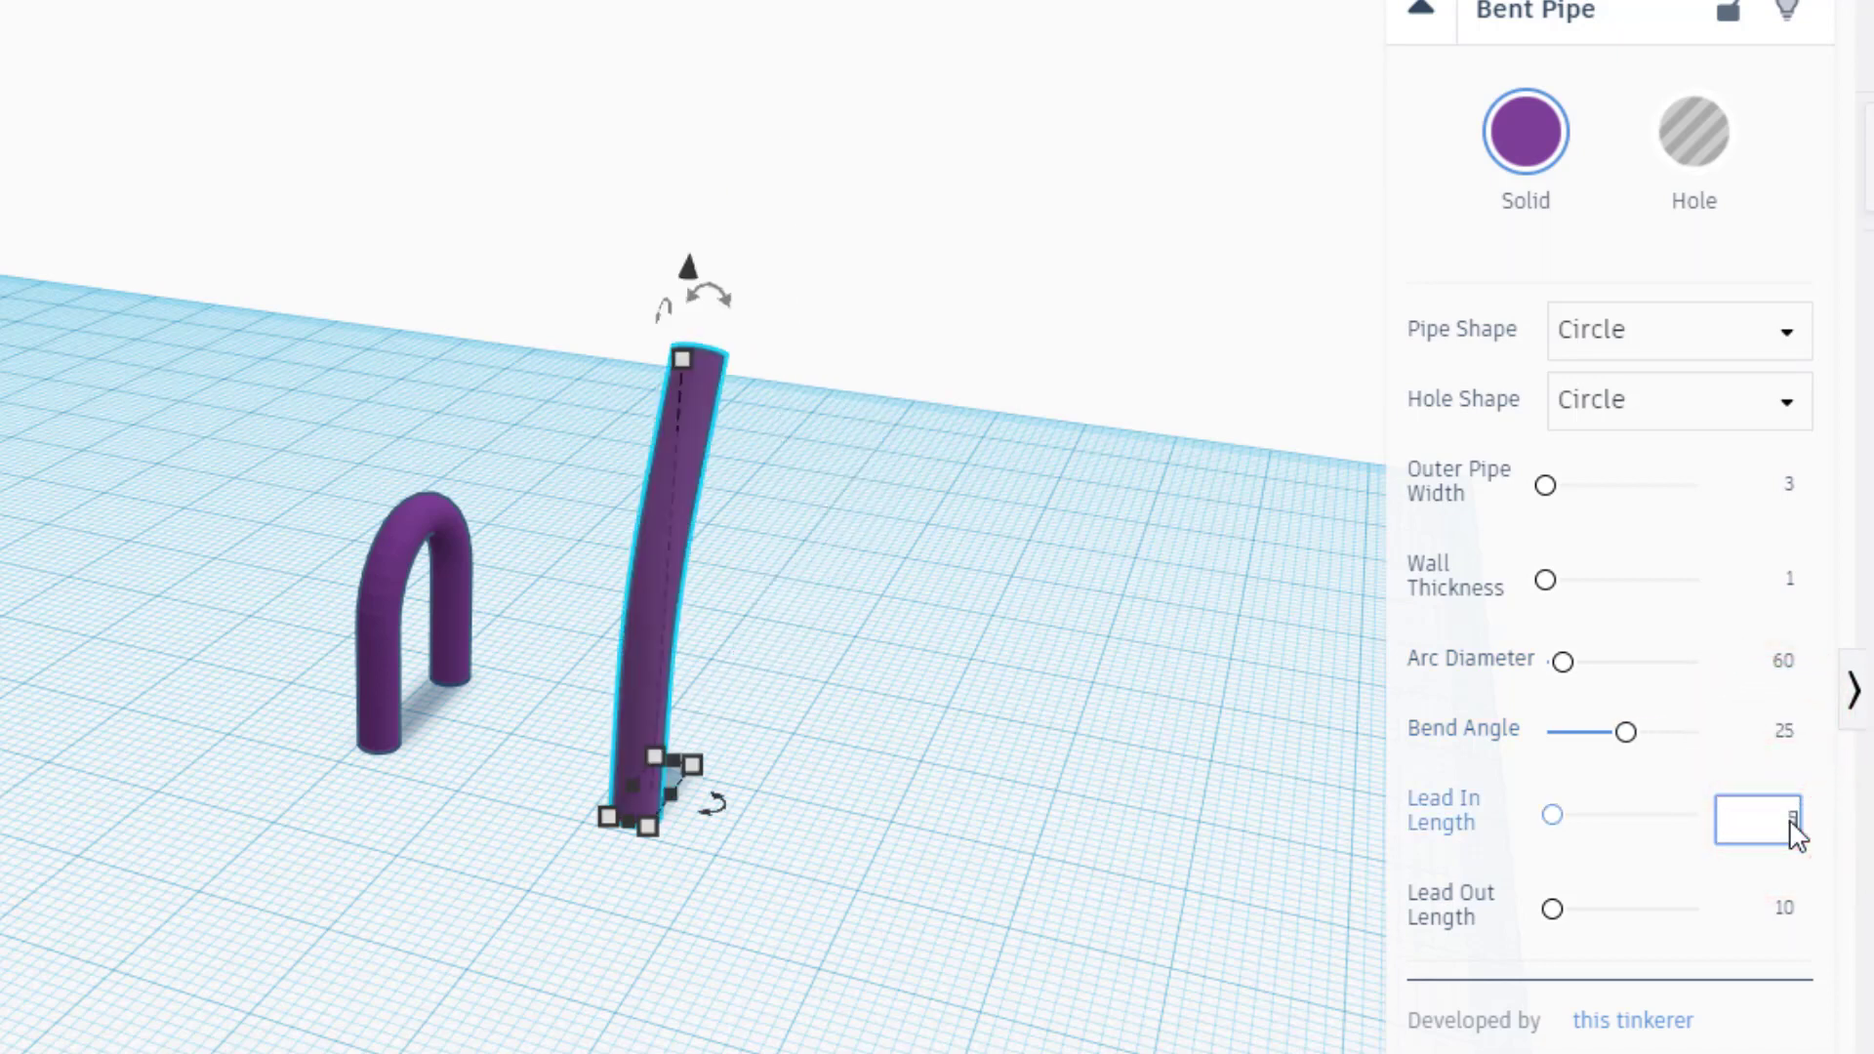
left_click(1791, 904)
type("0")
key("Return")
right_click_drag(1069, 758, 579, 535)
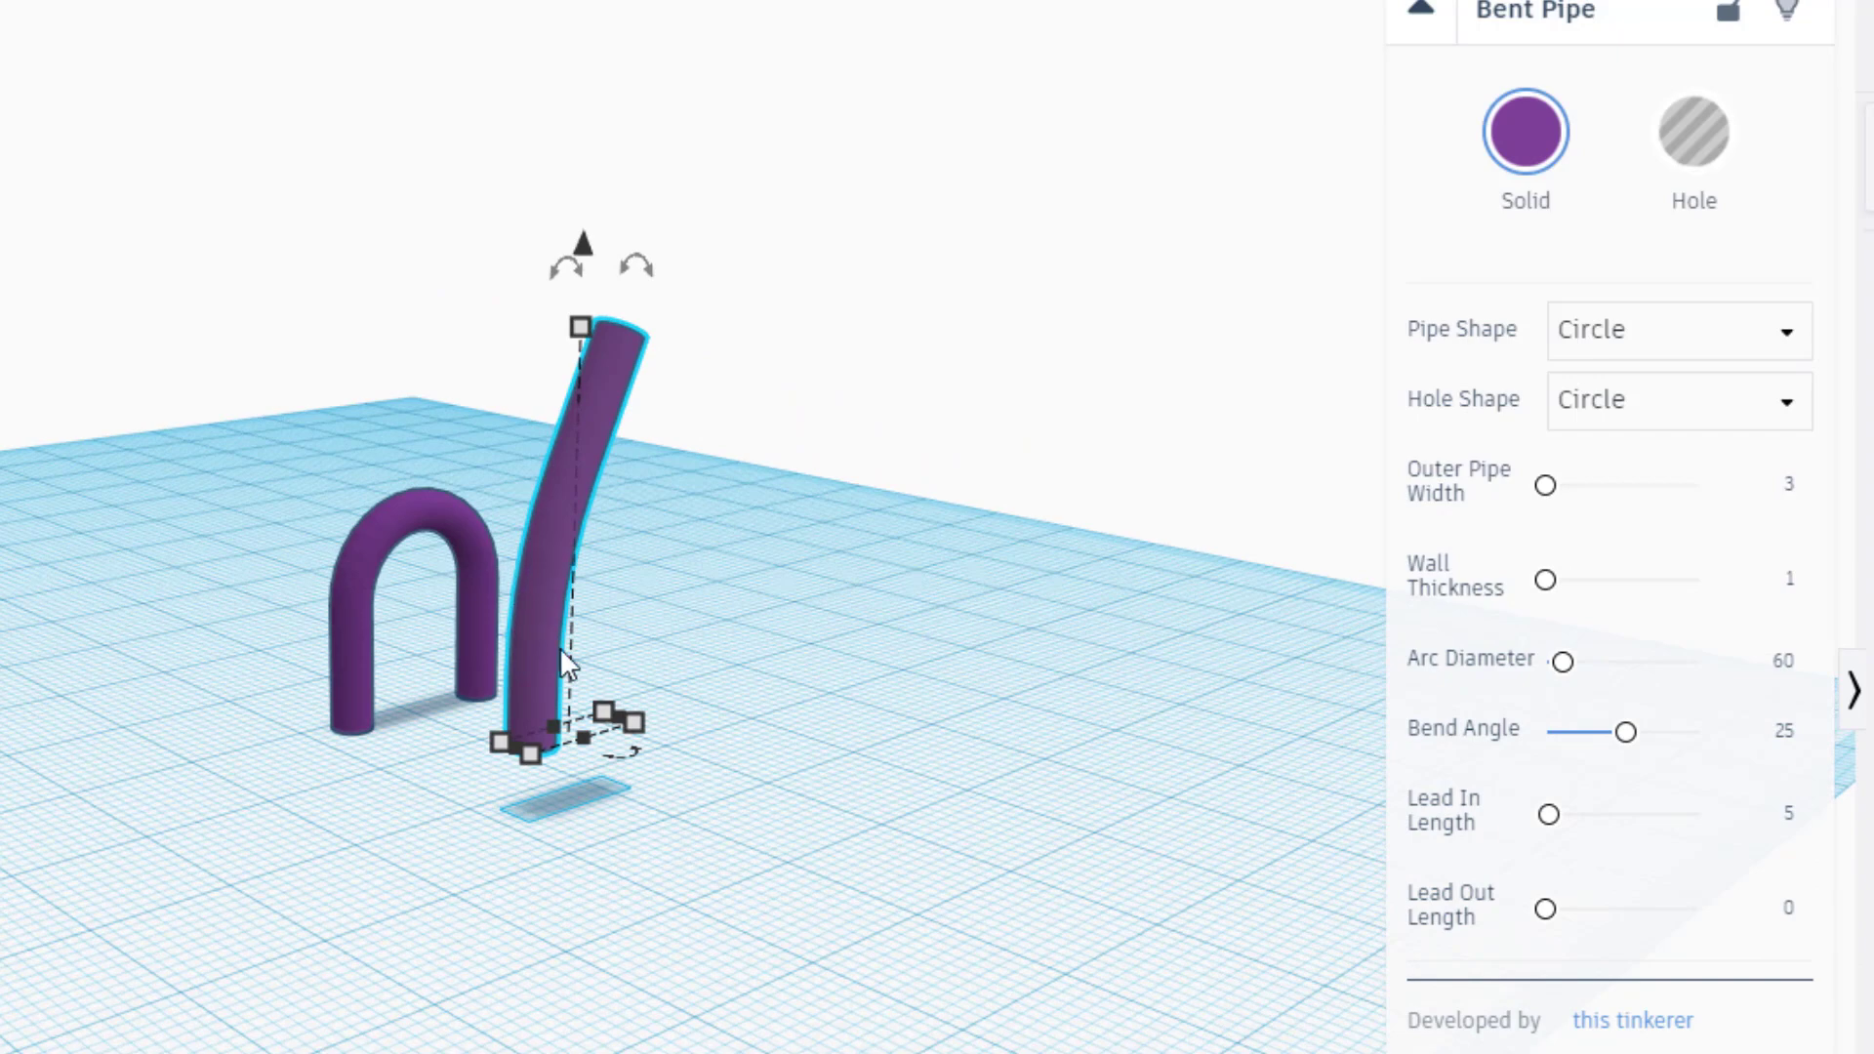
right_click_drag(728, 681, 786, 674)
right_click_drag(987, 767, 807, 837)
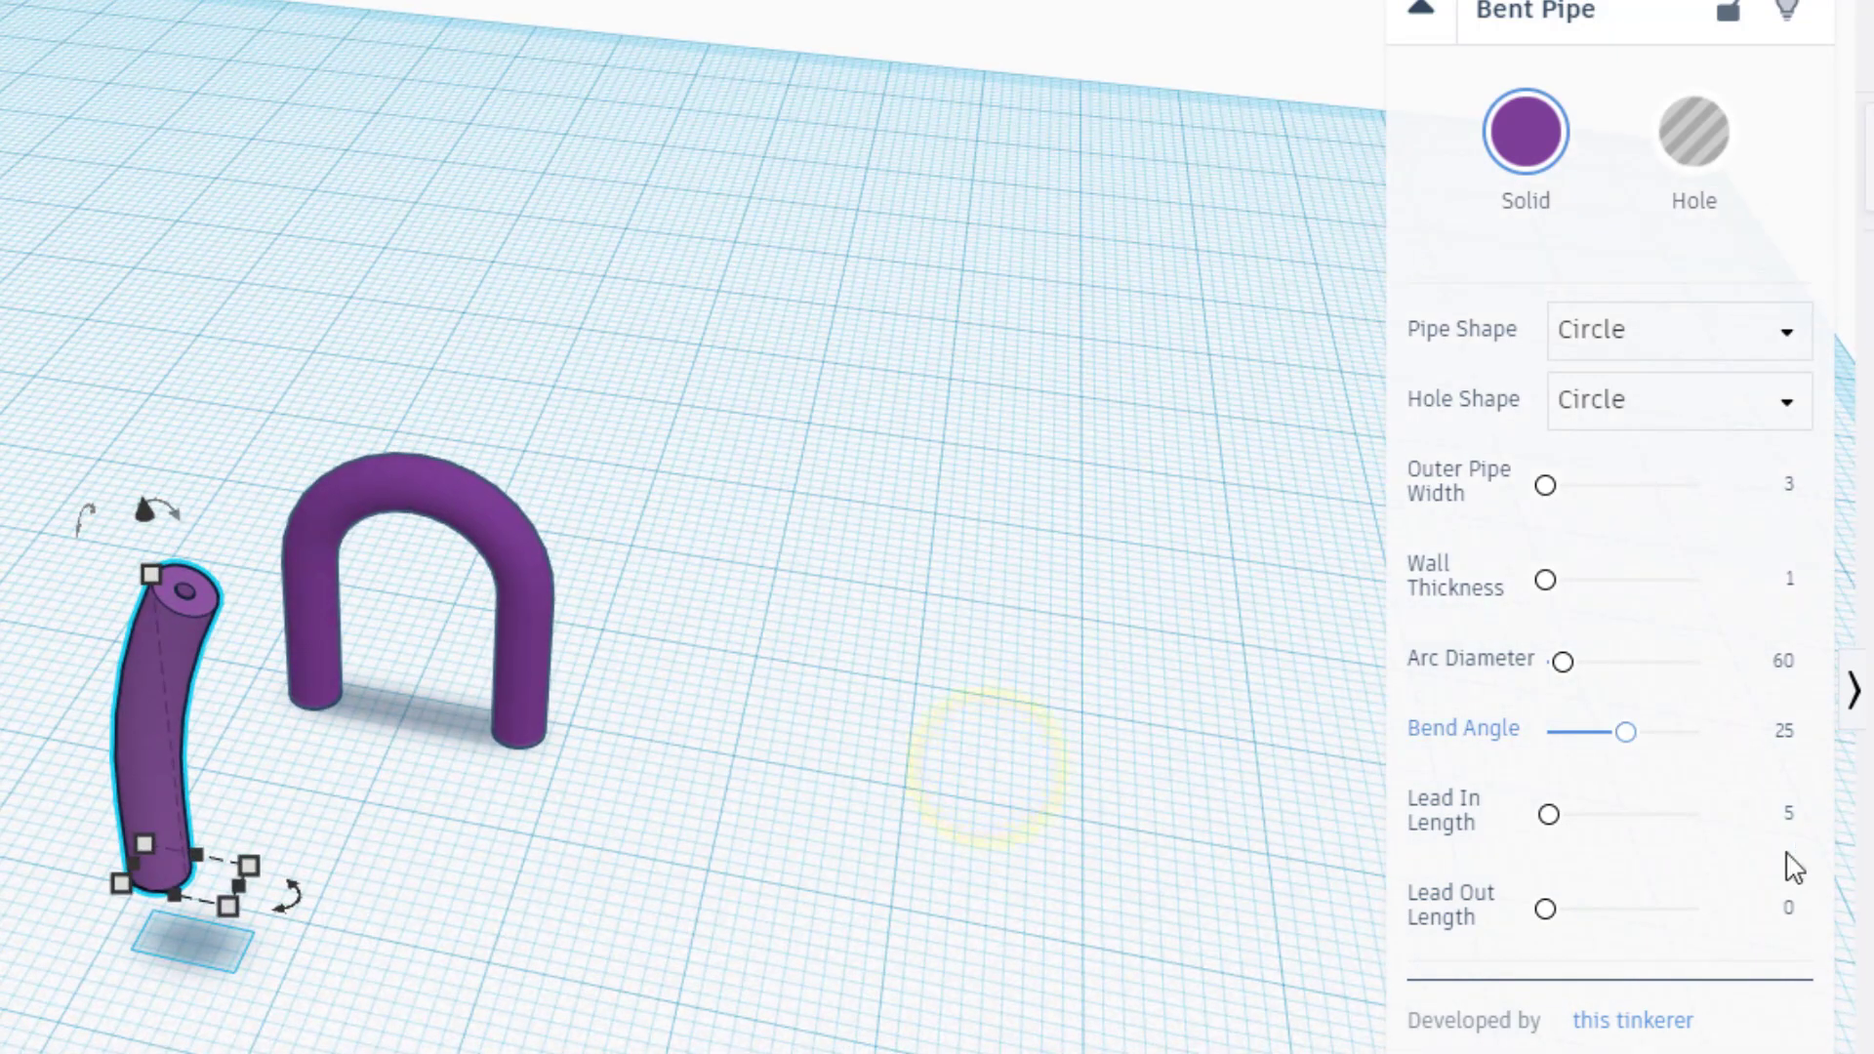
right_click_drag(565, 885, 435, 860)
left_click(205, 839)
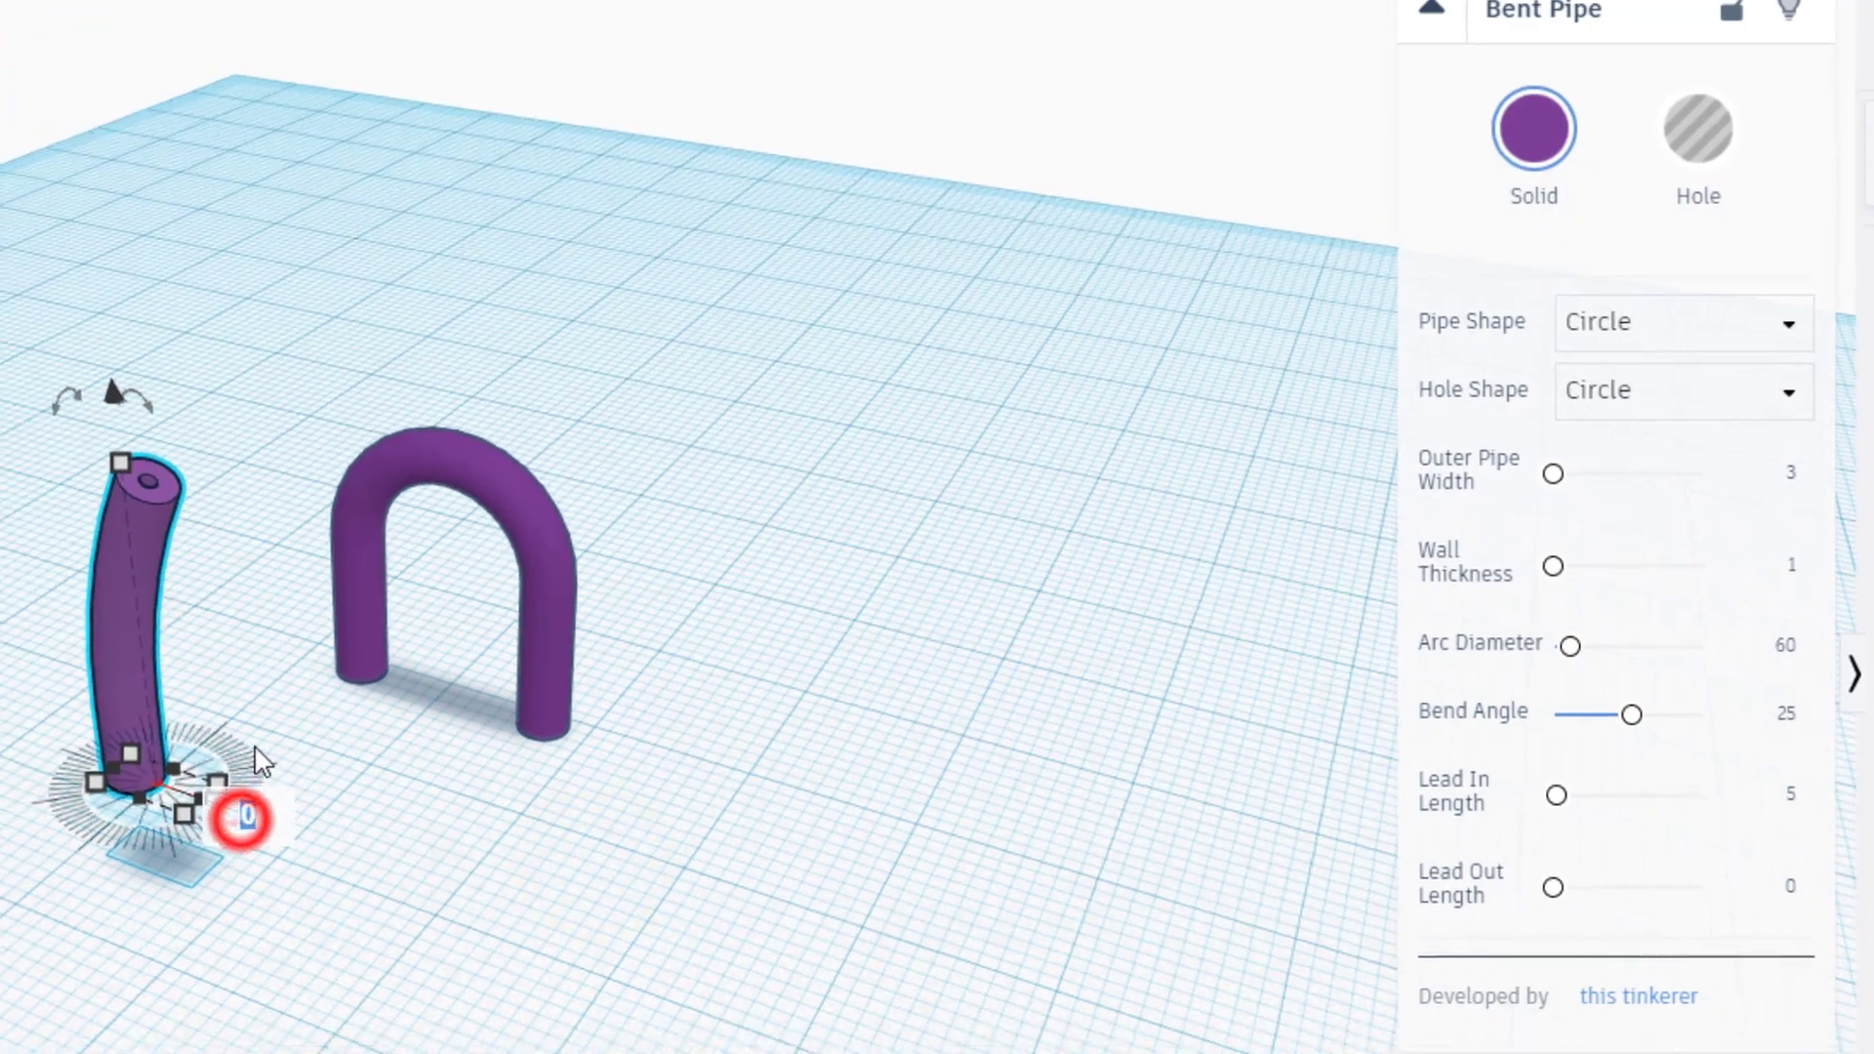
left_click(245, 820)
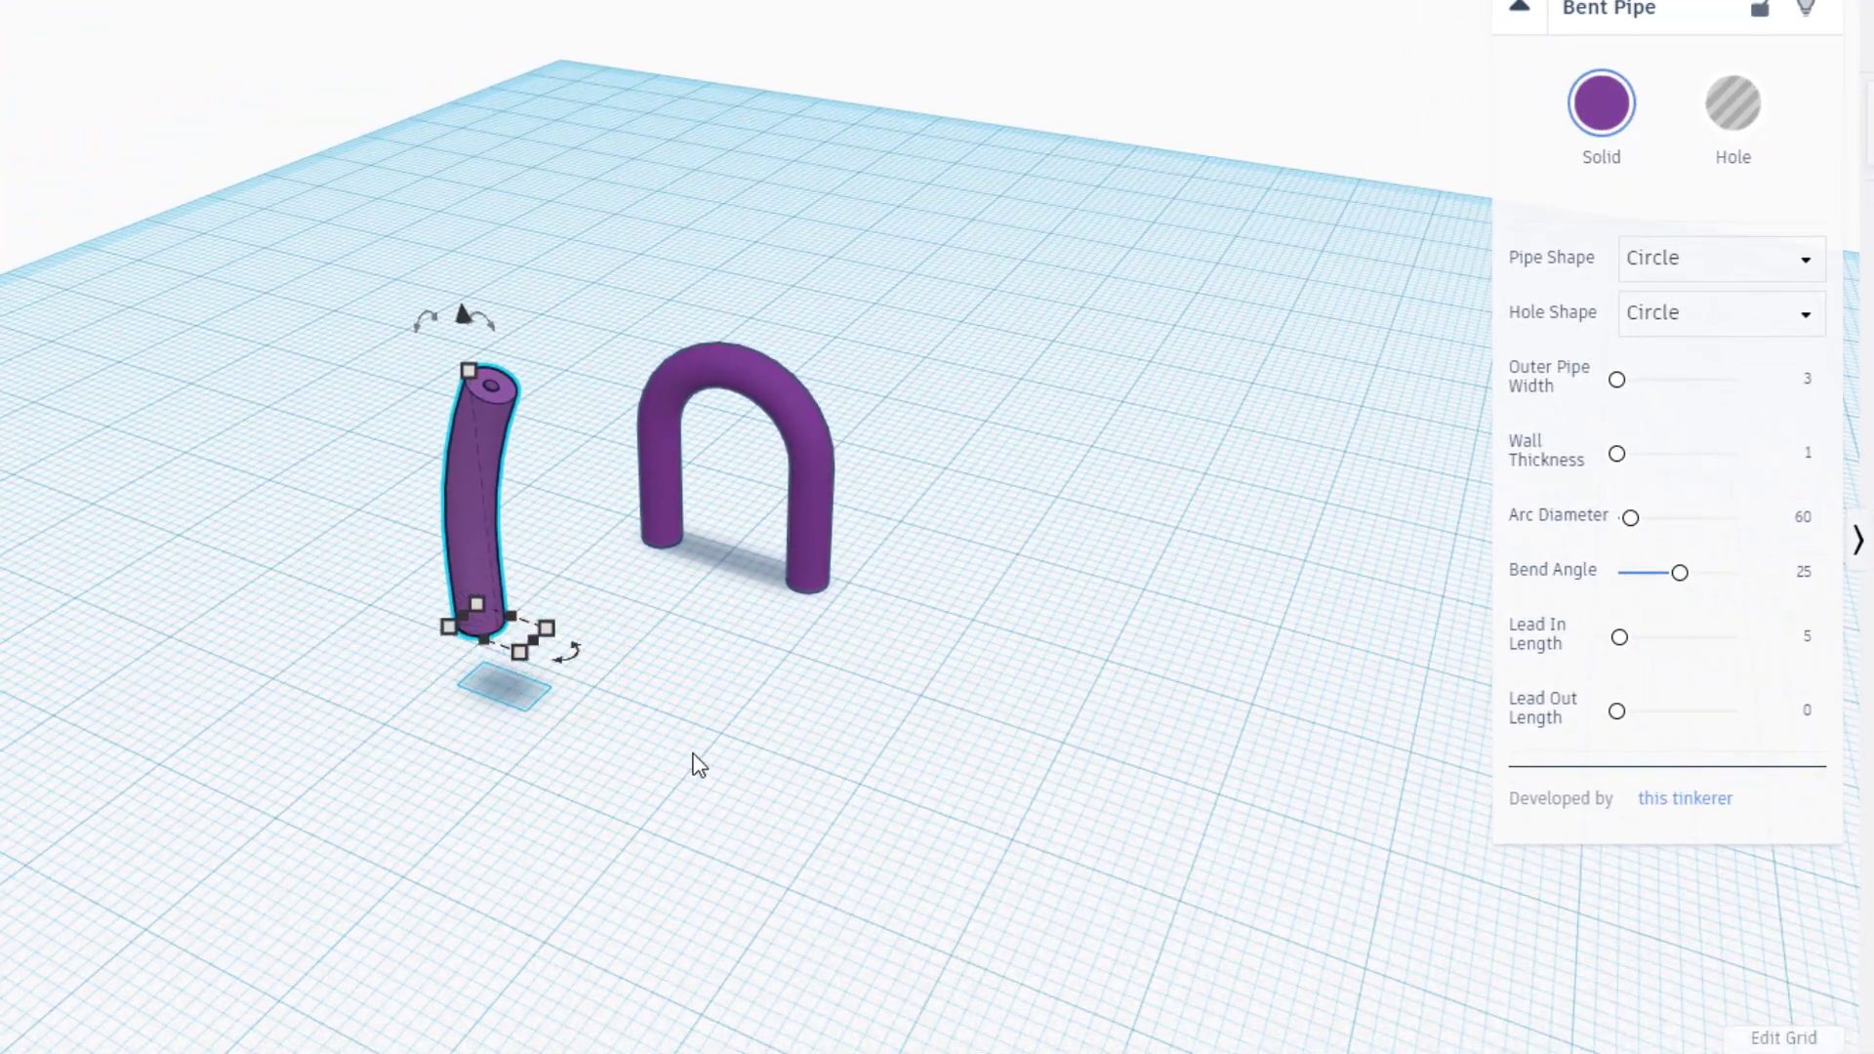
Rotate the slightly curved pipe 90° about its vertical axis
scroll(317, 853, "down", 2)
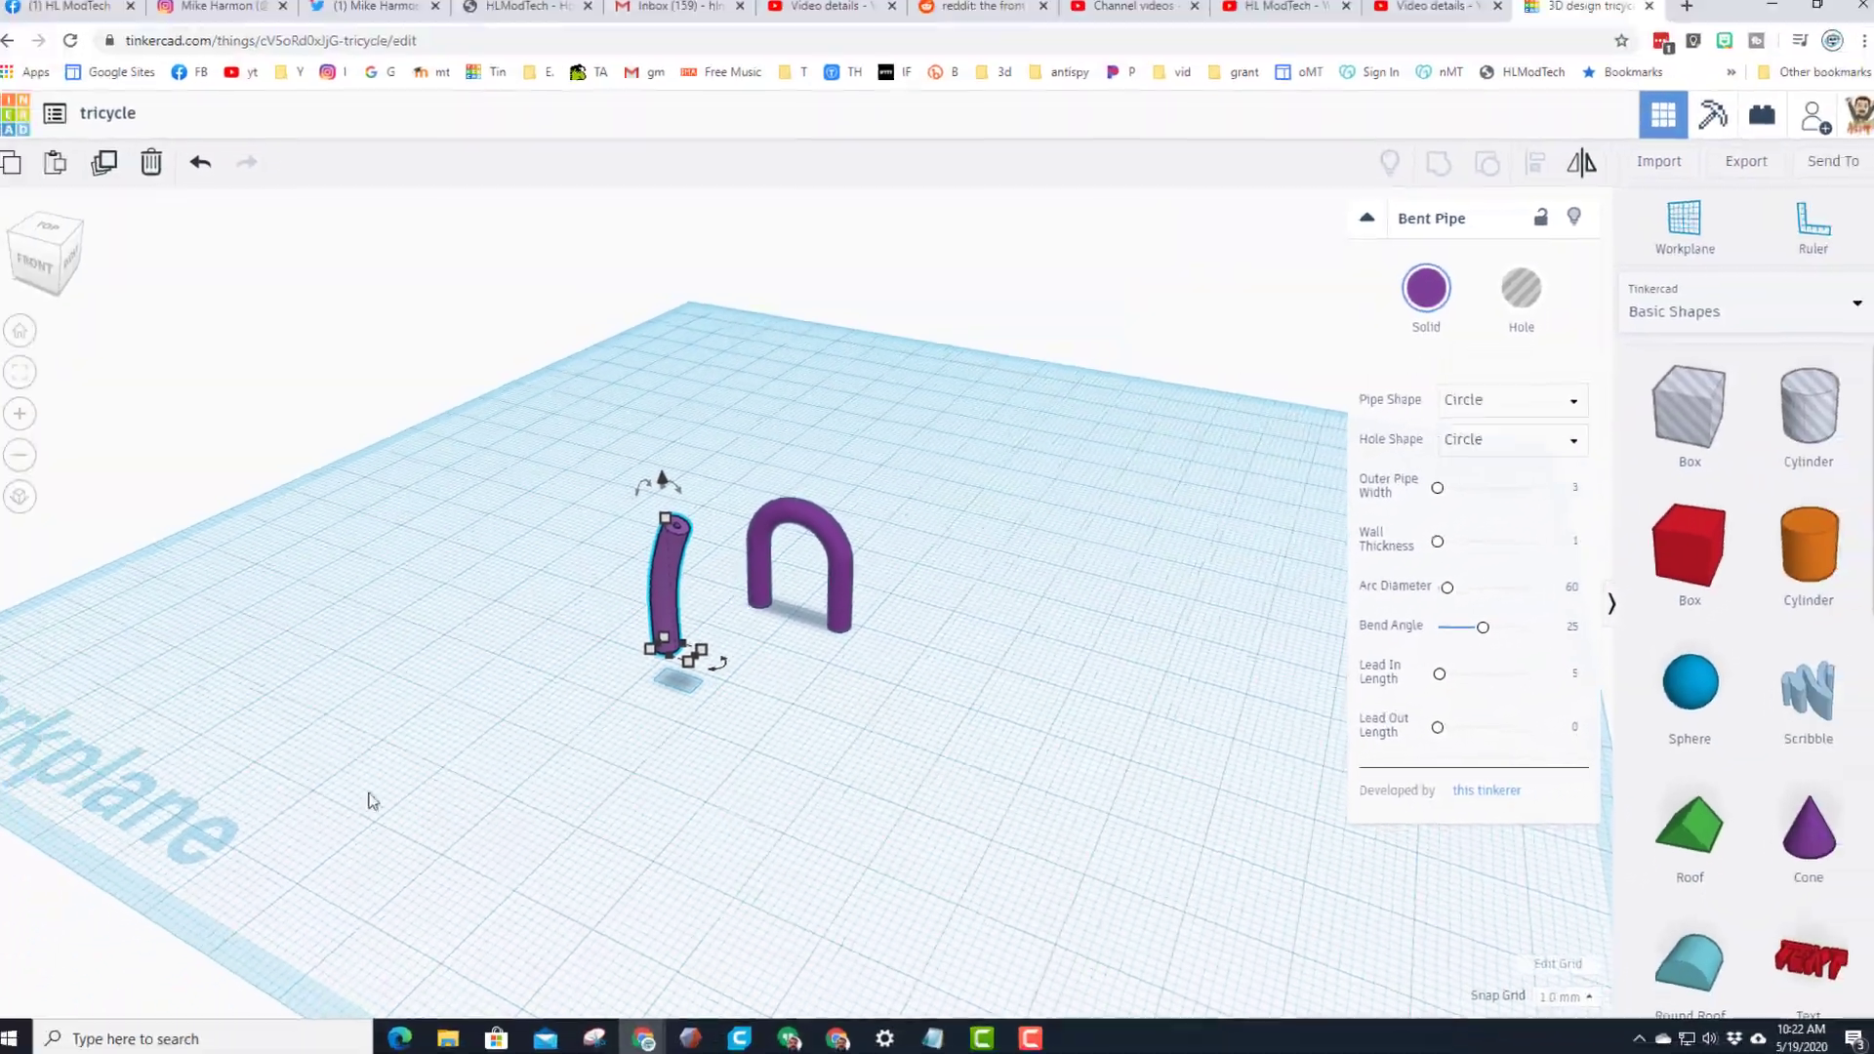
left_click_drag(730, 676, 728, 672)
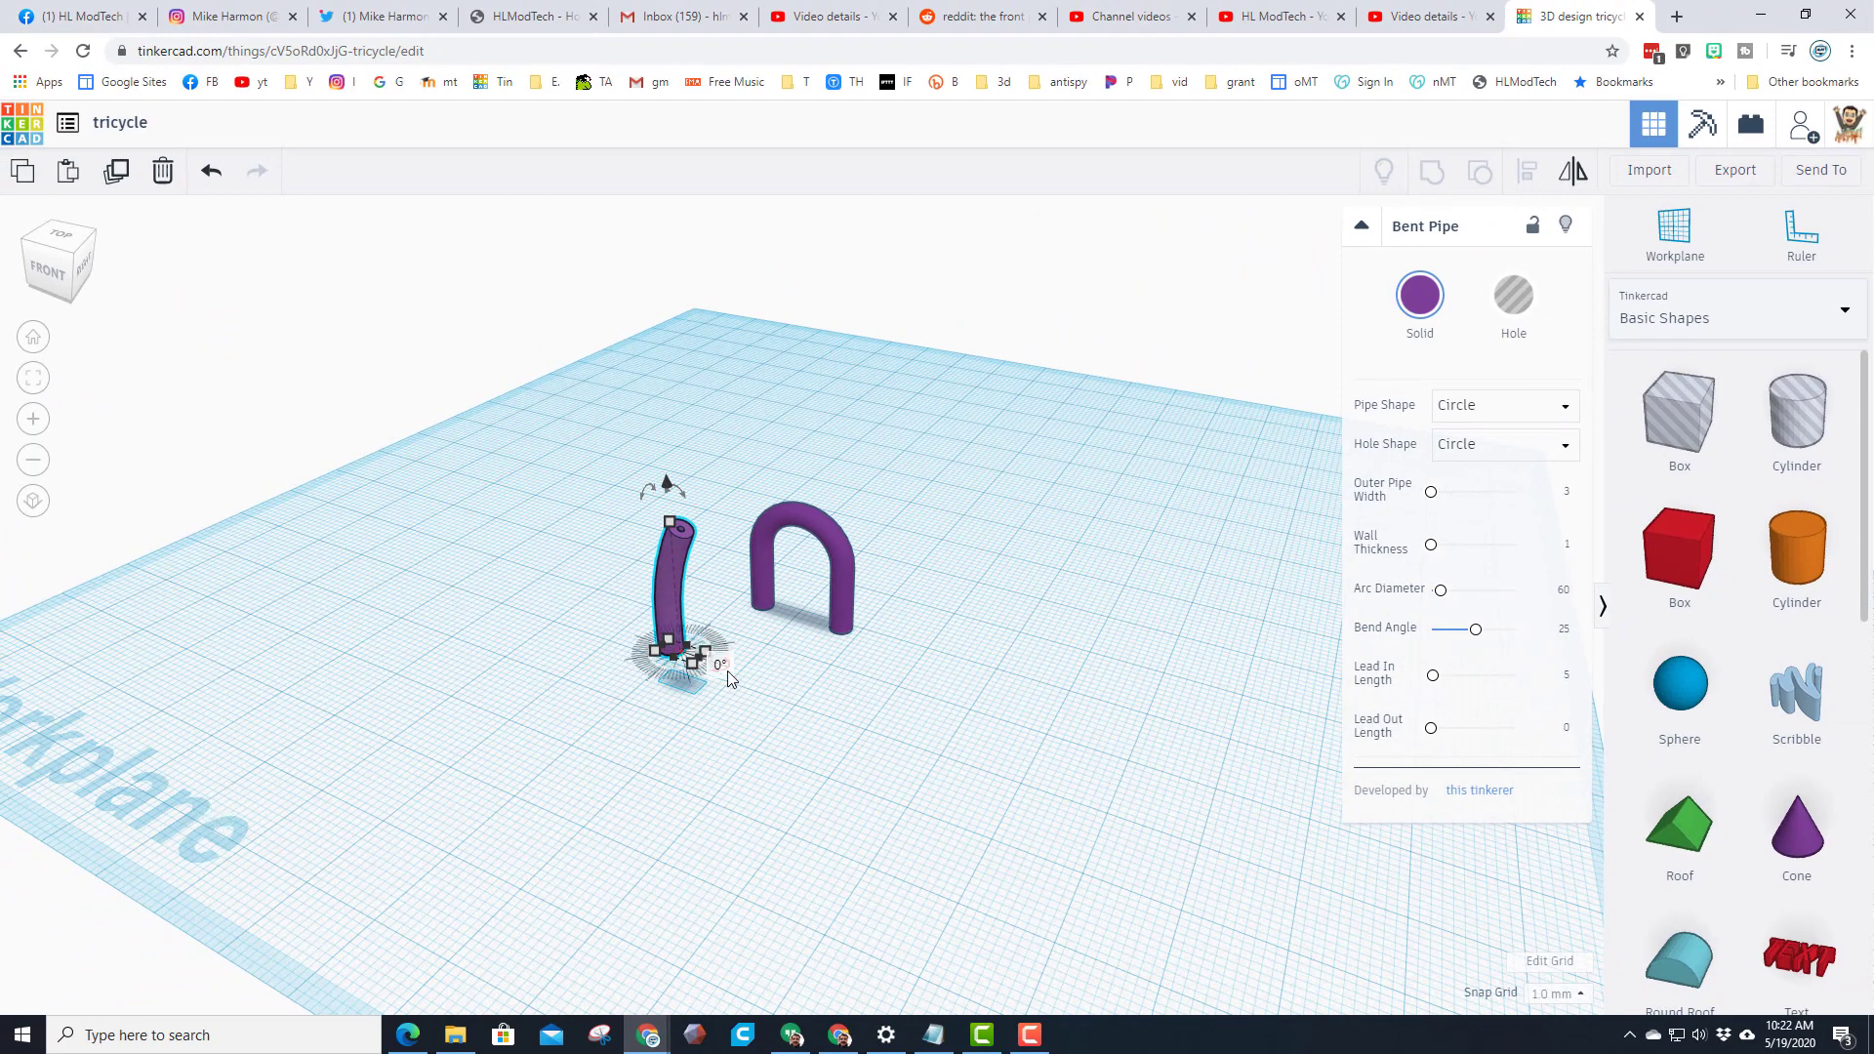
left_click(780, 671)
scroll(742, 697, "up", 3)
scroll(691, 711, "up", 2)
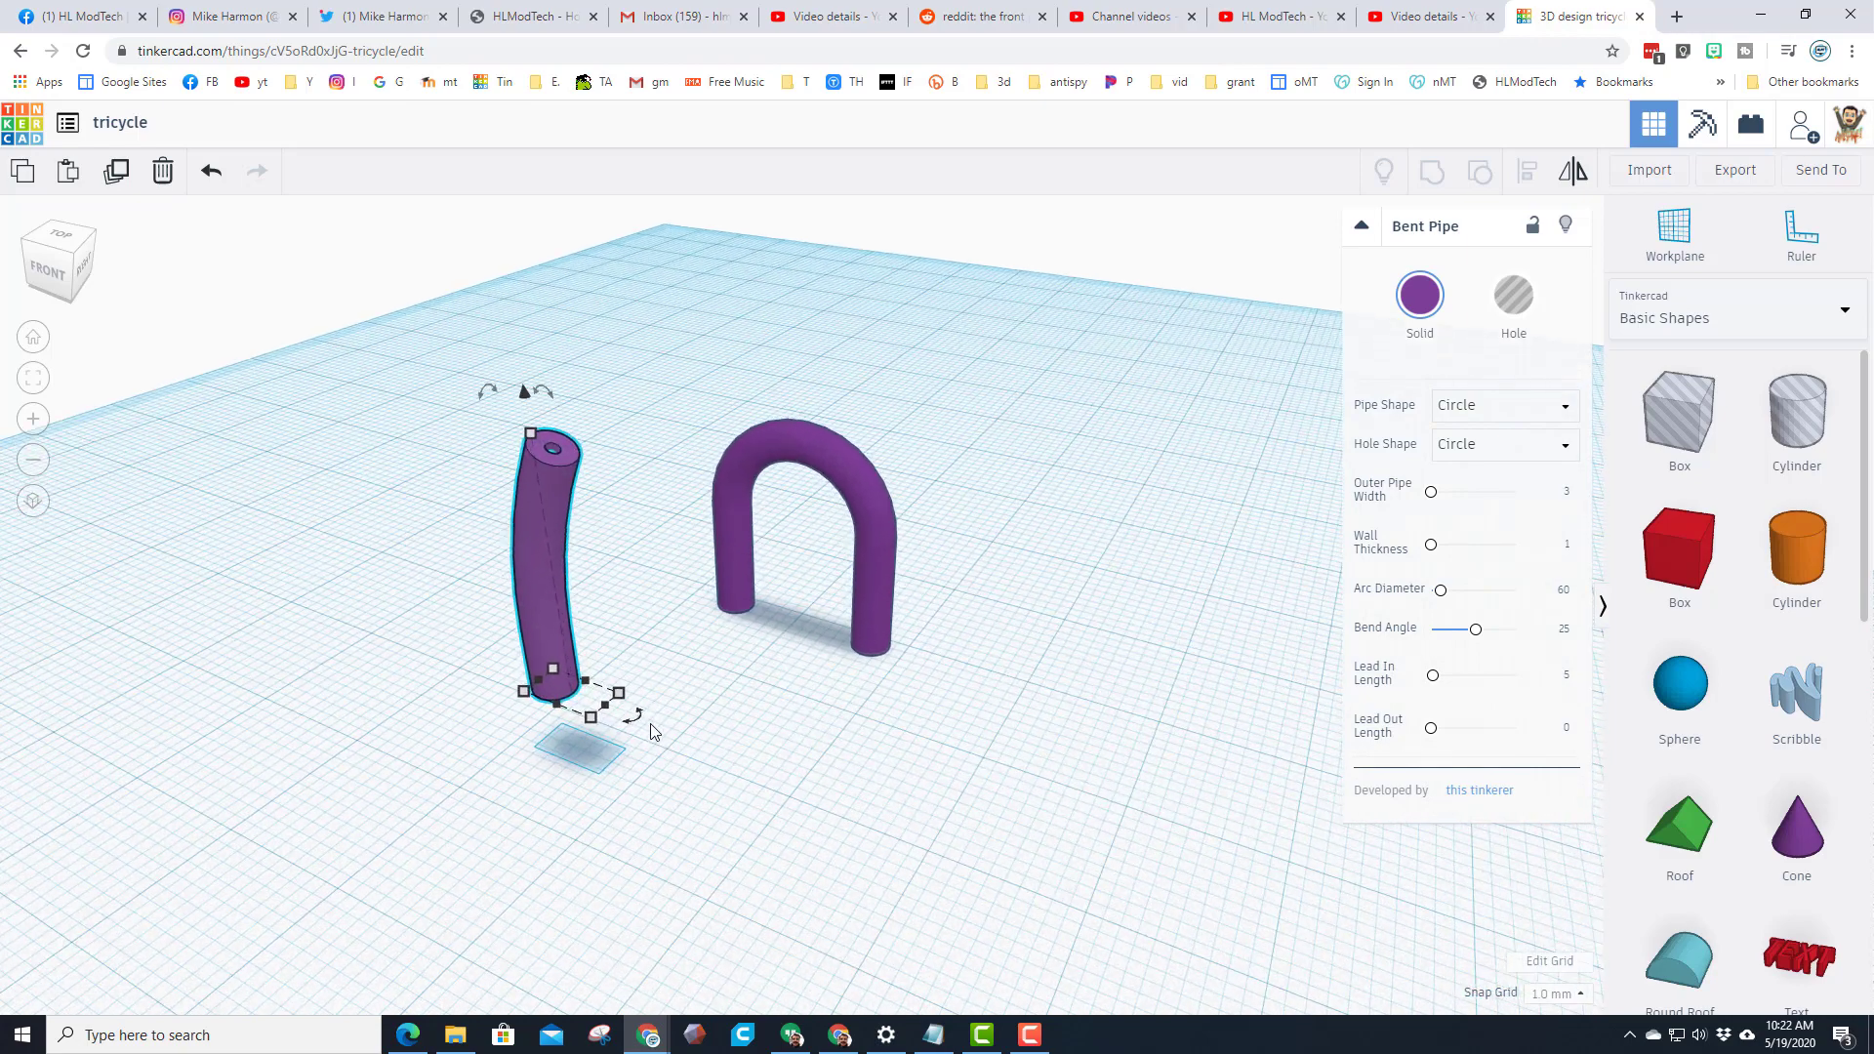
type("90")
key("Return")
Move the slightly curved pipe onto the middle of the U-shaped fork and raise it to stand as the stem
scroll(655, 717, "up", 1)
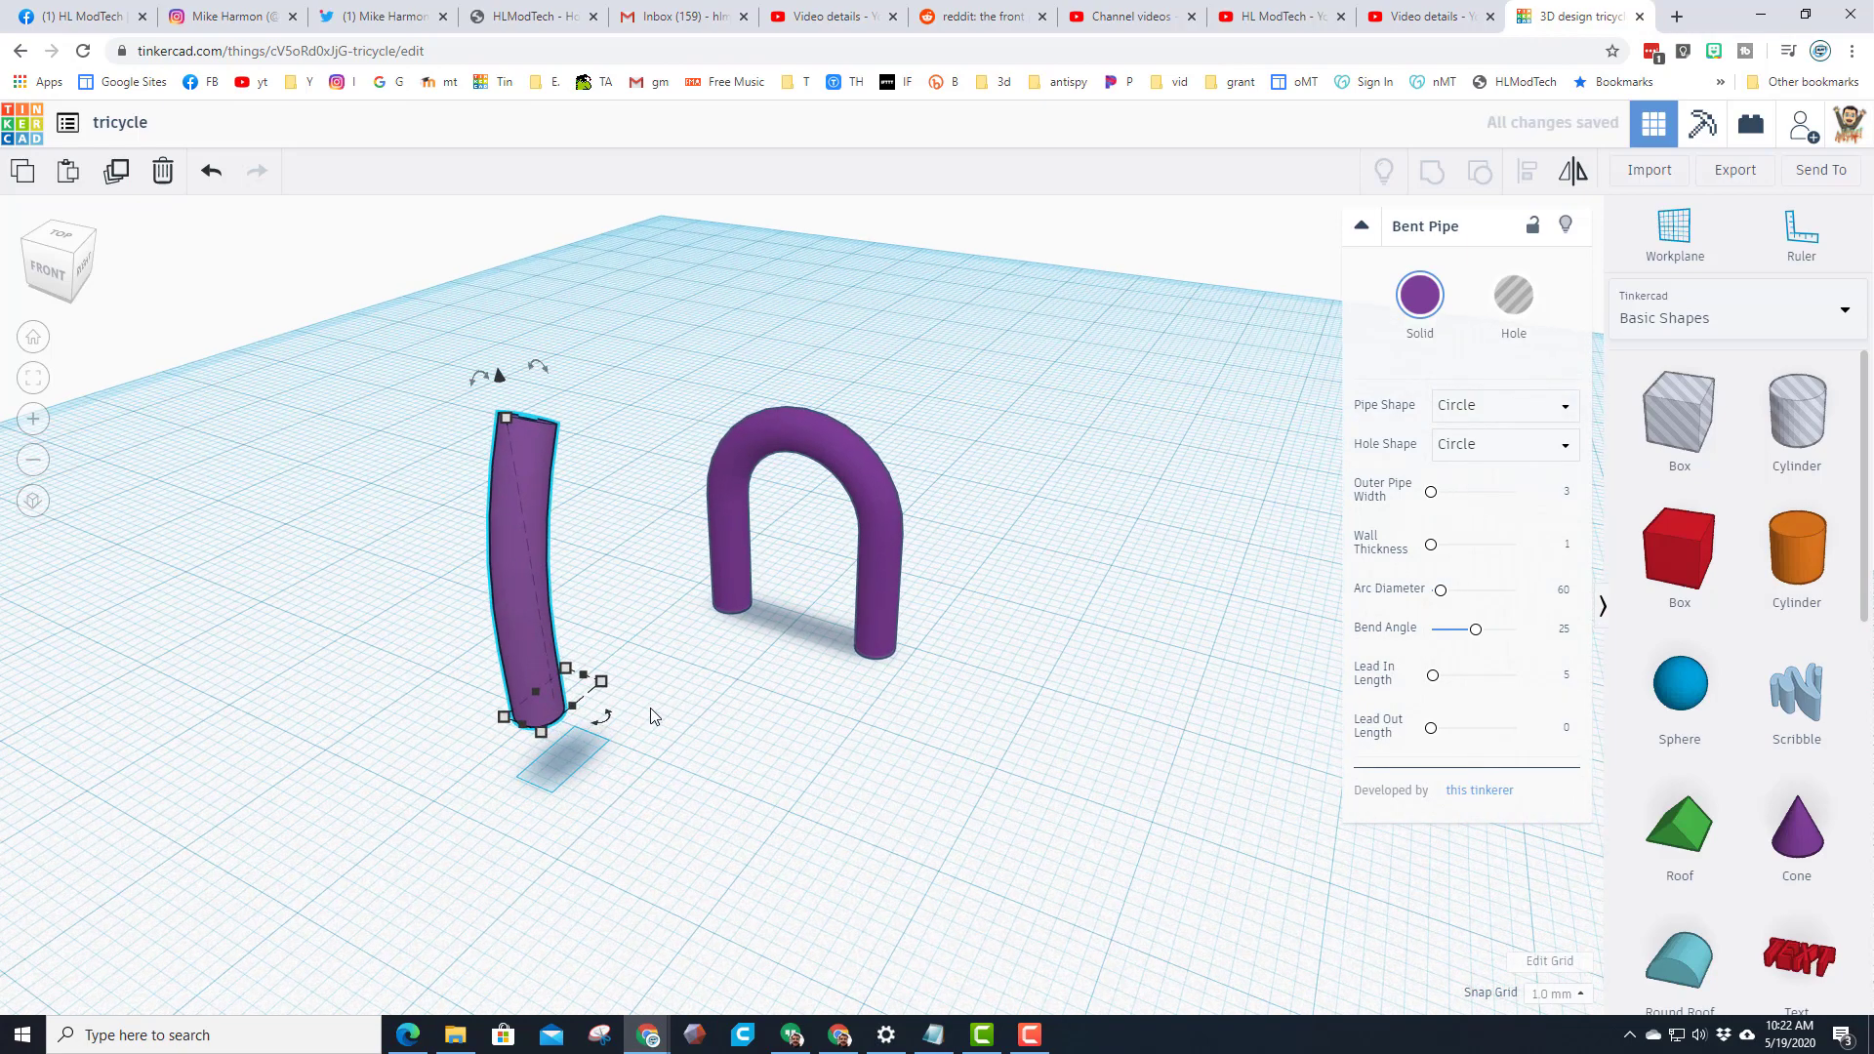
scroll(651, 709, "up", 2)
scroll(586, 703, "down", 3)
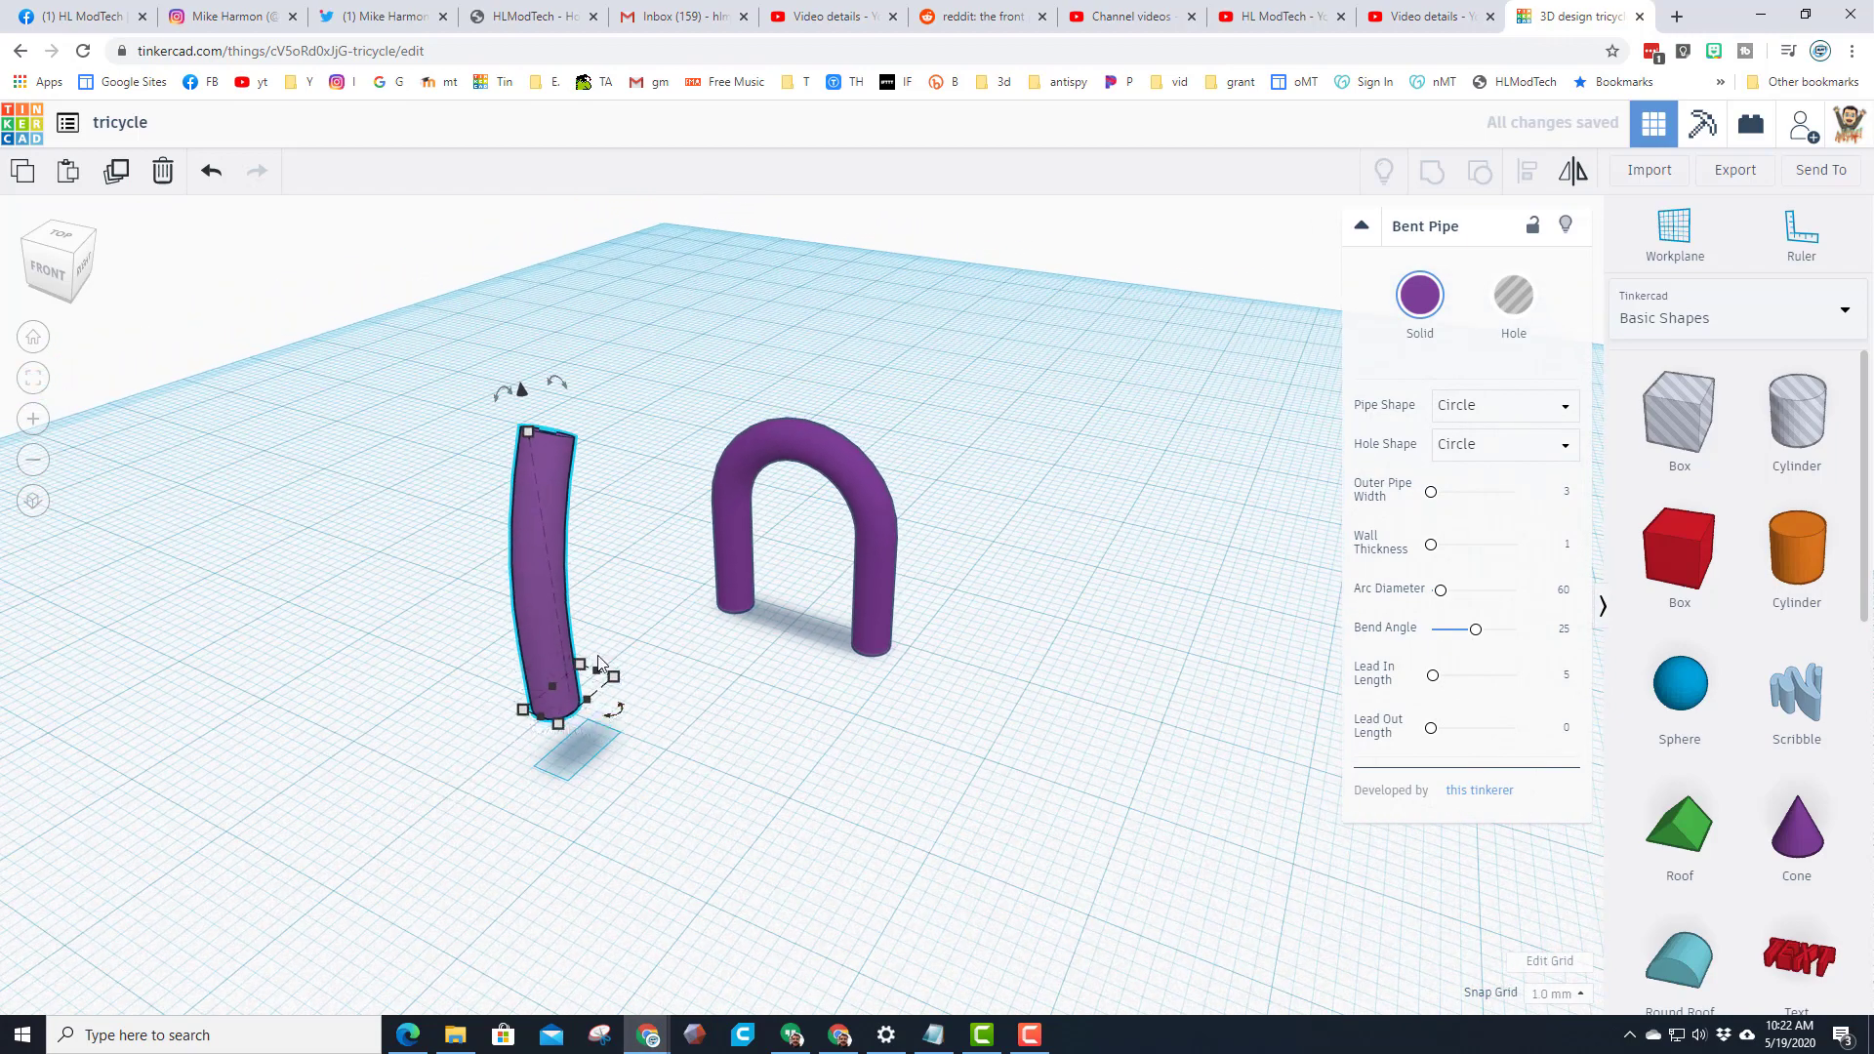
left_click_drag(542, 561, 801, 455)
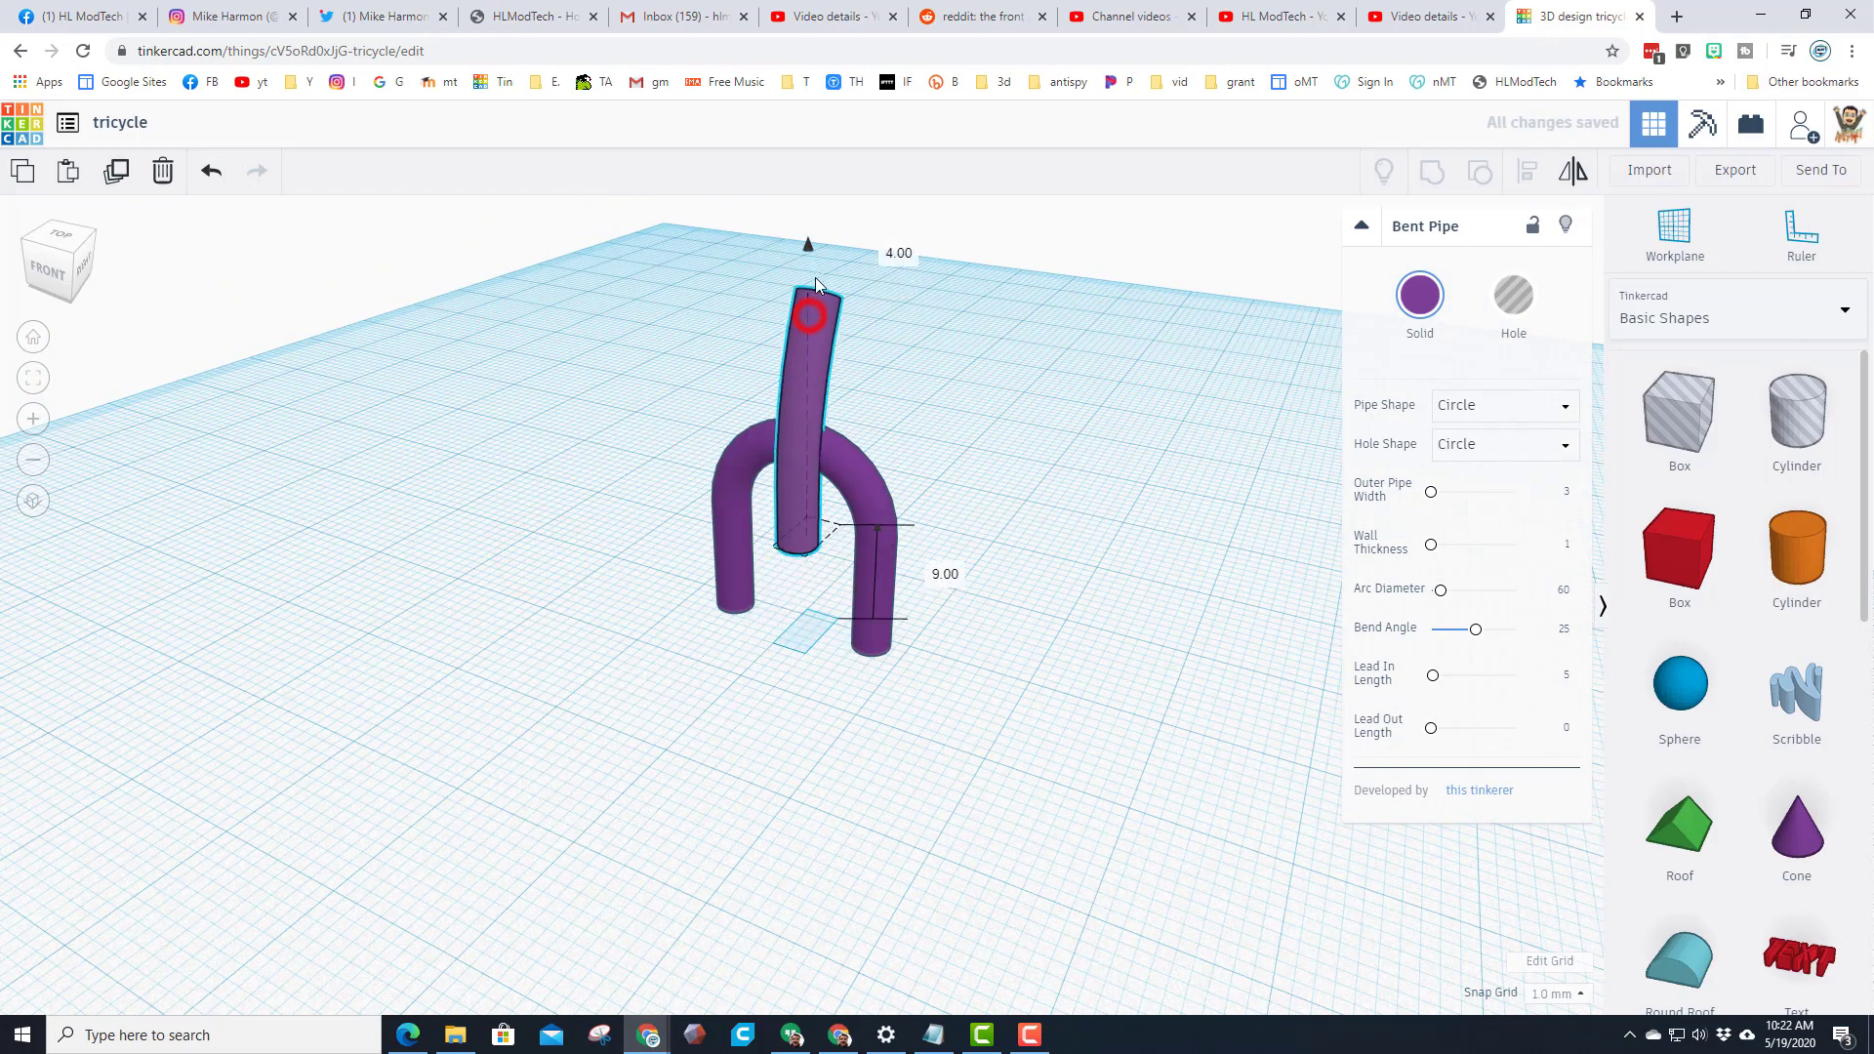
key("ctrl+Up")
key("ctrl+Up")
key("ctrl+Up")
key("ctrl+Up")
key("ctrl+Up")
key("ctrl+Up")
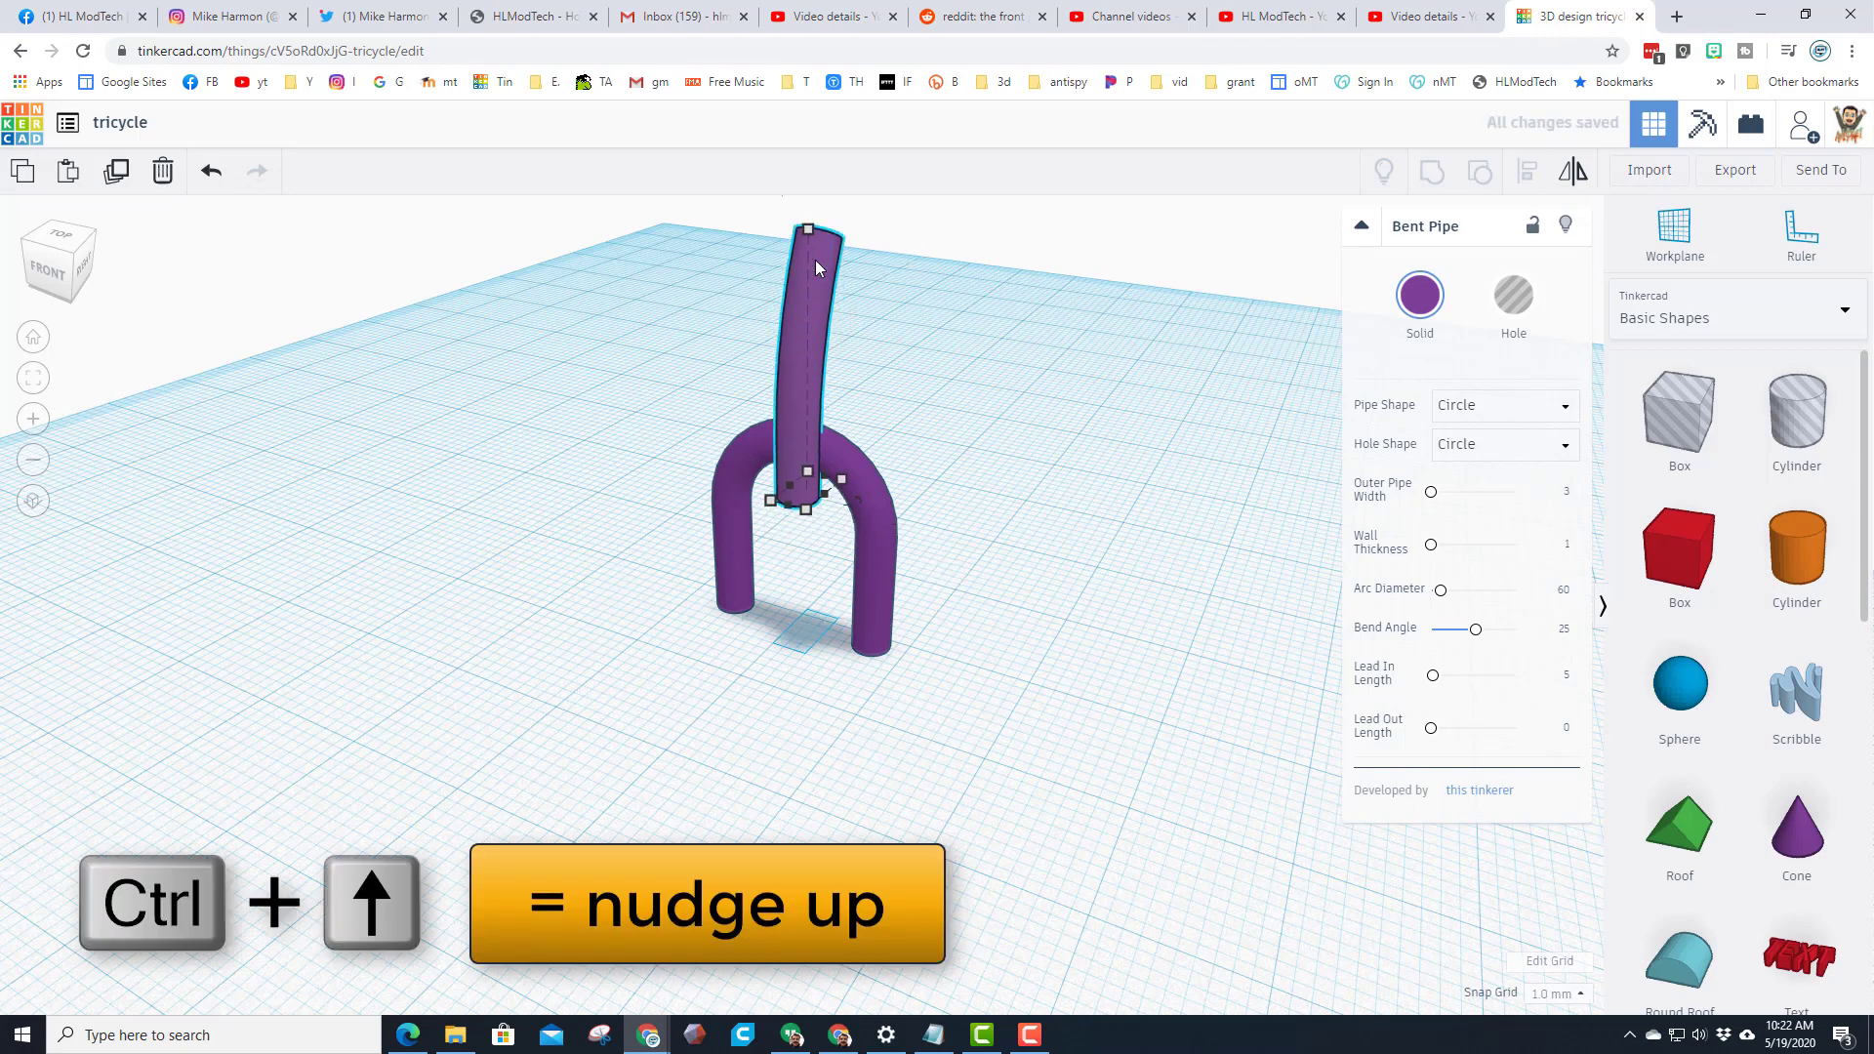
Align the curved stem and the U-shaped fork on their centres from front to back
left_click_drag(657, 417, 789, 641)
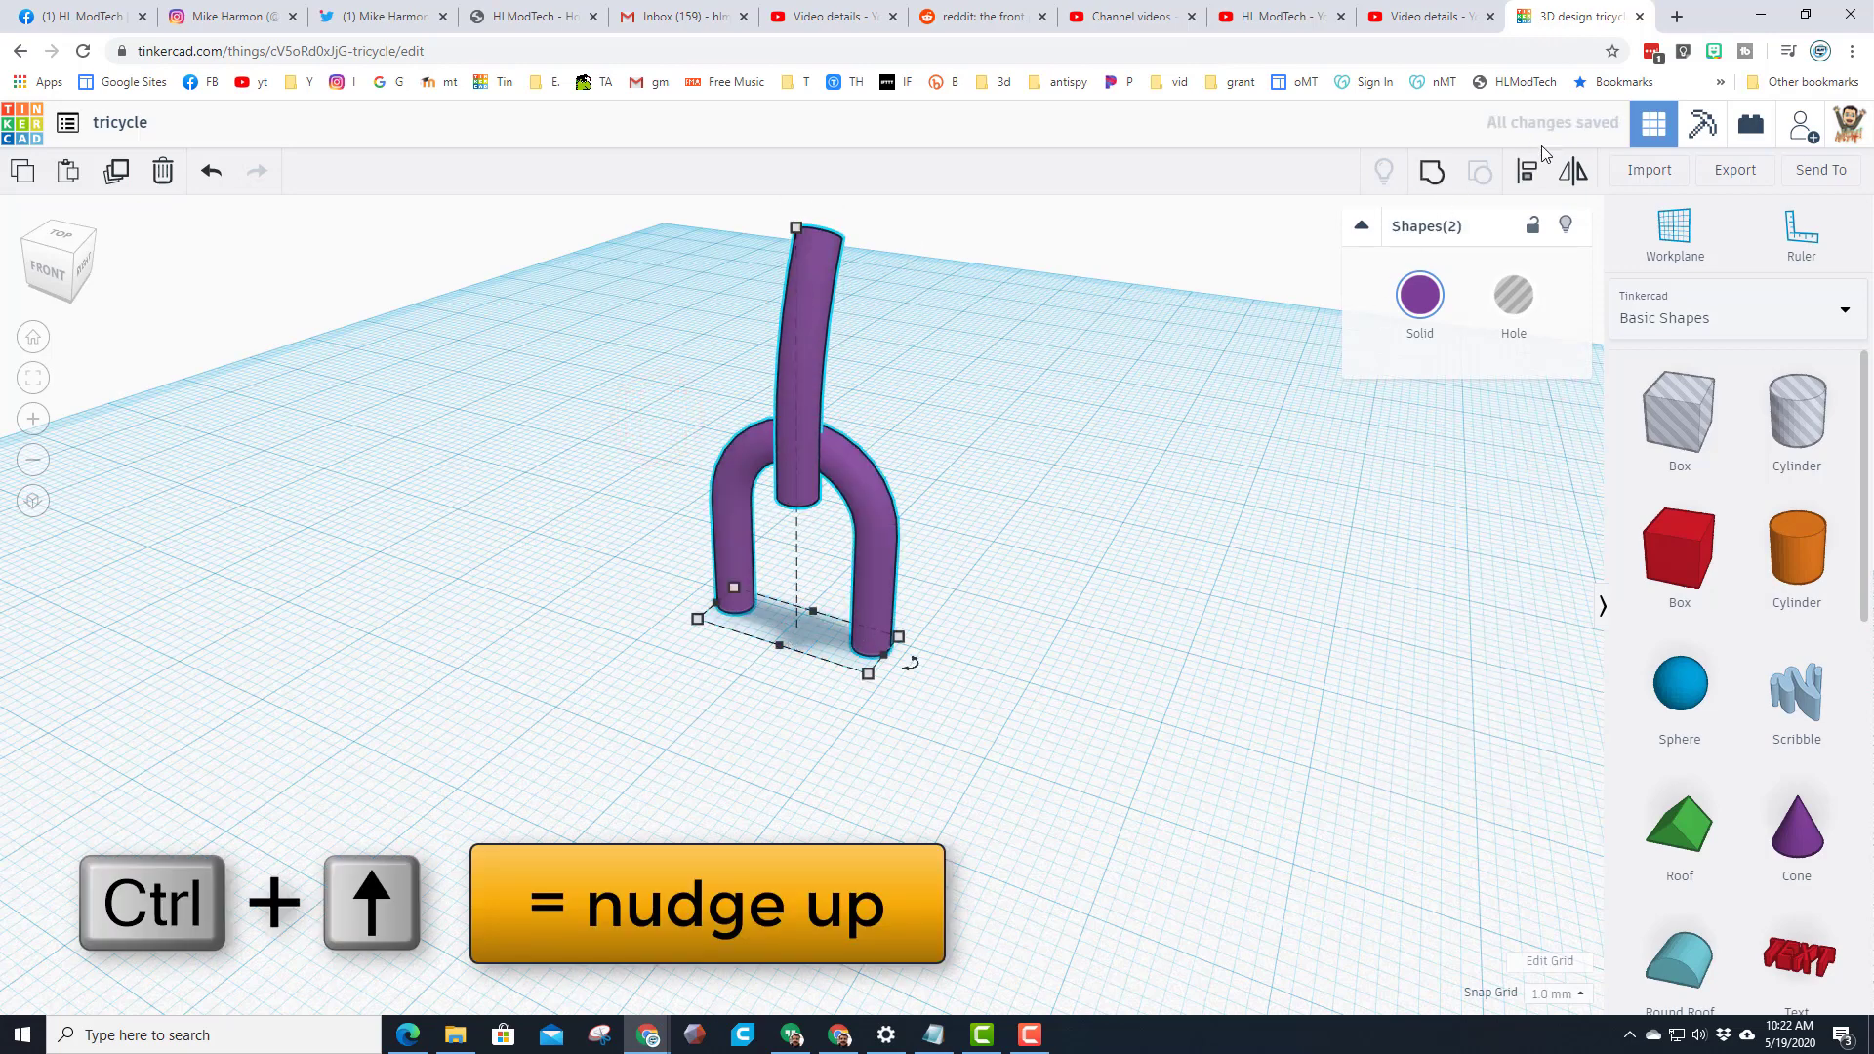
left_click(1534, 174)
left_click(876, 586)
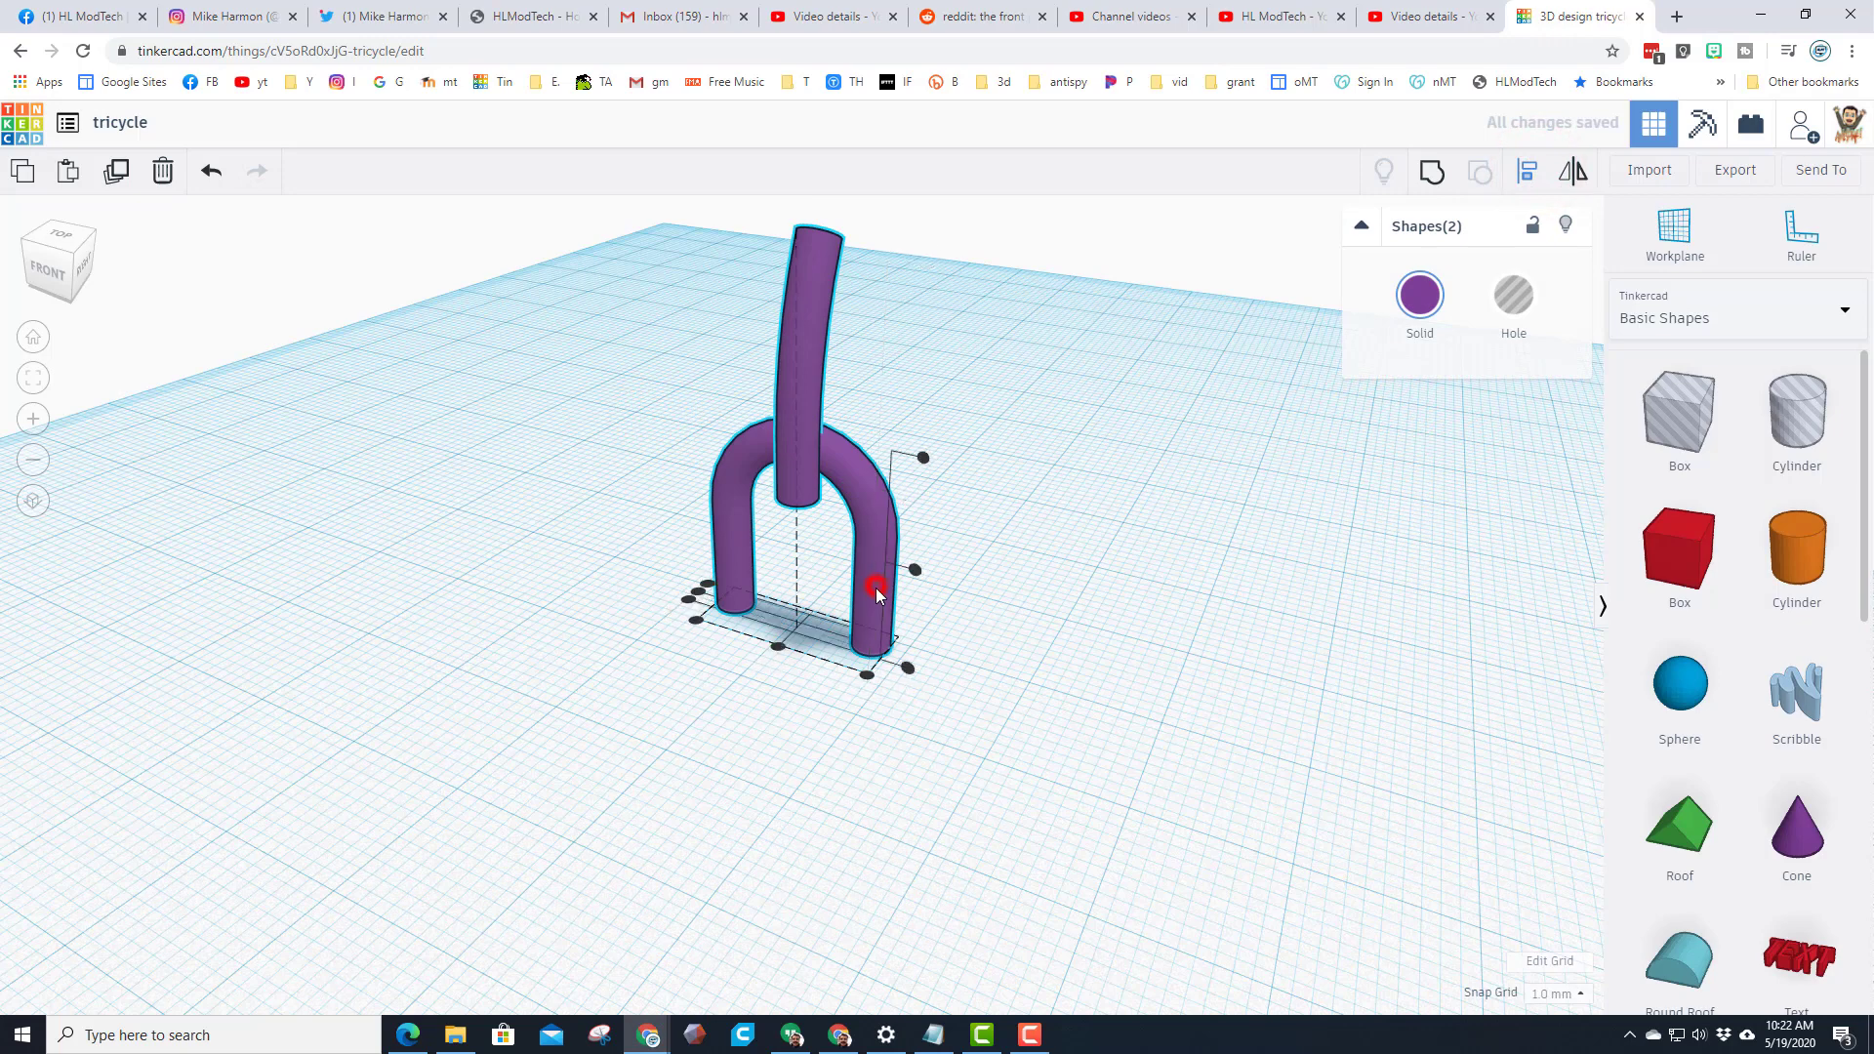
left_click(690, 600)
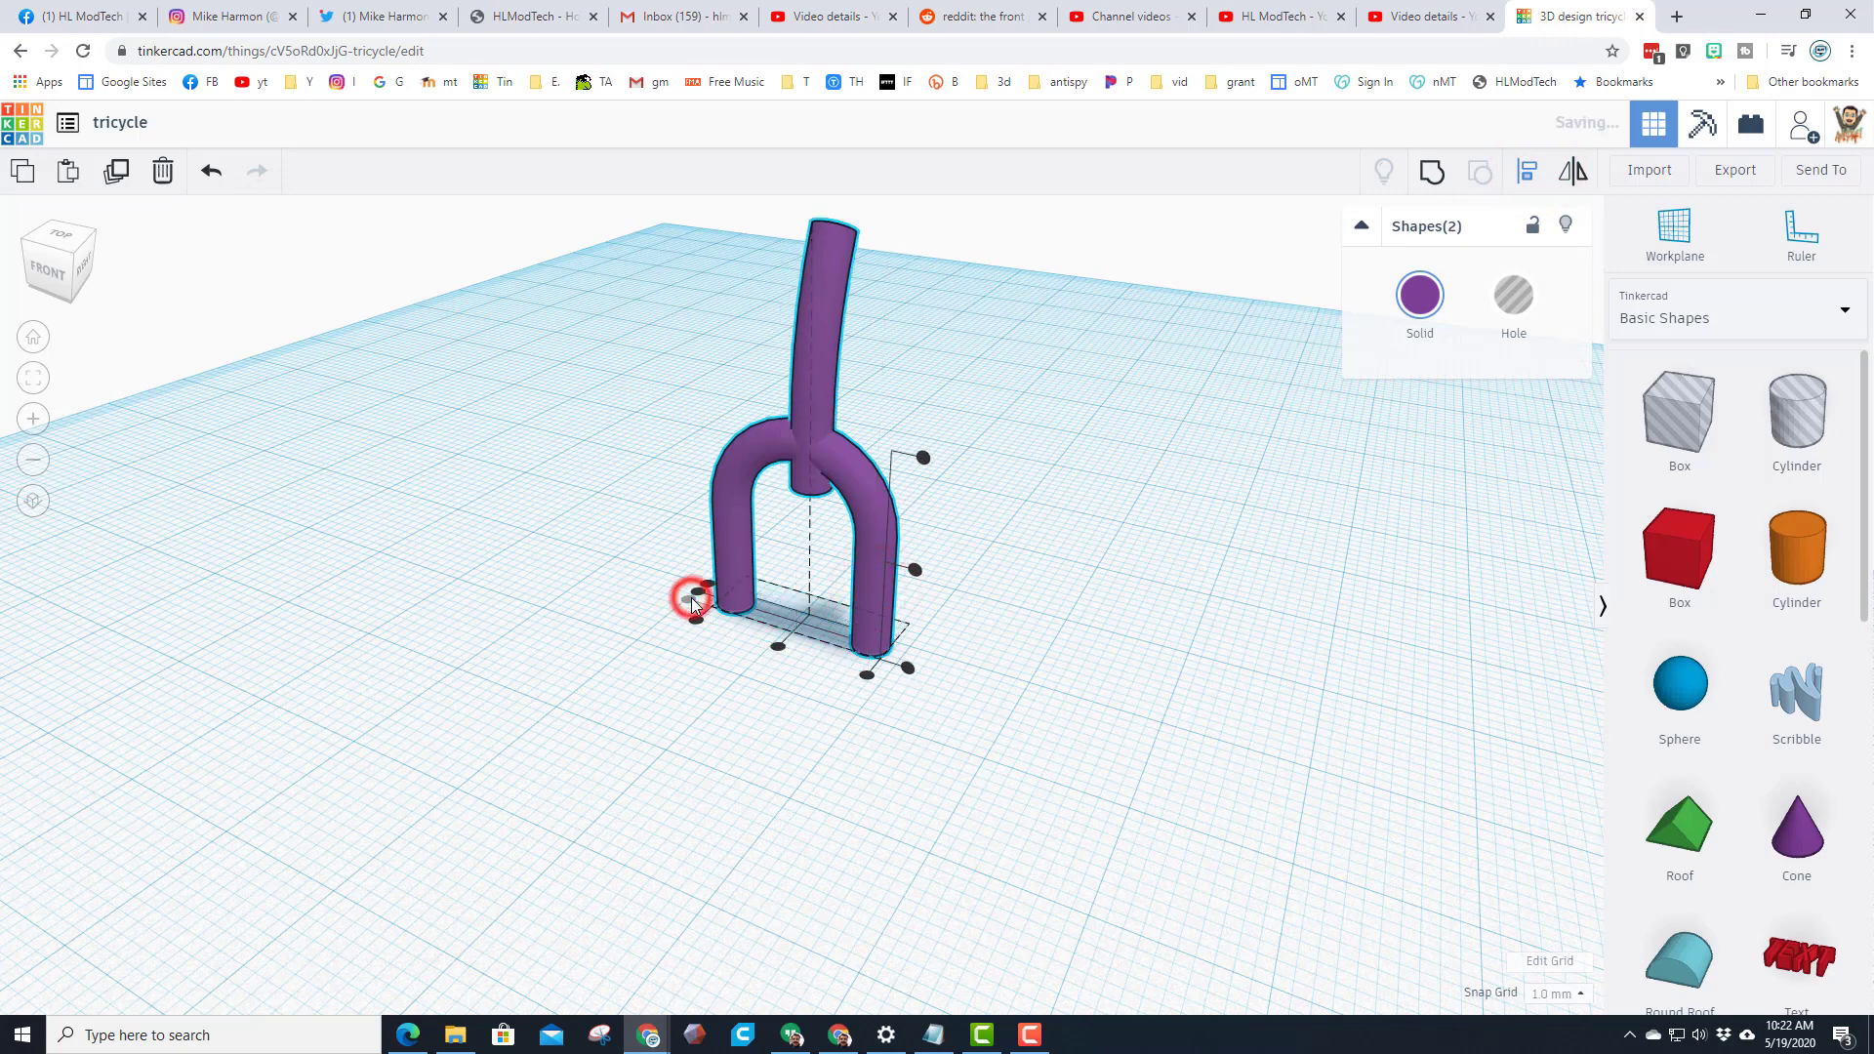
left_click(1113, 408)
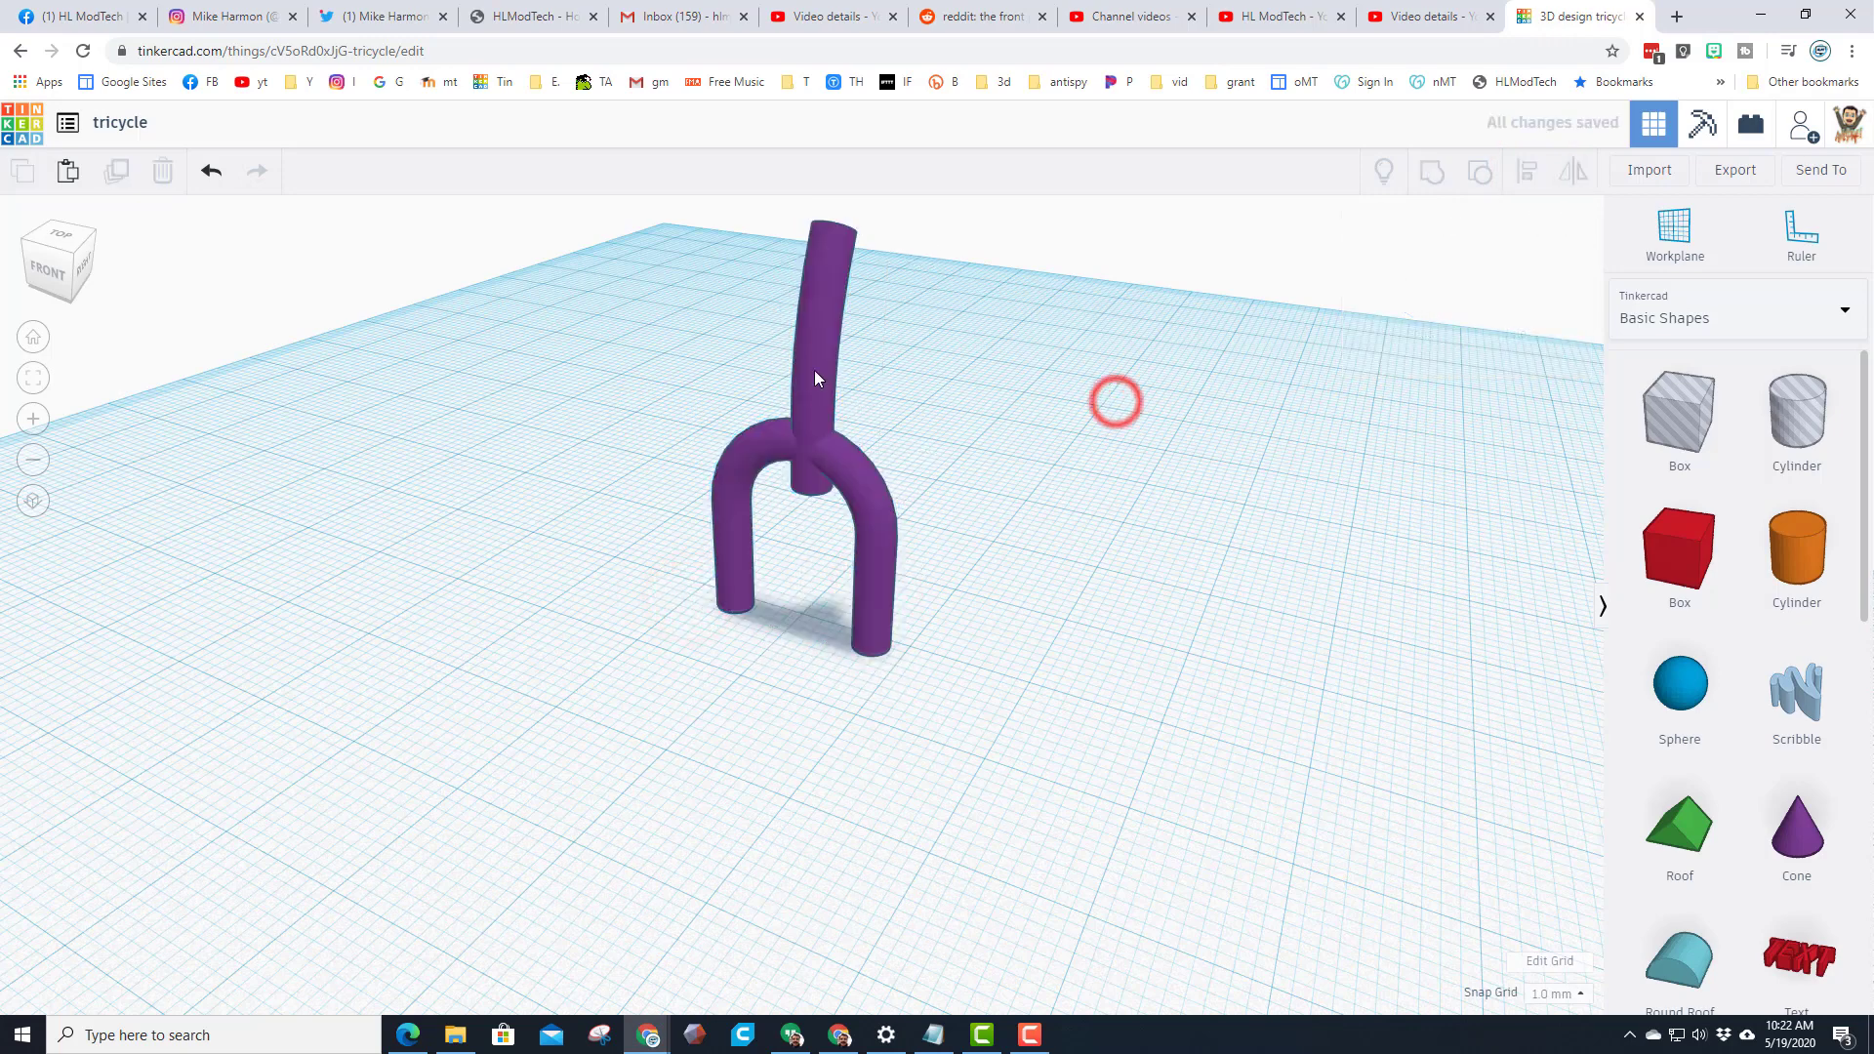
Raise the stem until its lower end sits in the fork's arch, and centre it across the fork's width
left_click(811, 371)
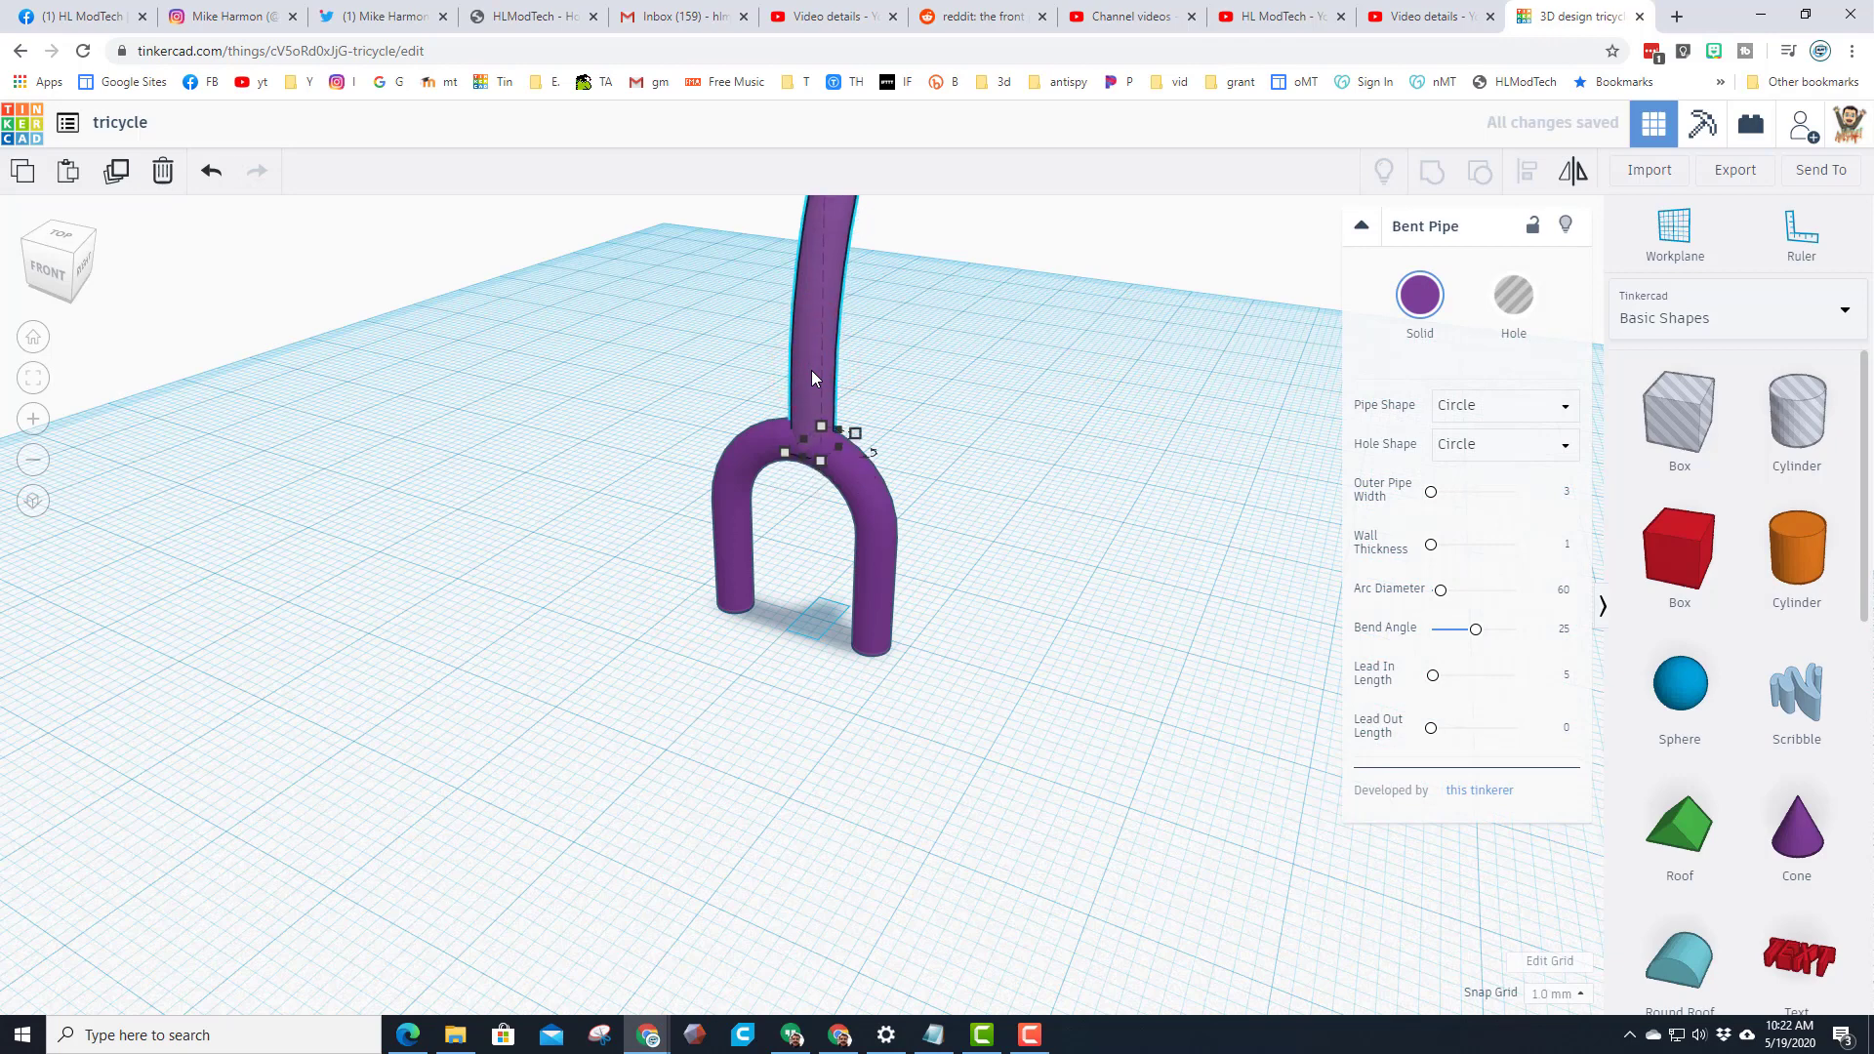
left_click_drag(685, 357, 996, 625)
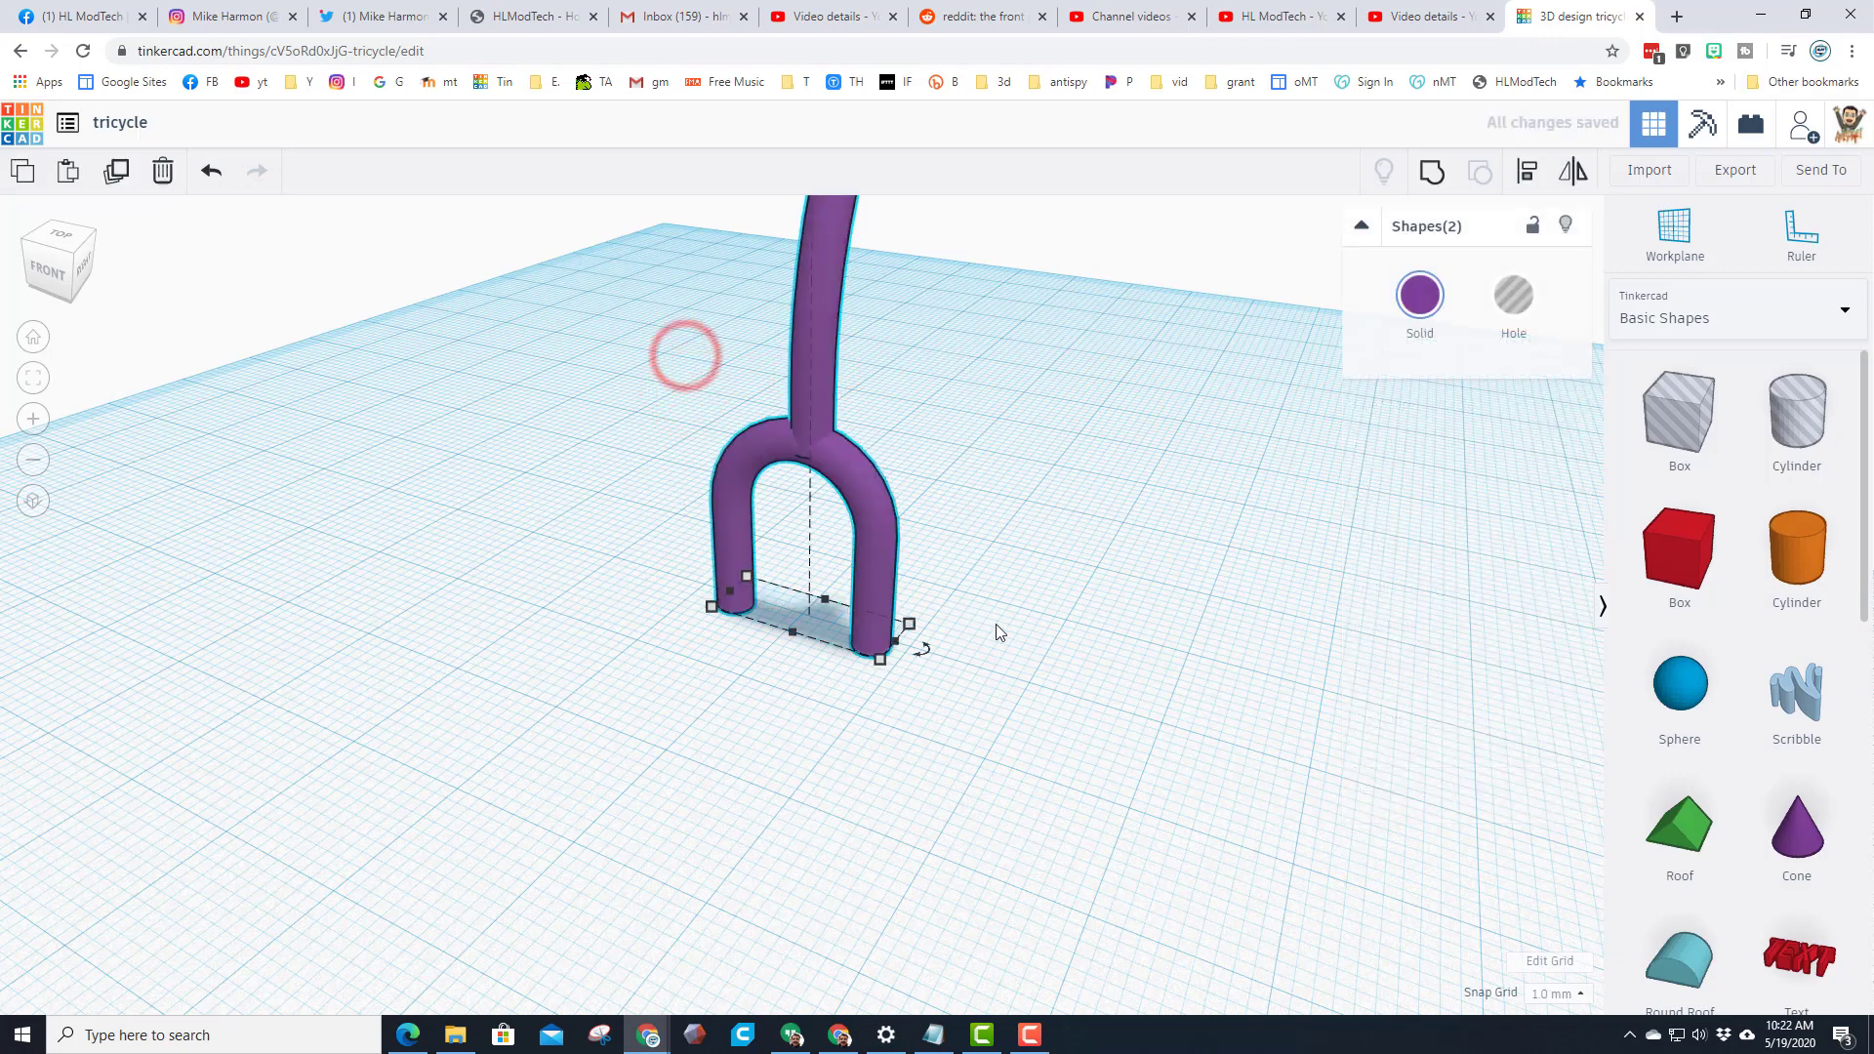
left_click(1527, 171)
left_click(777, 646)
left_click(975, 472)
Duplicate the U-shaped fork pipe and move the copy about 37 mm in front of the fork
right_click_drag(1151, 464, 720, 395)
right_click_drag(732, 494, 865, 445)
scroll(894, 472, "up", 2)
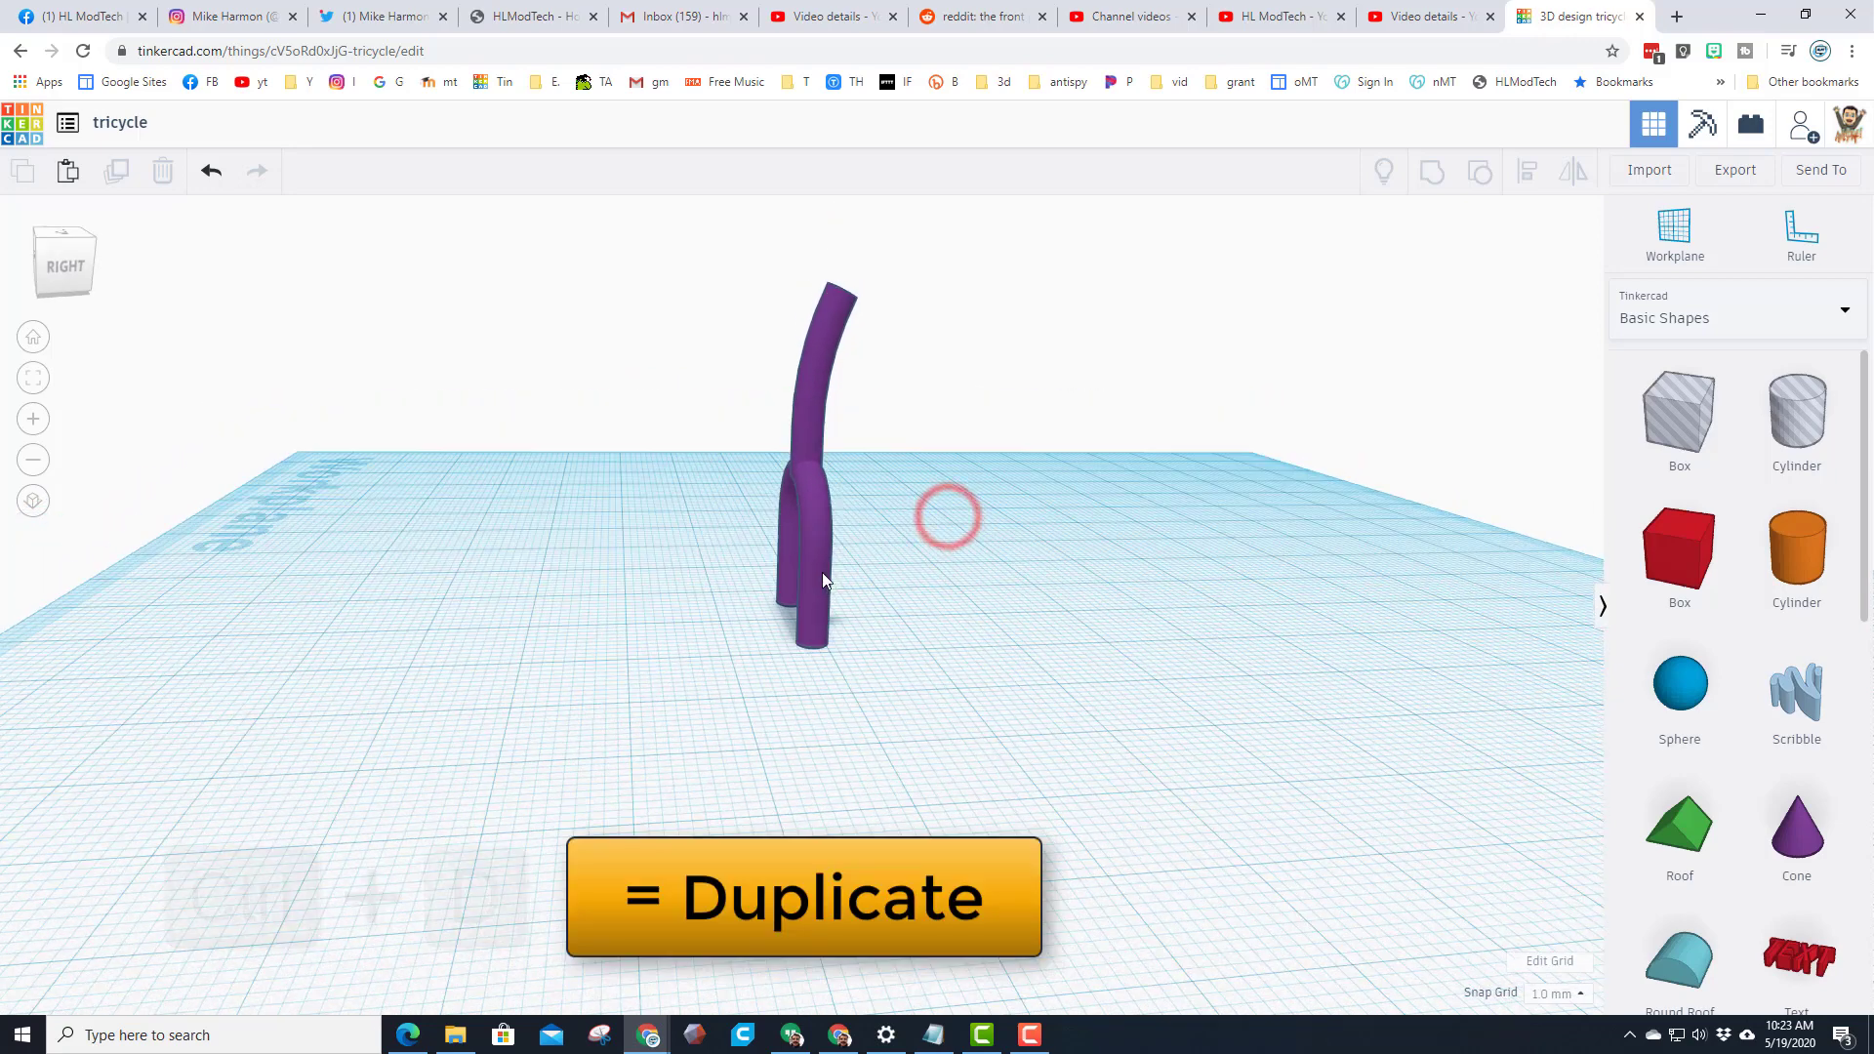
left_click(819, 578)
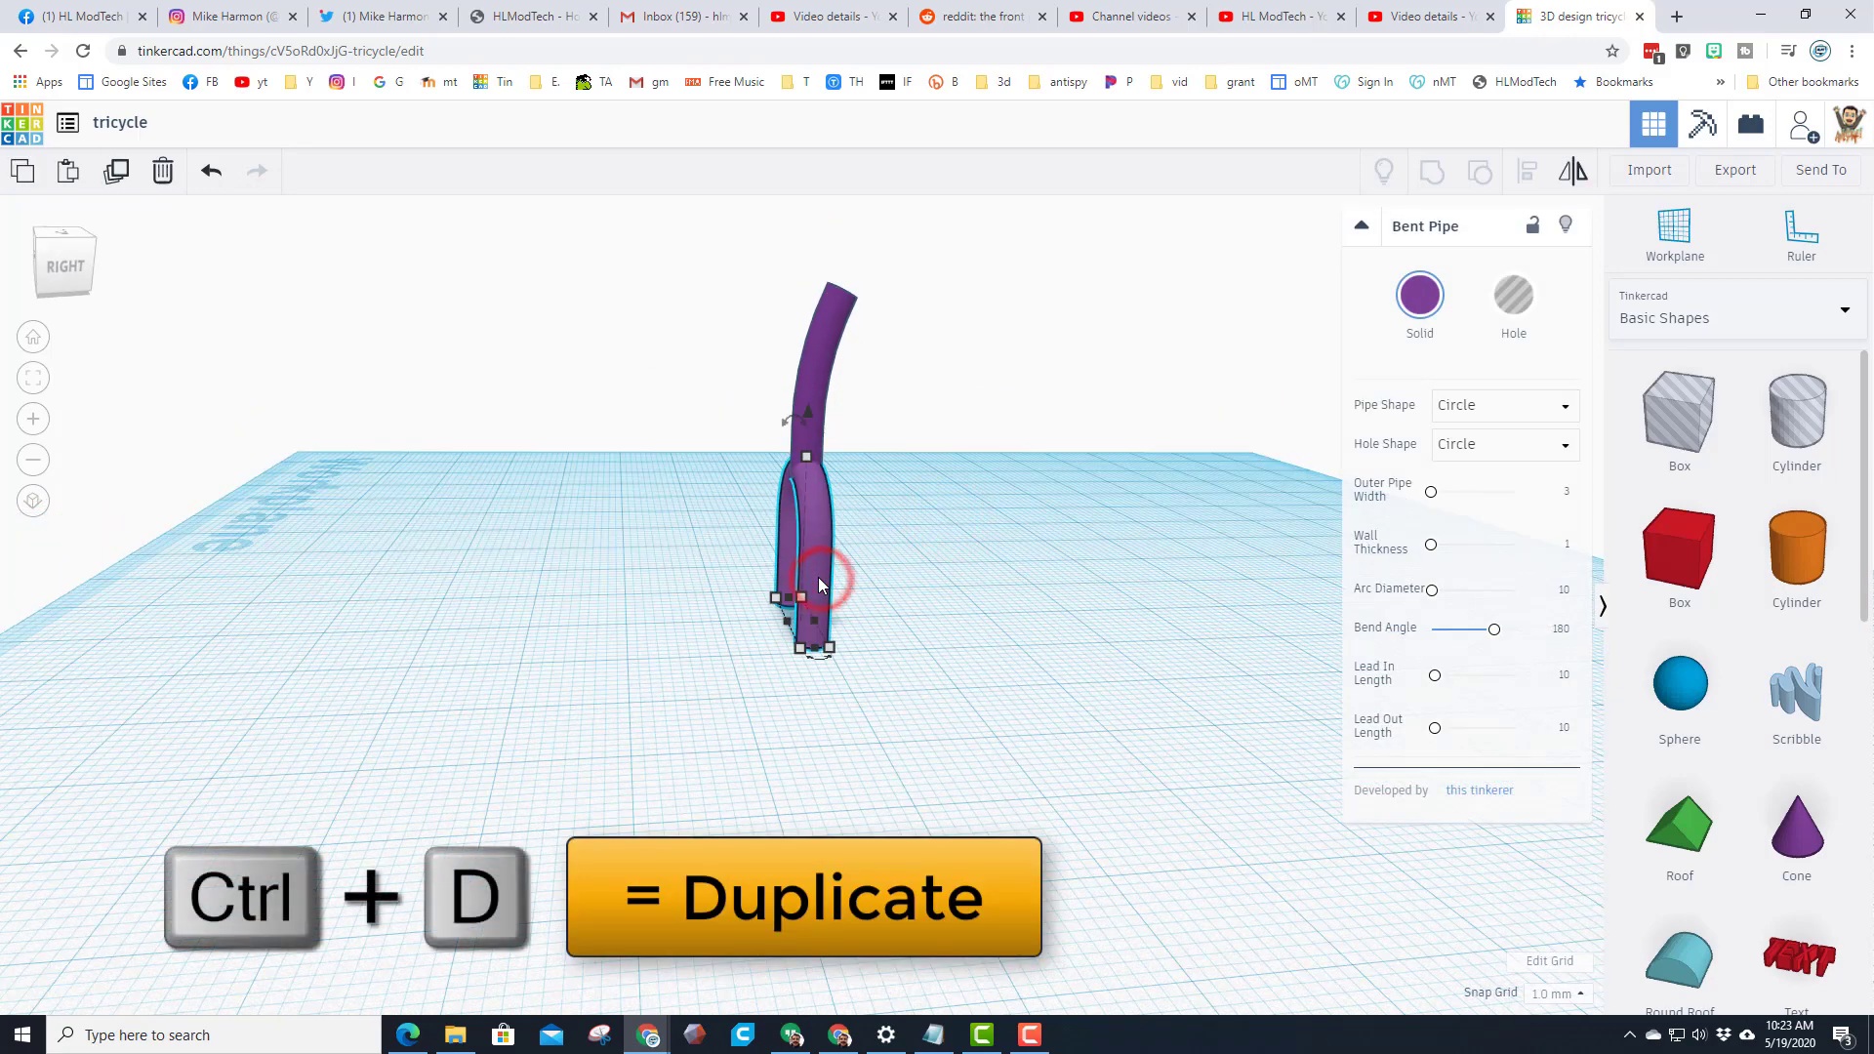
left_click_drag(819, 577, 501, 576)
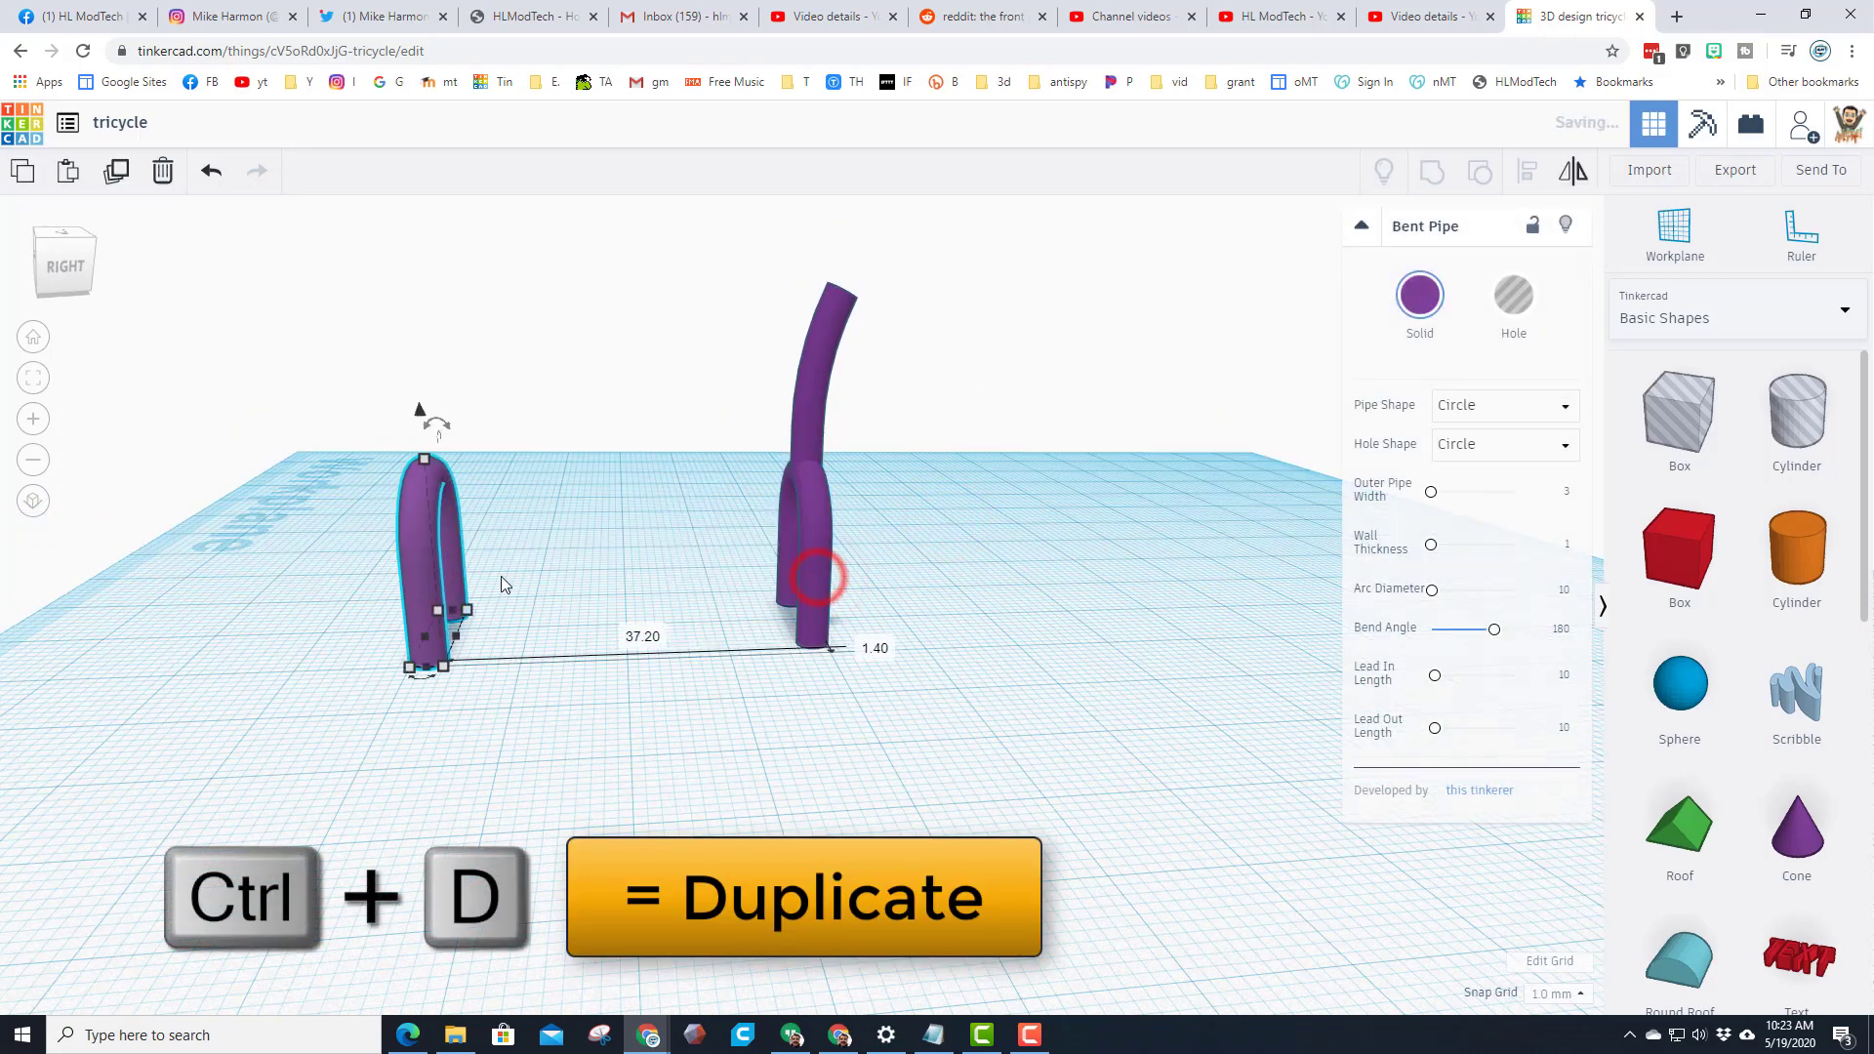
Group the fork and the curved stem into one shape
left_click(555, 553)
left_click_drag(694, 348, 872, 668)
left_click(1433, 172)
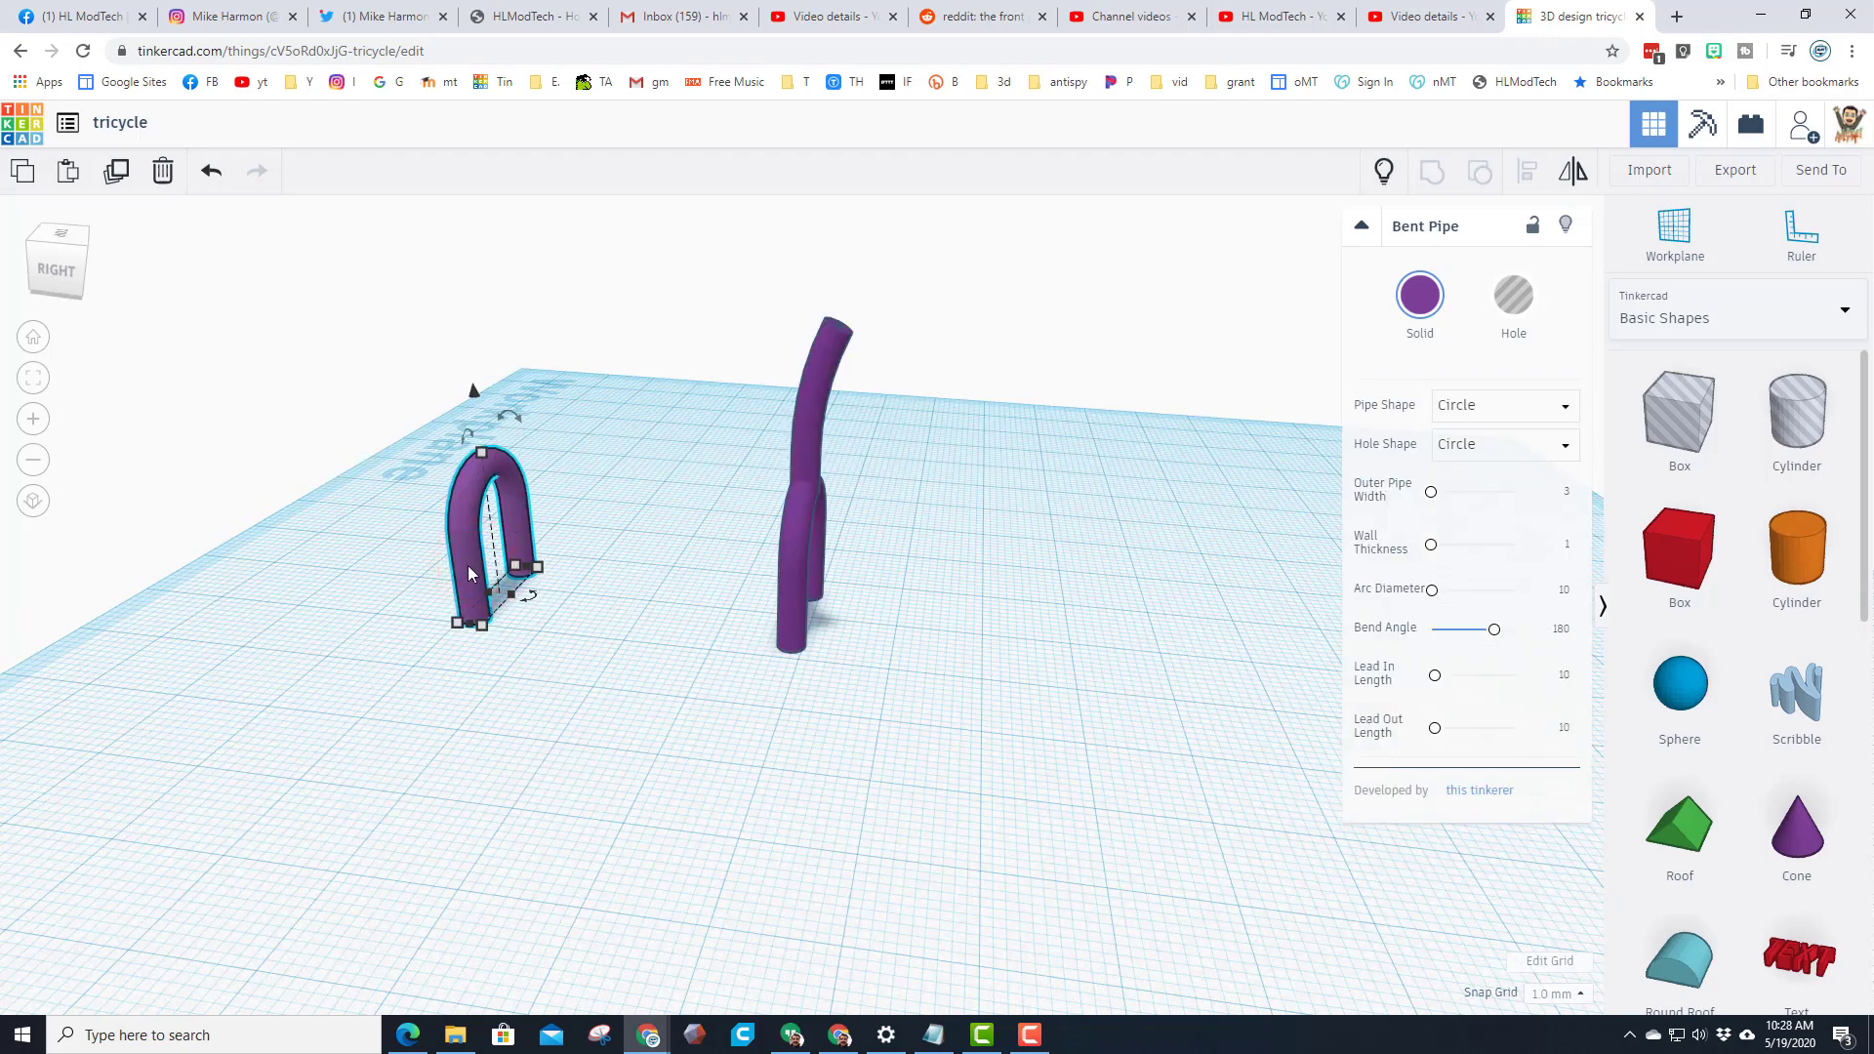
Duplicate the spare U-shaped pipe and move the copy about 56 mm, to the opposite side of the fork
left_click(111, 173)
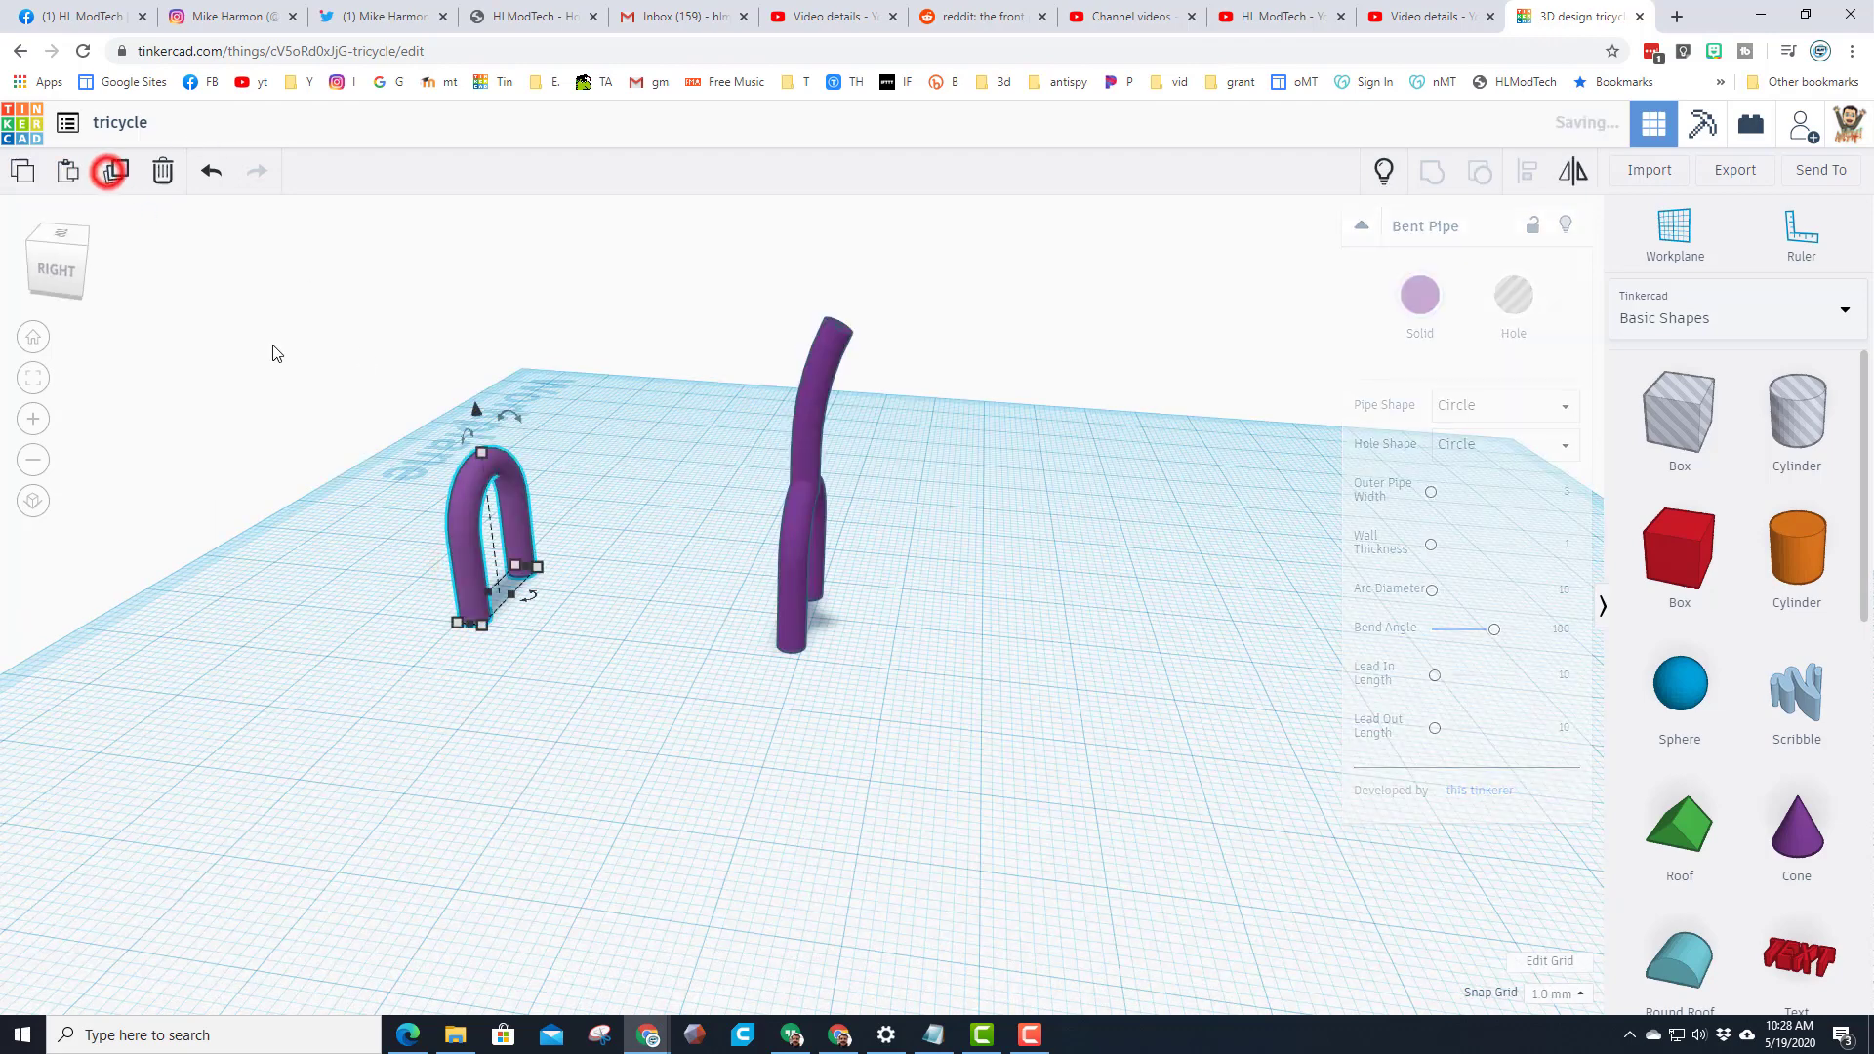
left_click_drag(466, 540, 973, 586)
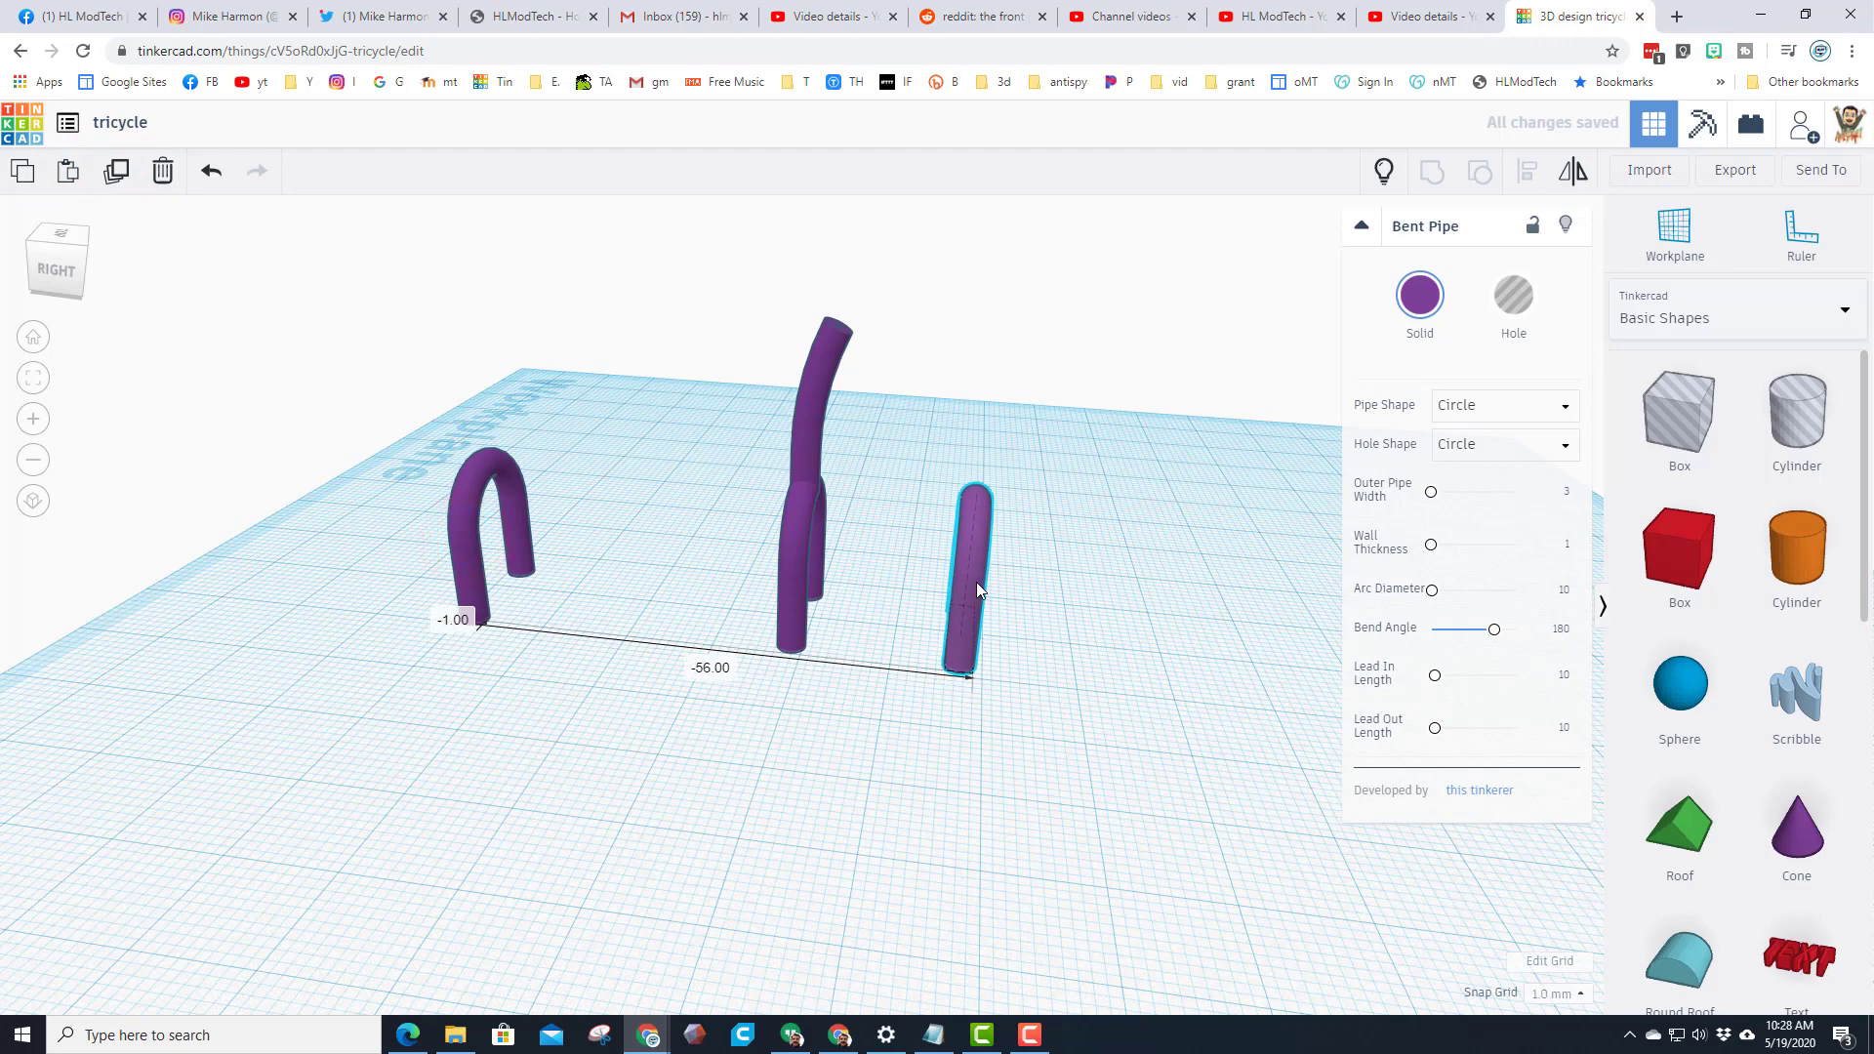
left_click(1122, 586)
Reshape the new copy with arc diameter 25, bend angle 120, lead-in length 1 and lead-out length 15
left_click(979, 599)
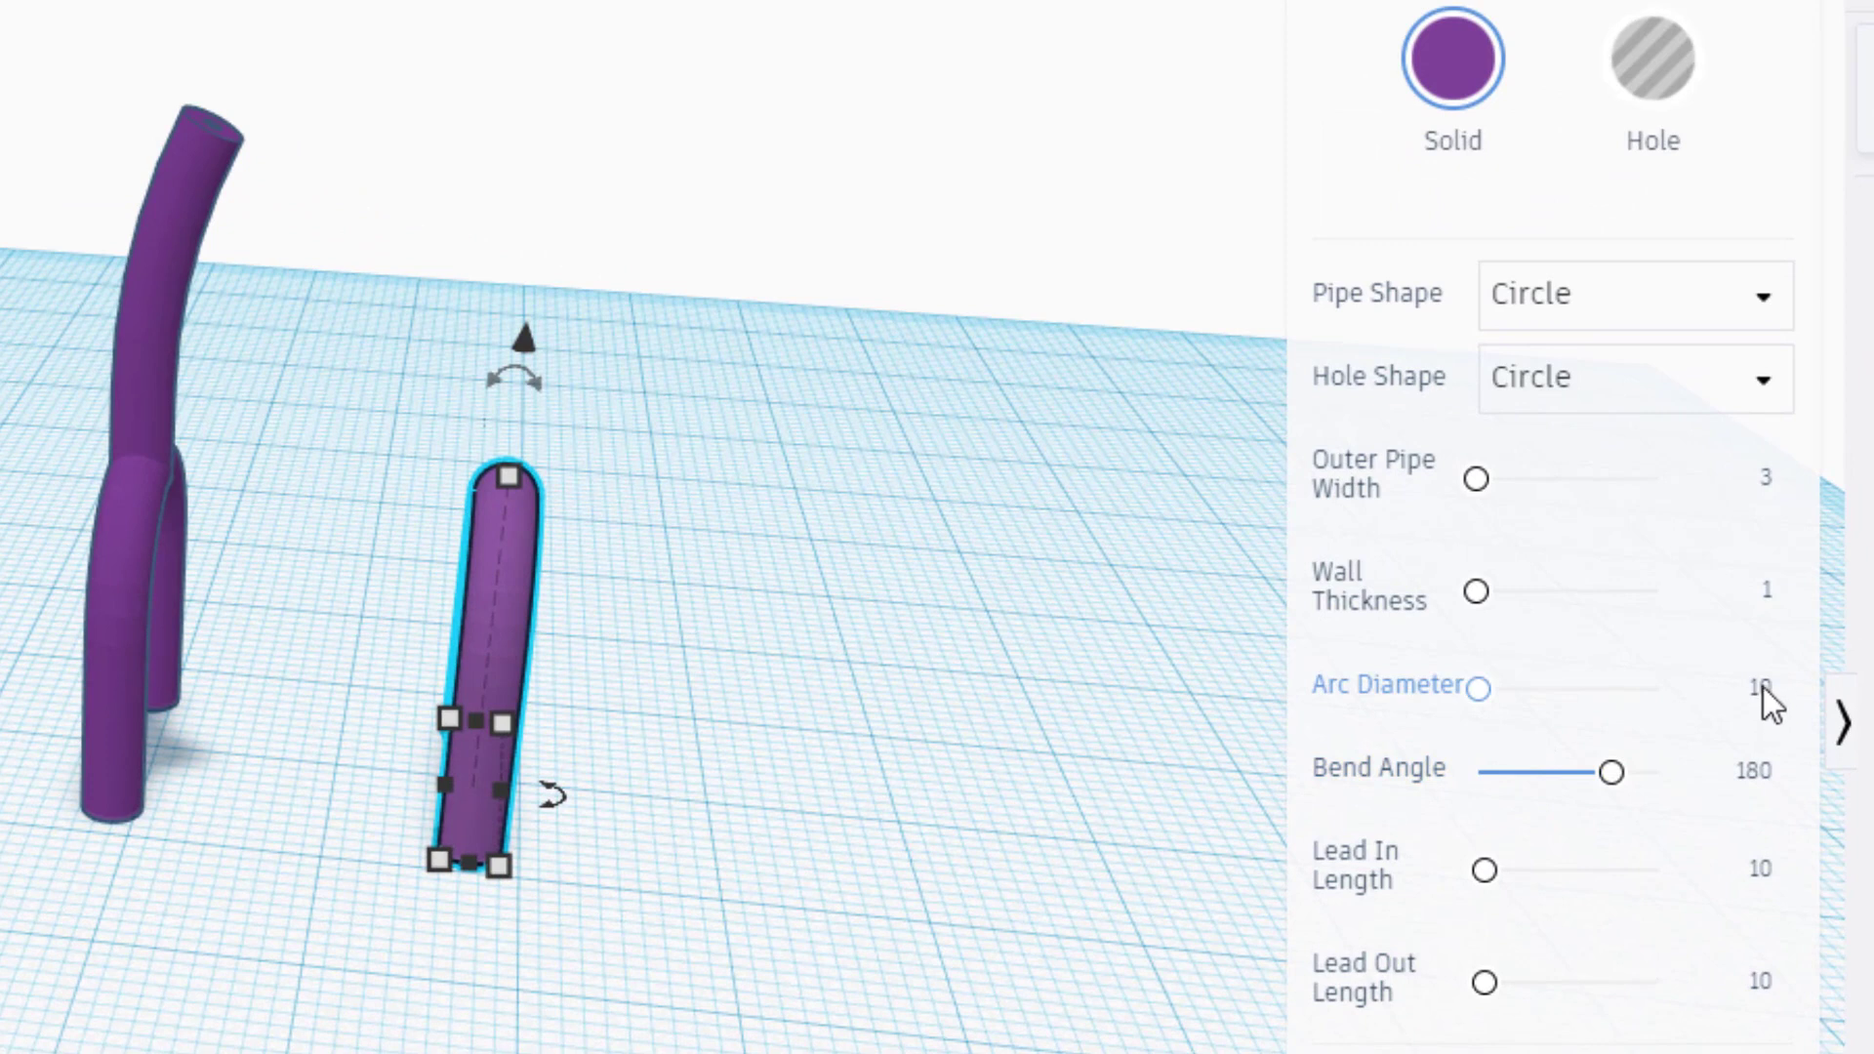
left_click(1763, 687)
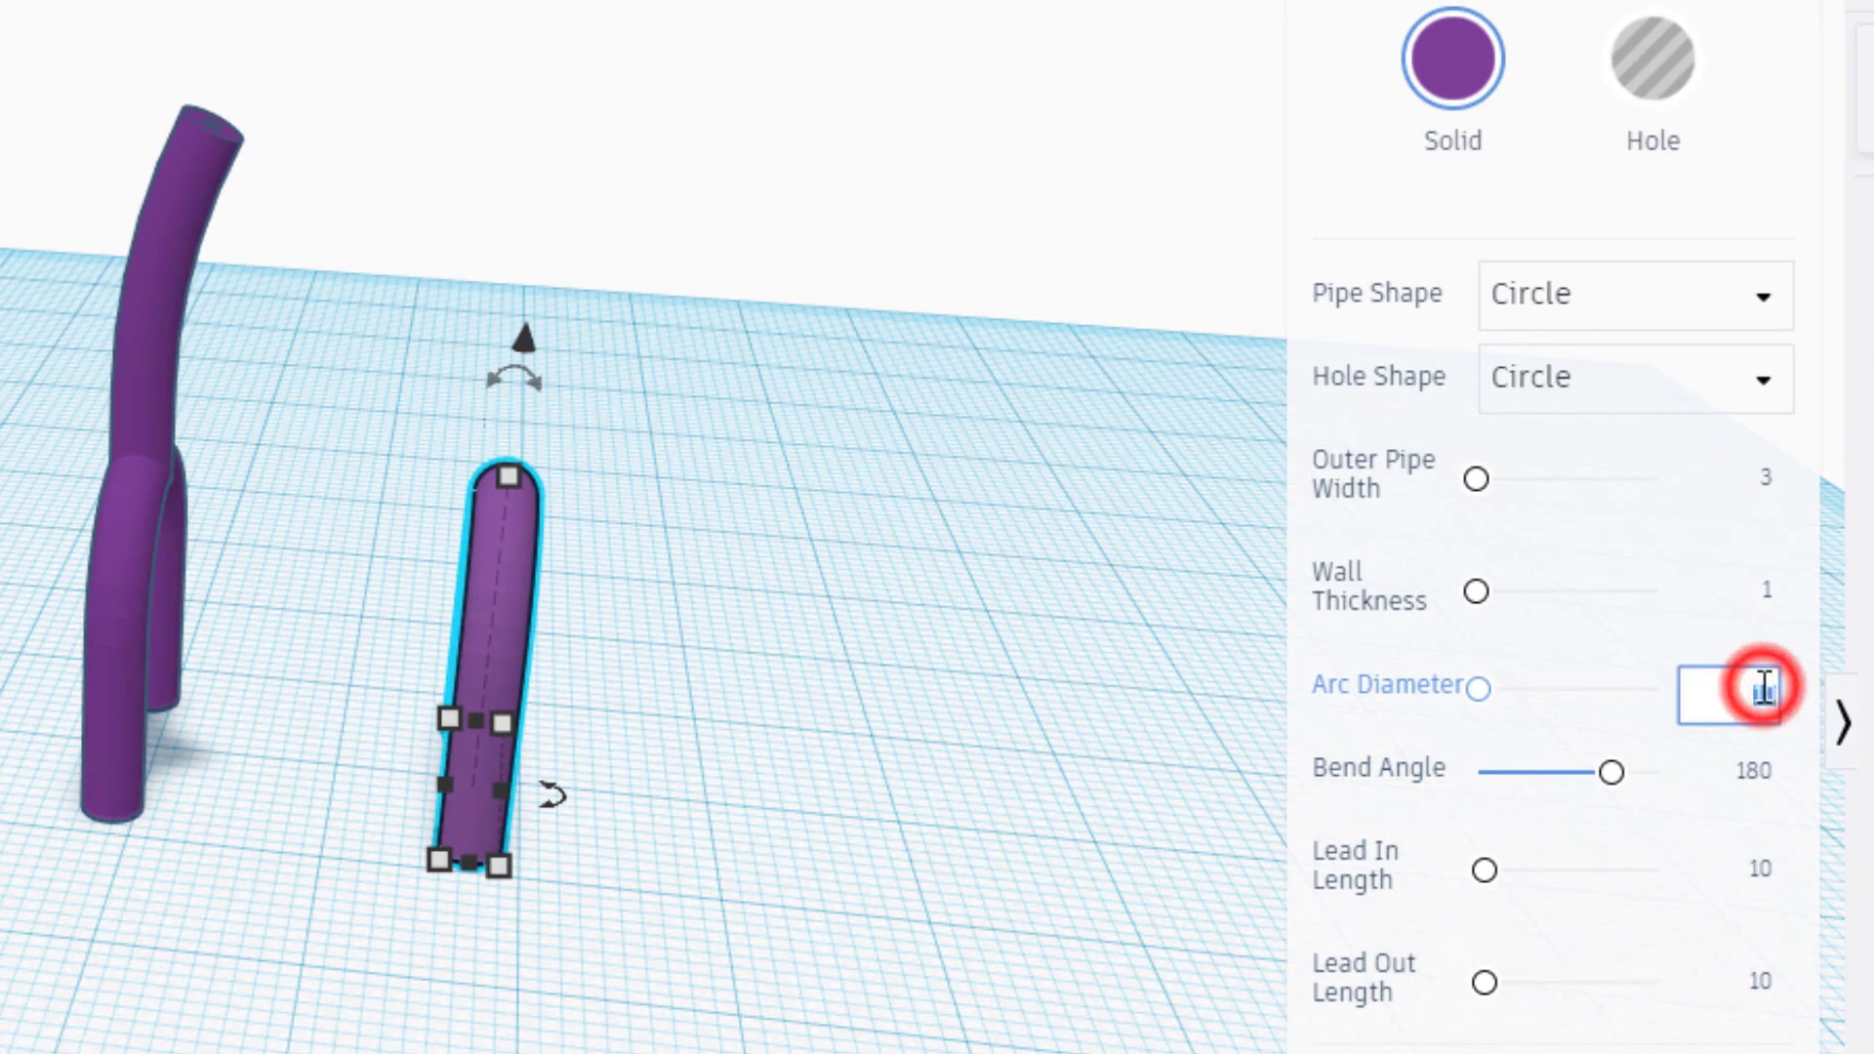
type("25")
key("Return")
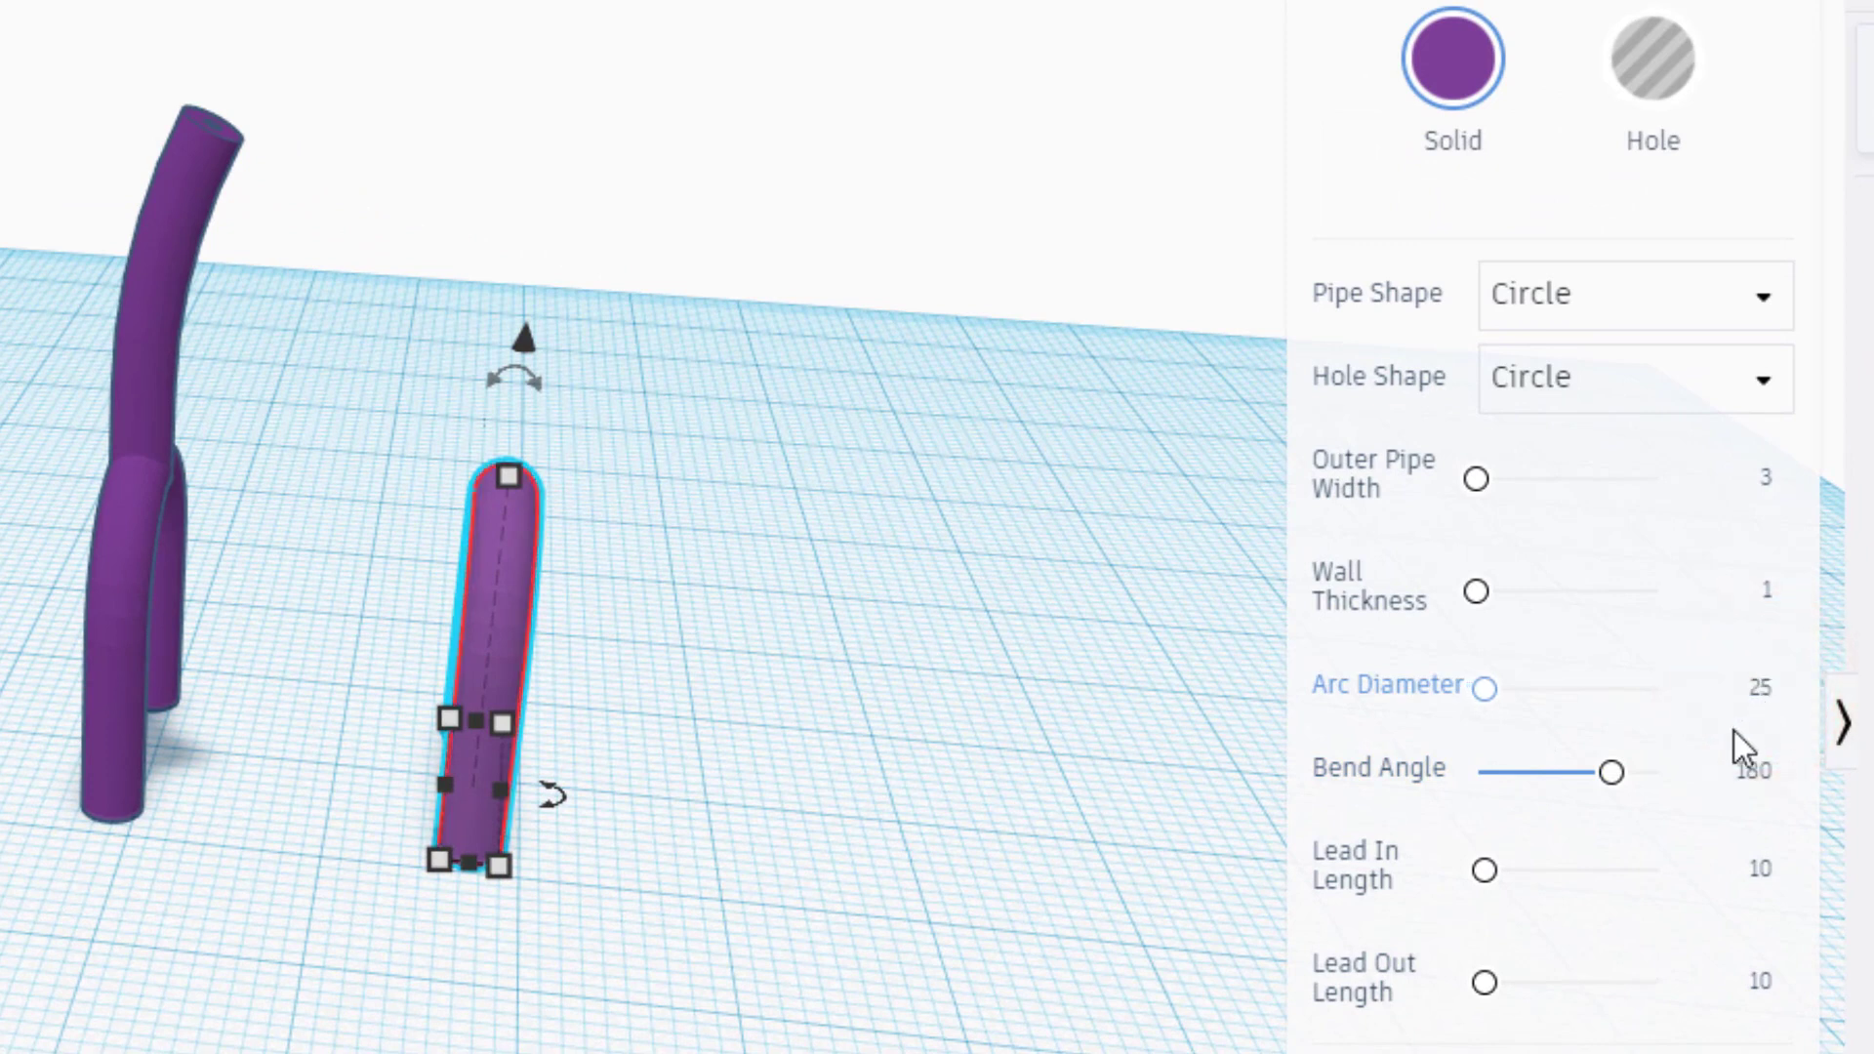
left_click(1761, 777)
type("120")
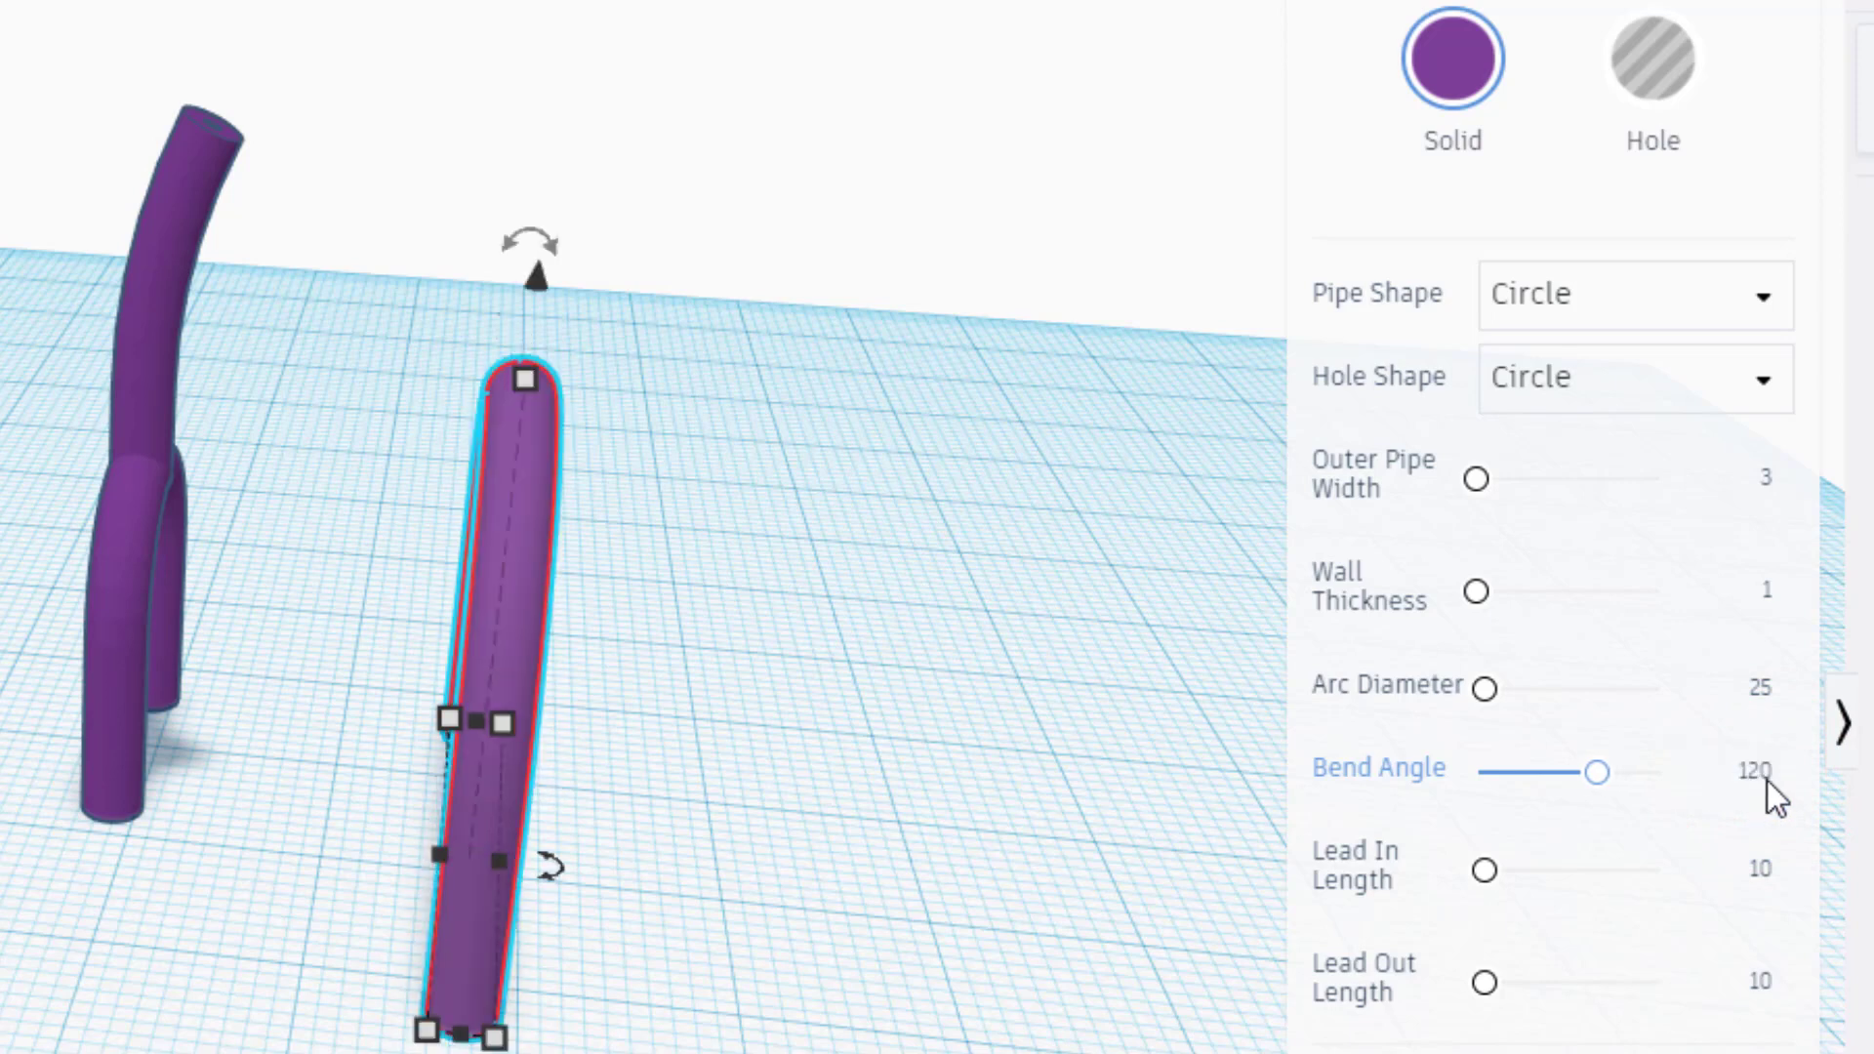
left_click(1763, 870)
type("1")
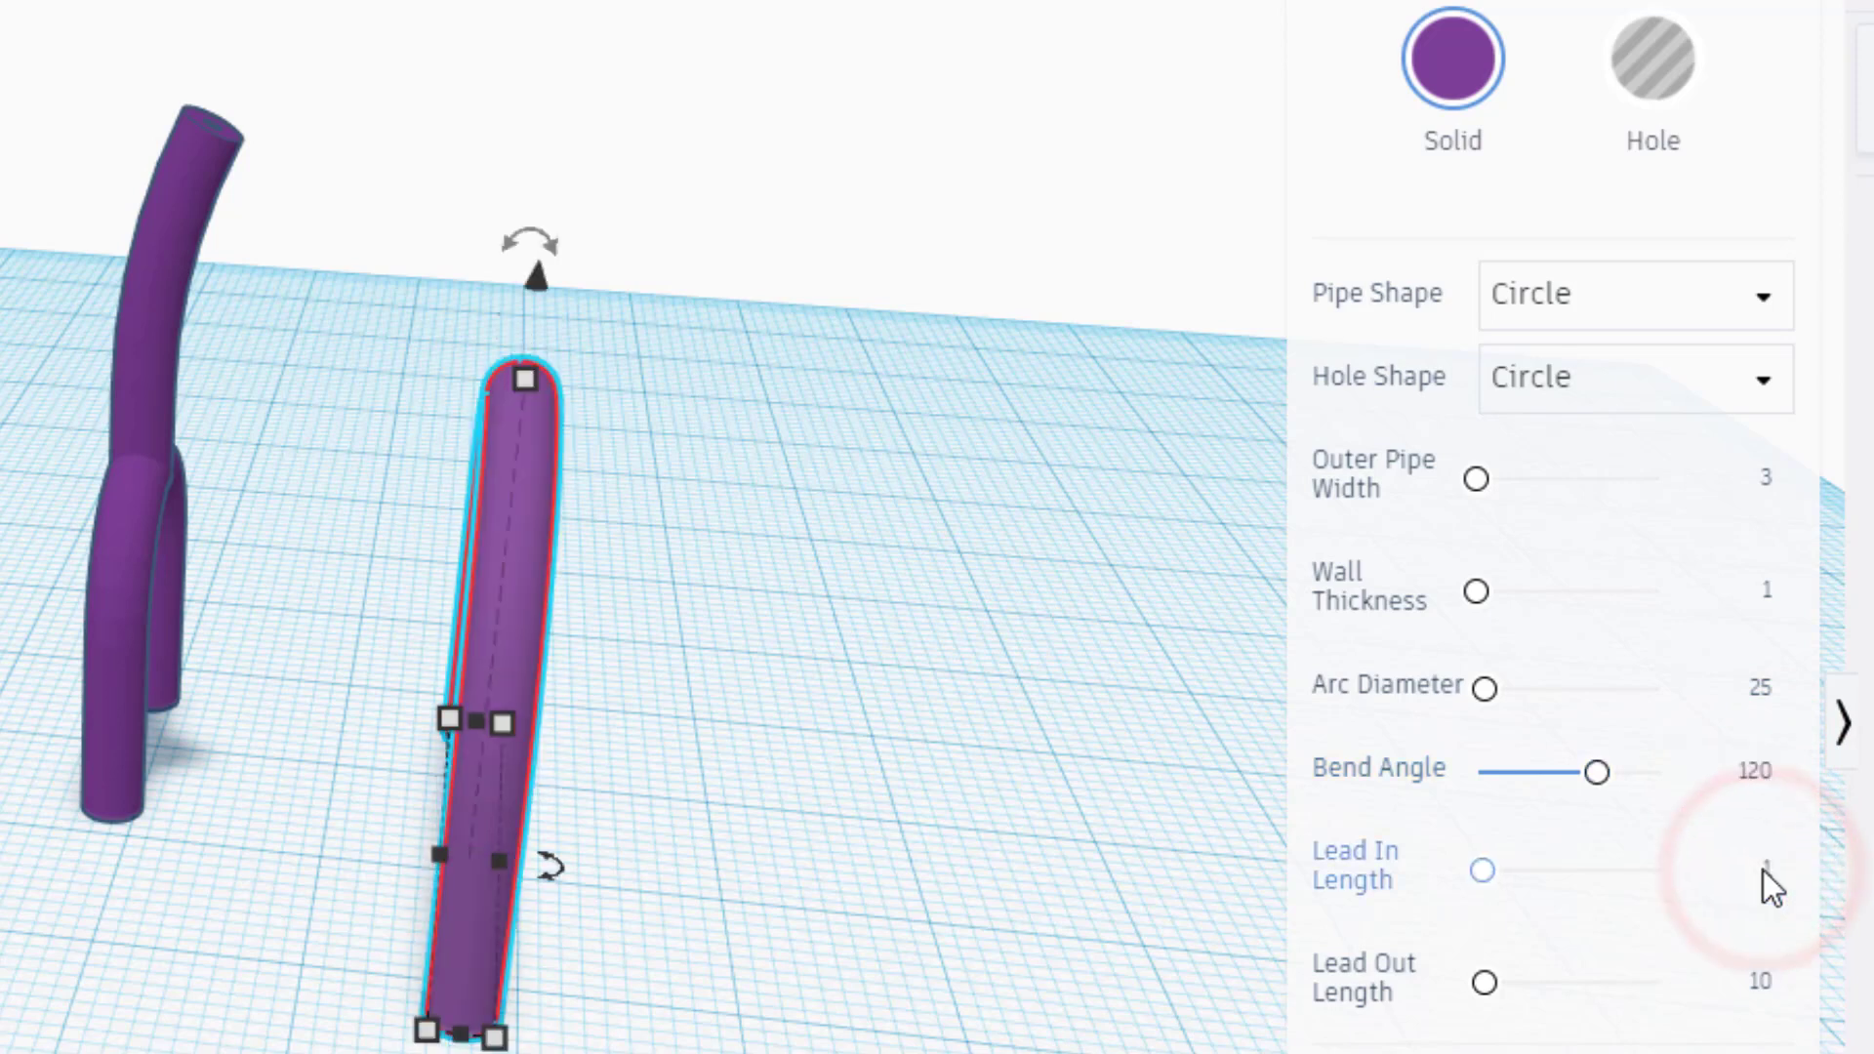
key("Return")
left_click(1763, 981)
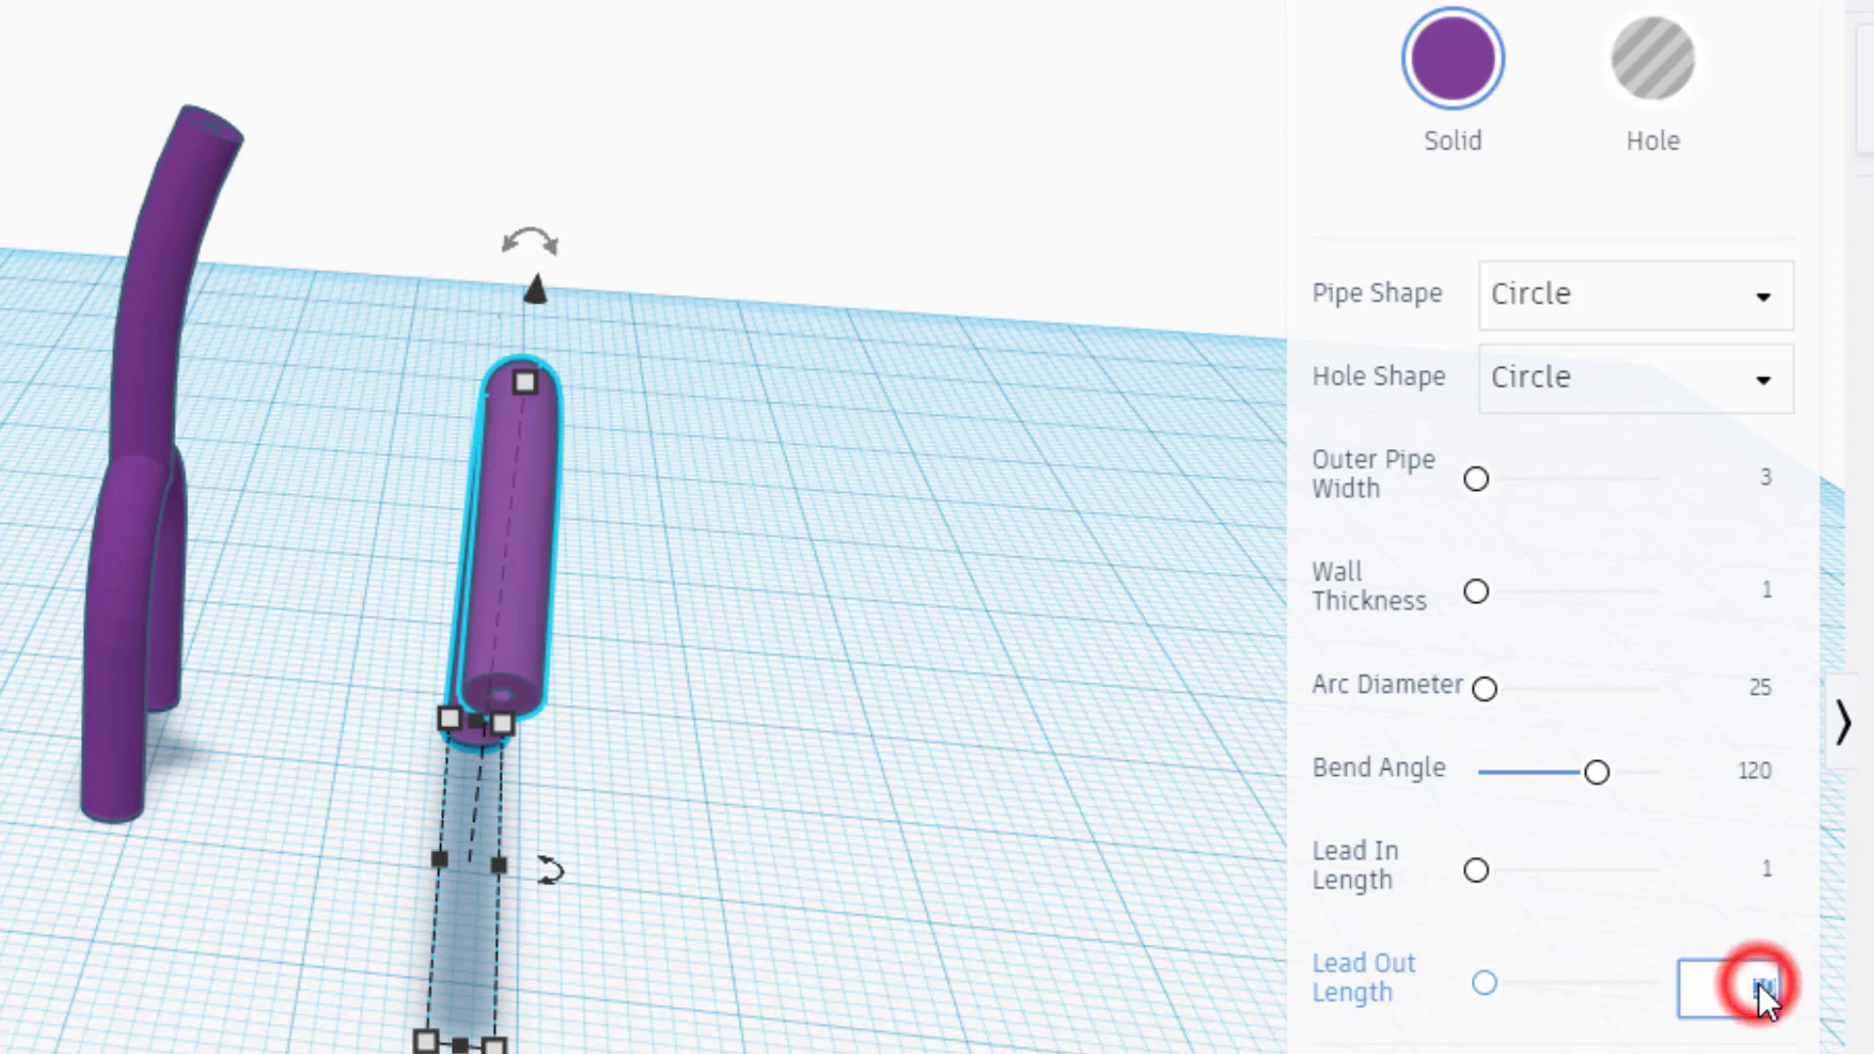
type("15")
key("Return")
Rotate the reshaped pipe a quarter turn about its vertical axis so its length runs back from the fork
mouse_move(811, 676)
right_mouse_down()
mouse_move(1092, 674)
mouse_move(809, 682)
right_mouse_up()
right_click_drag(958, 486, 830, 502)
left_click(518, 516)
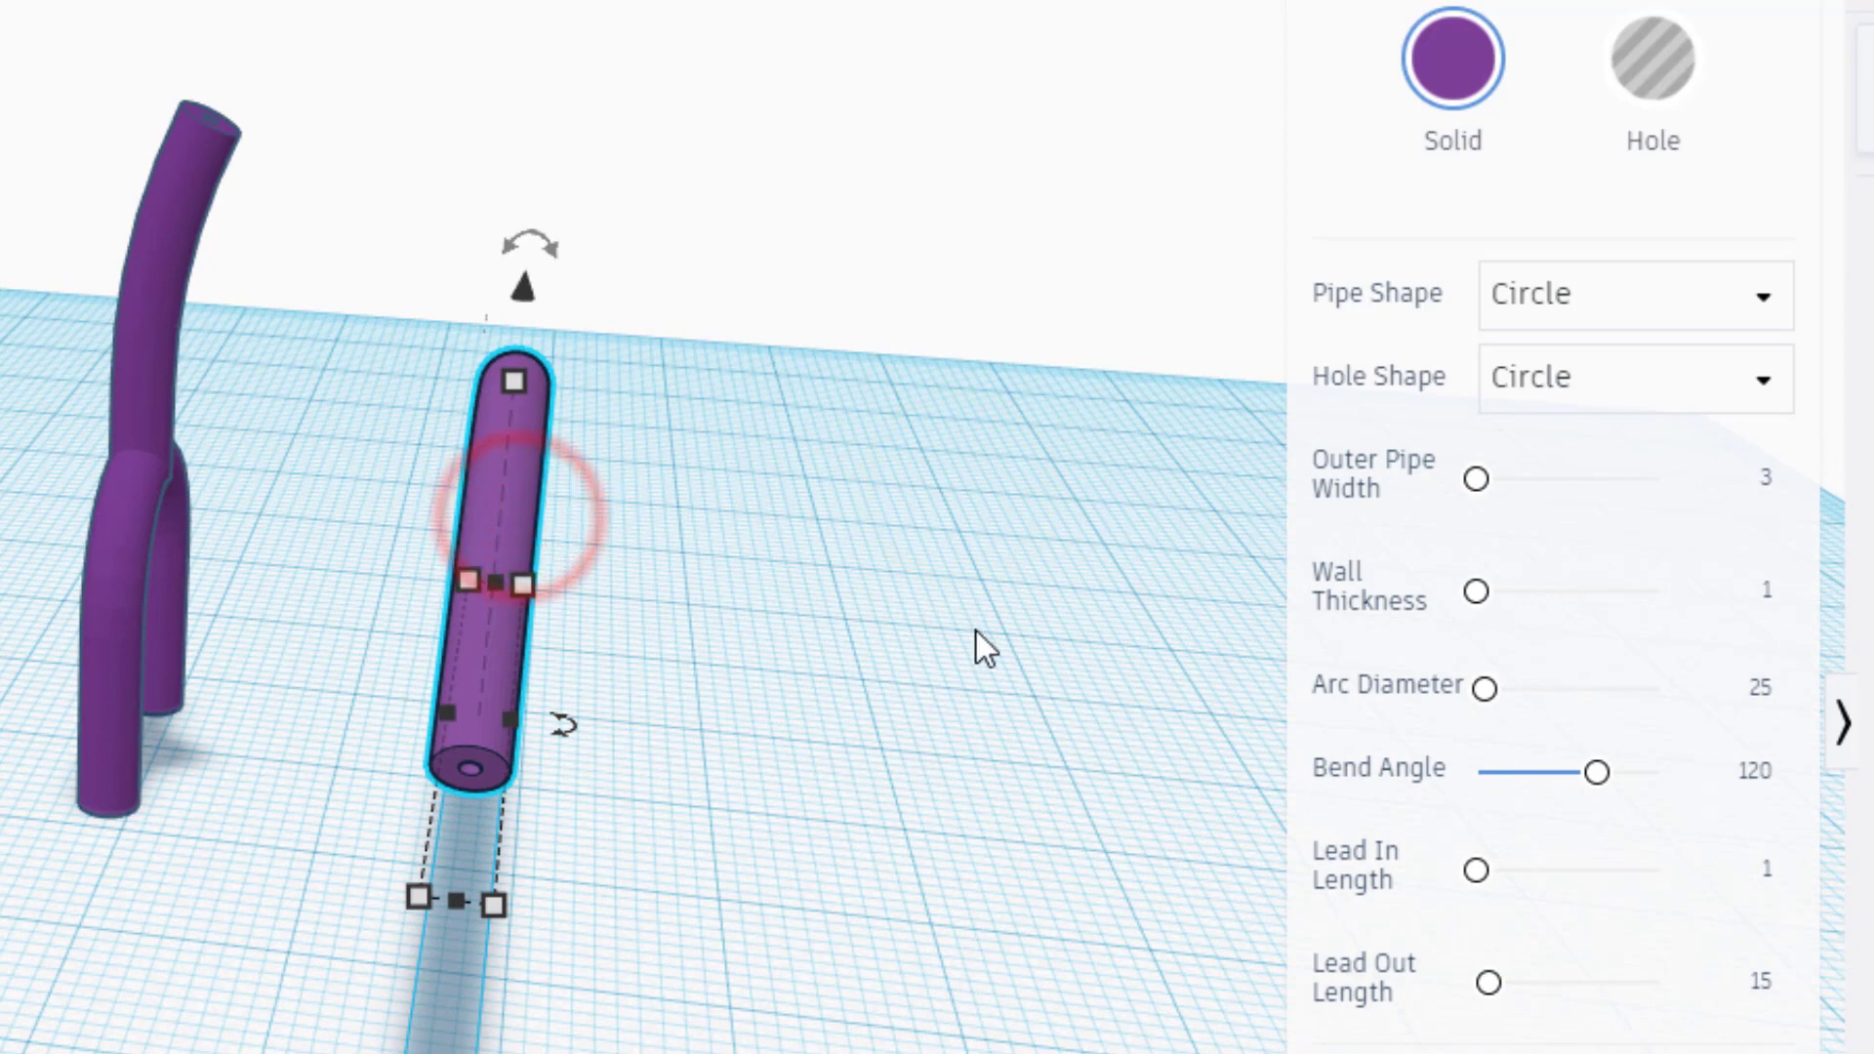
mouse_move(754, 635)
right_mouse_down()
mouse_move(1058, 603)
mouse_move(800, 605)
mouse_move(748, 633)
right_mouse_up()
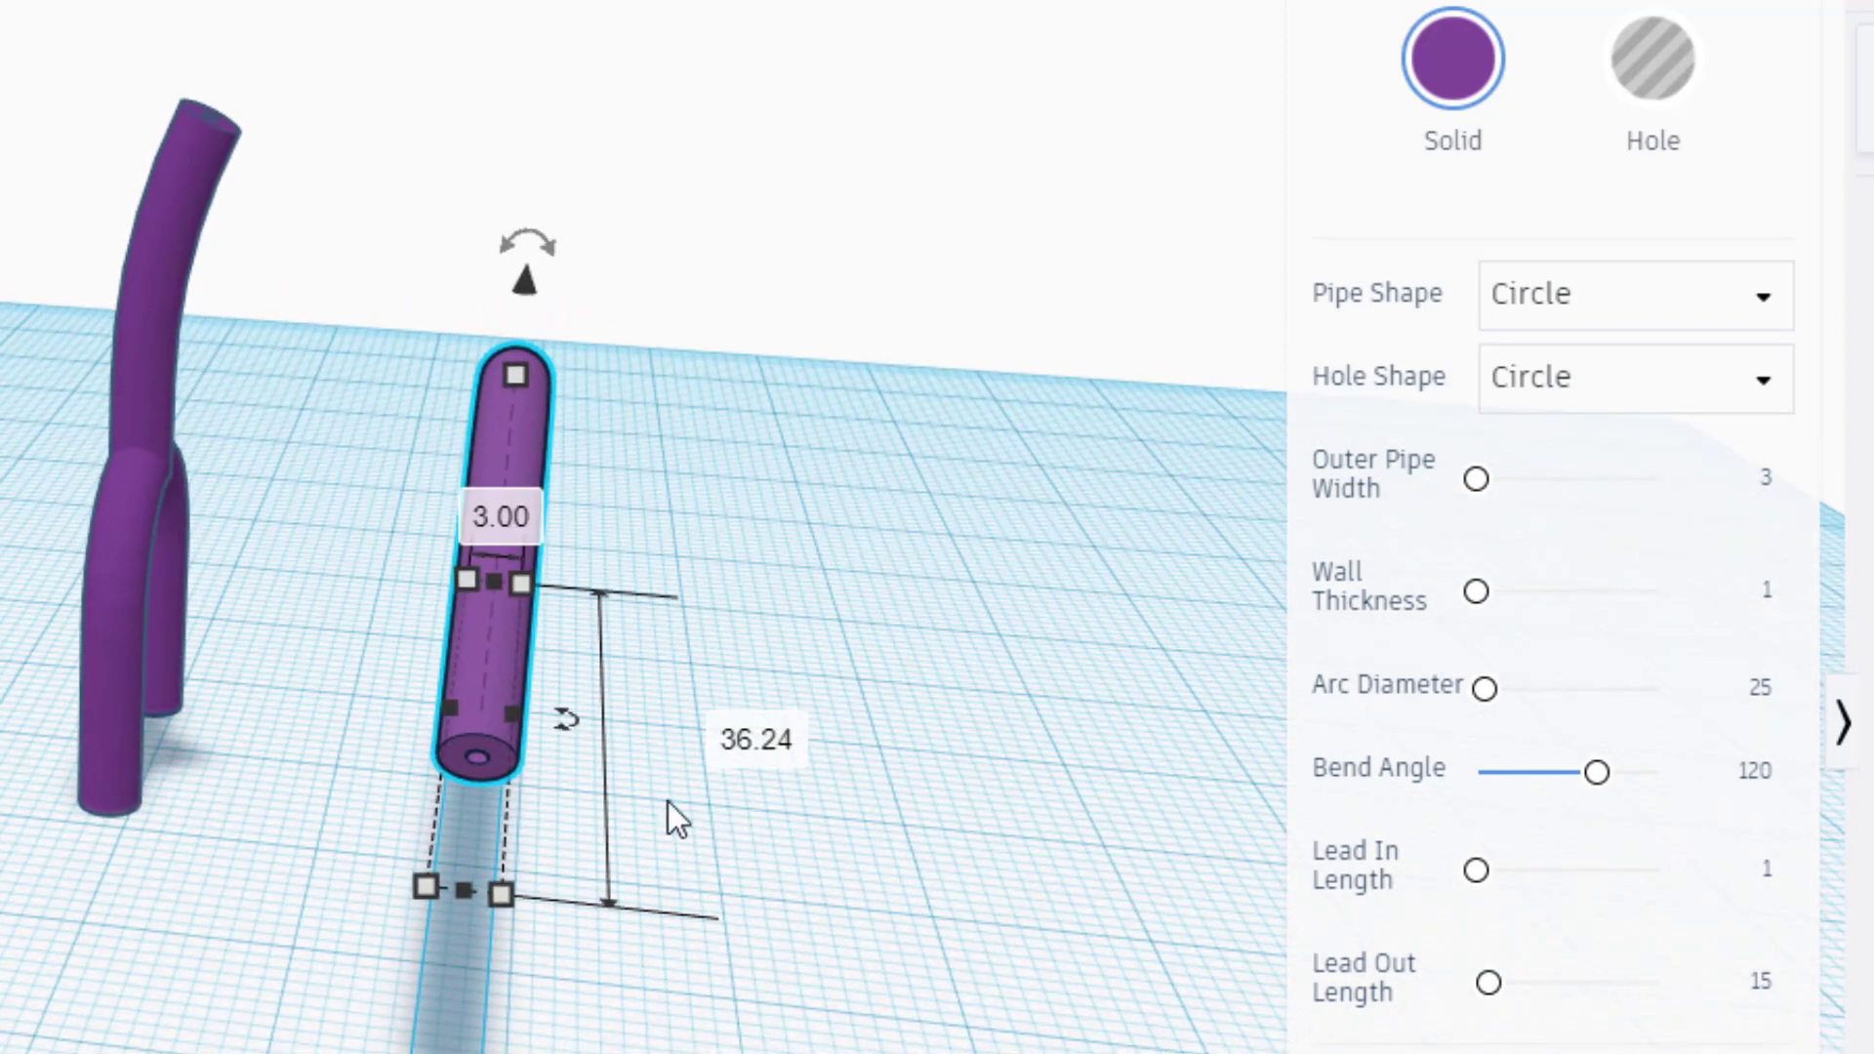
left_click_drag(584, 718, 465, 783)
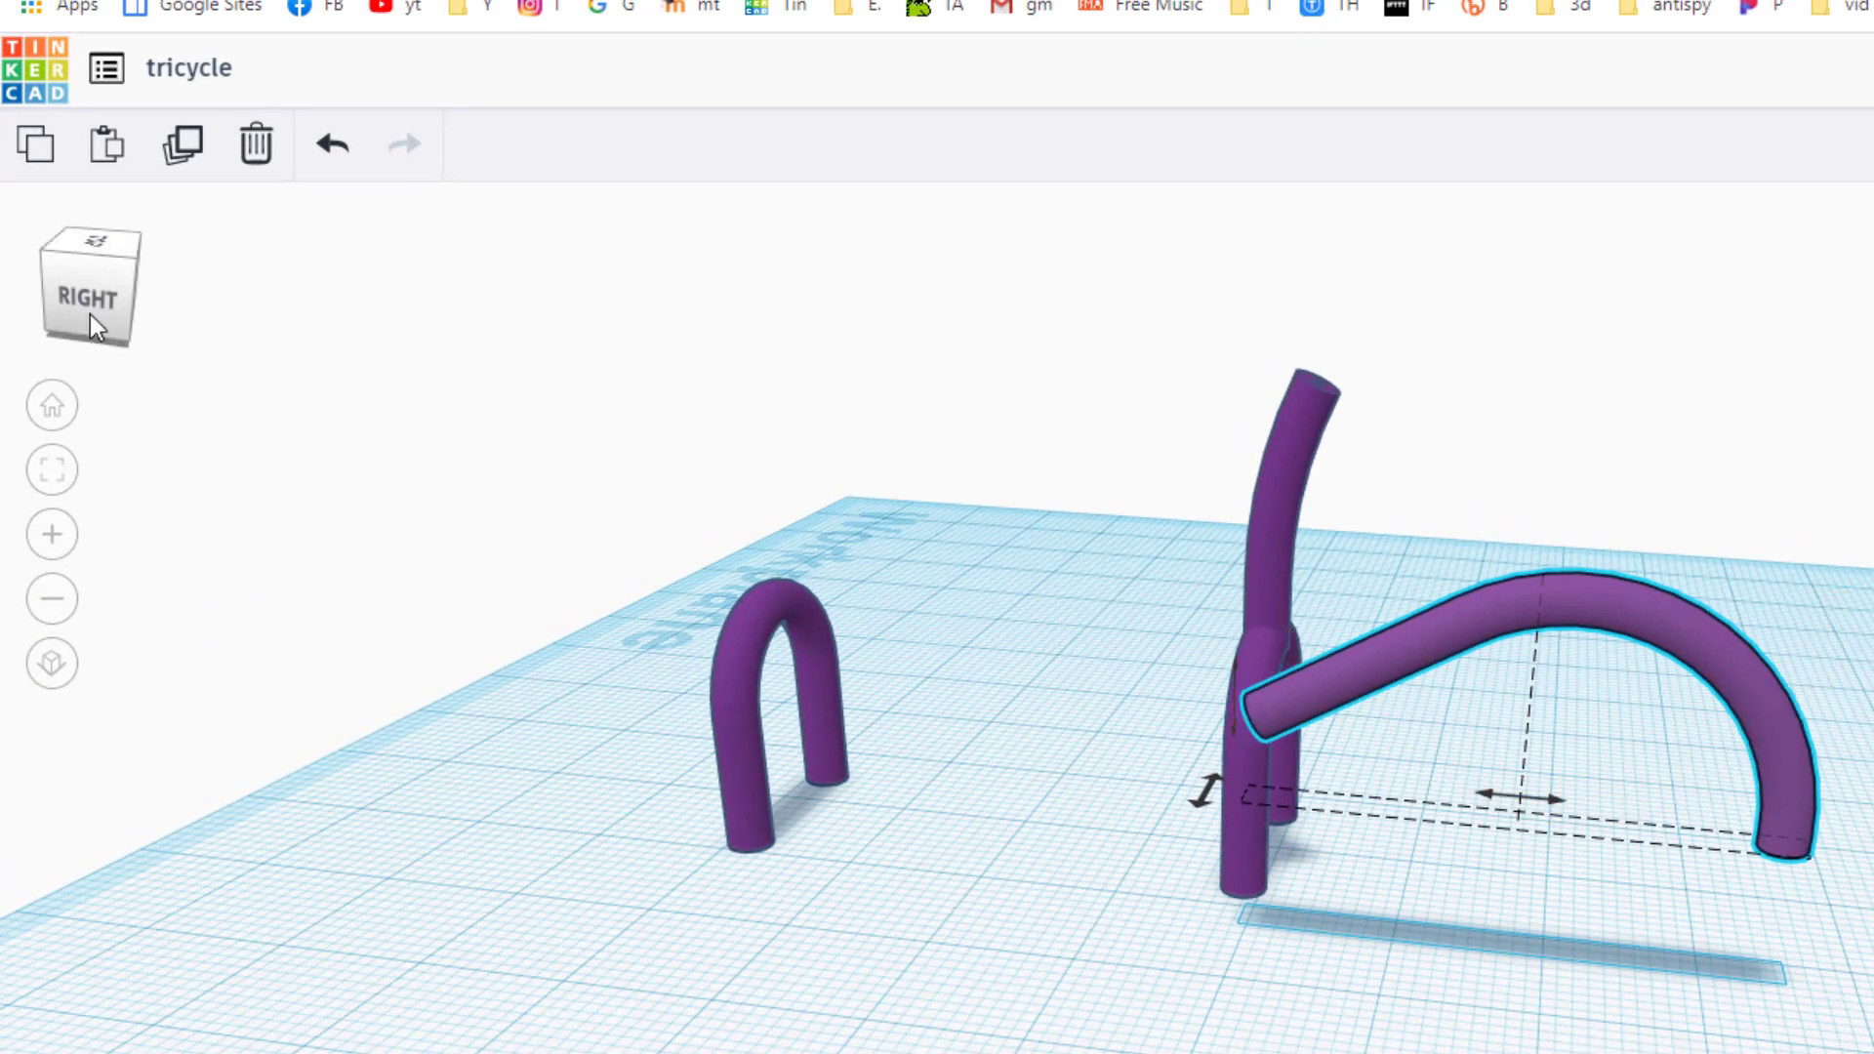
Mirror the reshaped frame pipe vertically so its bend hangs downward
left_click(127, 266)
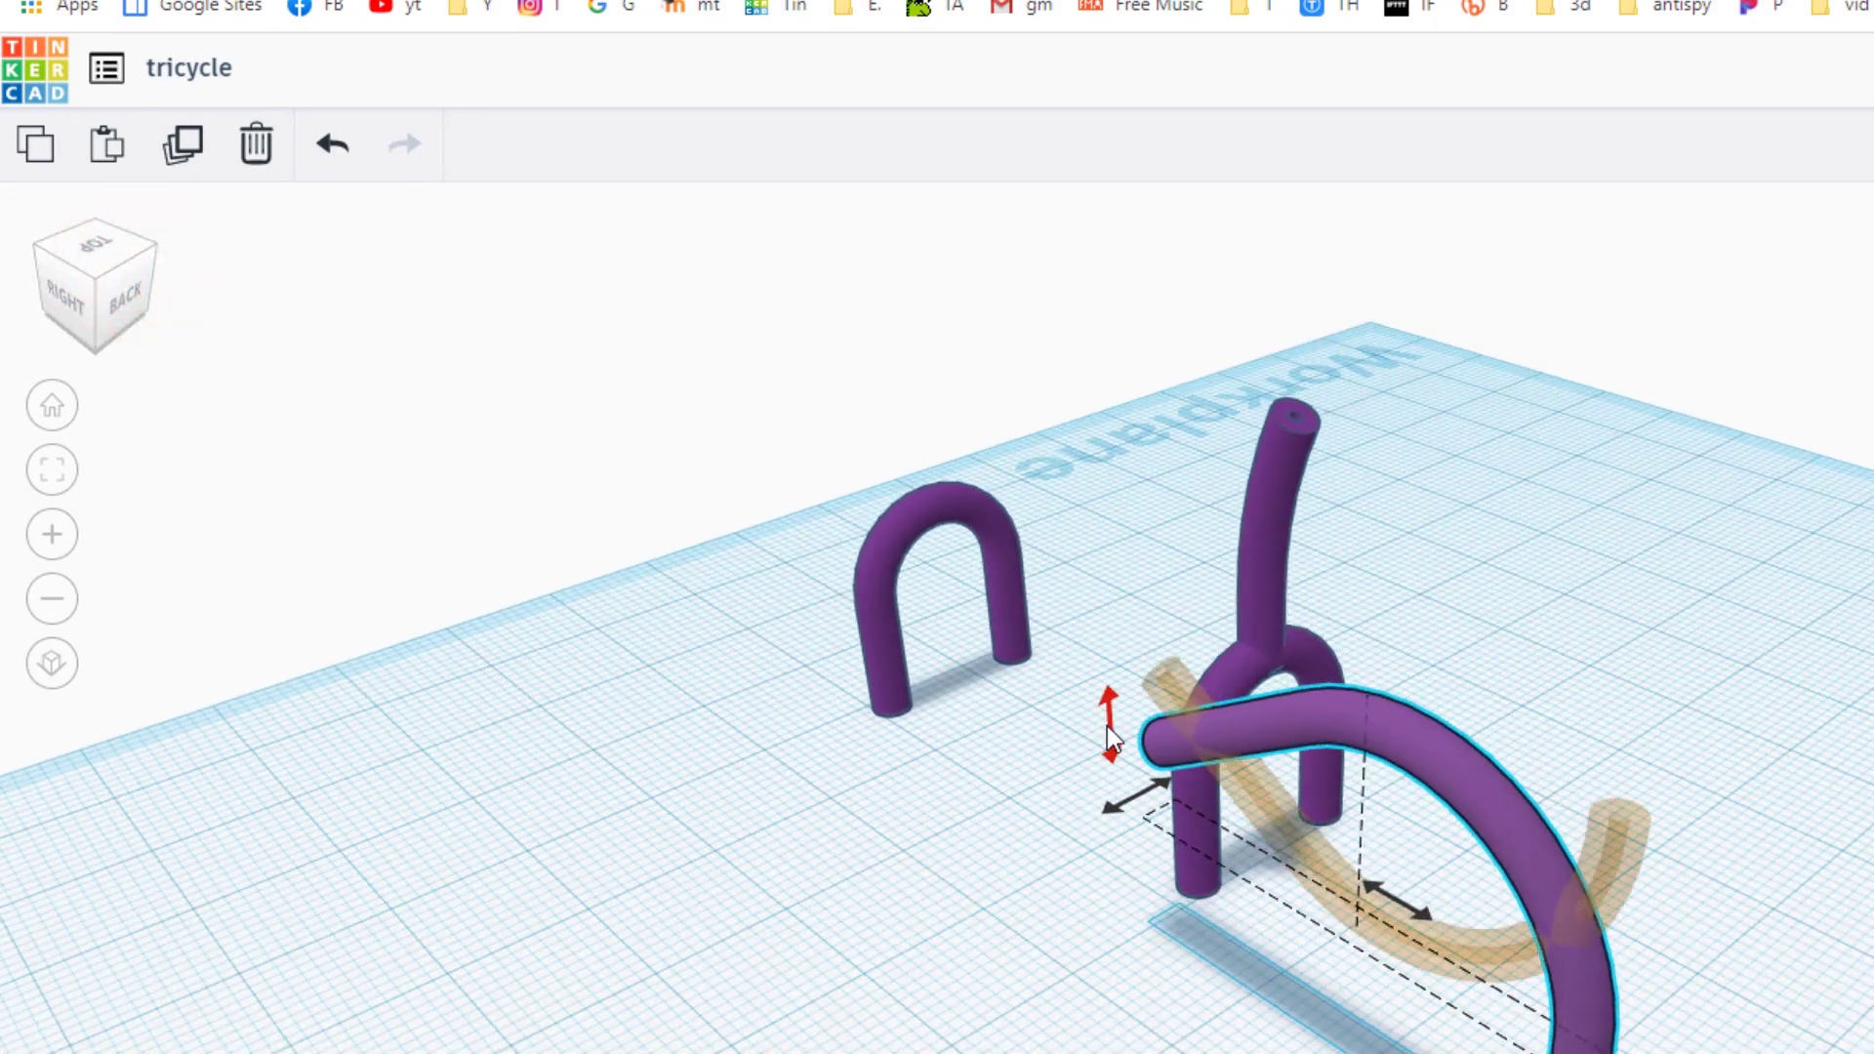
left_click(1107, 729)
right_click_drag(837, 766, 1582, 586)
left_click(1359, 692)
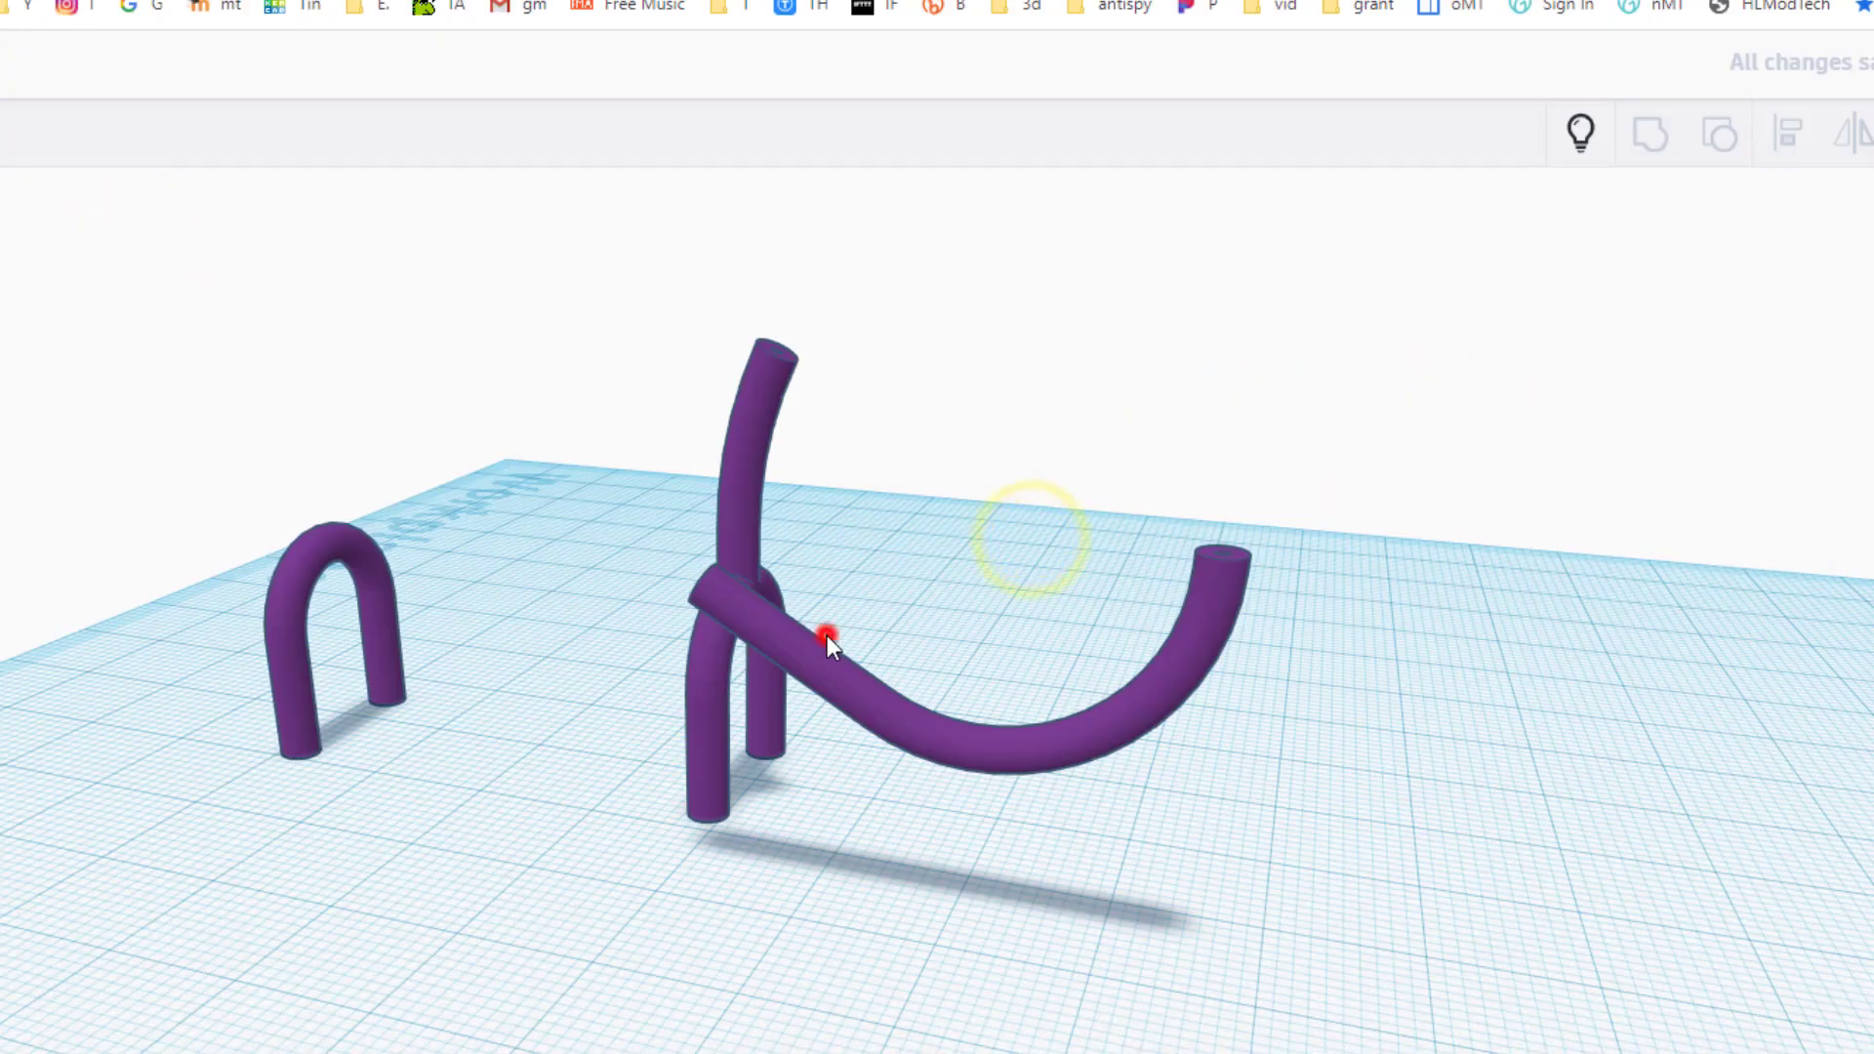
Align the bent frame pipe with the fork-and-stem group, centred across the fork's width
right_click_drag(876, 577, 619, 489)
left_click_drag(615, 436, 894, 748)
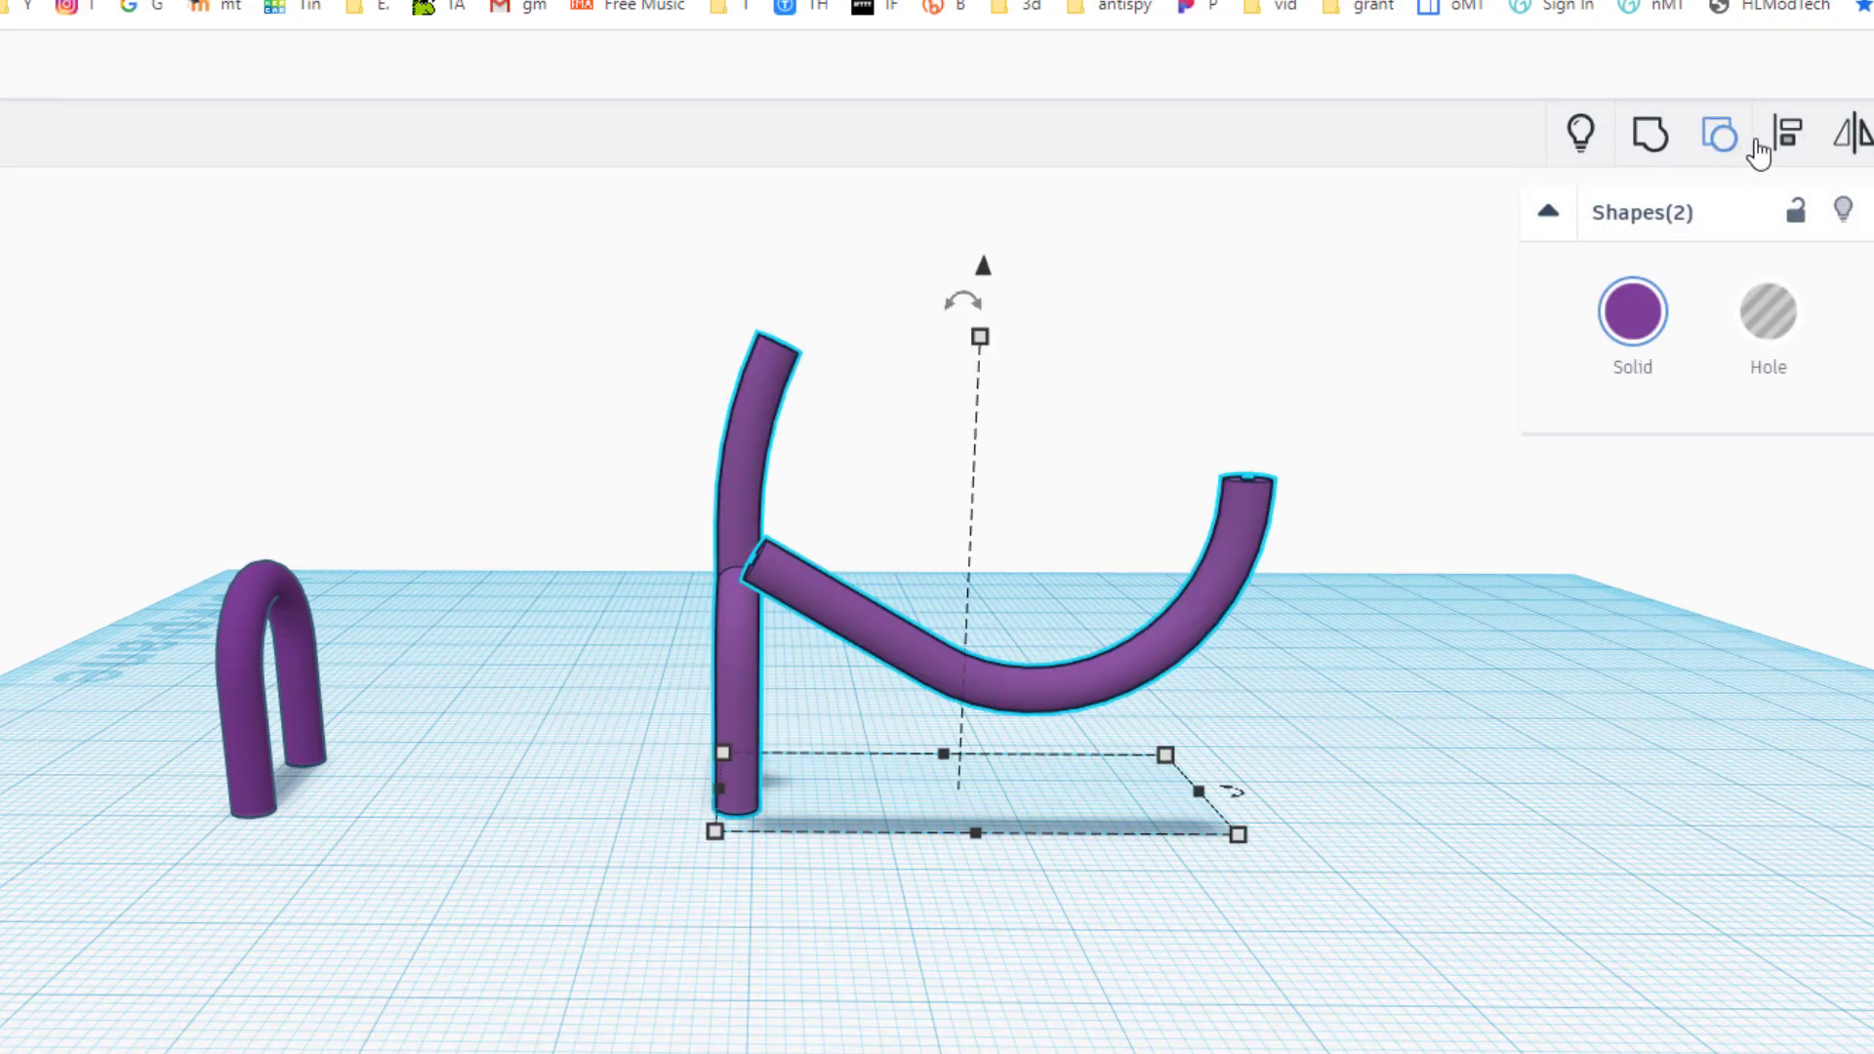
left_click(1786, 135)
left_click(752, 423)
right_click_drag(496, 576, 697, 613)
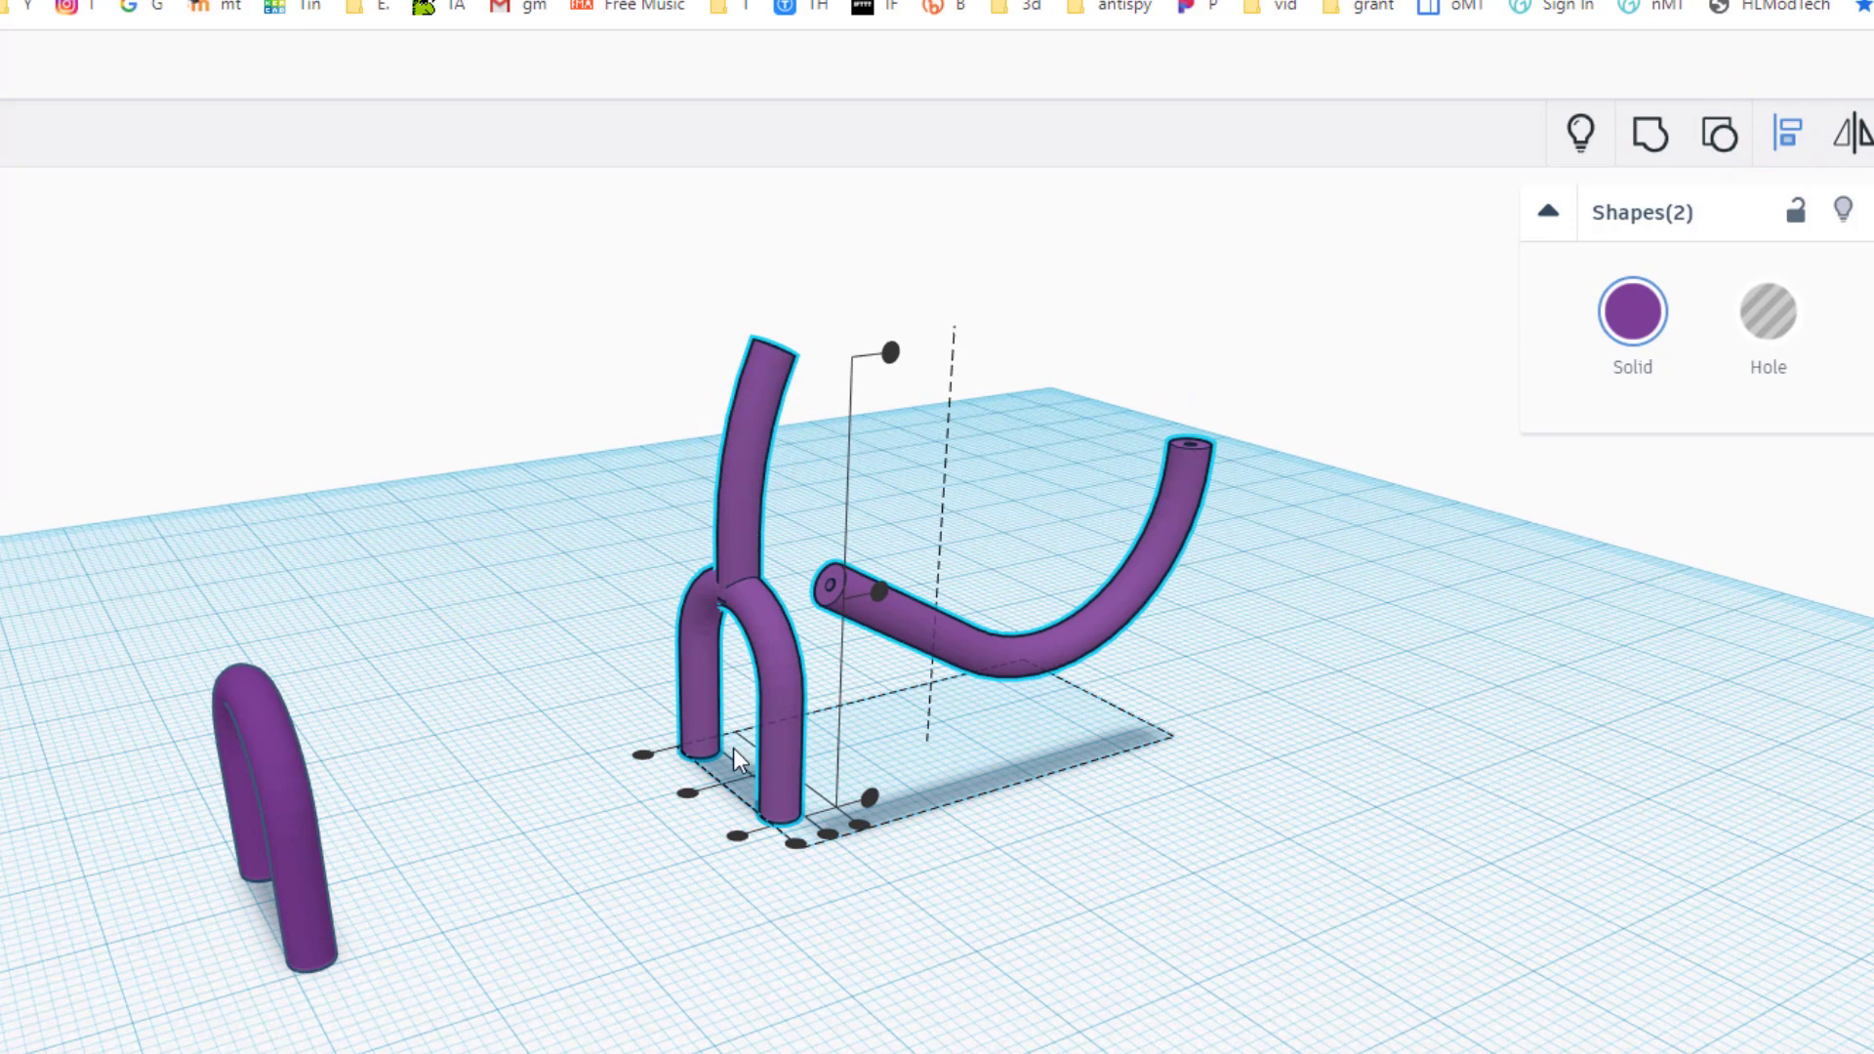
left_click(682, 792)
left_click(1059, 779)
Tilt the frame pipe in side view so its rear end drops and its straight leg rises more steeply toward the stem
right_click_drag(963, 745, 939, 653)
left_click(939, 653)
right_click_drag(1069, 684, 793, 558)
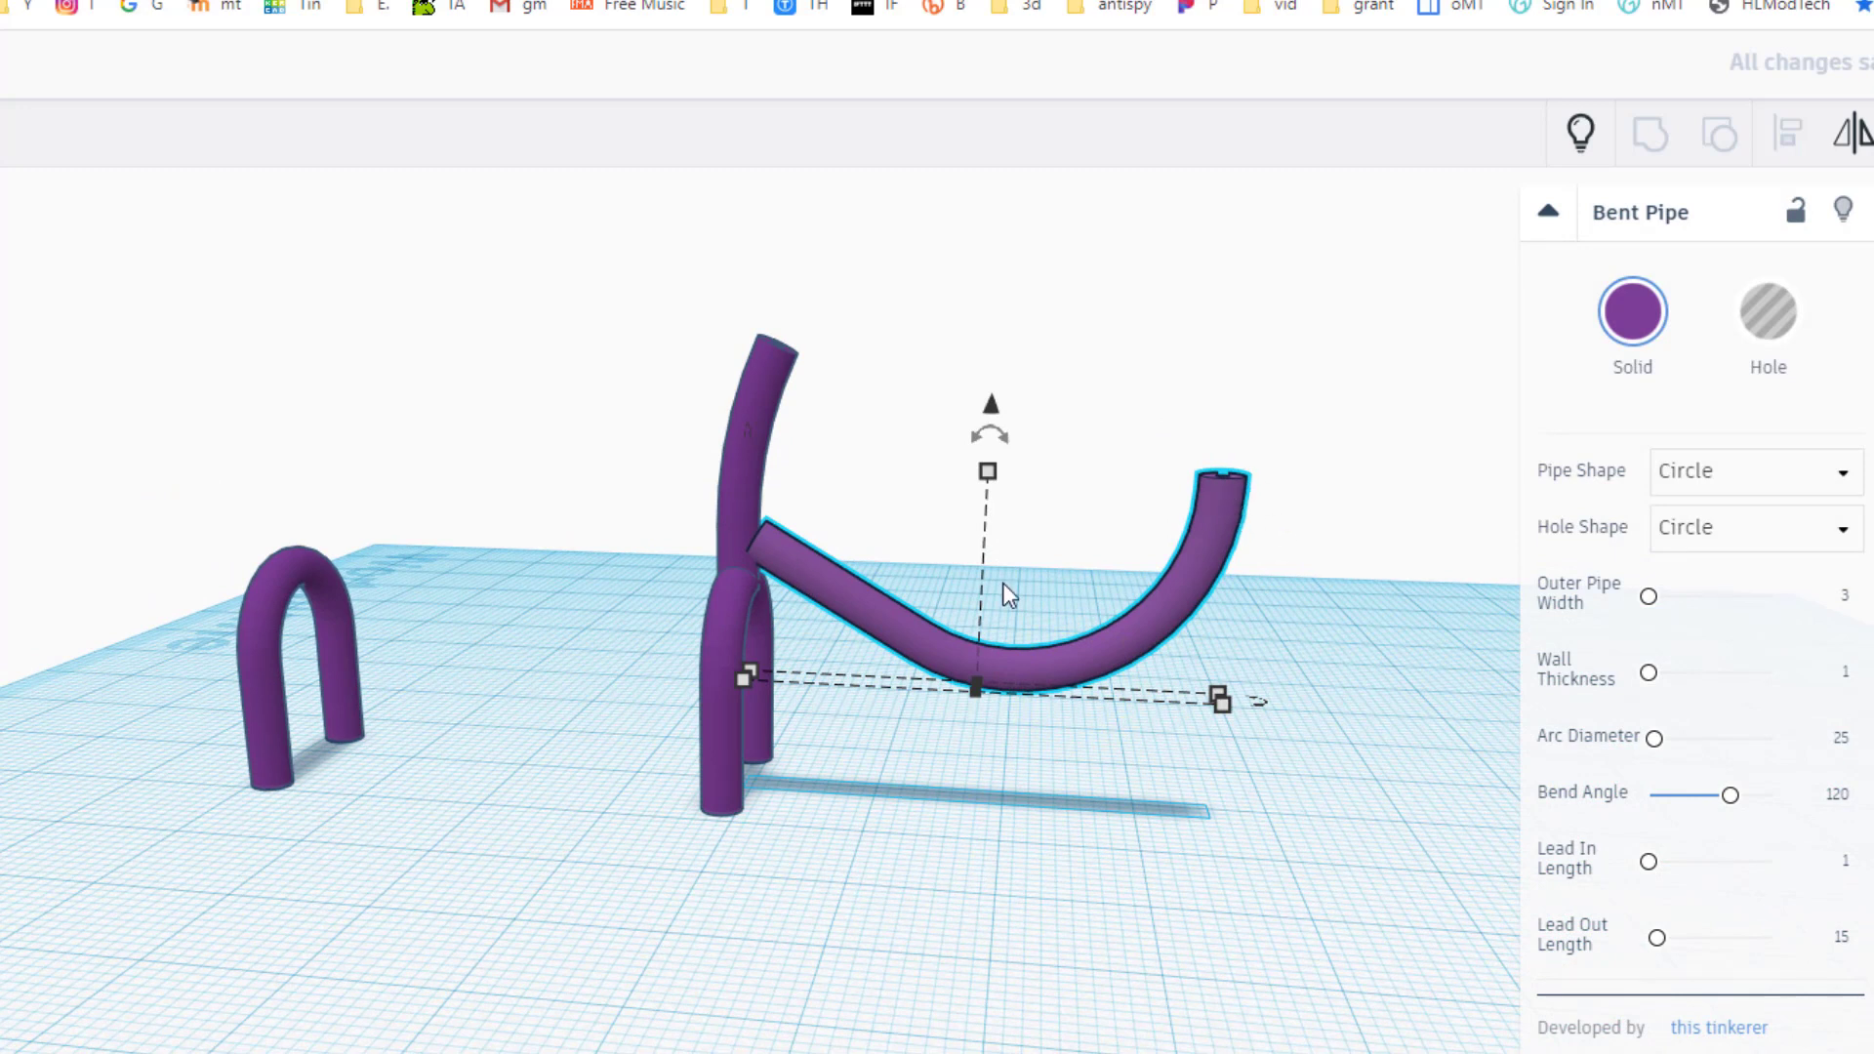
left_click_drag(1012, 451, 1134, 242)
Nudge the frame pipe forward and down until its straight end meets the stem just above the fork
key("Left")
key("Left")
key("Left")
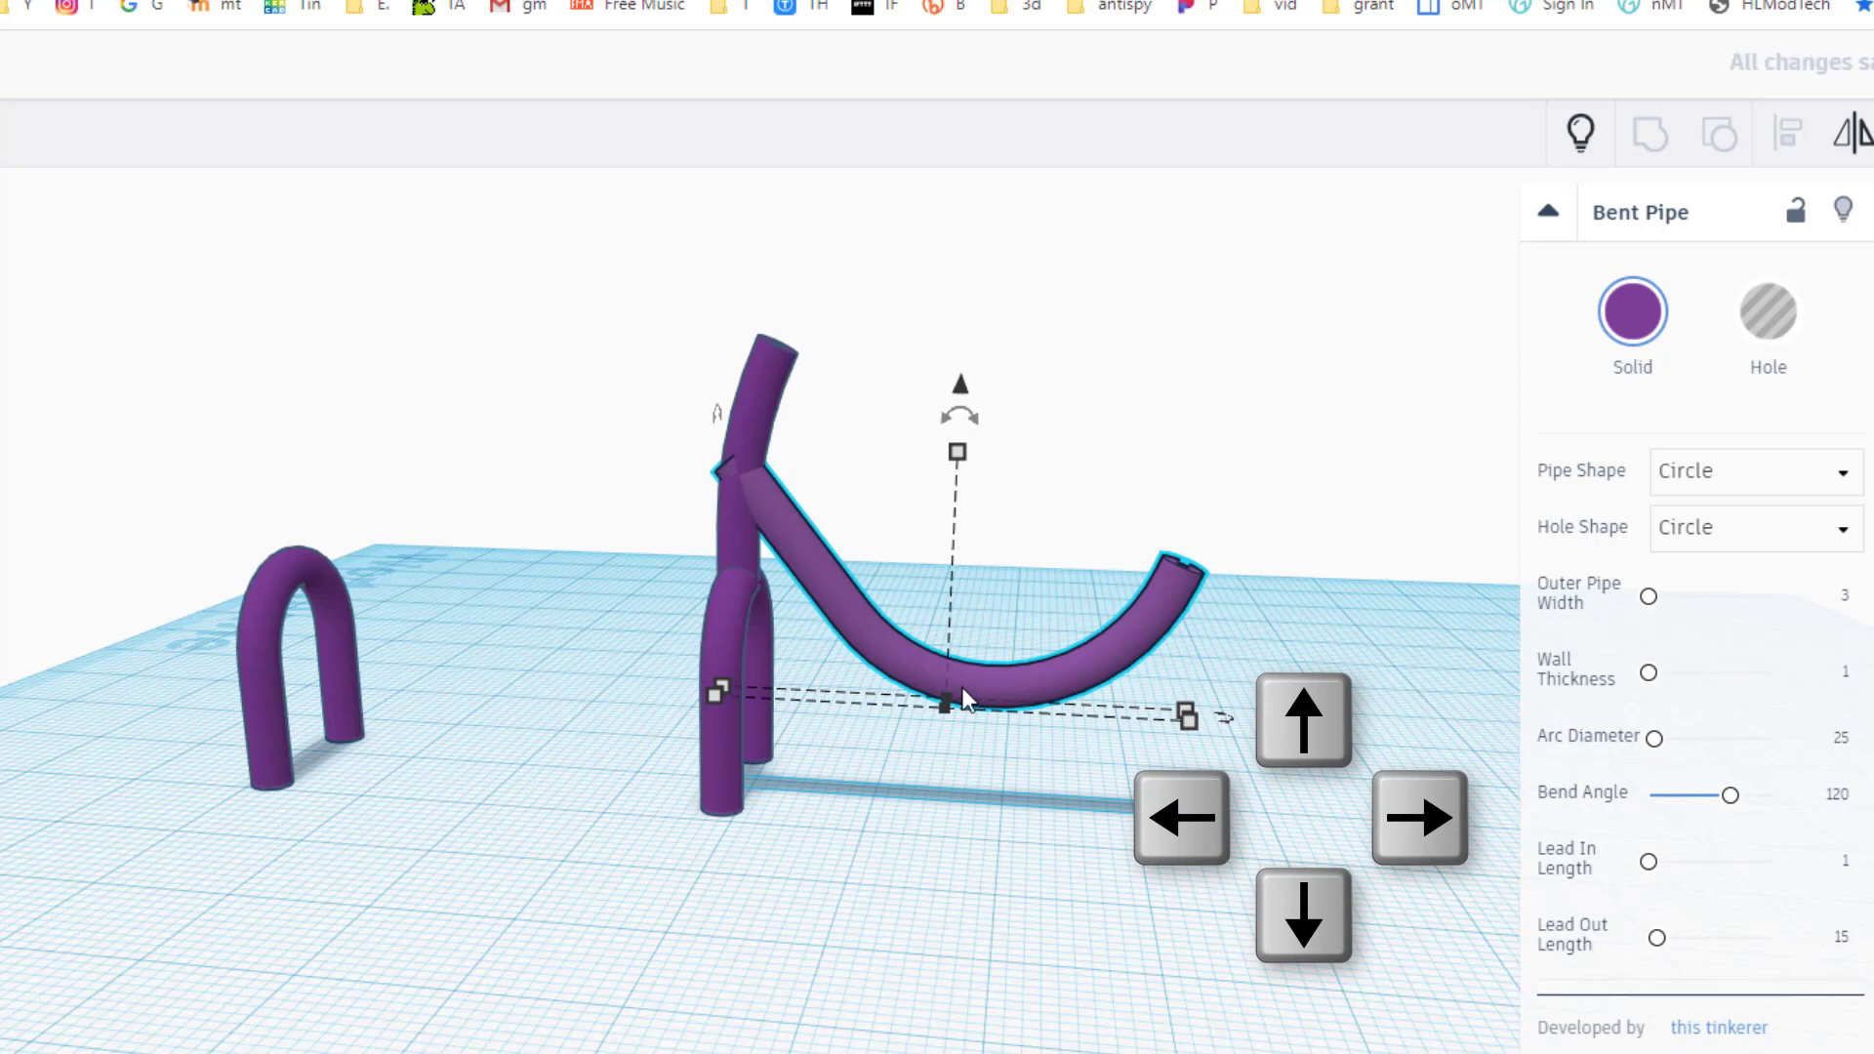
key("Down")
key("Down")
key("Down")
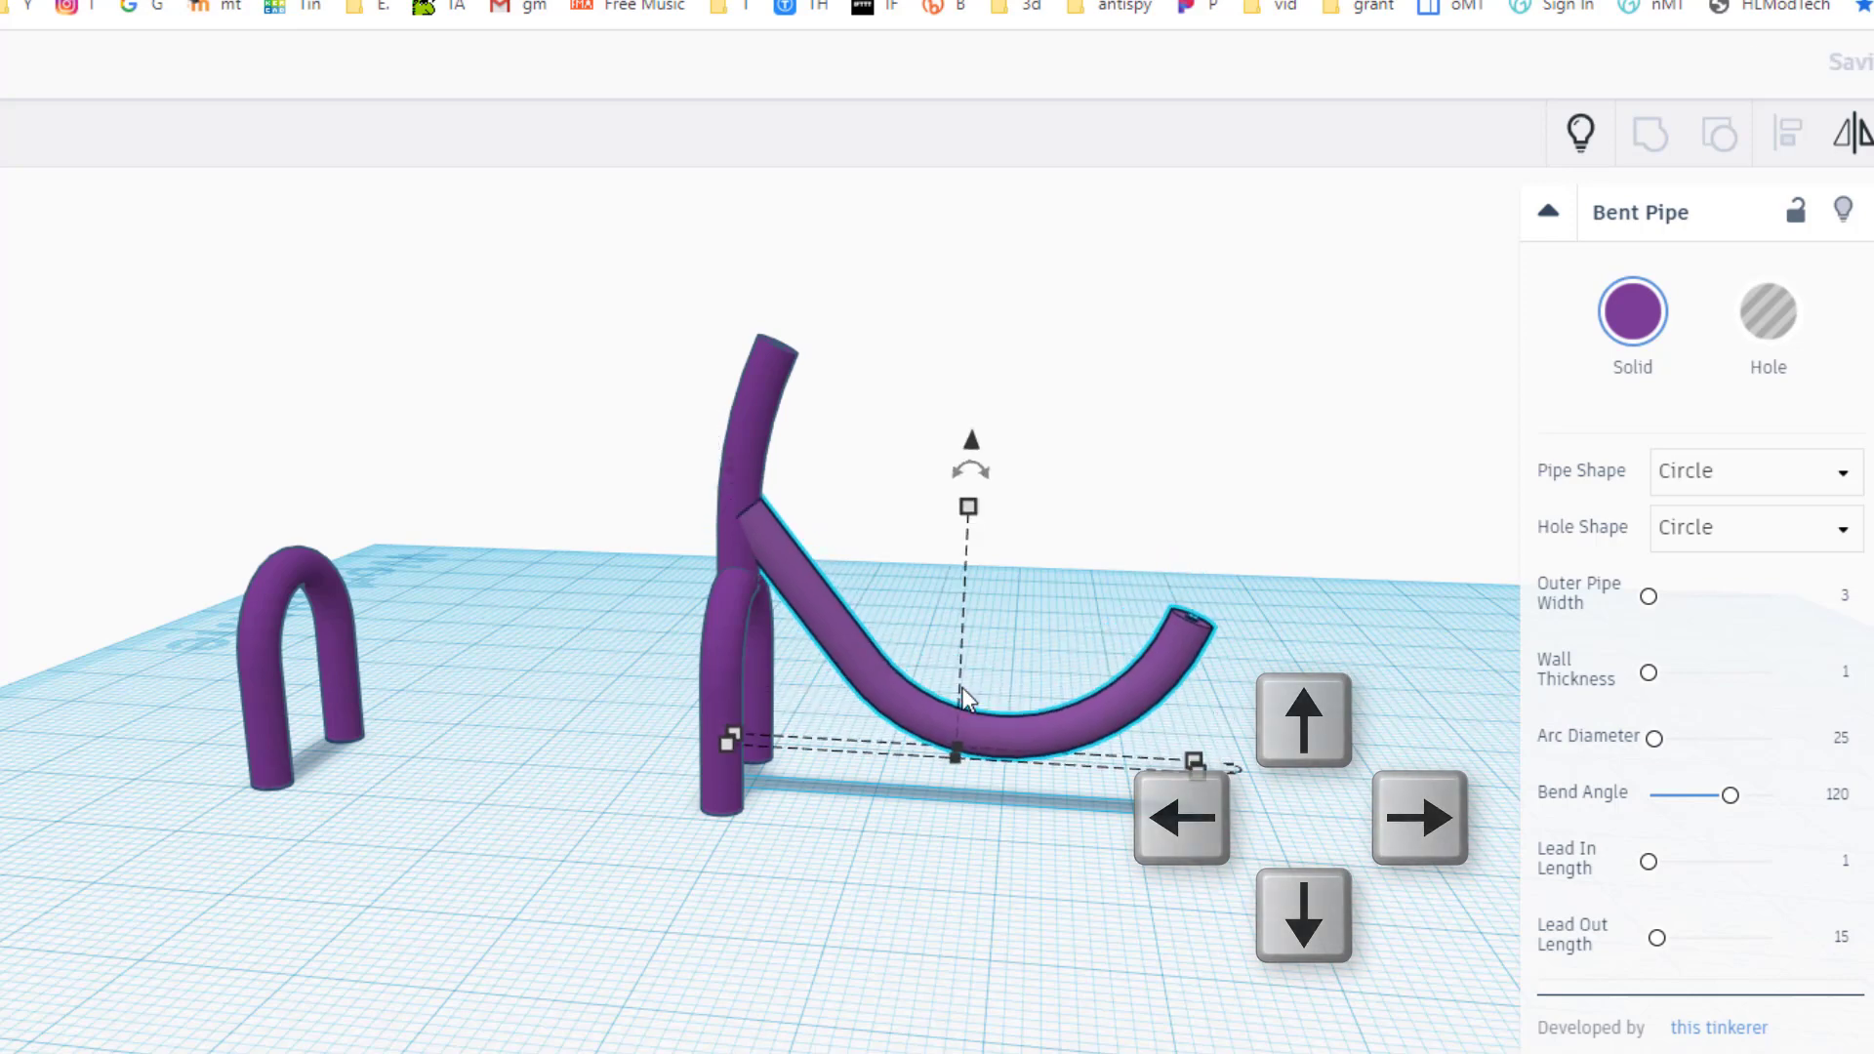
key("ctrl+Down")
Group the frame pipe with the fork and stem into a single shape
right_click_drag(493, 670, 615, 710)
left_click(607, 505)
left_click_drag(622, 418, 837, 702)
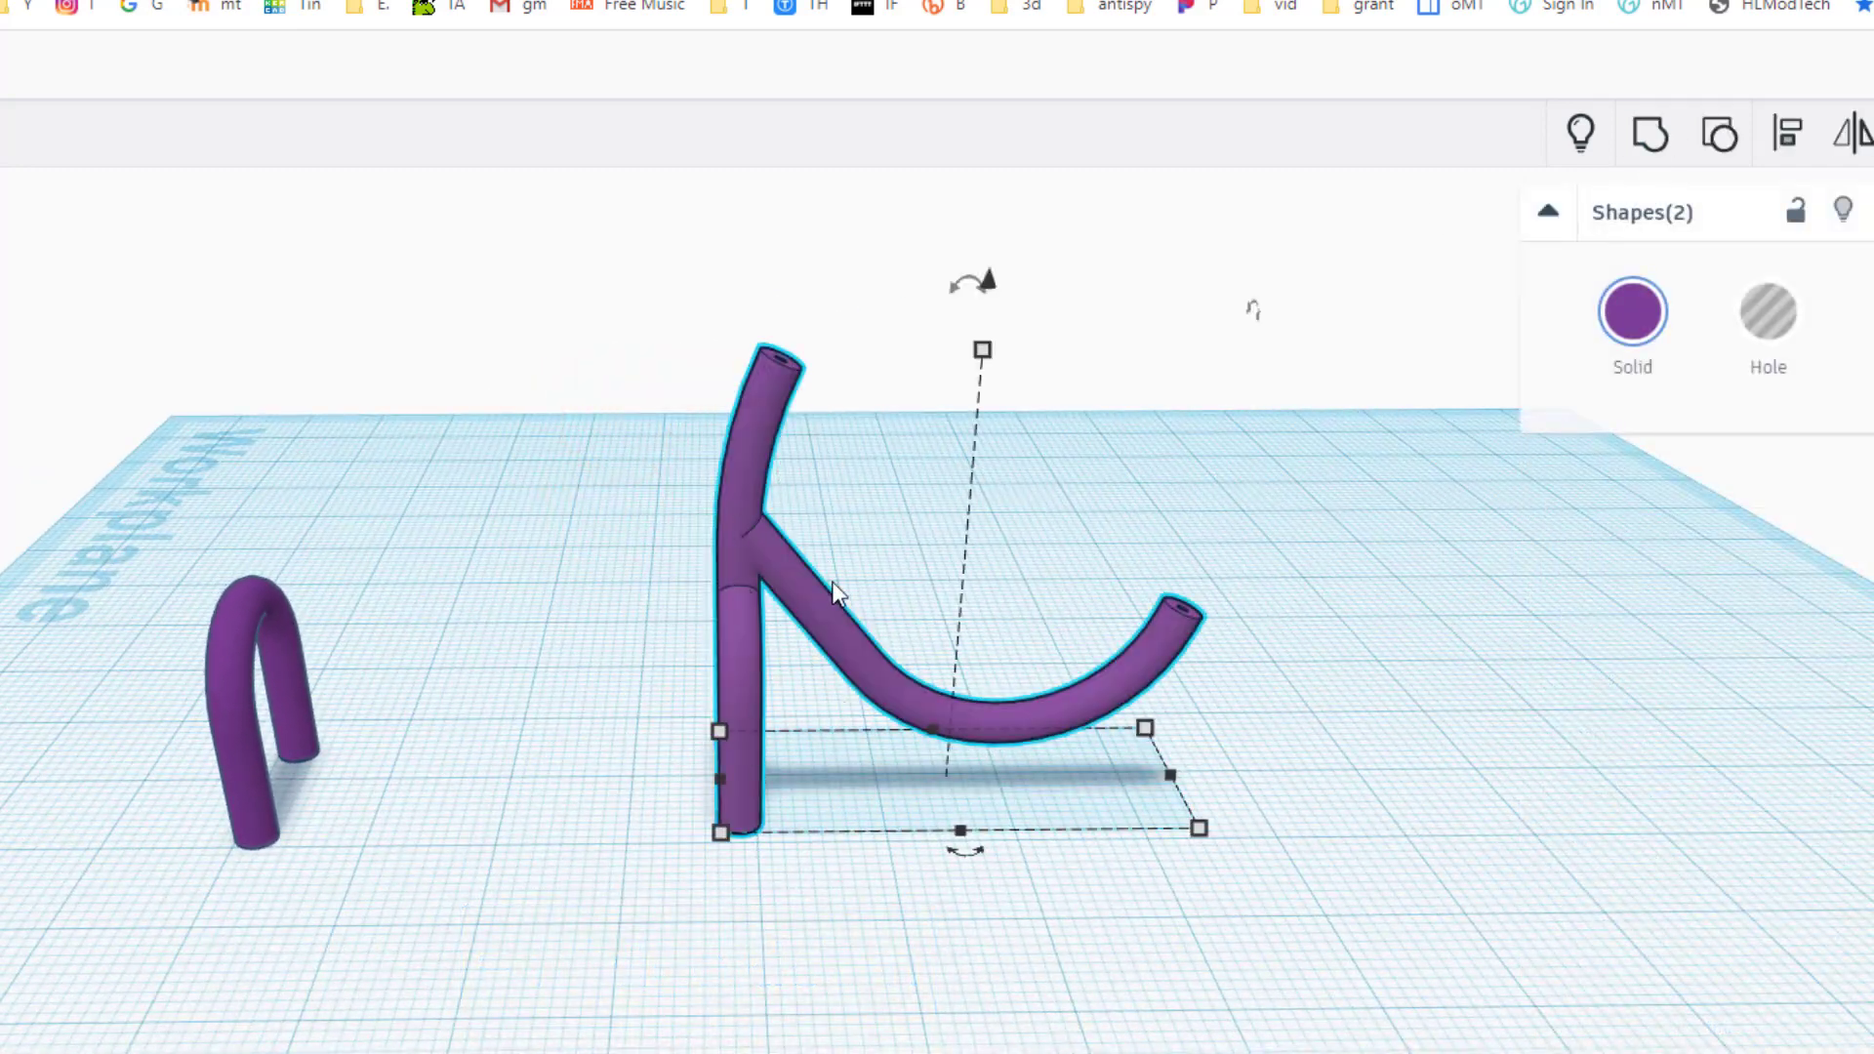
left_click(1652, 132)
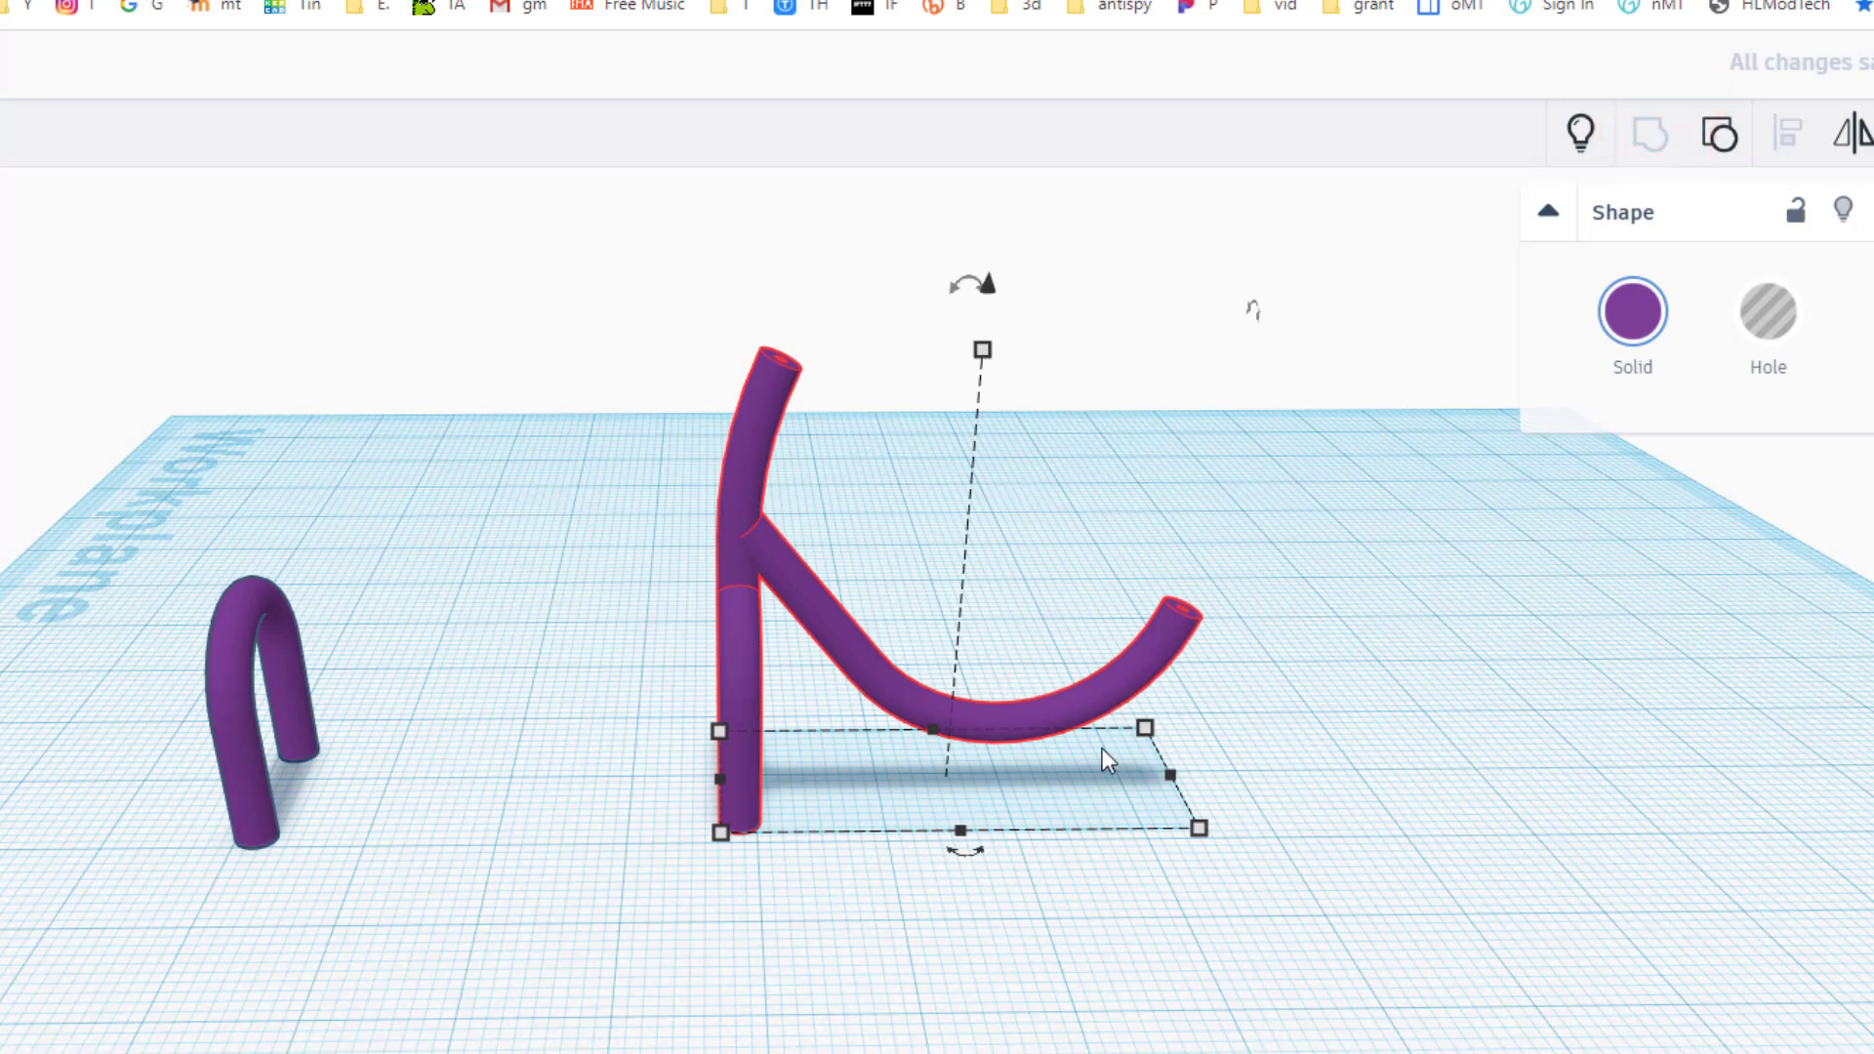
right_click_drag(544, 669, 778, 632)
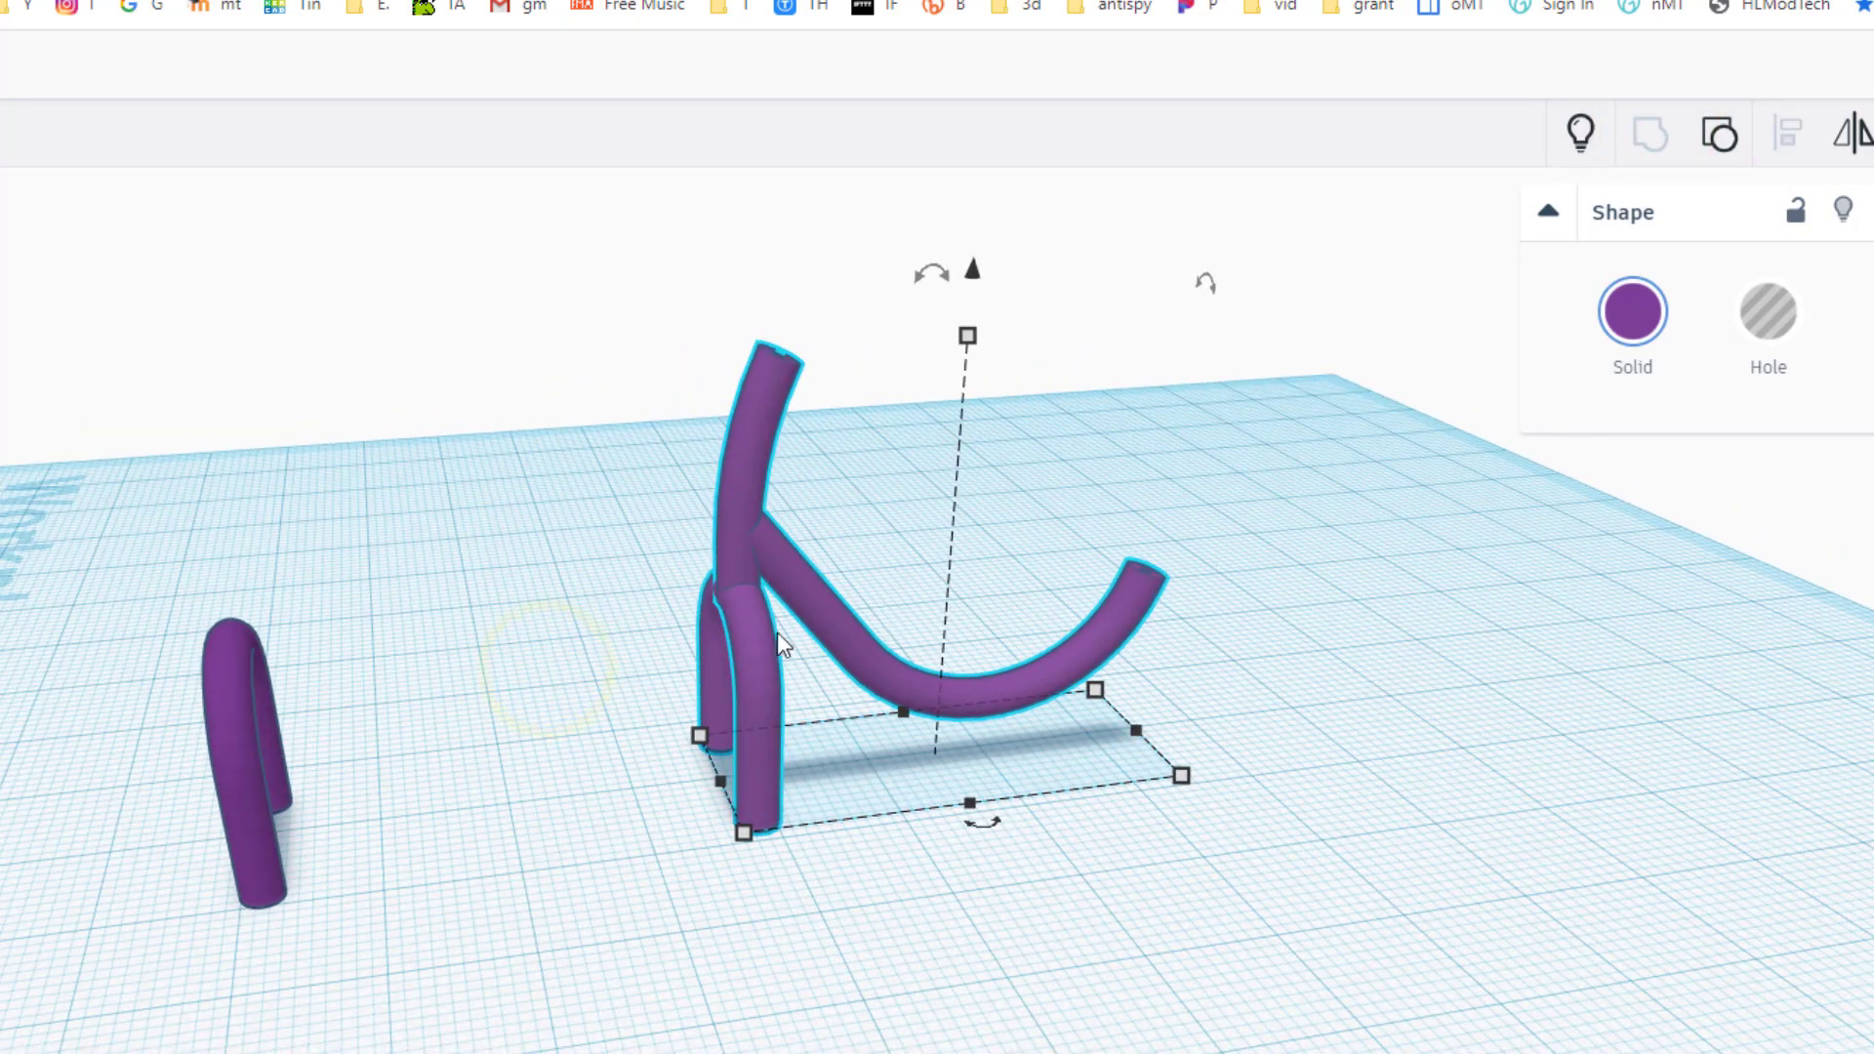
Duplicate the spare U-shaped bent pipe beside the frame, rotate the copy 90° to lie flat, and drop it to the workplane
left_click(261, 807)
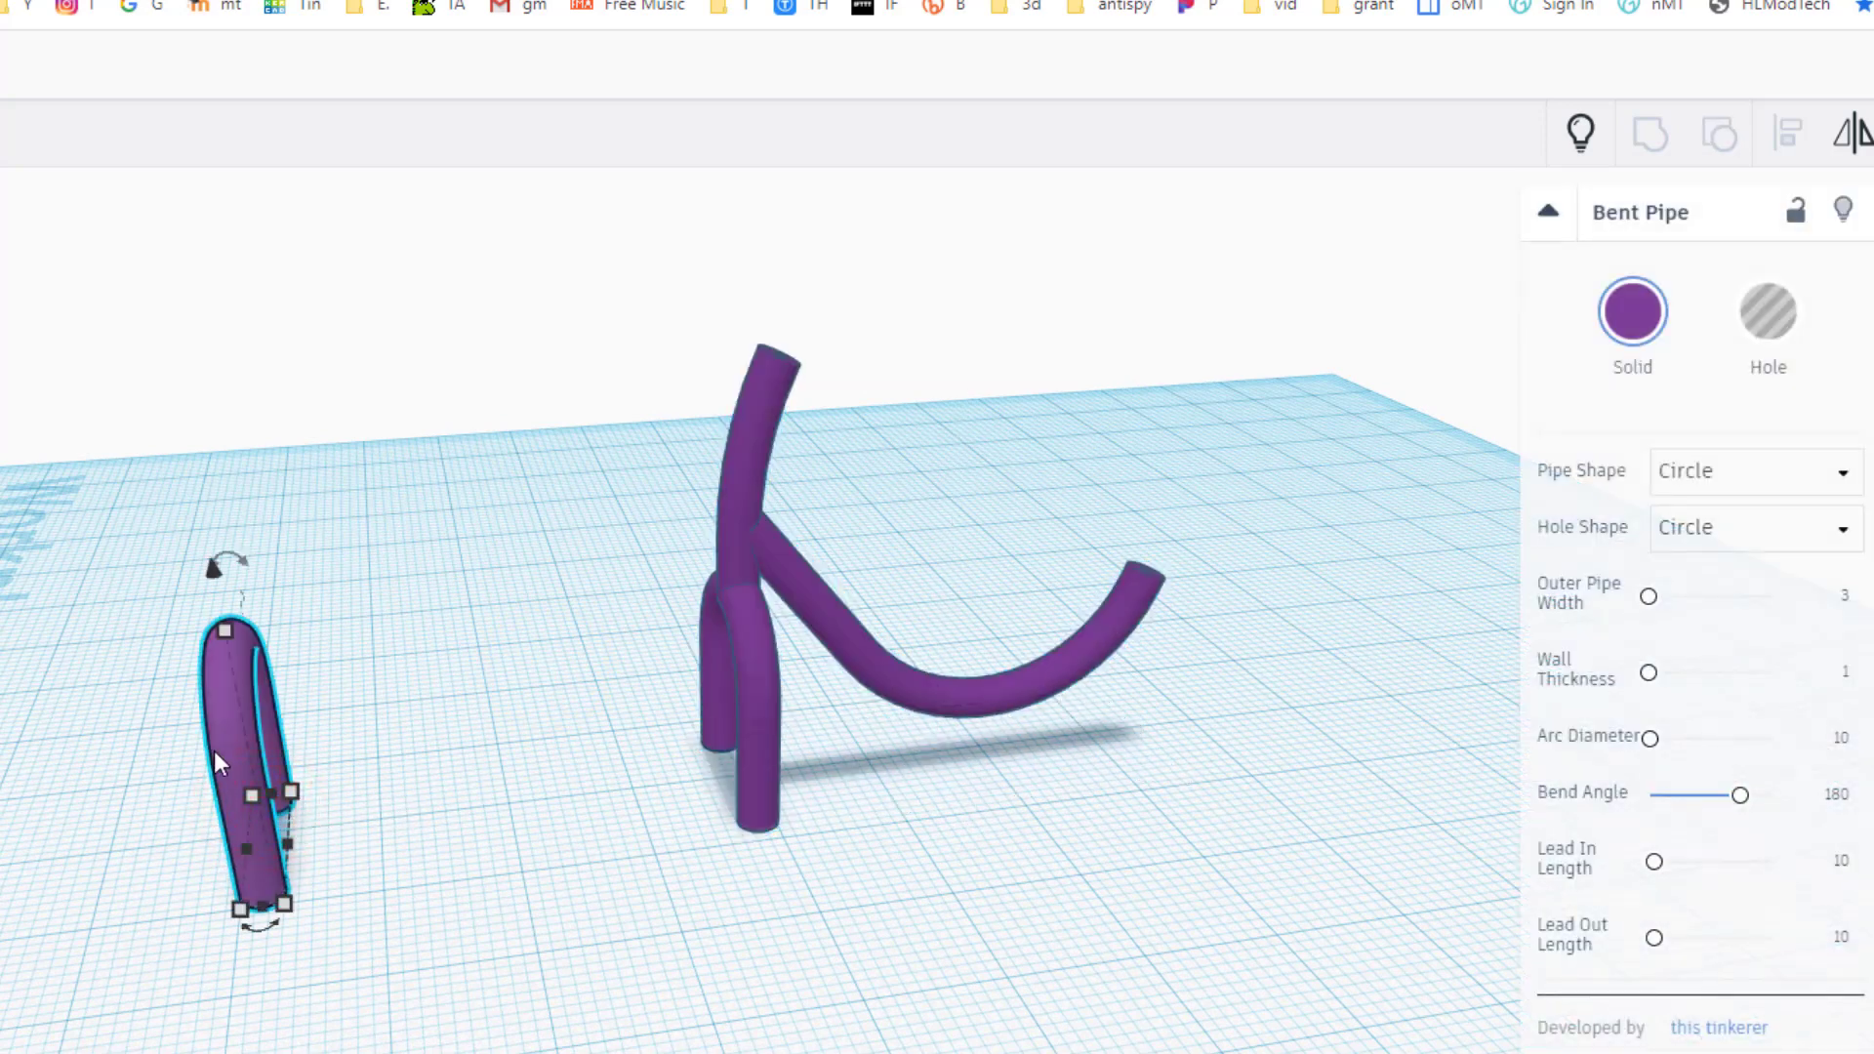
key("ctrl+d")
left_click_drag(228, 747, 1043, 793)
left_click_drag(980, 580, 889, 734)
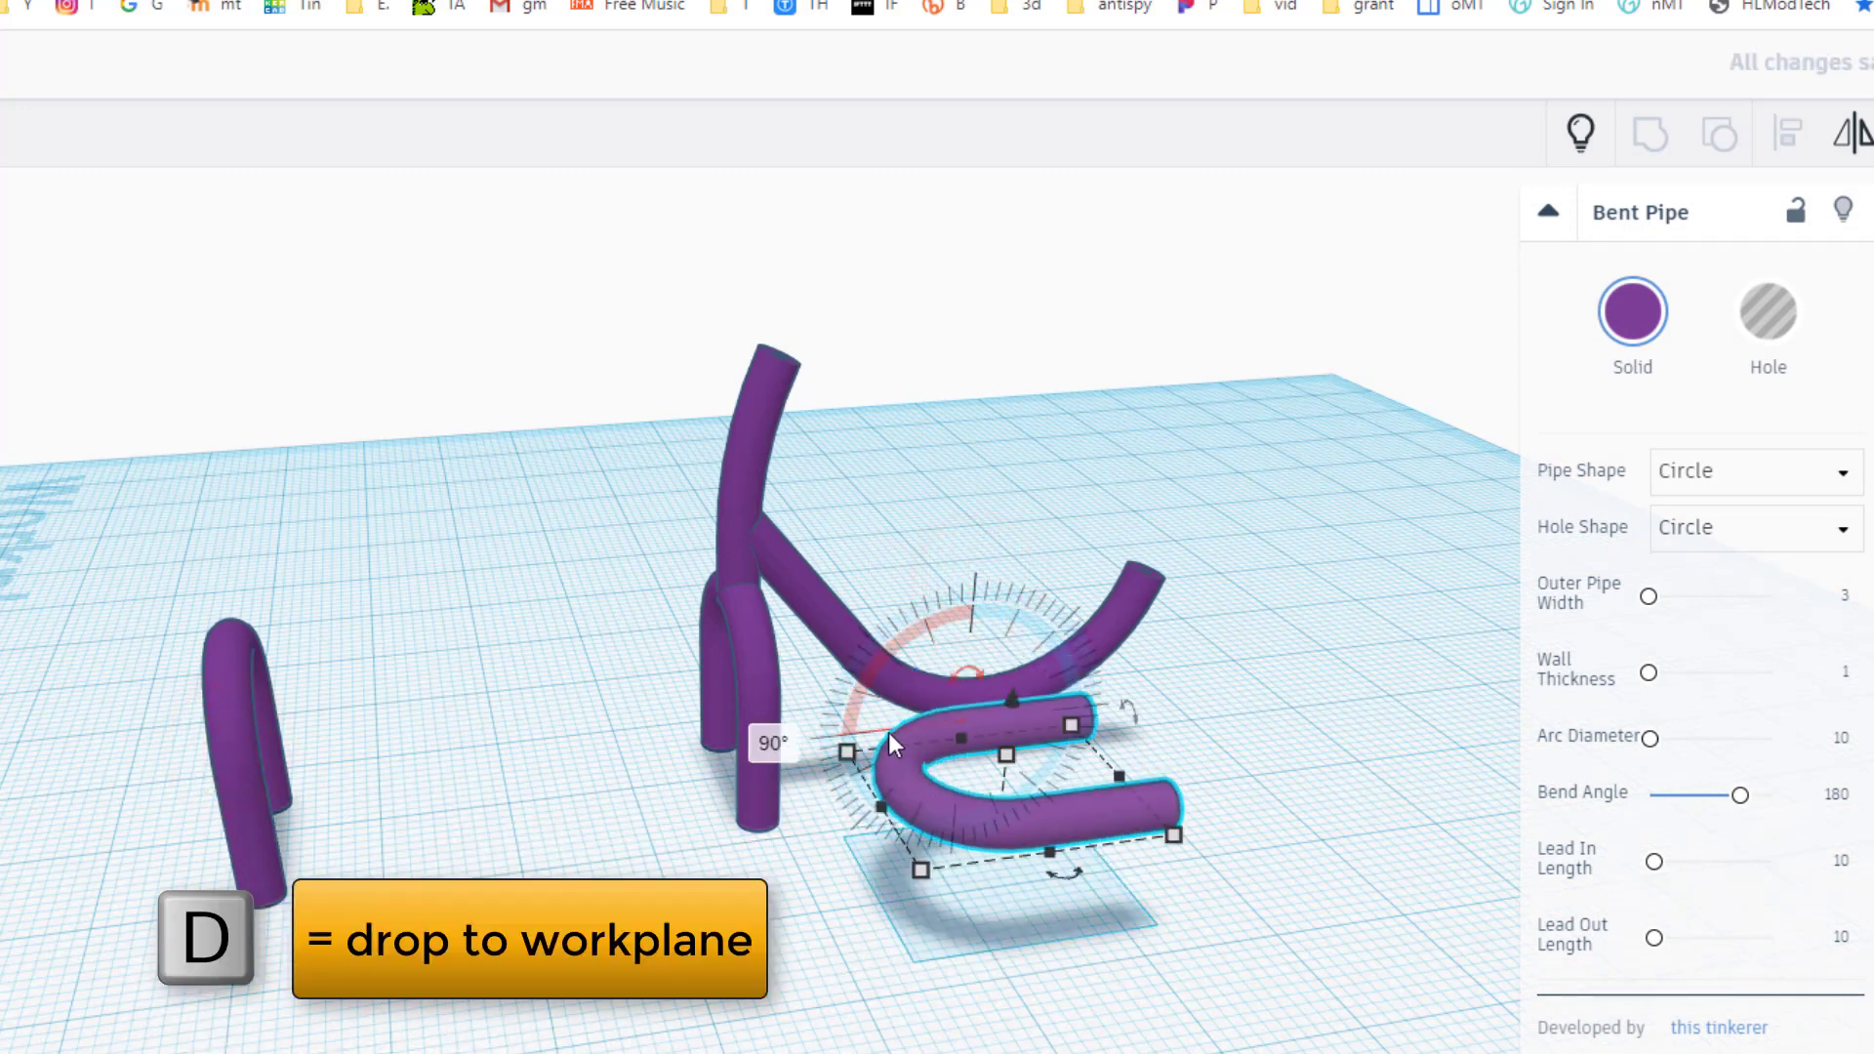
key("d")
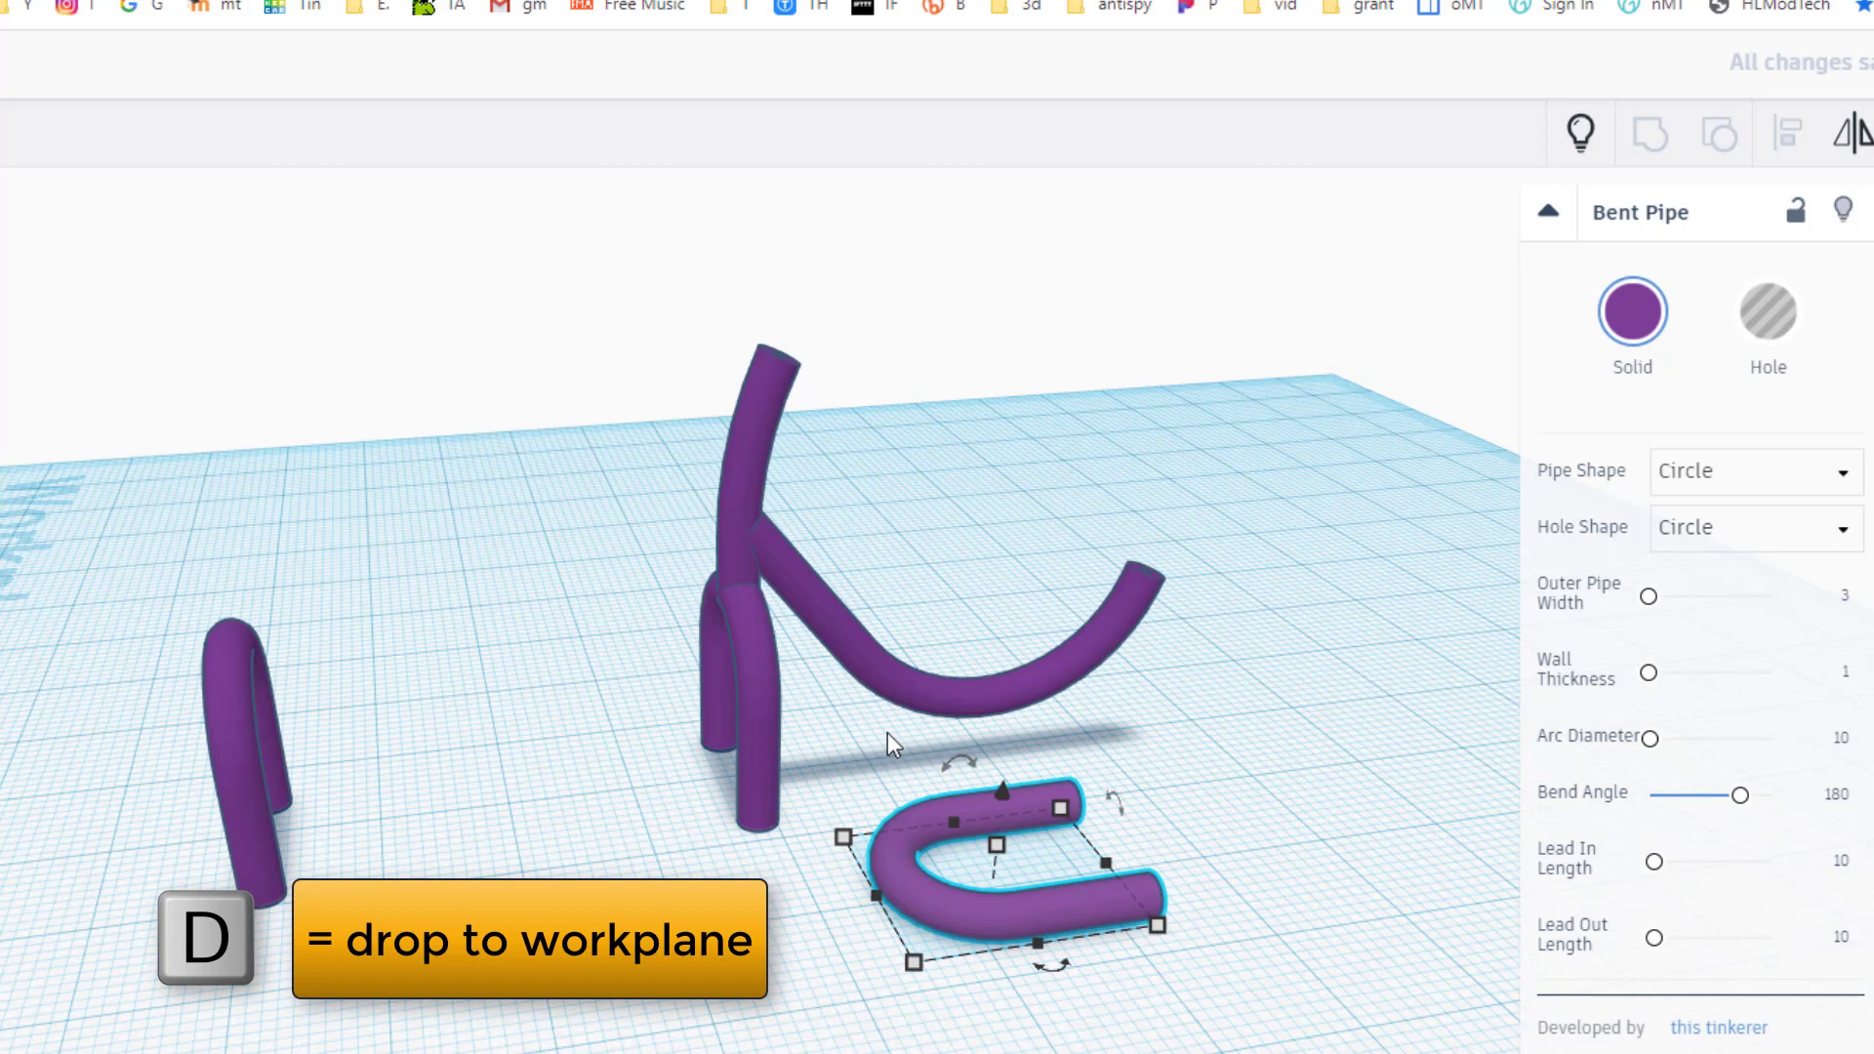
Set the flat bent pipe's arc diameter to 30
left_click(1838, 740)
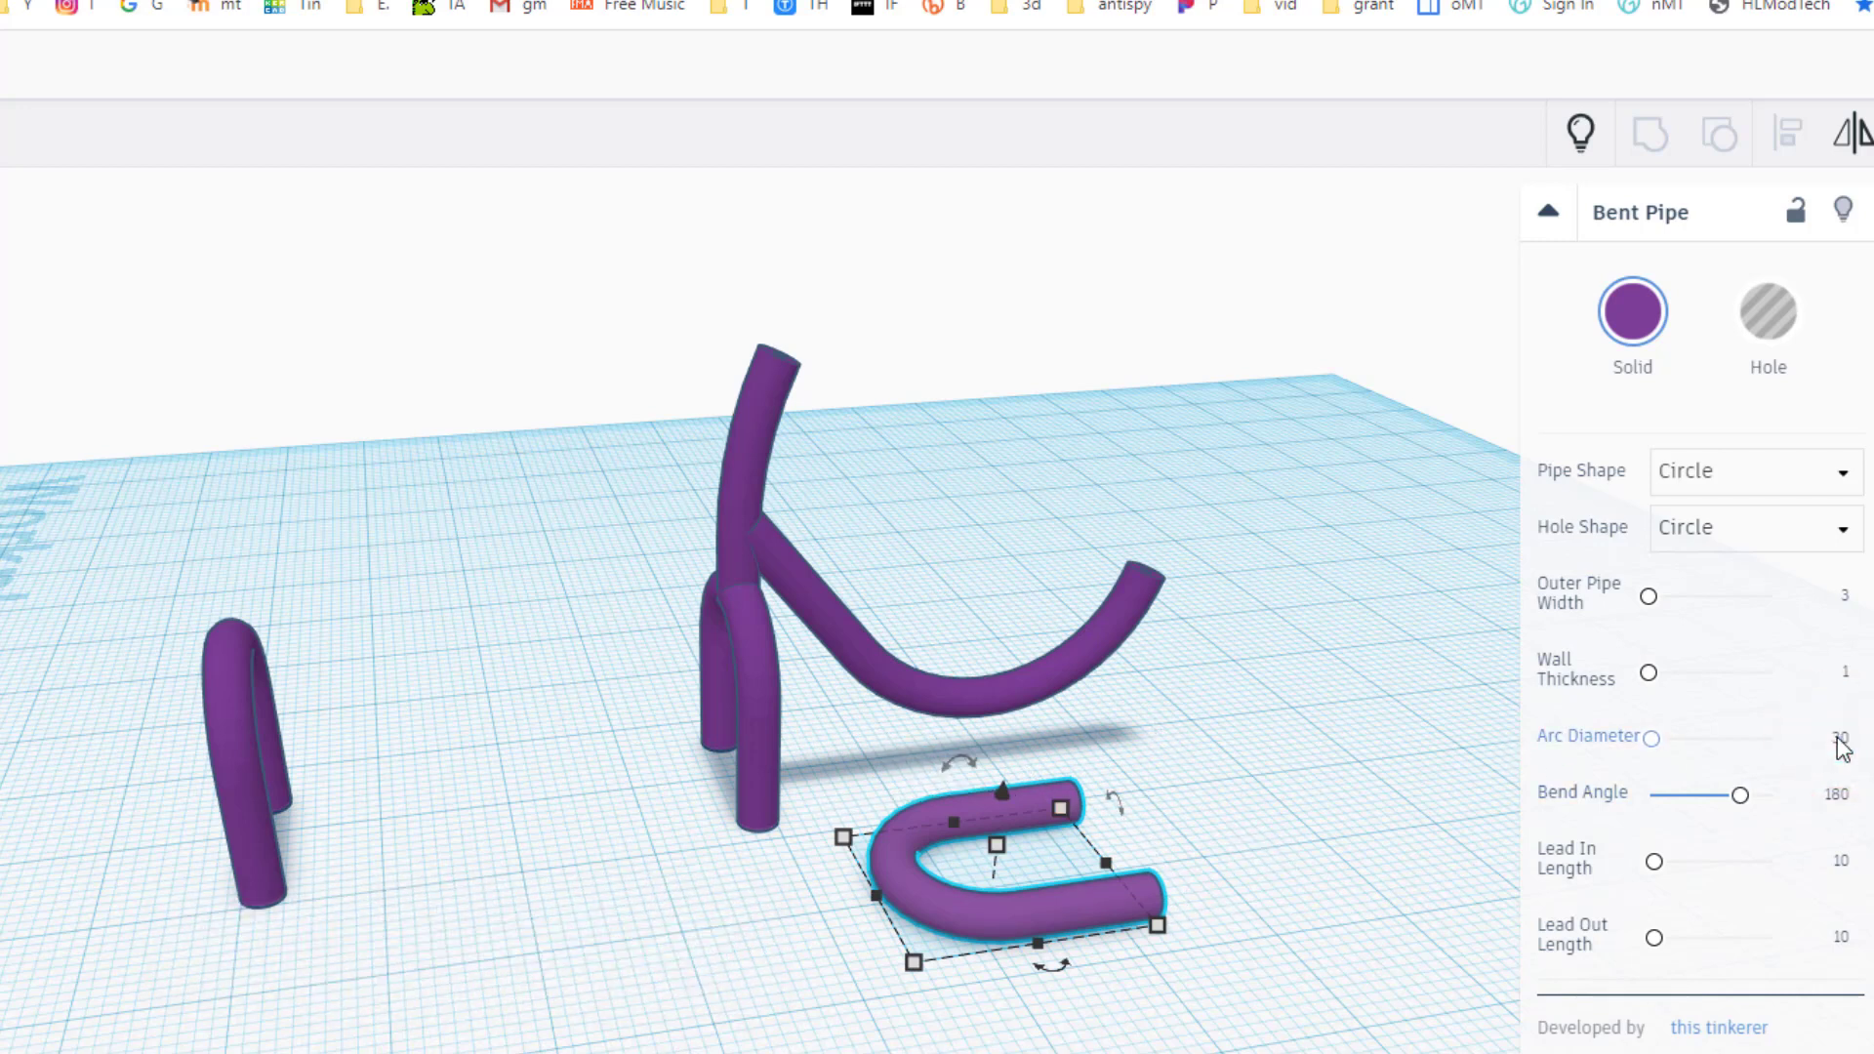
type("30")
key("Return")
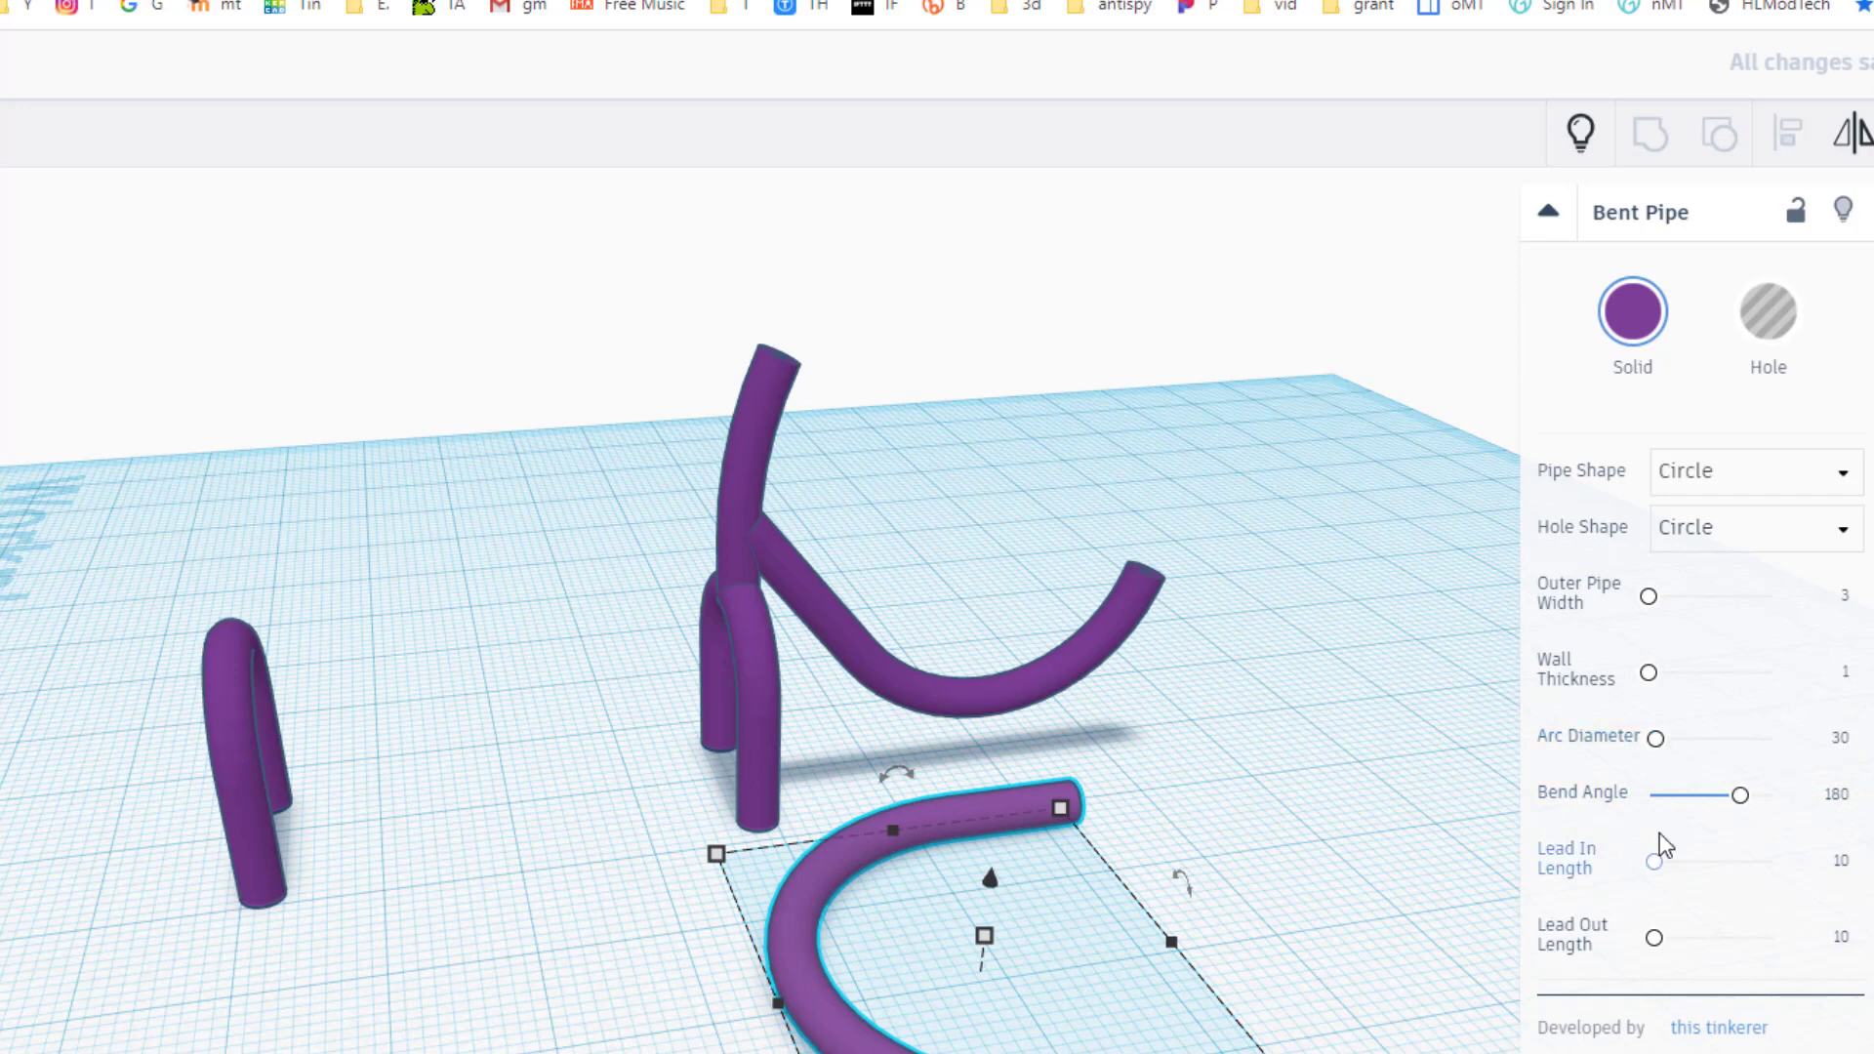
Move the widened U-pipe behind the frame and raise it until its bend meets the frame's low rear curve
left_click_drag(1016, 1050, 1199, 786)
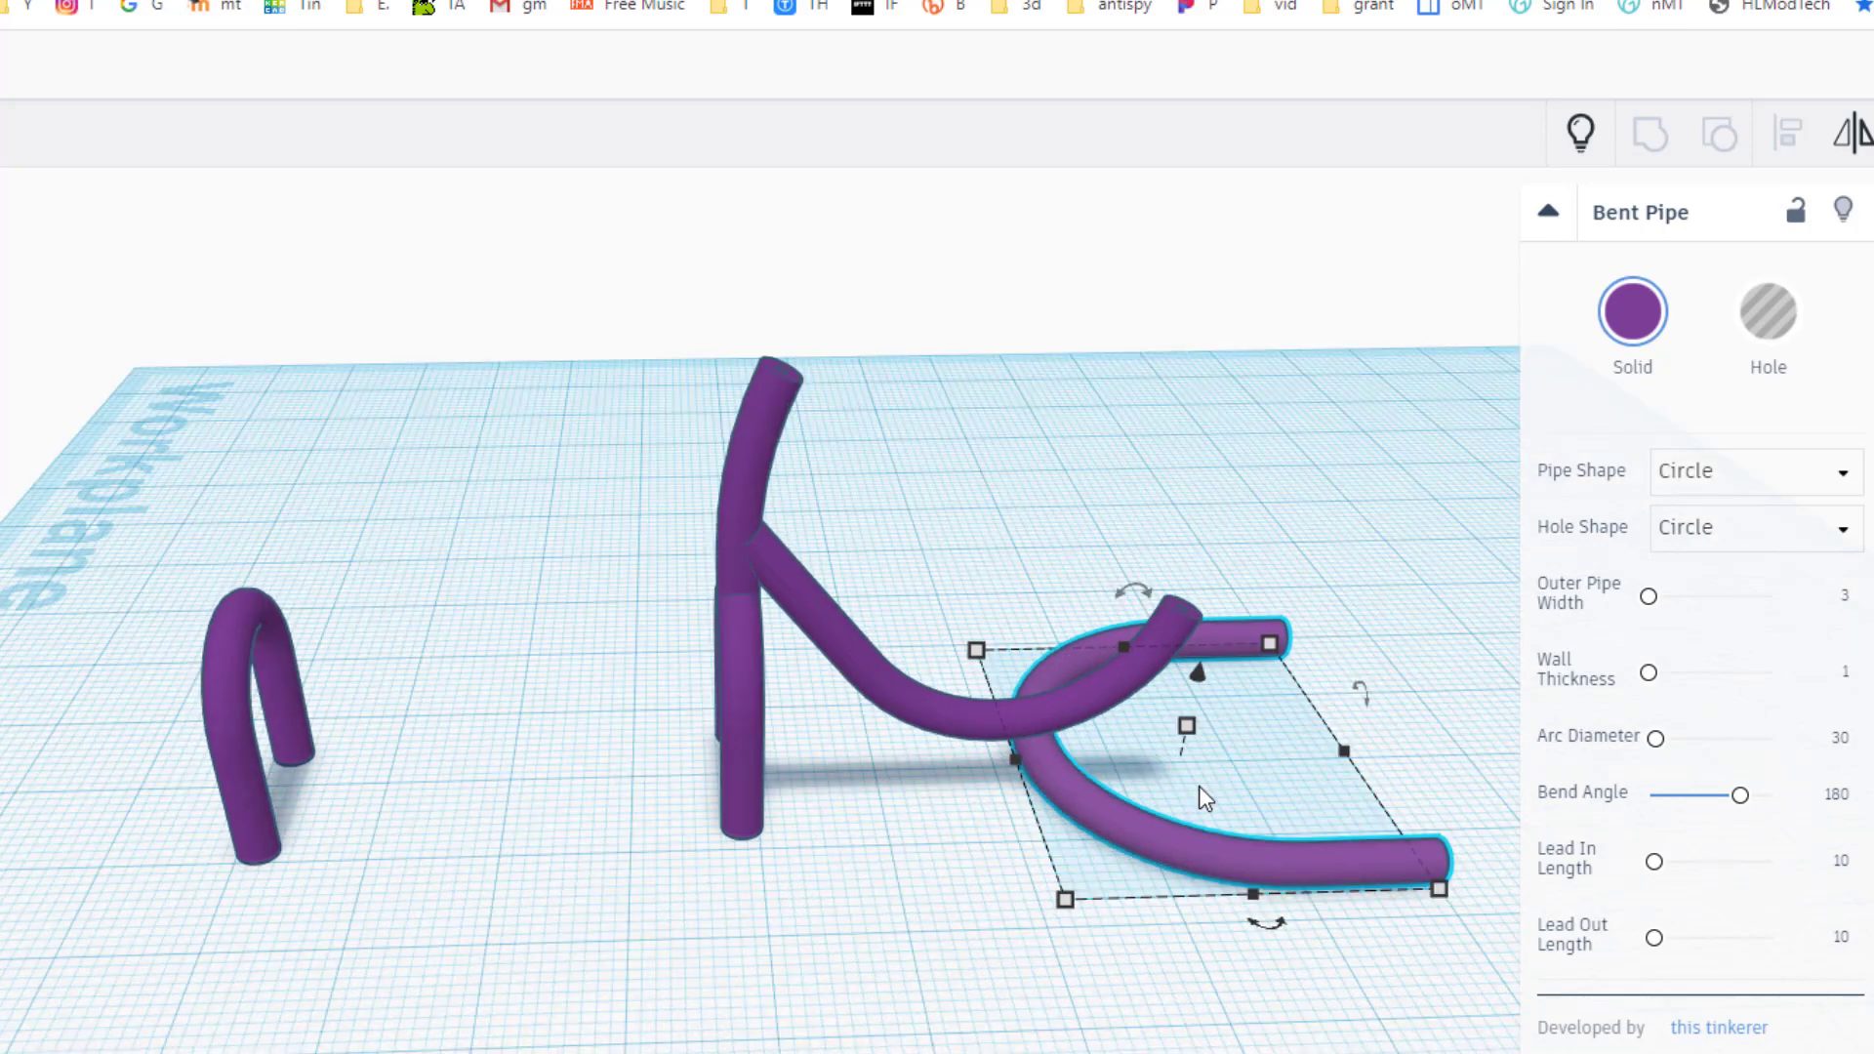
key("ctrl+Up")
key("ctrl+Up")
key("ctrl+Up")
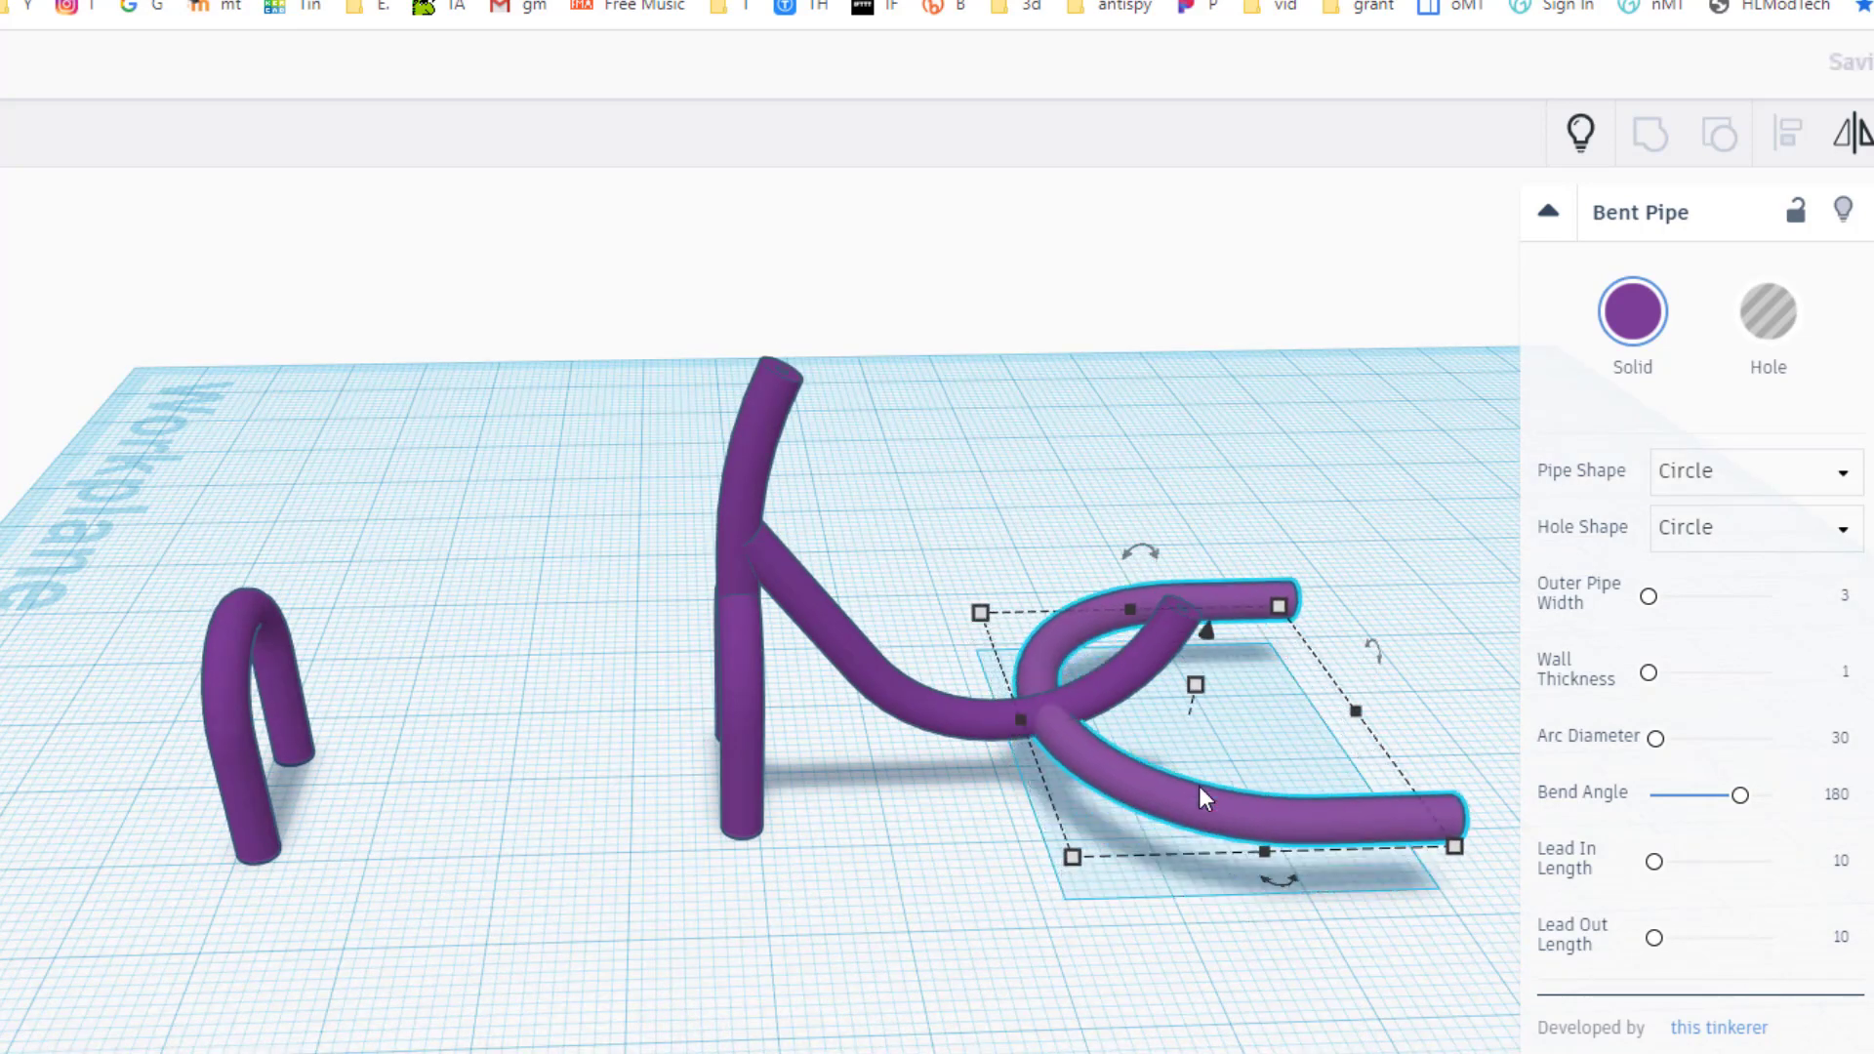
Centre the rear U-pipe across the width of the fork-and-frame assembly and group them into one shape
left_click(664, 652)
left_click_drag(618, 378, 1214, 890)
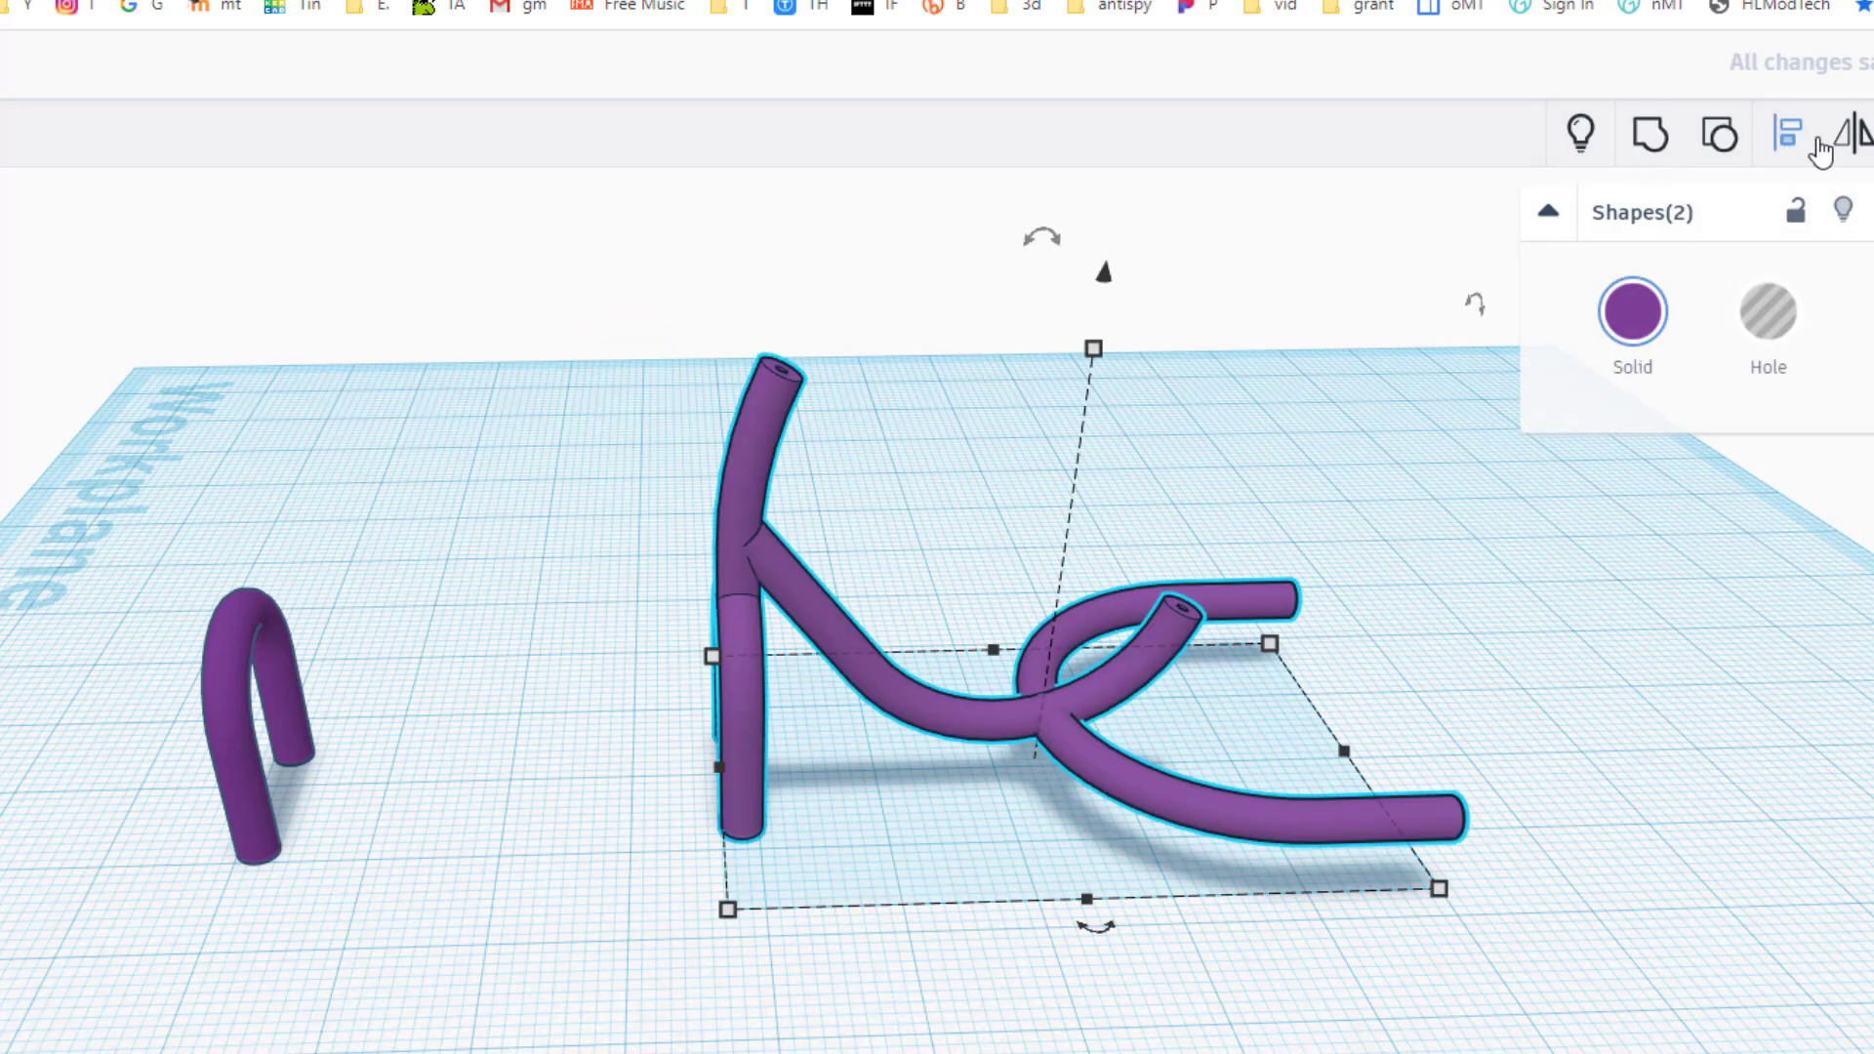
left_click(1791, 137)
left_click(742, 727)
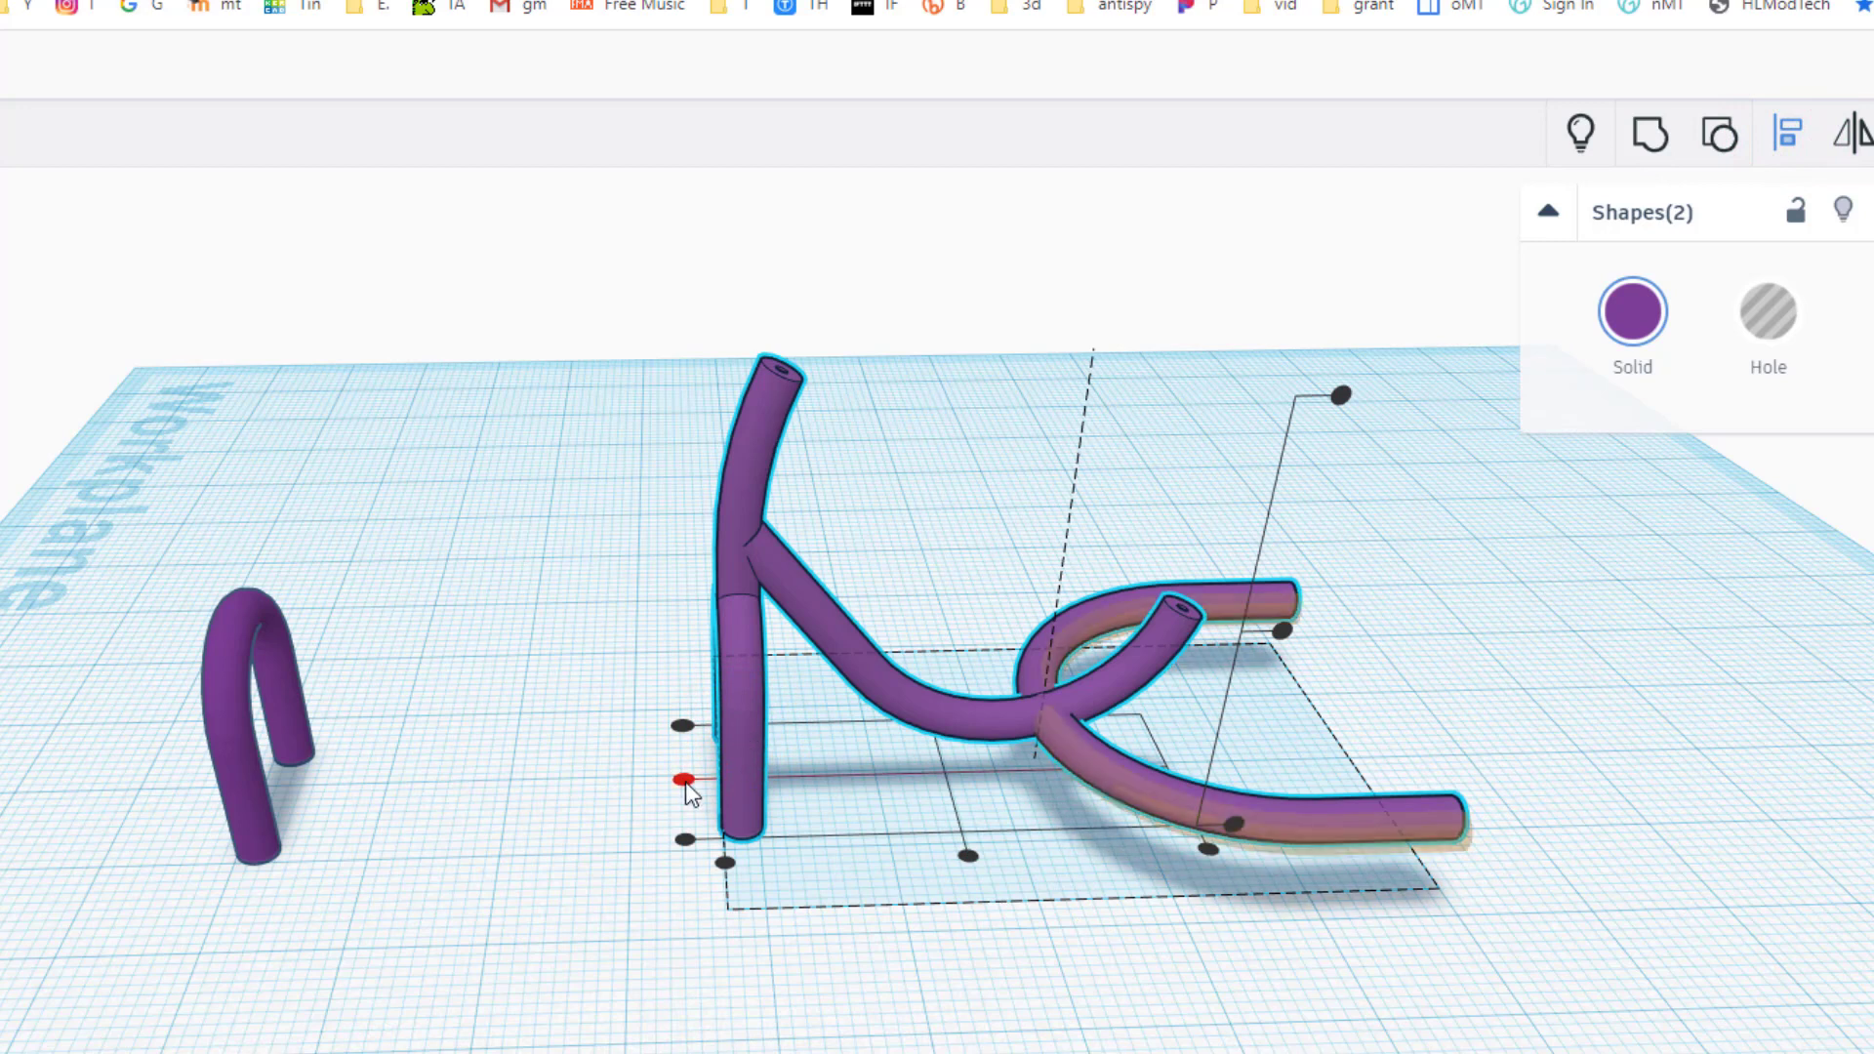
left_click(684, 780)
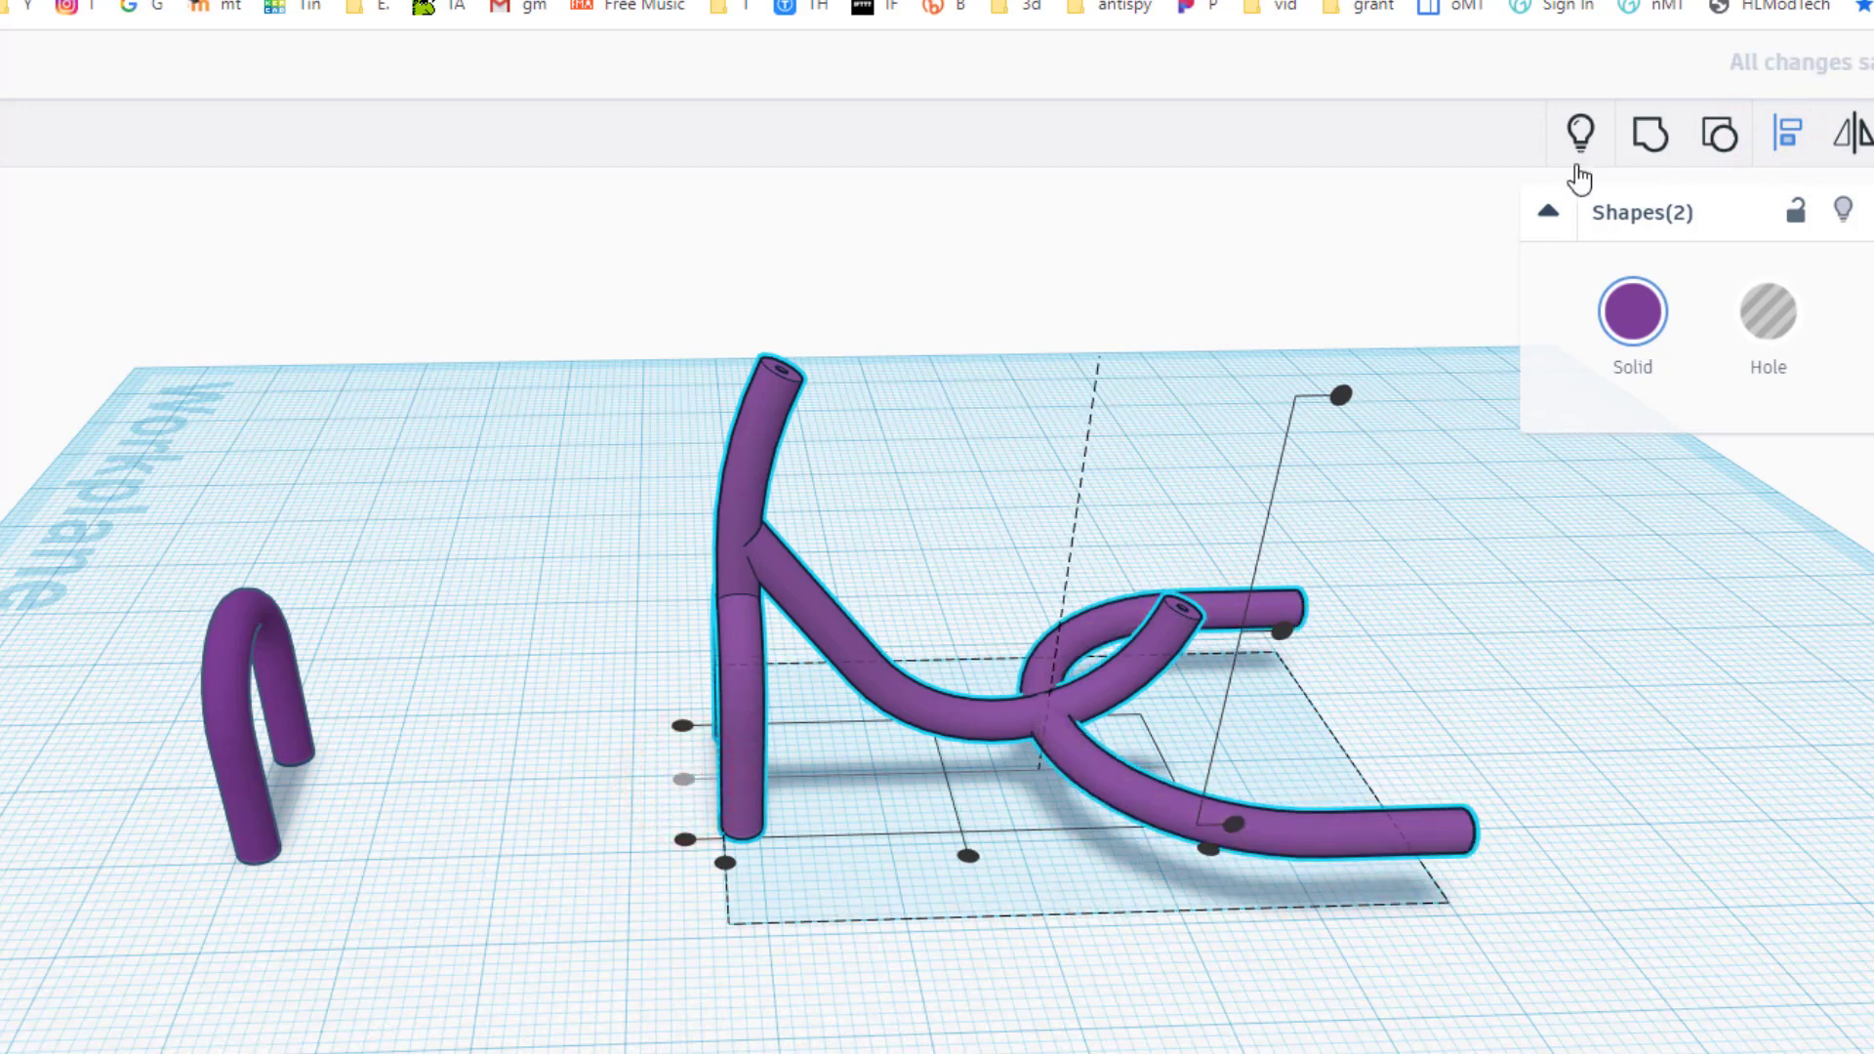
left_click(1650, 136)
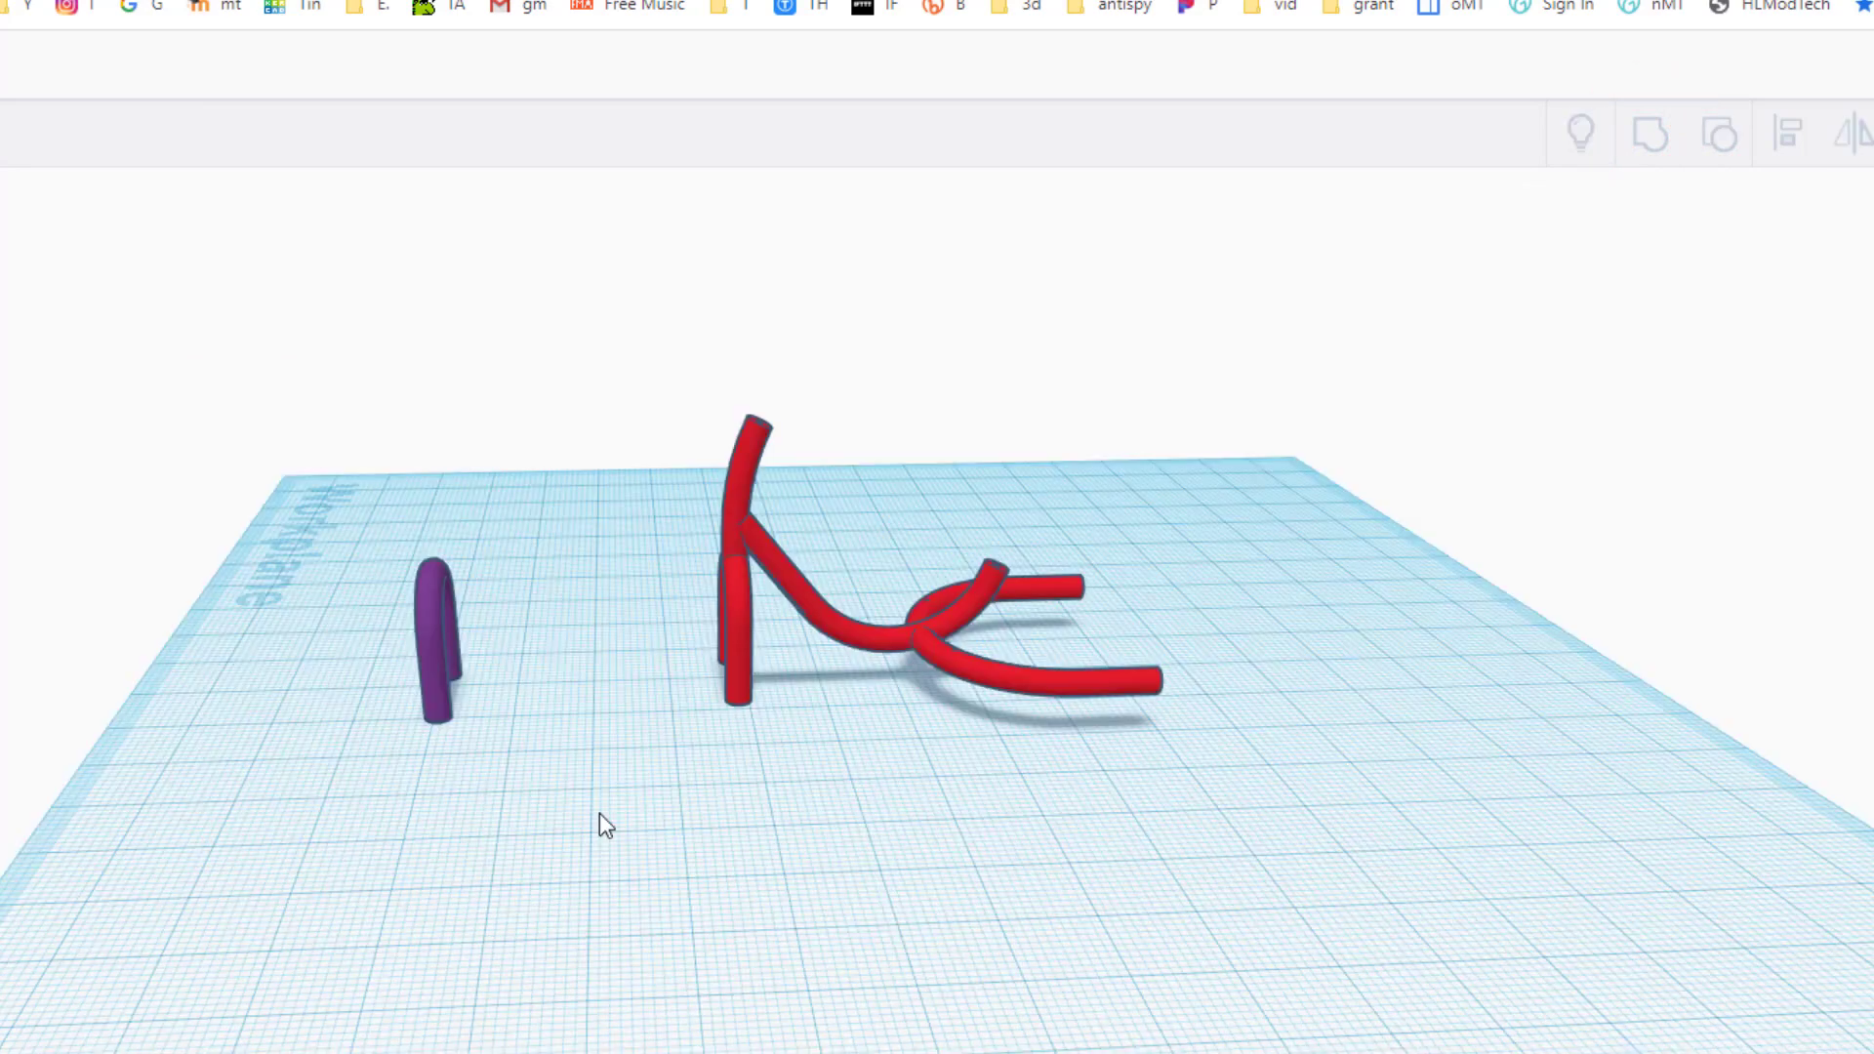
Copy the spare U-shaped bent pipe to the open area in front of the frame and rotate it to lie flat
right_click_drag(524, 812, 379, 746)
left_click(379, 746)
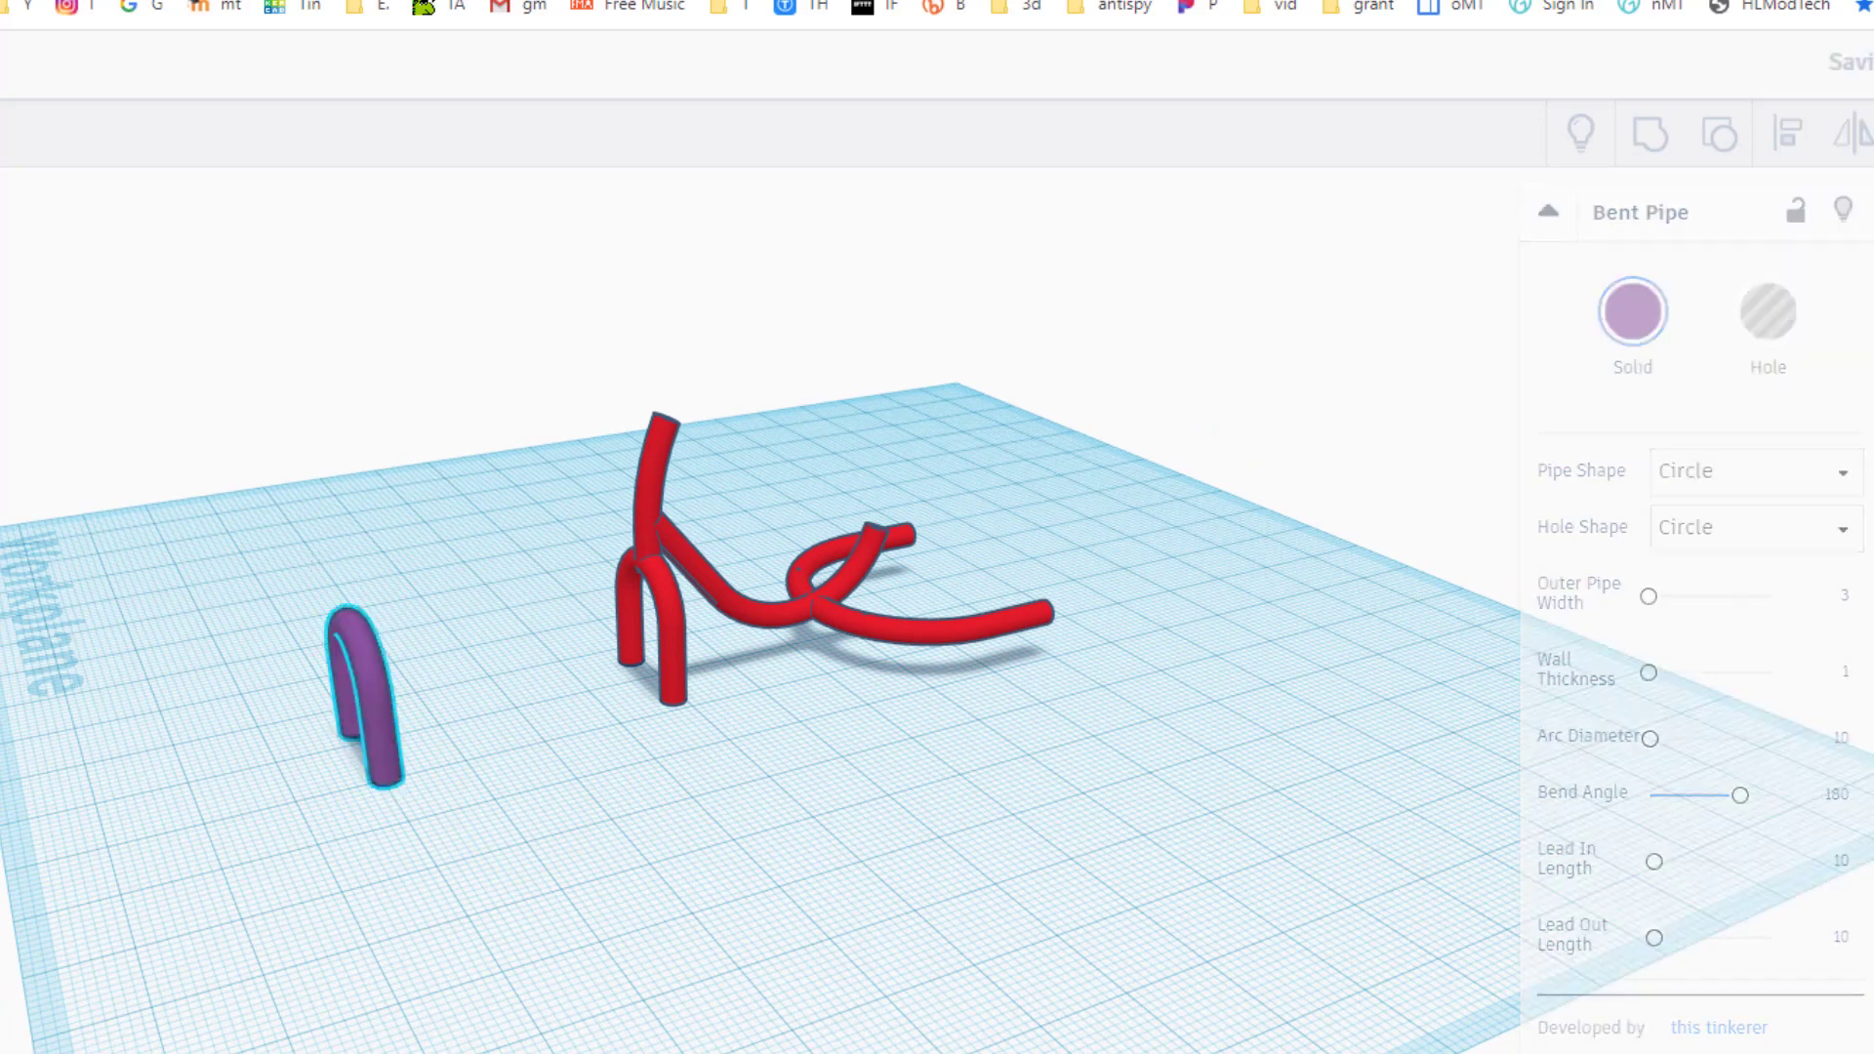
left_click_drag(377, 690, 811, 817, "alt")
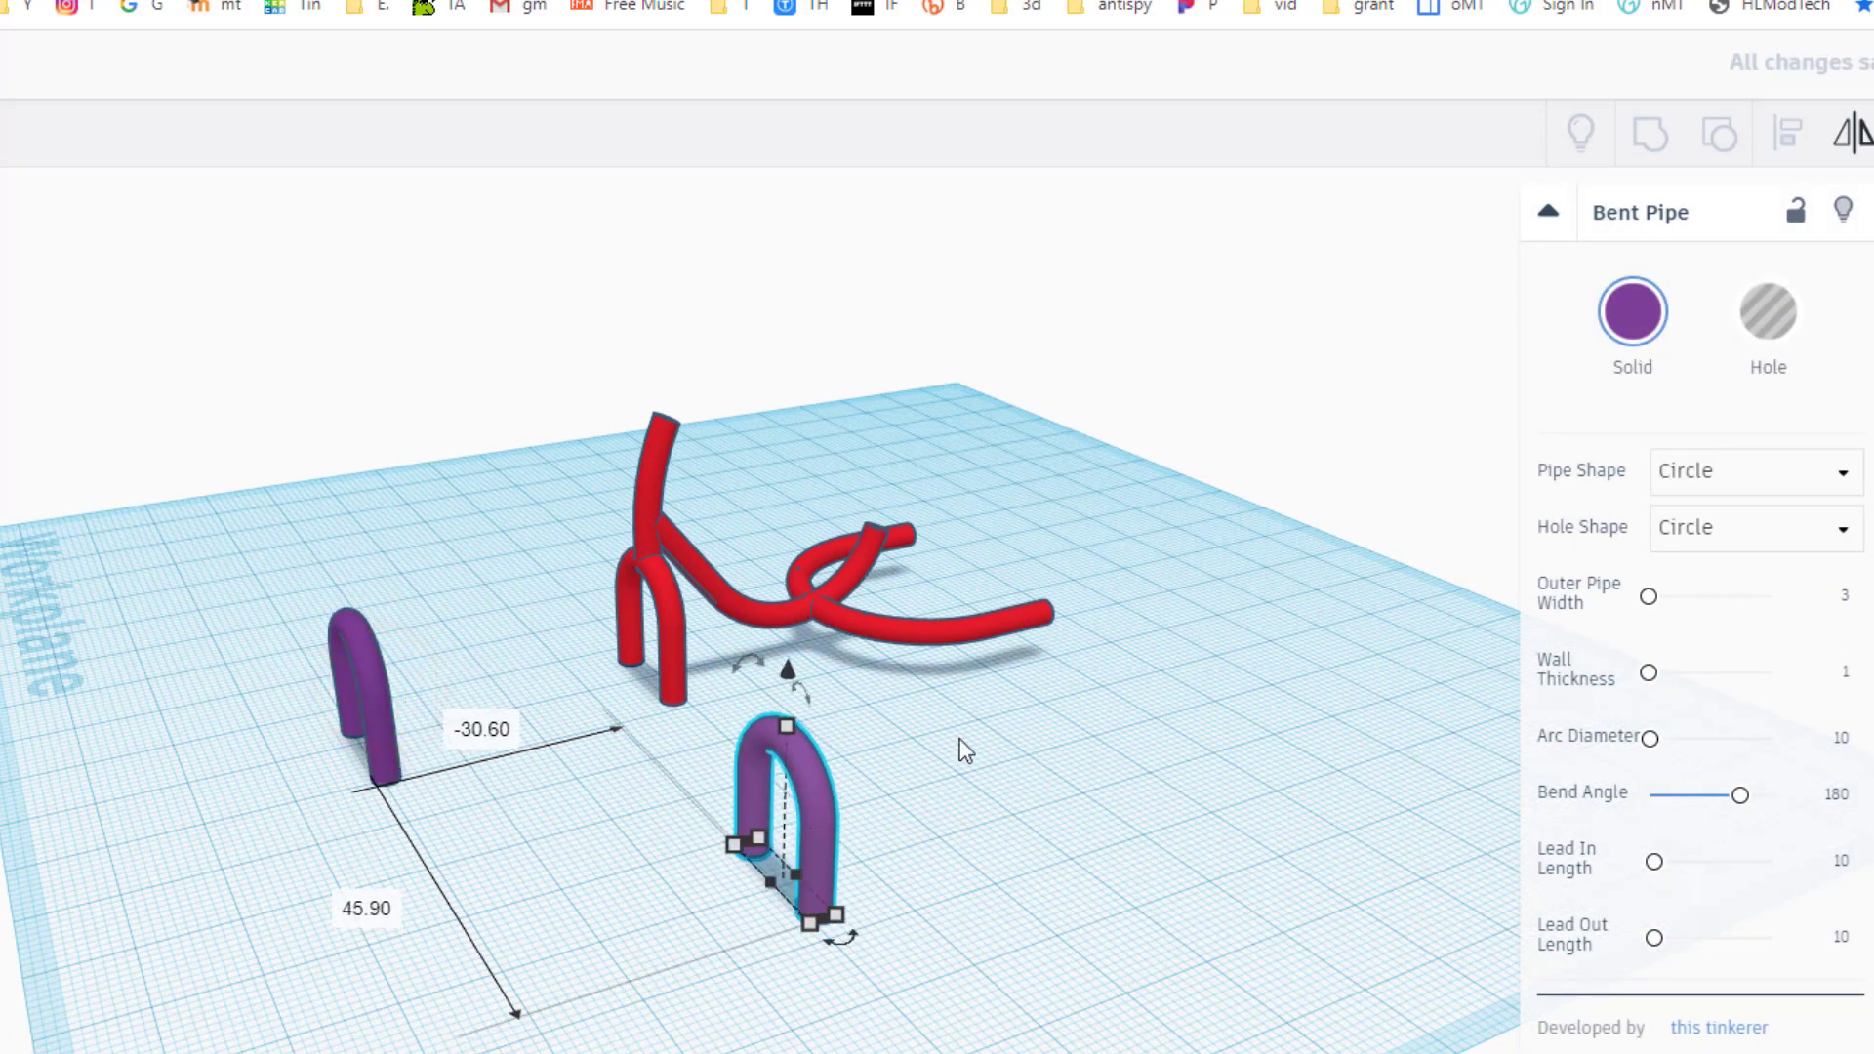
left_click_drag(725, 675, 681, 789)
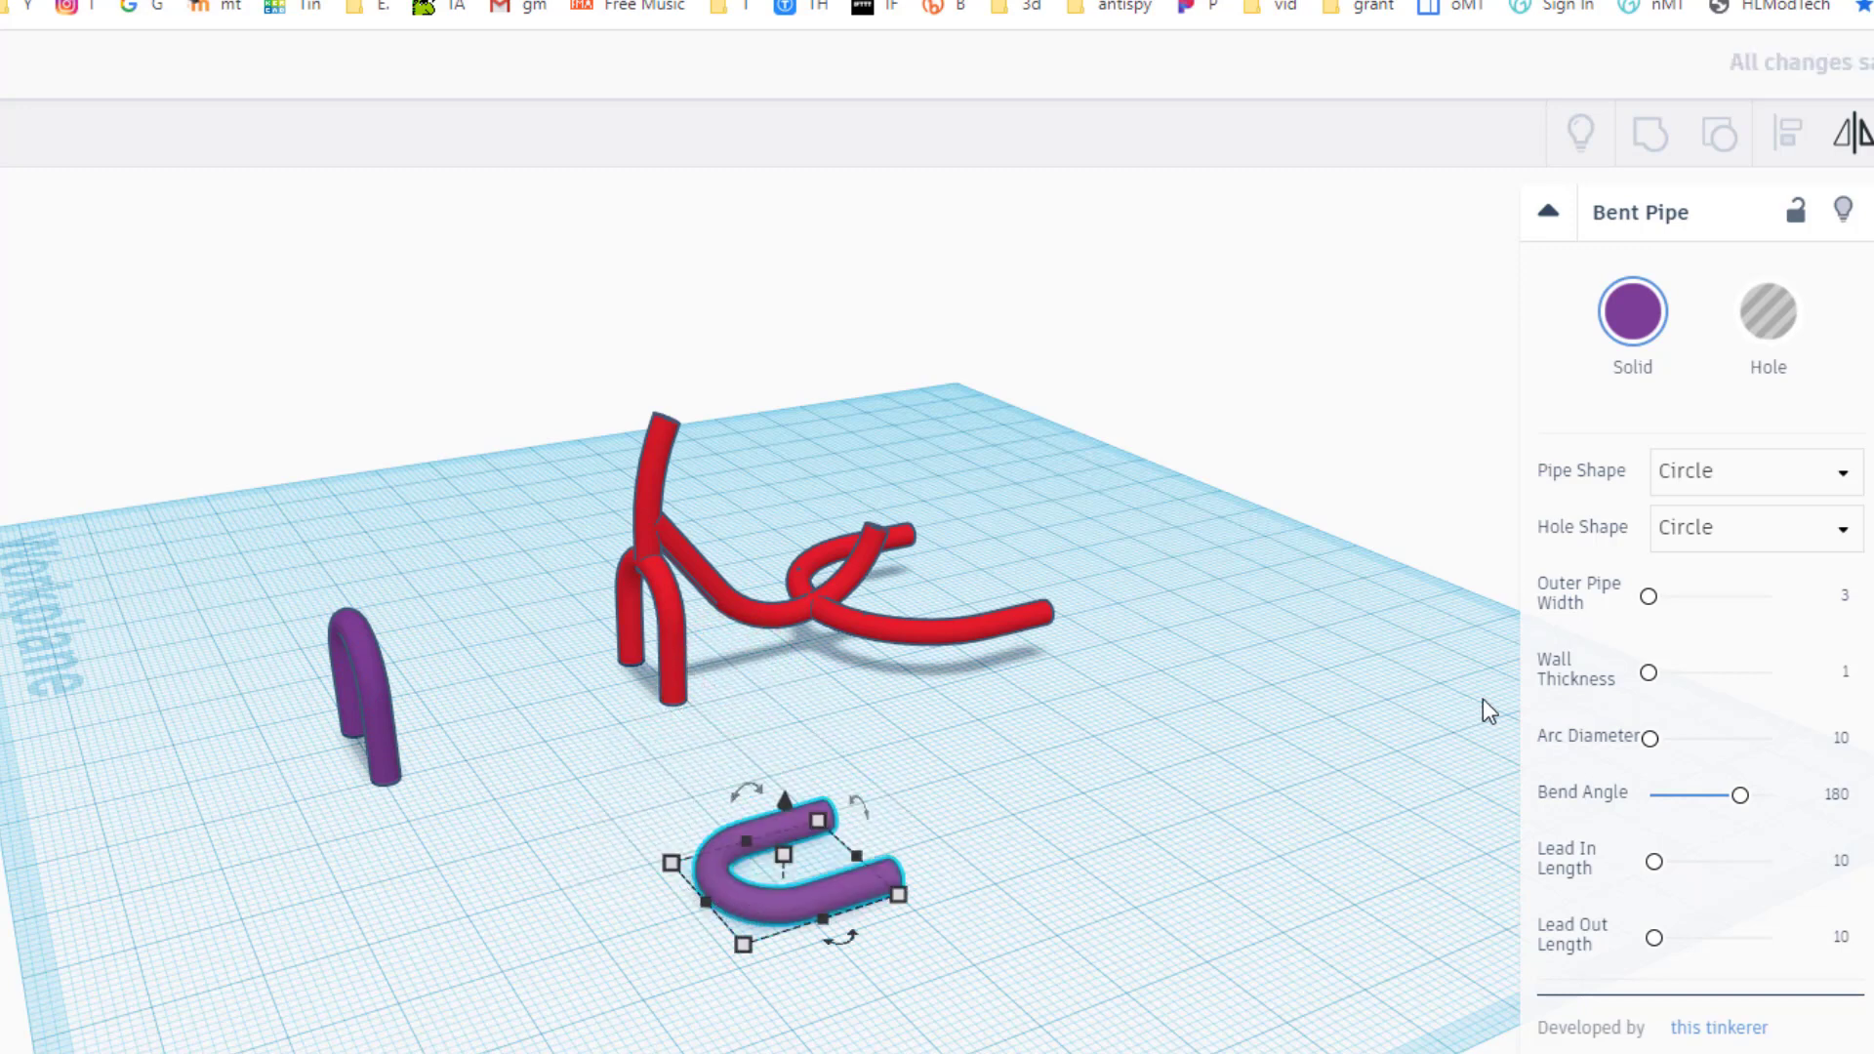
Set the new pipe's arc diameter to 30, bend angle 25, lead-in length 2 and lead-out length 15, and colour it light grey
left_click(1841, 742)
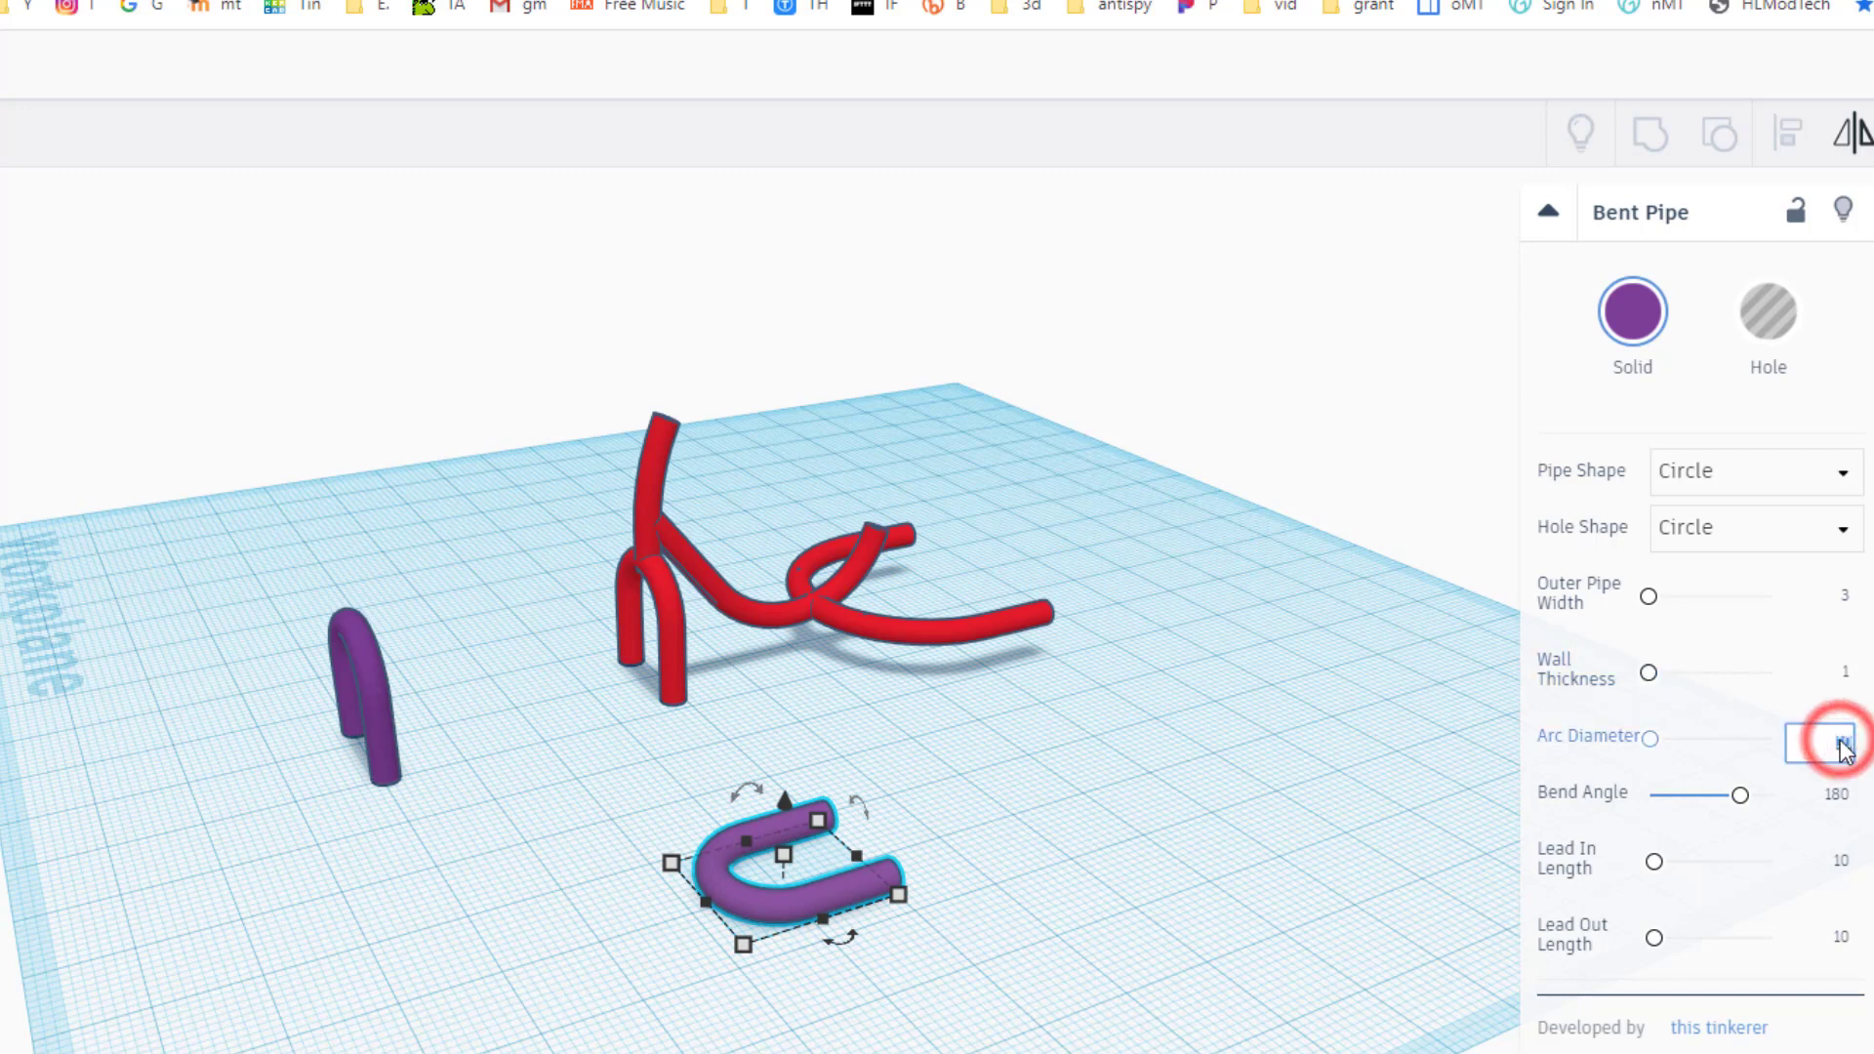
type("30")
key("Return")
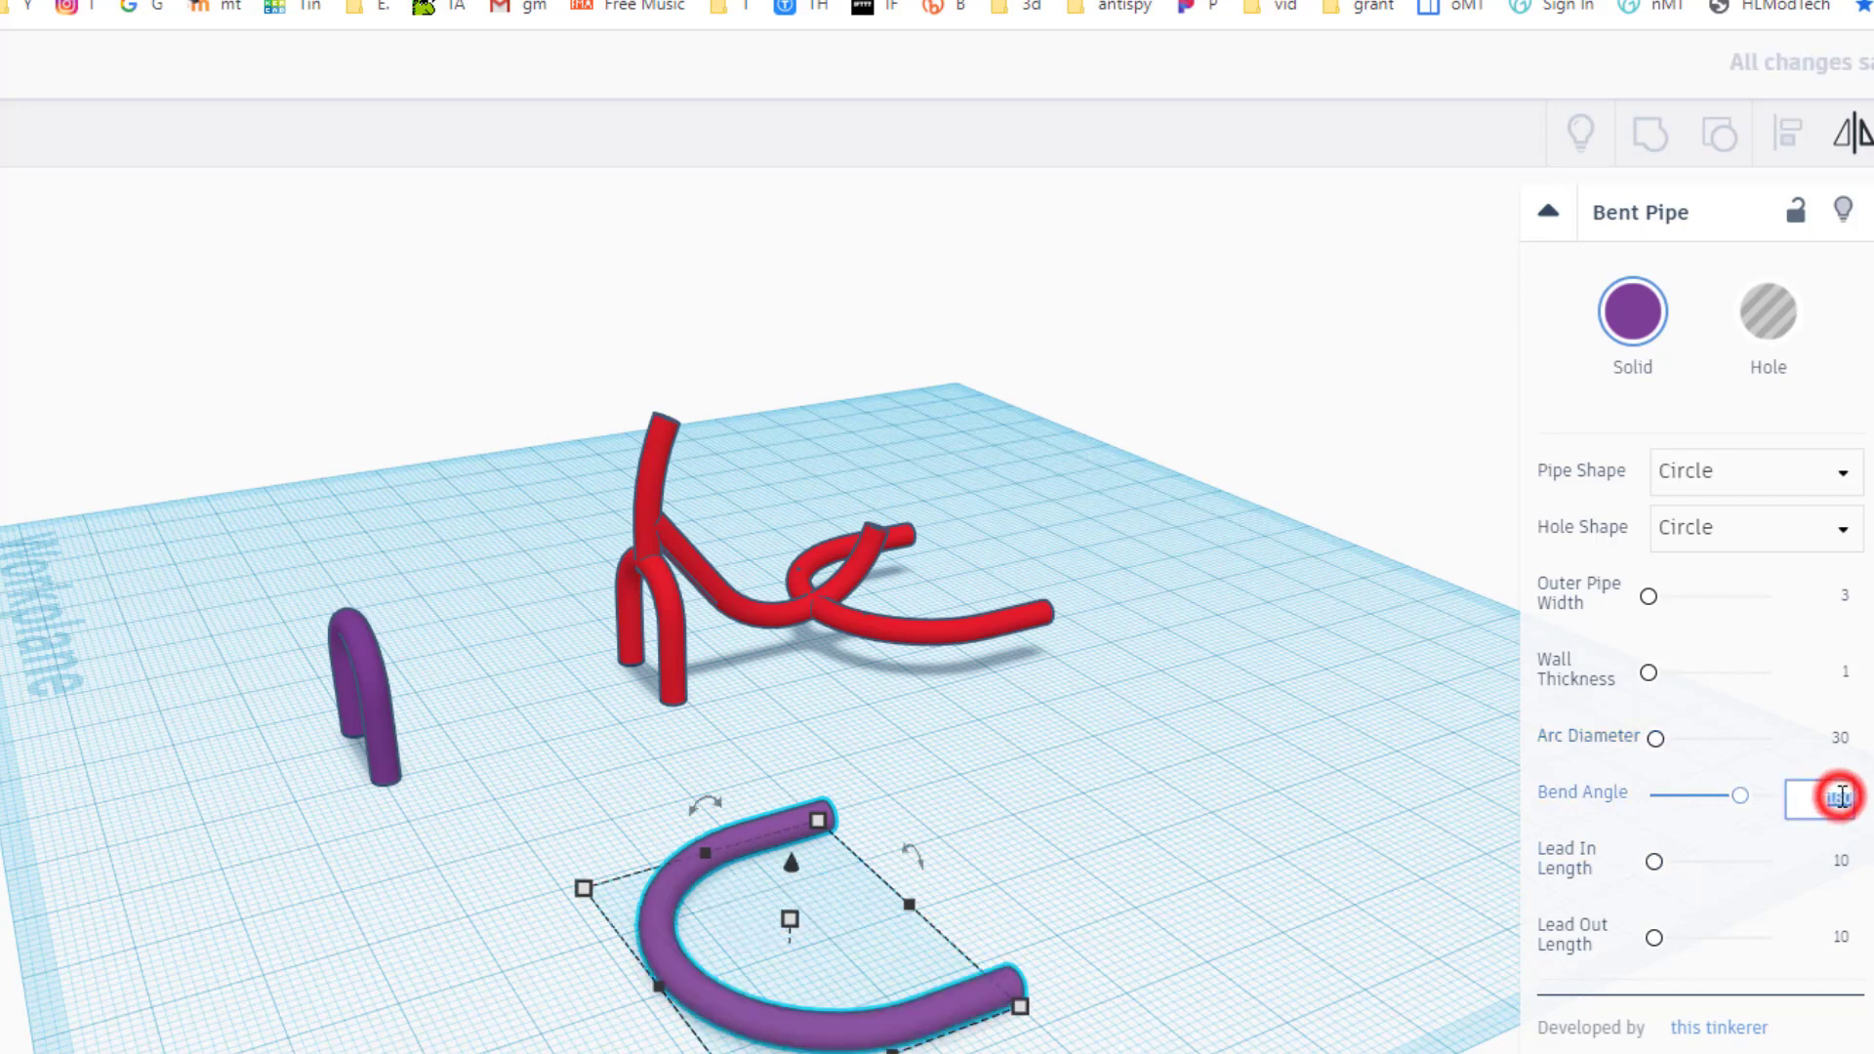
type("25")
key("Return")
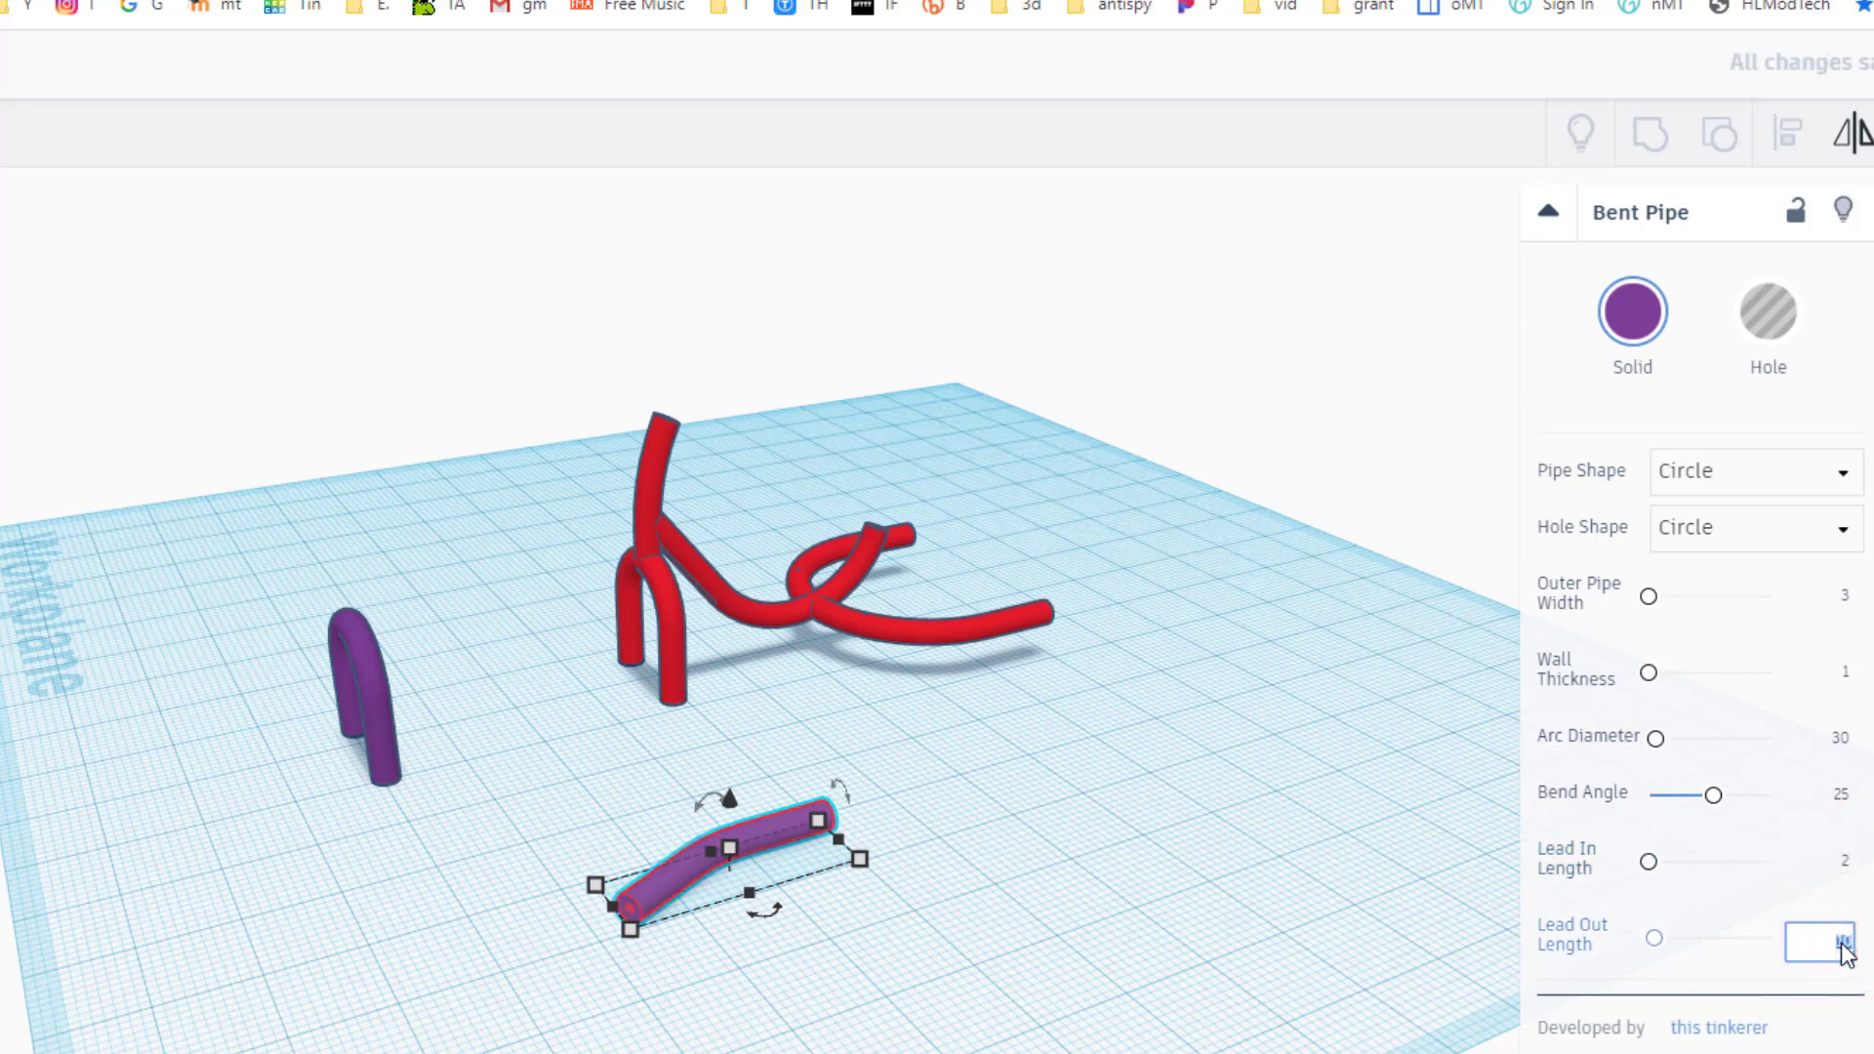
type("15")
key("Return")
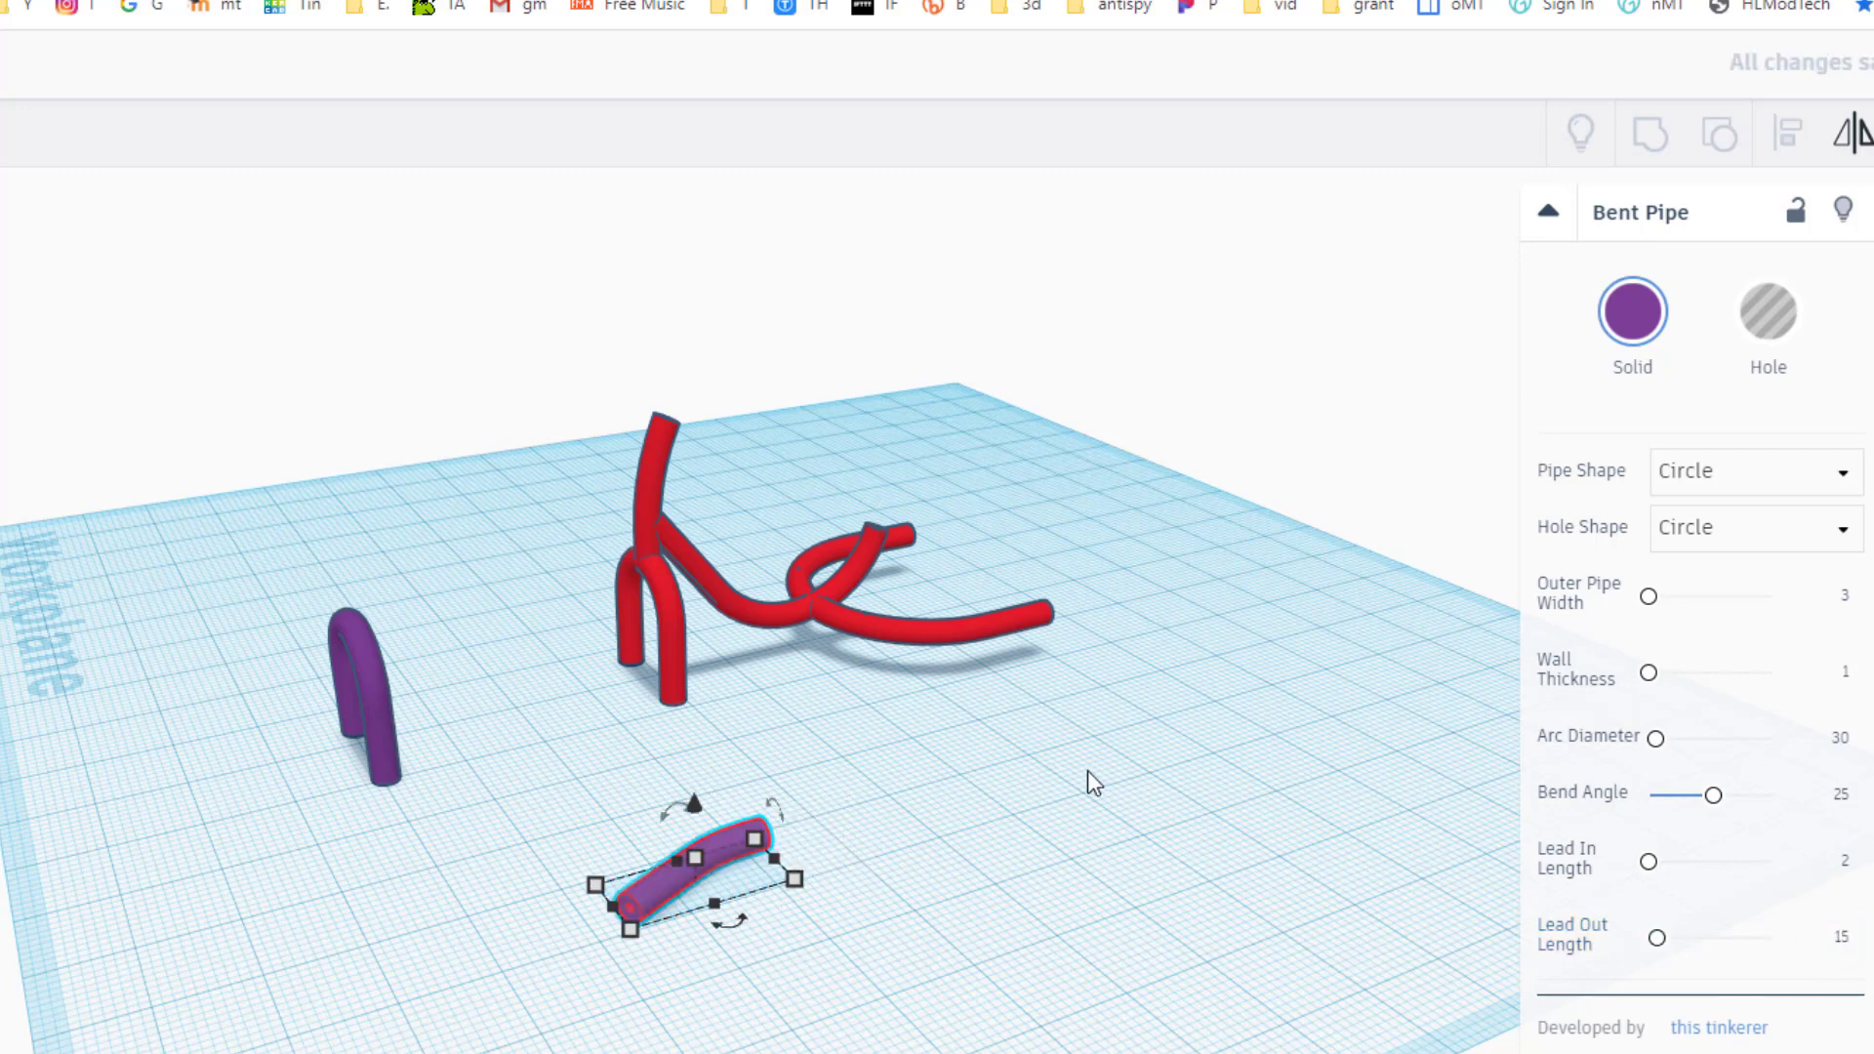
left_click(1632, 313)
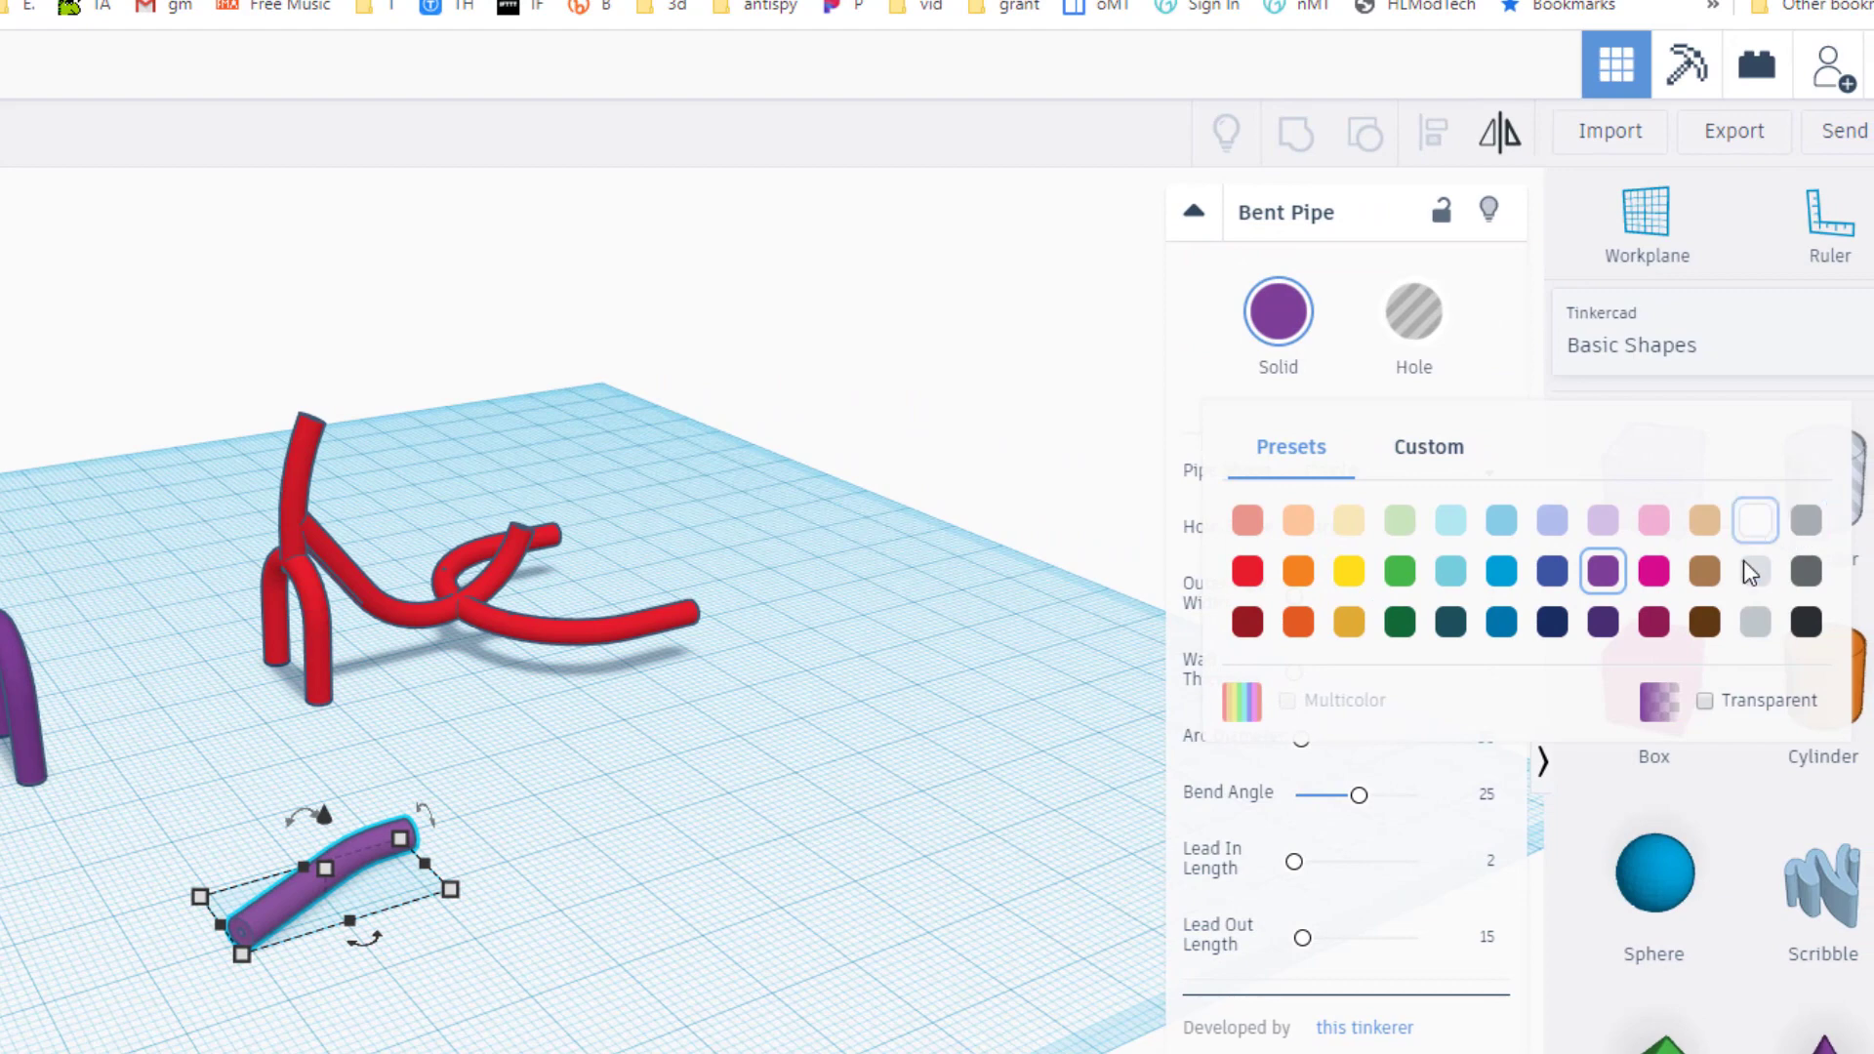
left_click(1757, 629)
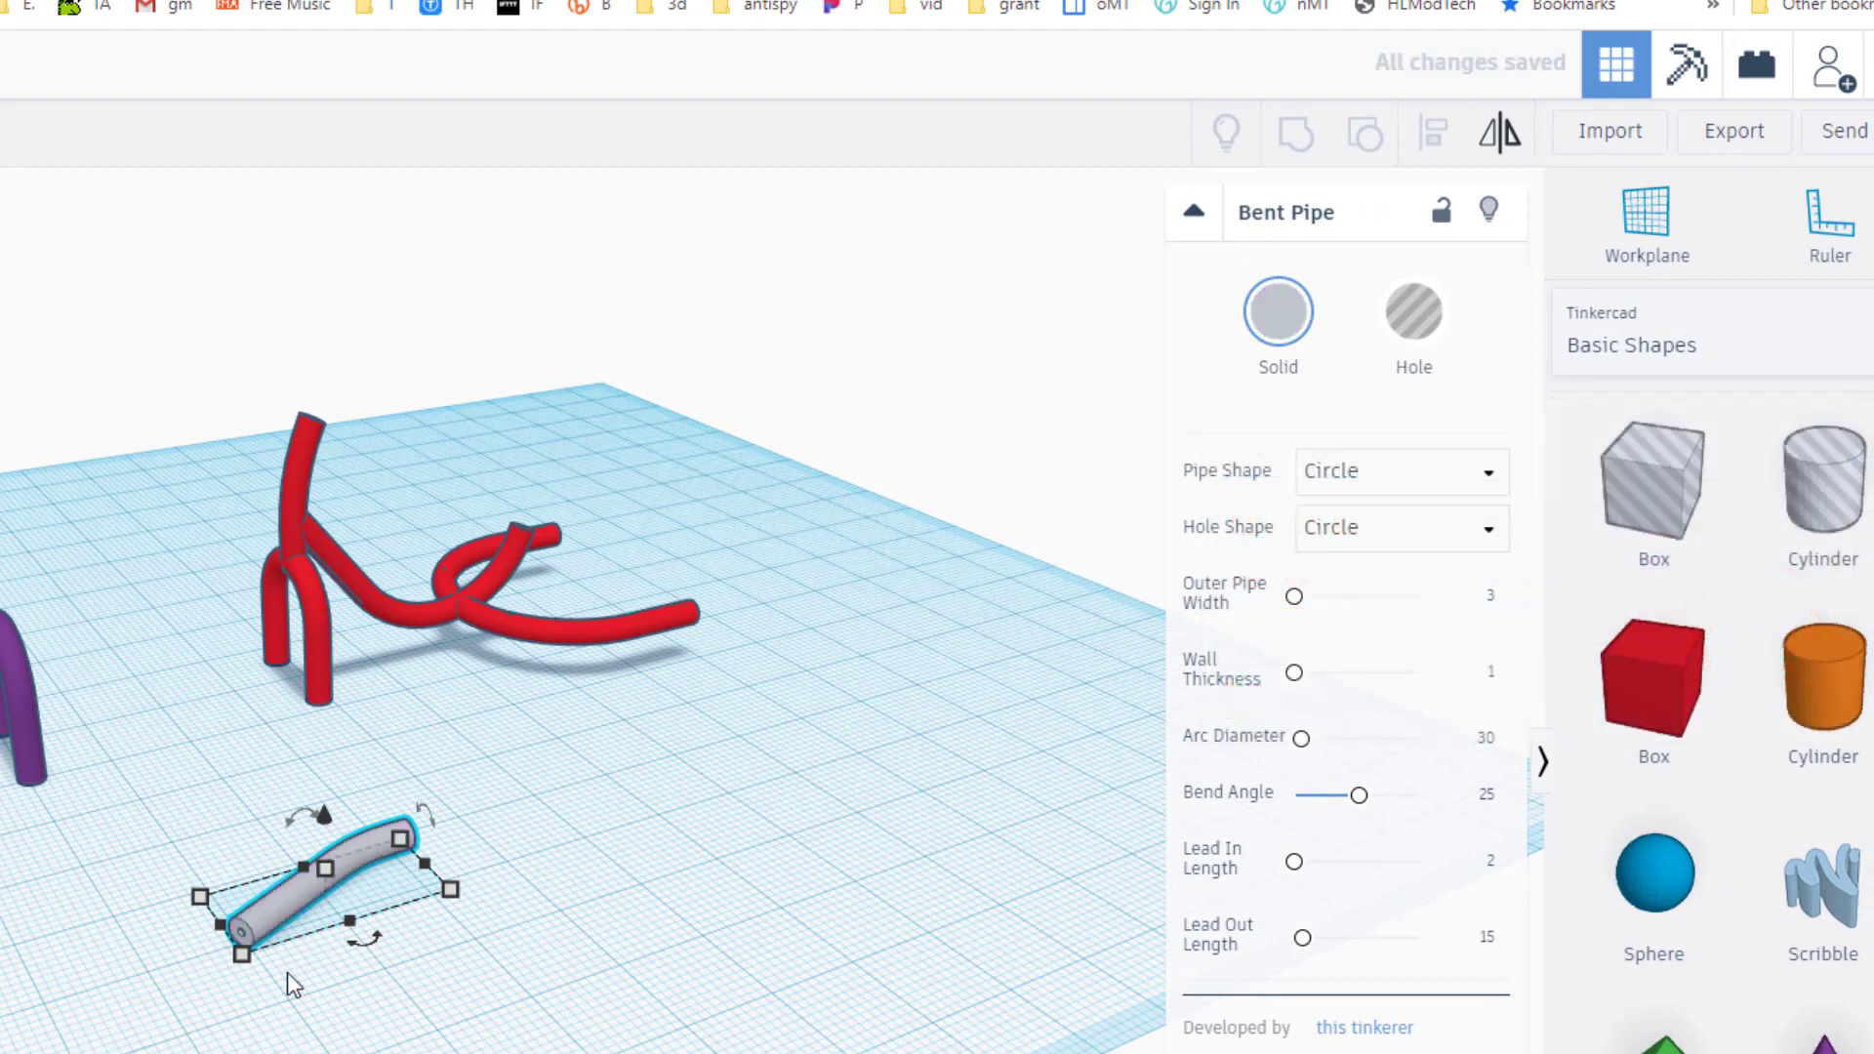
Place a workplane on the grey pipe's open end face and add a solid cylinder on it
scroll(293, 996, "up", 1)
right_click_drag(294, 1013, 115, 561)
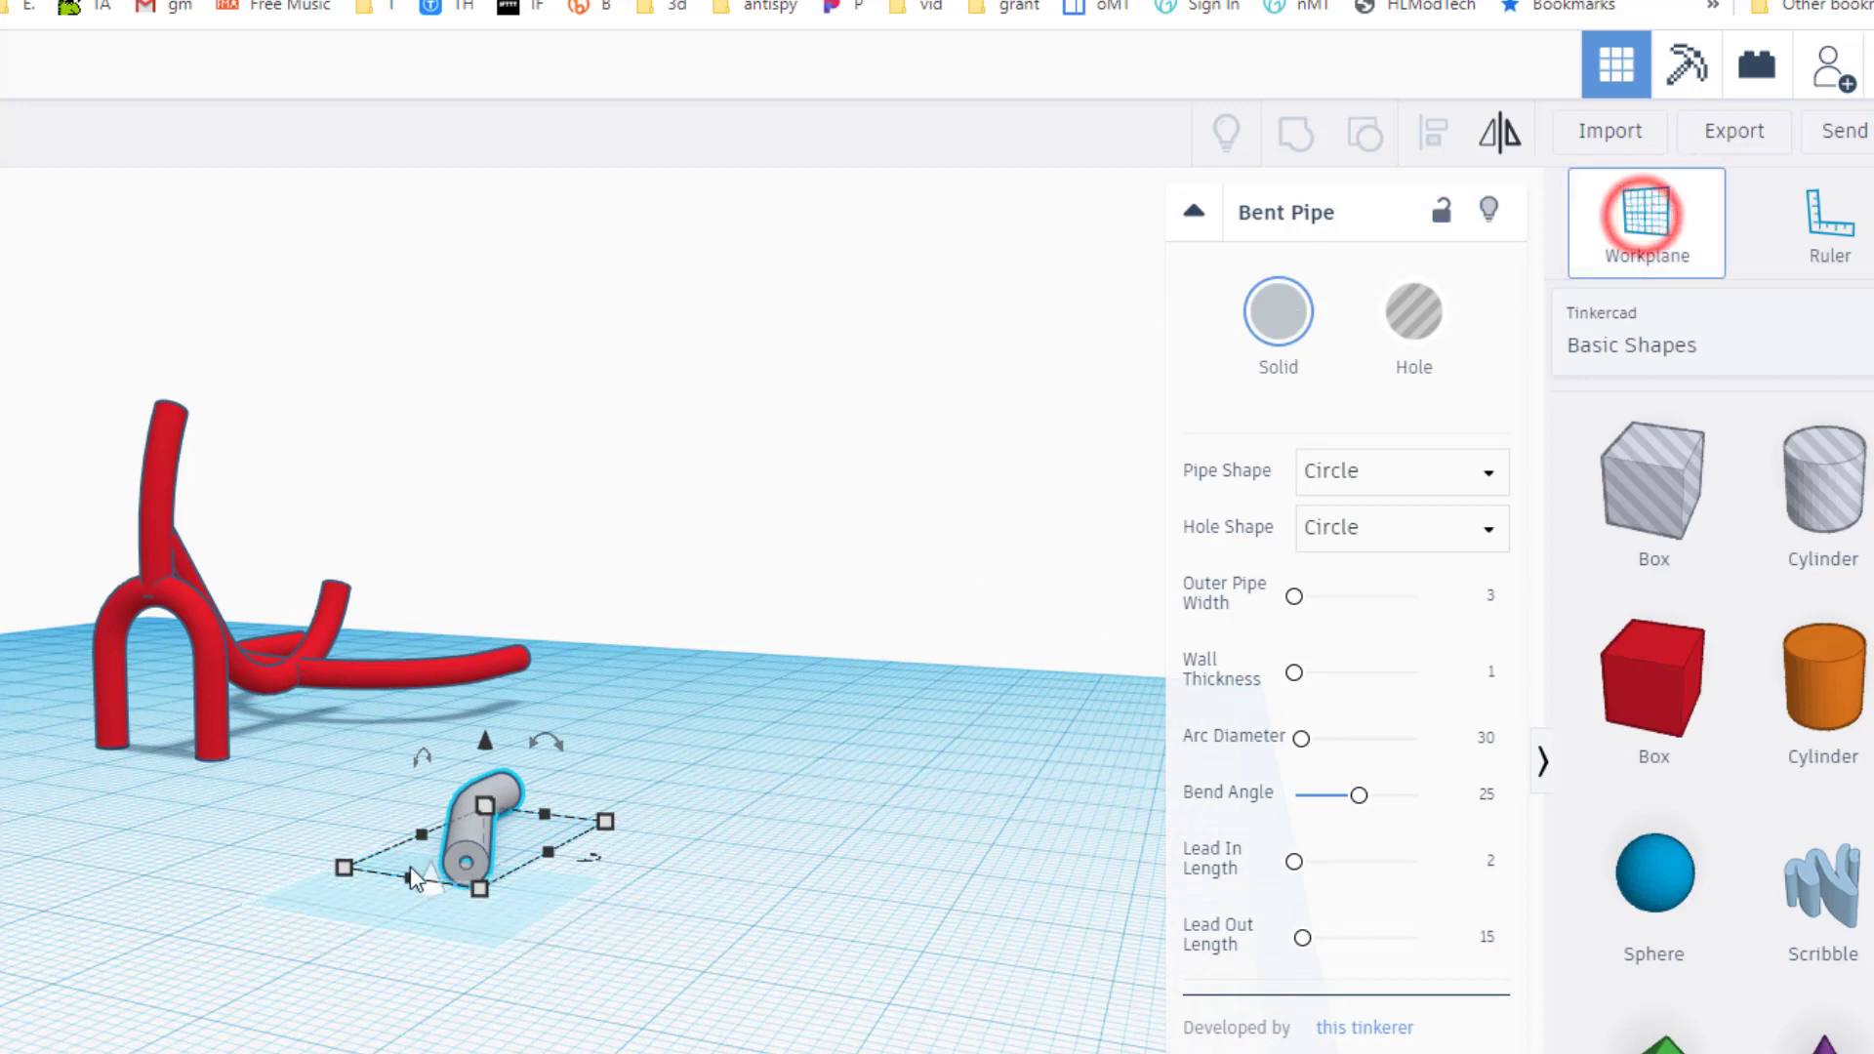
left_click(467, 854)
left_click_drag(1767, 698, 434, 811)
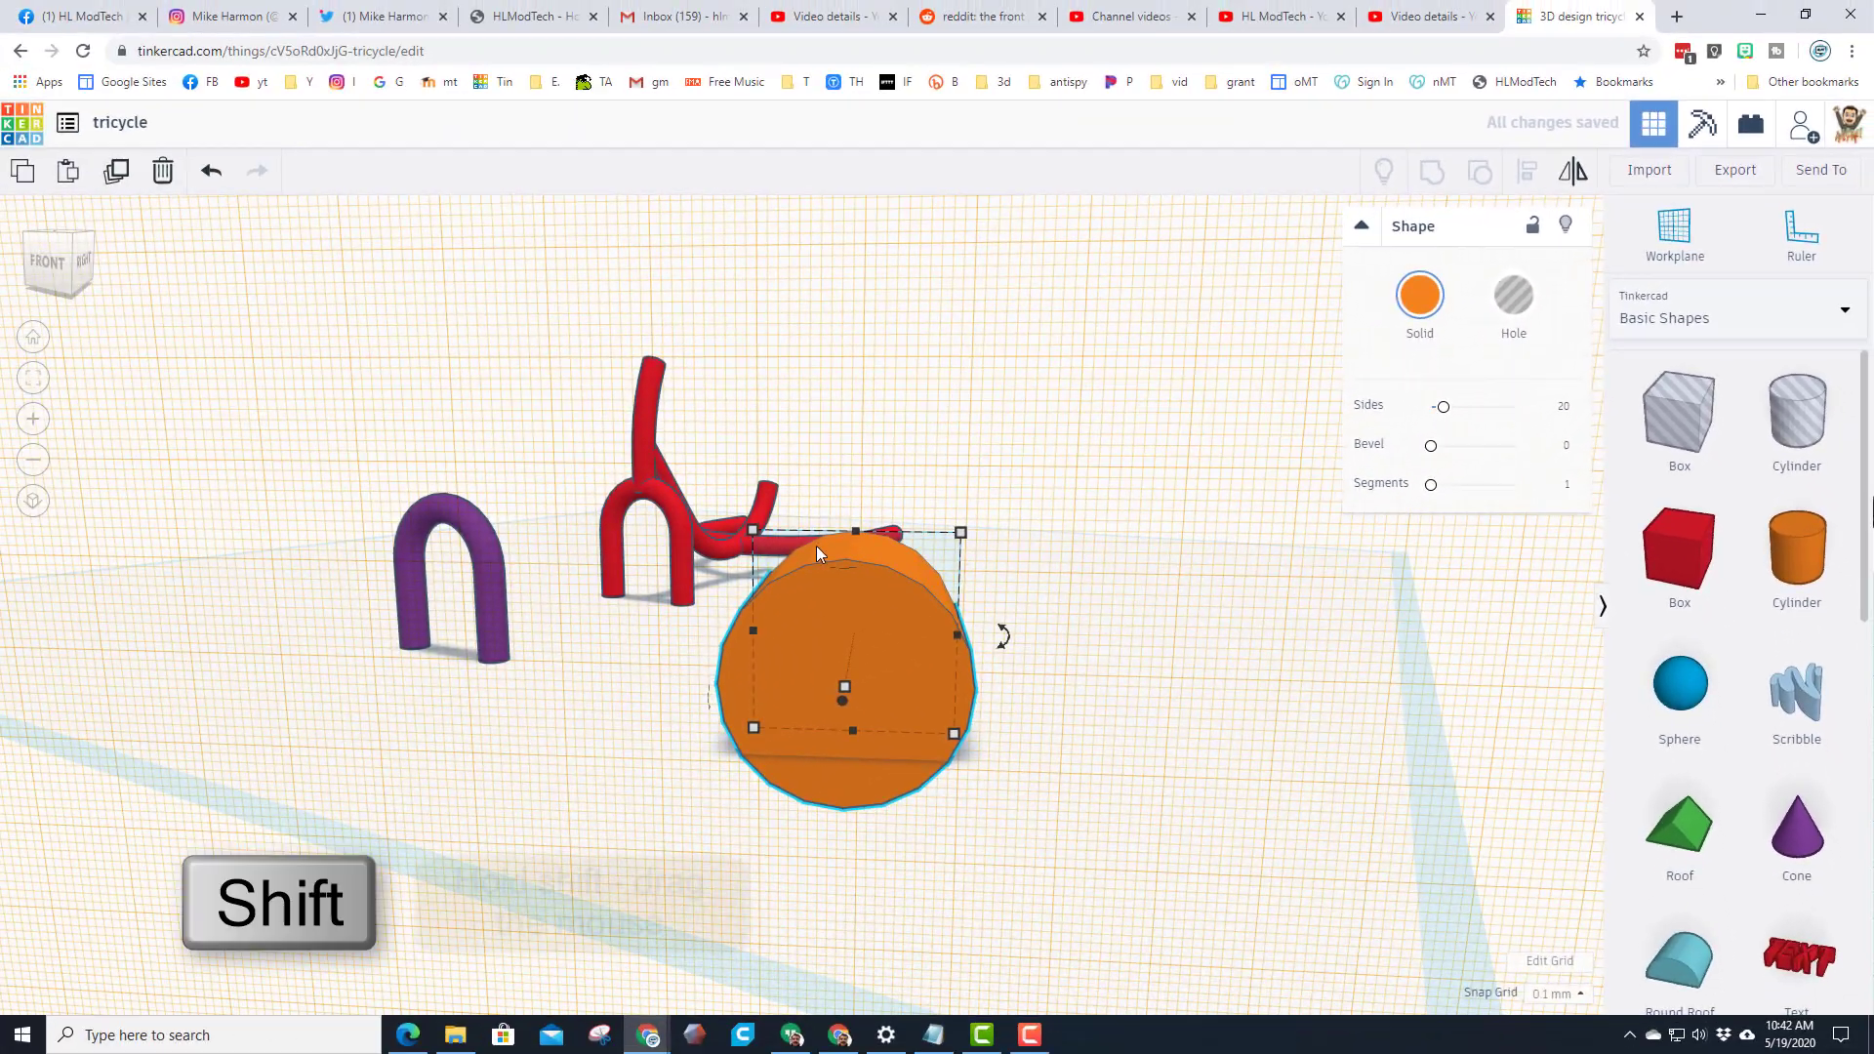
Scale the cylinder proportionally to 4 mm wide and 4 mm deep
left_click_drag(751, 533, 817, 595, "shift")
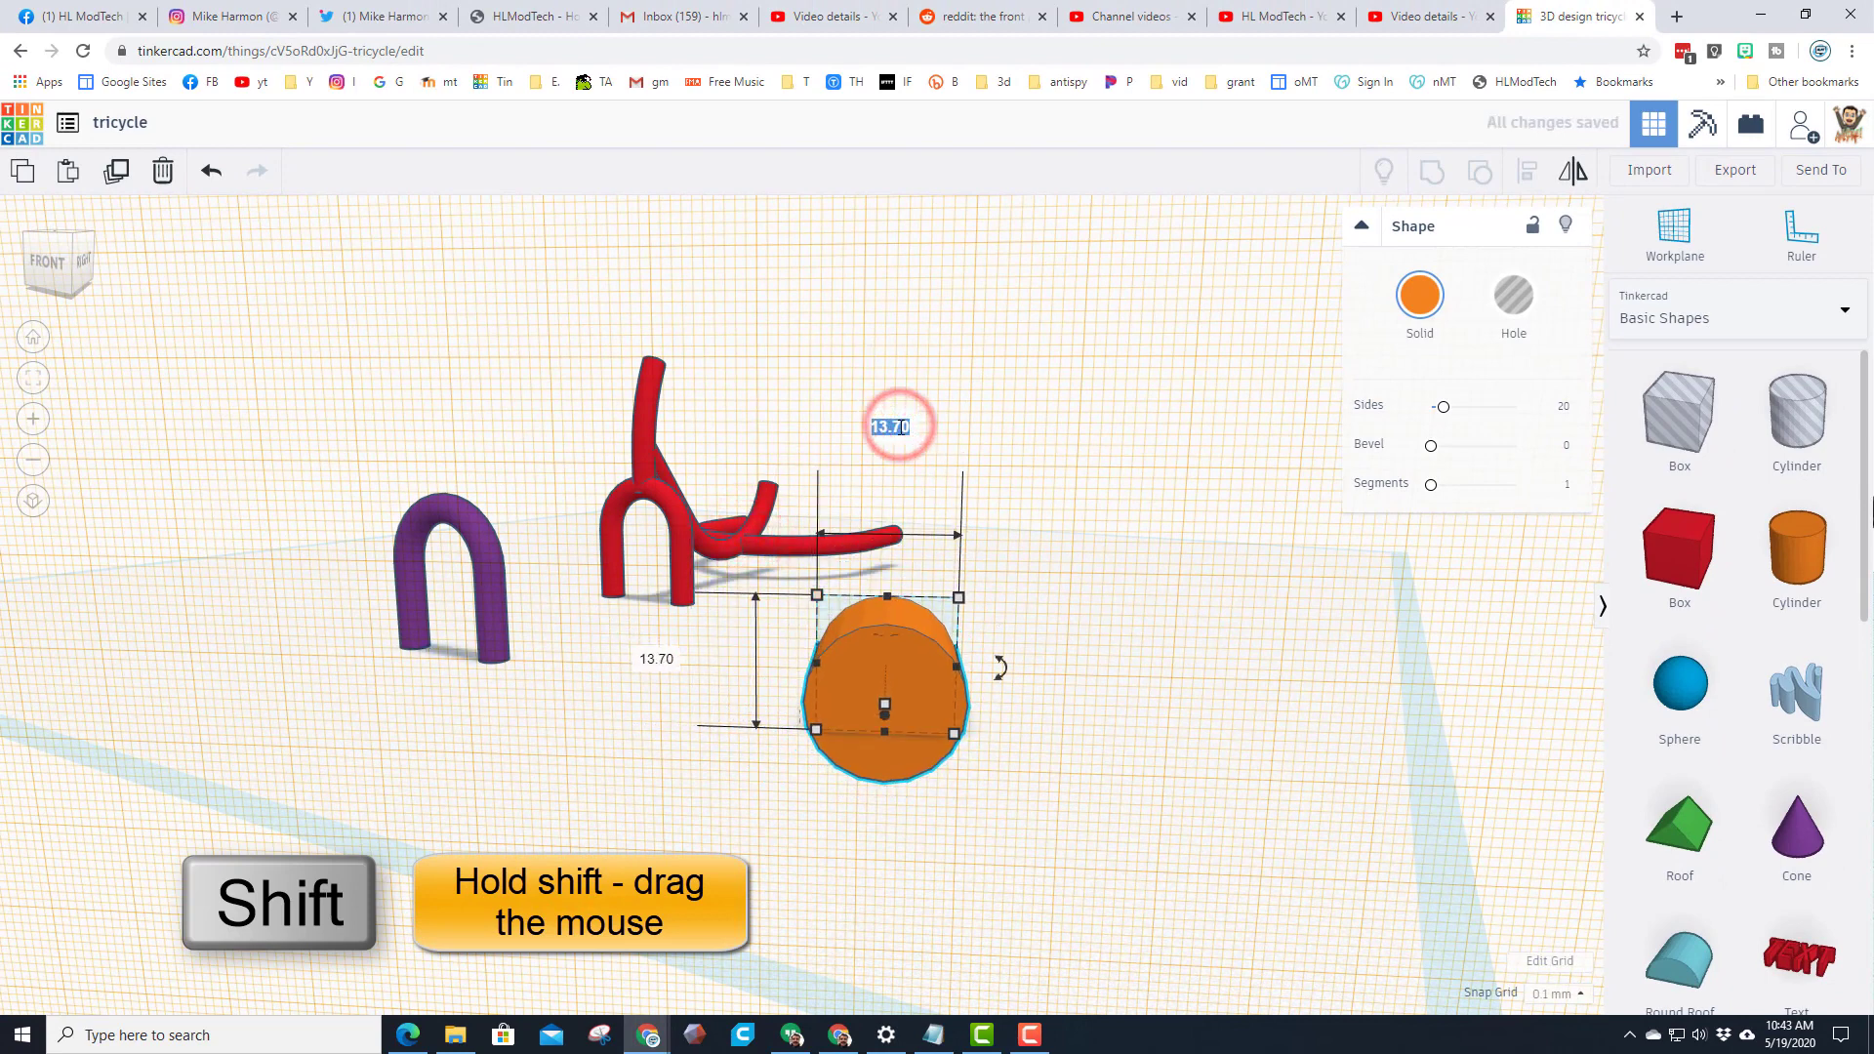
left_click(900, 427)
type("4")
key("Return")
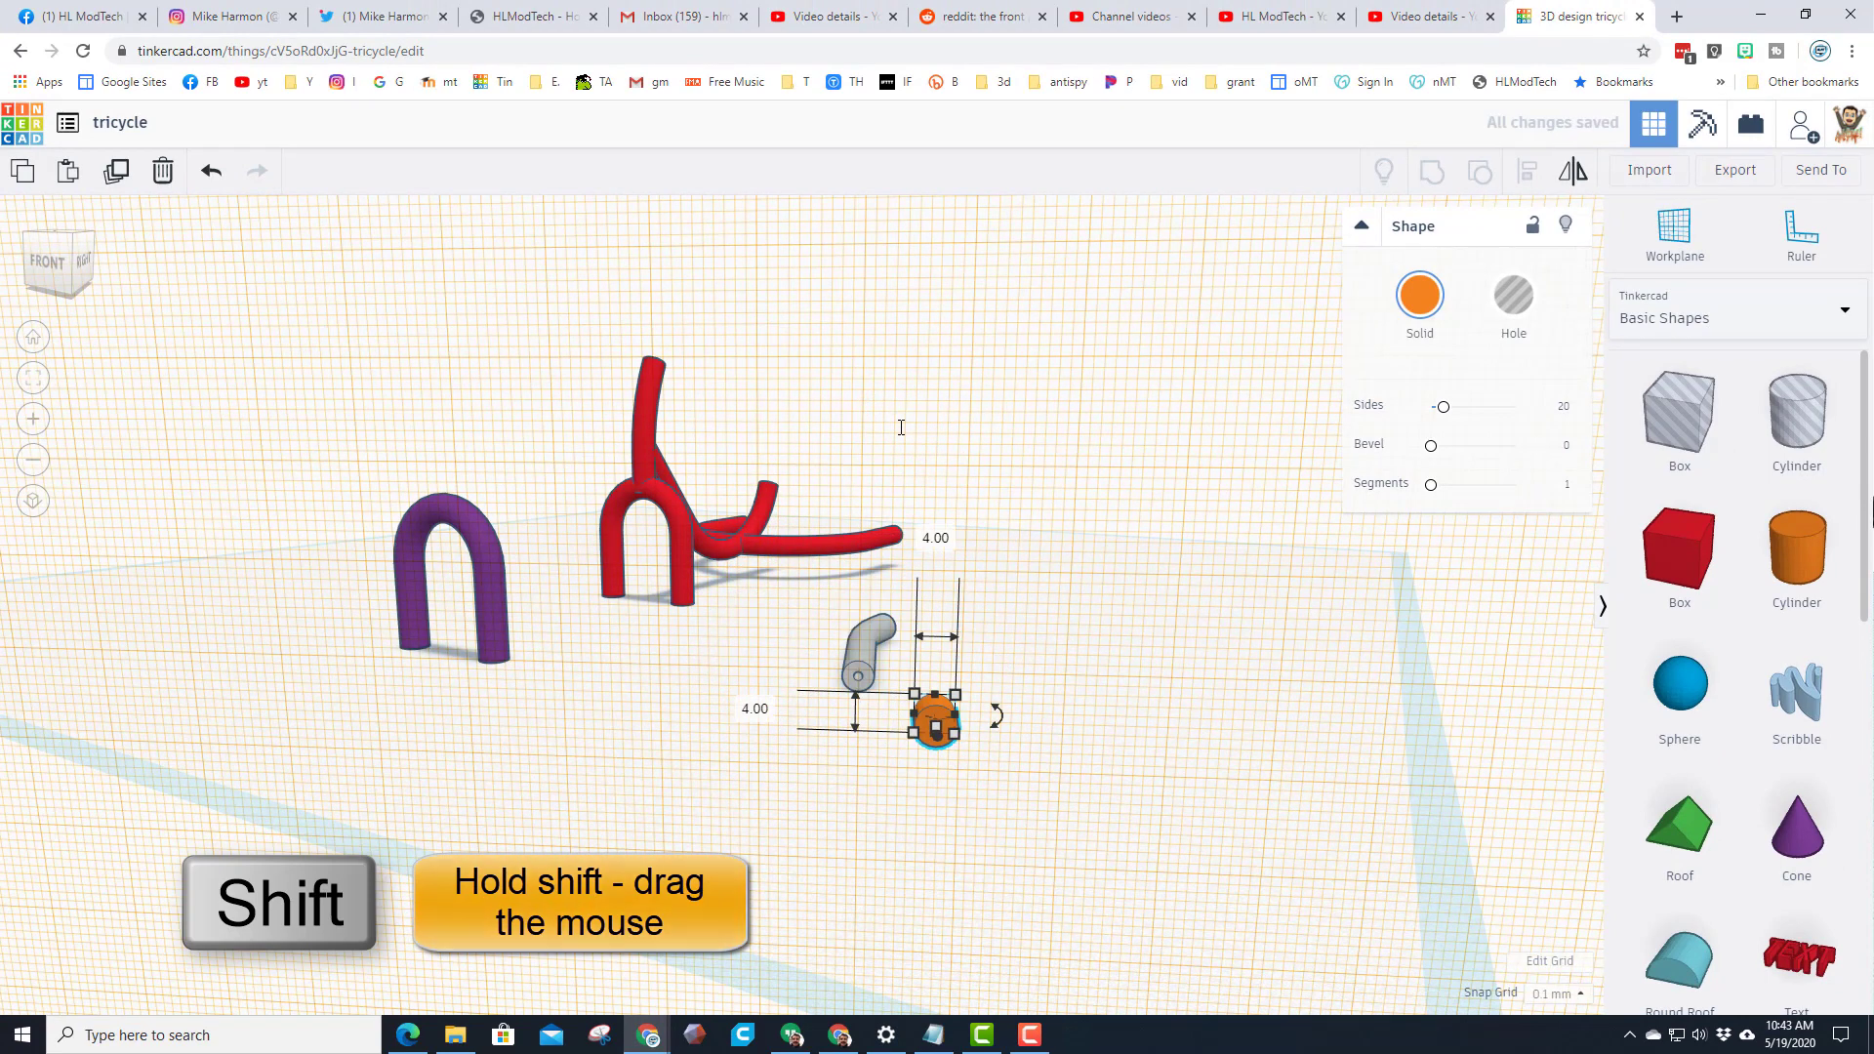
Set the snap grid to 1.0 mm and nudge the cylinder over the end of the grey pipe
left_click(1545, 995)
left_click(1560, 902)
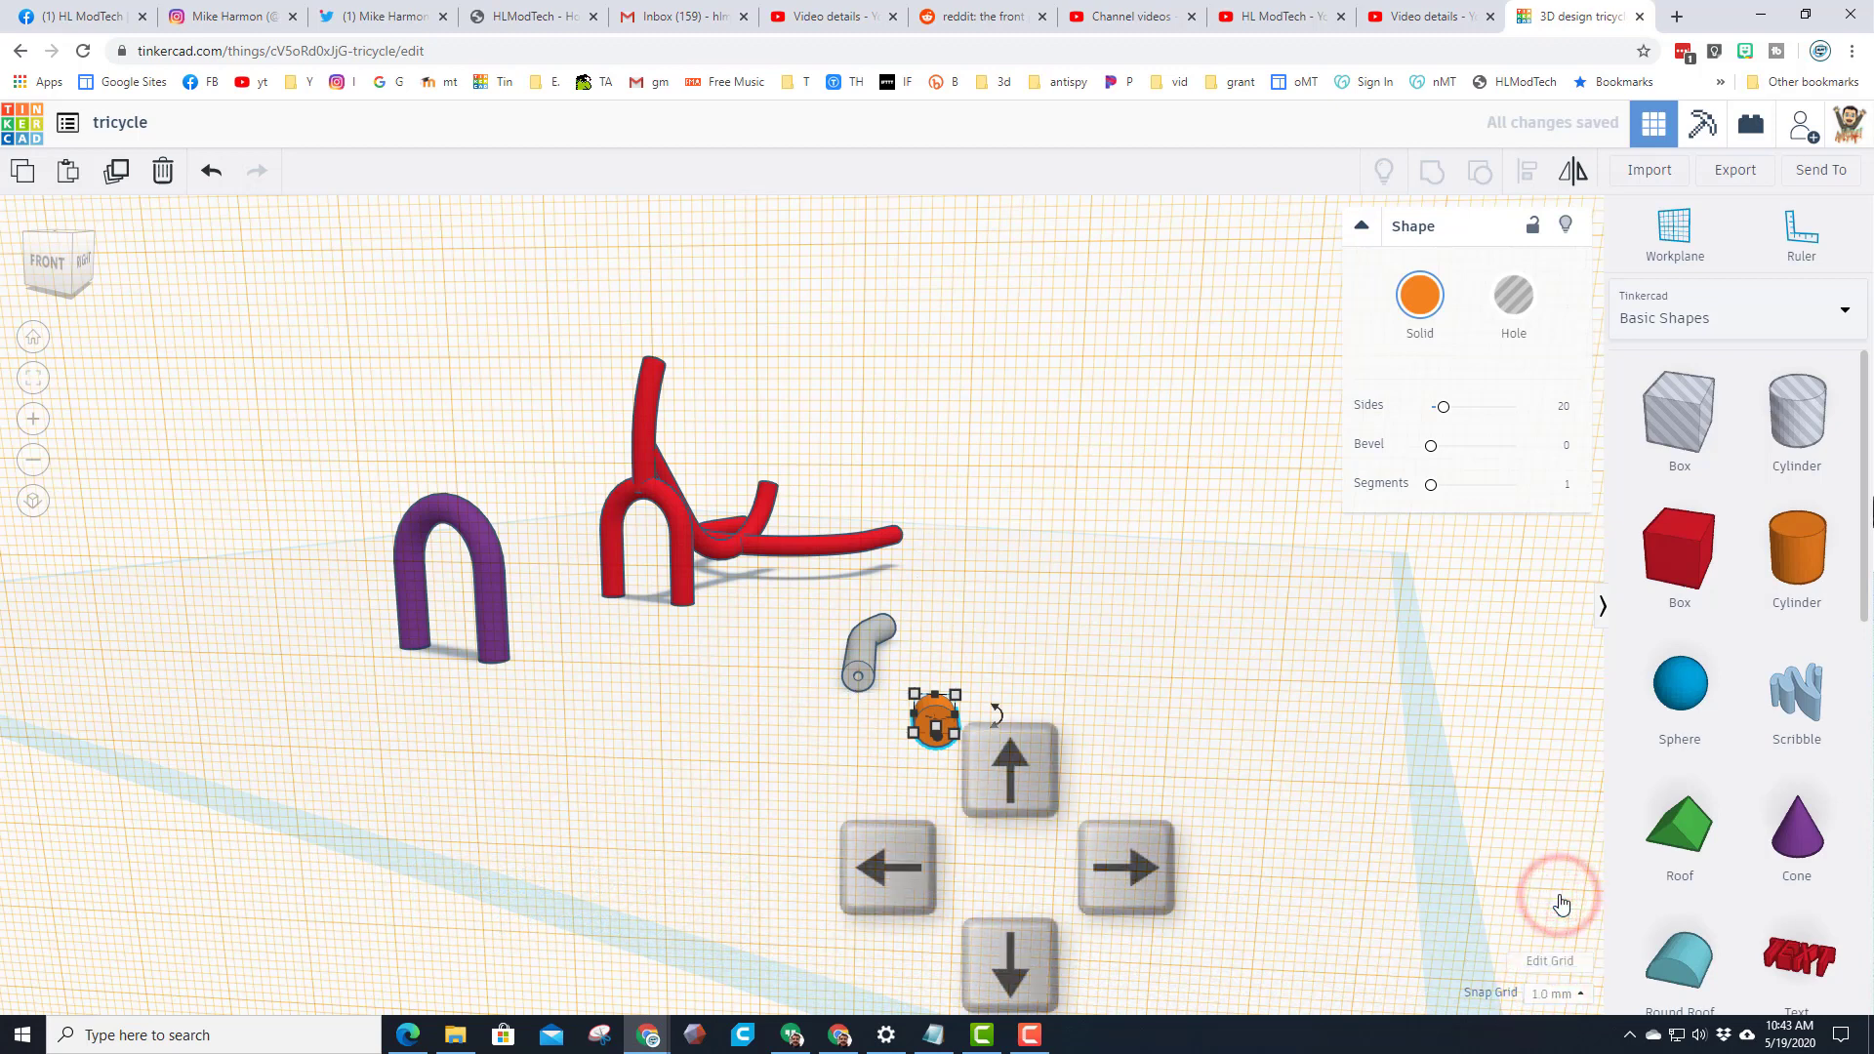
key("Up")
key("Up")
key("Up")
key("Up")
key("Up")
key("Left")
key("Left")
key("Left")
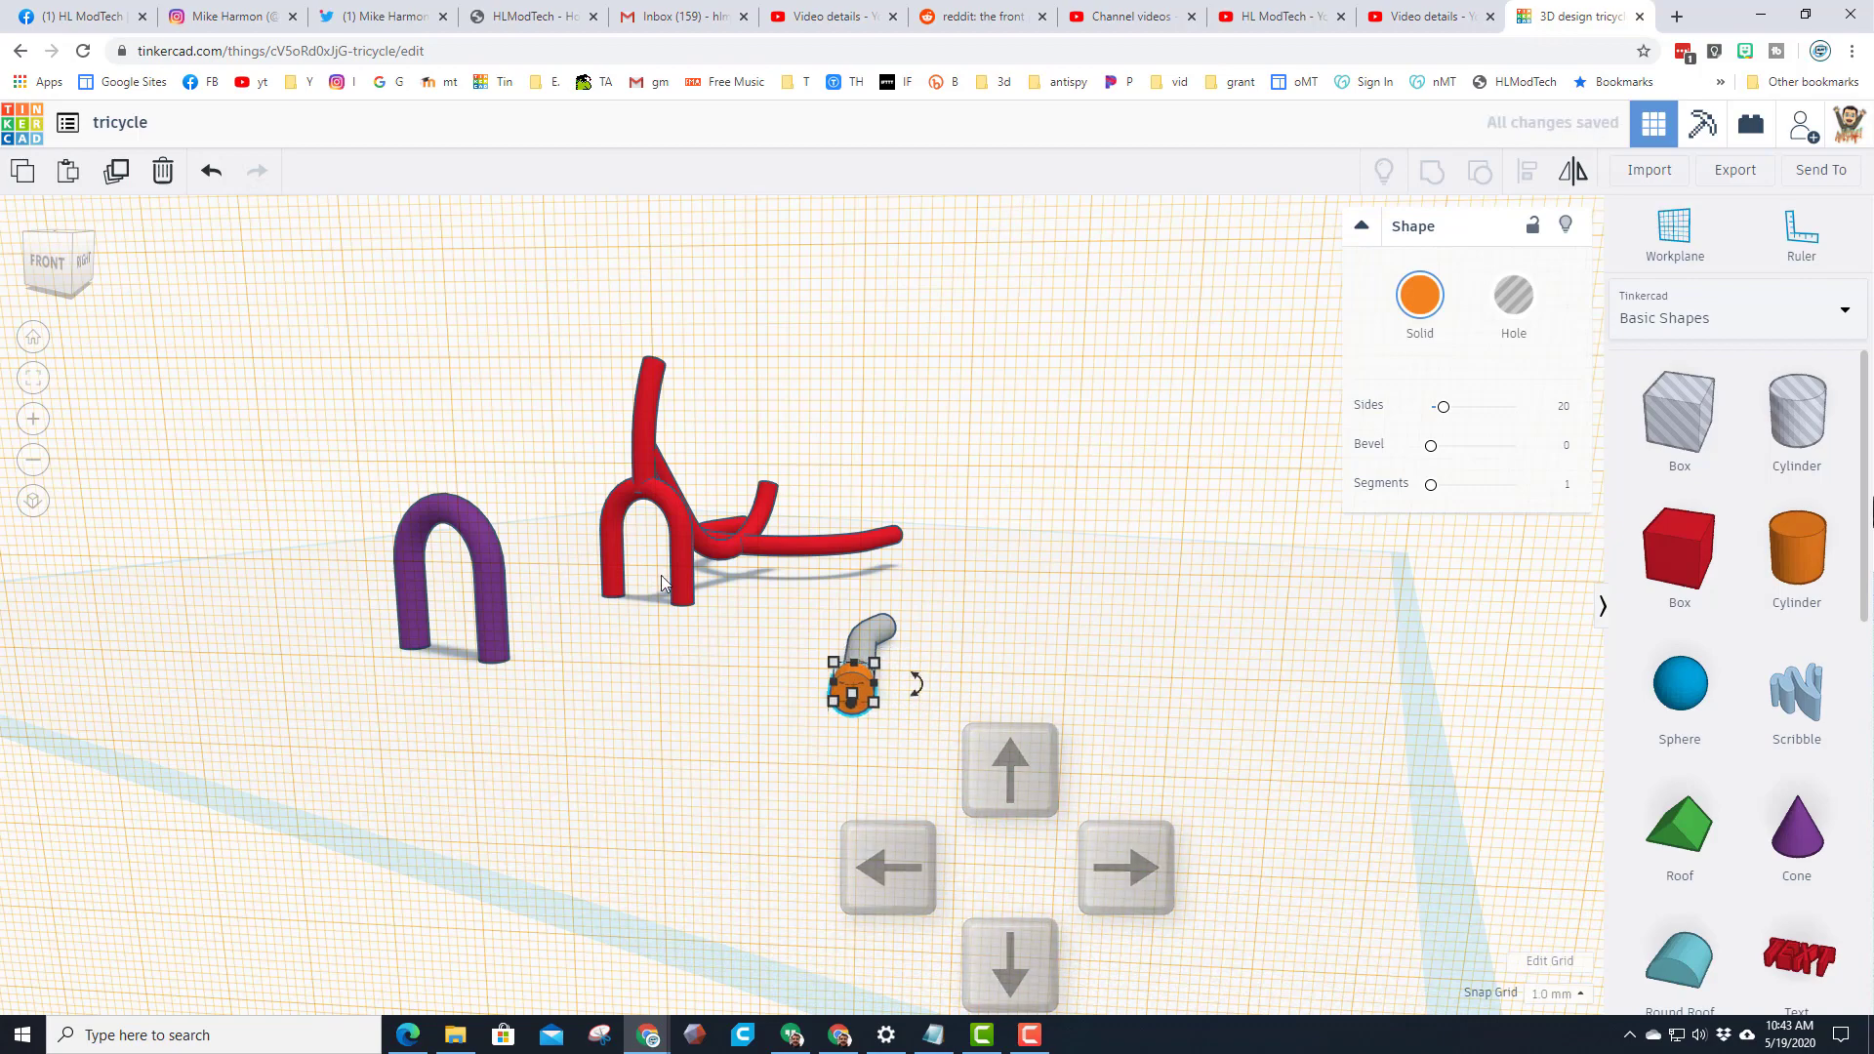
Set the snap grid to 0.1 mm and nudge the cylinder up until it is centred on the pipe's axis
left_click(33, 378)
right_click_drag(1046, 724, 568, 719)
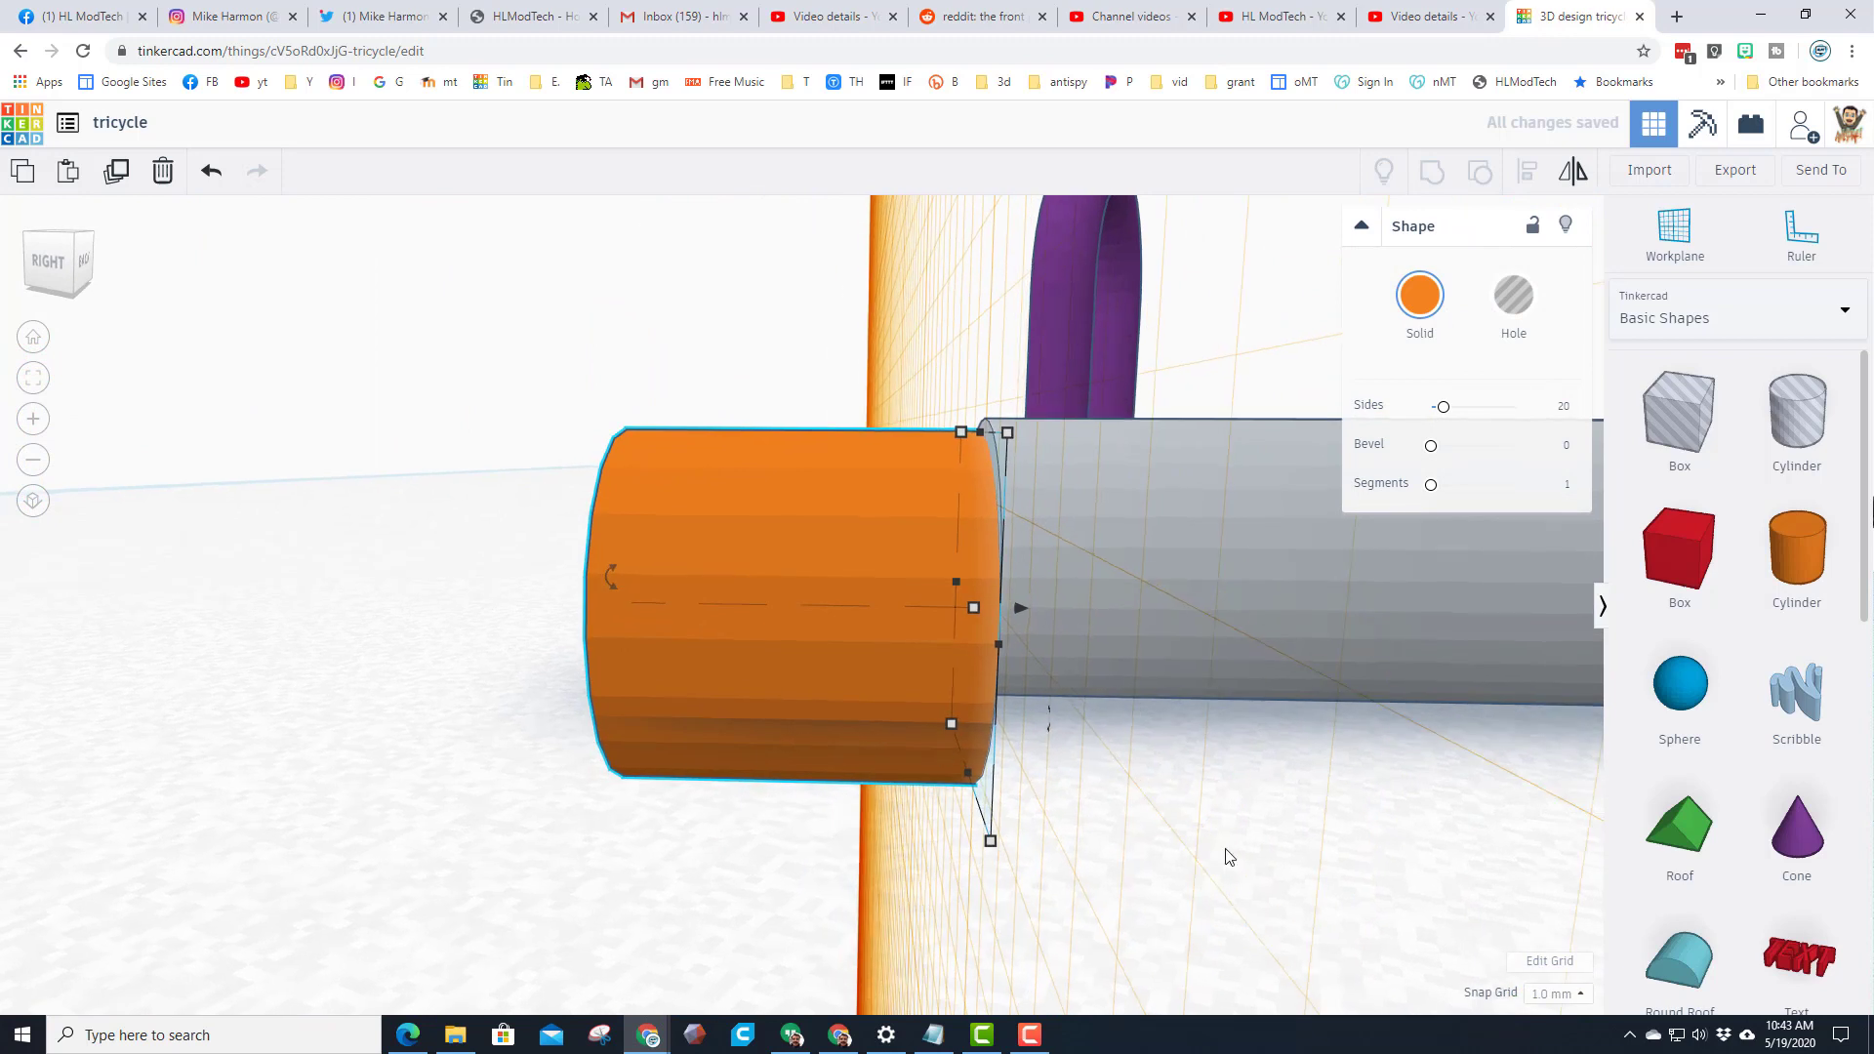
left_click(1560, 823)
key("Up")
key("Up")
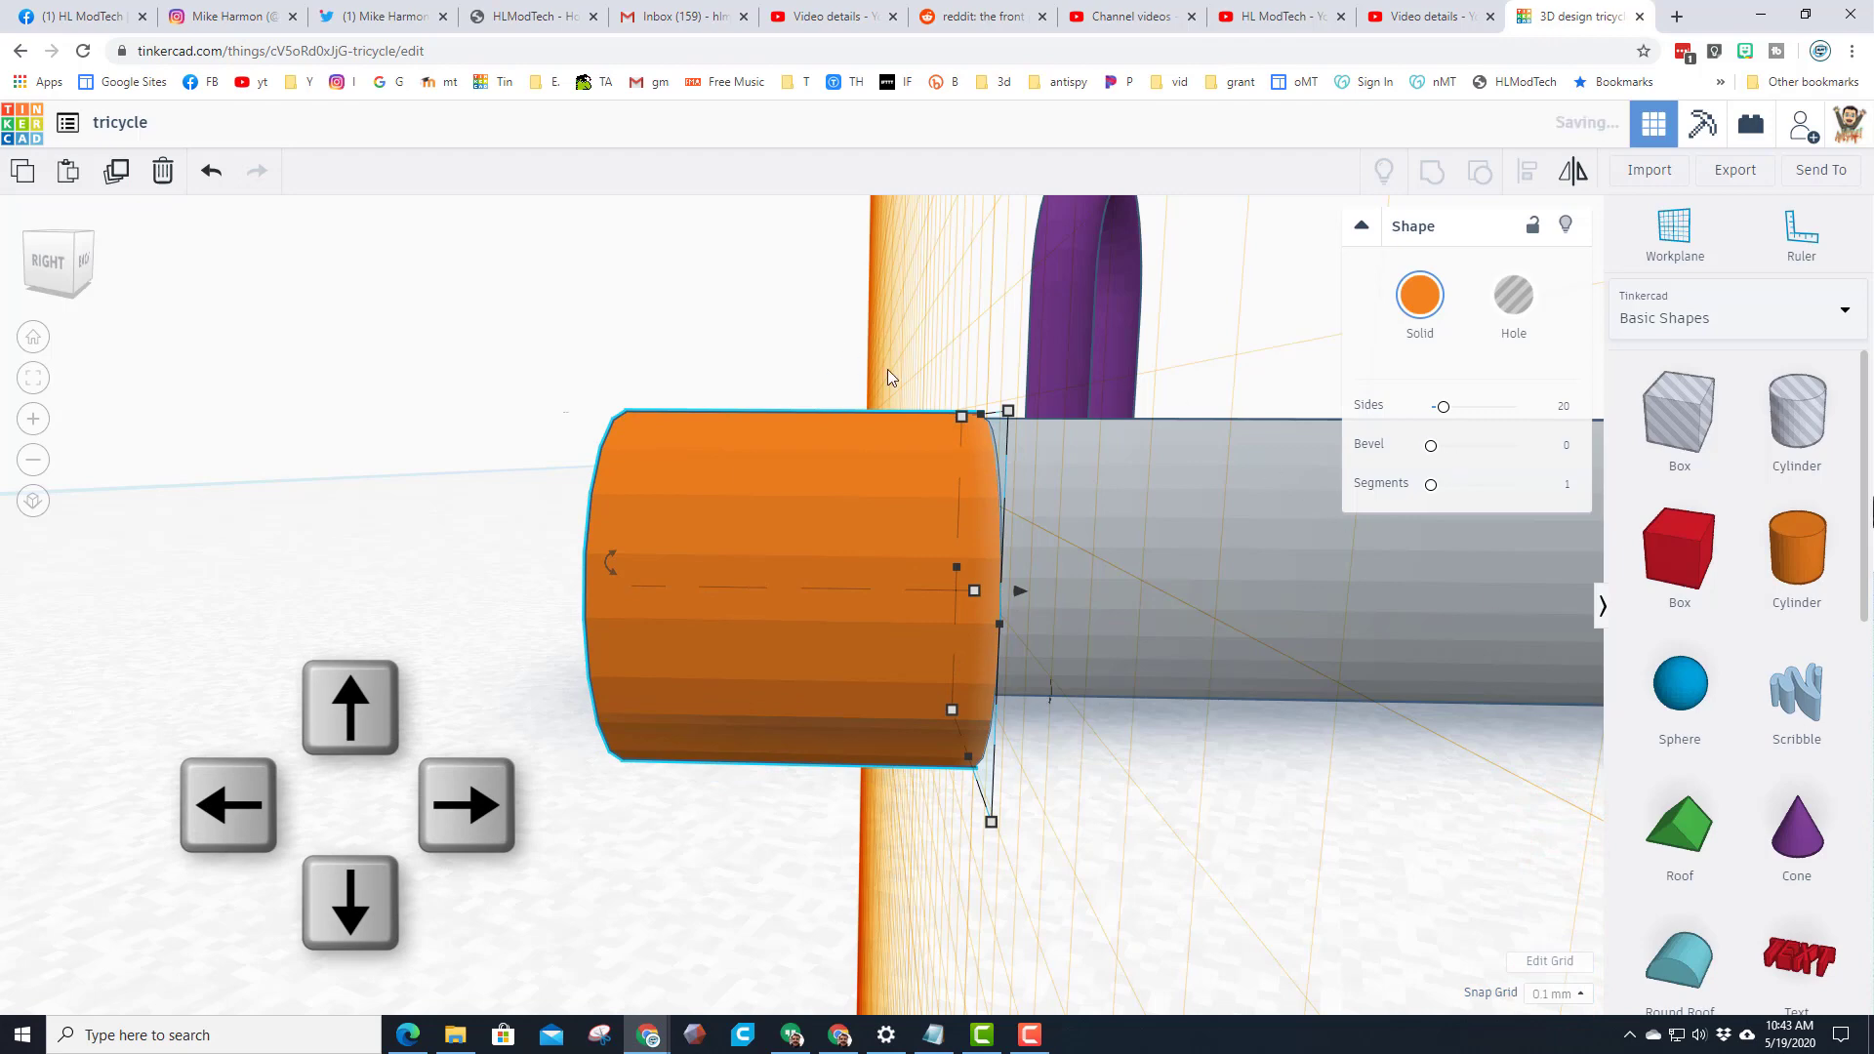
key("ctrl+Up")
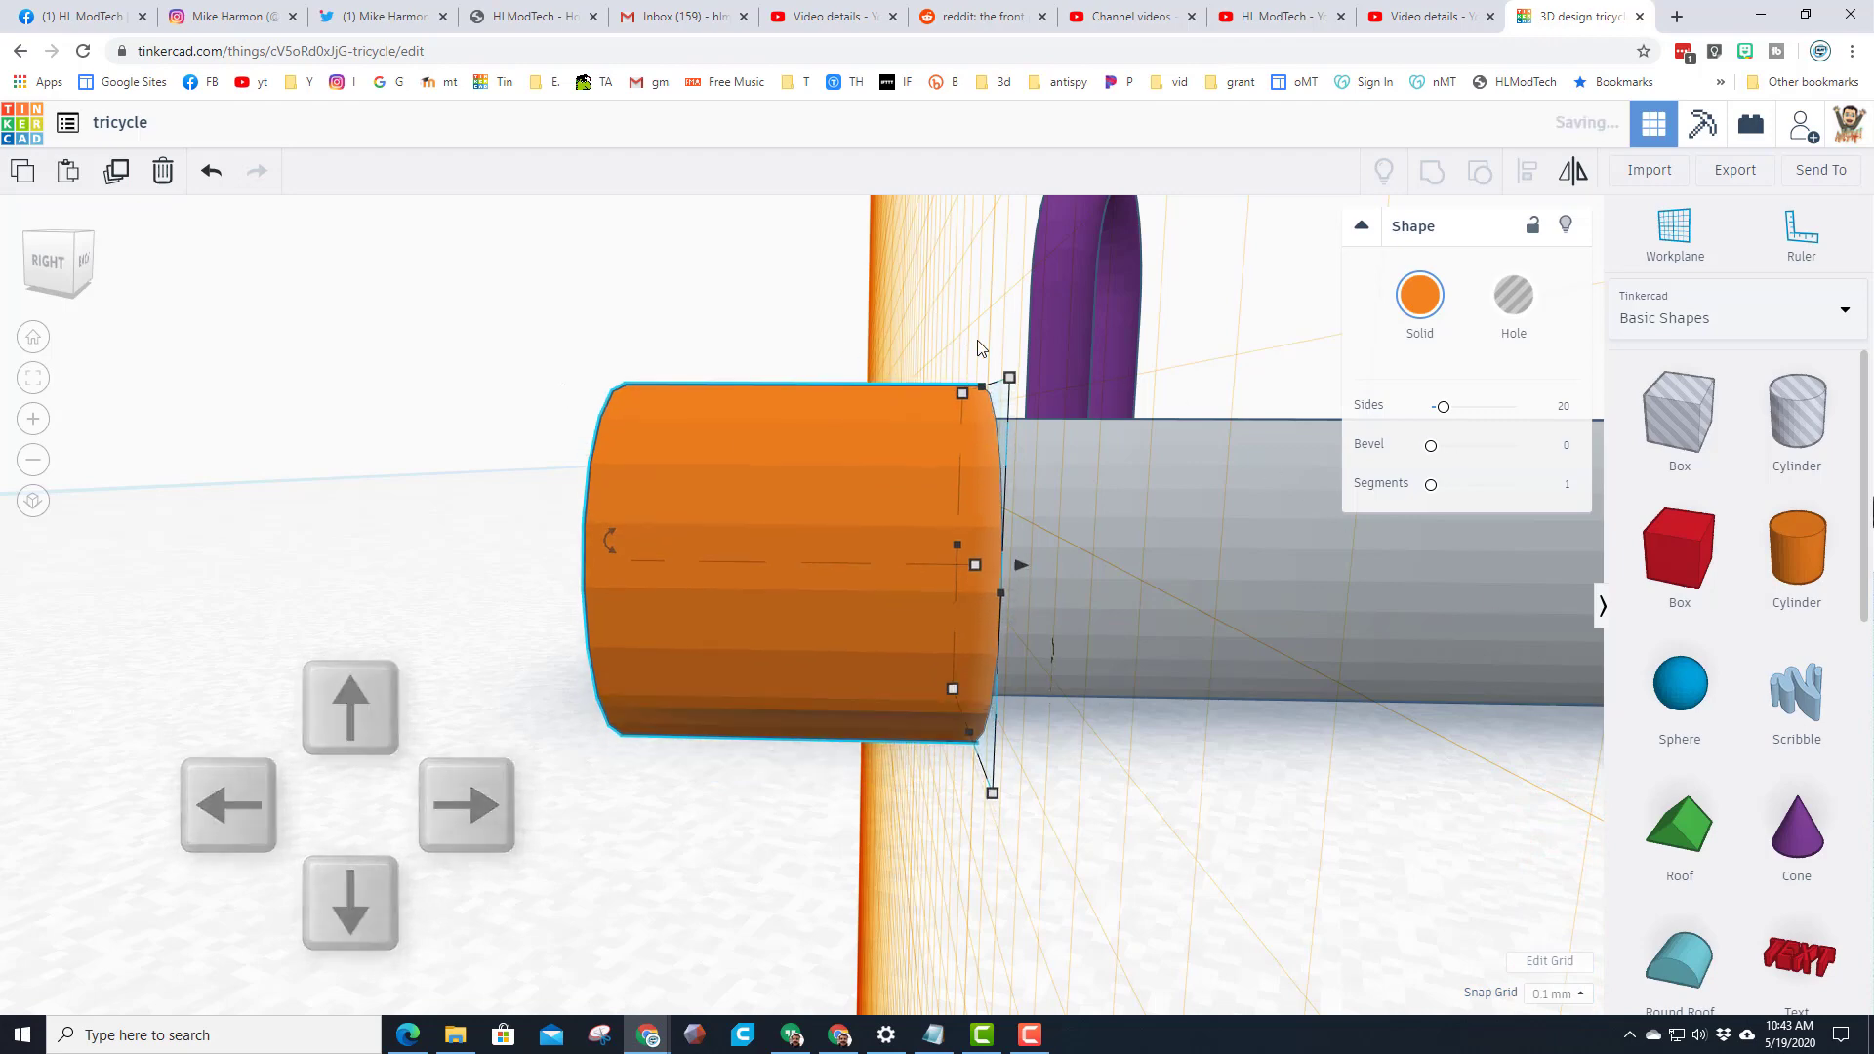
Recolour the cylinder at the pipe's end black
right_click_drag(390, 765, 1423, 402)
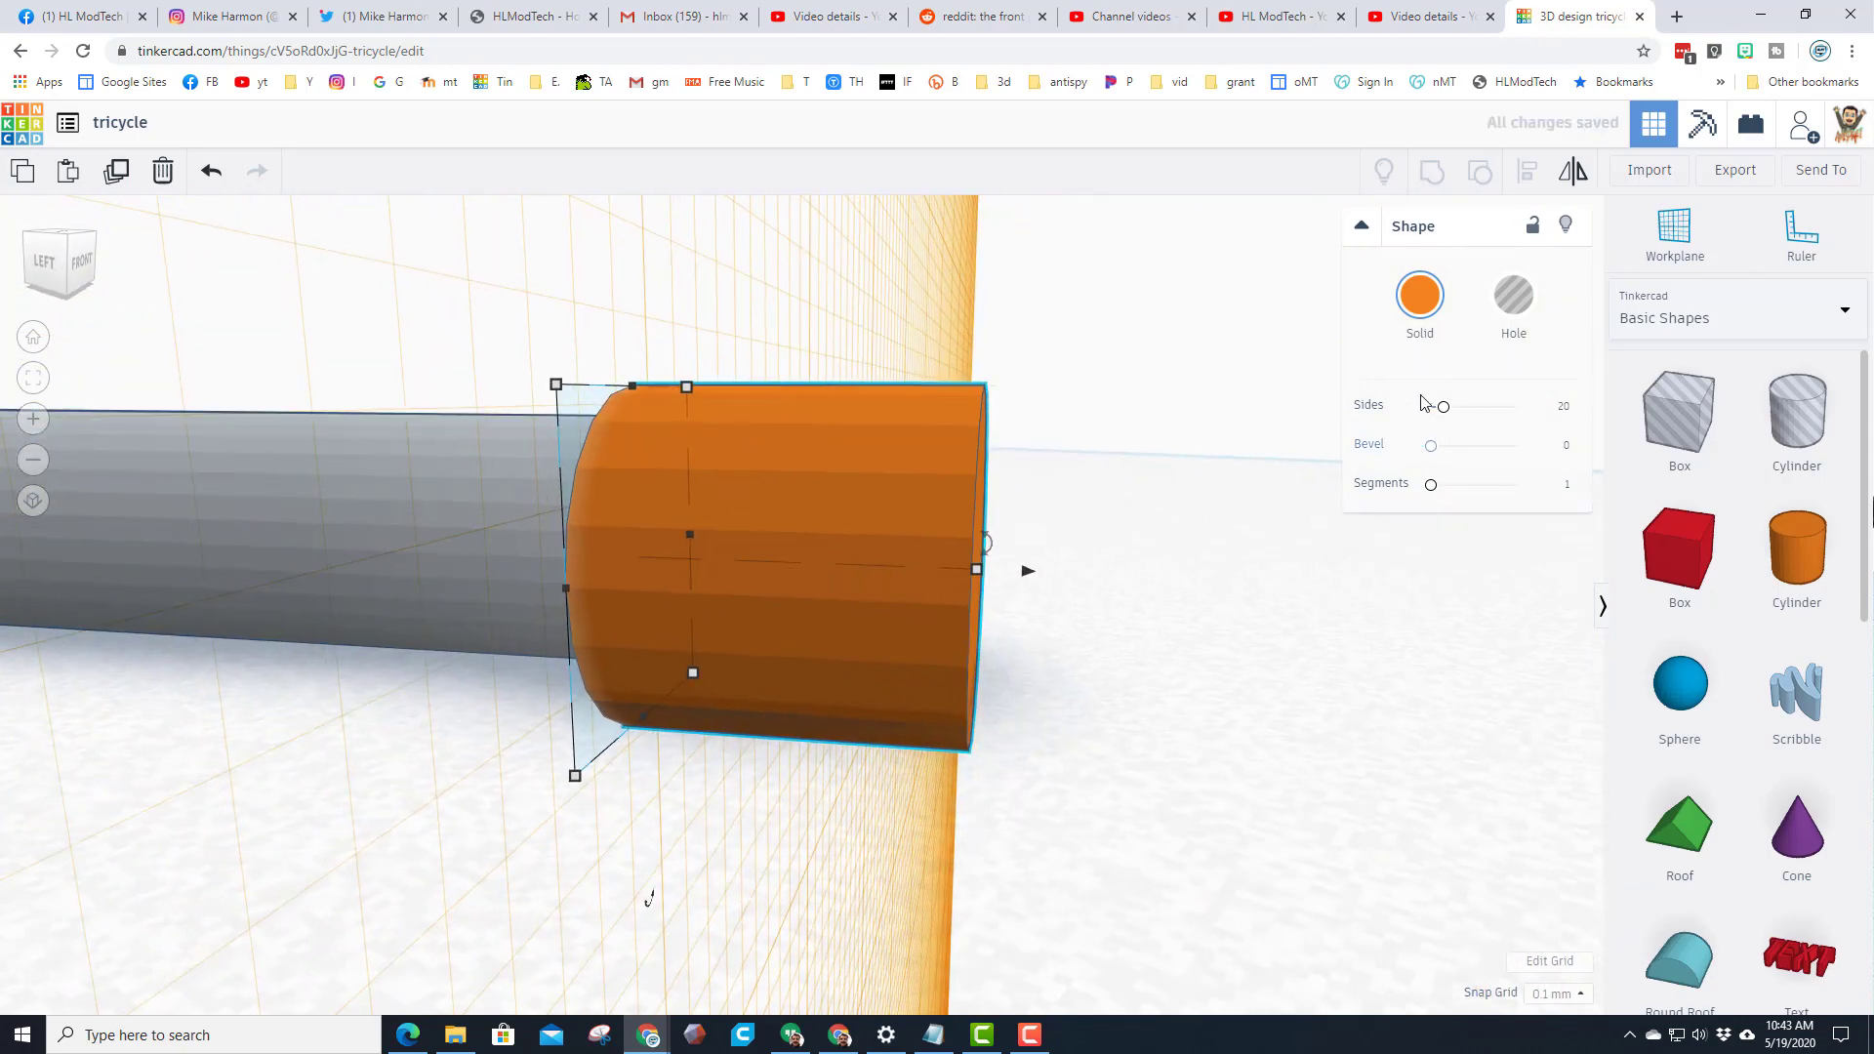
left_click(1420, 308)
left_click(1785, 515)
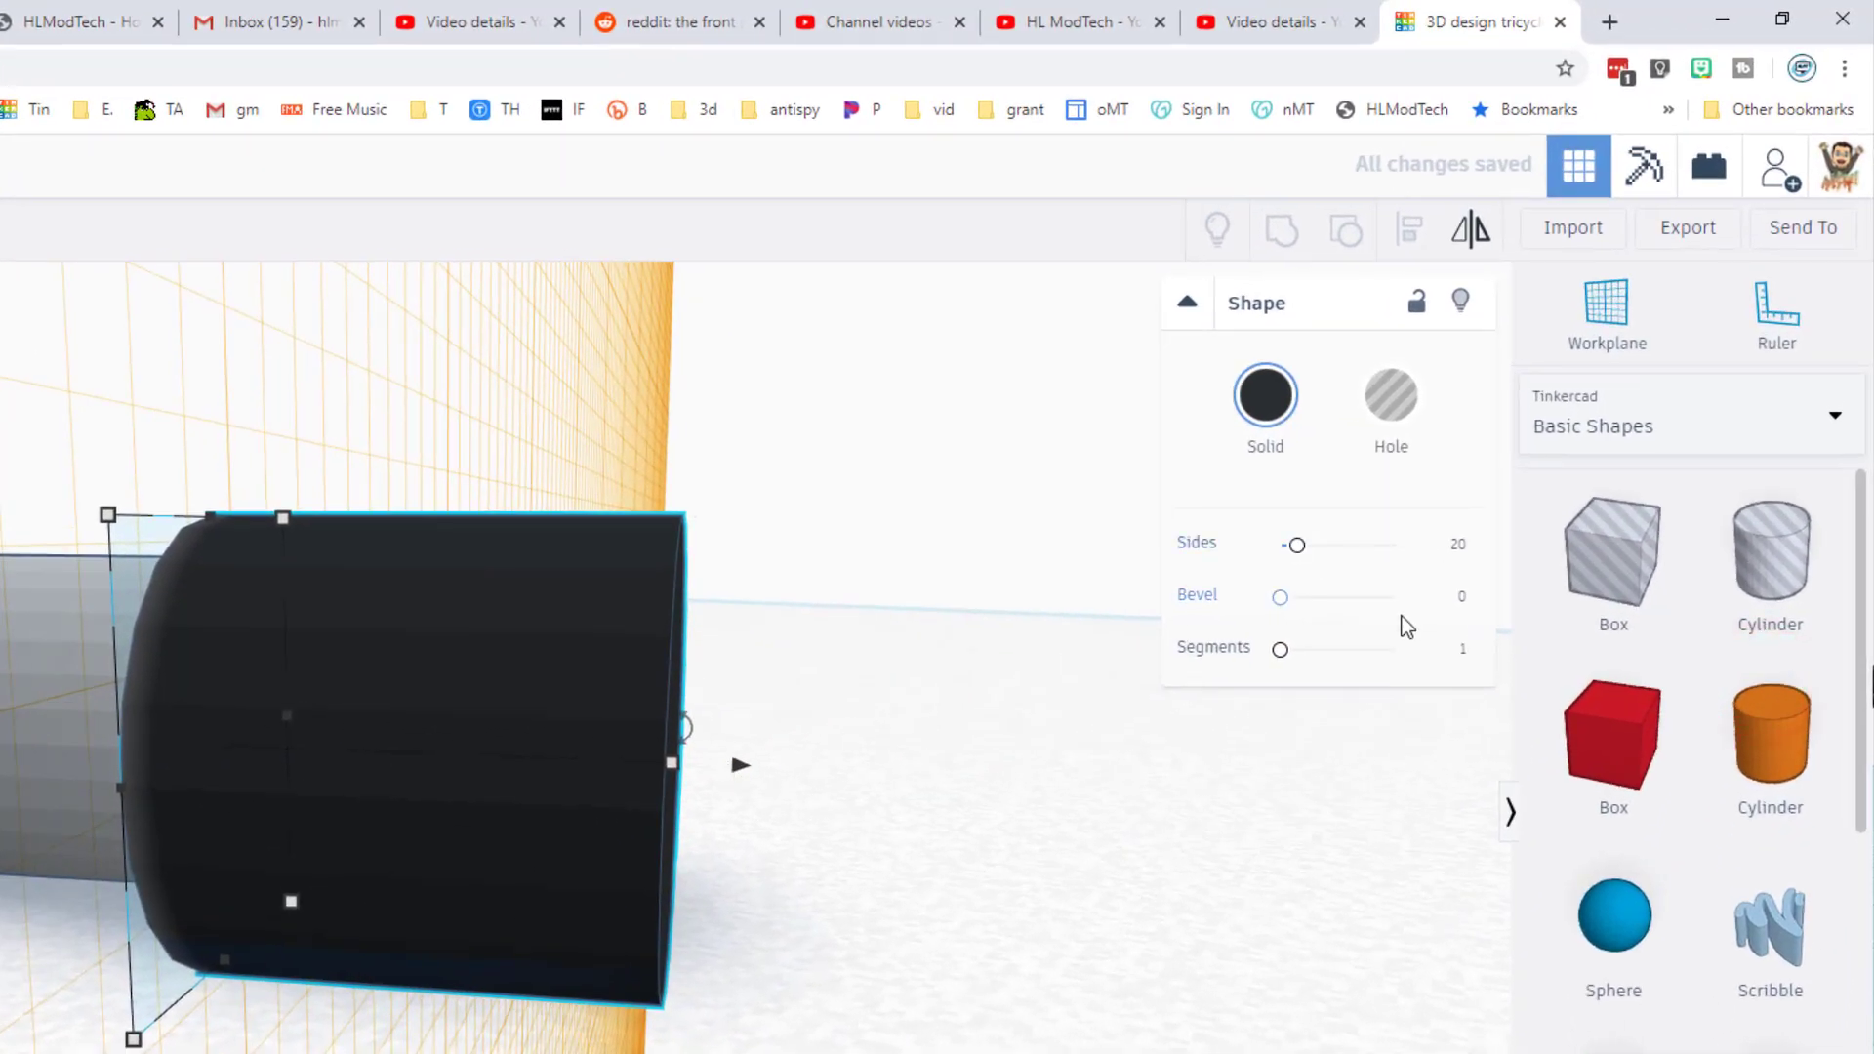
Smooth the black cylinder with 64 sides and give it a bevel of 2
left_click_drag(1296, 545, 1504, 532)
left_click(1679, 590)
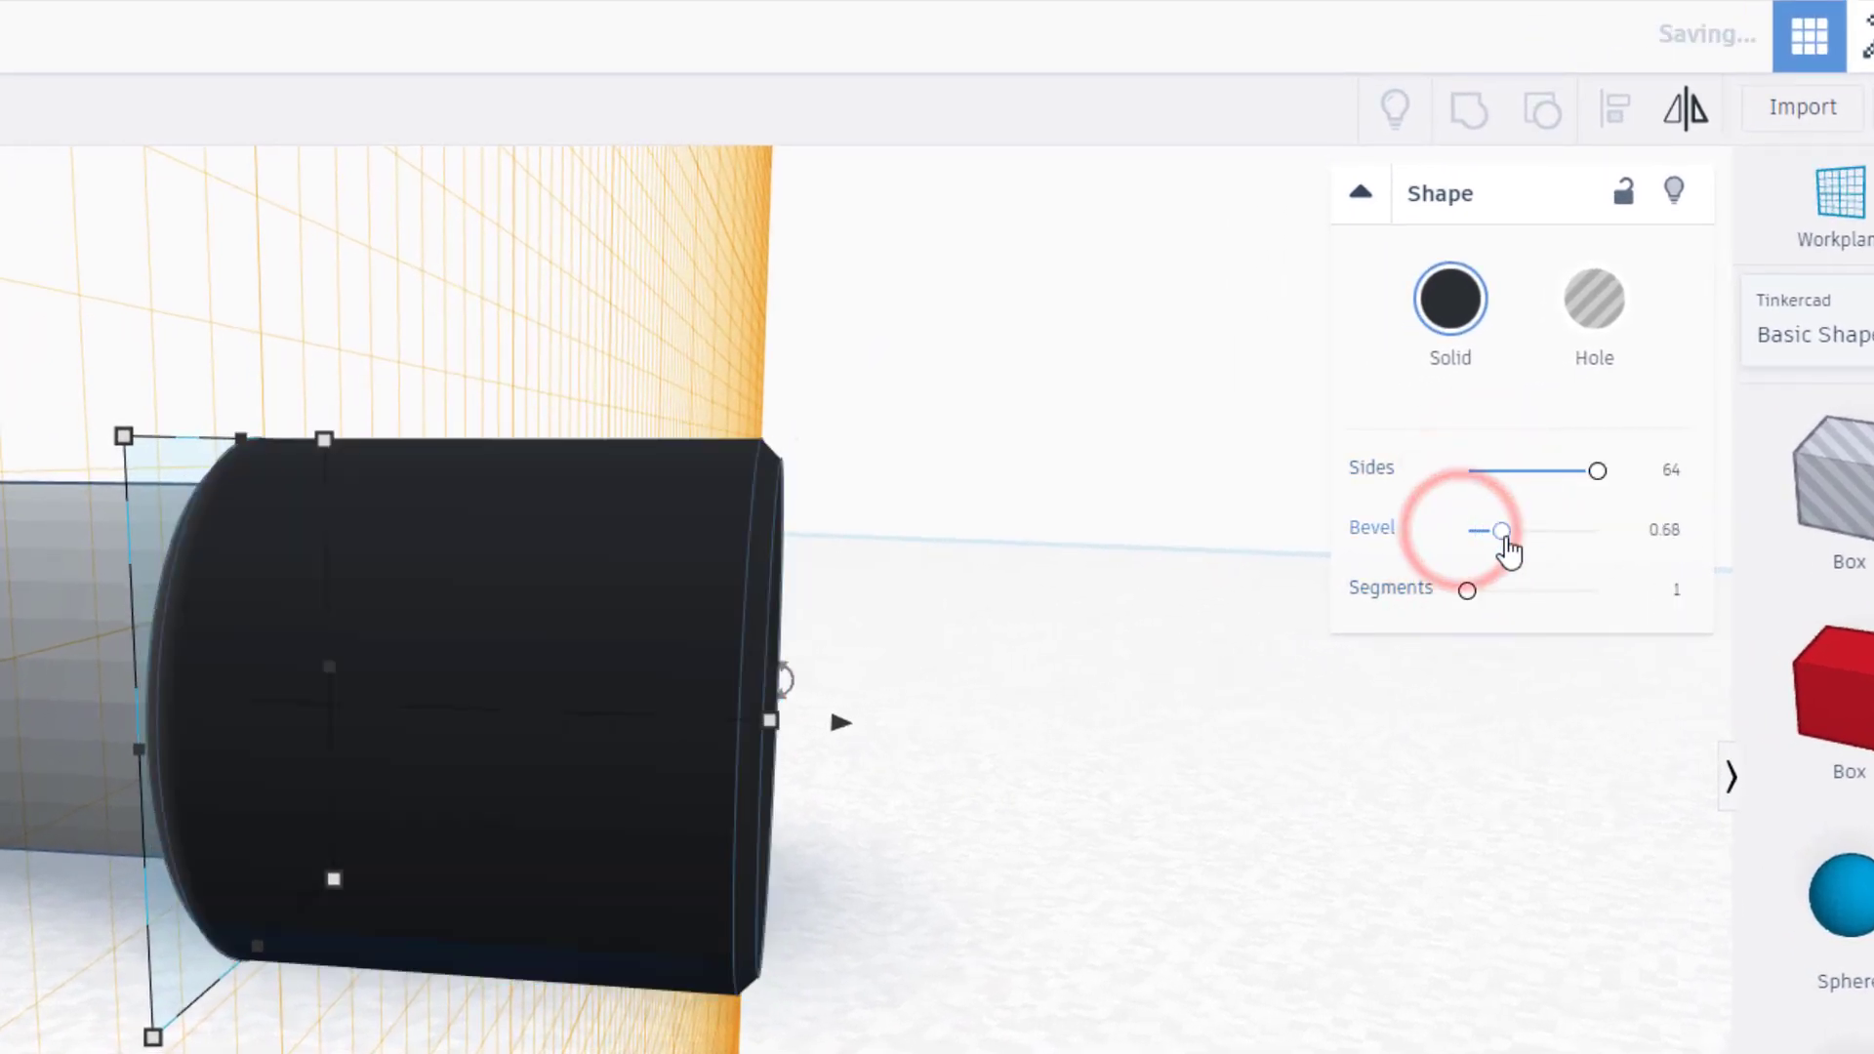
left_click(1643, 530)
type("2")
key("Return")
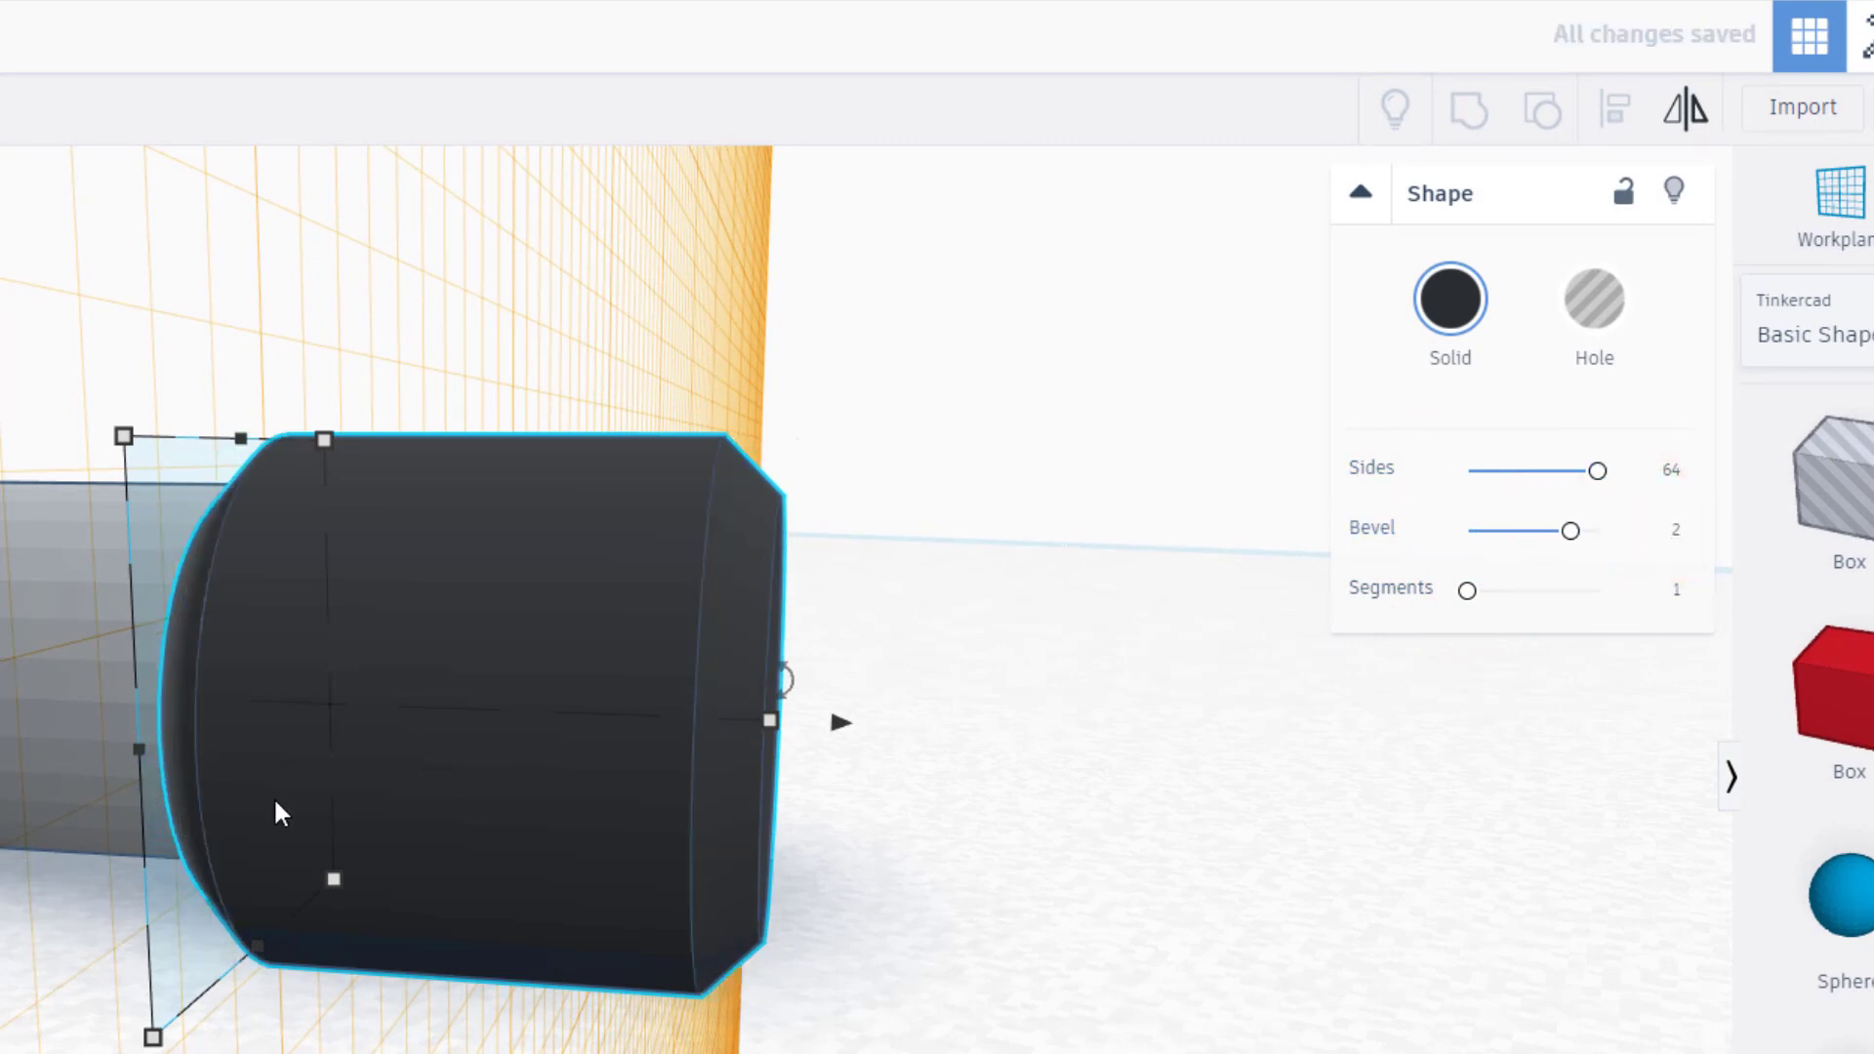
Slide the black grip back along the grey pipe so the pipe's end sticks out slightly
left_click_drag(840, 722, 258, 673)
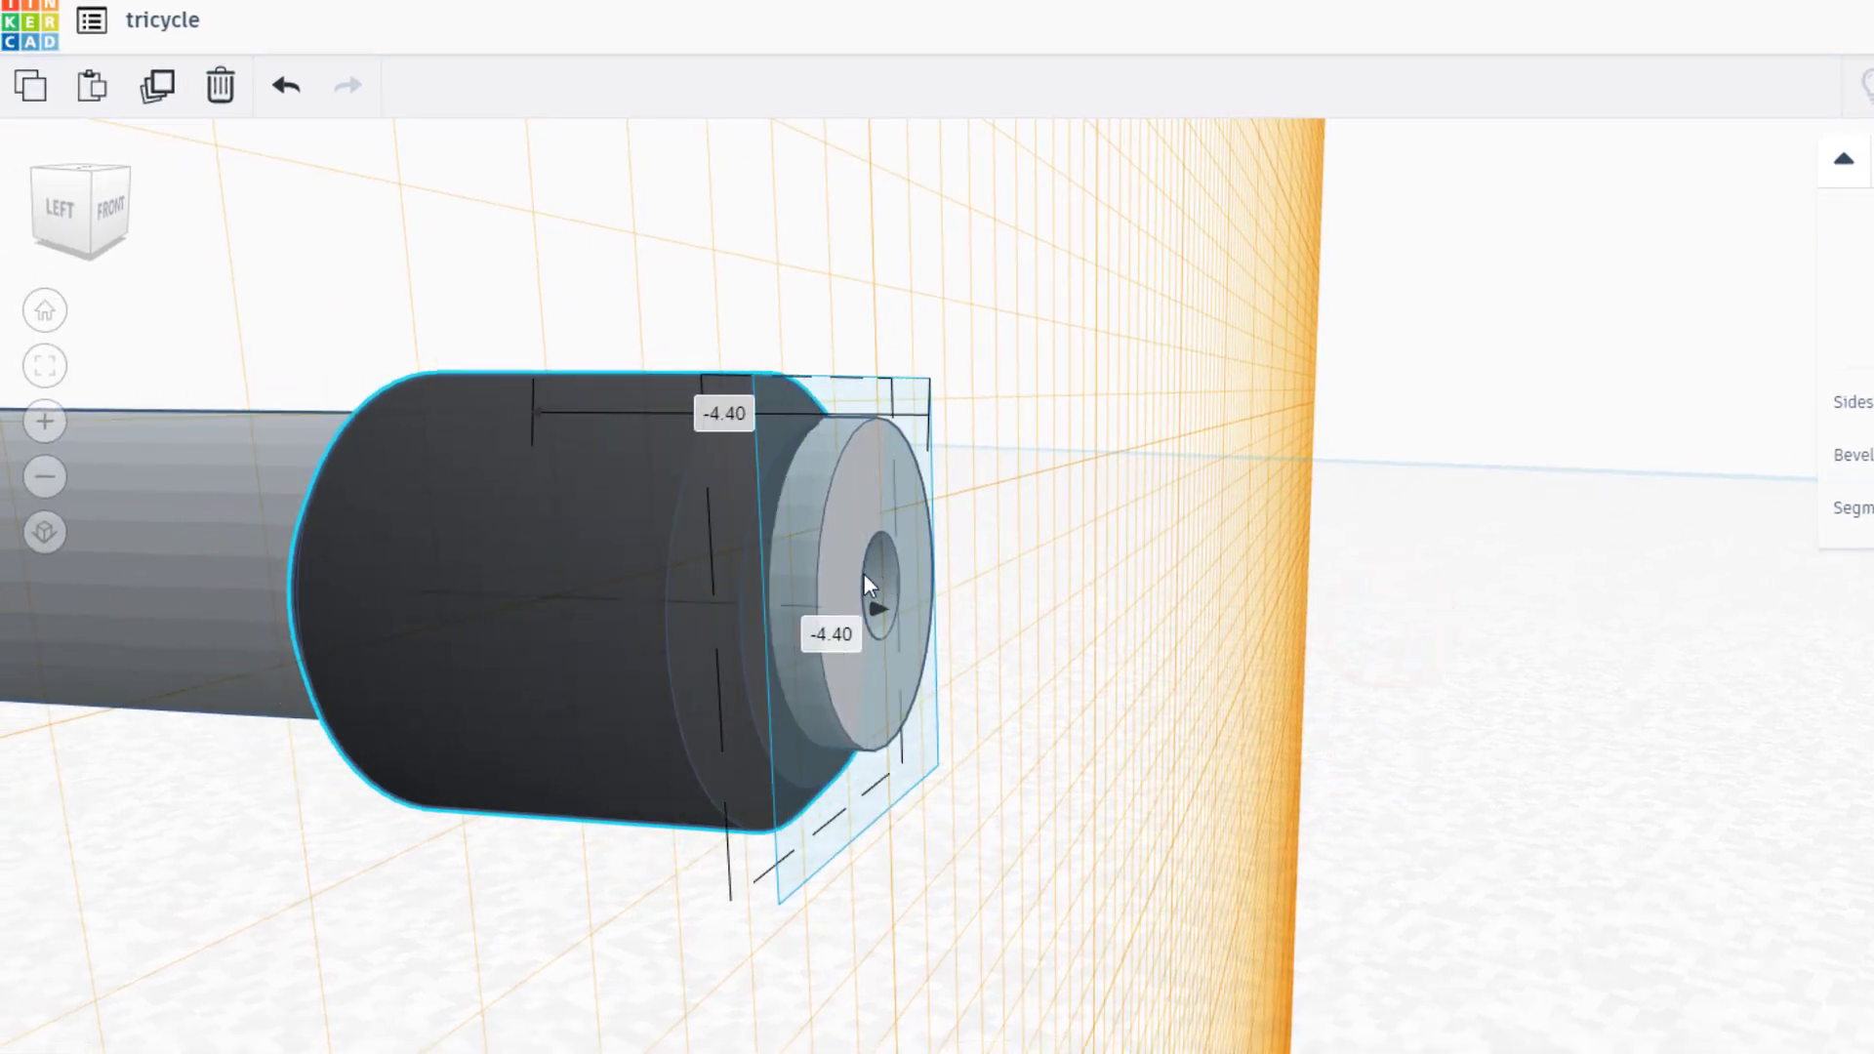
left_click_drag(865, 576, 586, 557)
right_click_drag(1451, 649, 977, 679)
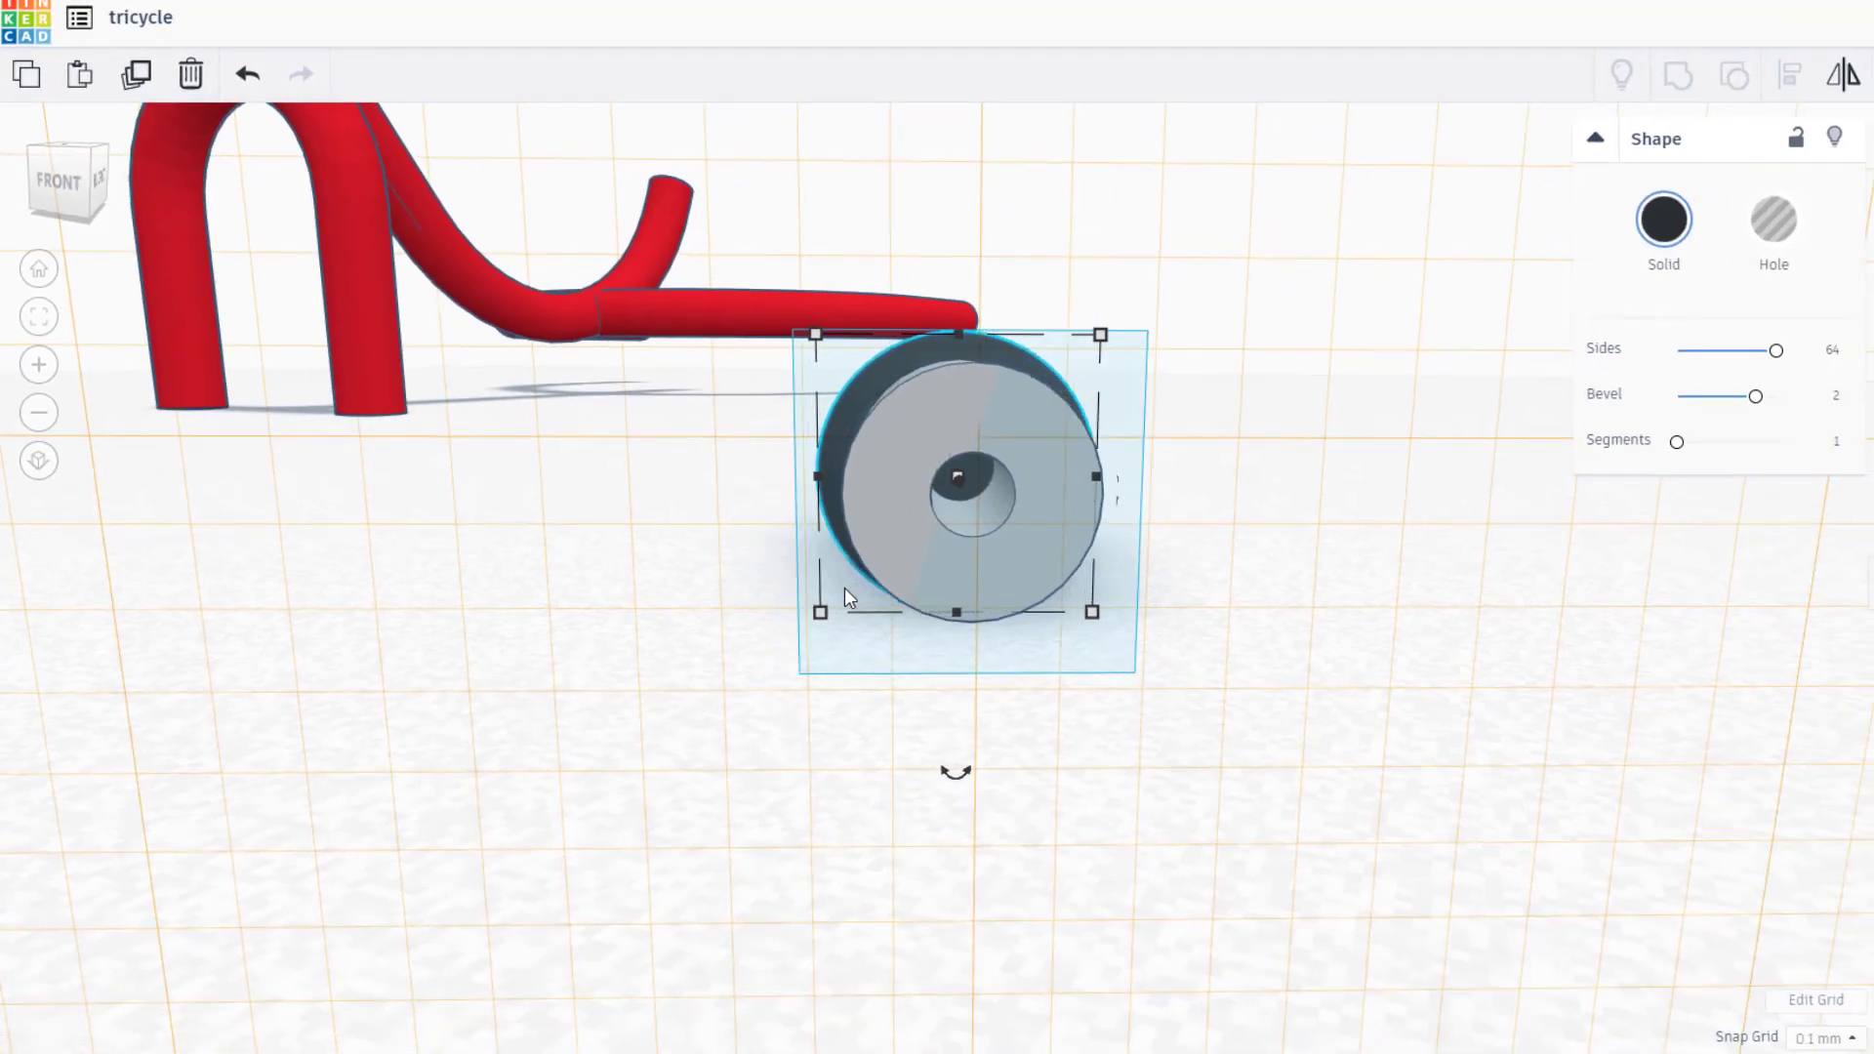
Centre the black grip on the grey pipe and stretch it to 9.2 mm long so it covers the pipe's end
key("Right")
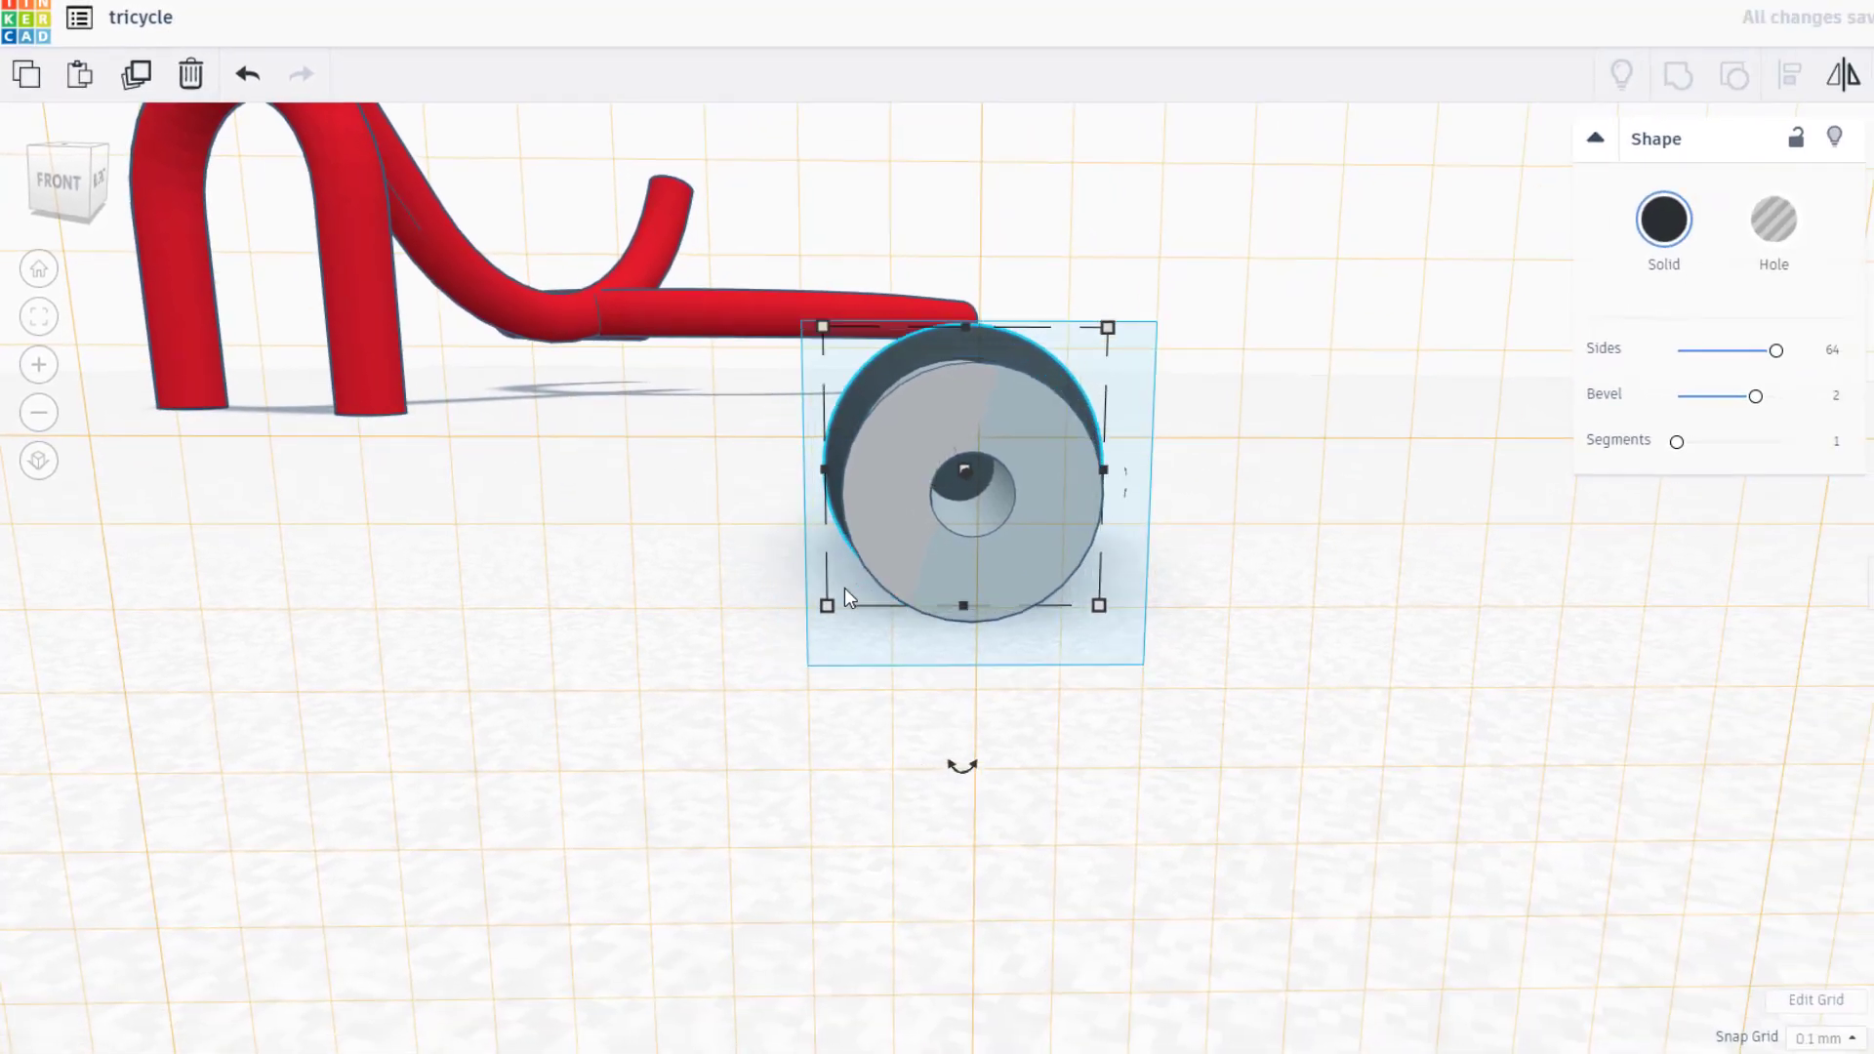
right_click_drag(393, 619, 833, 649)
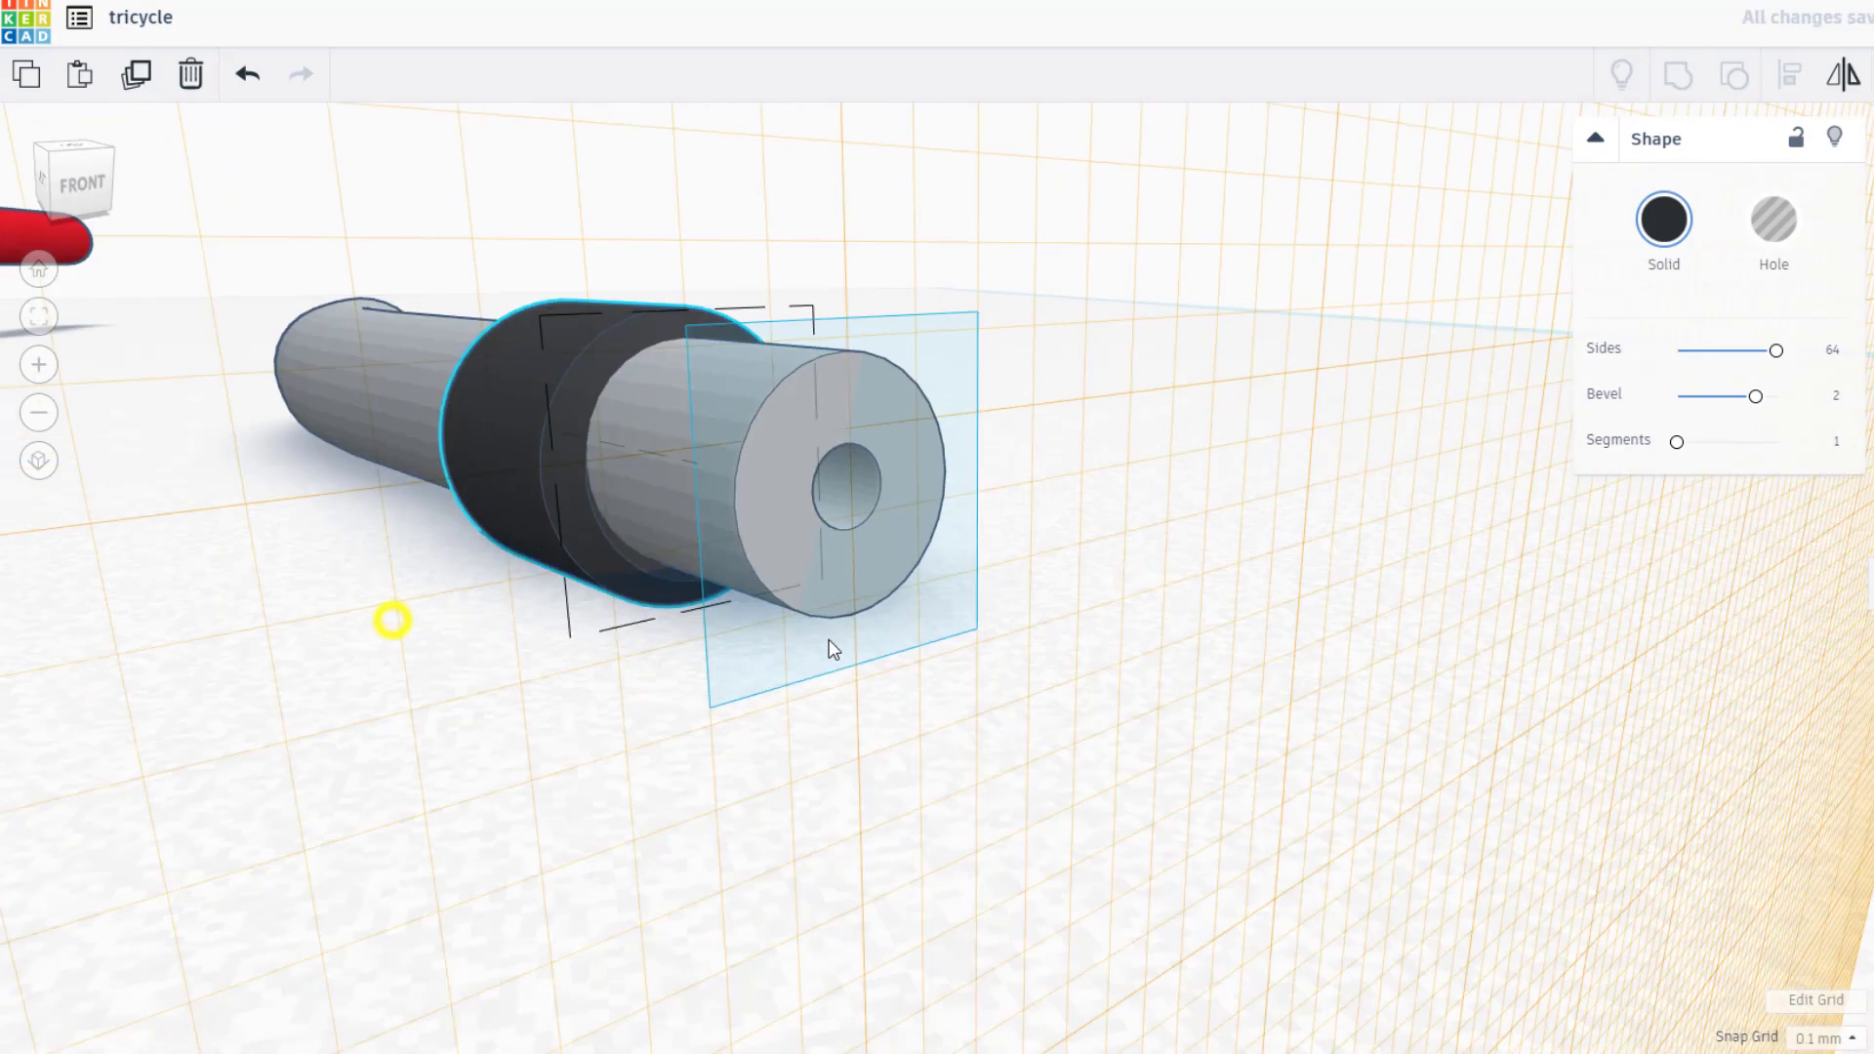
left_click_drag(465, 500, 939, 527)
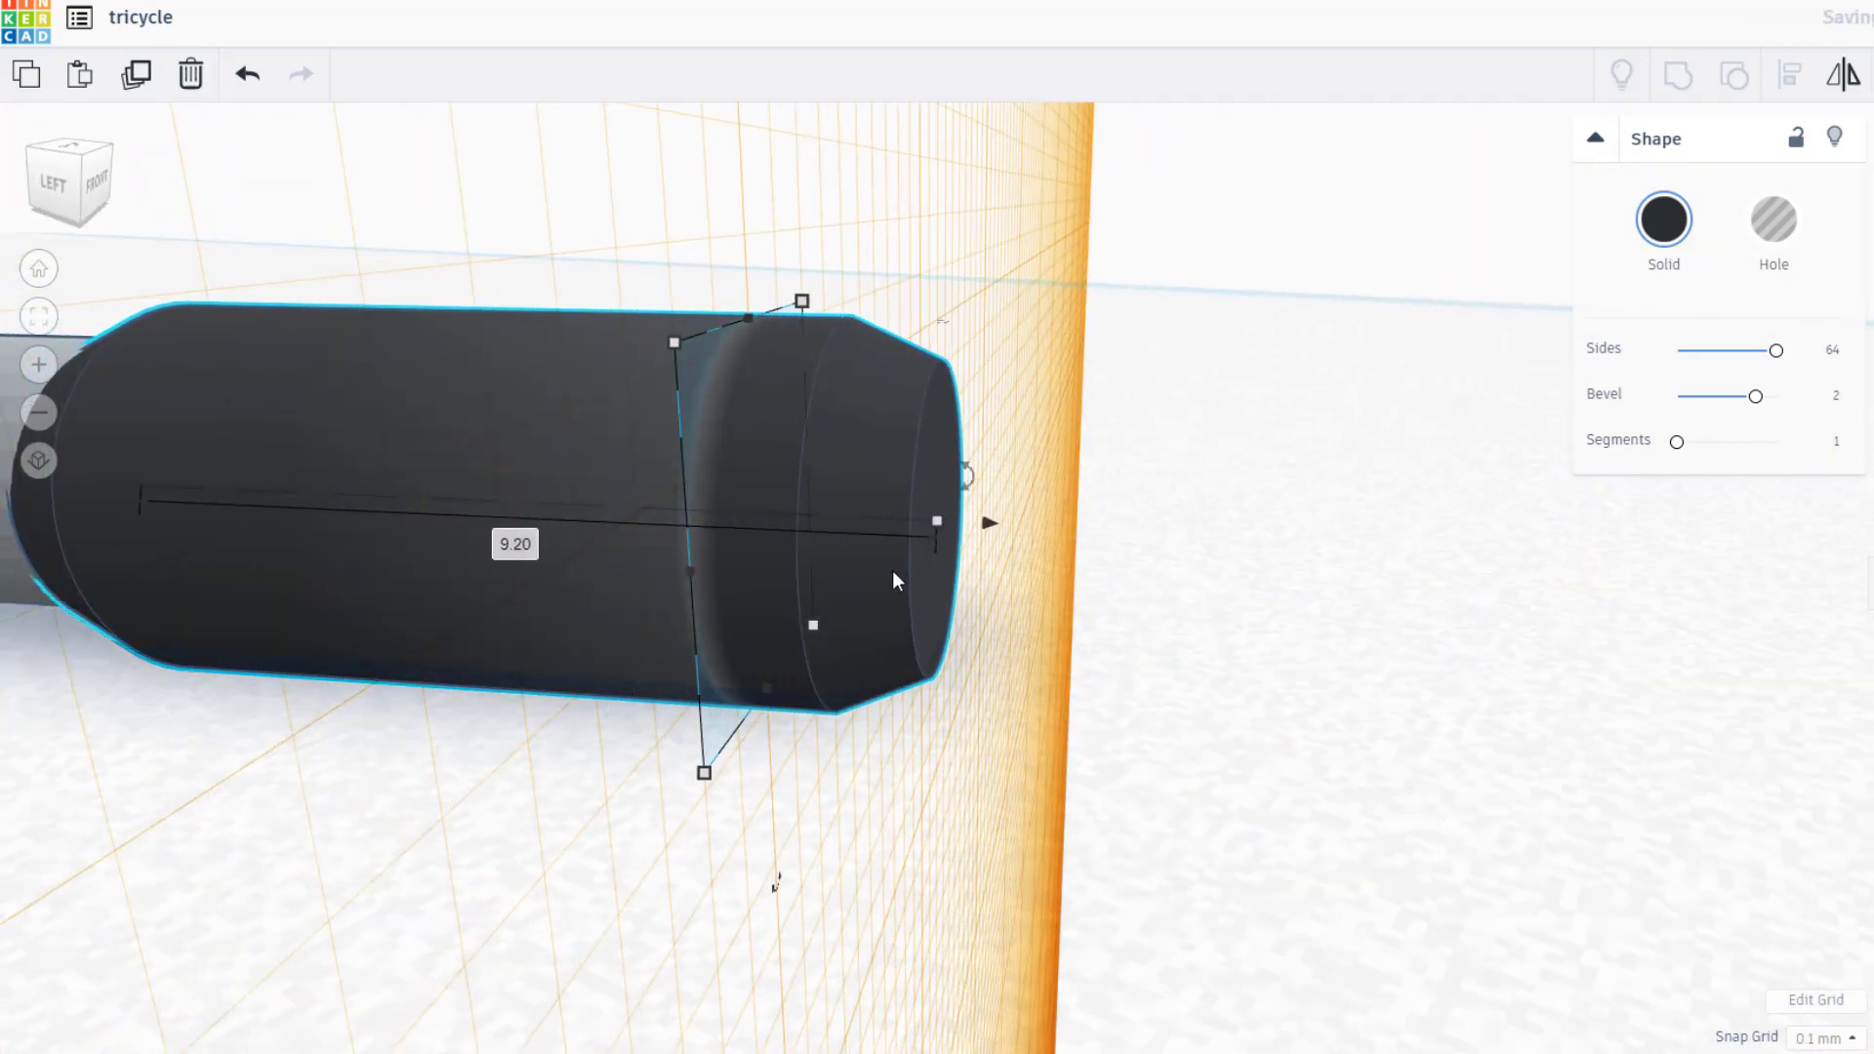
scroll(892, 571, "down", 4)
right_click_drag(472, 702, 750, 695)
left_click(740, 636)
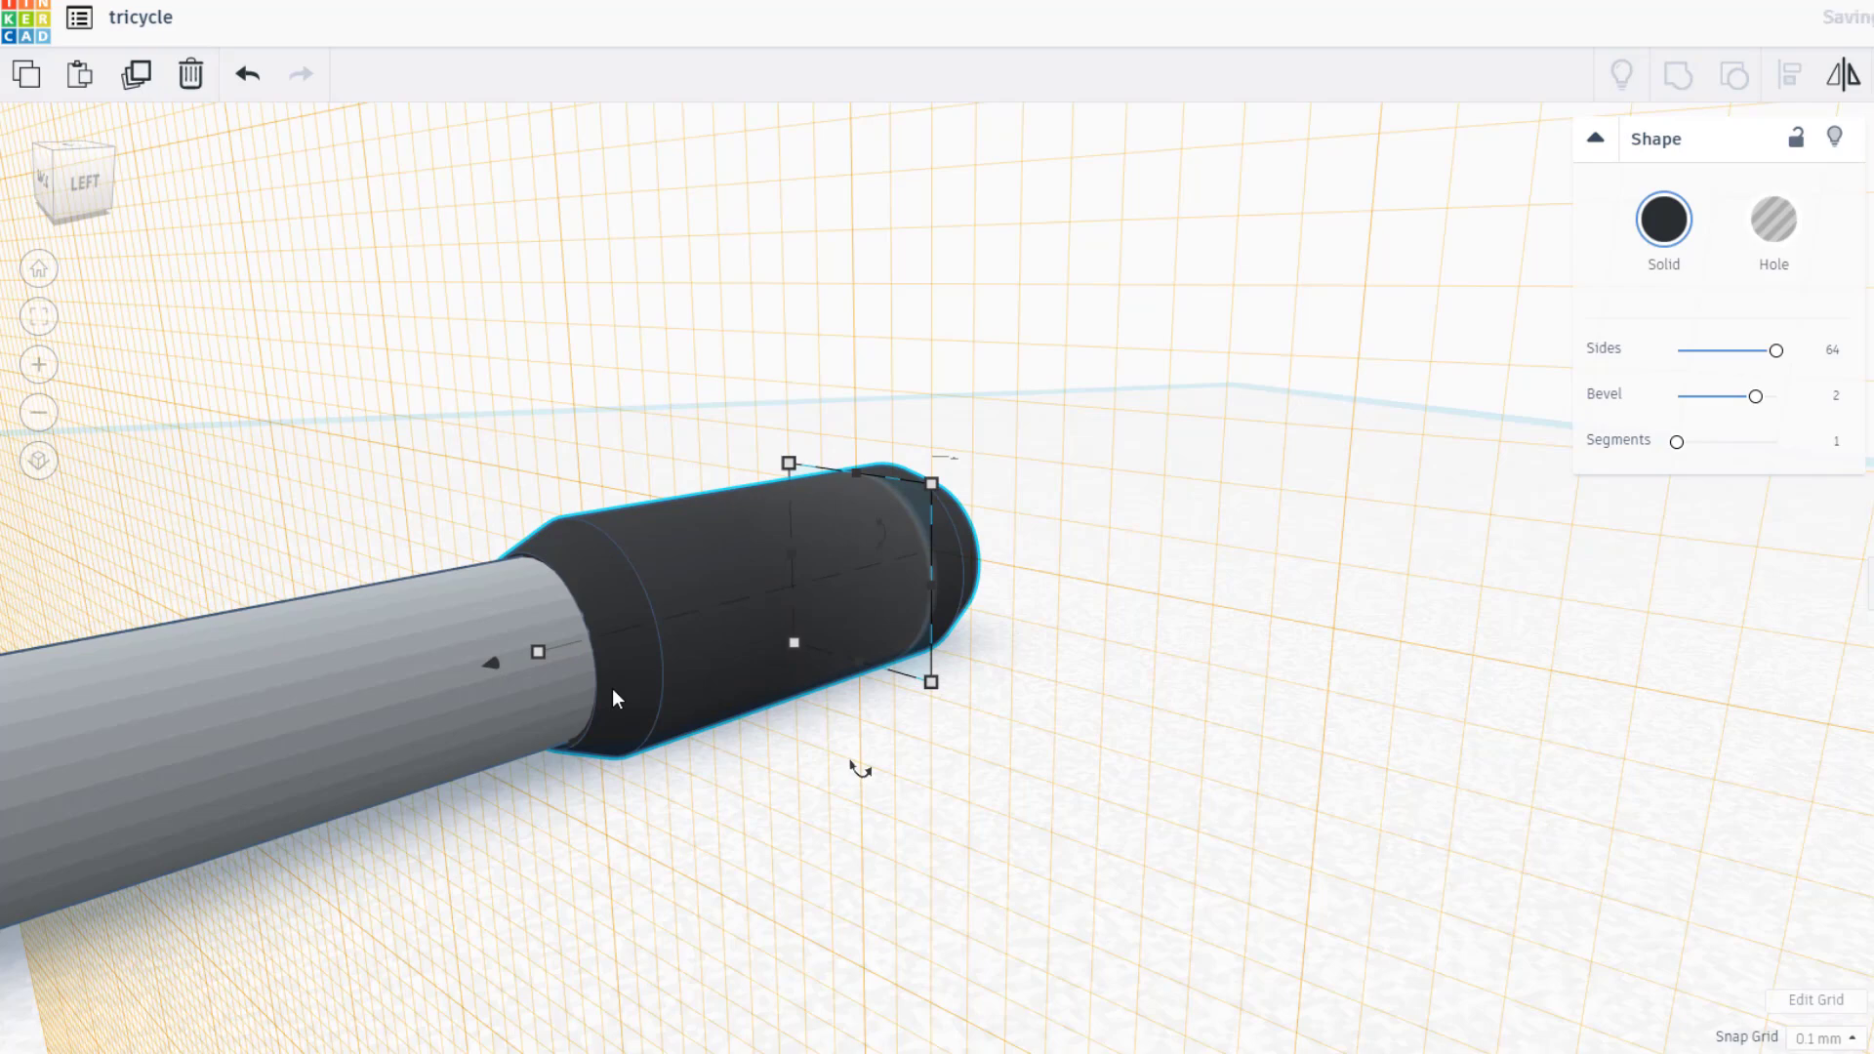
right_click_drag(574, 751, 830, 728)
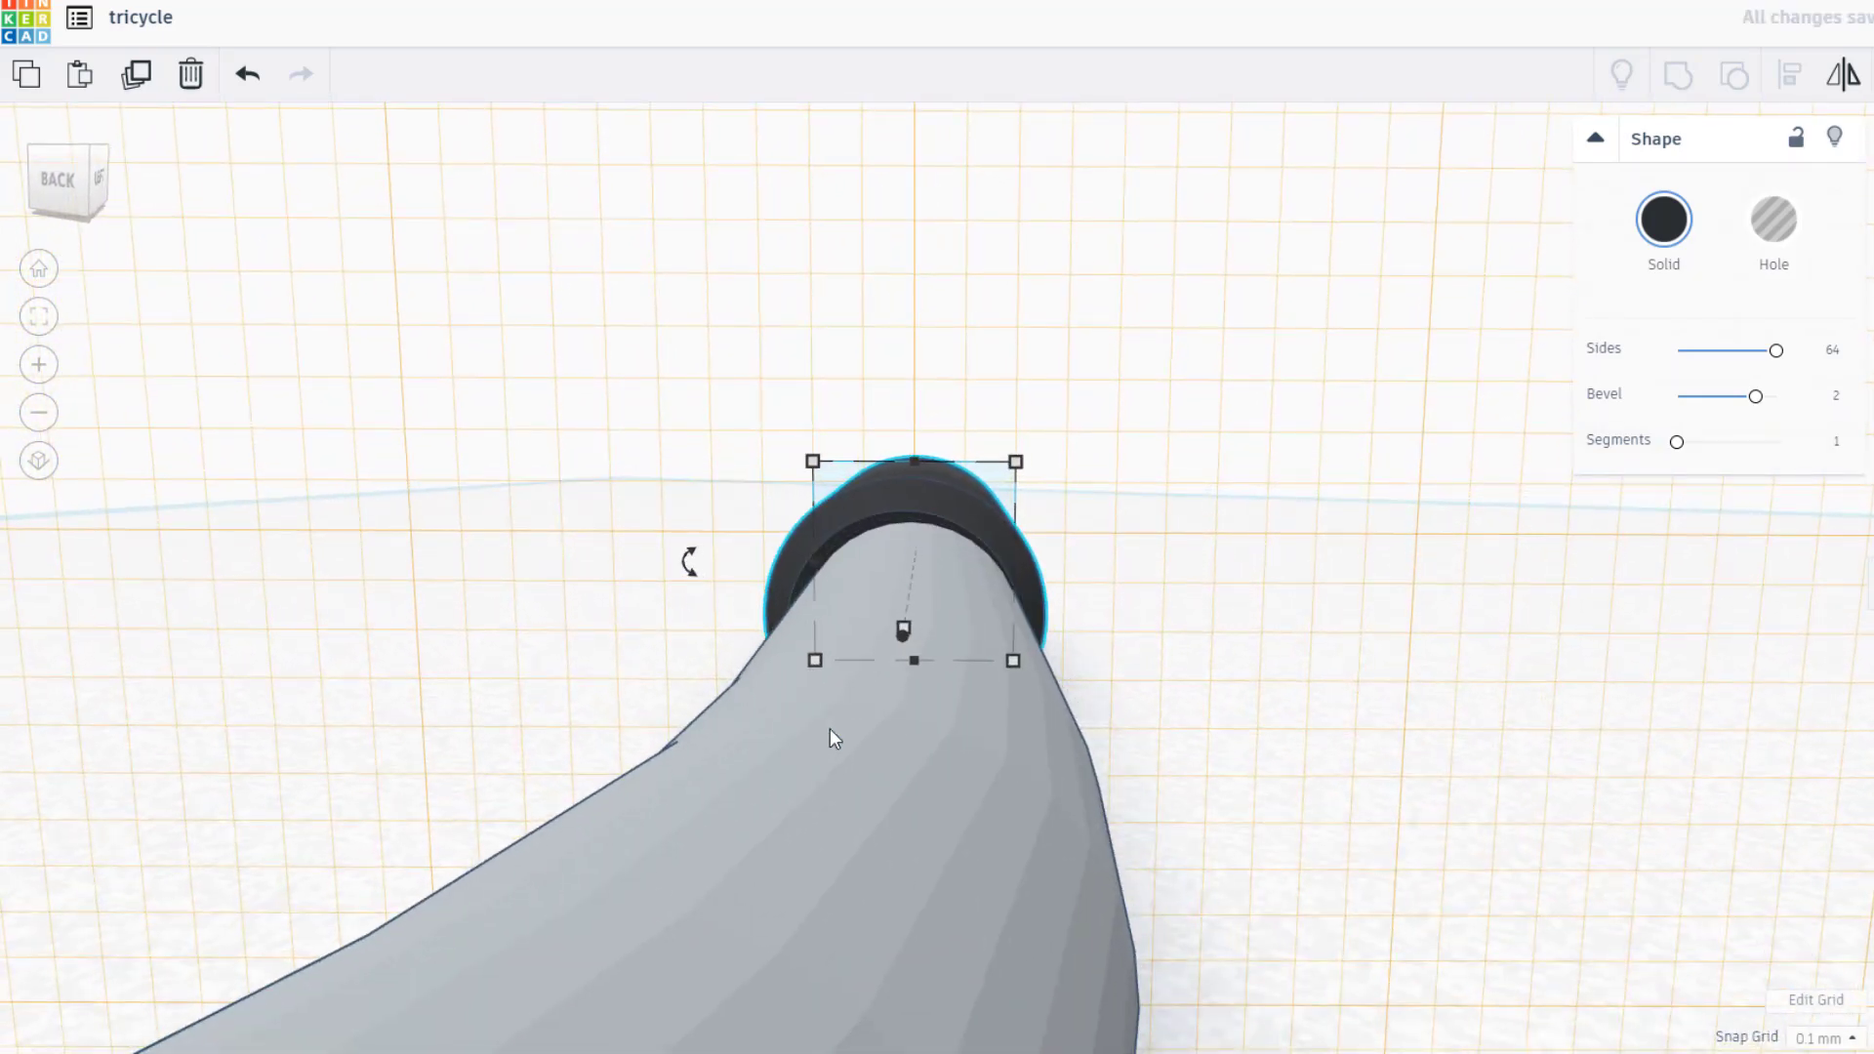
key("Right")
Return the workplane to the base plane and select the black grip and the grey pipe together
right_click_drag(1510, 785, 695, 752)
key("w")
left_click(1029, 699)
right_click_drag(1347, 674, 1335, 857)
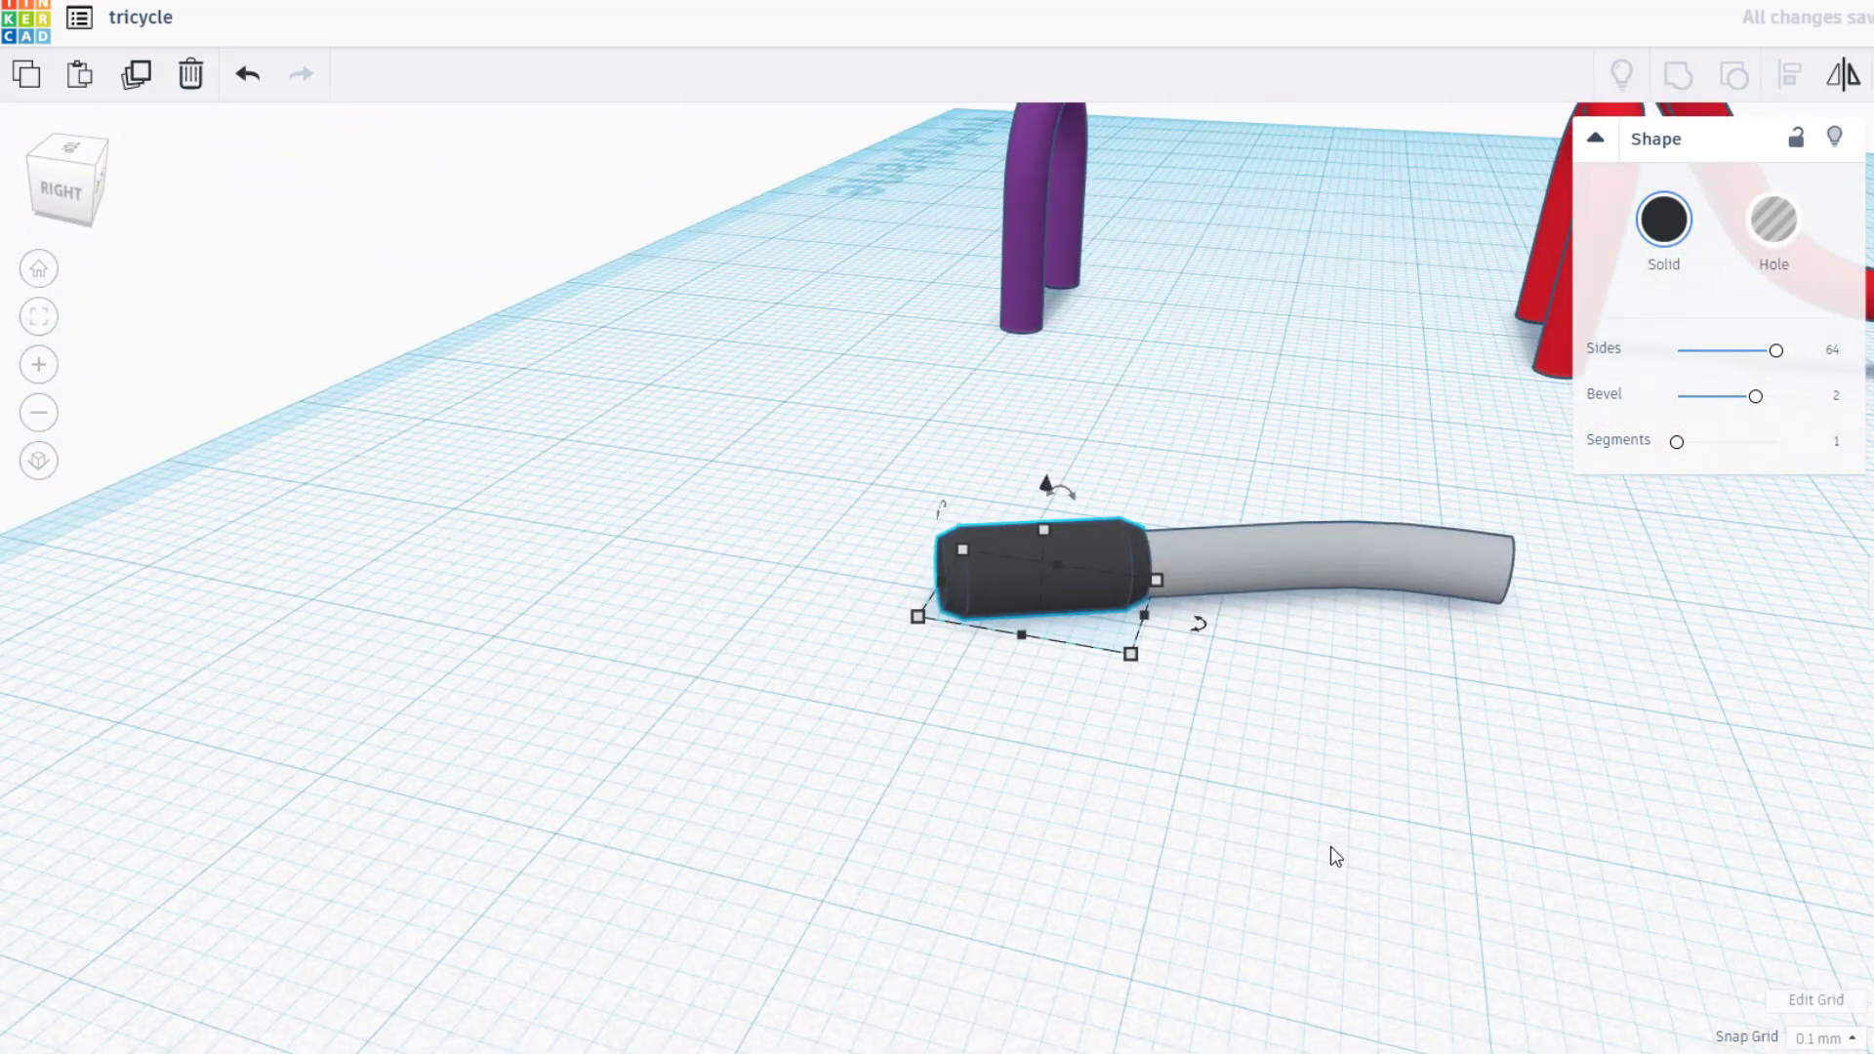
left_click_drag(1053, 451, 1286, 674)
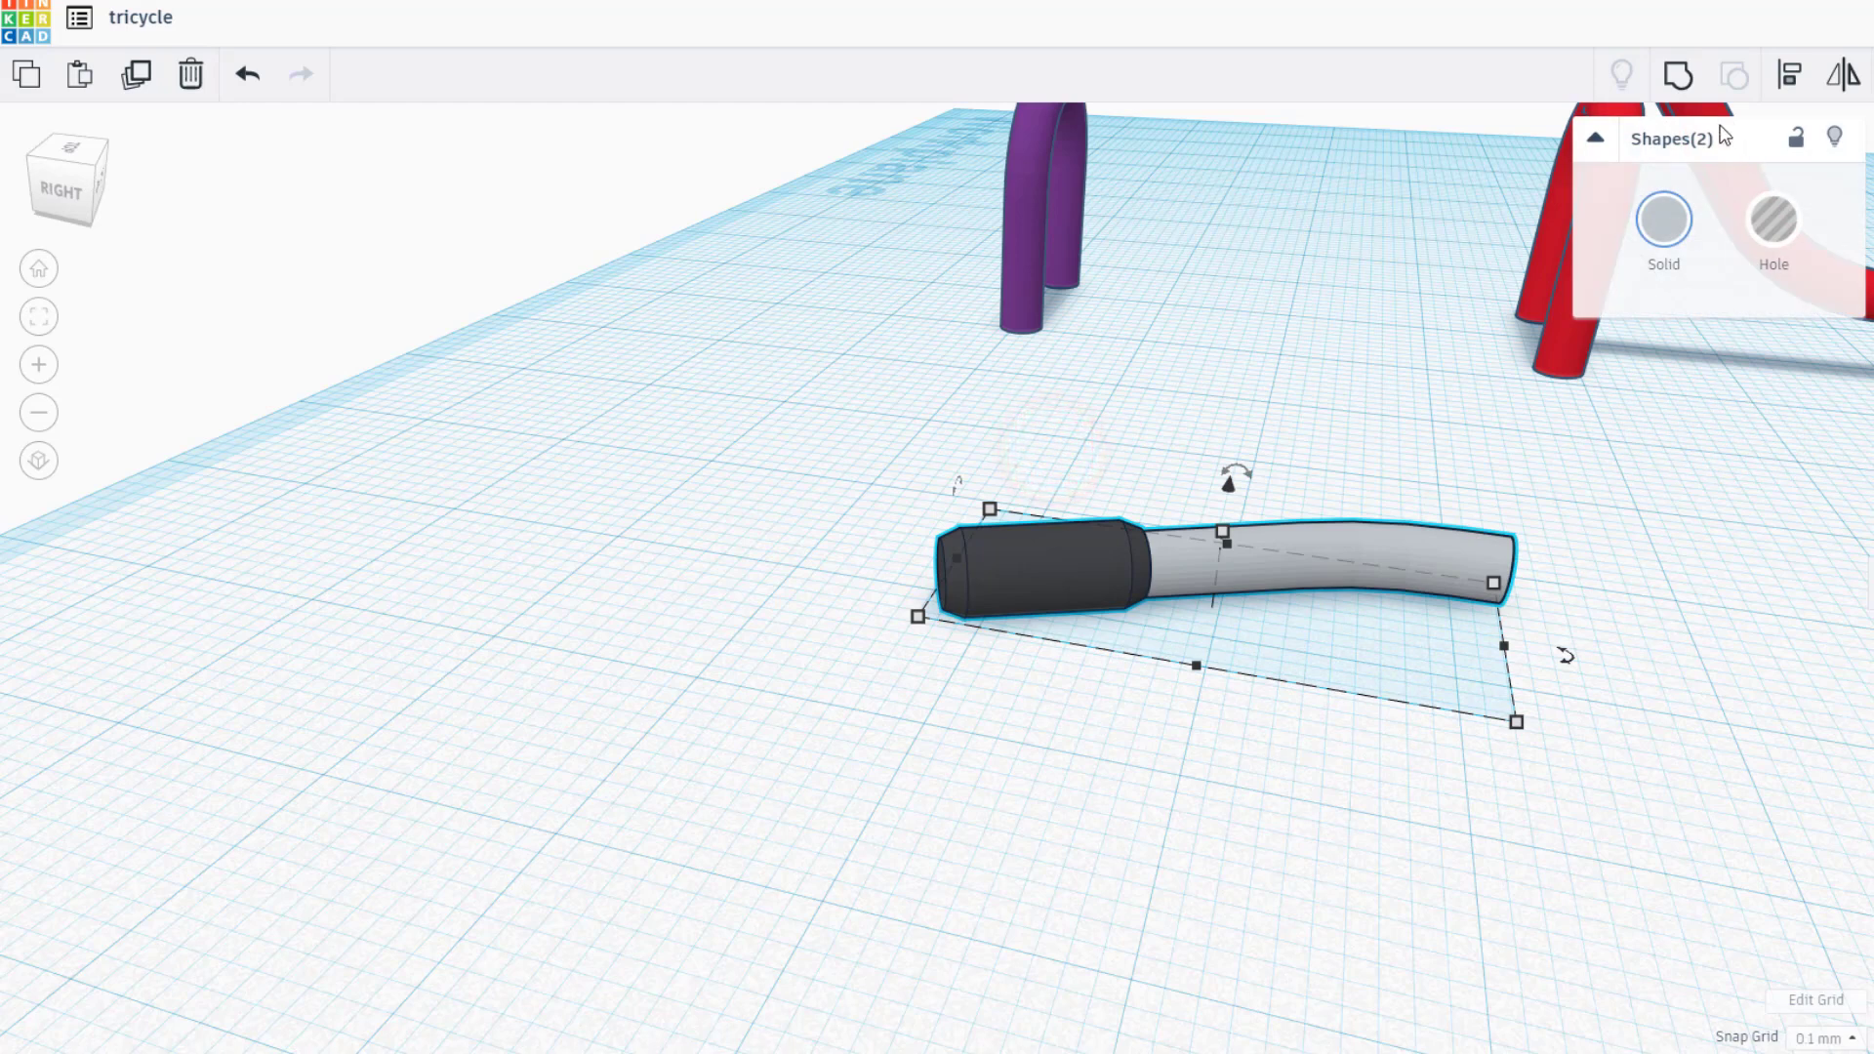
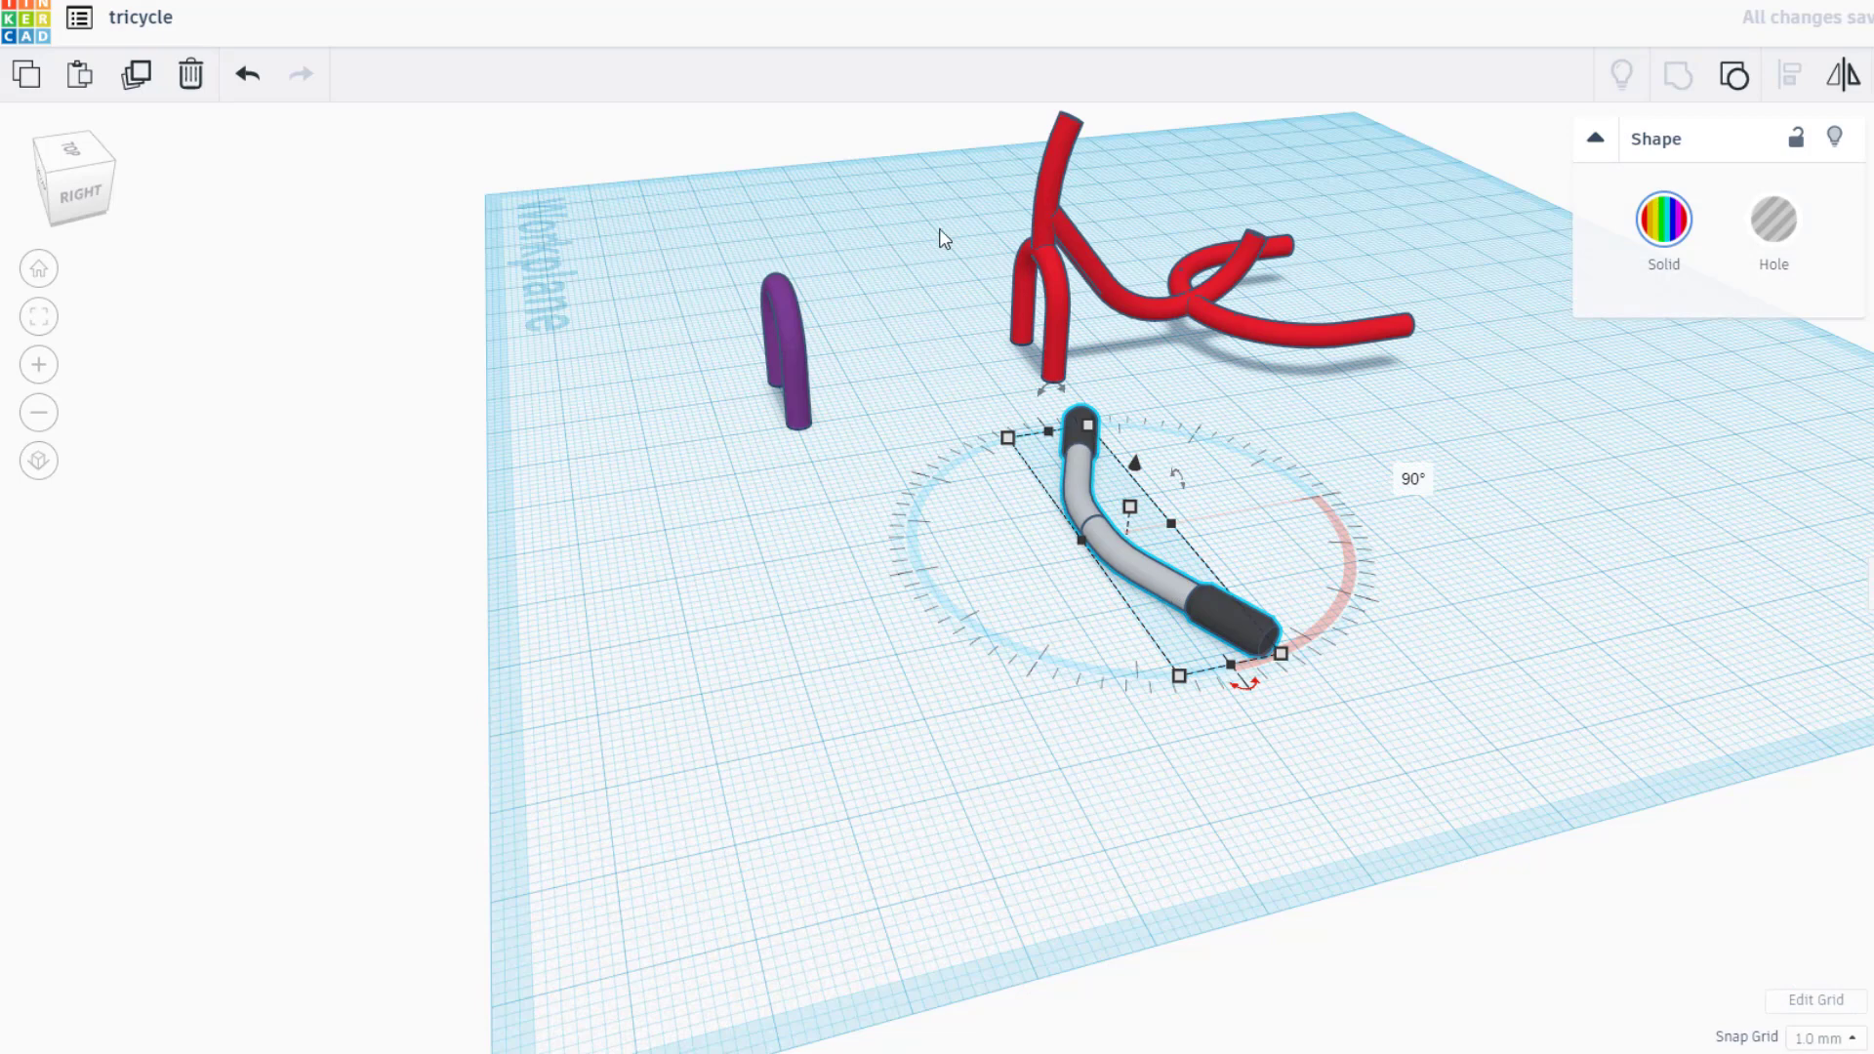
Align the handlebar with the red frame's centreline and leave only the handlebar selected
left_click_drag(941, 219, 1151, 536)
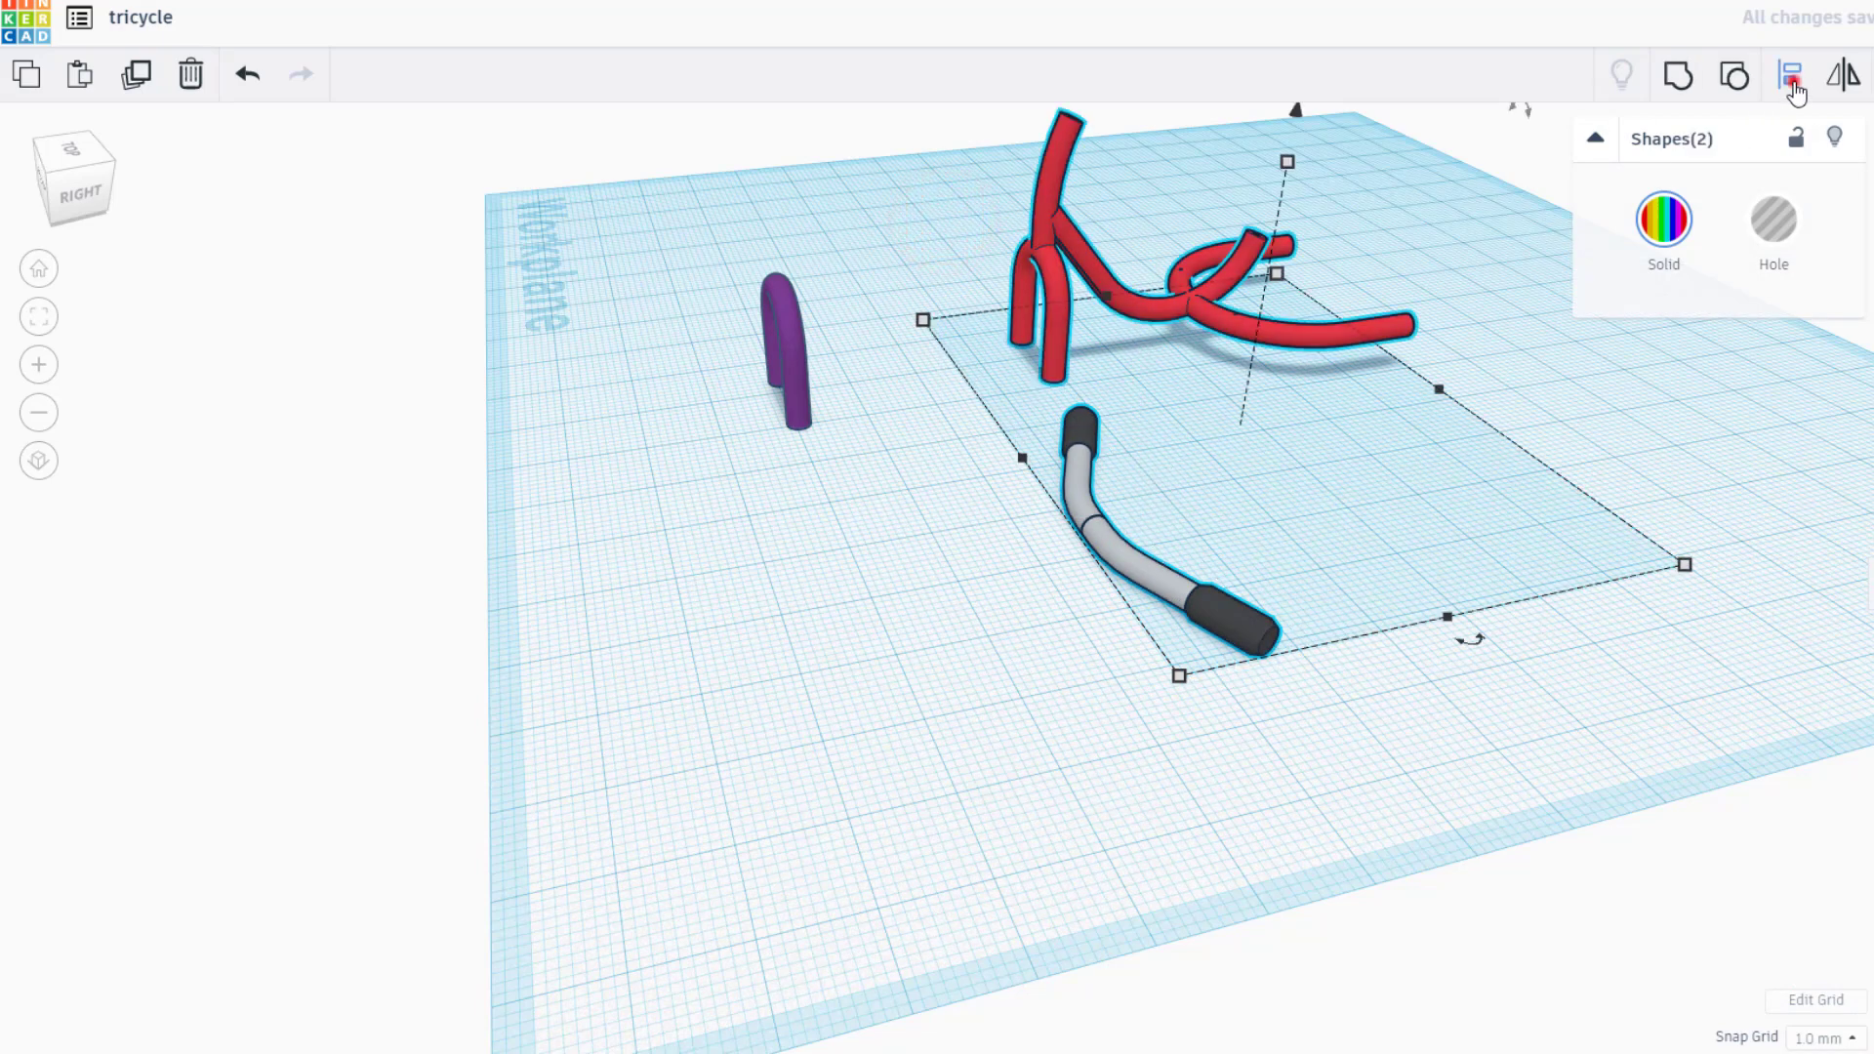
left_click(1794, 88)
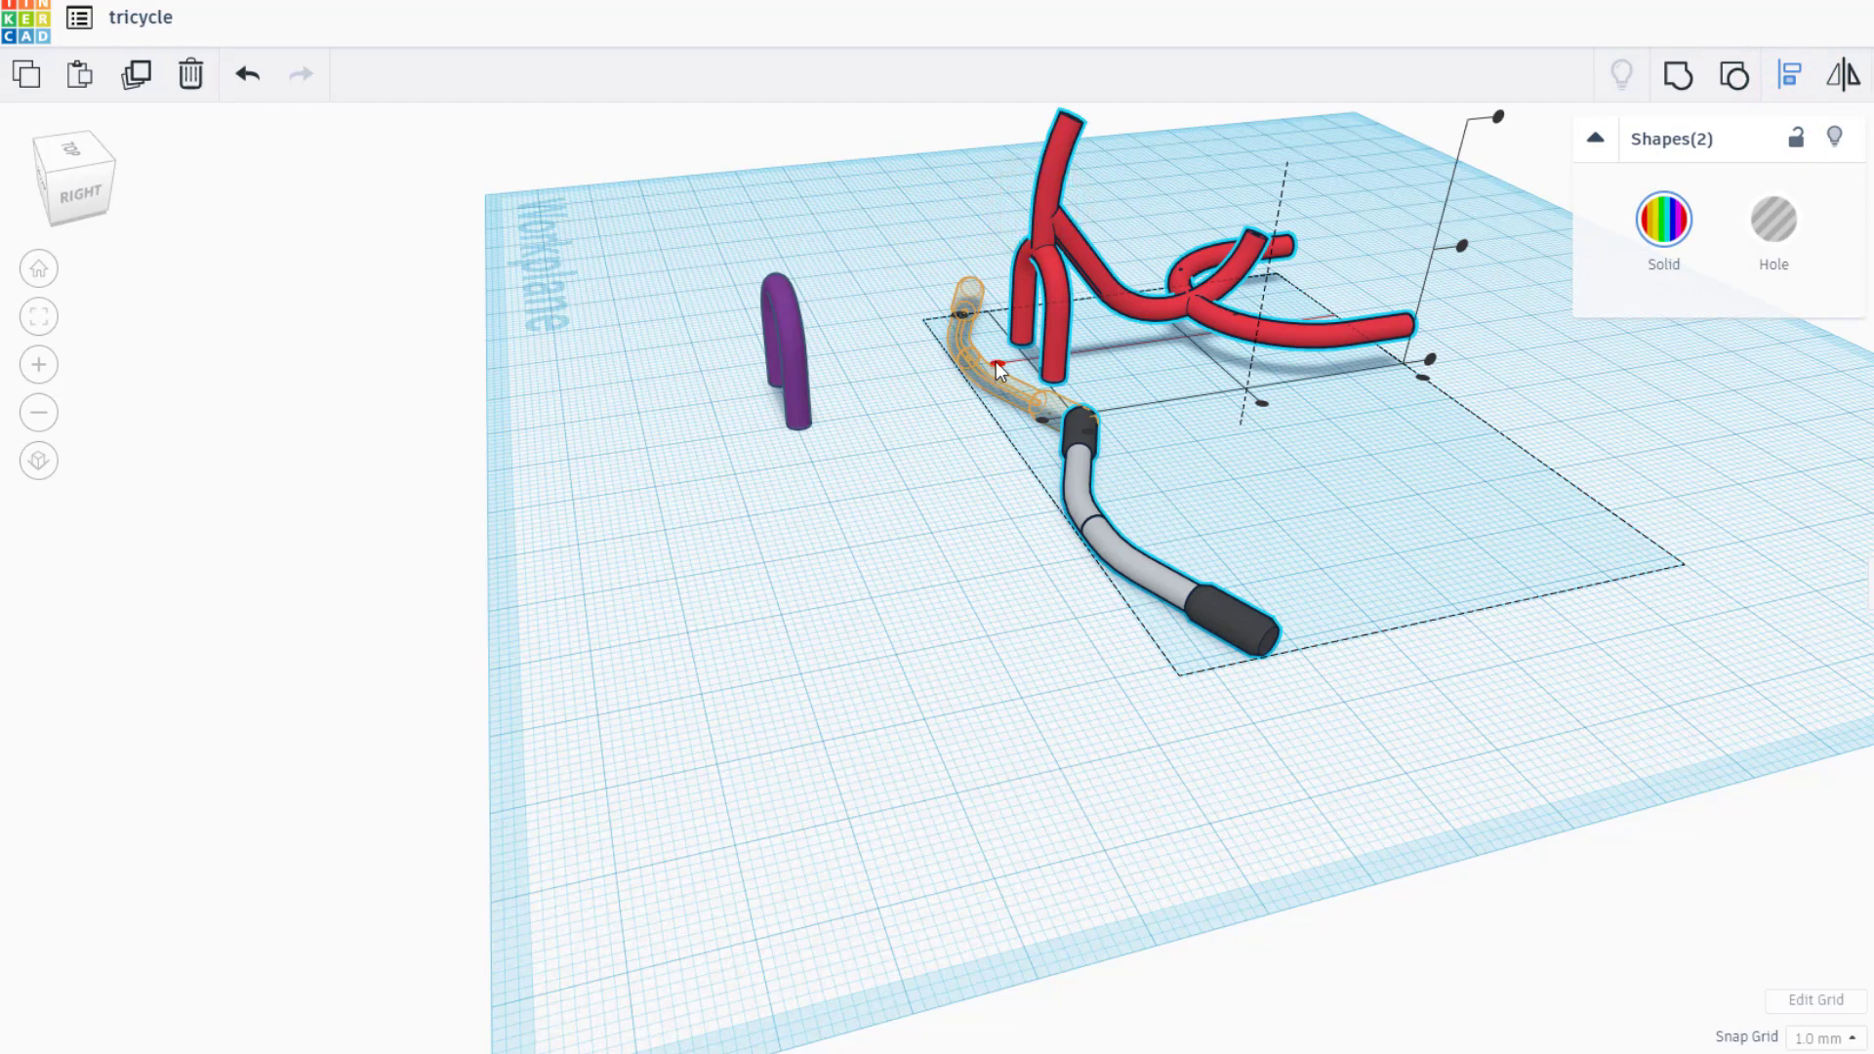
left_click(996, 362)
left_click(1113, 555)
left_click(1005, 378)
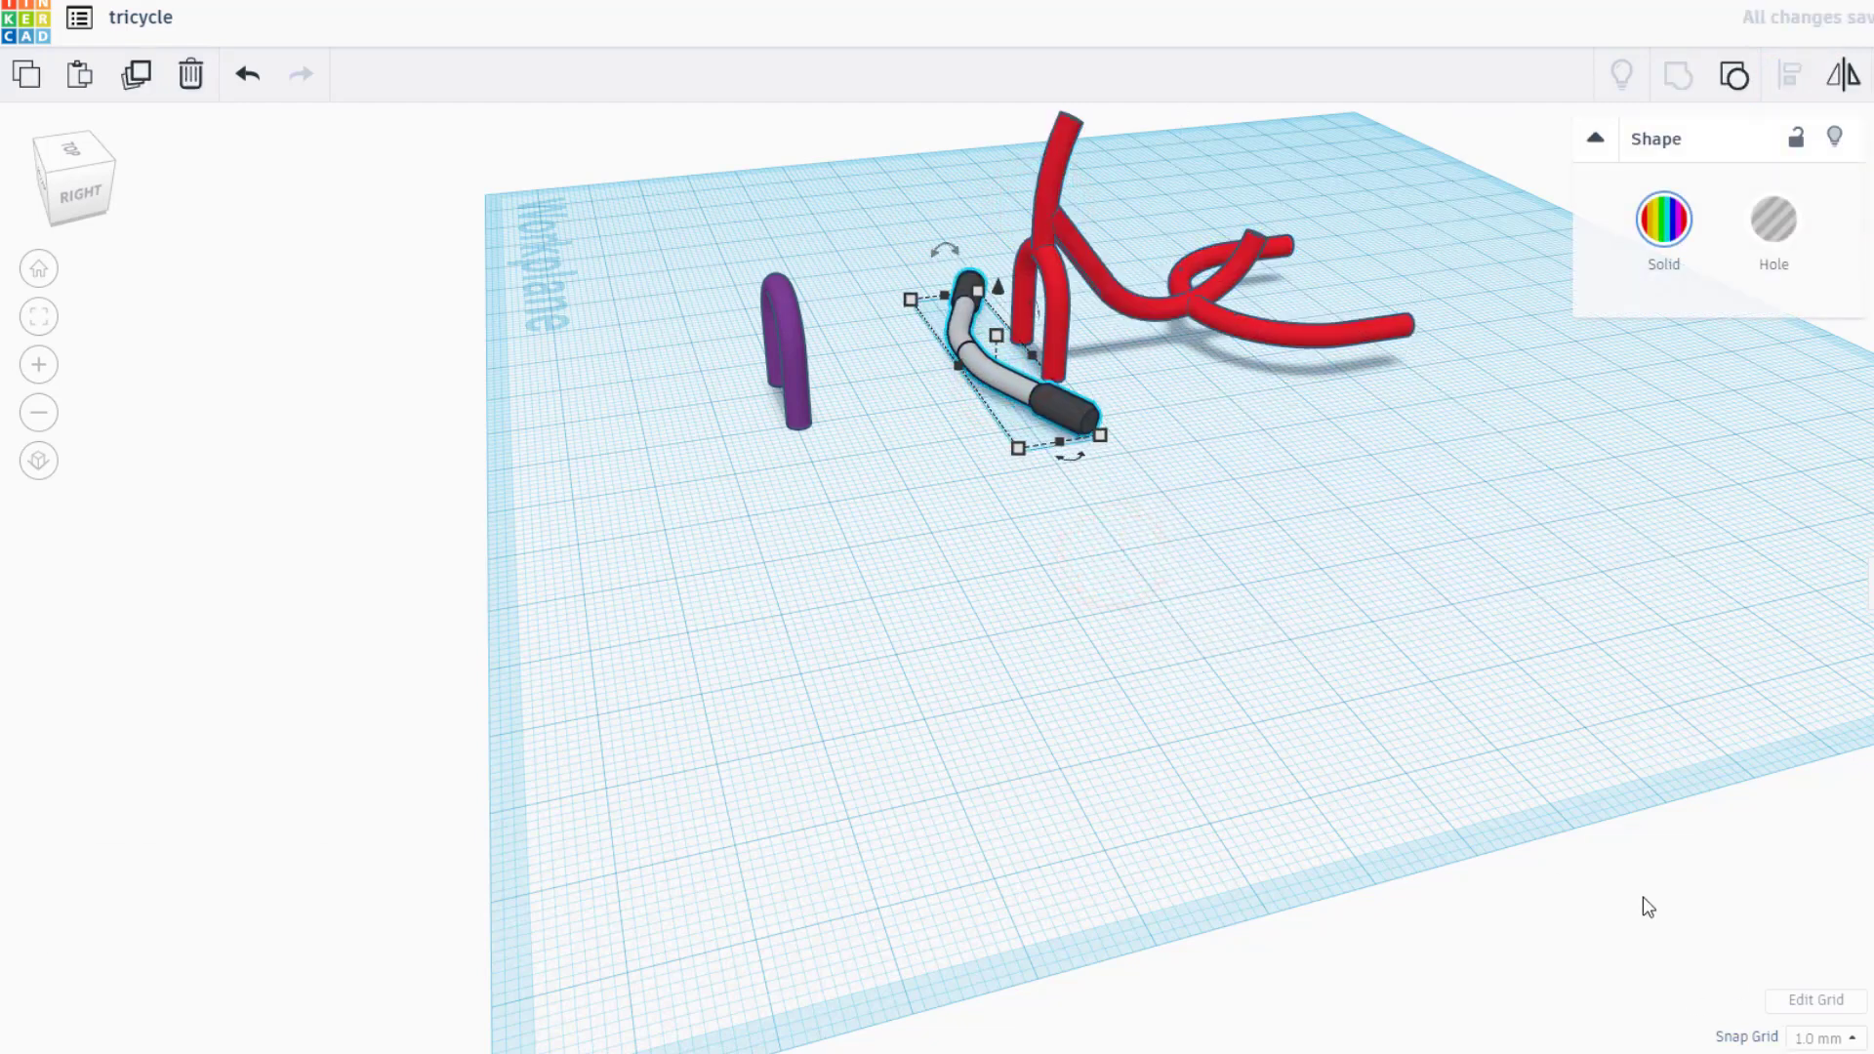
Raise the handlebar and move it back until it rests on the upper end of the red stem
key("ctrl+Up")
key("ctrl+Up")
key("ctrl+Up")
key("ctrl+Up")
key("ctrl+Up")
key("ctrl+Up")
key("ctrl+Up")
key("ctrl+Up")
key("Right")
key("Right")
key("Right")
key("Right")
key("Right")
key("Right")
key("Right")
key("Right")
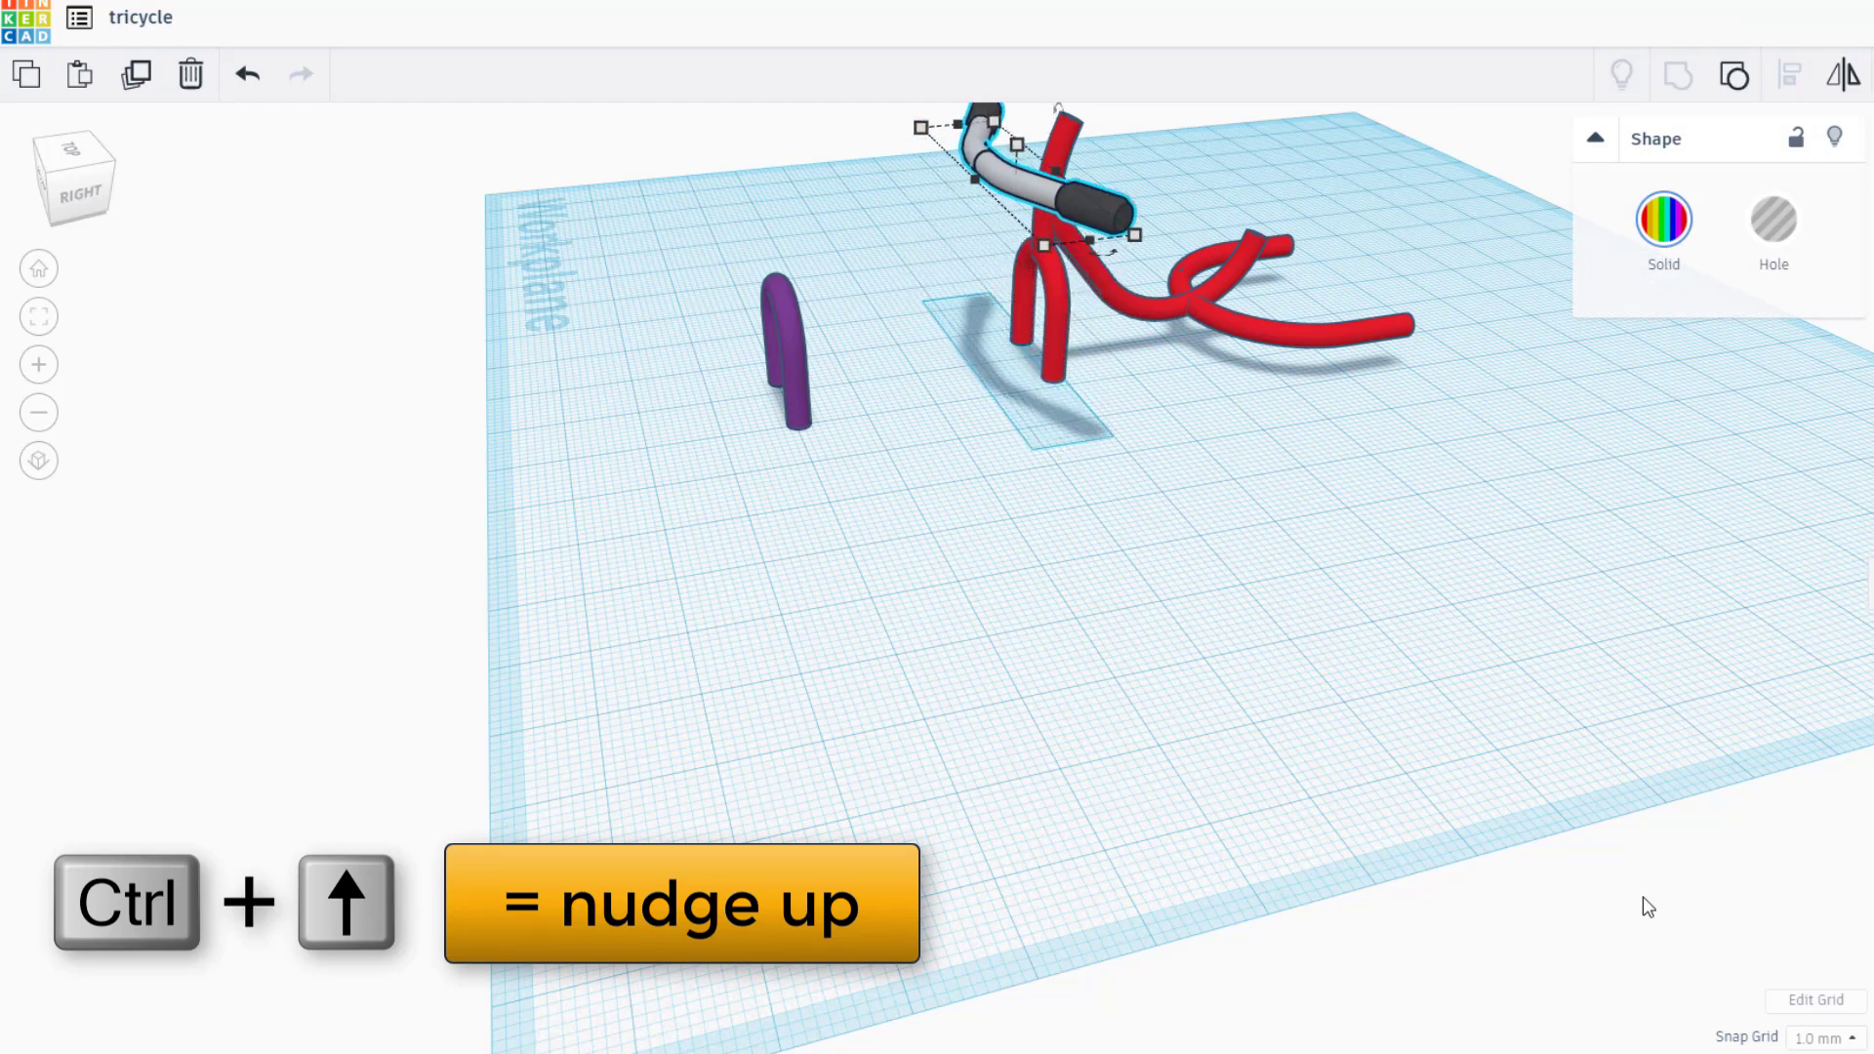
key("Right")
key("Right")
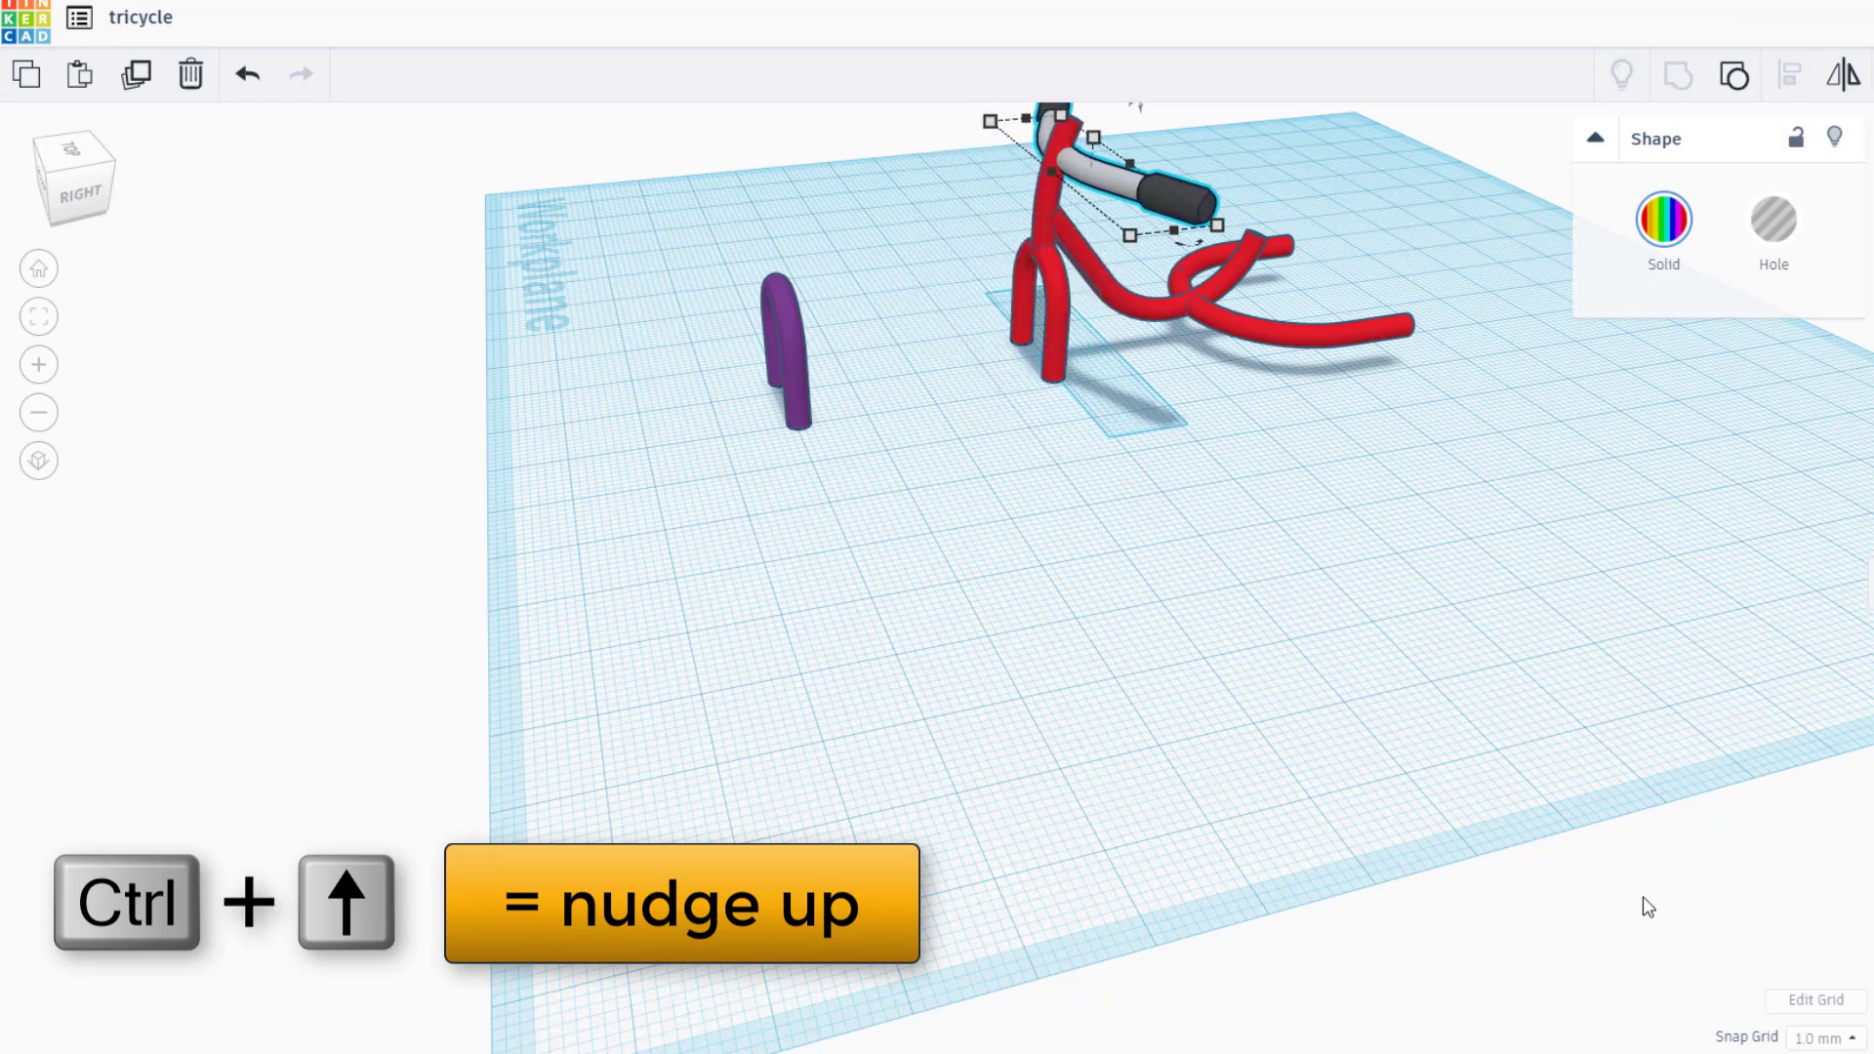
key("ctrl+Up")
key("ctrl+Up")
key("ctrl+Up")
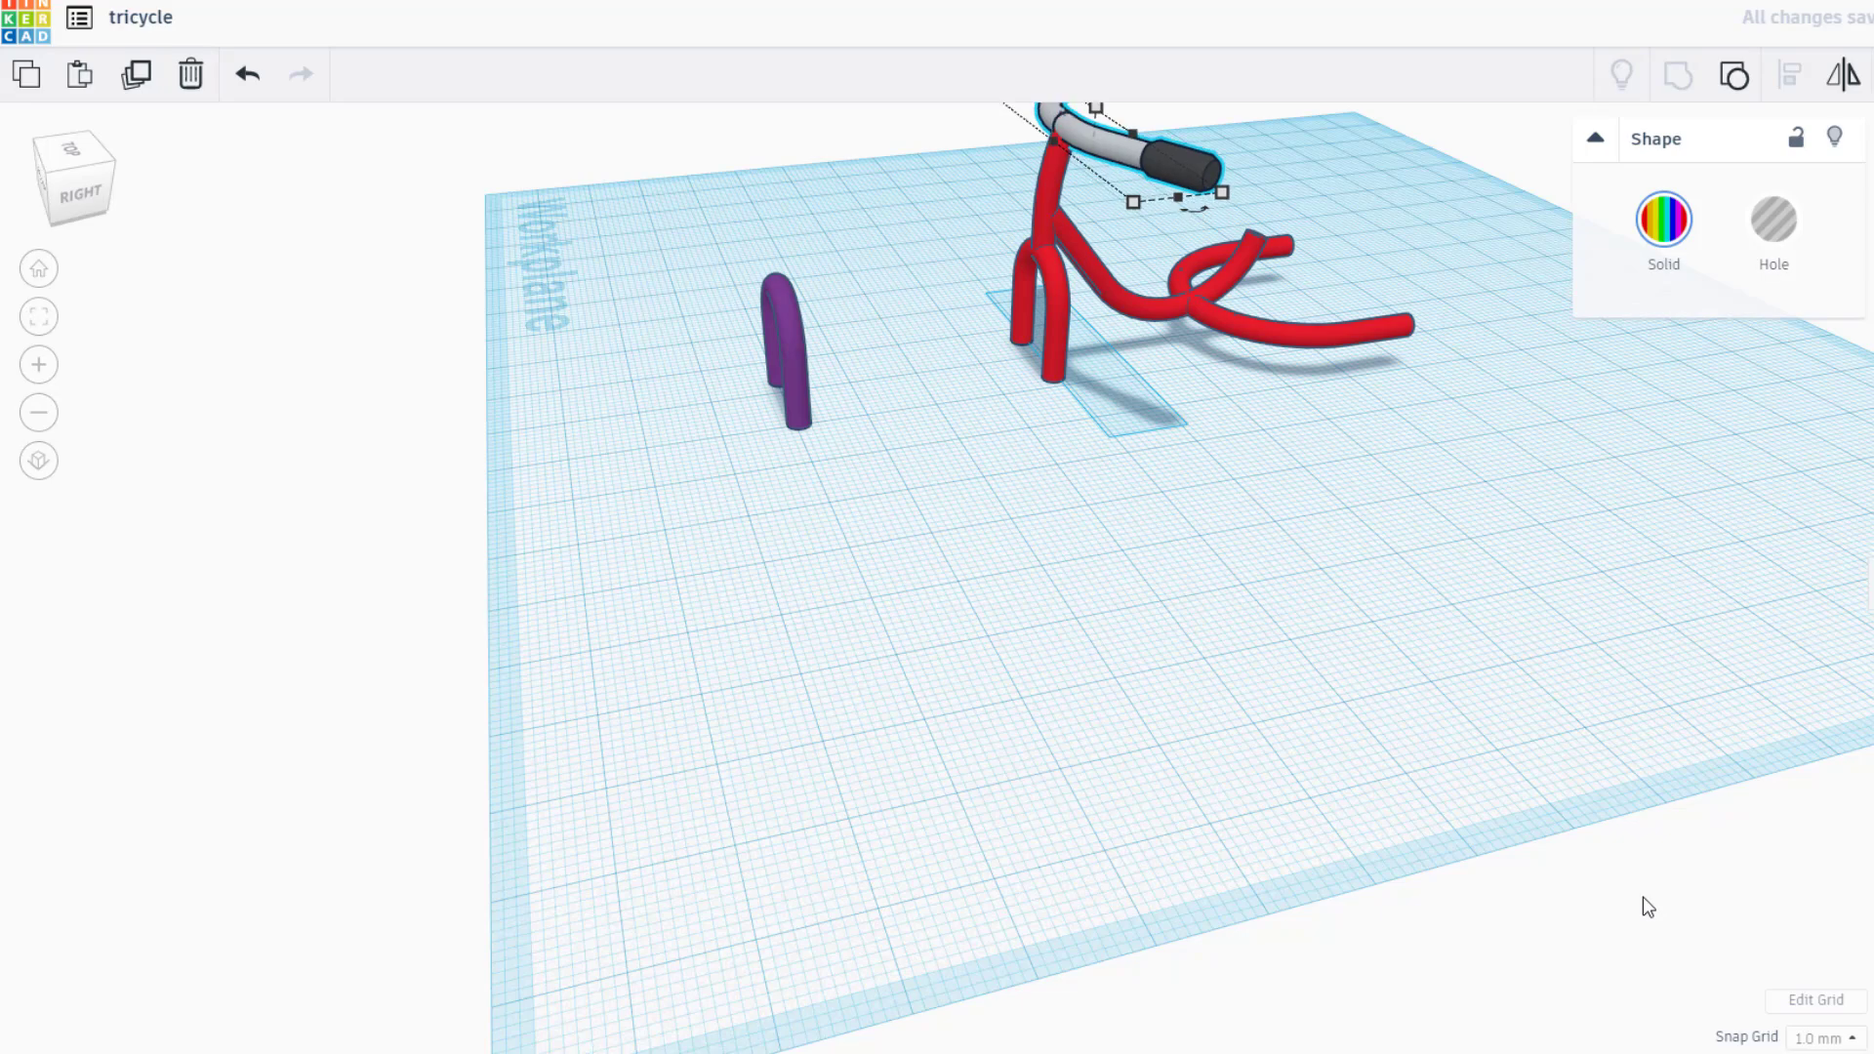
Set the snap grid to 0.25 mm and fine-tune the handlebar's height and fore-aft position on the stem
right_click_drag(1511, 613, 797, 584)
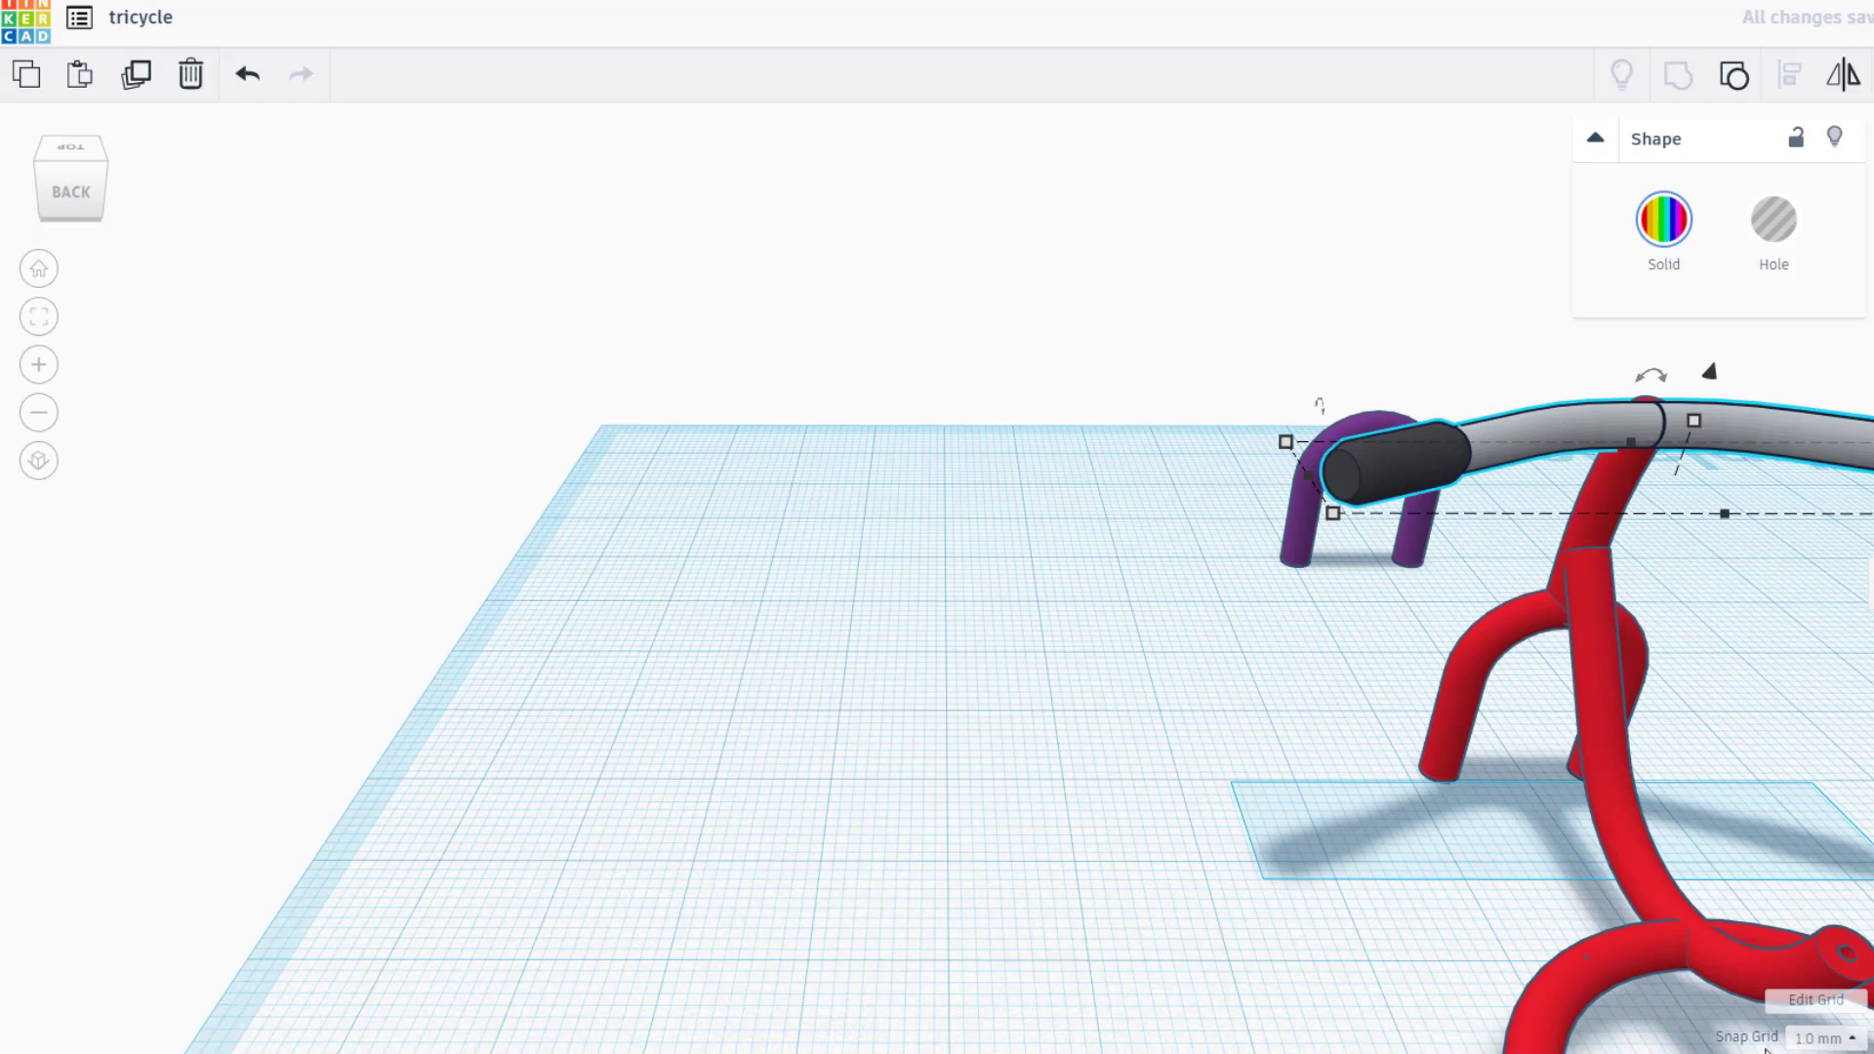
left_click(1809, 865)
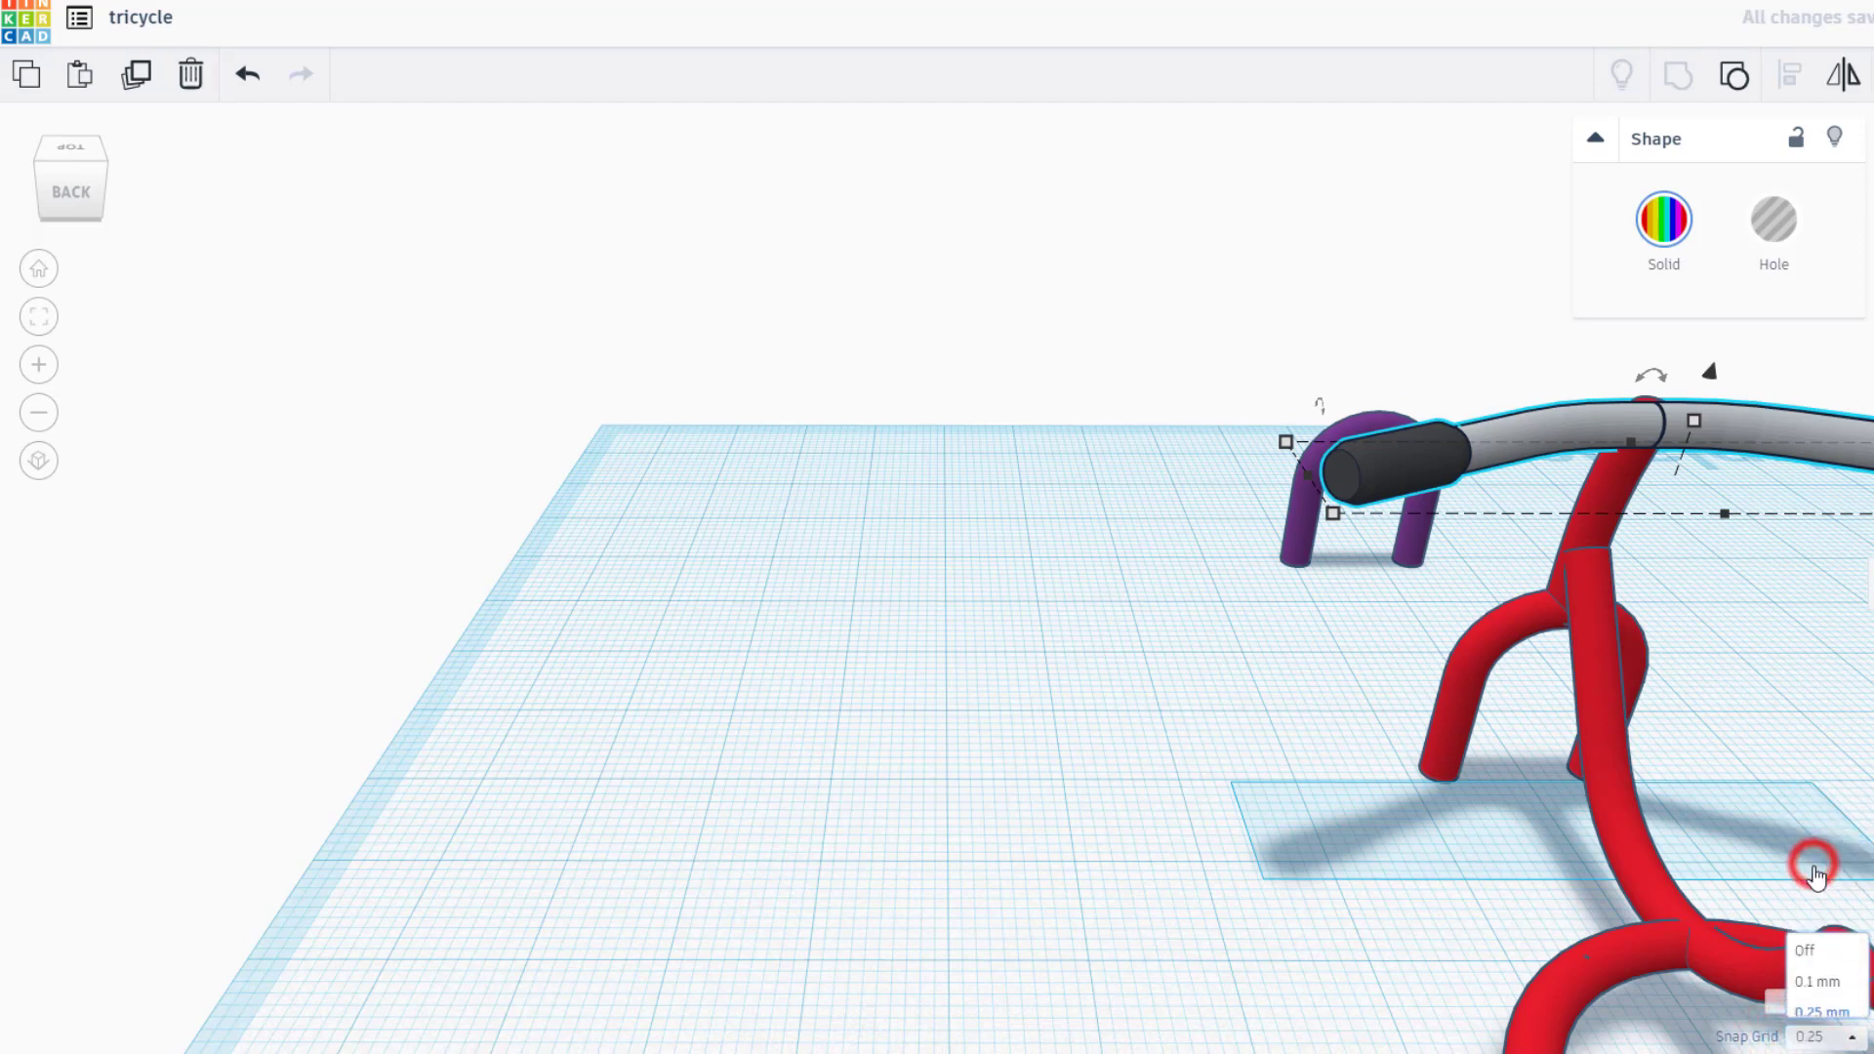
key("Up")
key("Up")
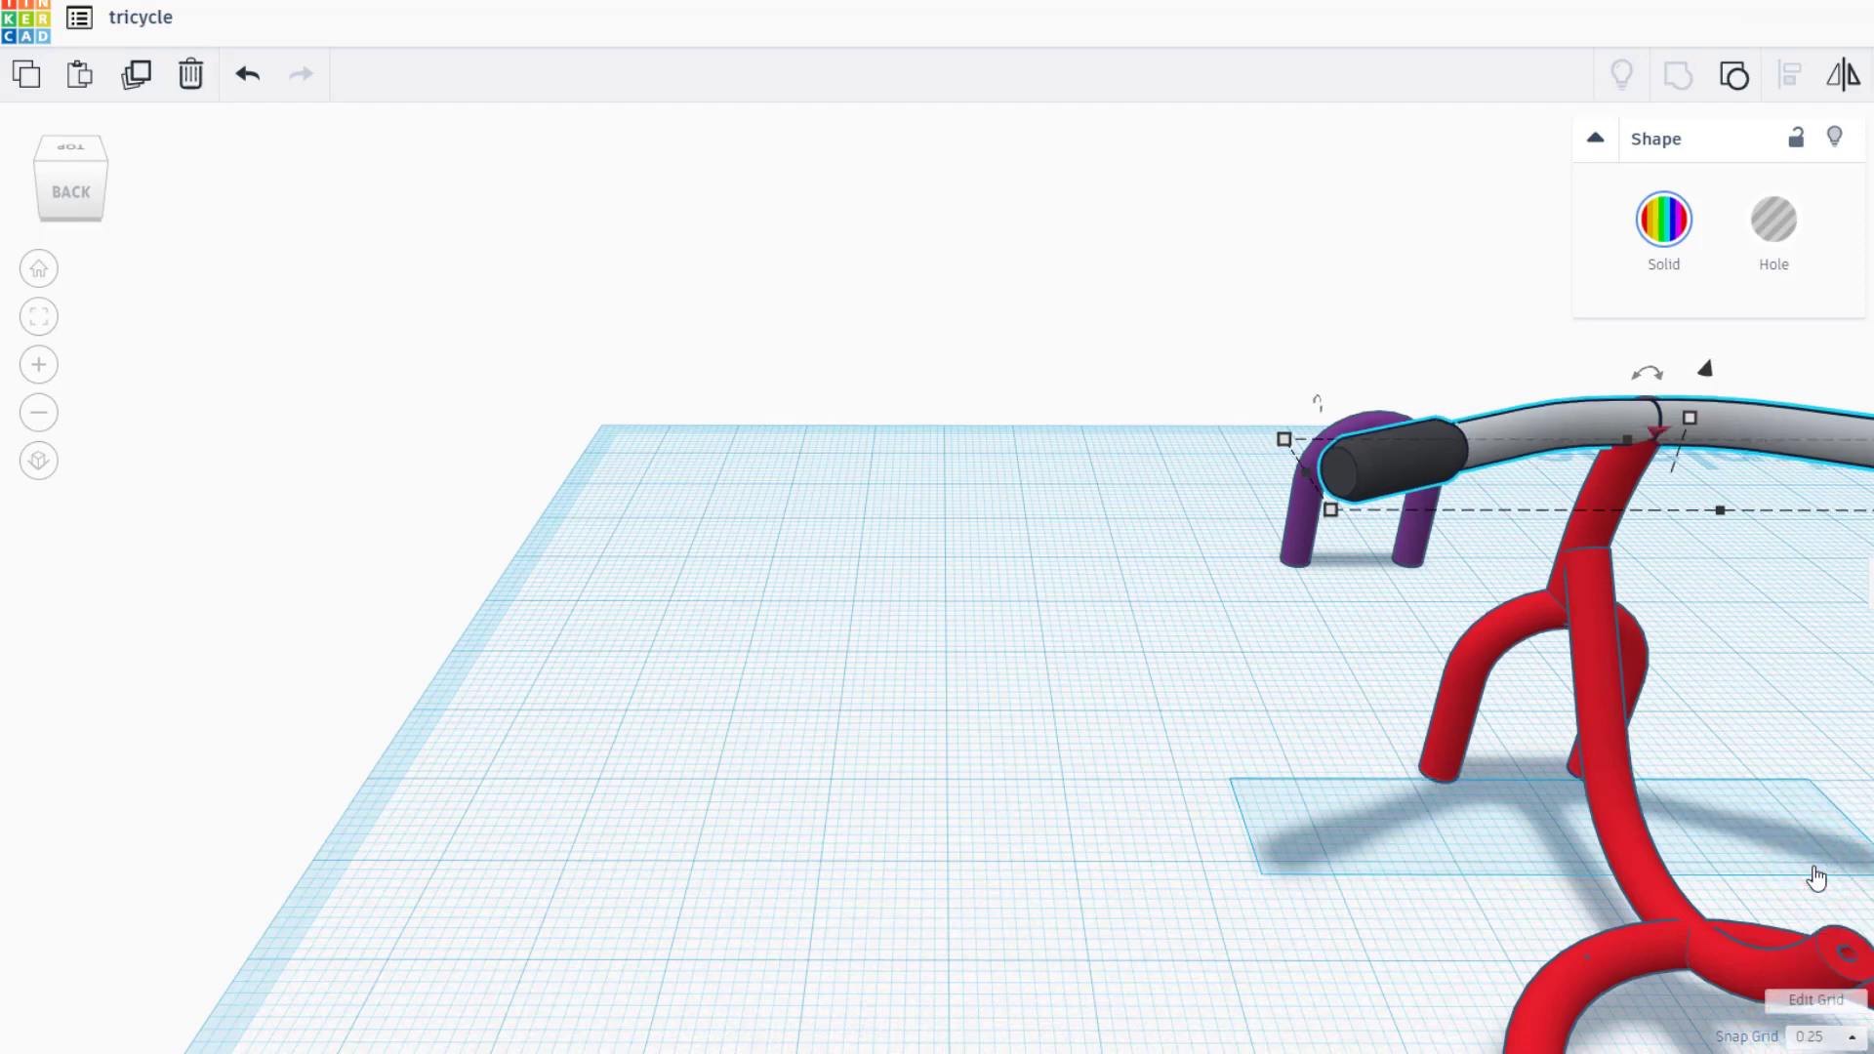
key("ctrl+Up")
key("Down")
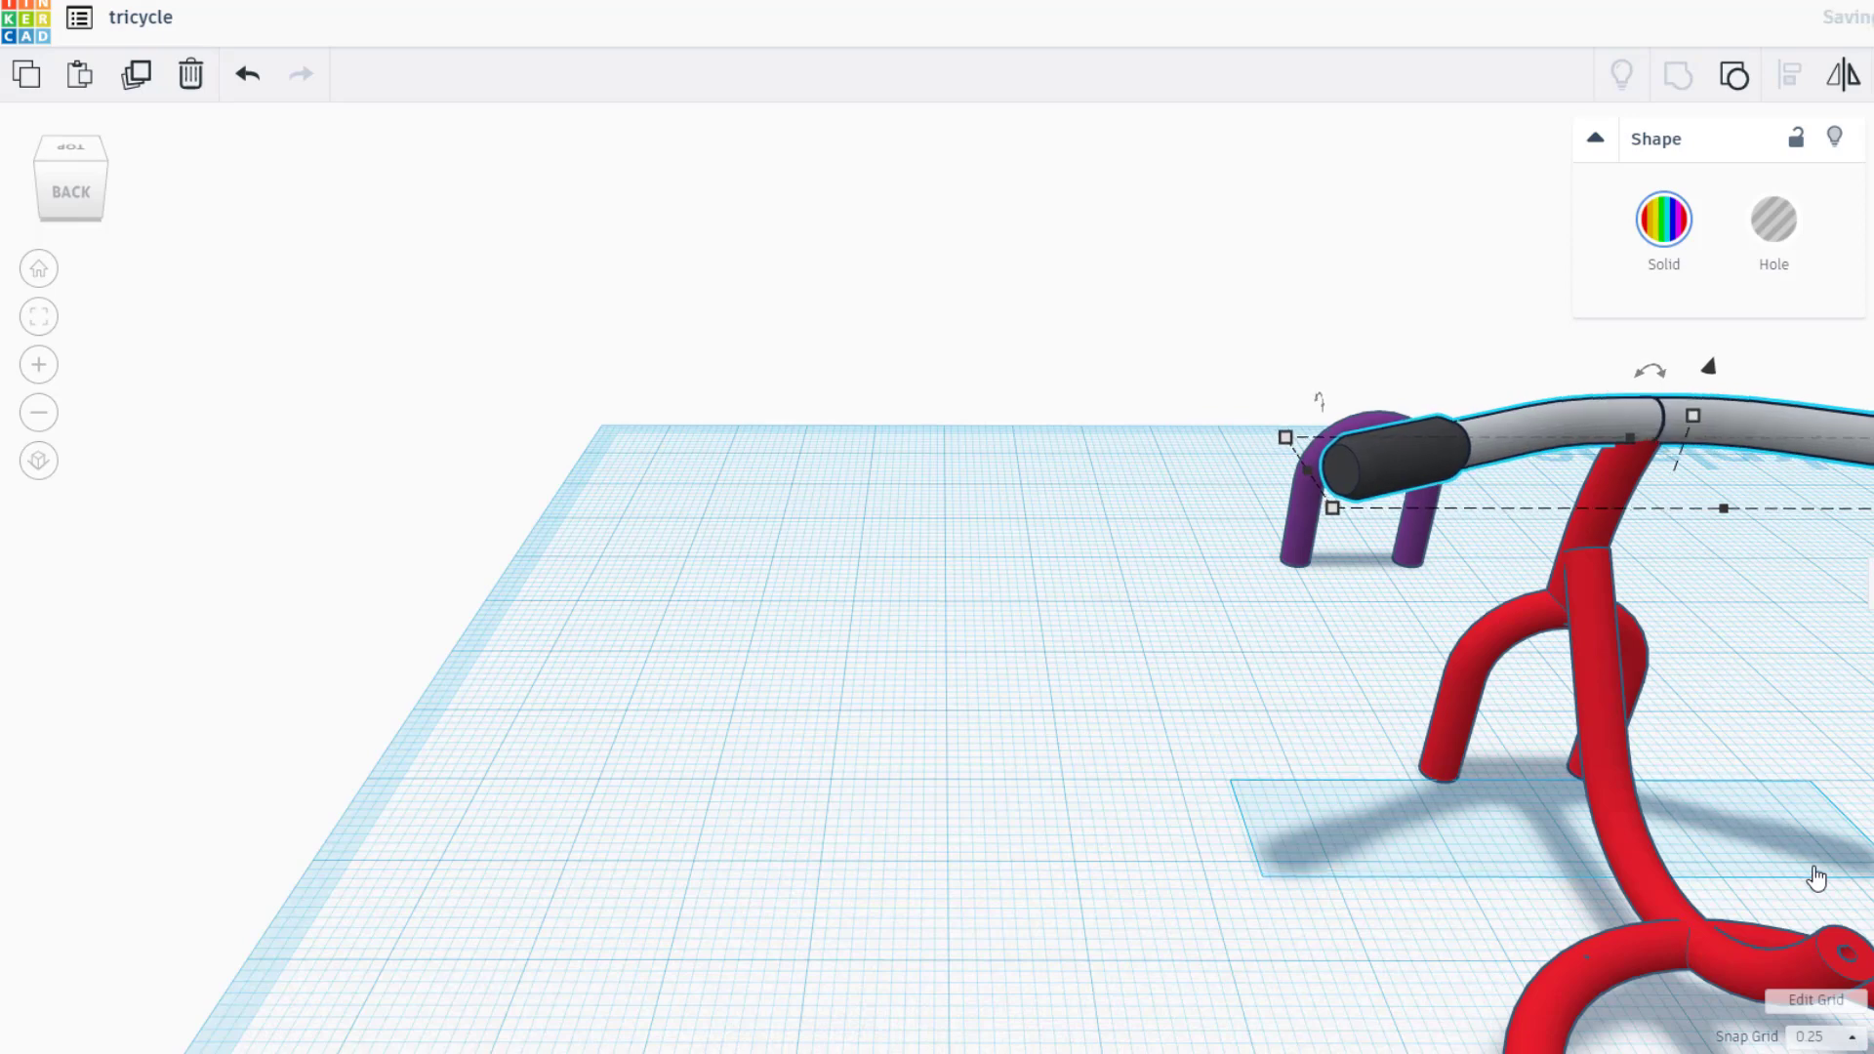
Group the handlebar with the red frame, keeping their original colours
right_click_drag(1410, 884, 1689, 908)
left_click_drag(1405, 179, 1556, 615)
left_click(1680, 78)
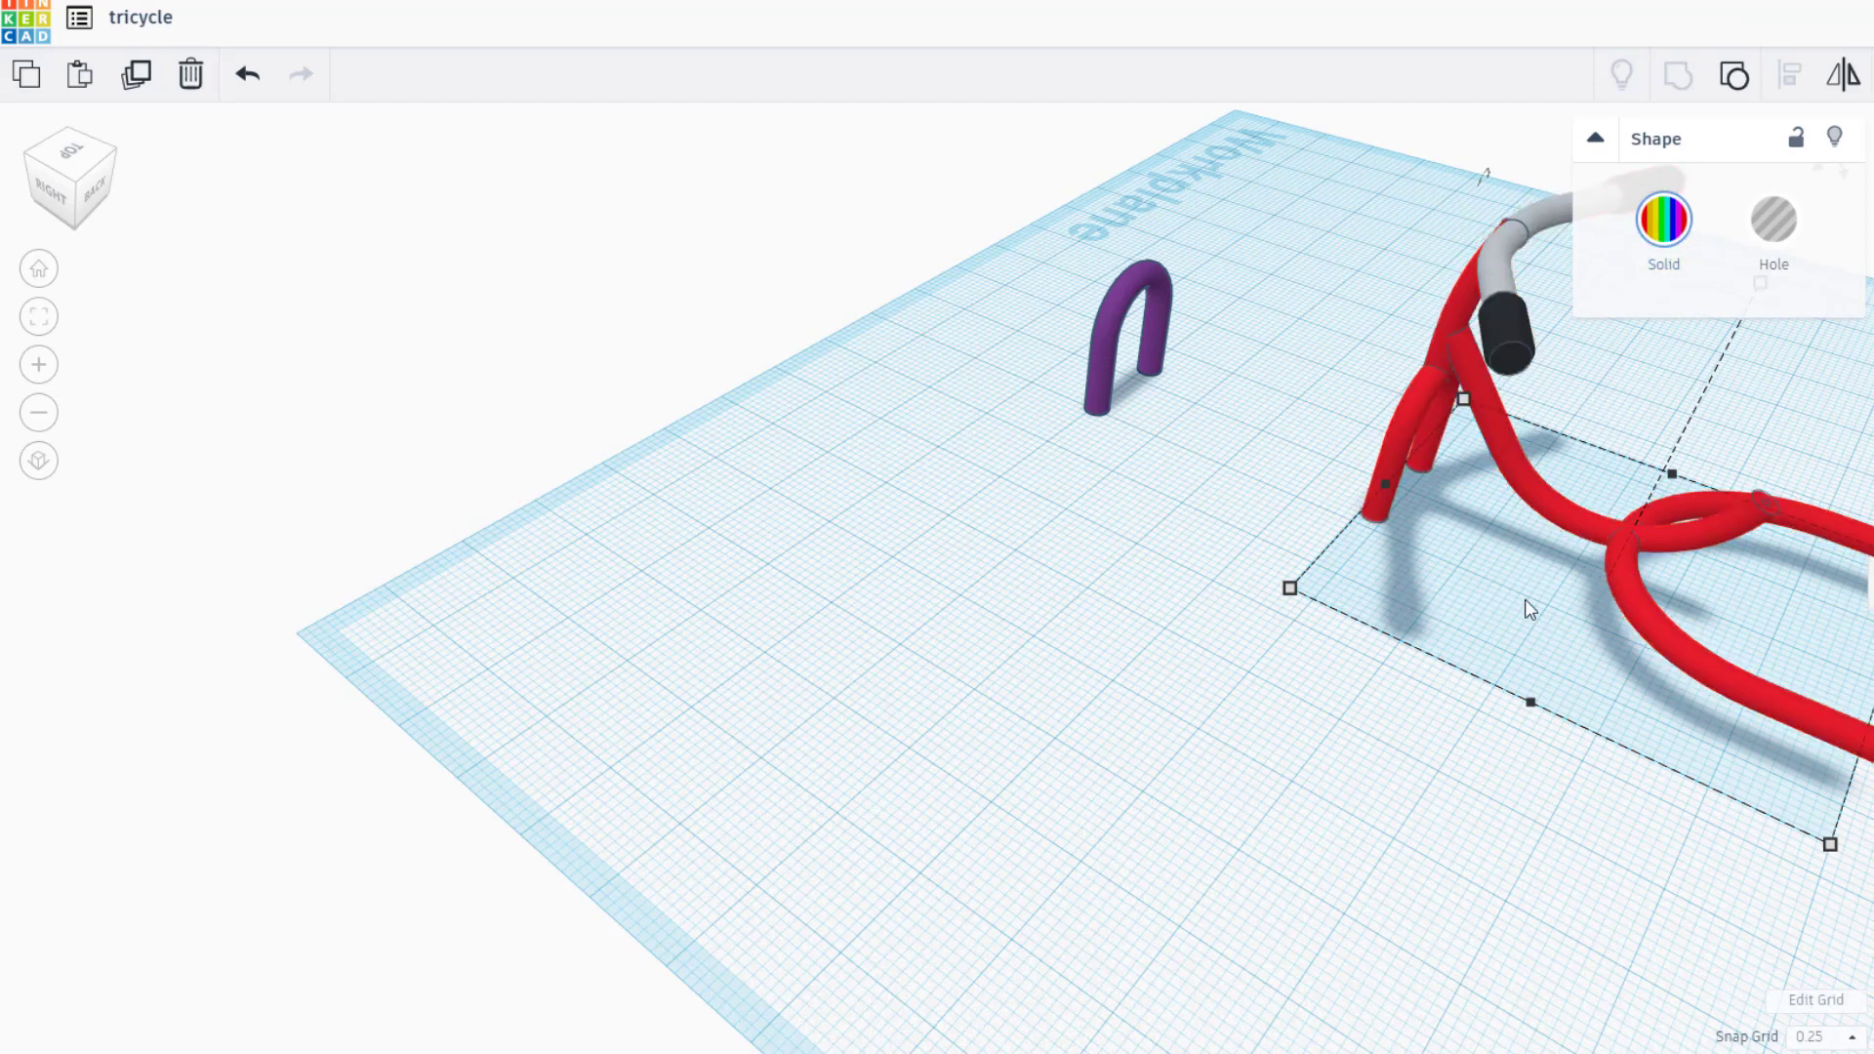
Place an Extrusion from the featured shape generators on the workplane beside the tricycle
right_click_drag(1486, 602, 761, 548)
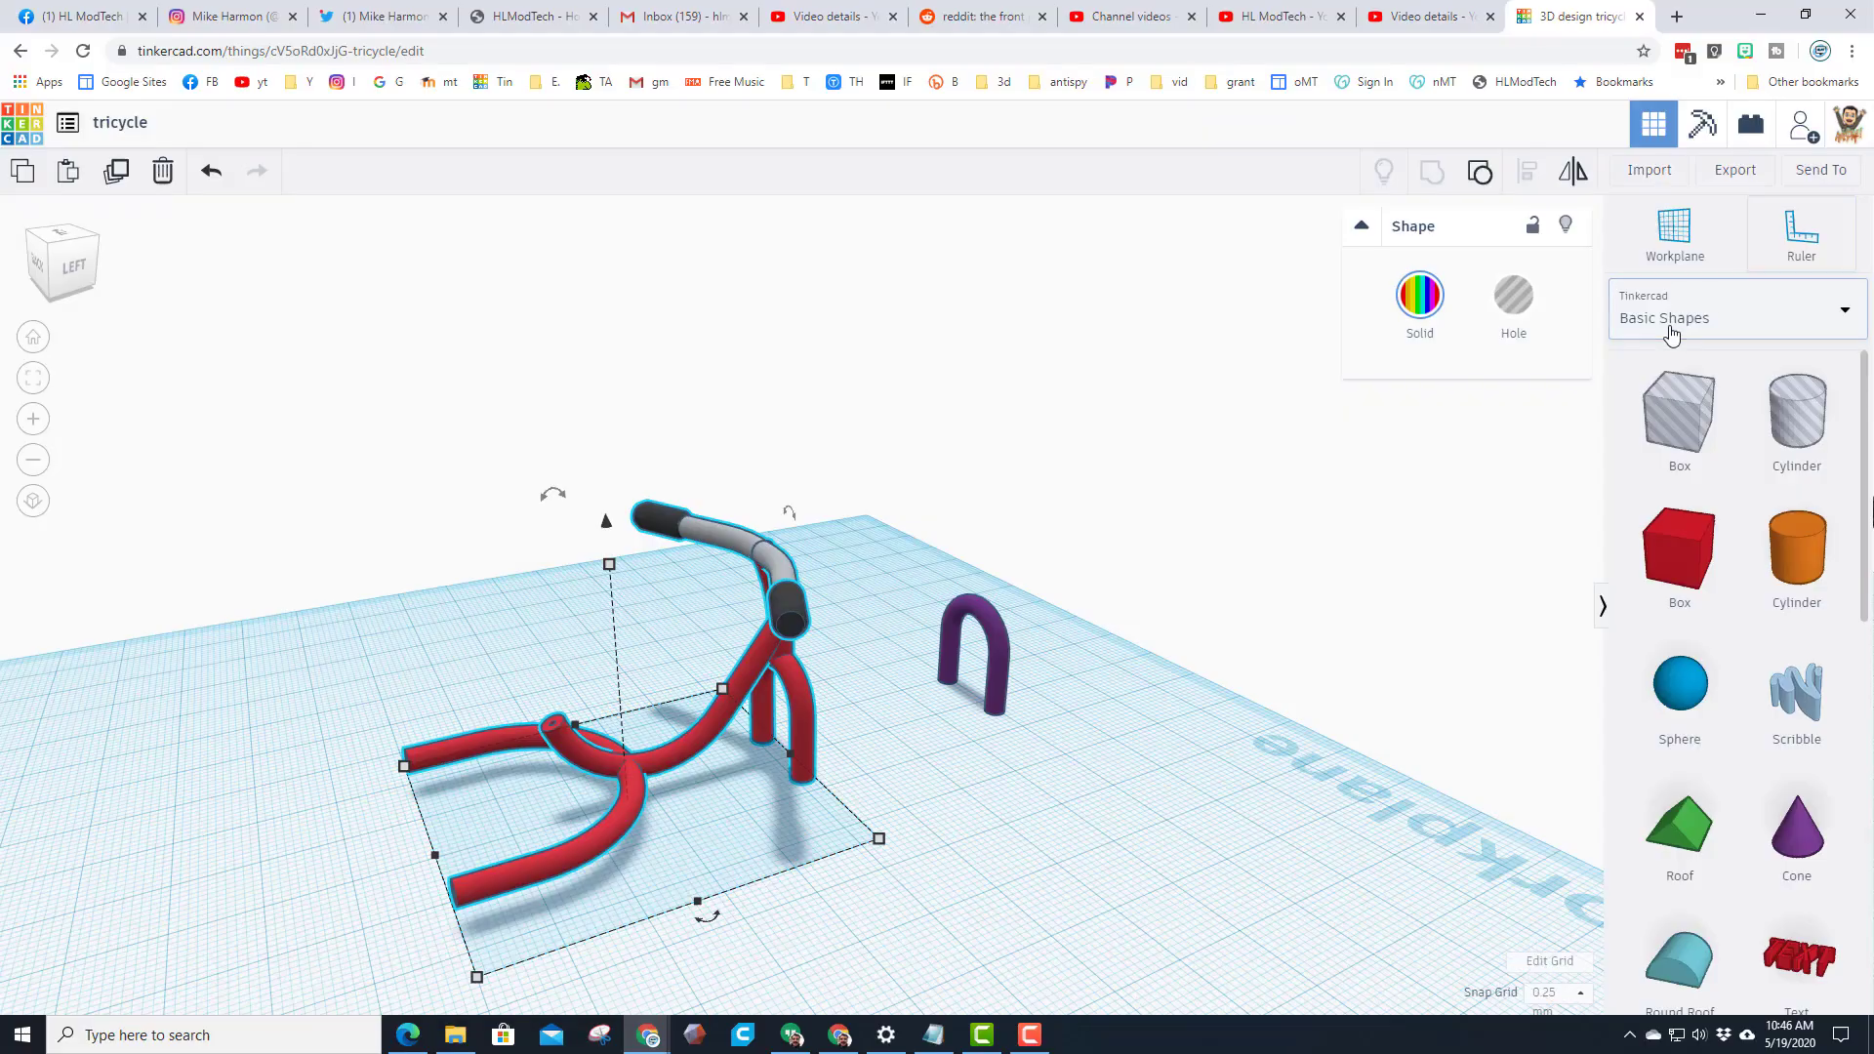
left_click(1670, 314)
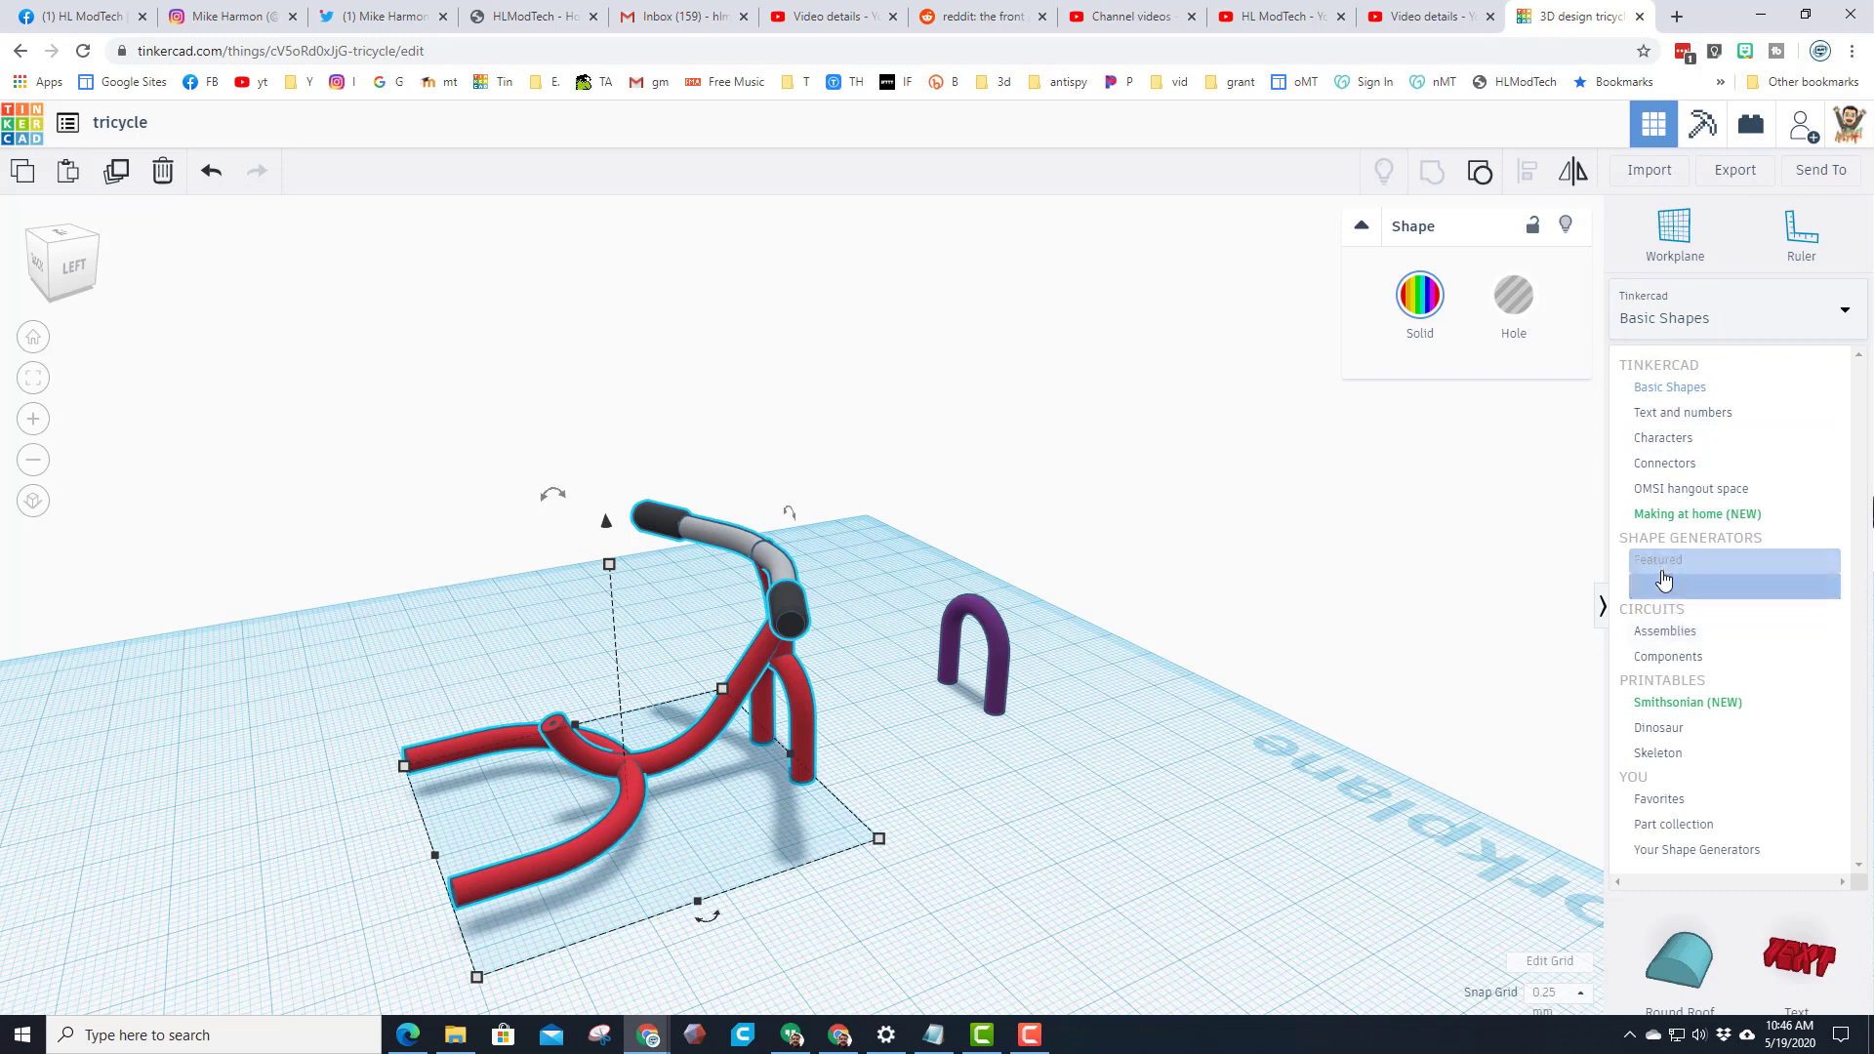
left_click(1662, 562)
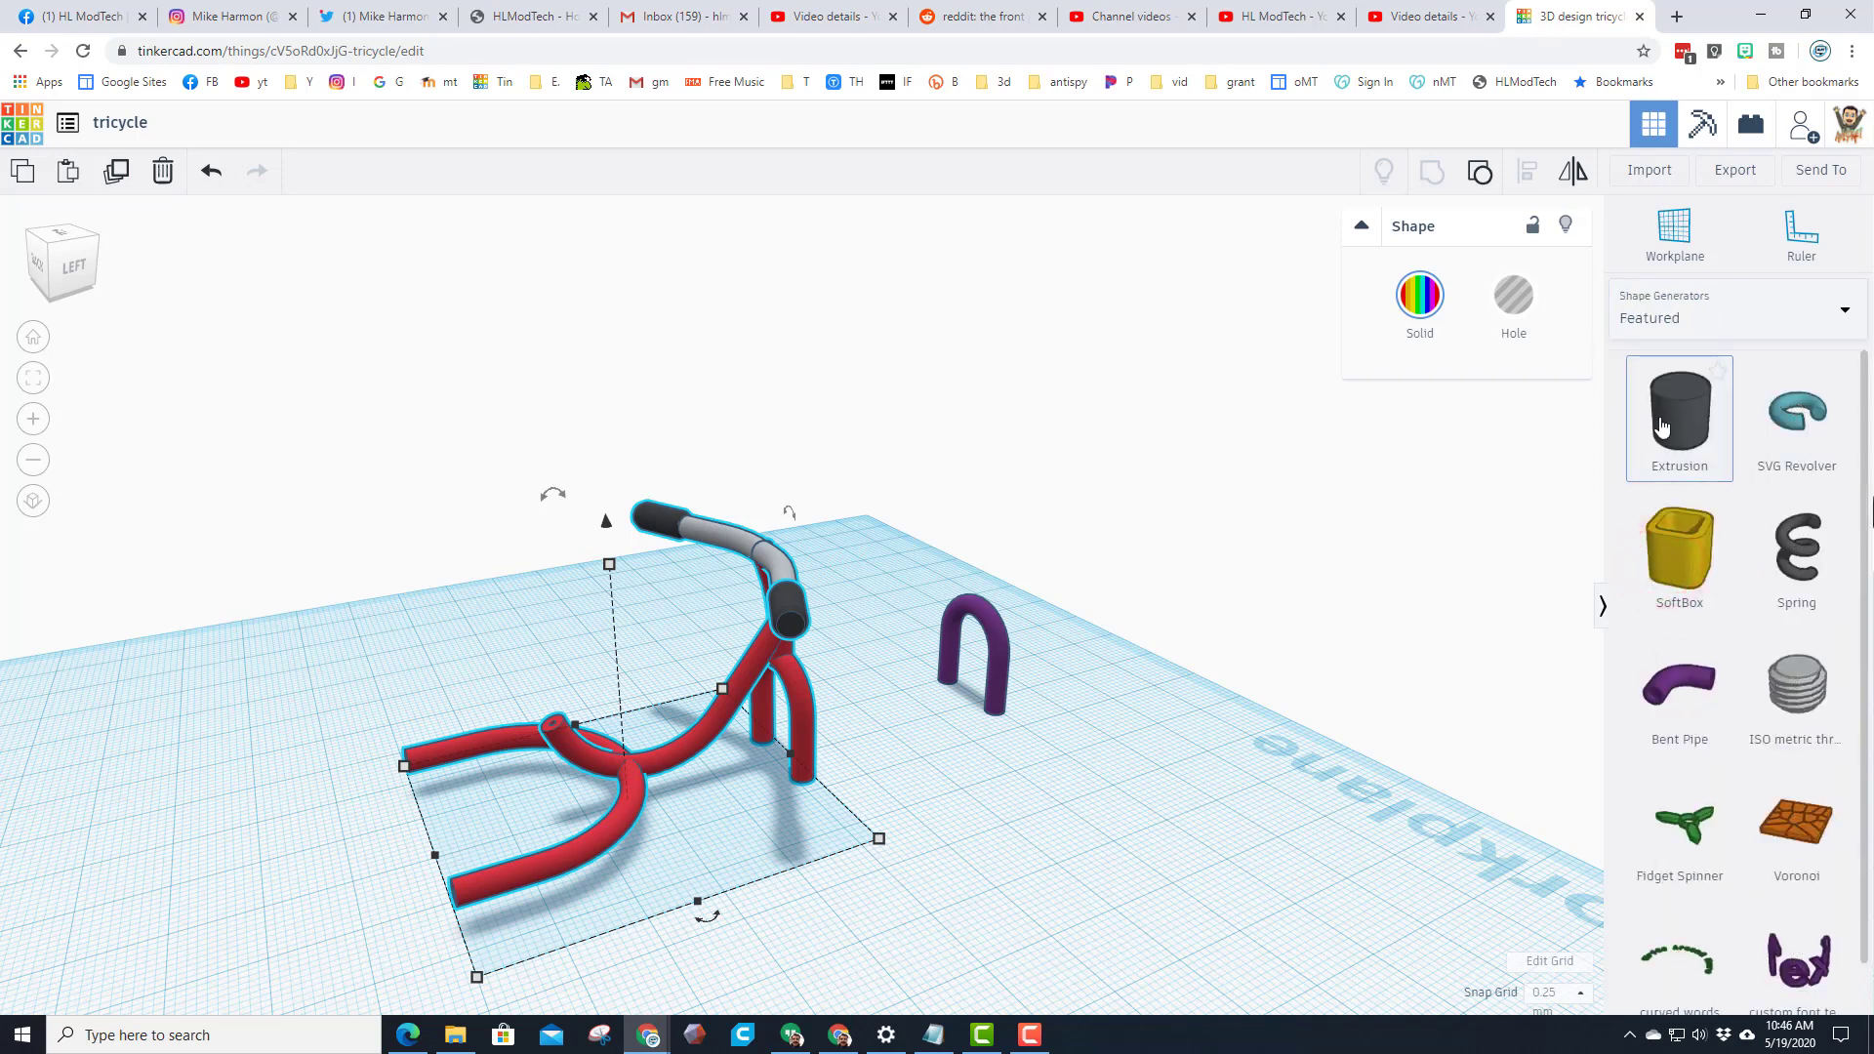
left_click_drag(1663, 426, 858, 904)
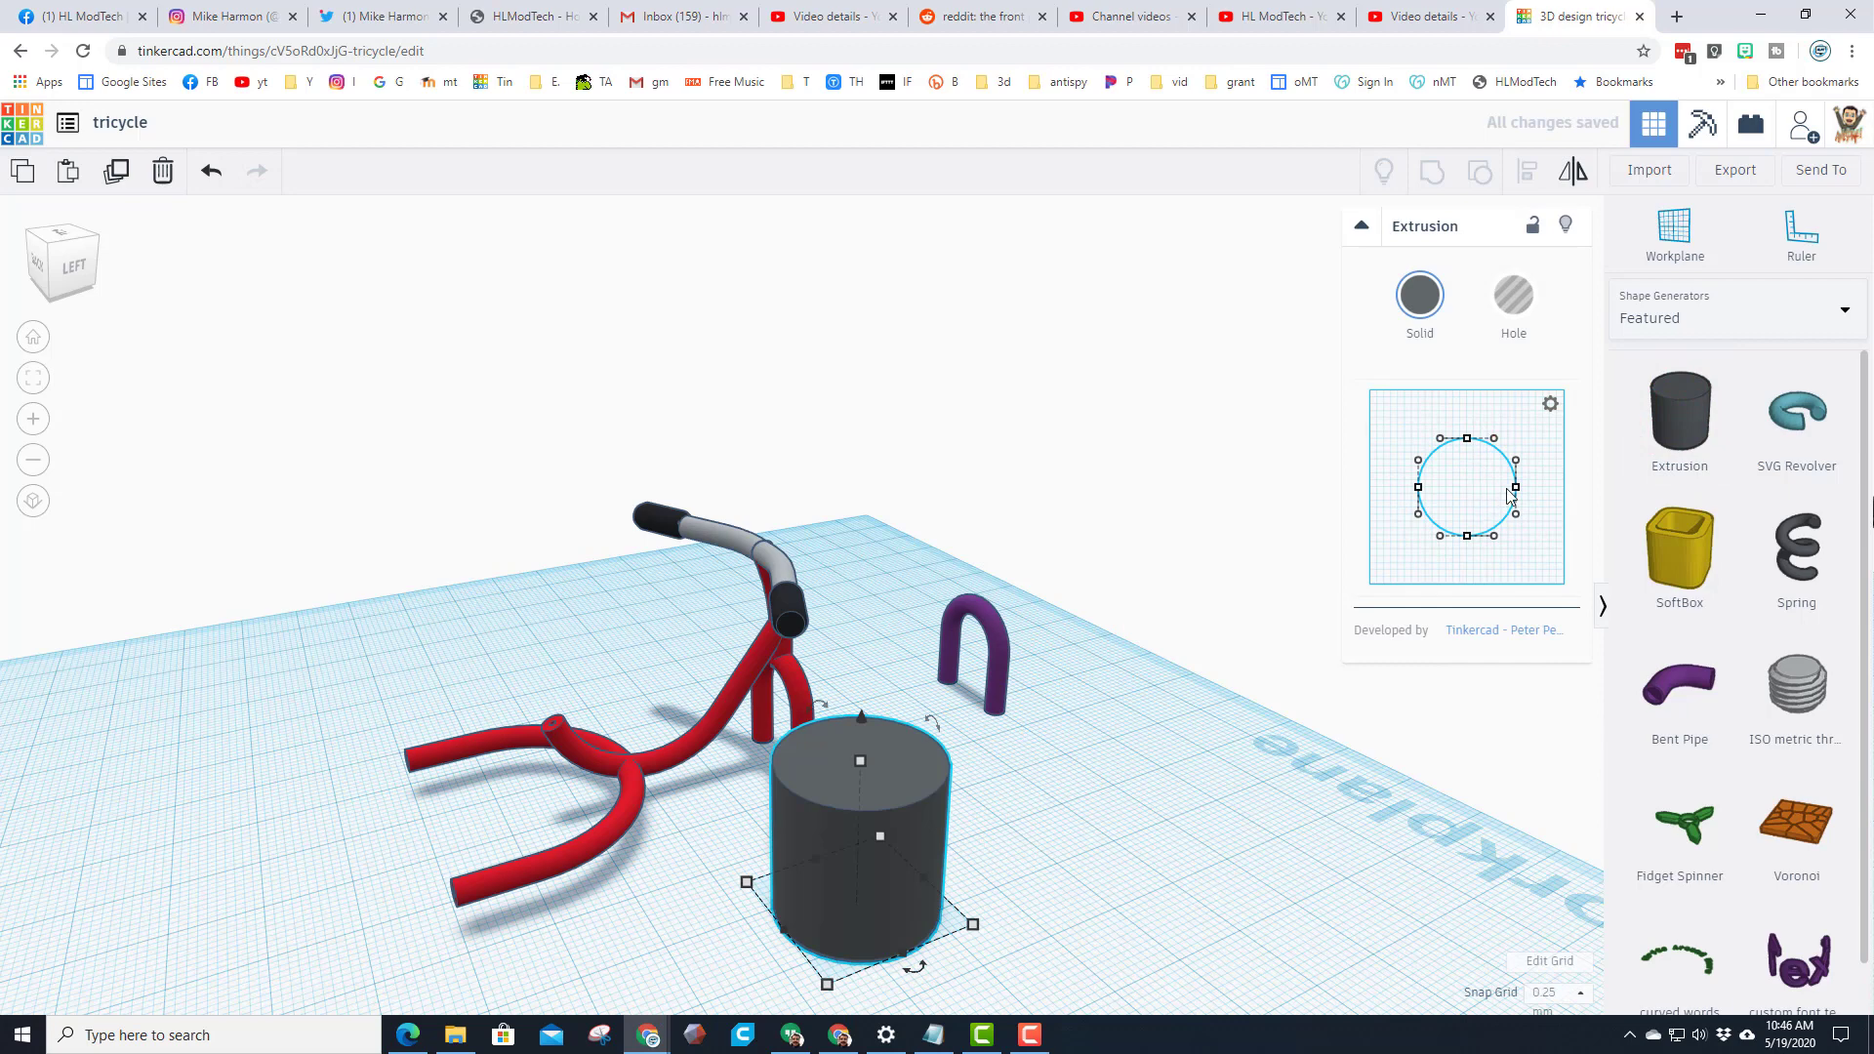
Reshape the extrusion's circular profile into a symmetrical bicycle-seat outline with a broad rear and a narrow rounded nose
left_click_drag(1516, 488, 1529, 487)
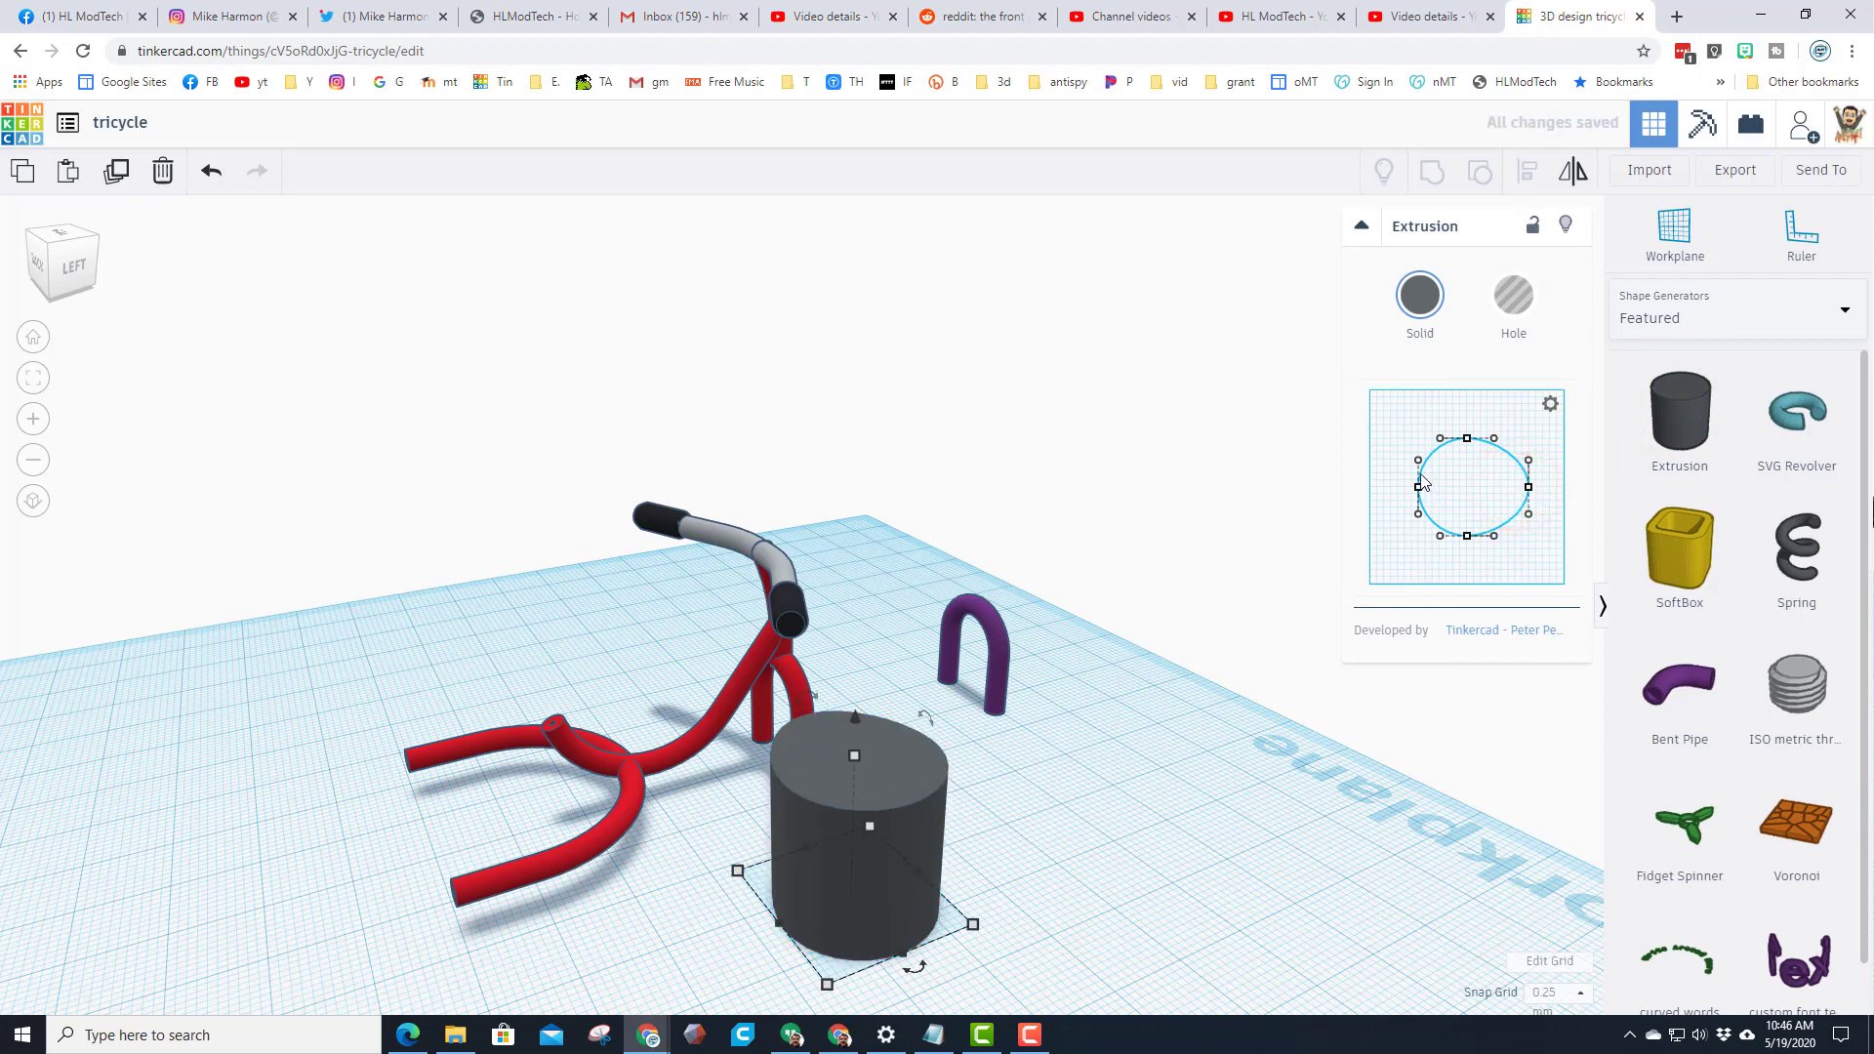
left_click_drag(1419, 461, 1500, 467)
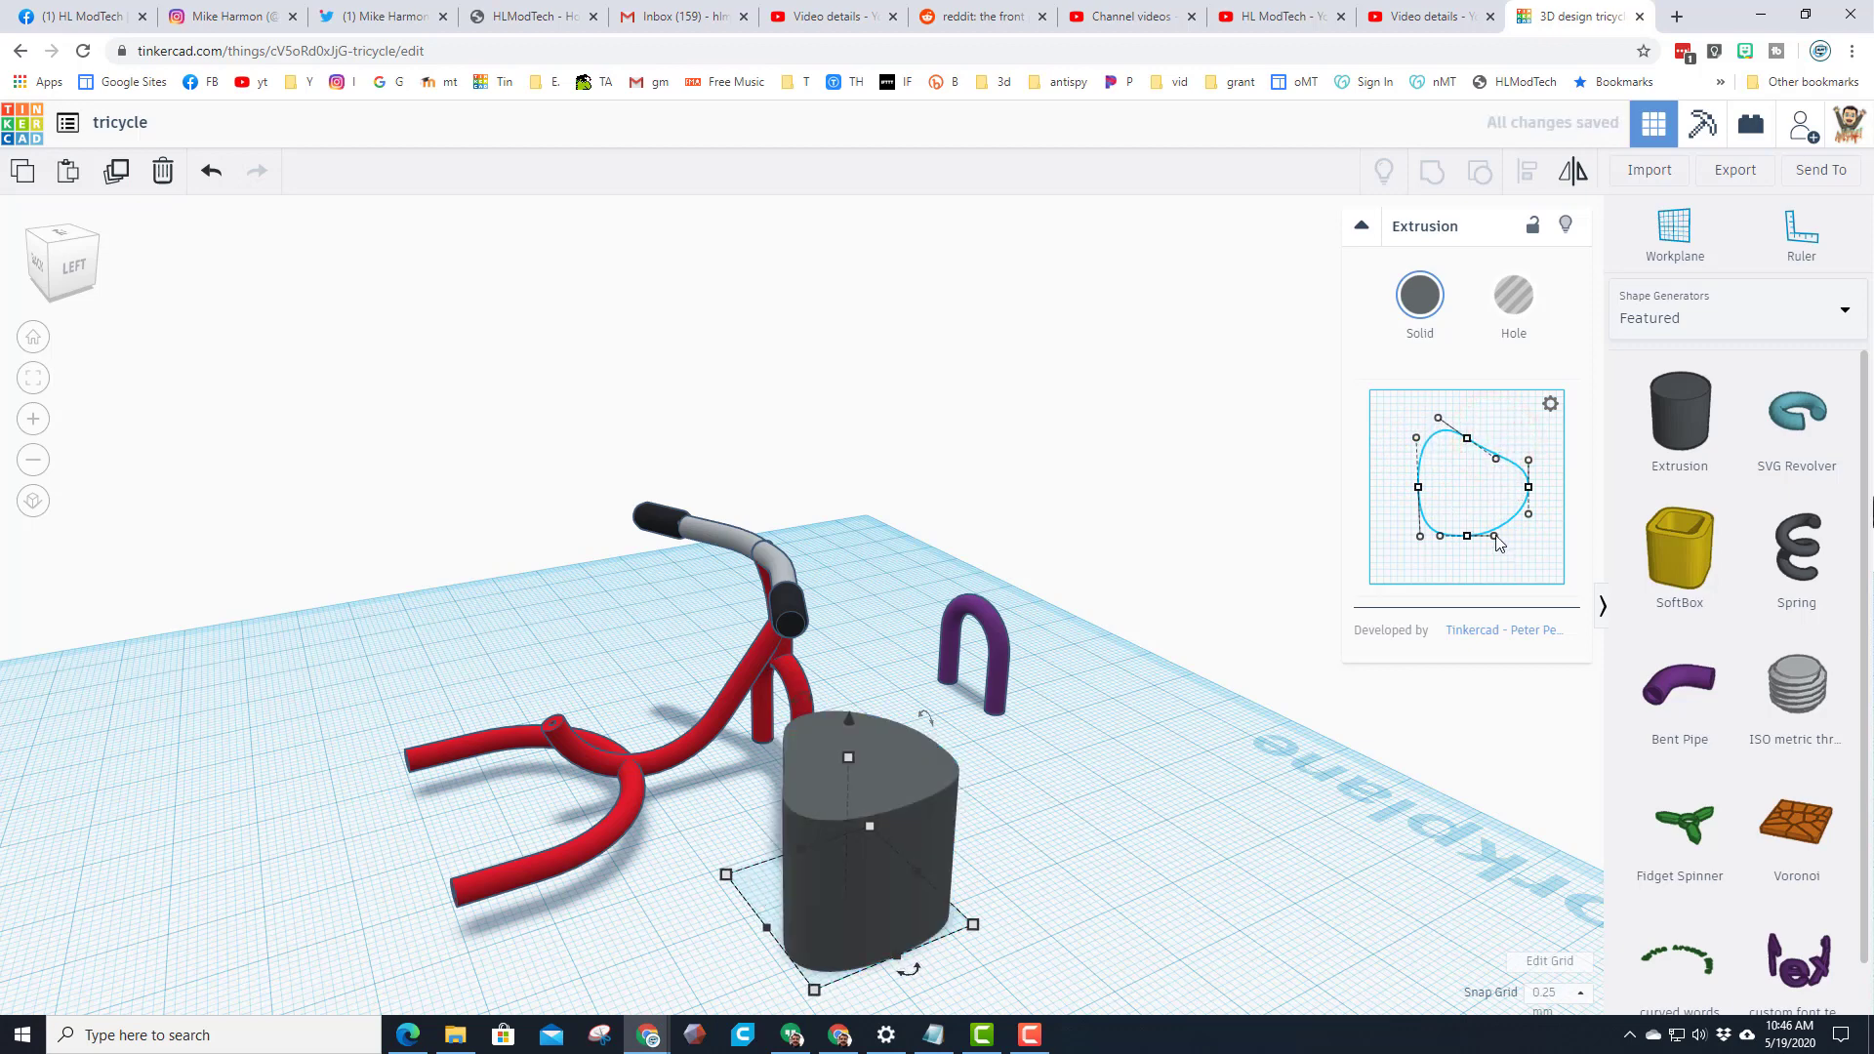
left_click_drag(1499, 544, 1492, 514)
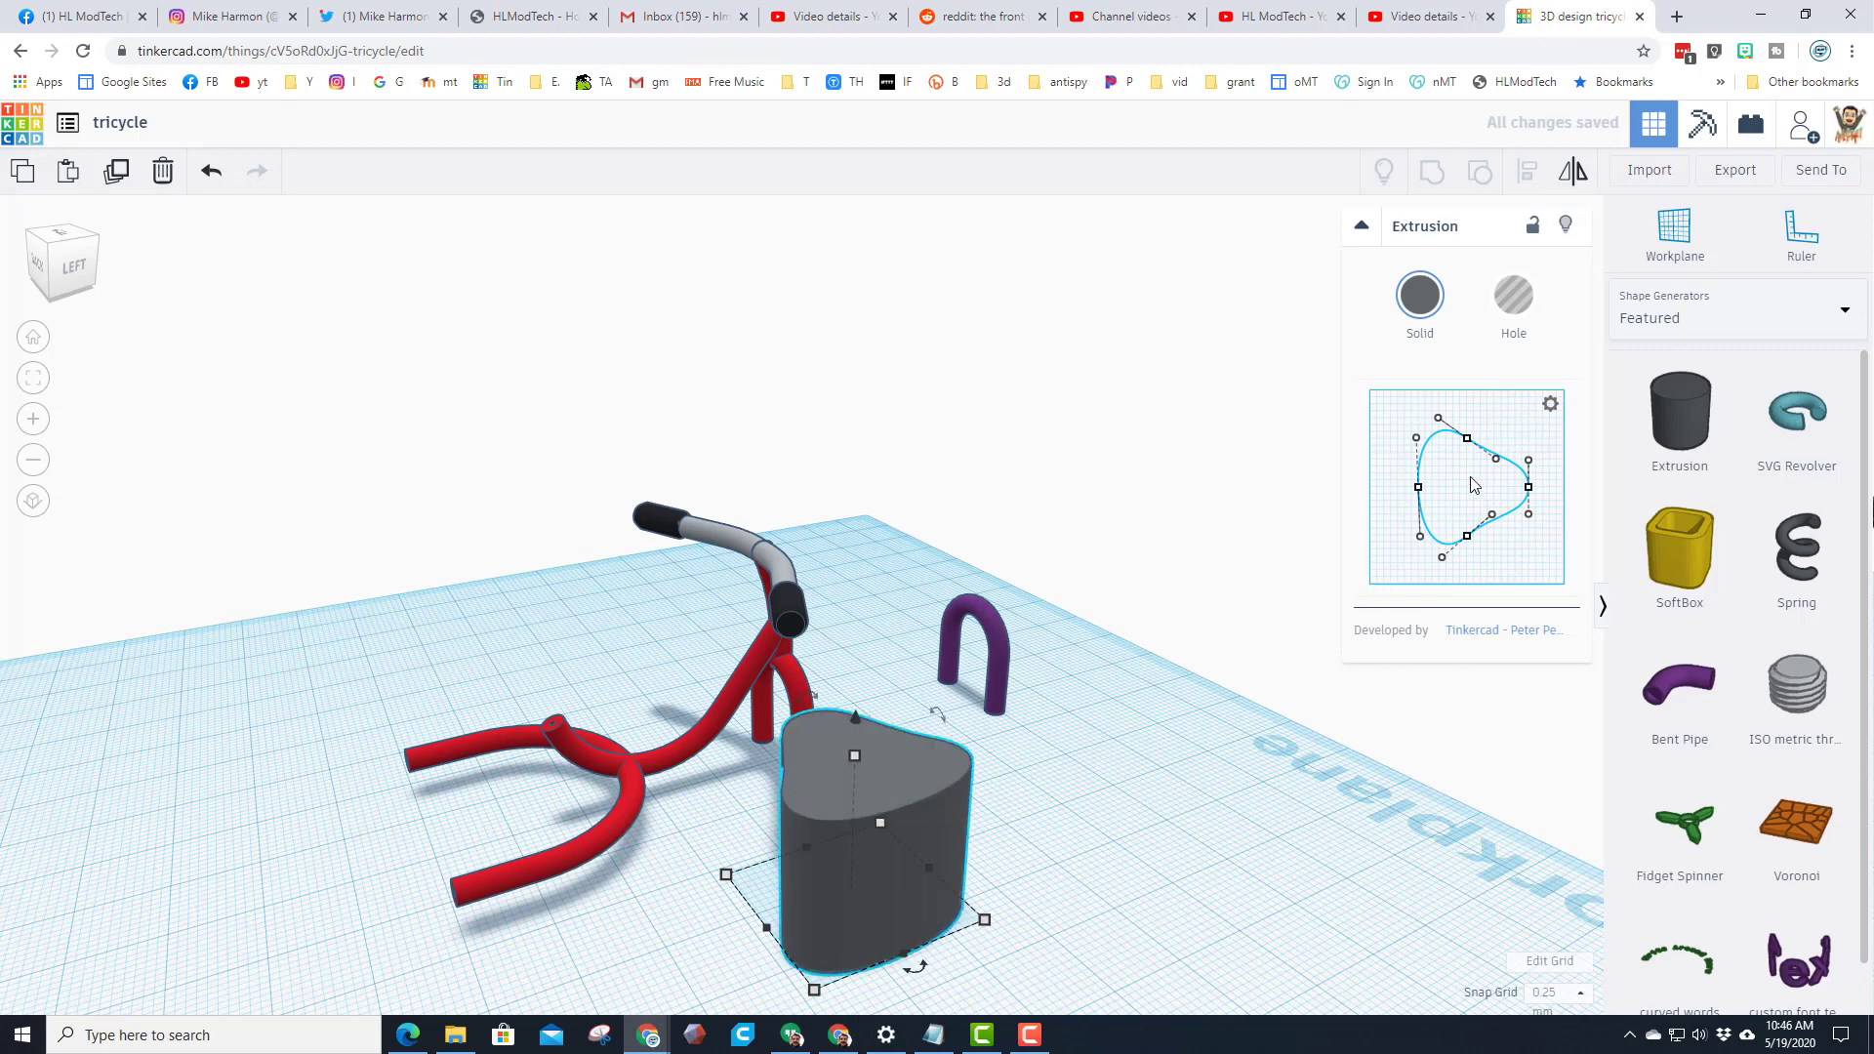
Recolour the seat-shaped extrusion black and keep it selected
left_click(1420, 300)
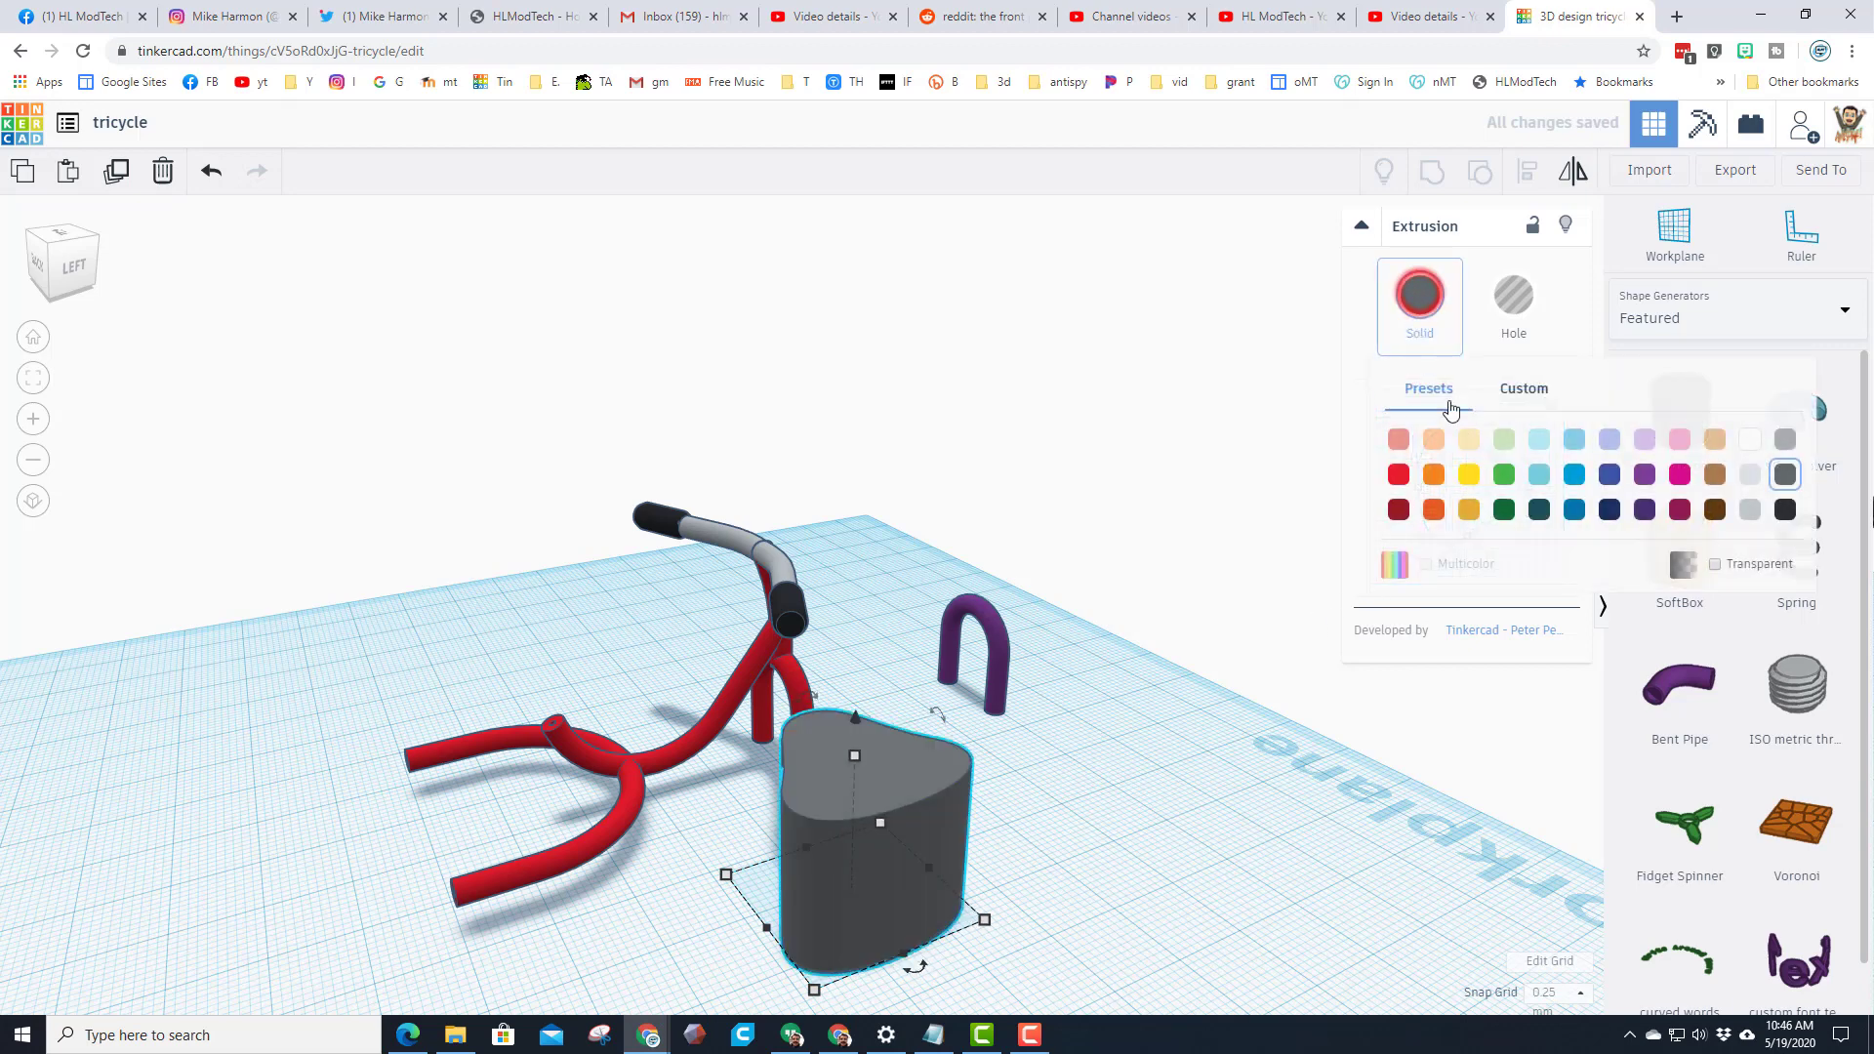
left_click(1787, 516)
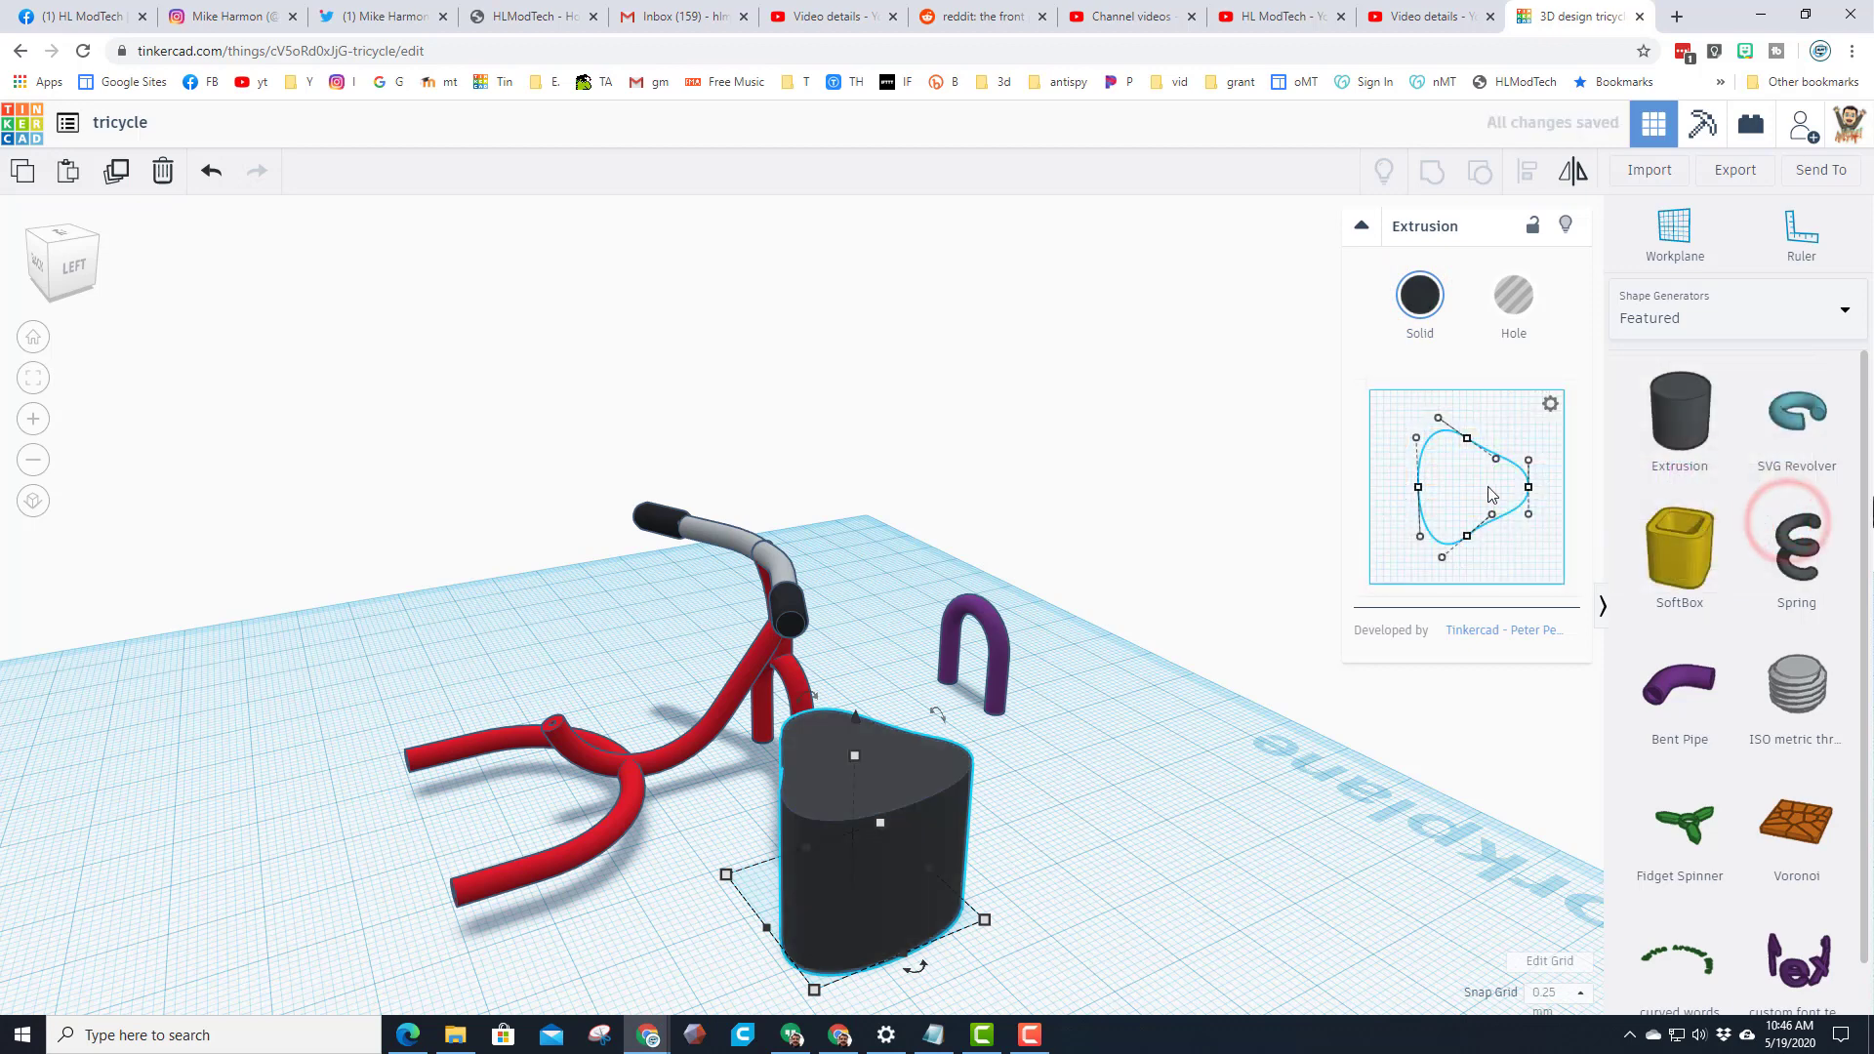
left_click(1121, 786)
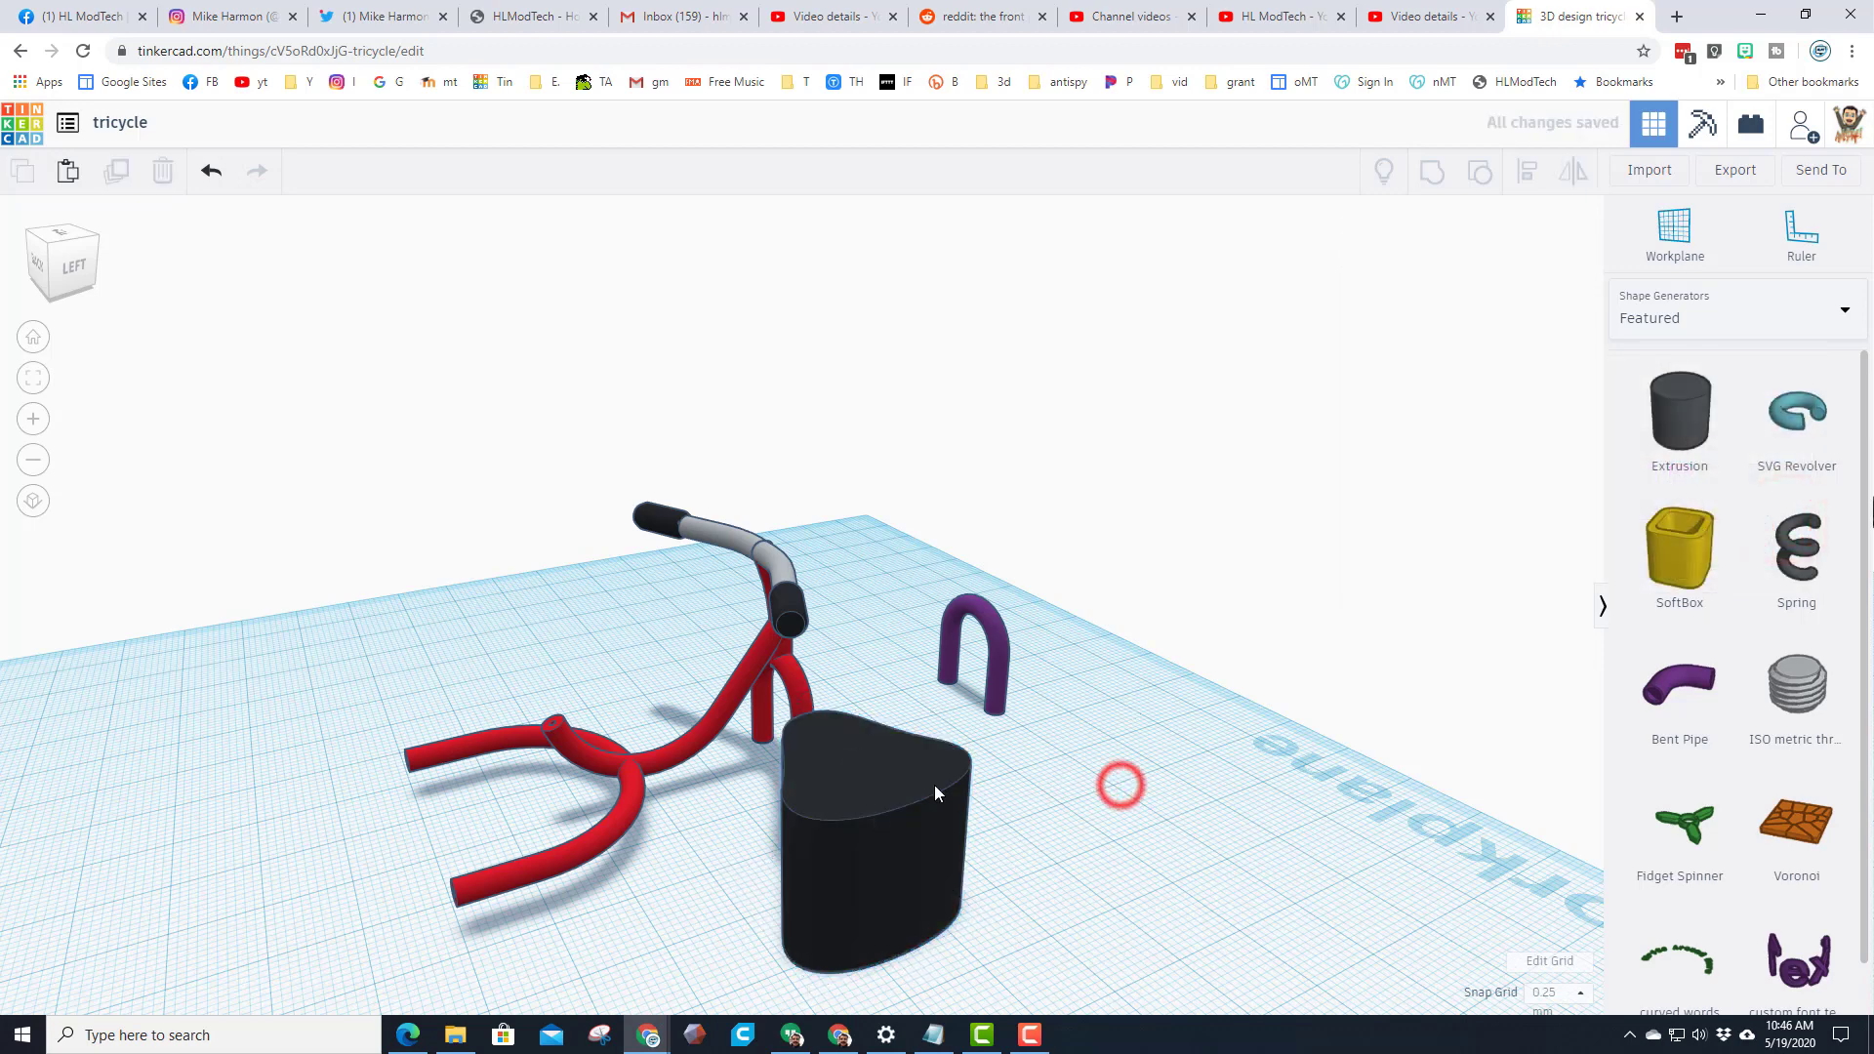
left_click(903, 826)
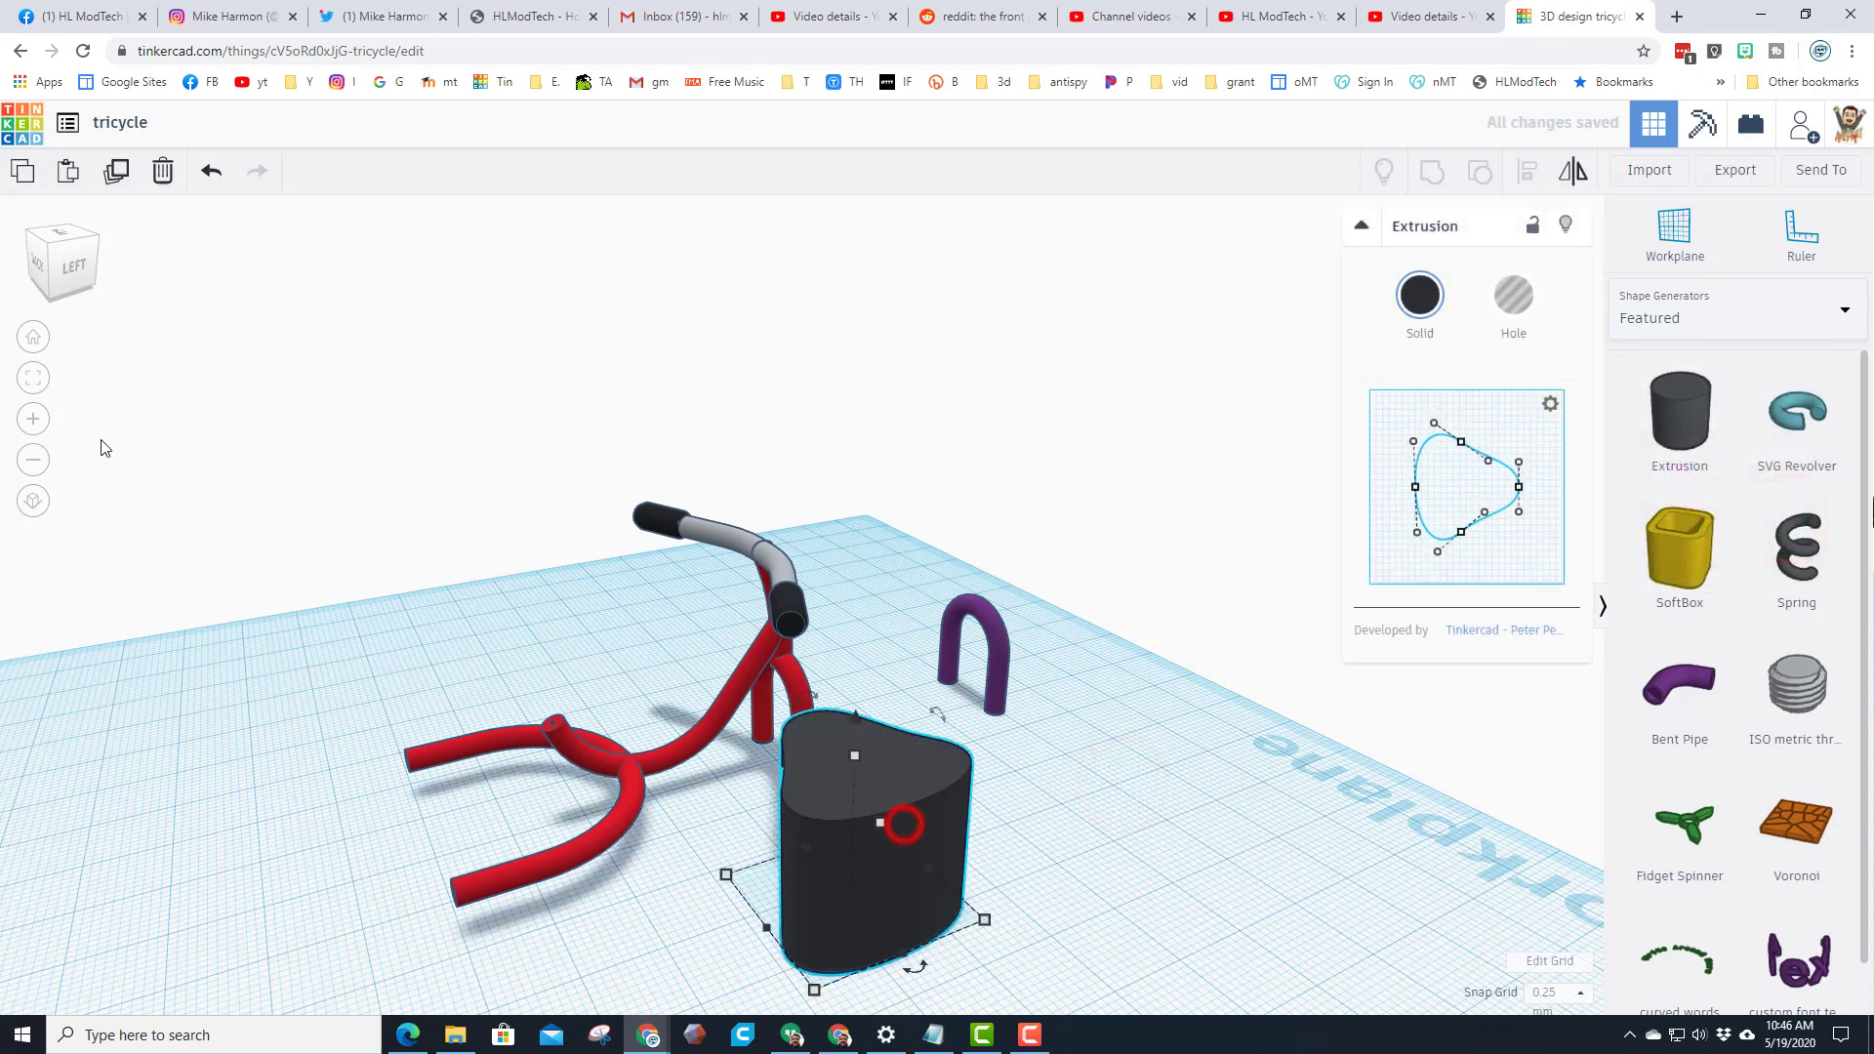
Narrow the black seat and reduce its height to 4.25 mm
left_click(33, 379)
right_click_drag(623, 482, 683, 558)
left_click_drag(1023, 762, 738, 777)
right_click_drag(641, 771, 758, 452)
left_click_drag(786, 452, 779, 699)
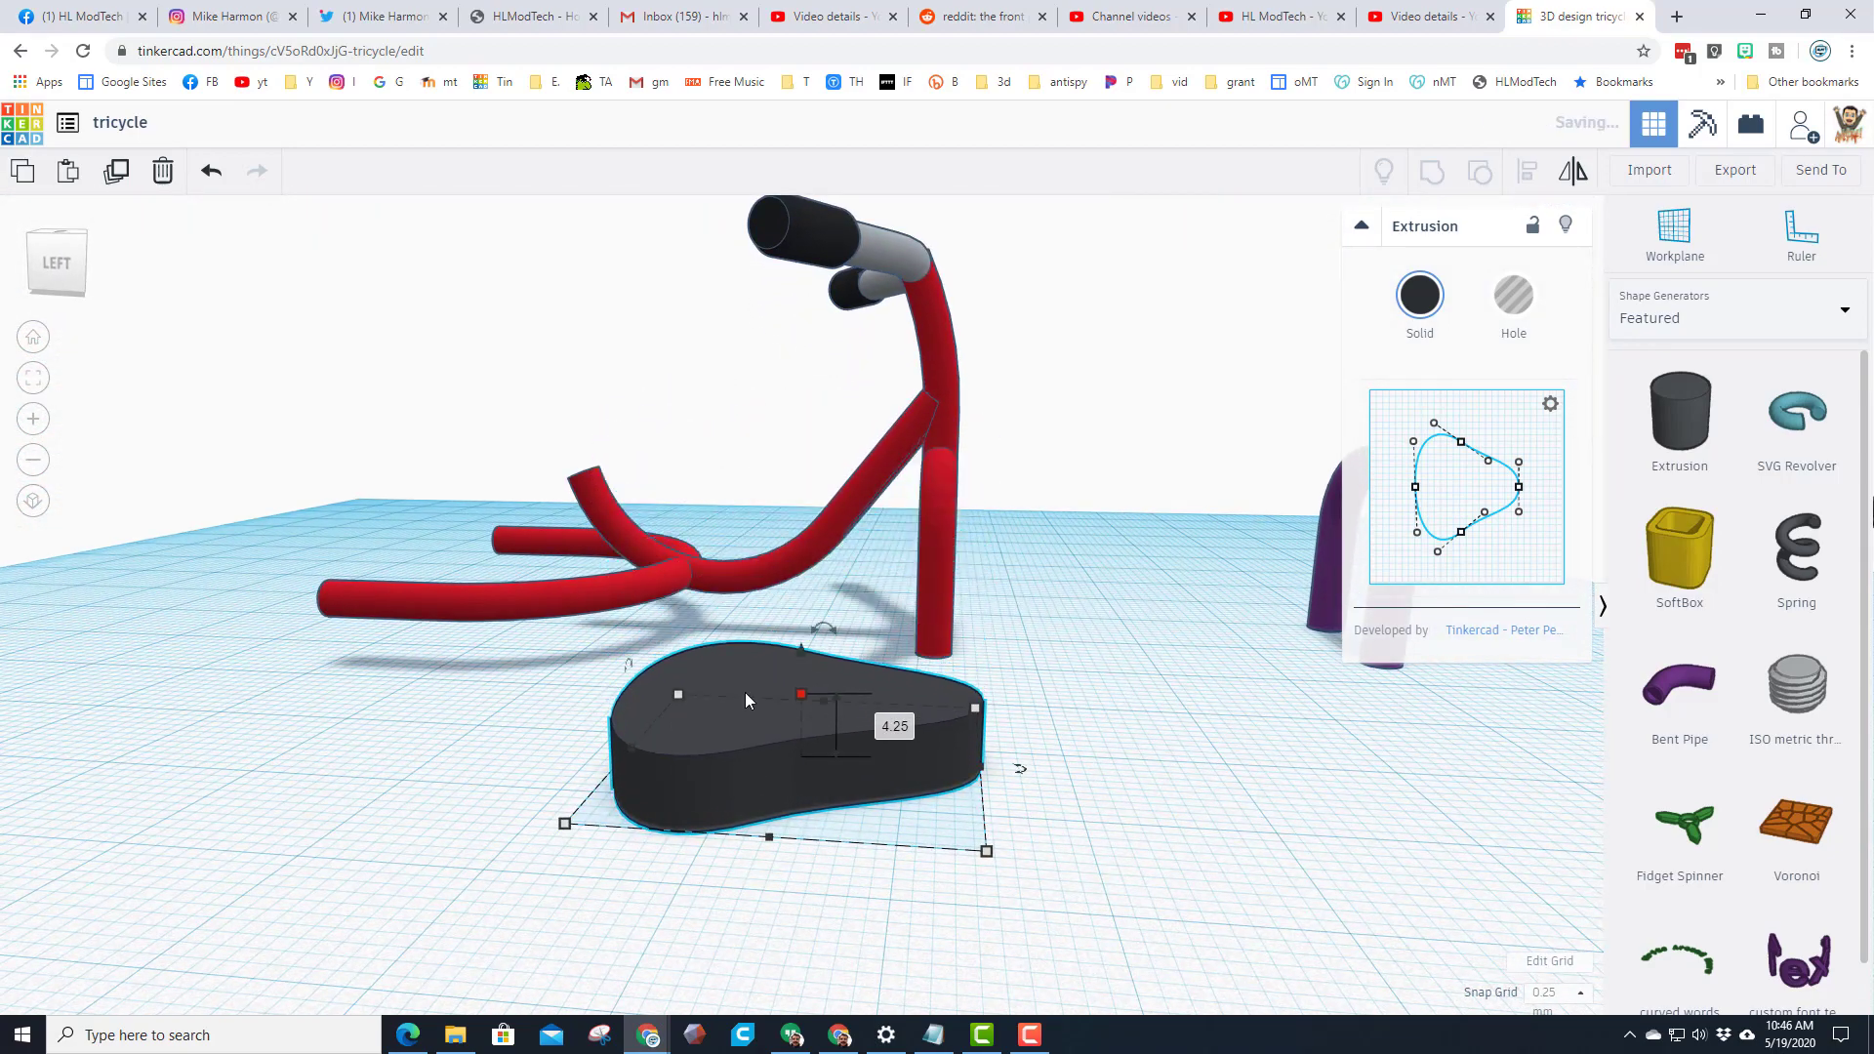
Move the black seat over the rear pipes and raise it above the seat post, about 19.5 mm off the workplane
right_click_drag(583, 652, 780, 767)
left_click_drag(779, 767, 207, 706)
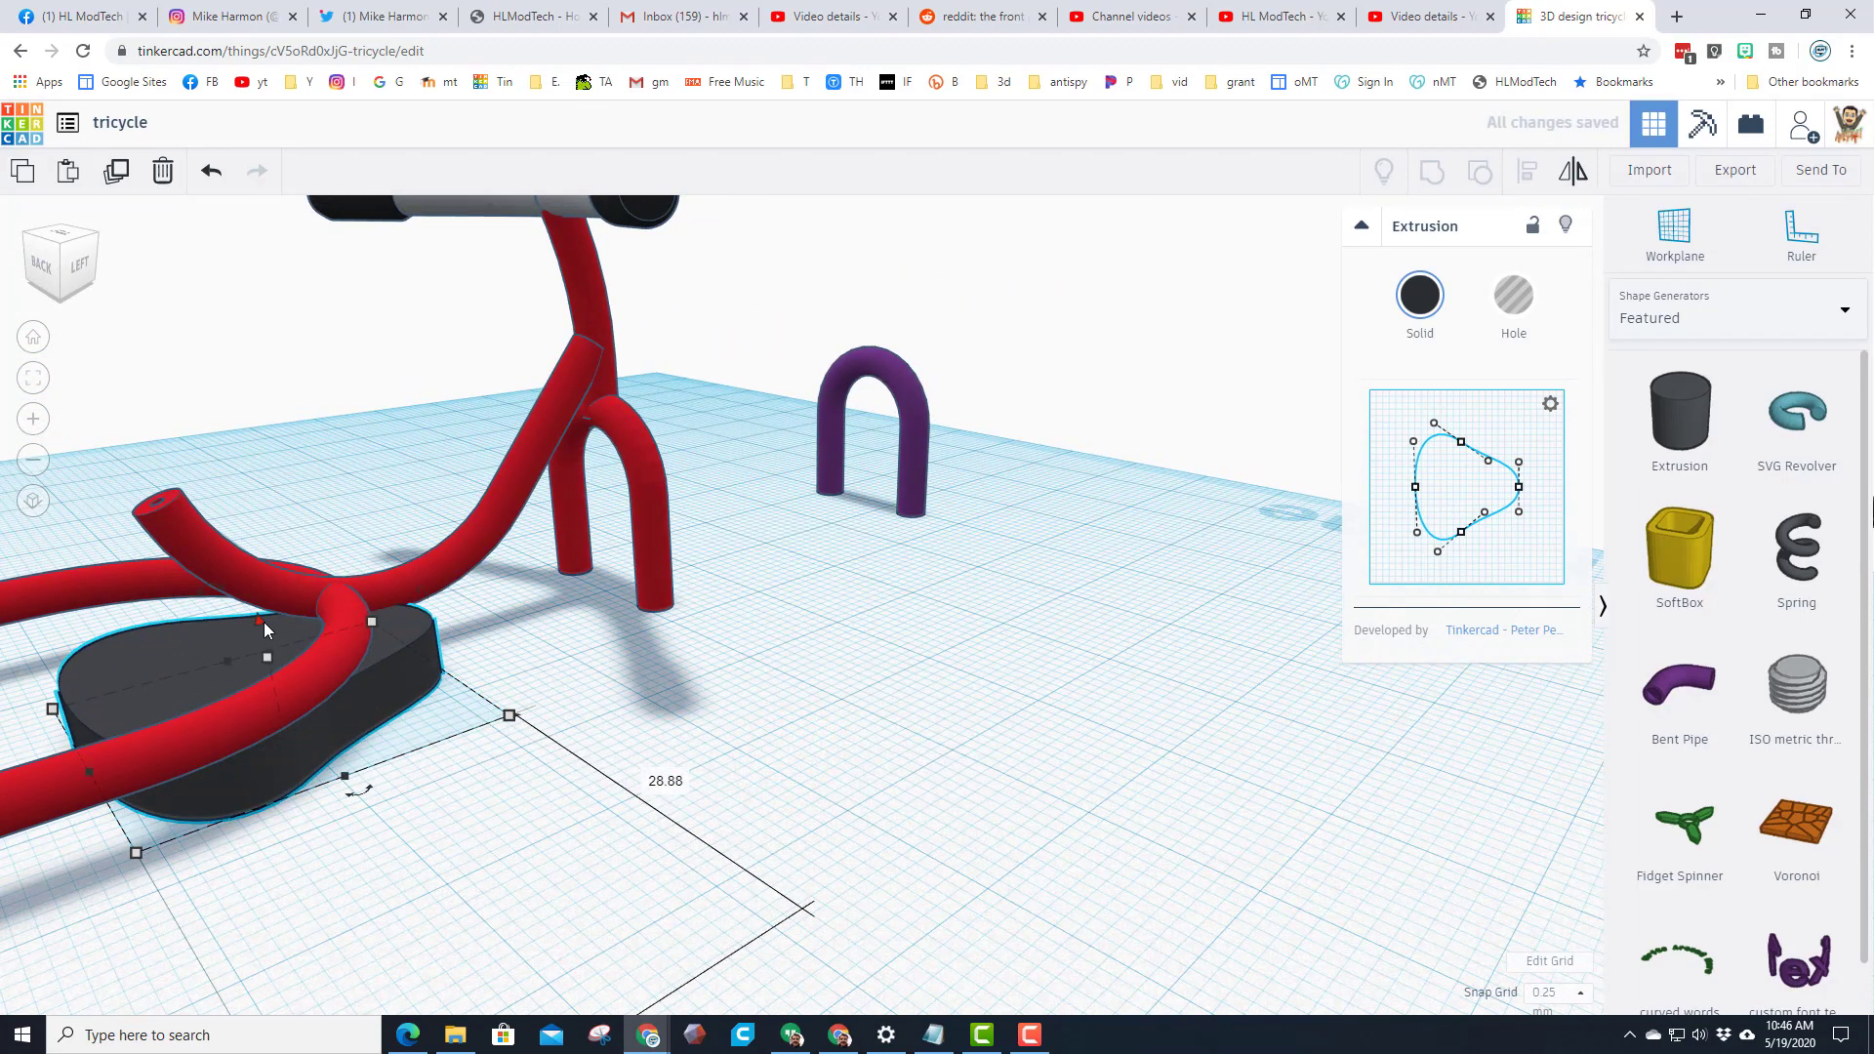
left_click_drag(262, 622, 236, 431)
right_click_drag(398, 579, 527, 615)
right_click_drag(281, 613, 285, 556)
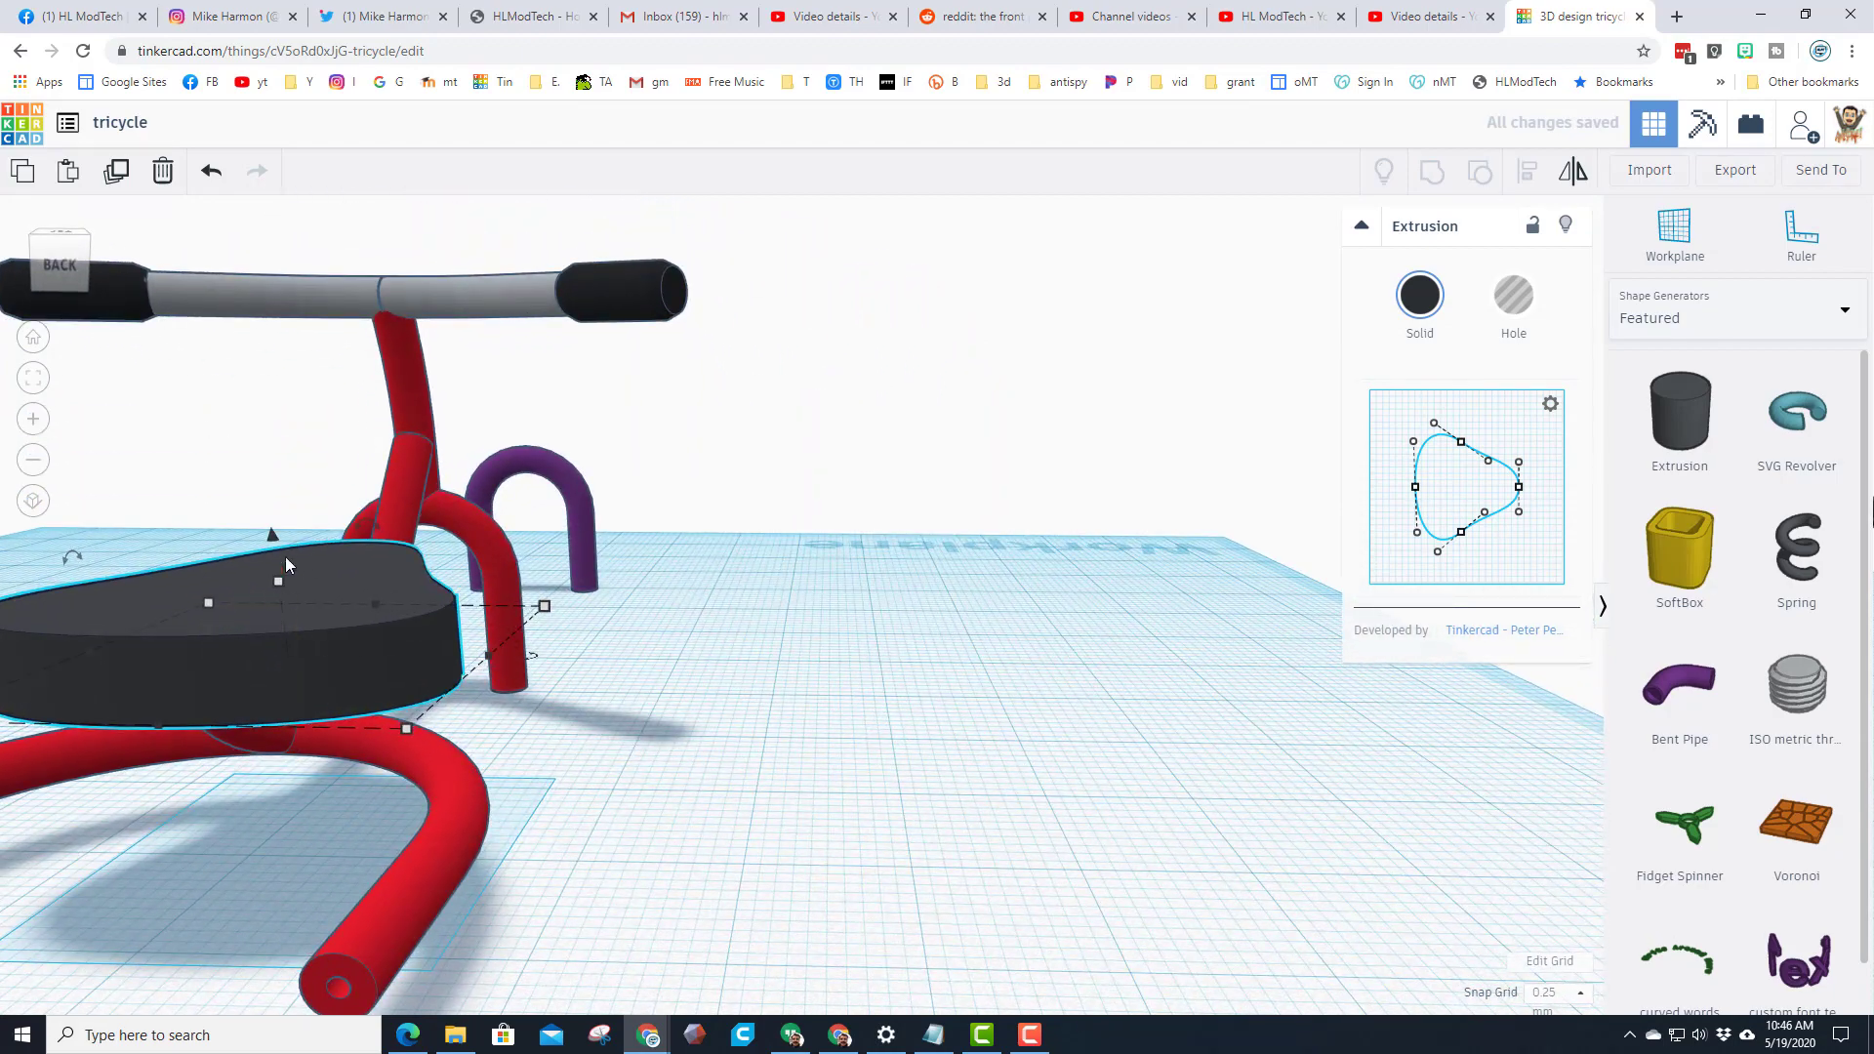
left_click_drag(273, 535, 255, 419)
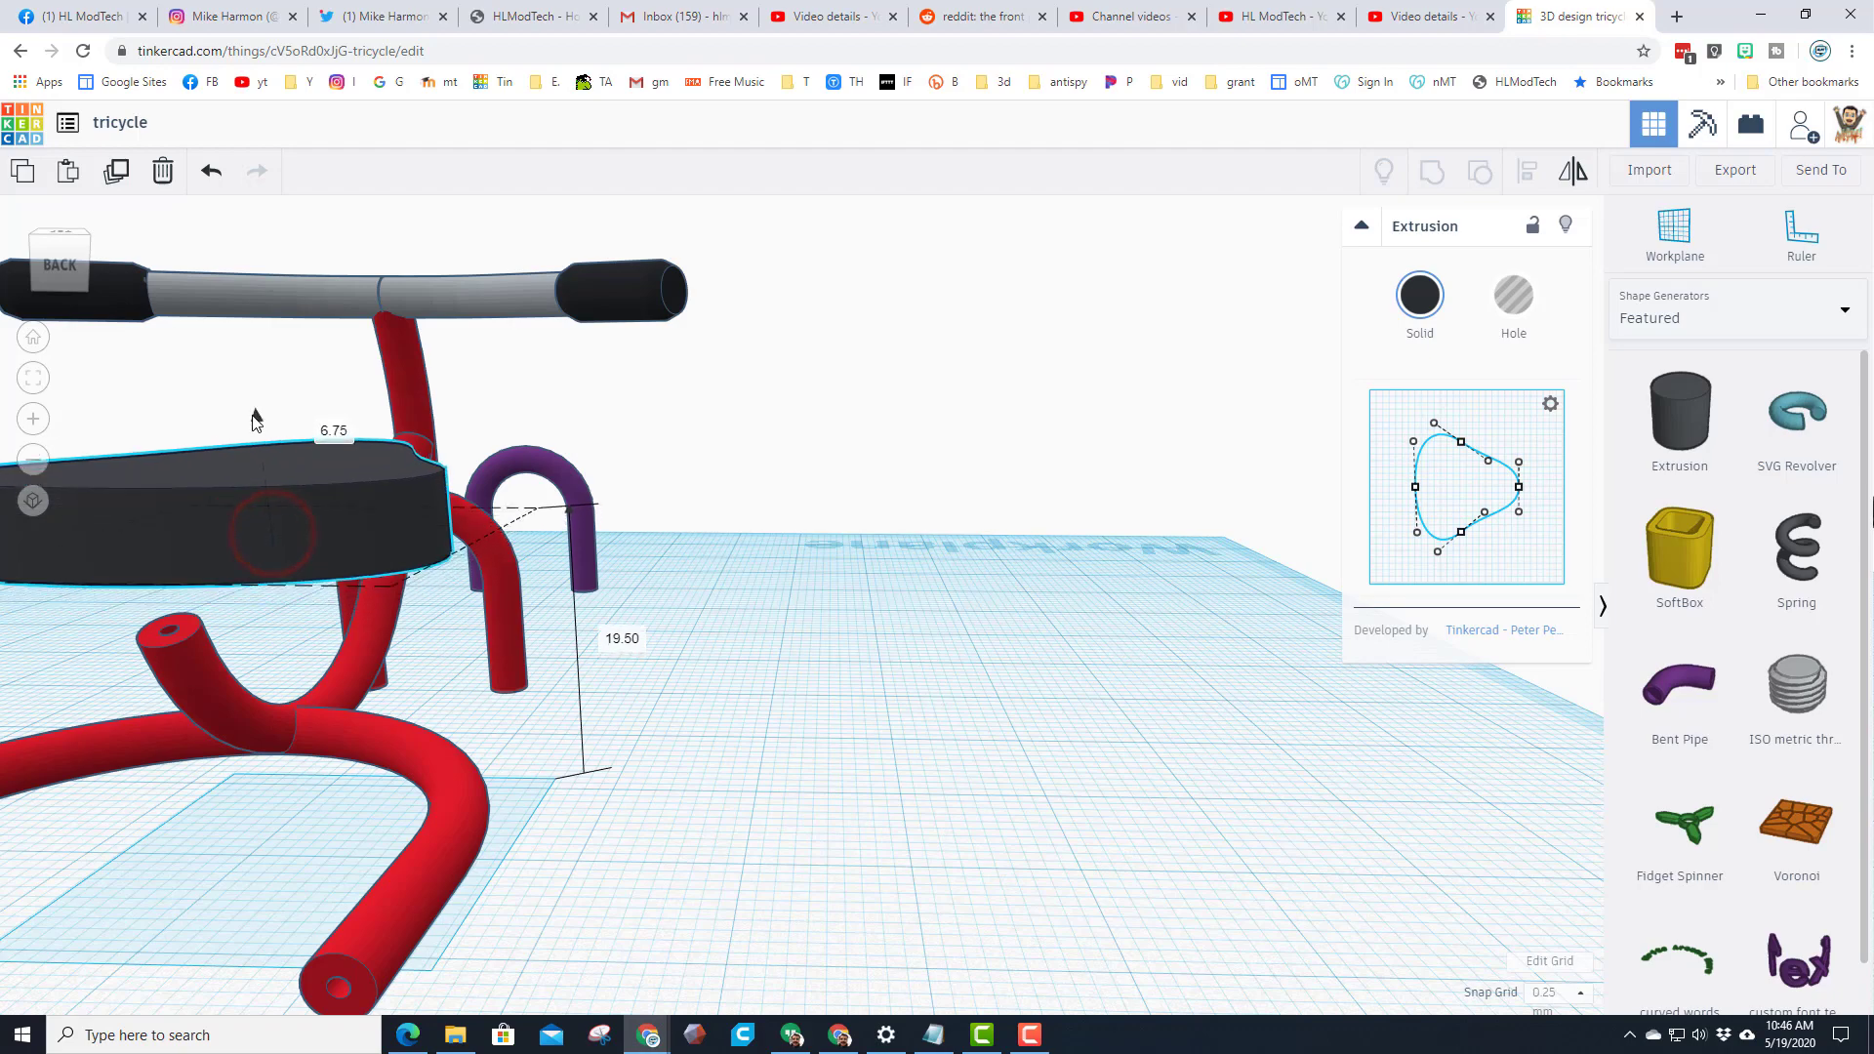
scroll(214, 621, "down", 2)
right_click_drag(214, 621, 627, 727)
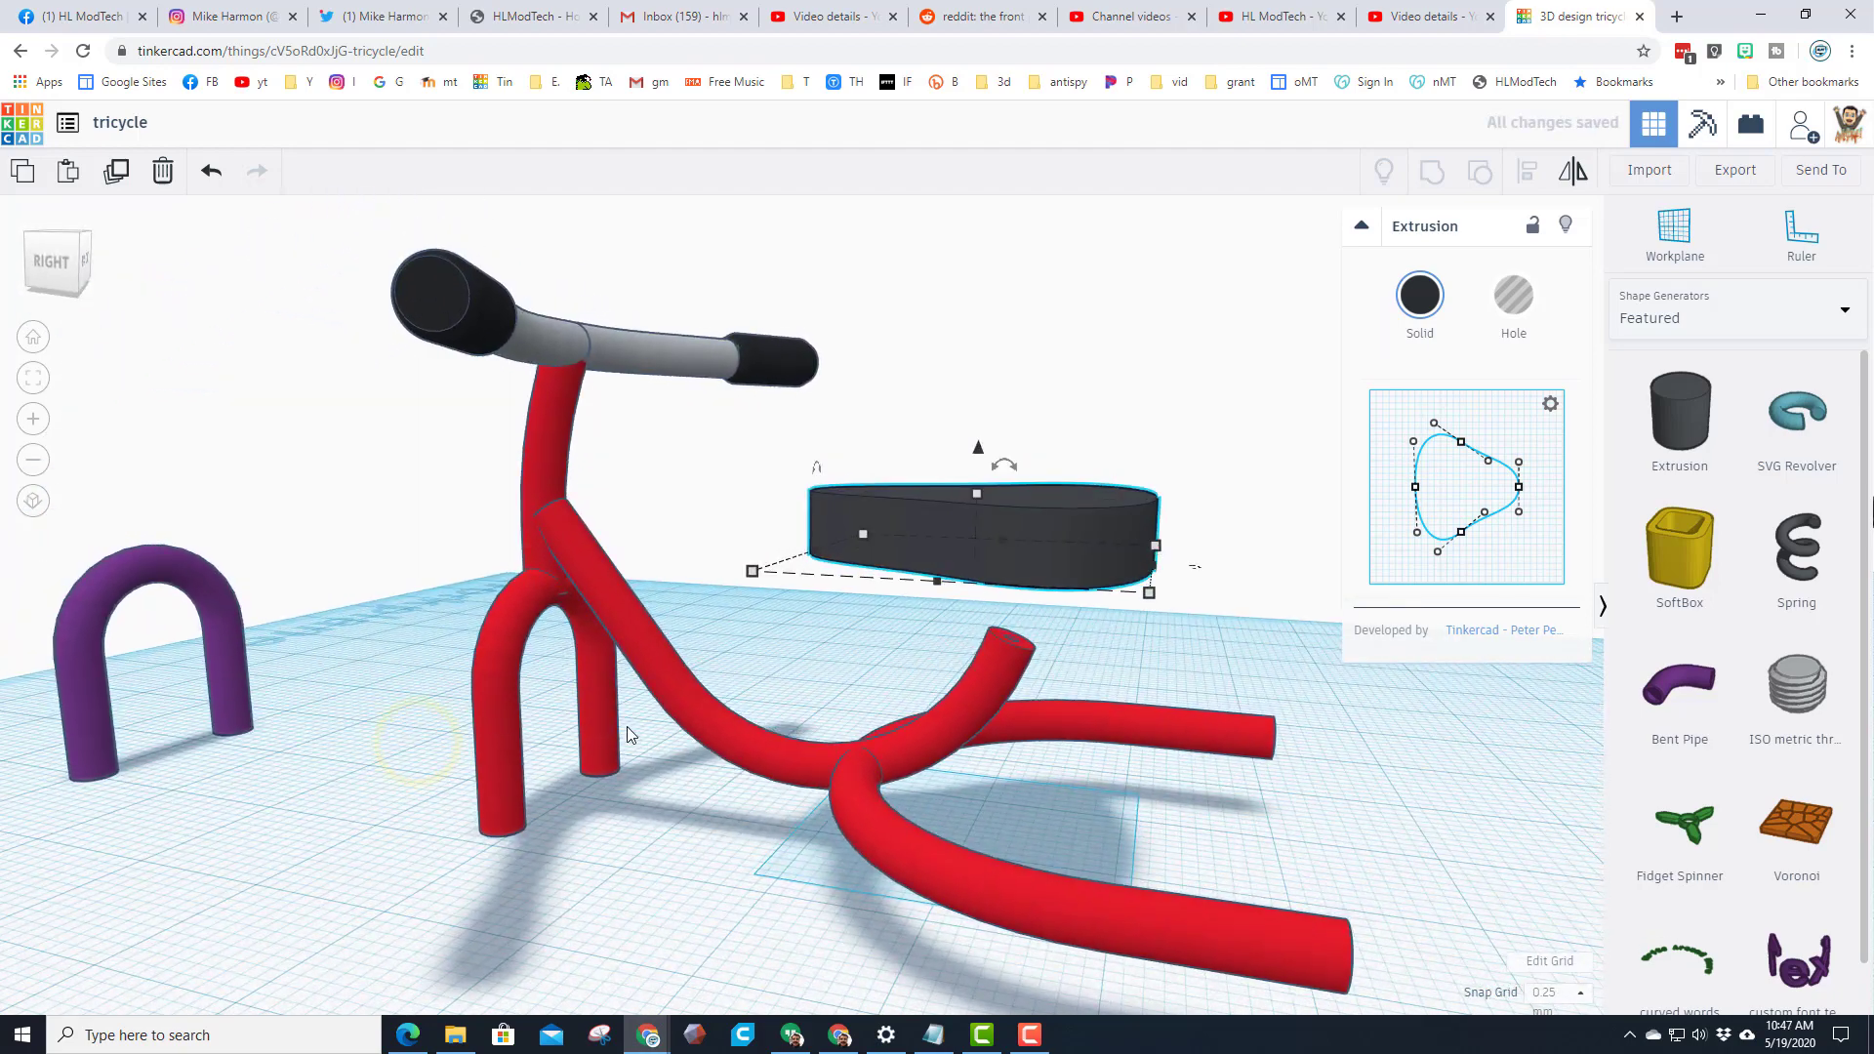
Ungroup the tricycle assembly and its nested frame groups until the curved seat-post pipe is a separate shape
left_click(748, 698)
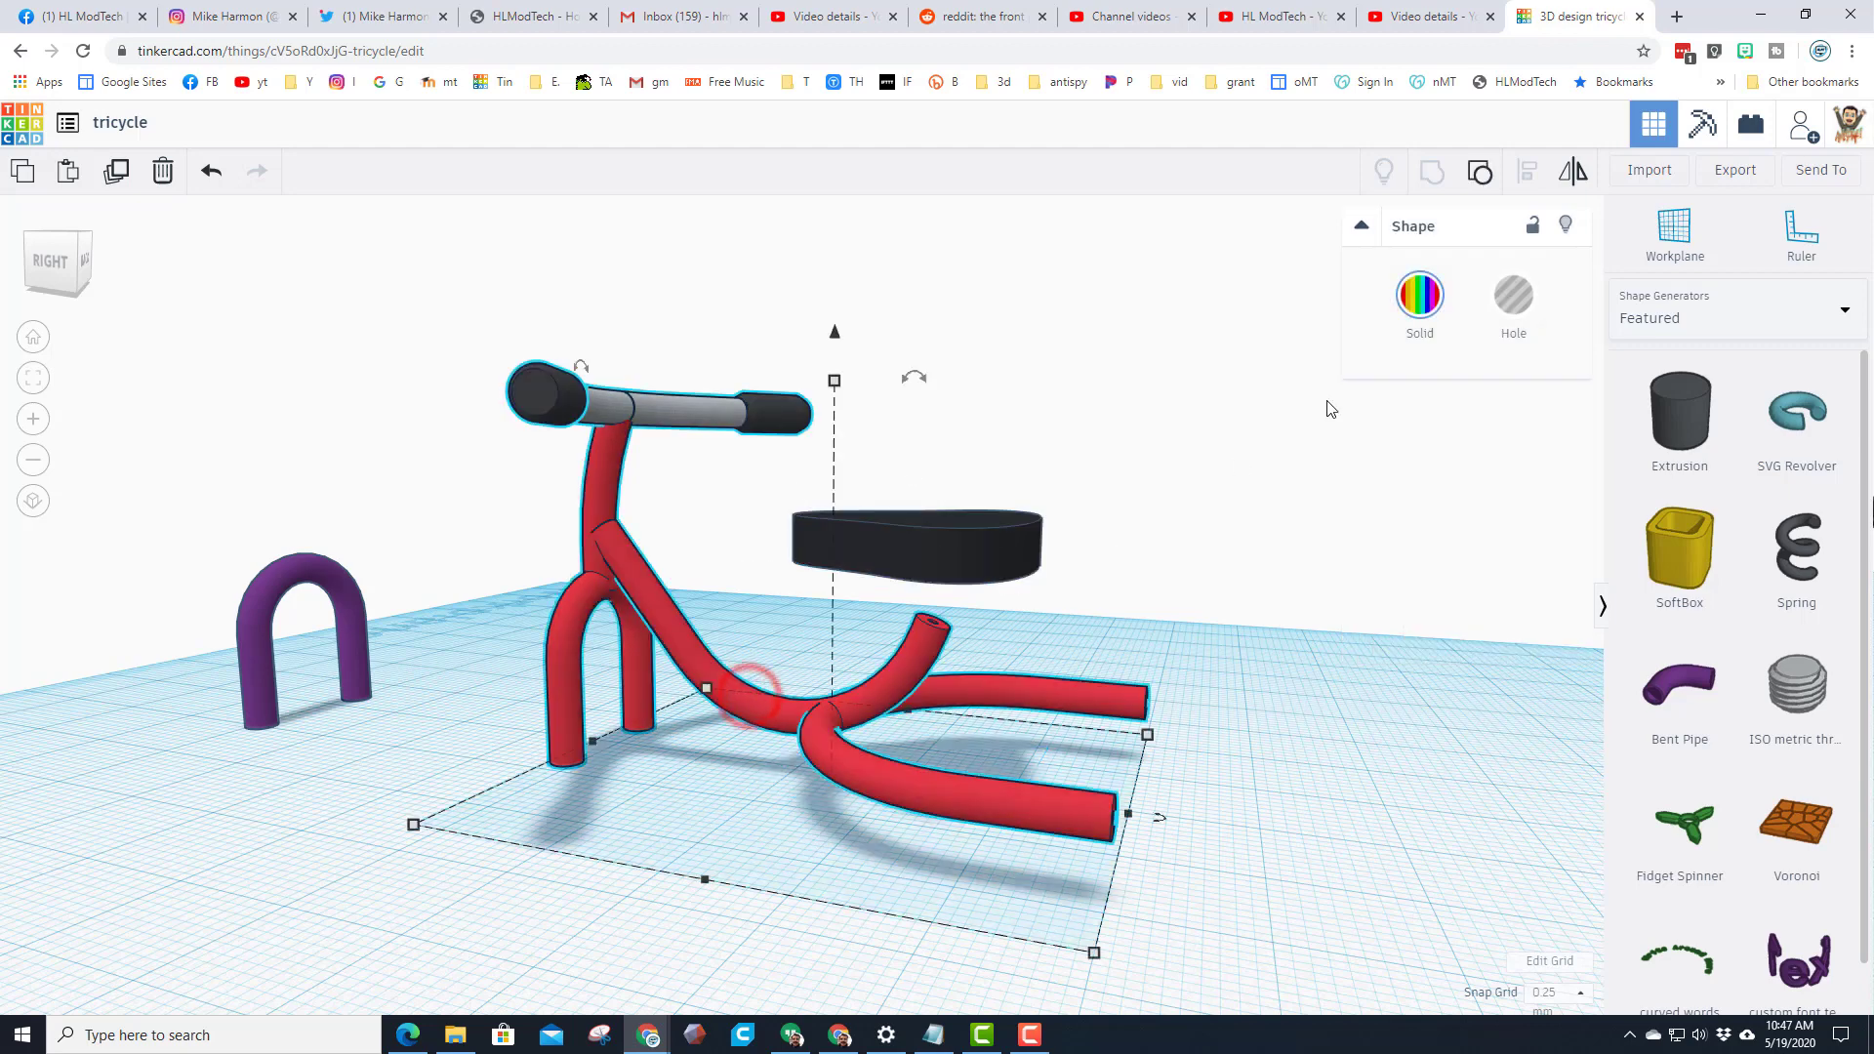
left_click(1479, 176)
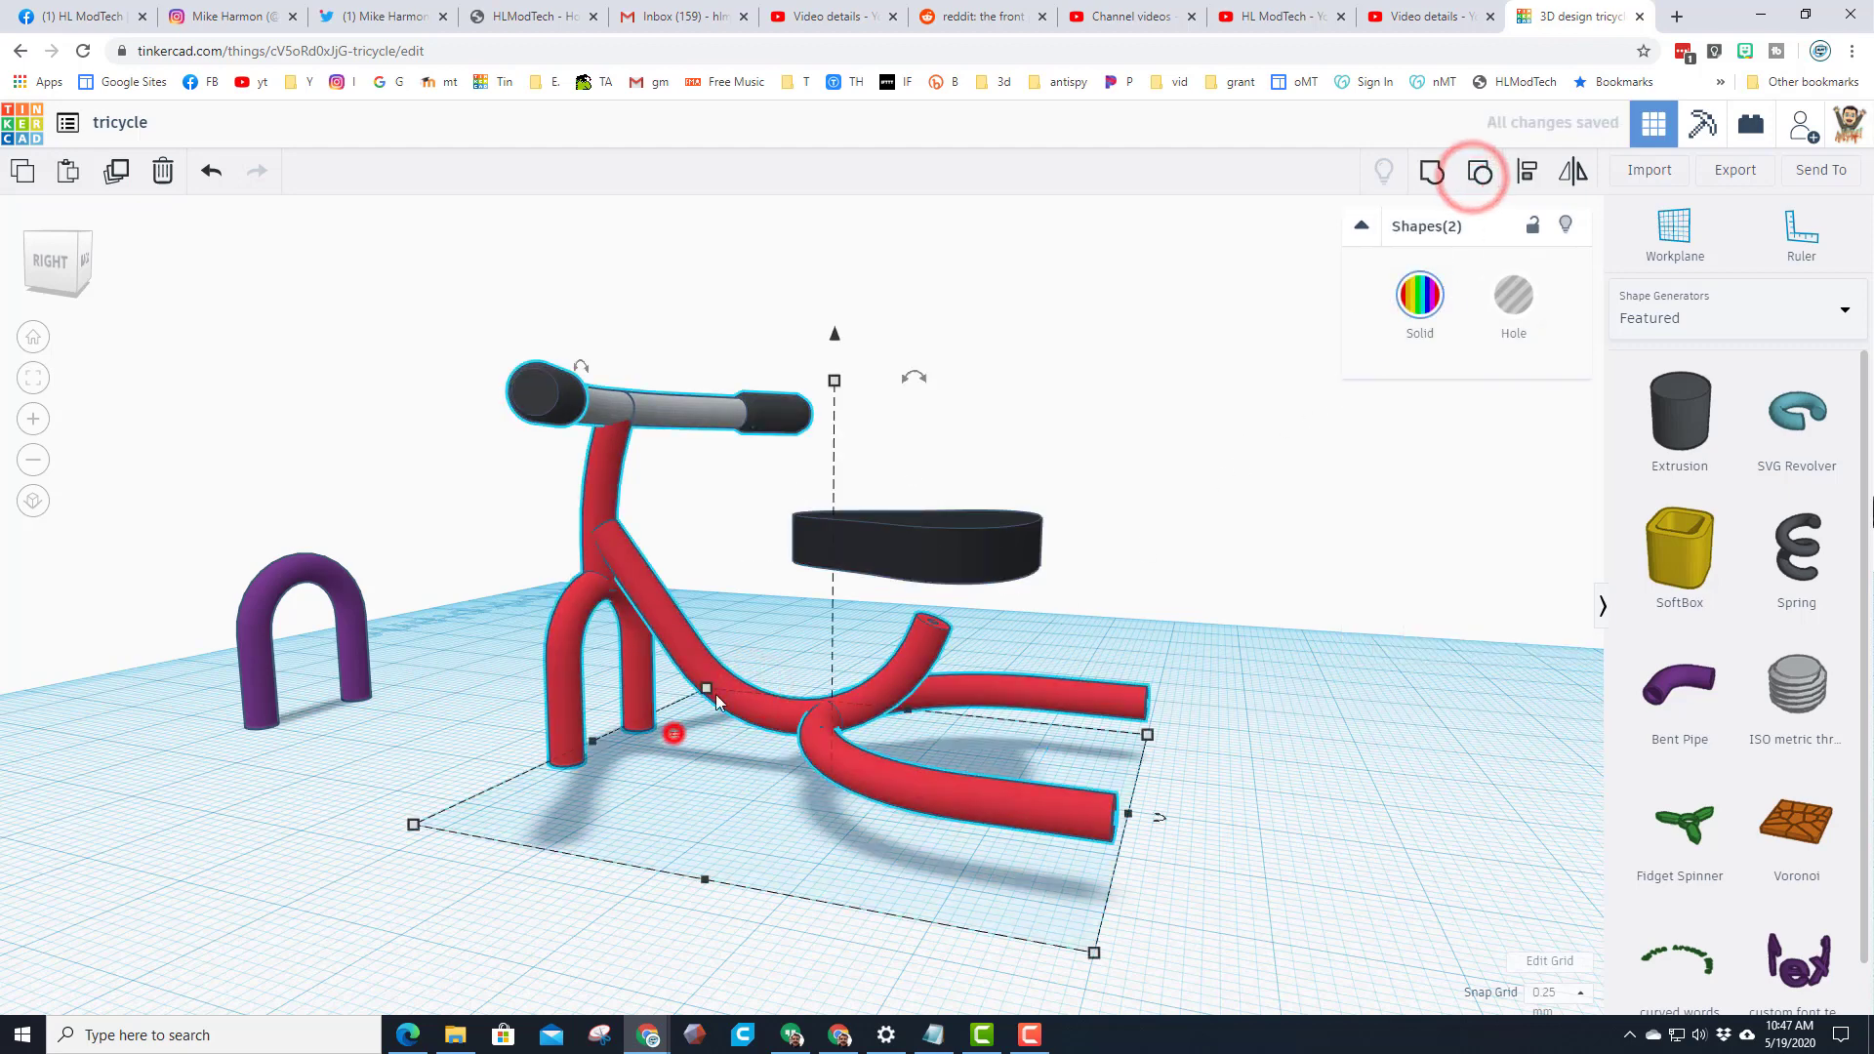
left_click(744, 689)
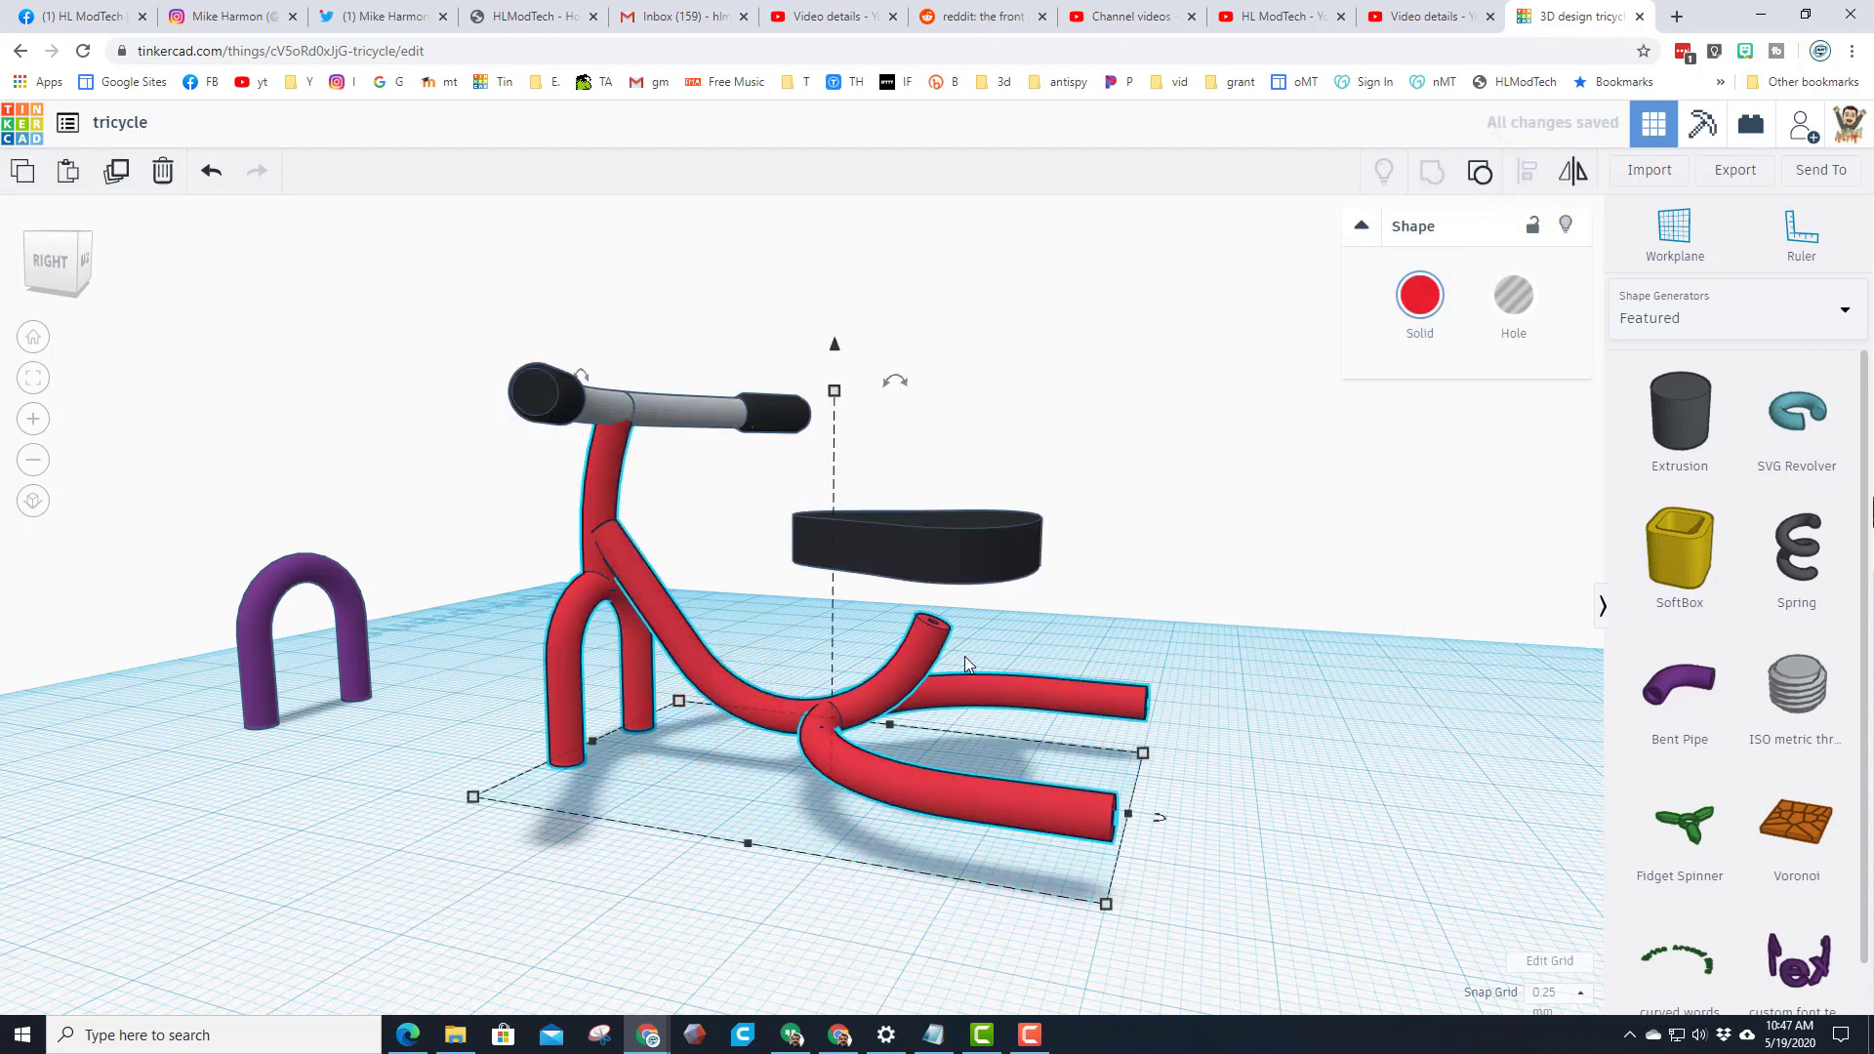
left_click(1480, 176)
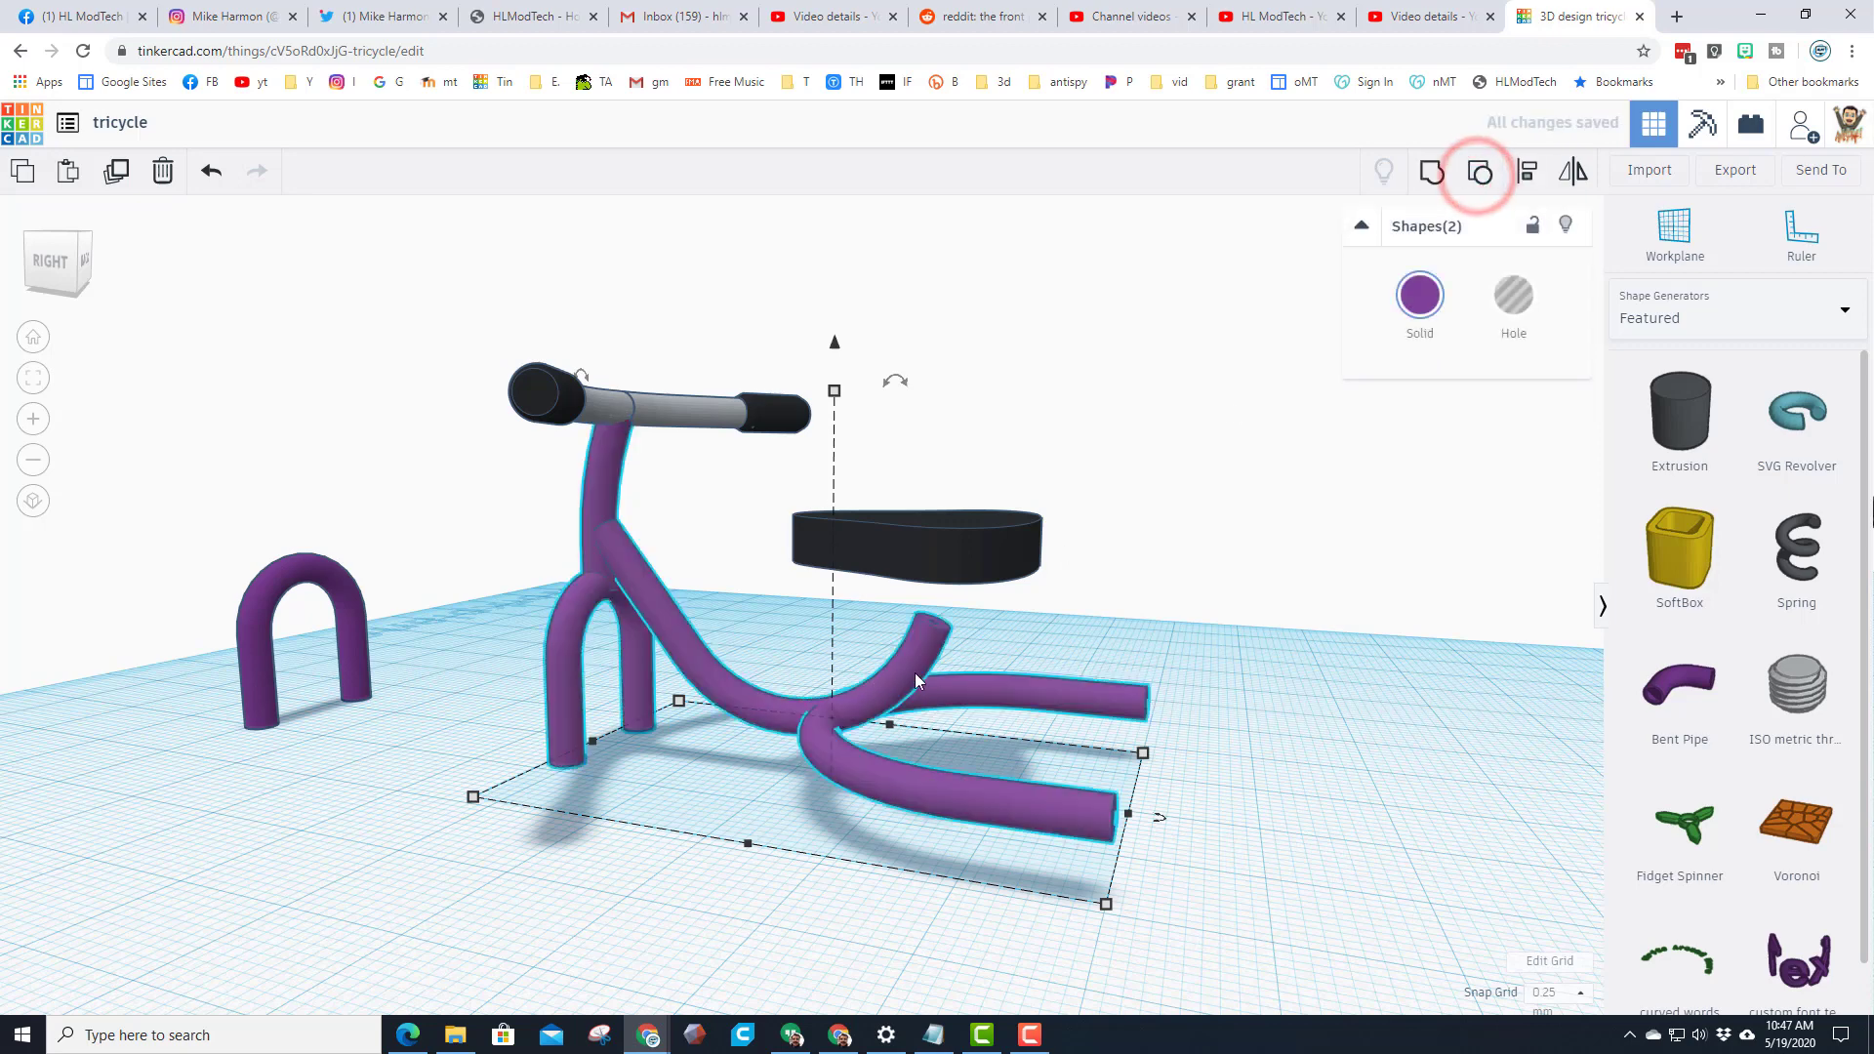
left_click(894, 687)
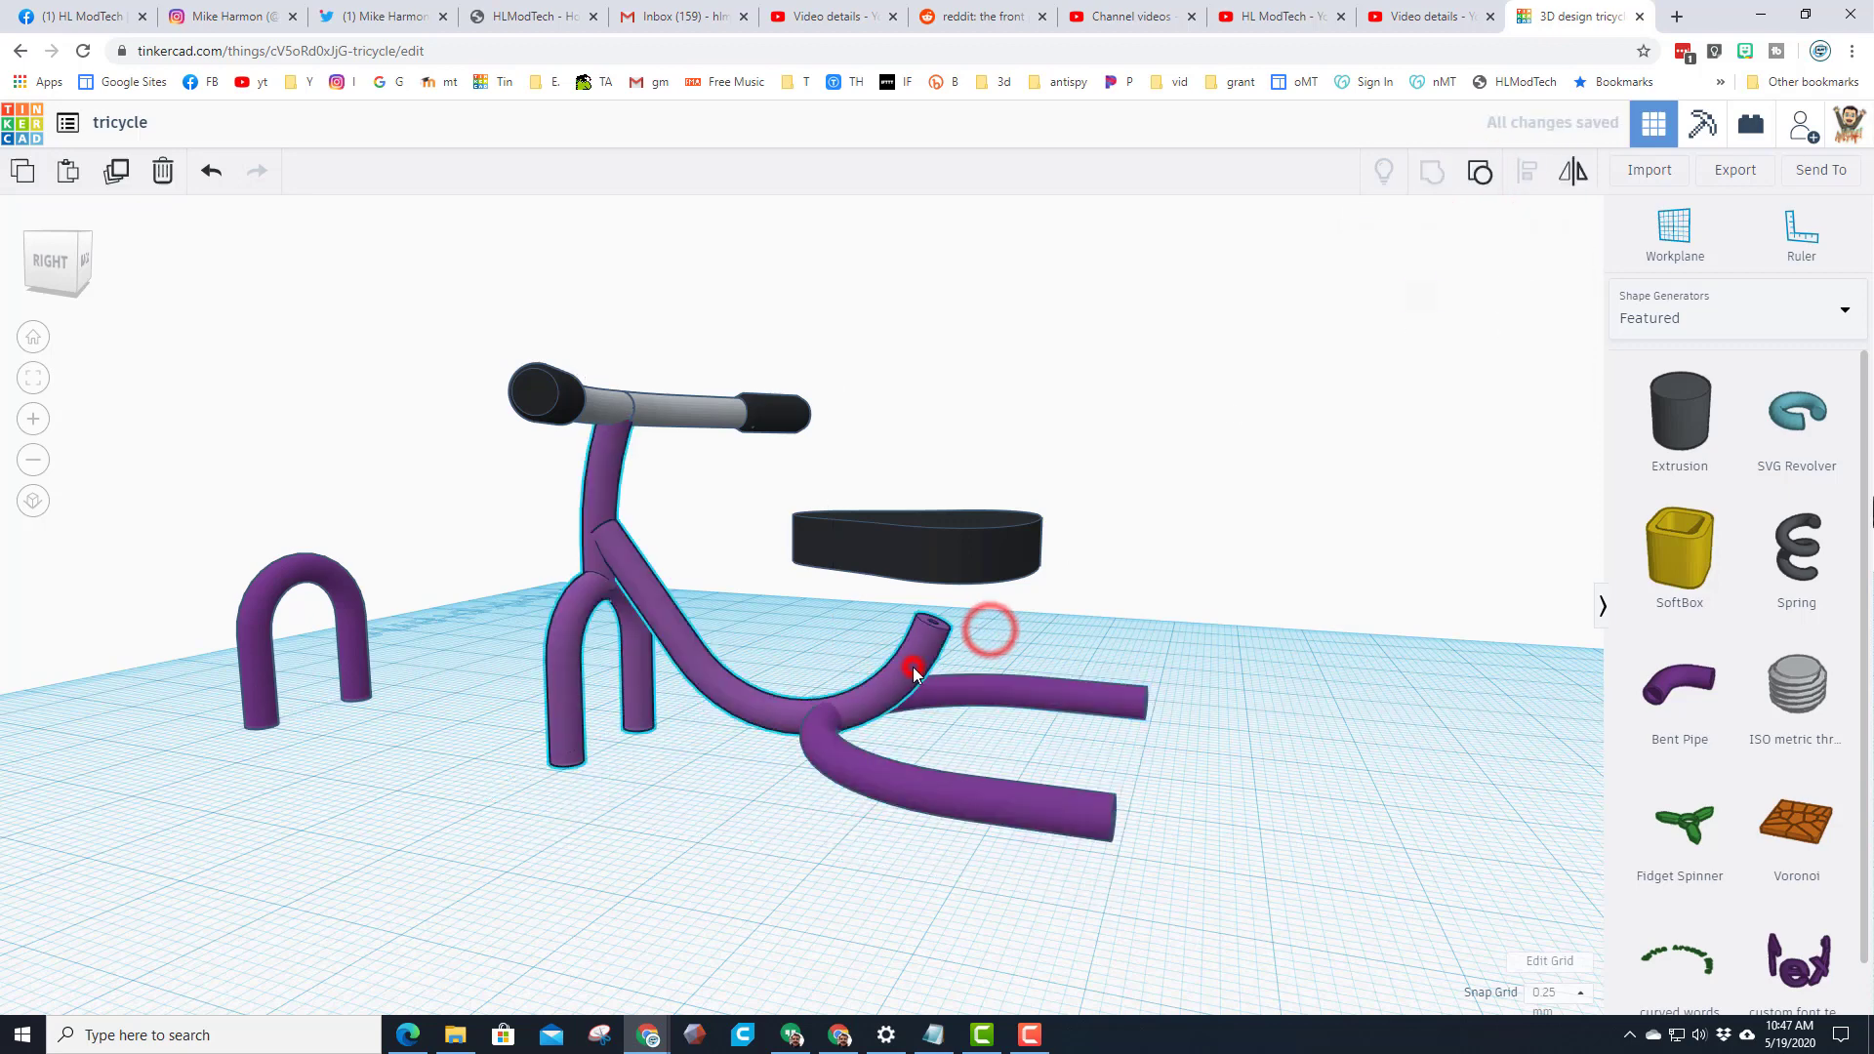
left_click(908, 666)
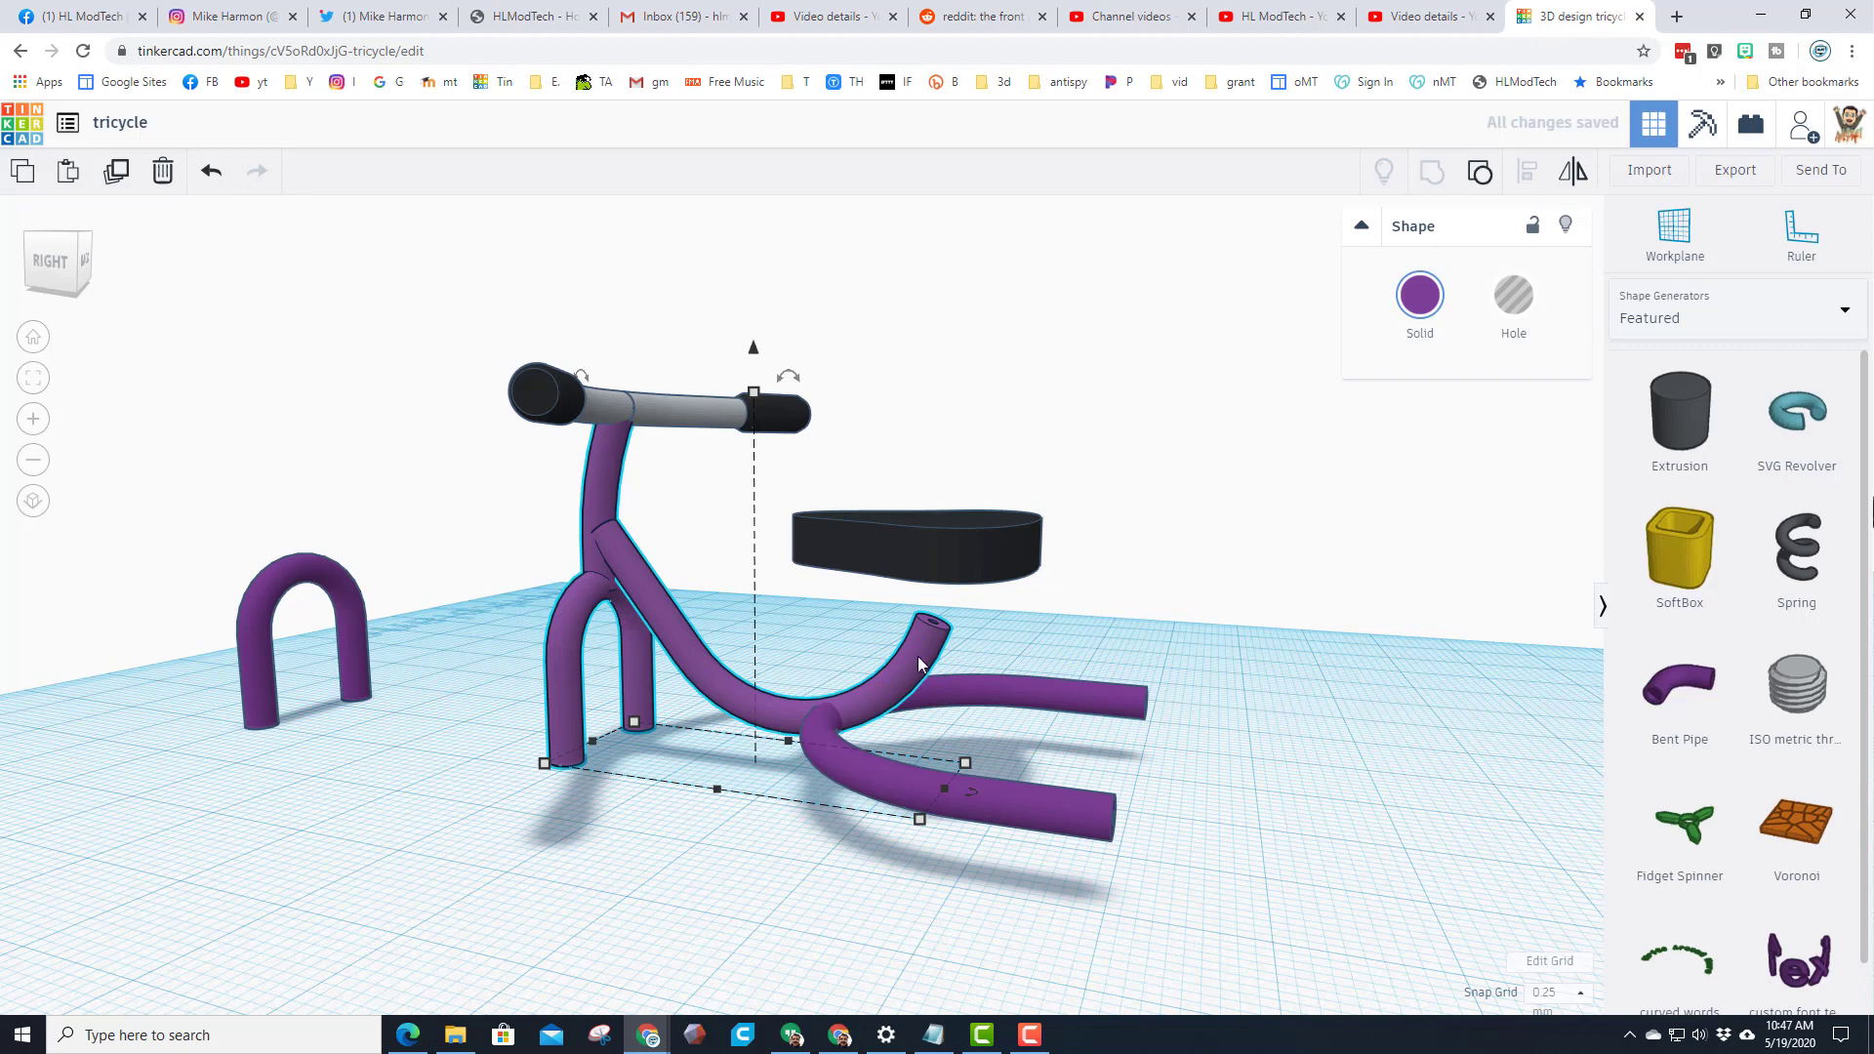
left_click(1477, 177)
left_click(987, 633)
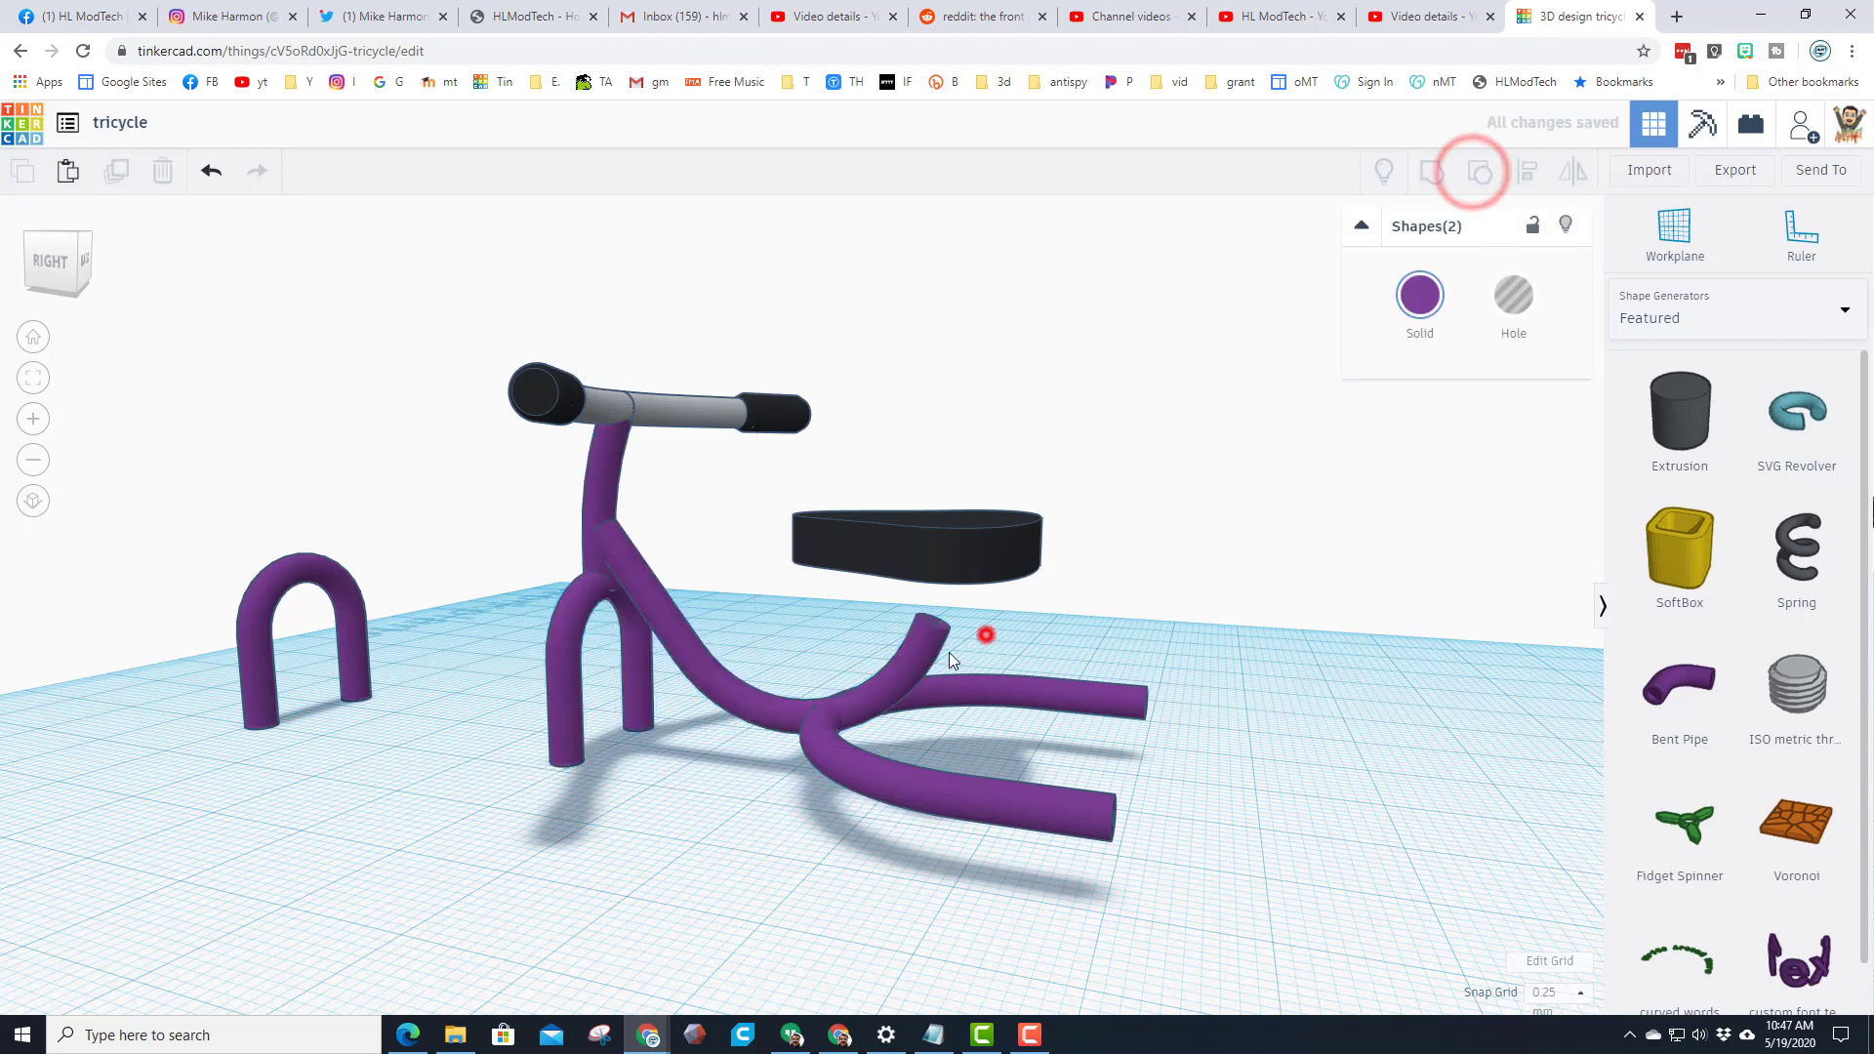
Set the Lead In Length of the curved bent pipe below the seat to 10
left_click(911, 652)
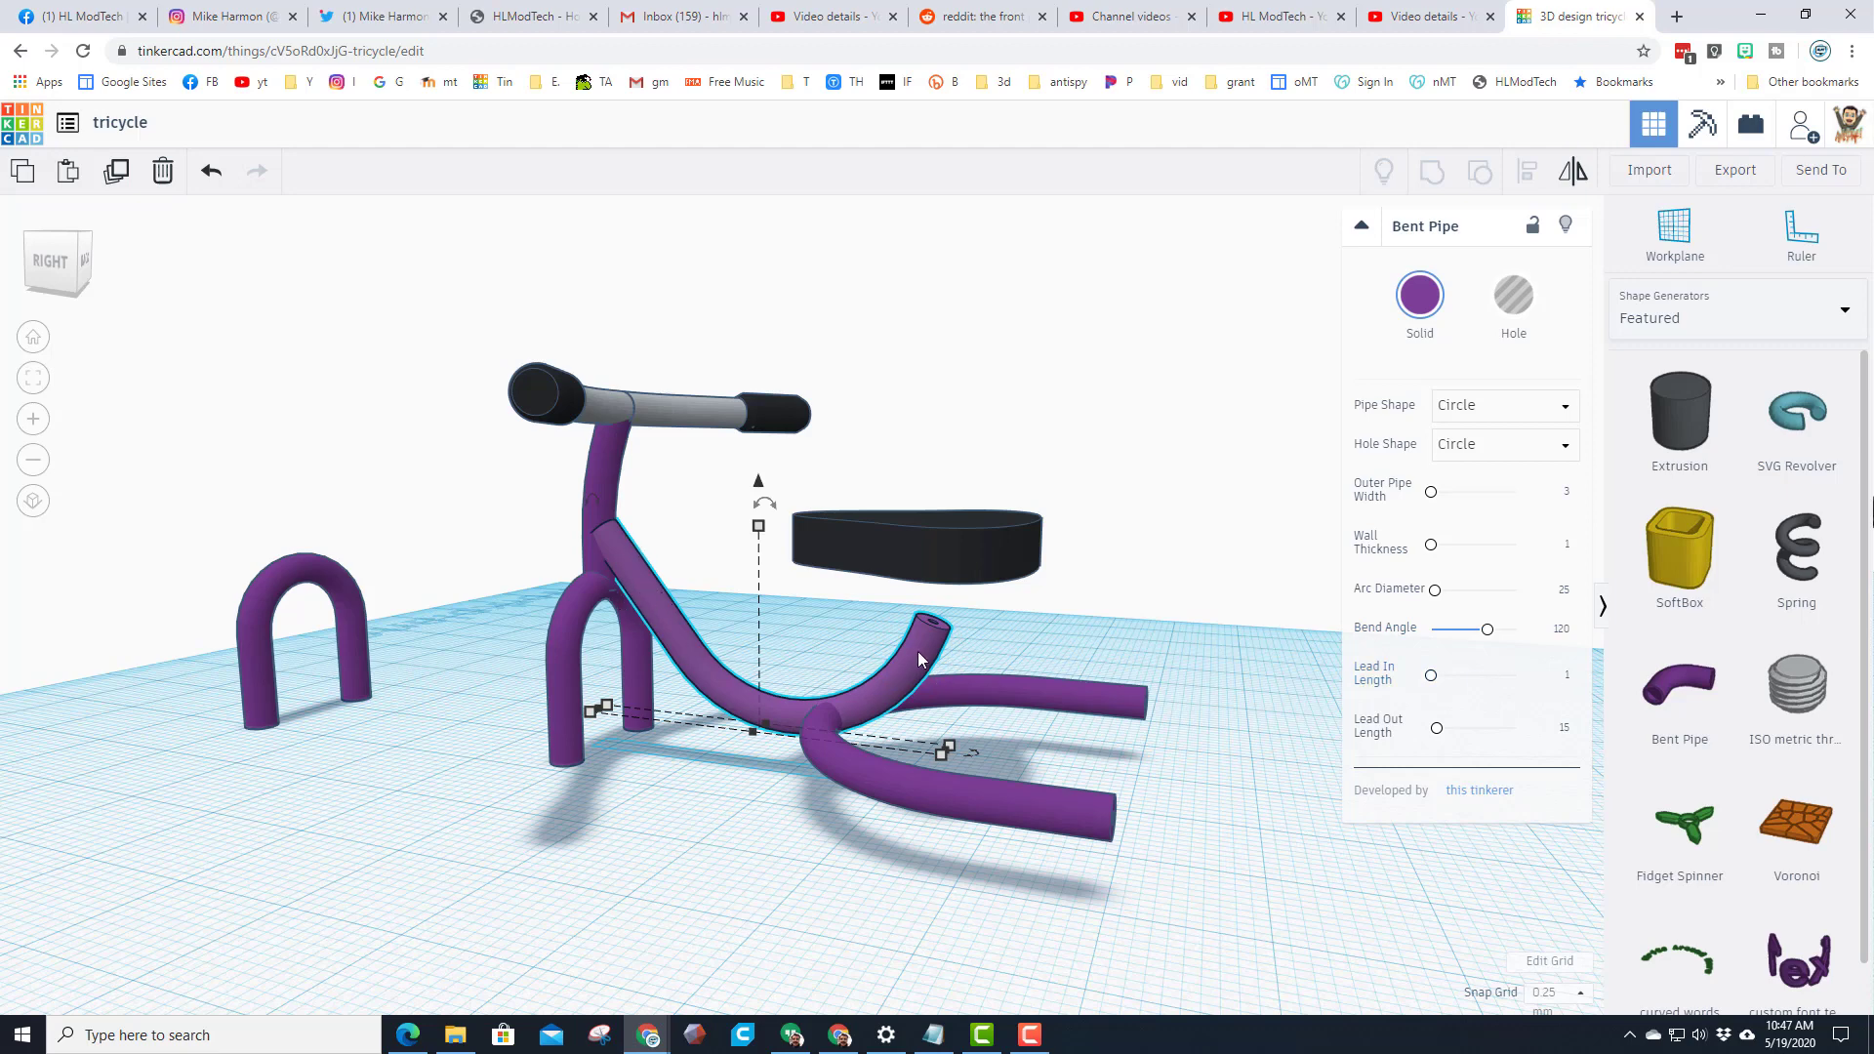
left_click(1568, 677)
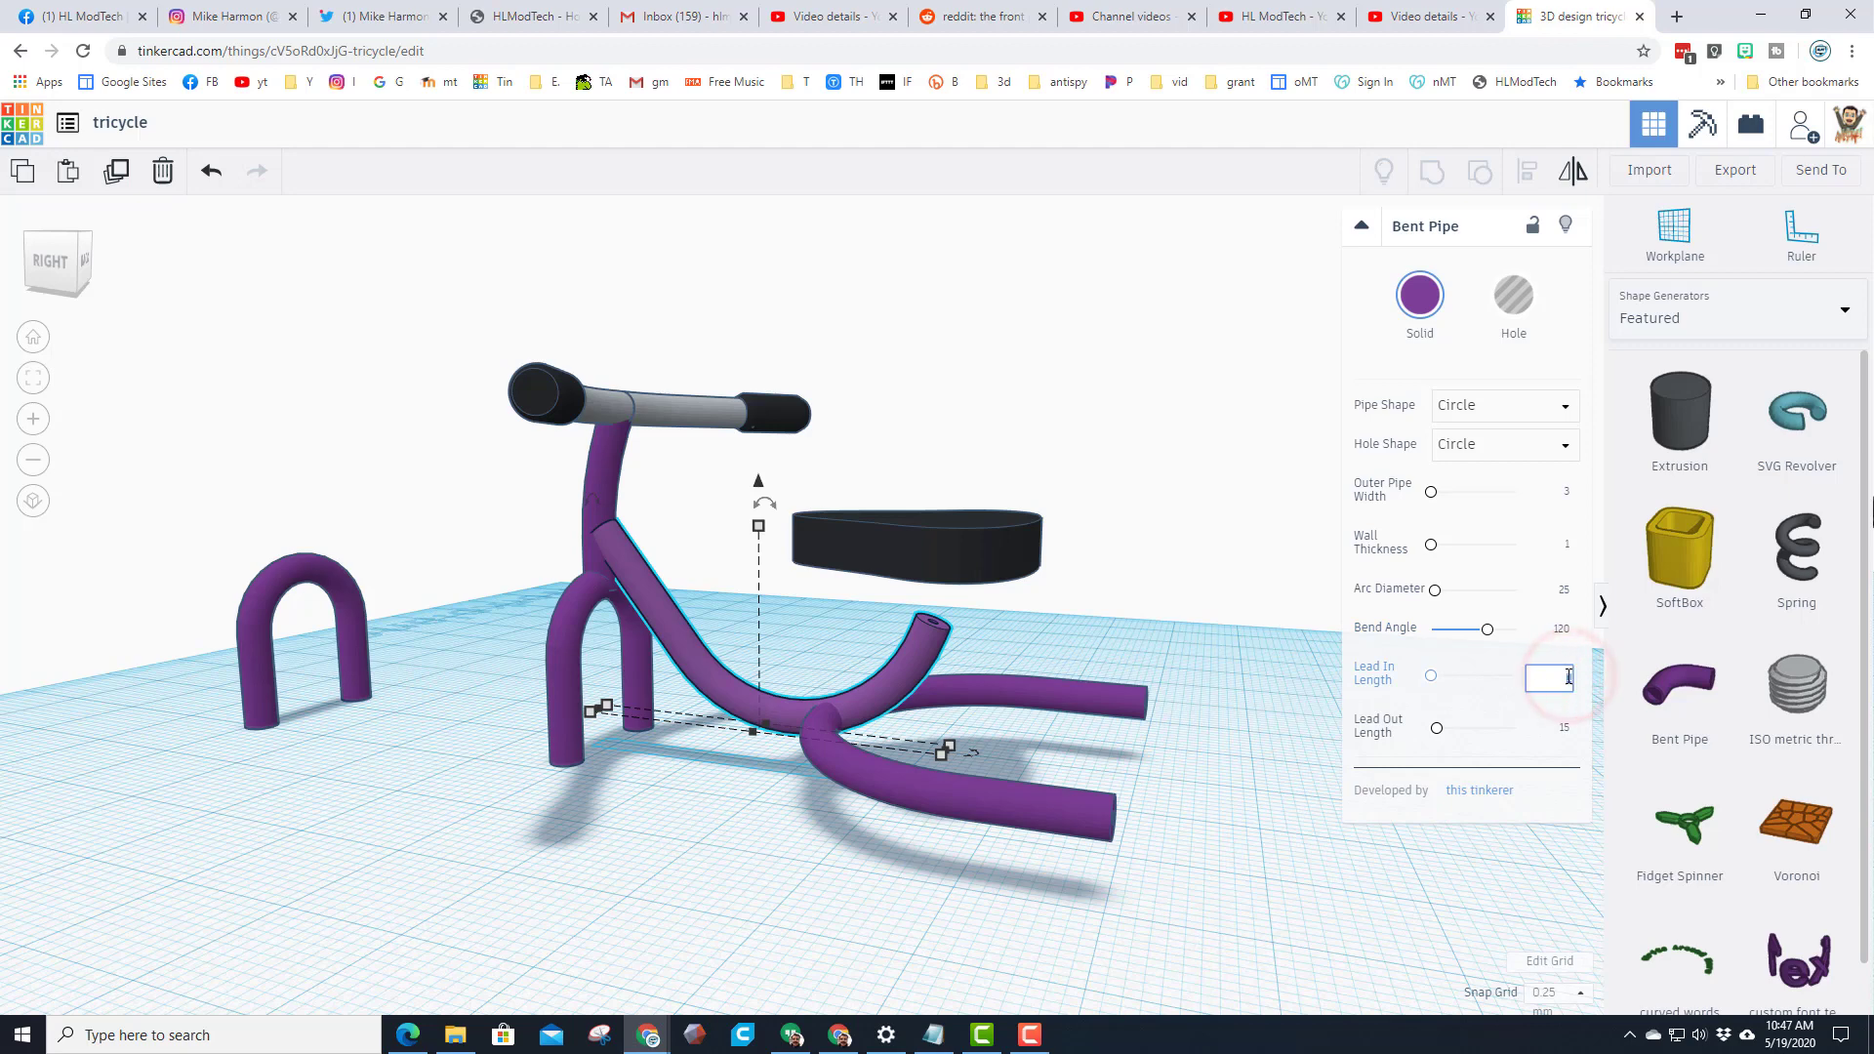
key("Return")
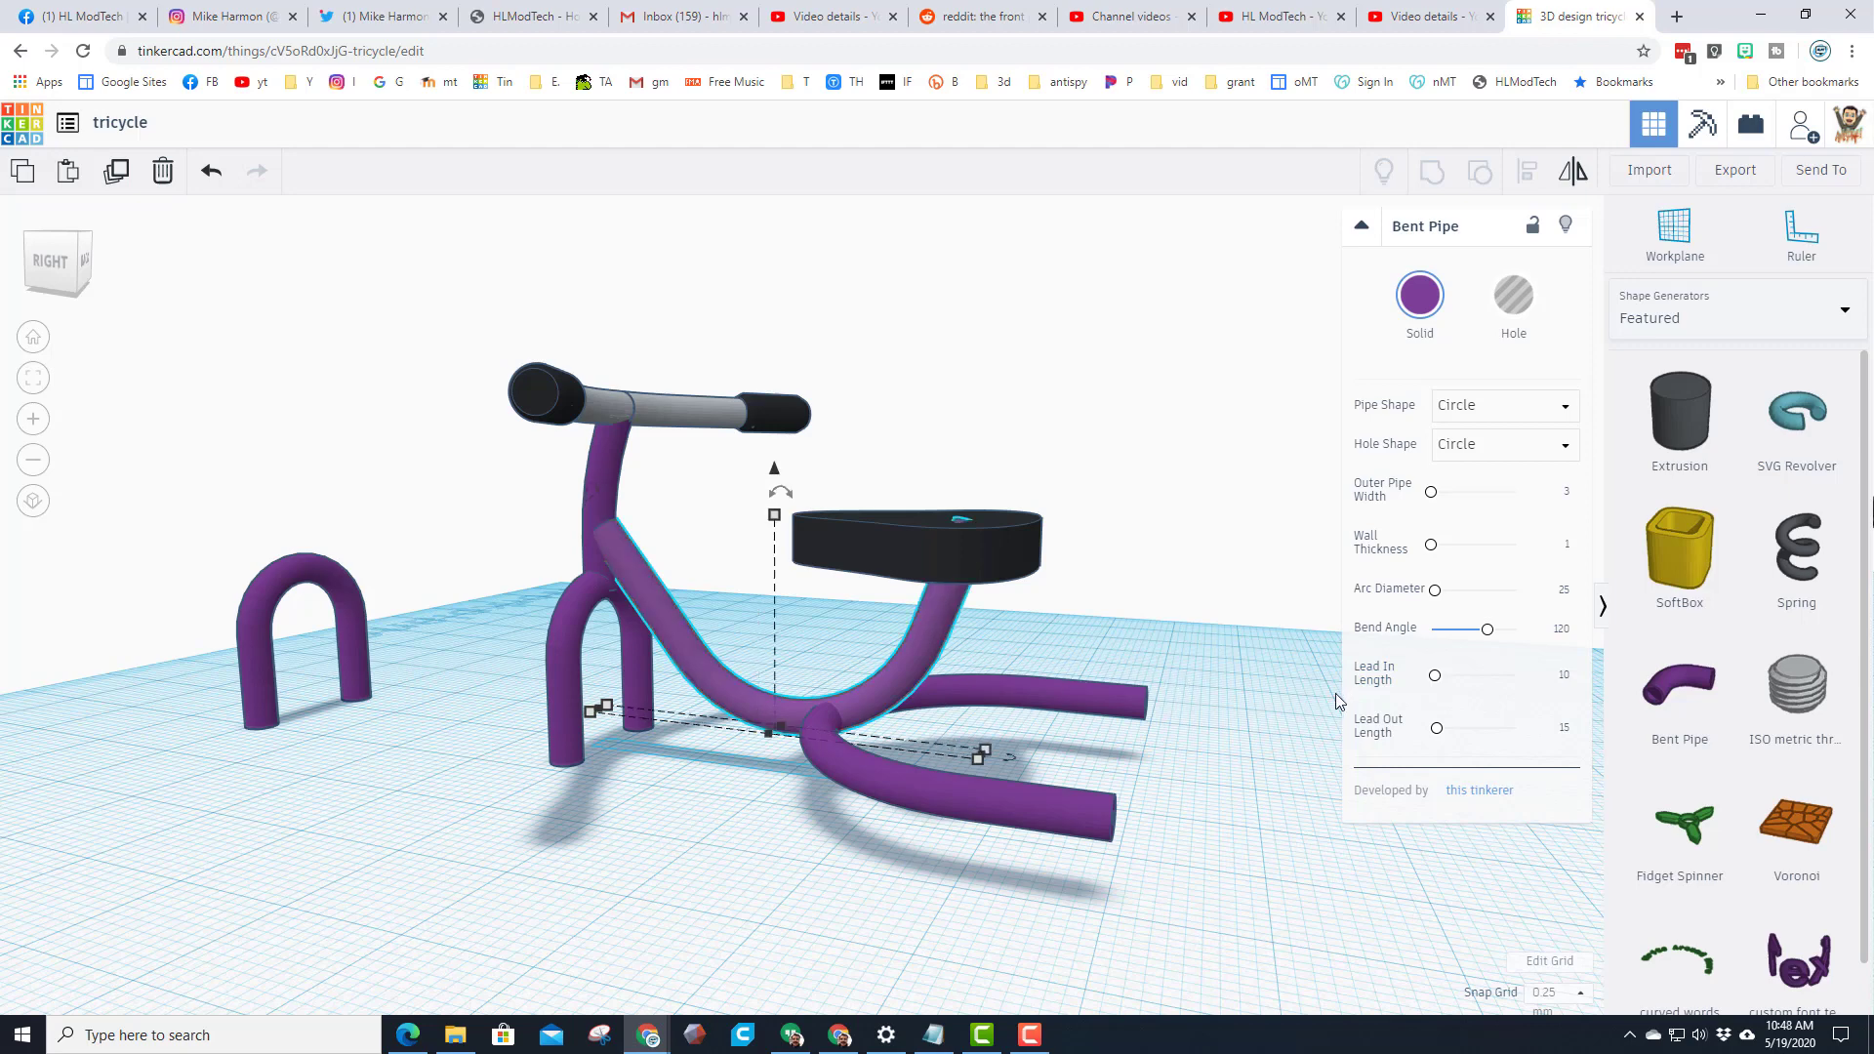
Align the black seat and the purple frame pipes on the tricycle's width centreline, using the main curved pipe as reference
left_click(917, 533)
mouse_move(918, 533)
right_mouse_down()
mouse_move(962, 599)
mouse_move(1078, 625)
mouse_move(1035, 535)
mouse_move(824, 556)
mouse_move(921, 564)
right_mouse_up()
left_click(922, 563)
right_click_drag(1032, 590, 442, 634)
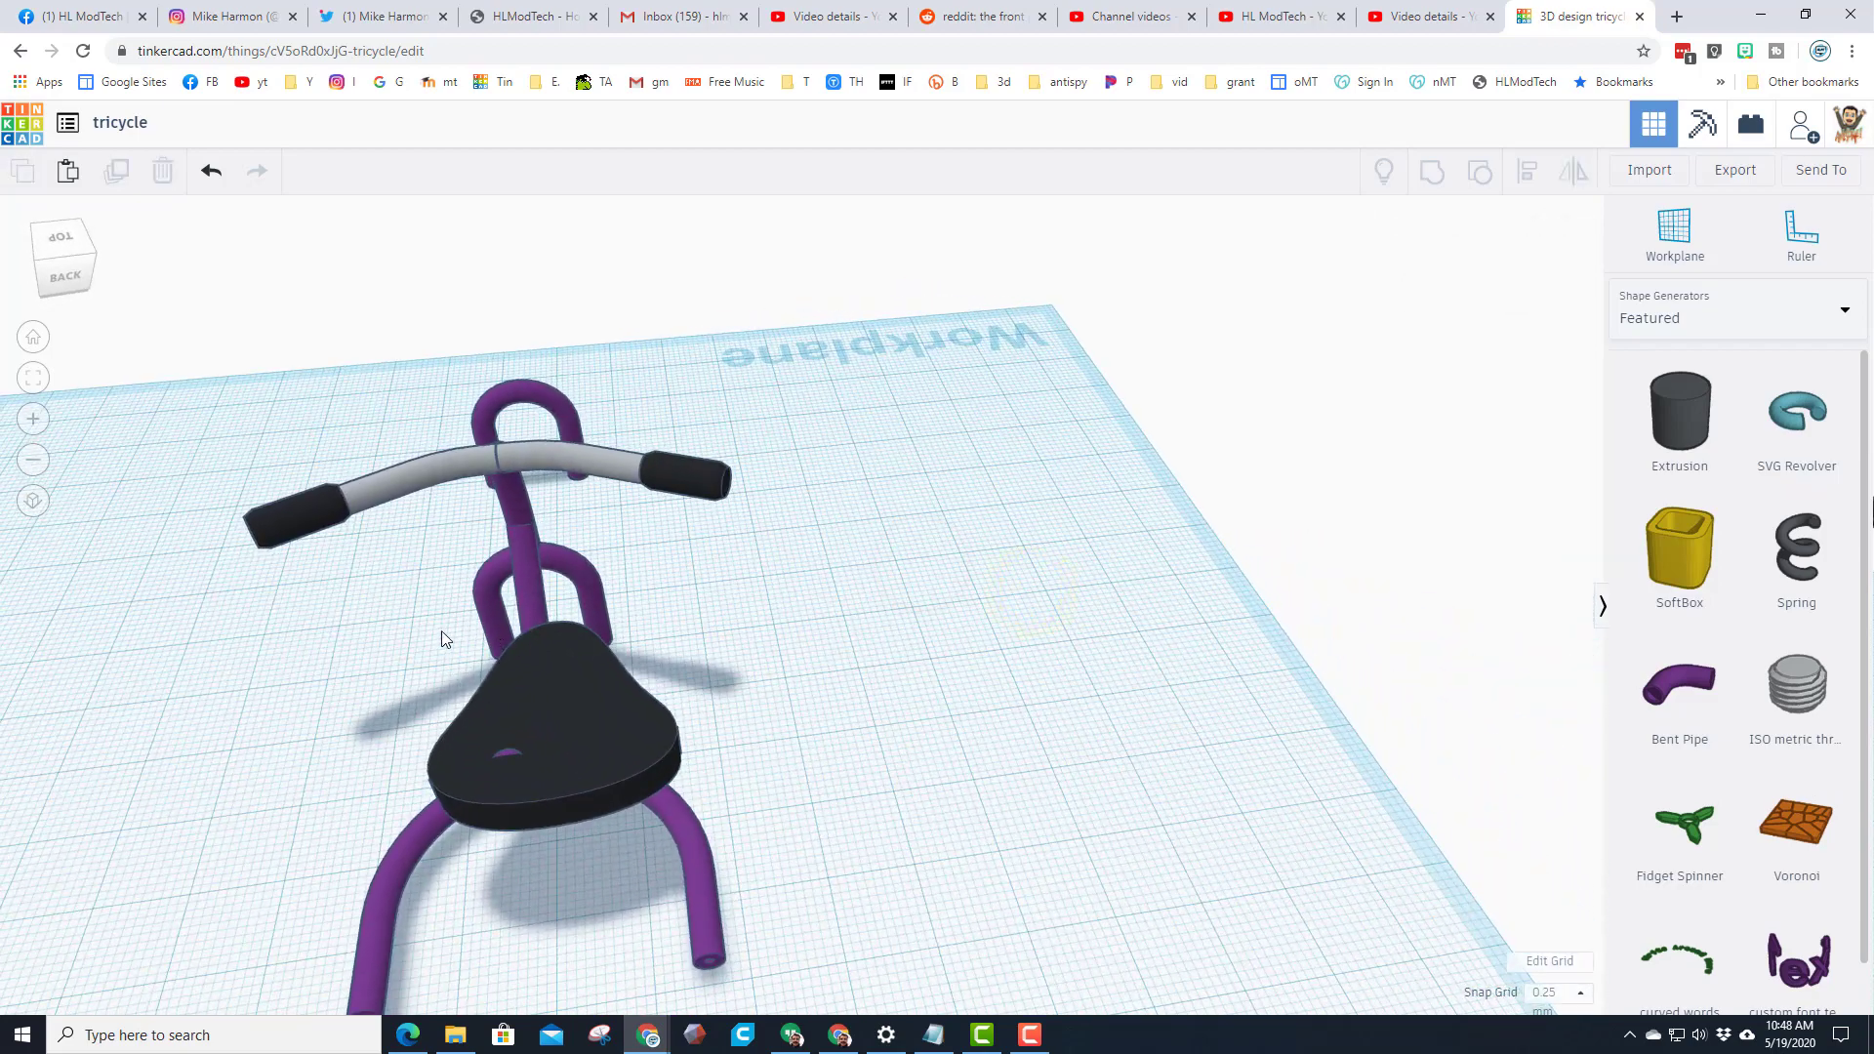
left_click_drag(658, 818, 658, 817)
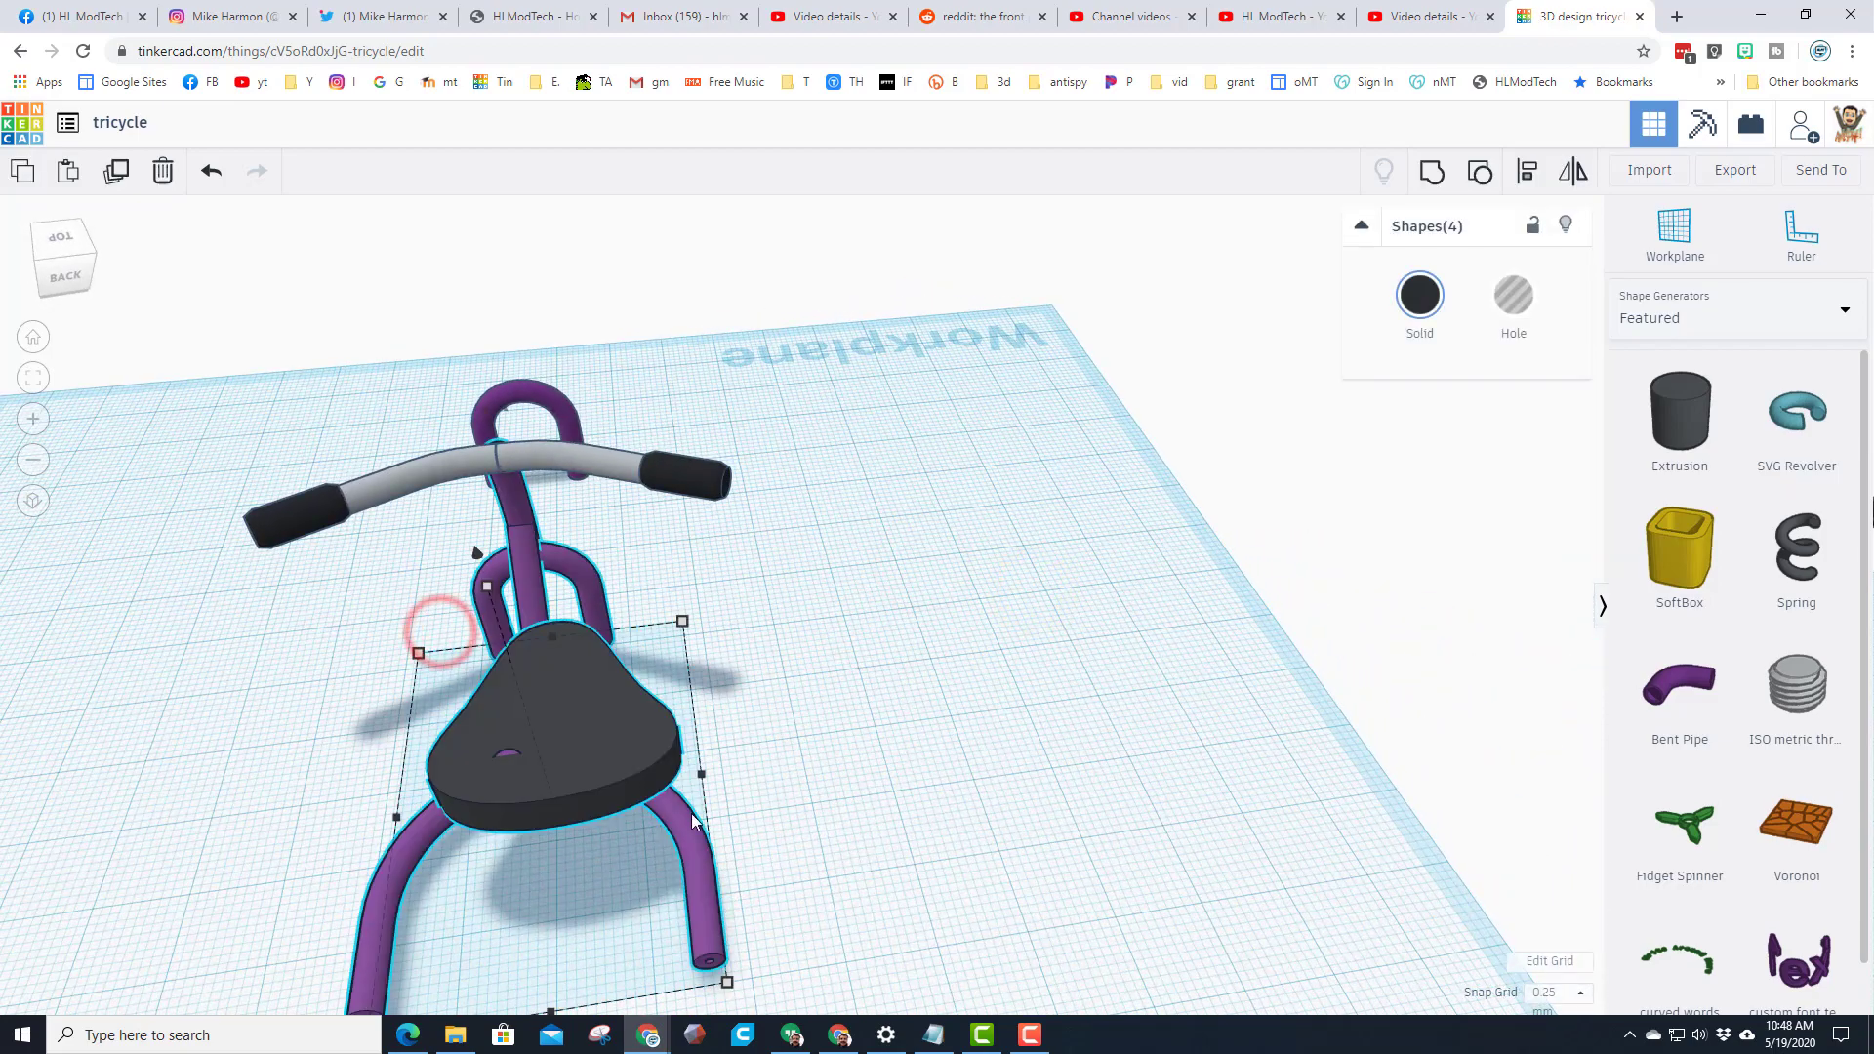
left_click(1529, 173)
left_click(530, 578)
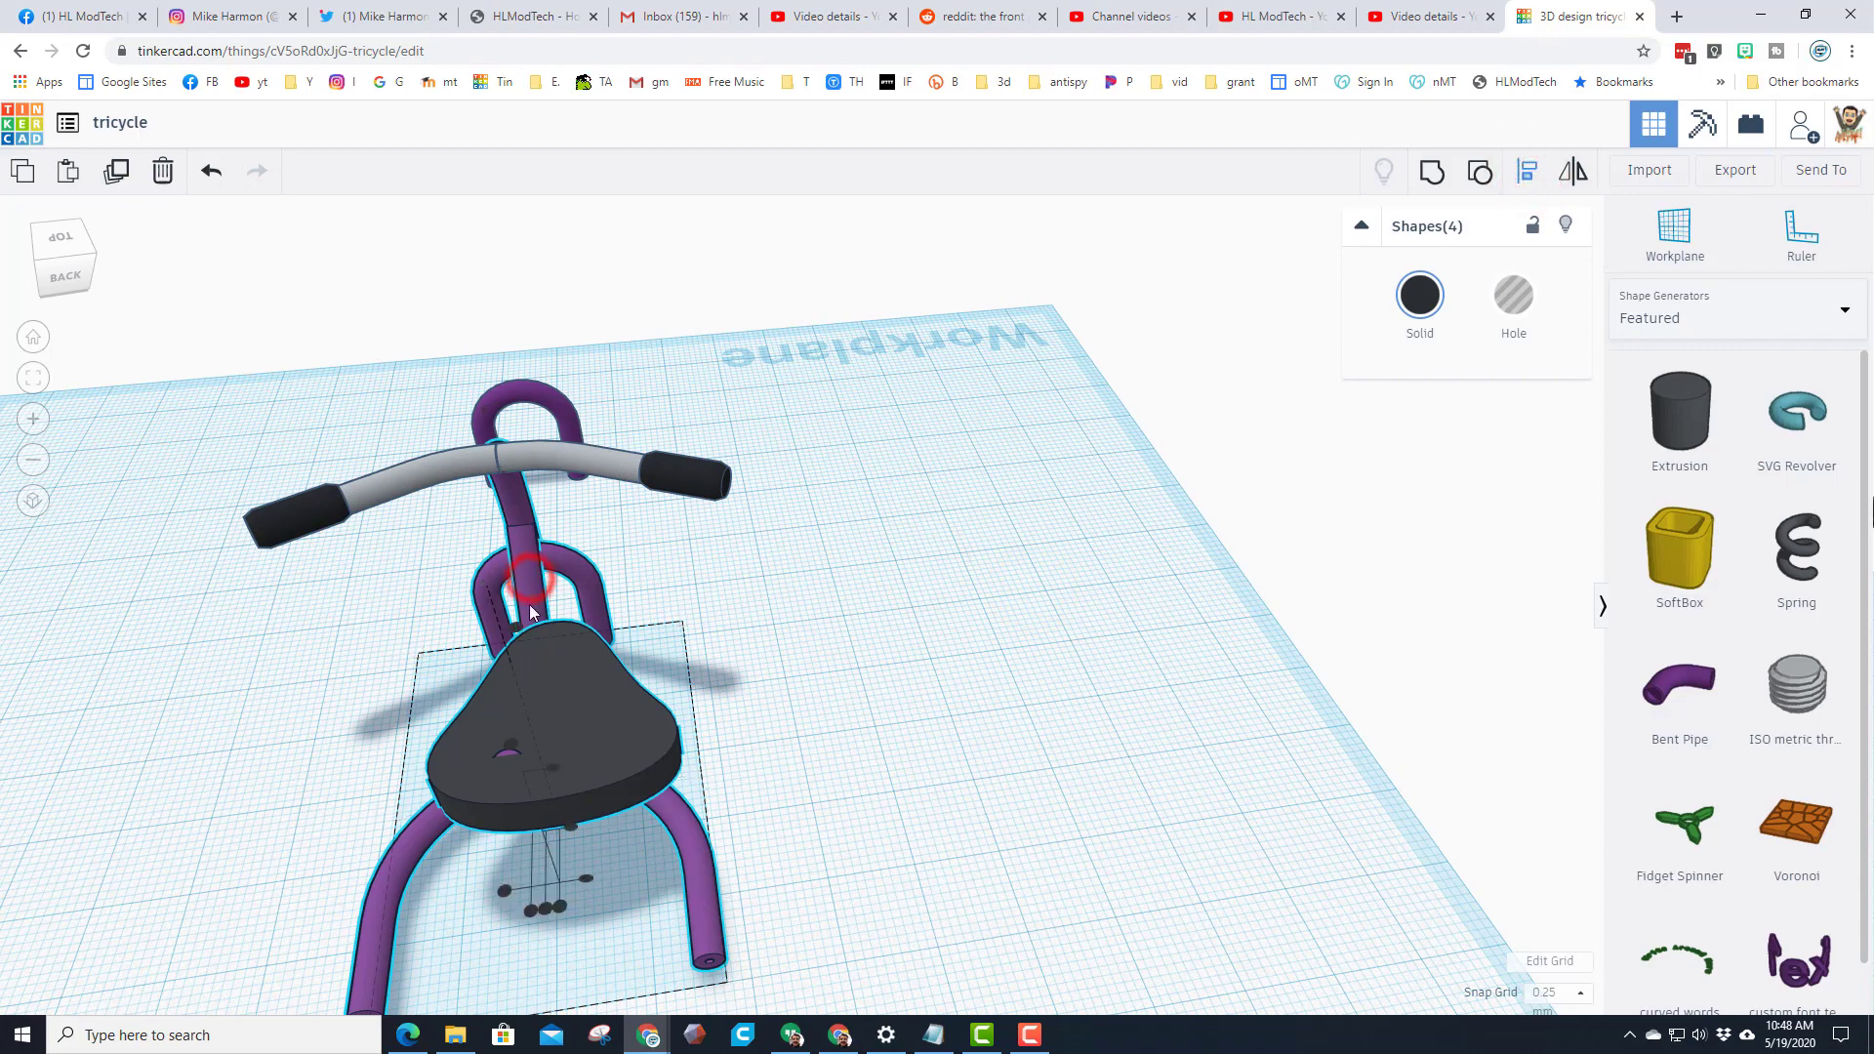
left_click(545, 910)
left_click(787, 753)
Raise the black seat slightly until its top covers the post's end, and nudge it a little toward the rear
right_click_drag(742, 778, 998, 619)
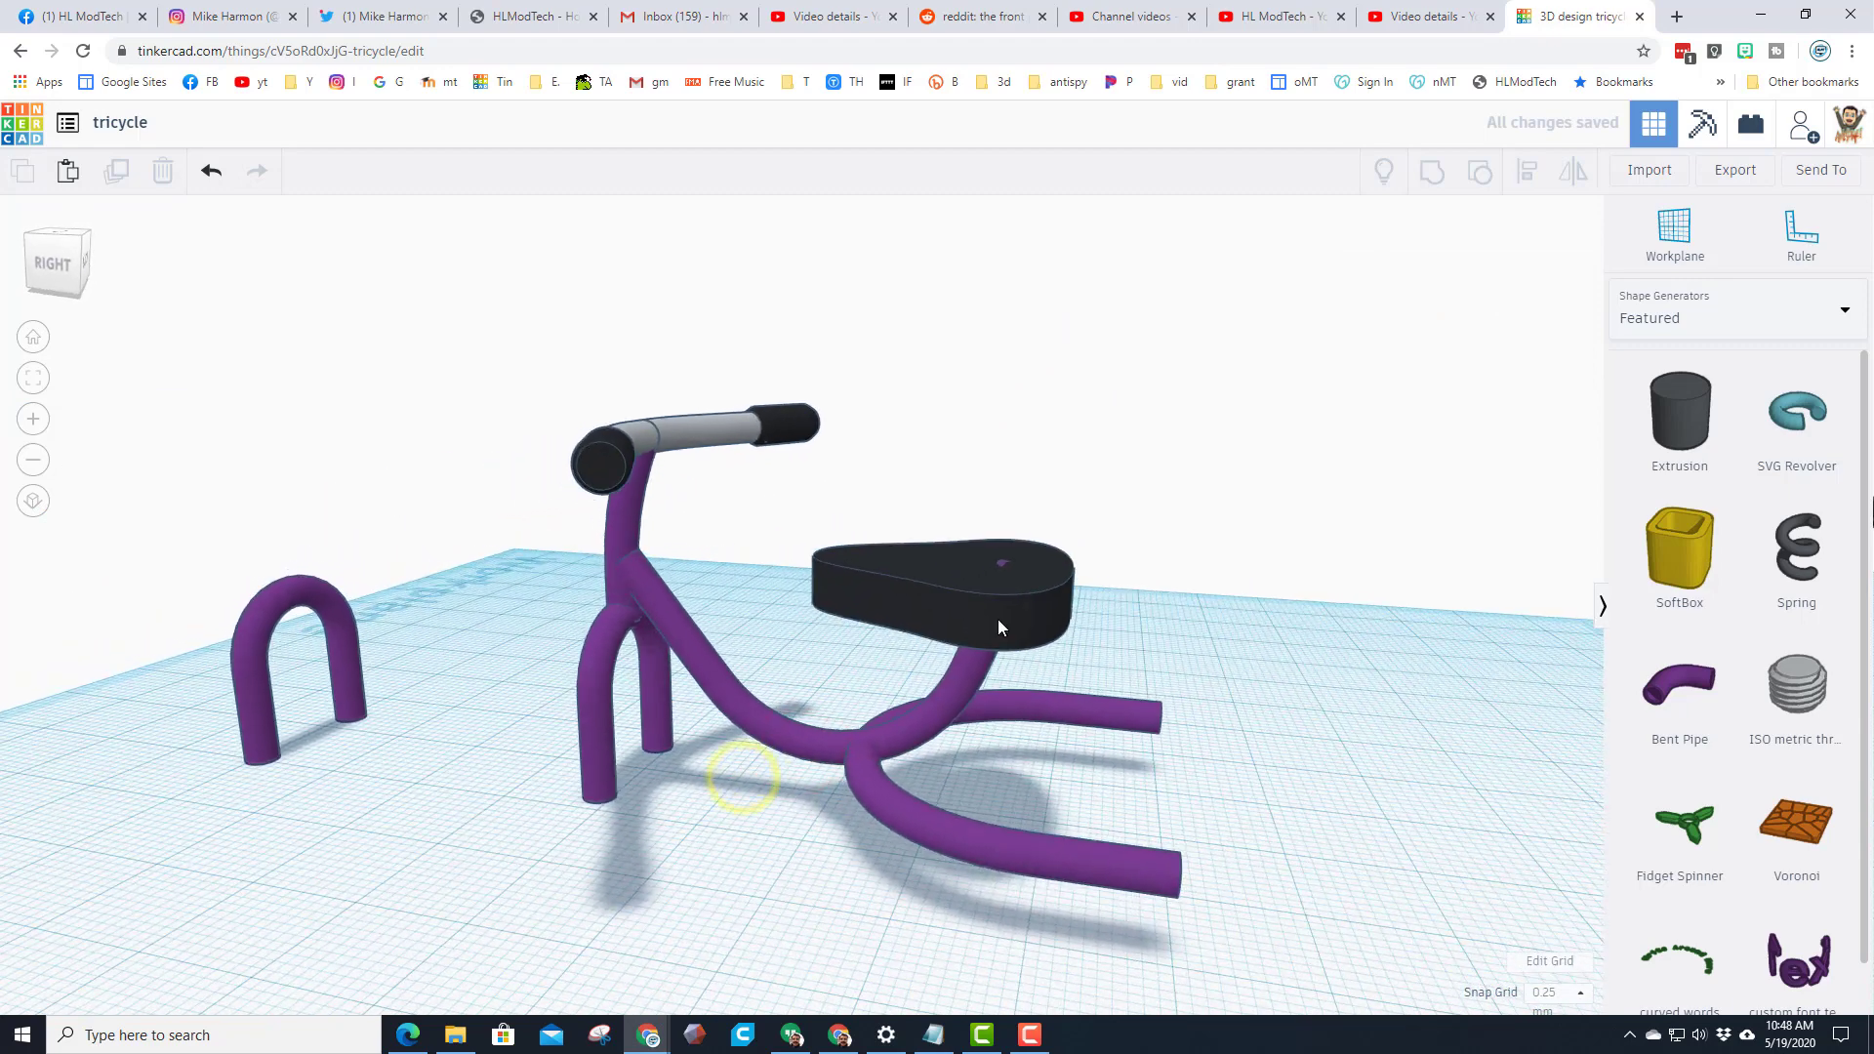
left_click(1006, 600)
key("ctrl+Up")
key("ctrl+Up")
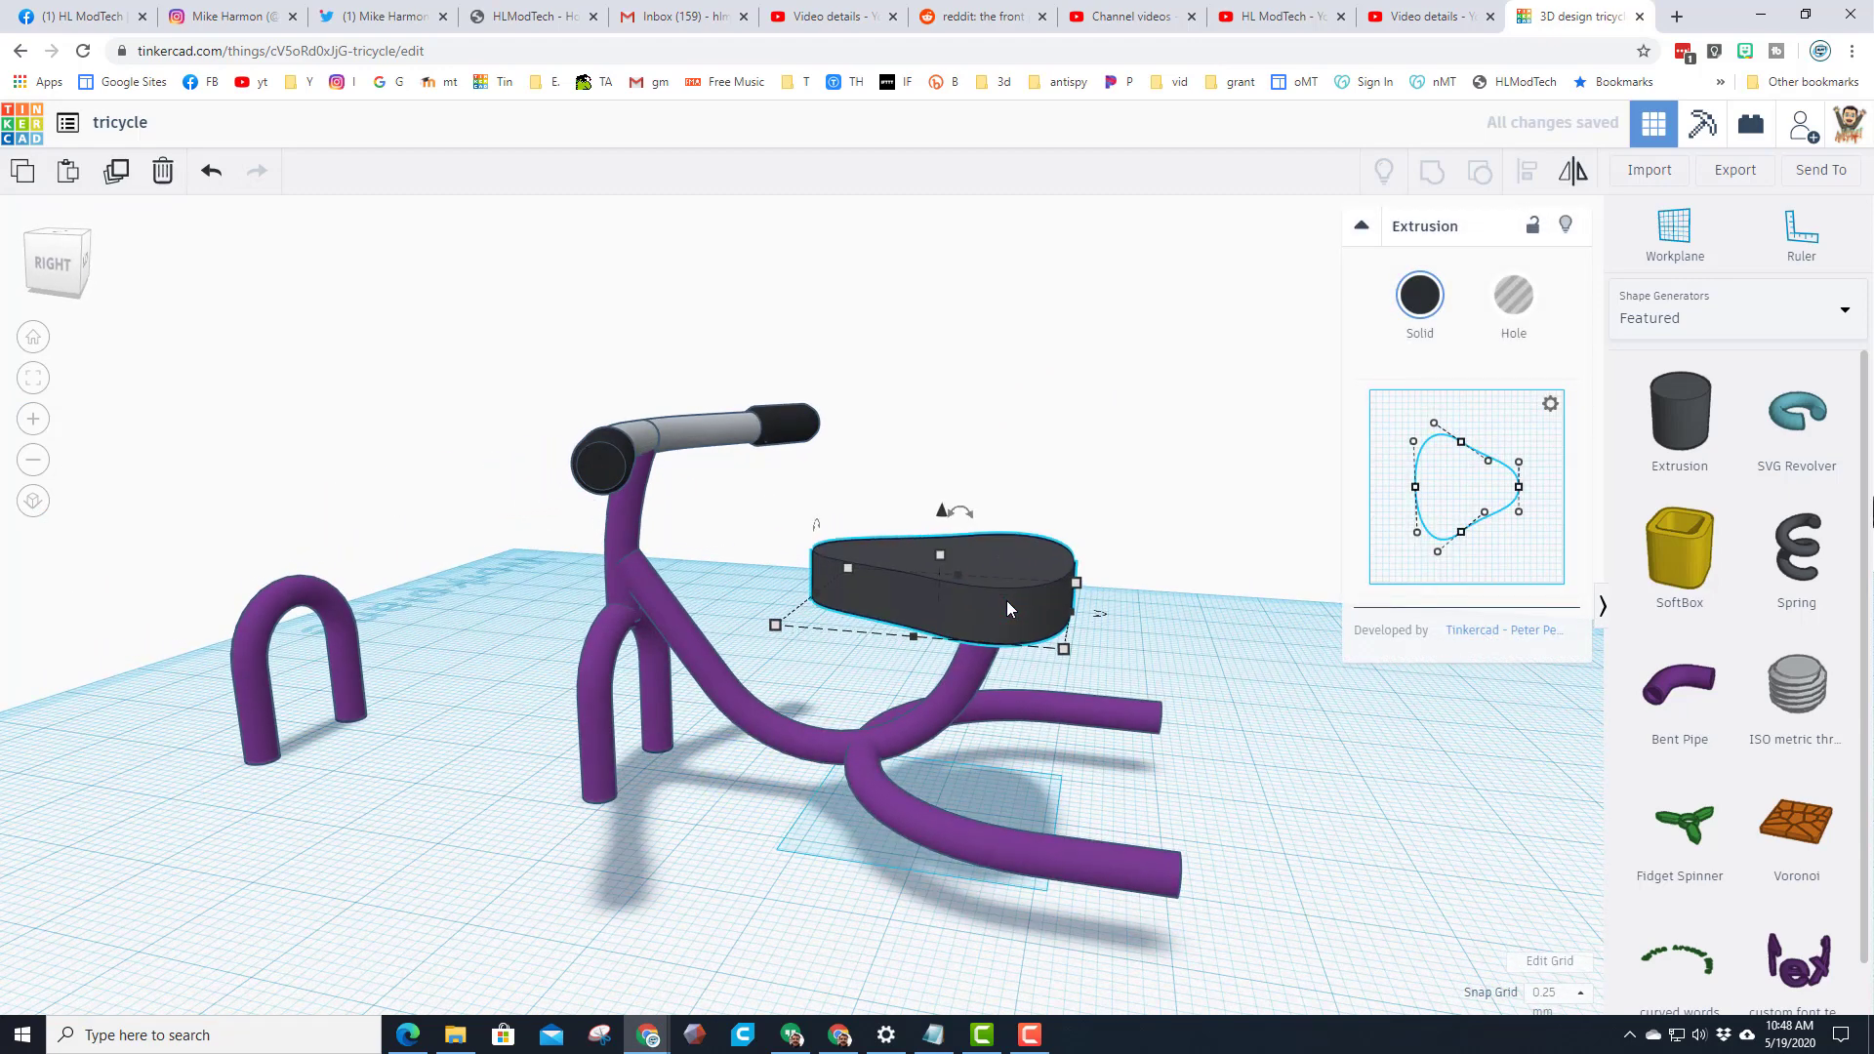
key("Right")
key("Right")
key("Right")
key("Right")
key("Right")
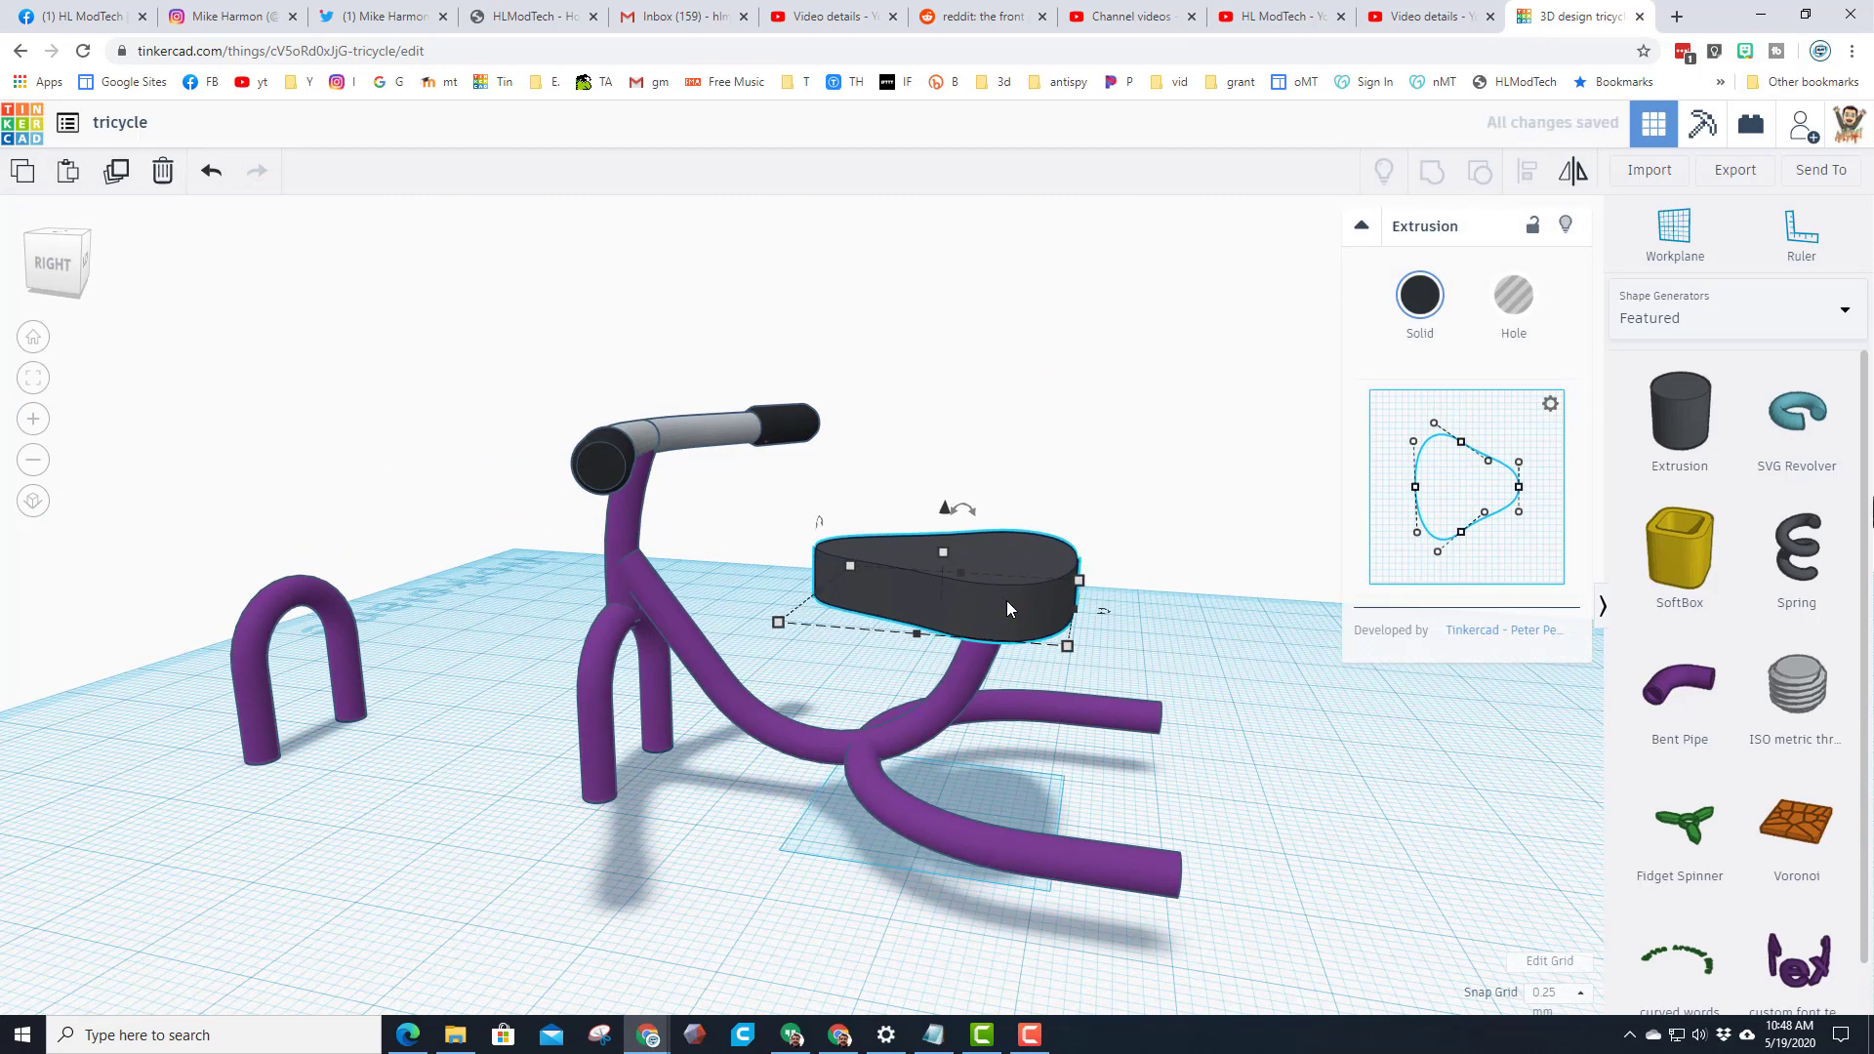
key("Right")
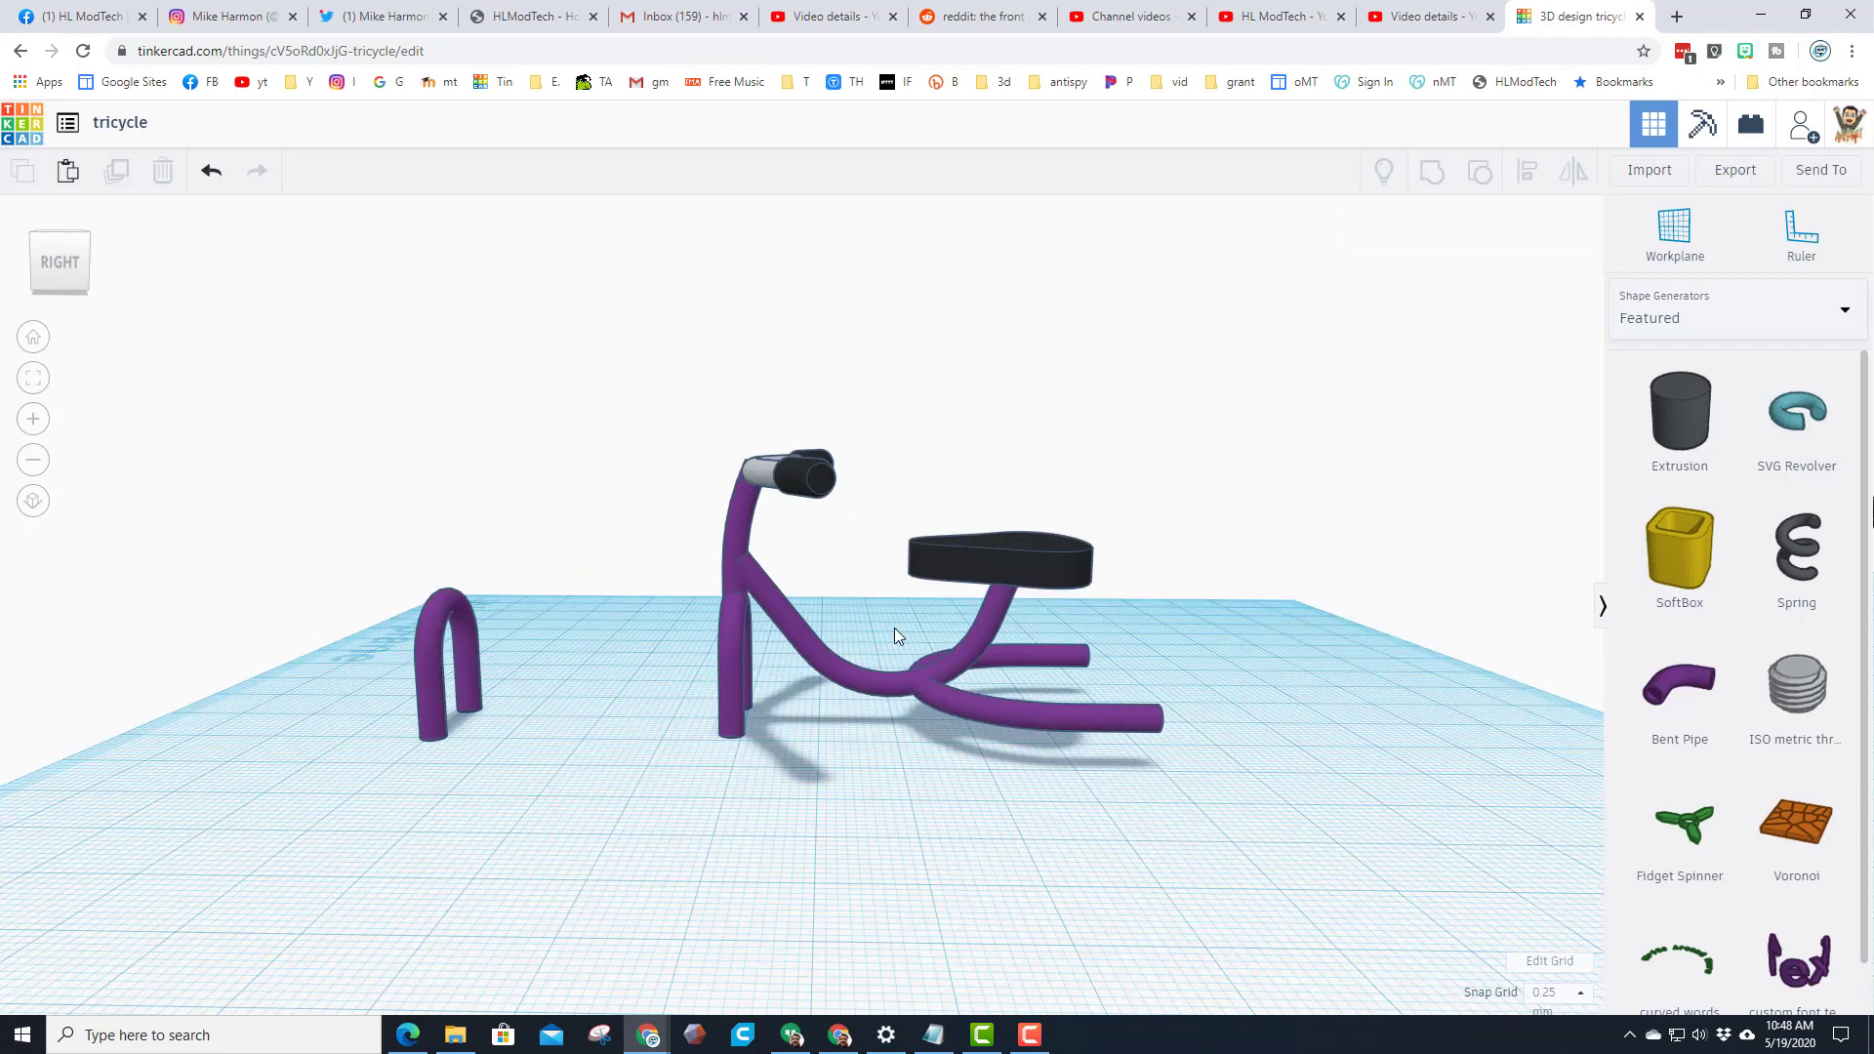
Group the three purple frame pieces into one shape, leaving the handlebar and seat separate
left_click_drag(679, 602, 1005, 740)
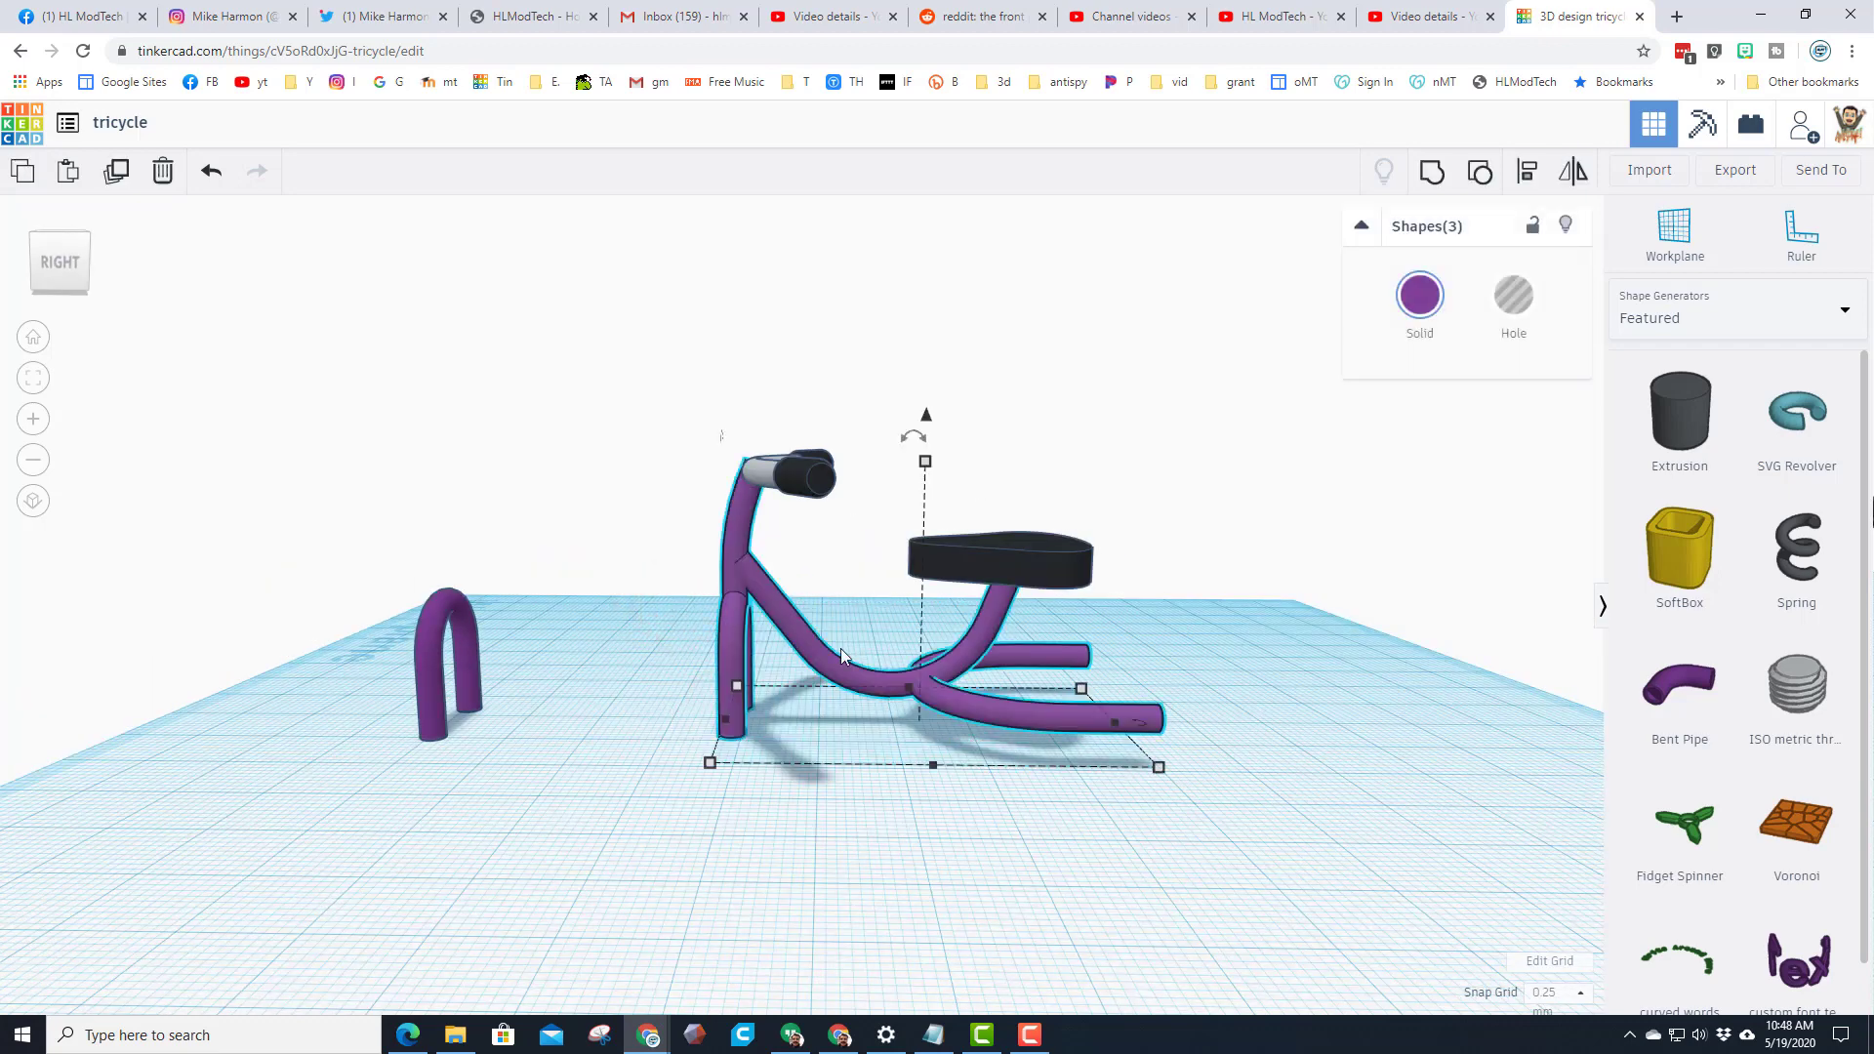
left_click(1425, 172)
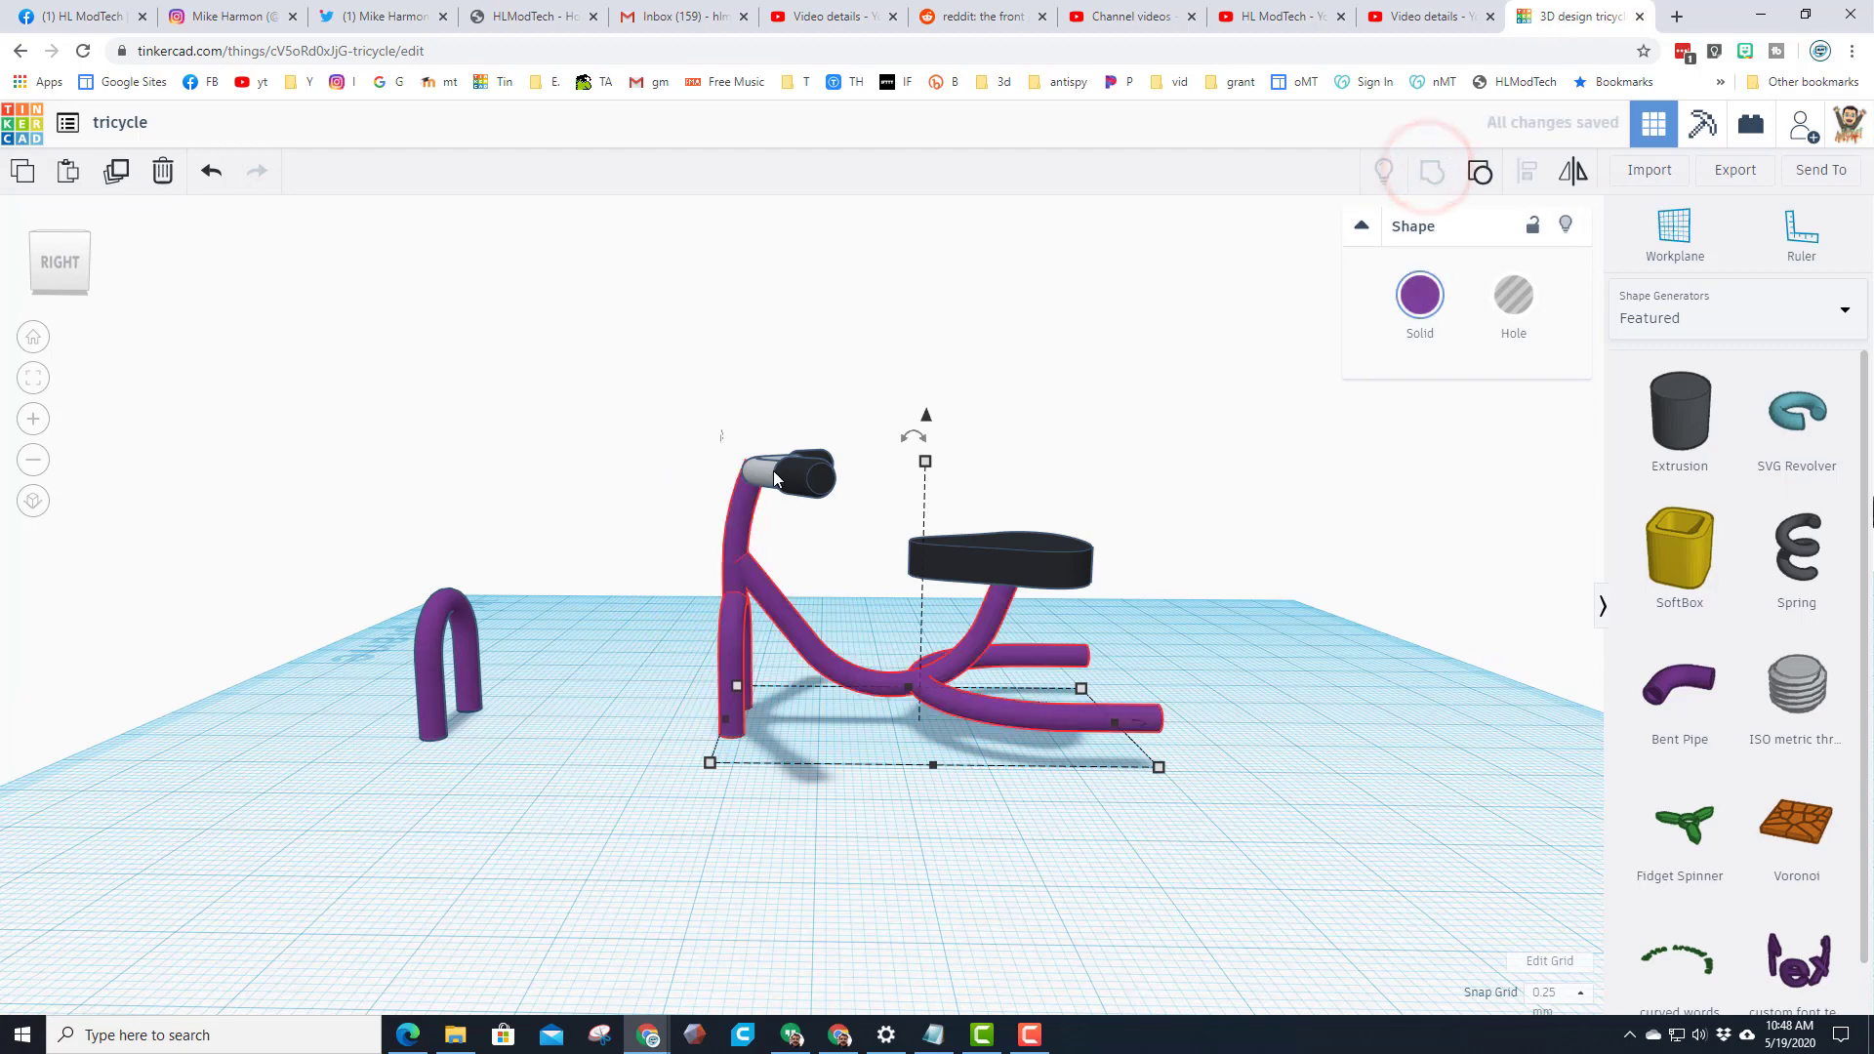
left_click(756, 478, "shift")
right_click_drag(765, 437, 915, 422)
left_click(1044, 580)
left_click(1208, 691)
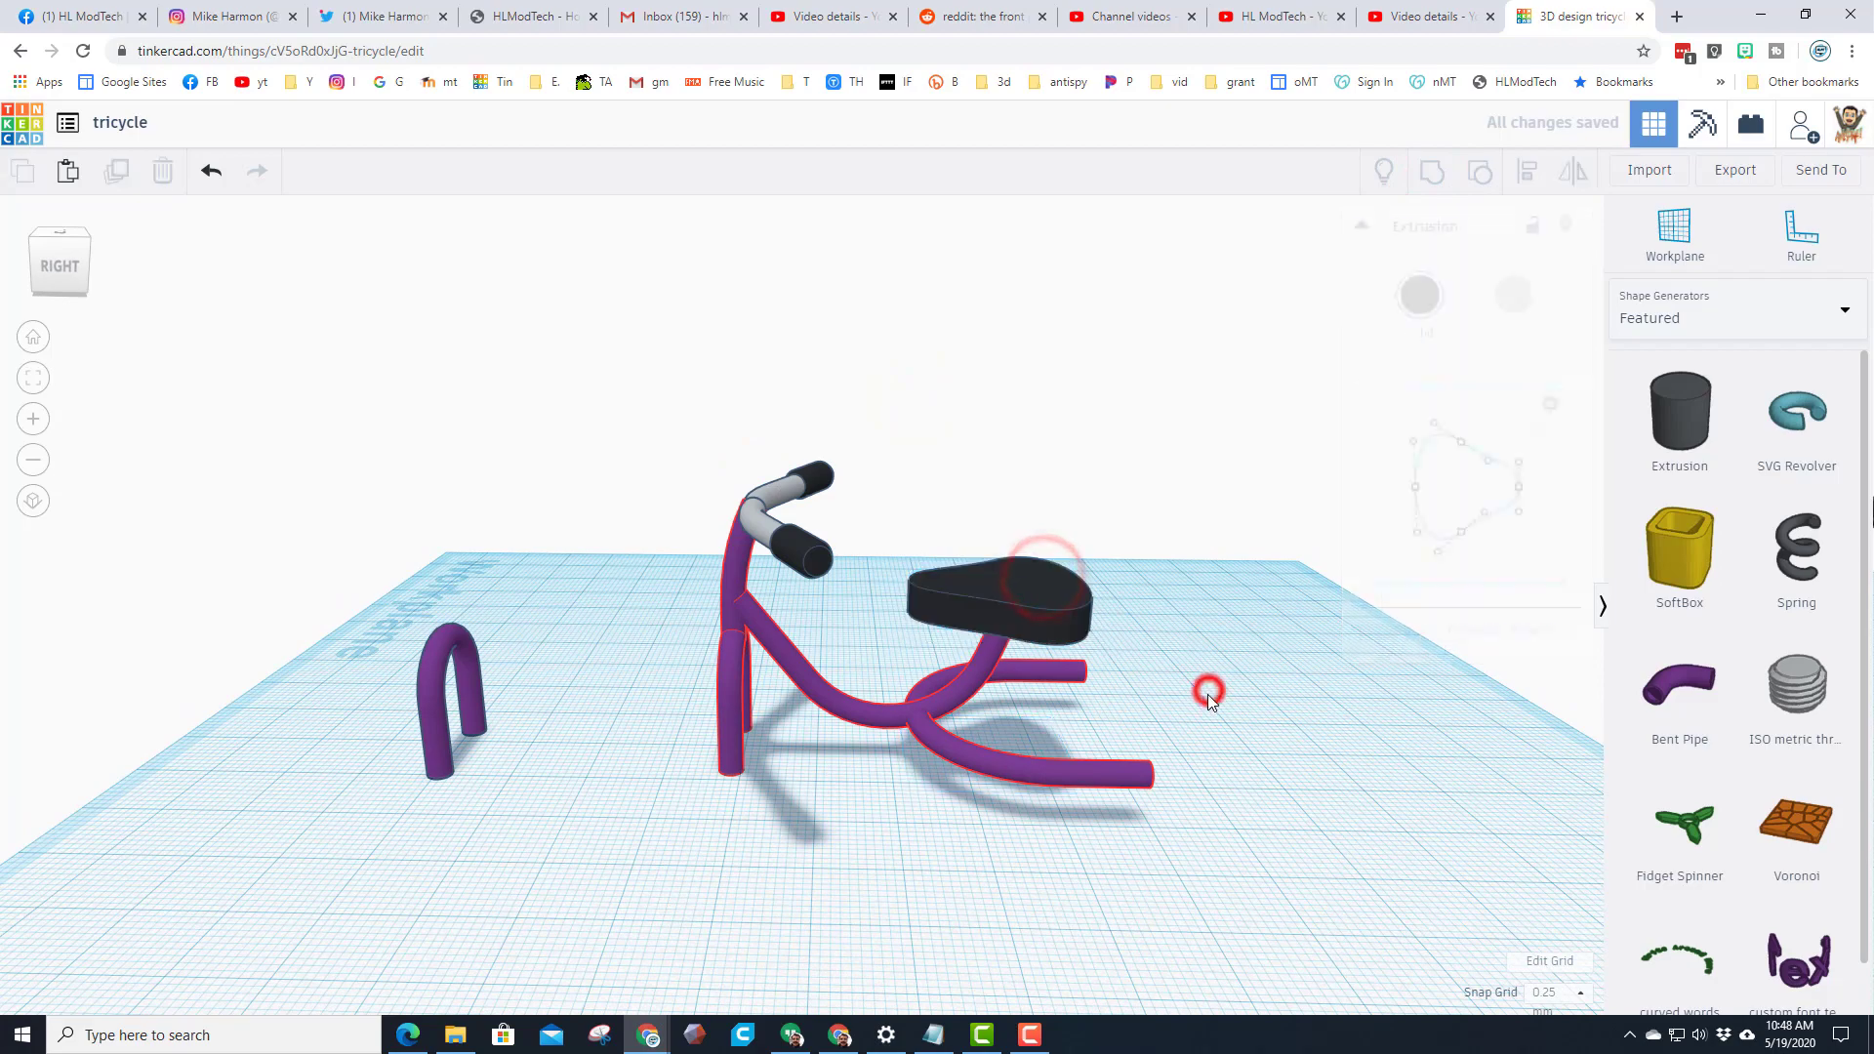
right_click_drag(1186, 697, 1137, 708)
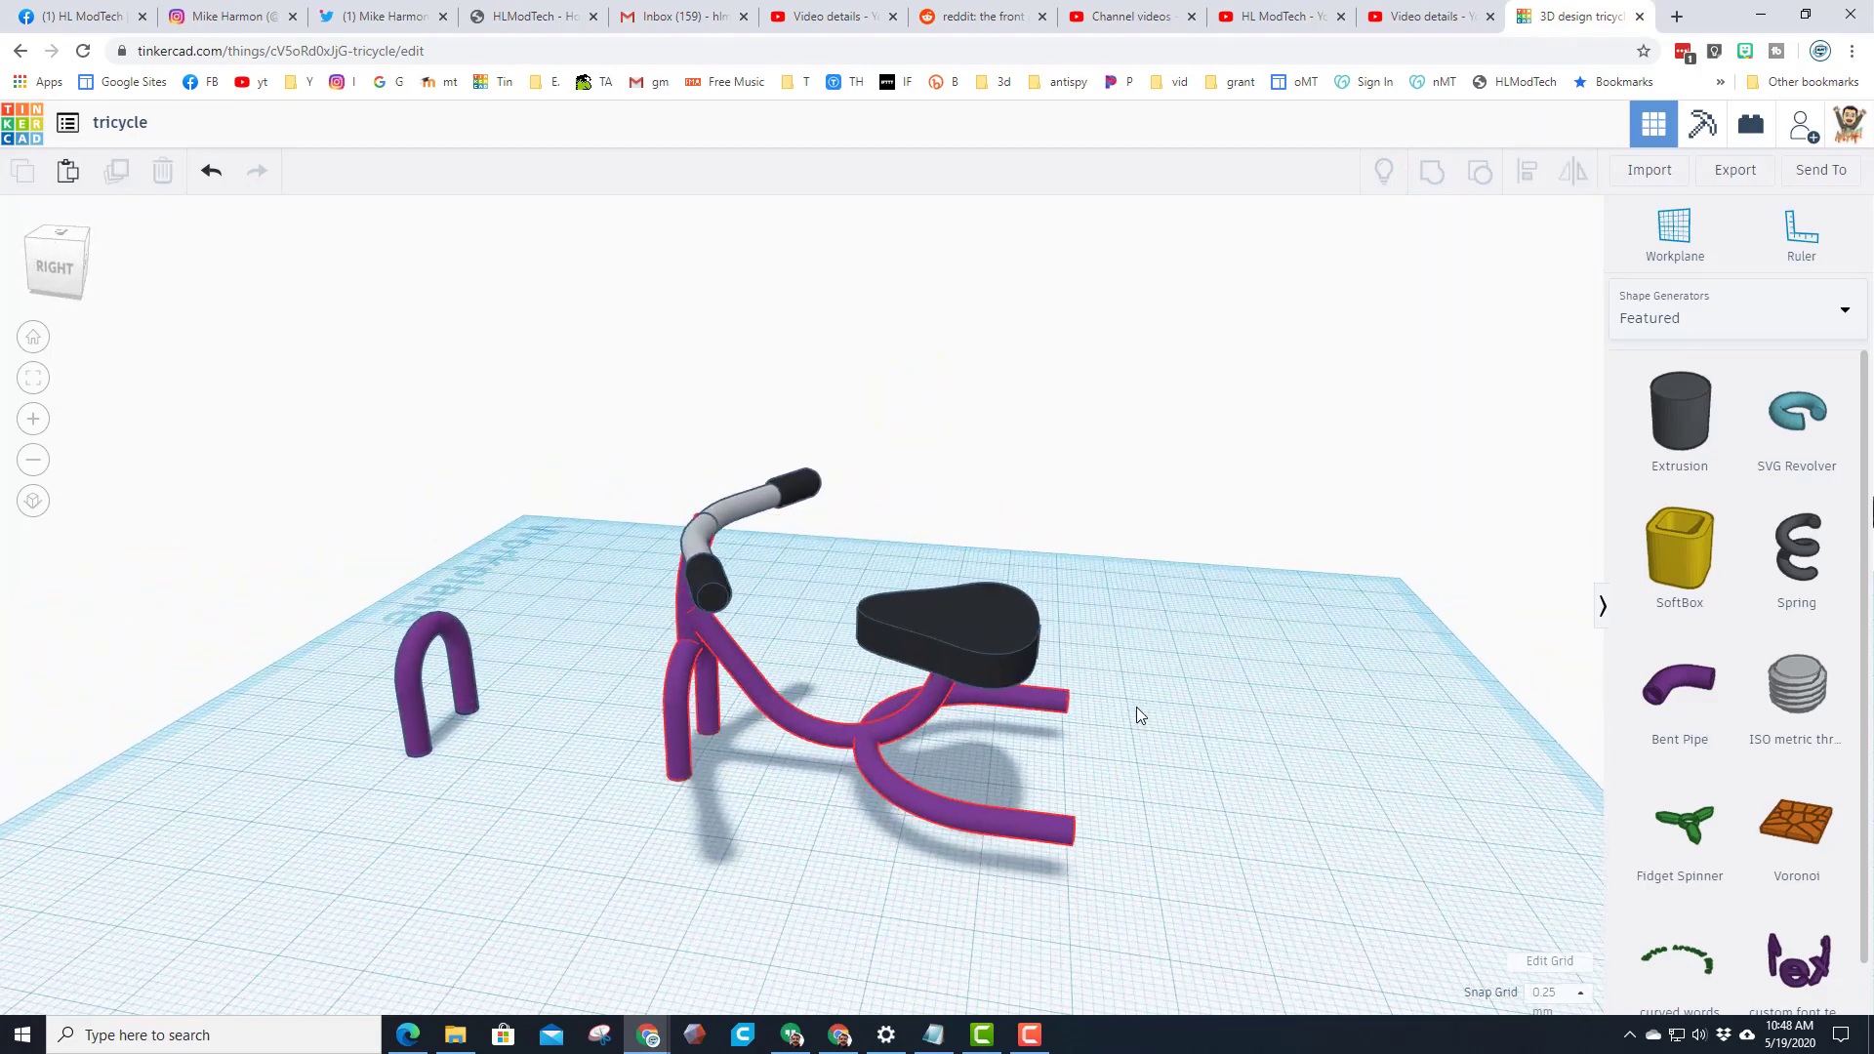
Place a Wheel from page 3 of the complete shape generator collection beside the tricycle and recolour it black
left_click(1690, 312)
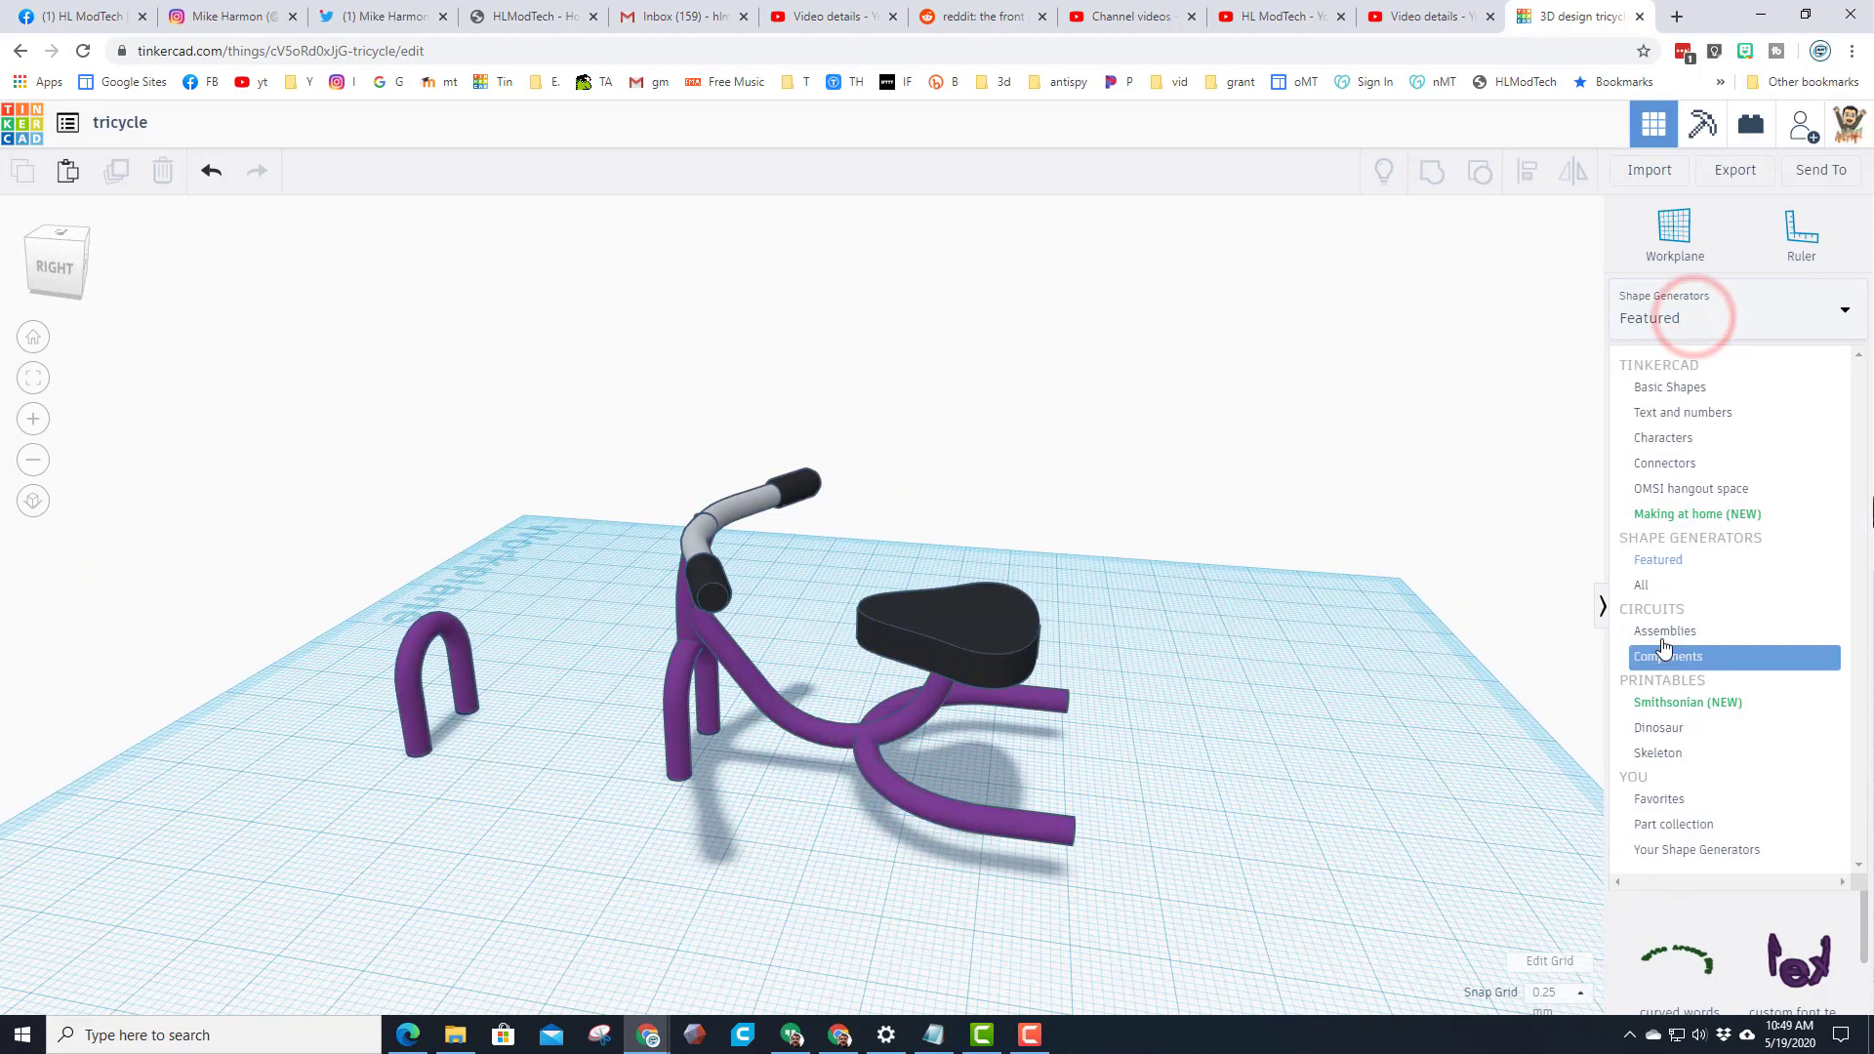
left_click(1648, 587)
scroll(1728, 928, "down", 1)
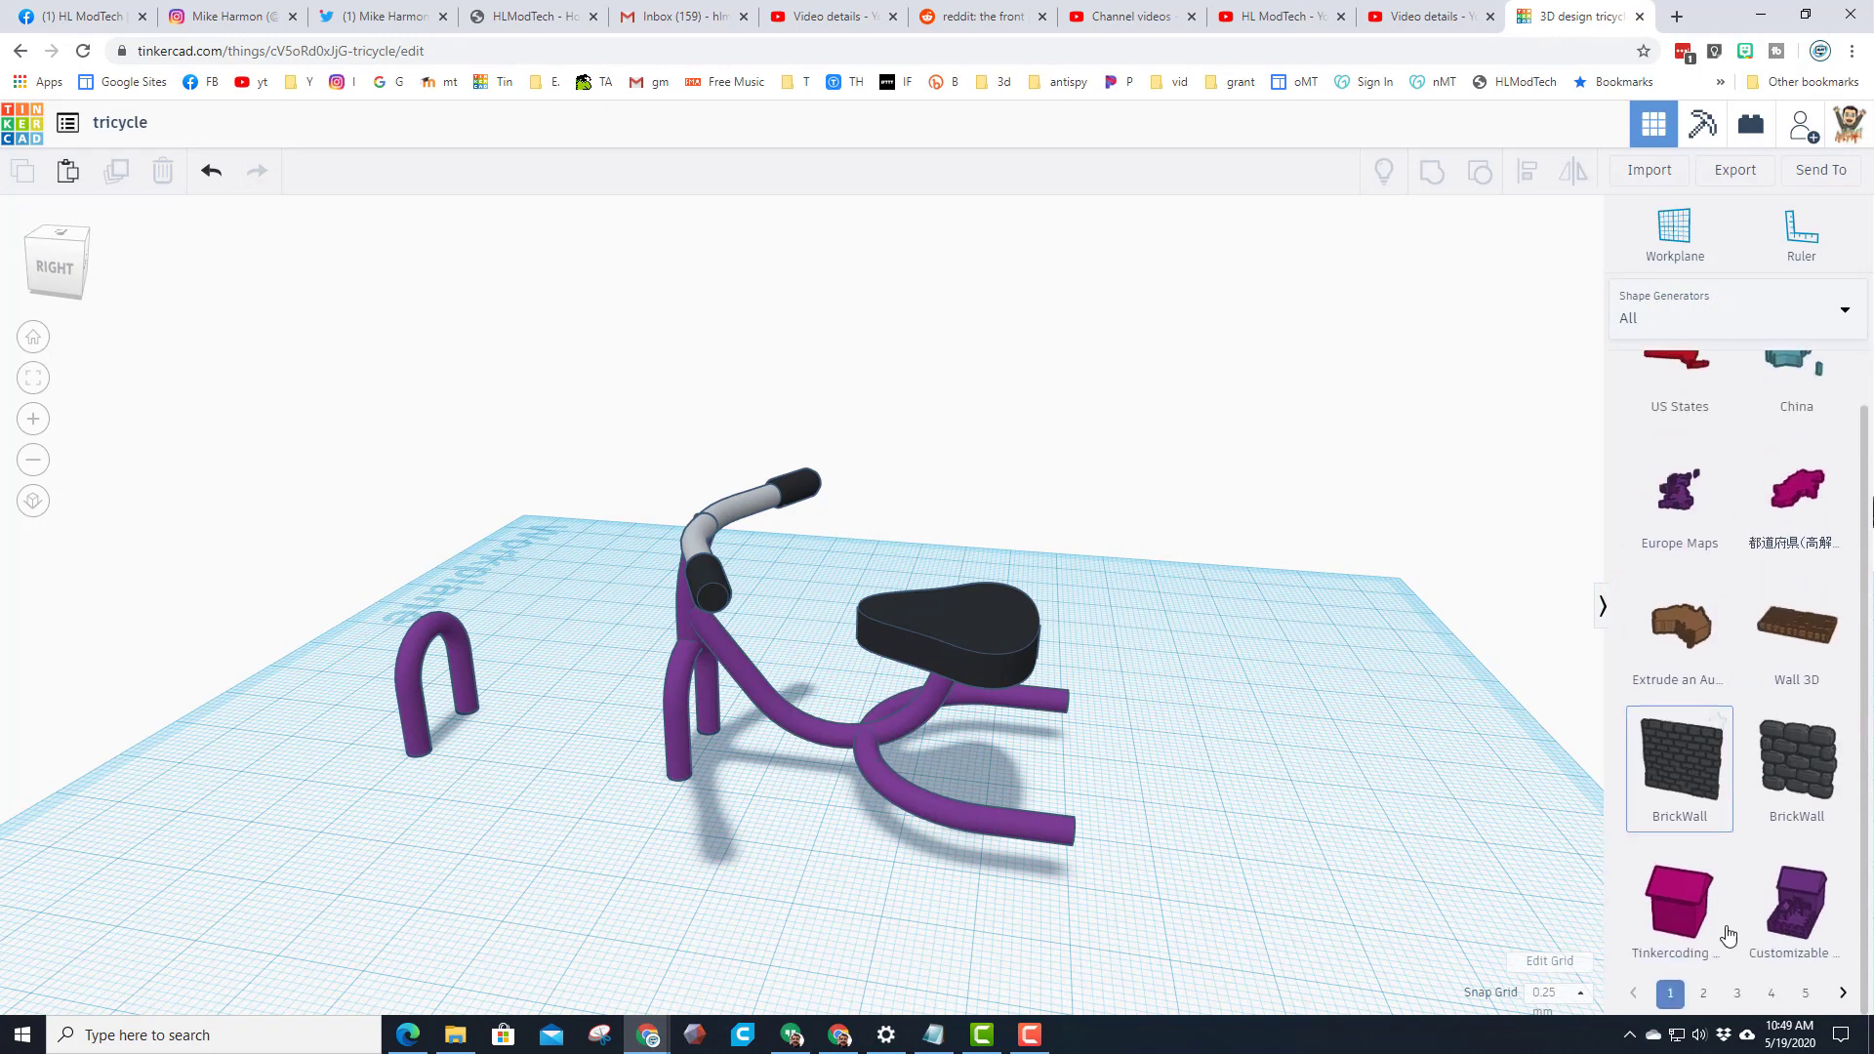
left_click(1736, 997)
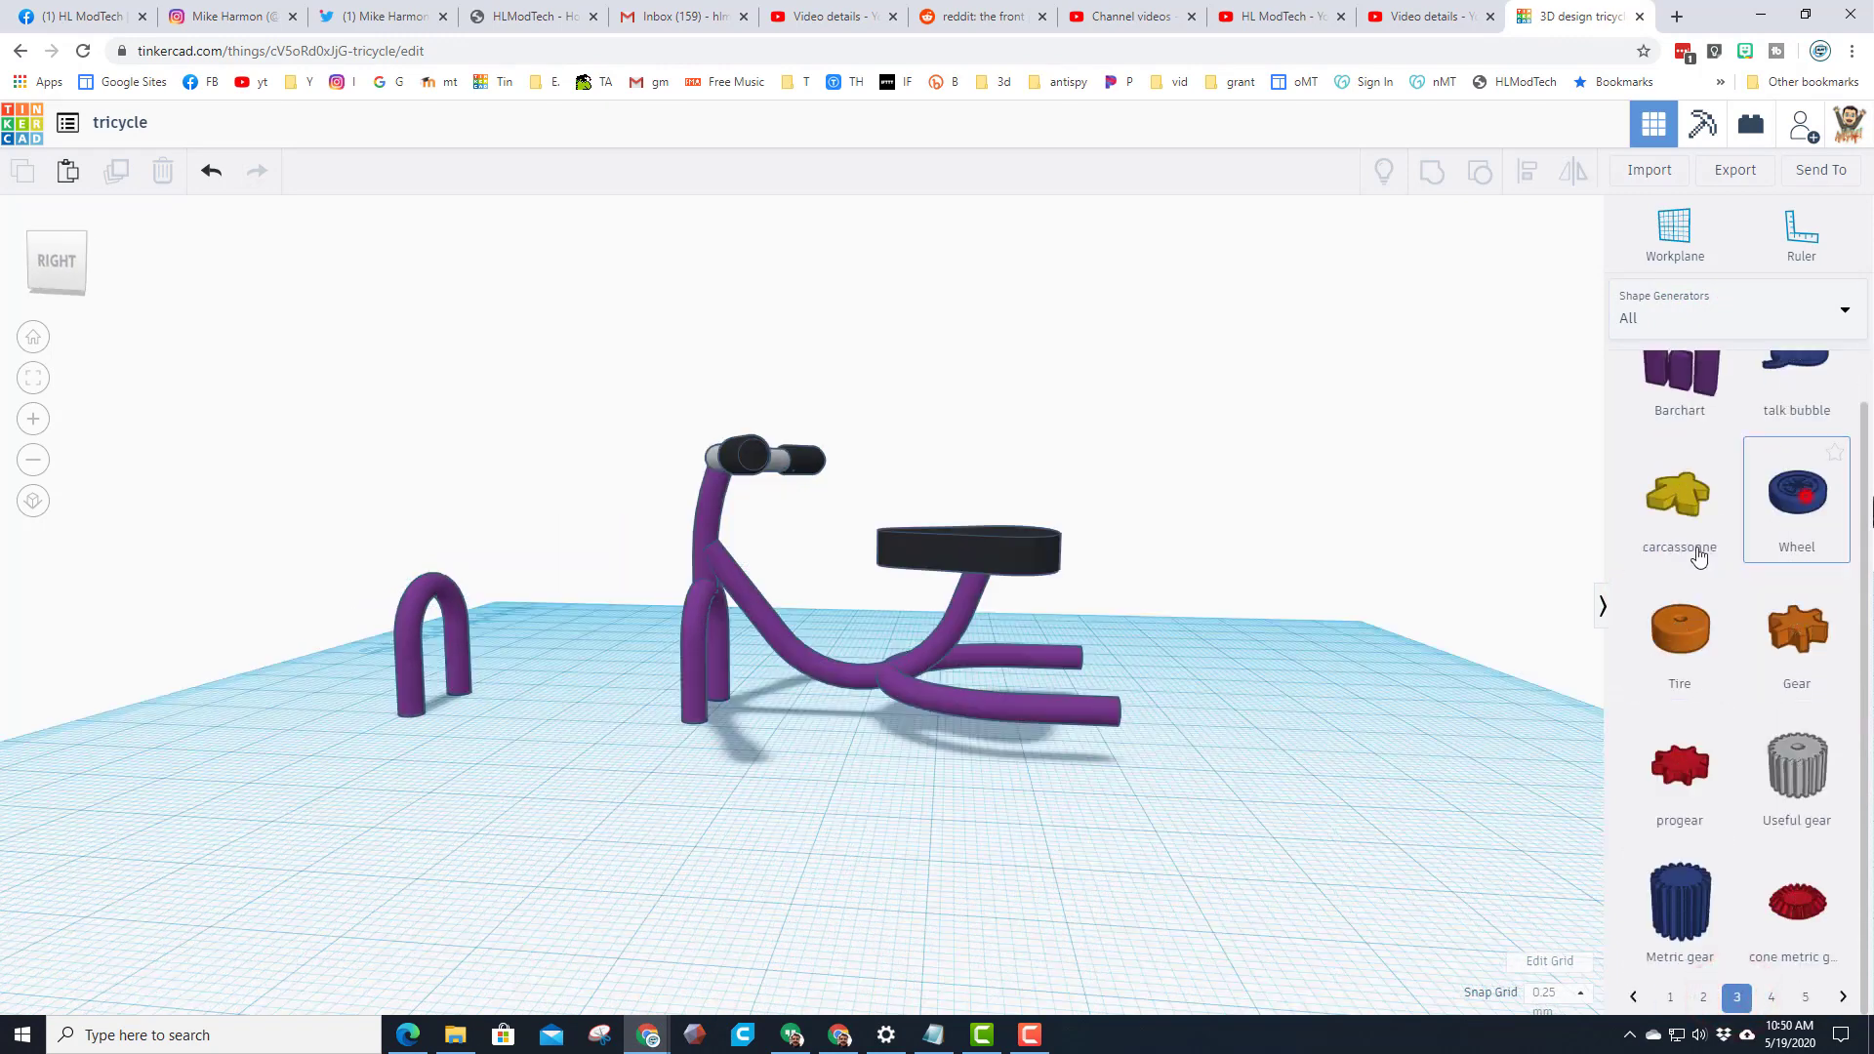
left_click_drag(1797, 493, 1162, 776)
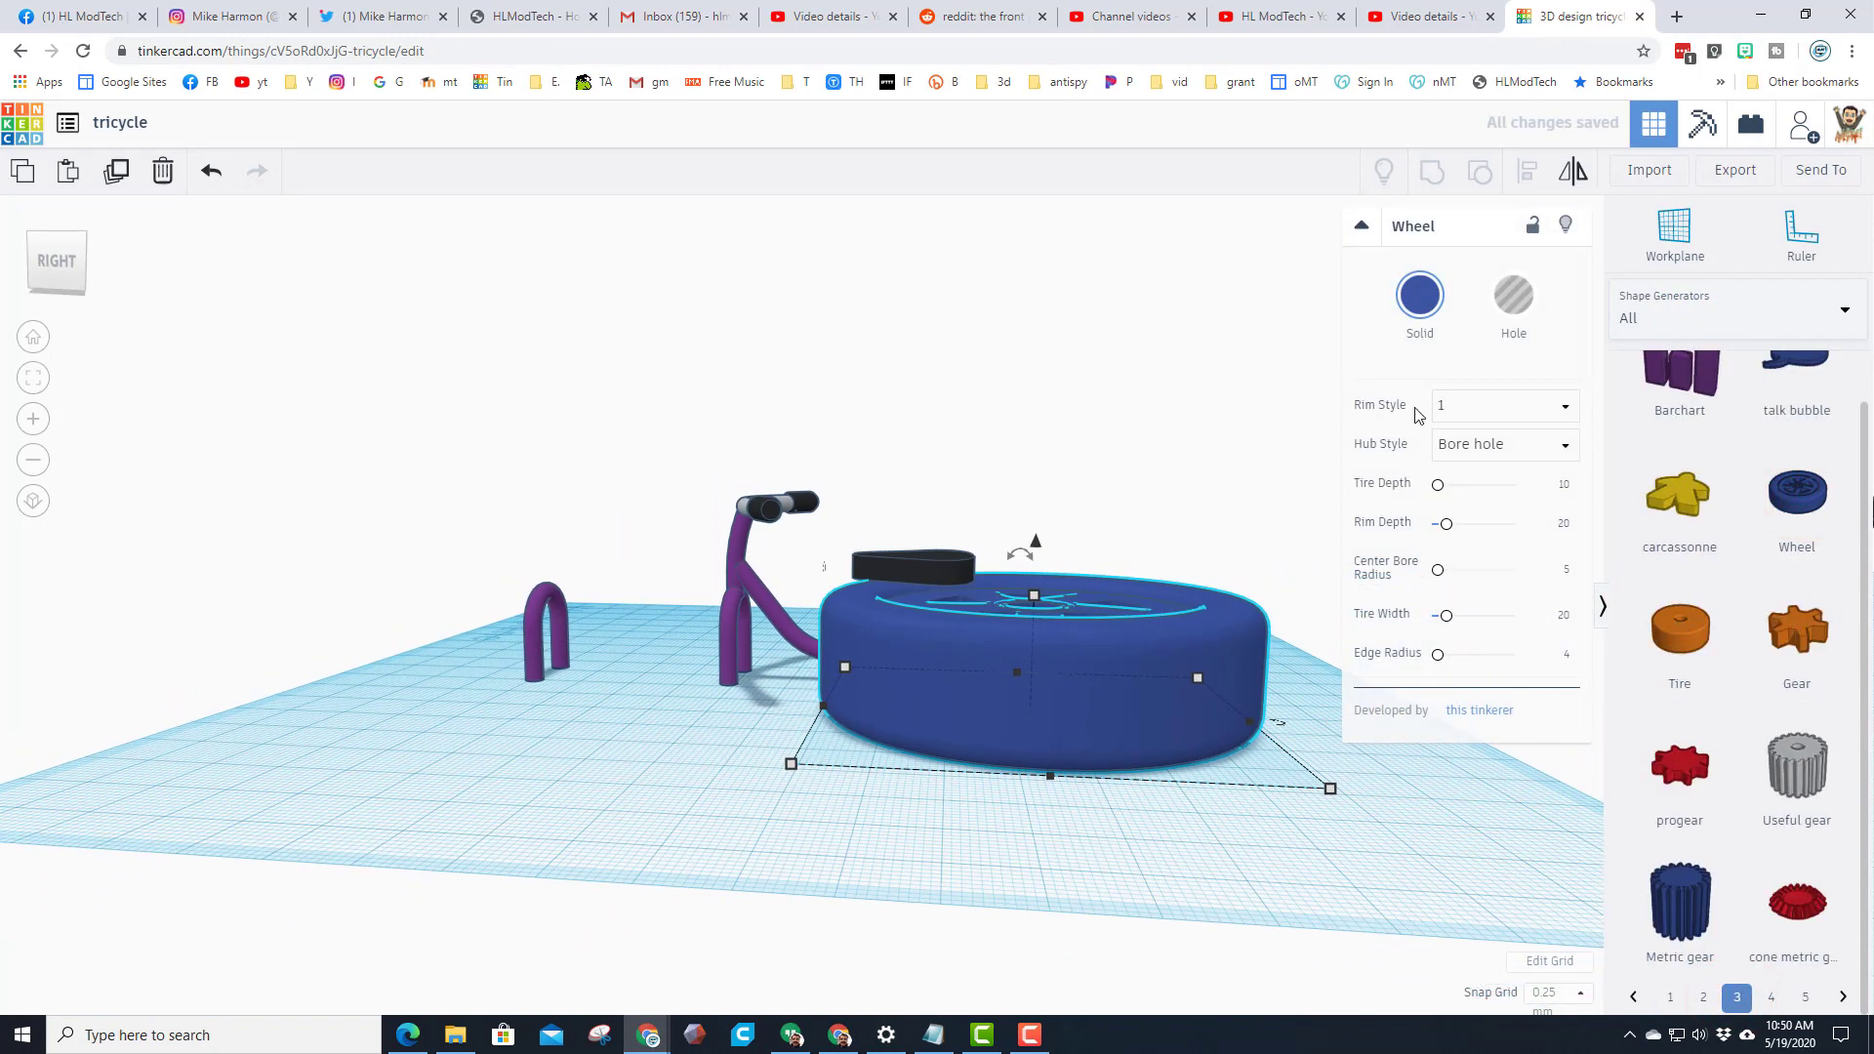
left_click(1419, 301)
left_click(1552, 502)
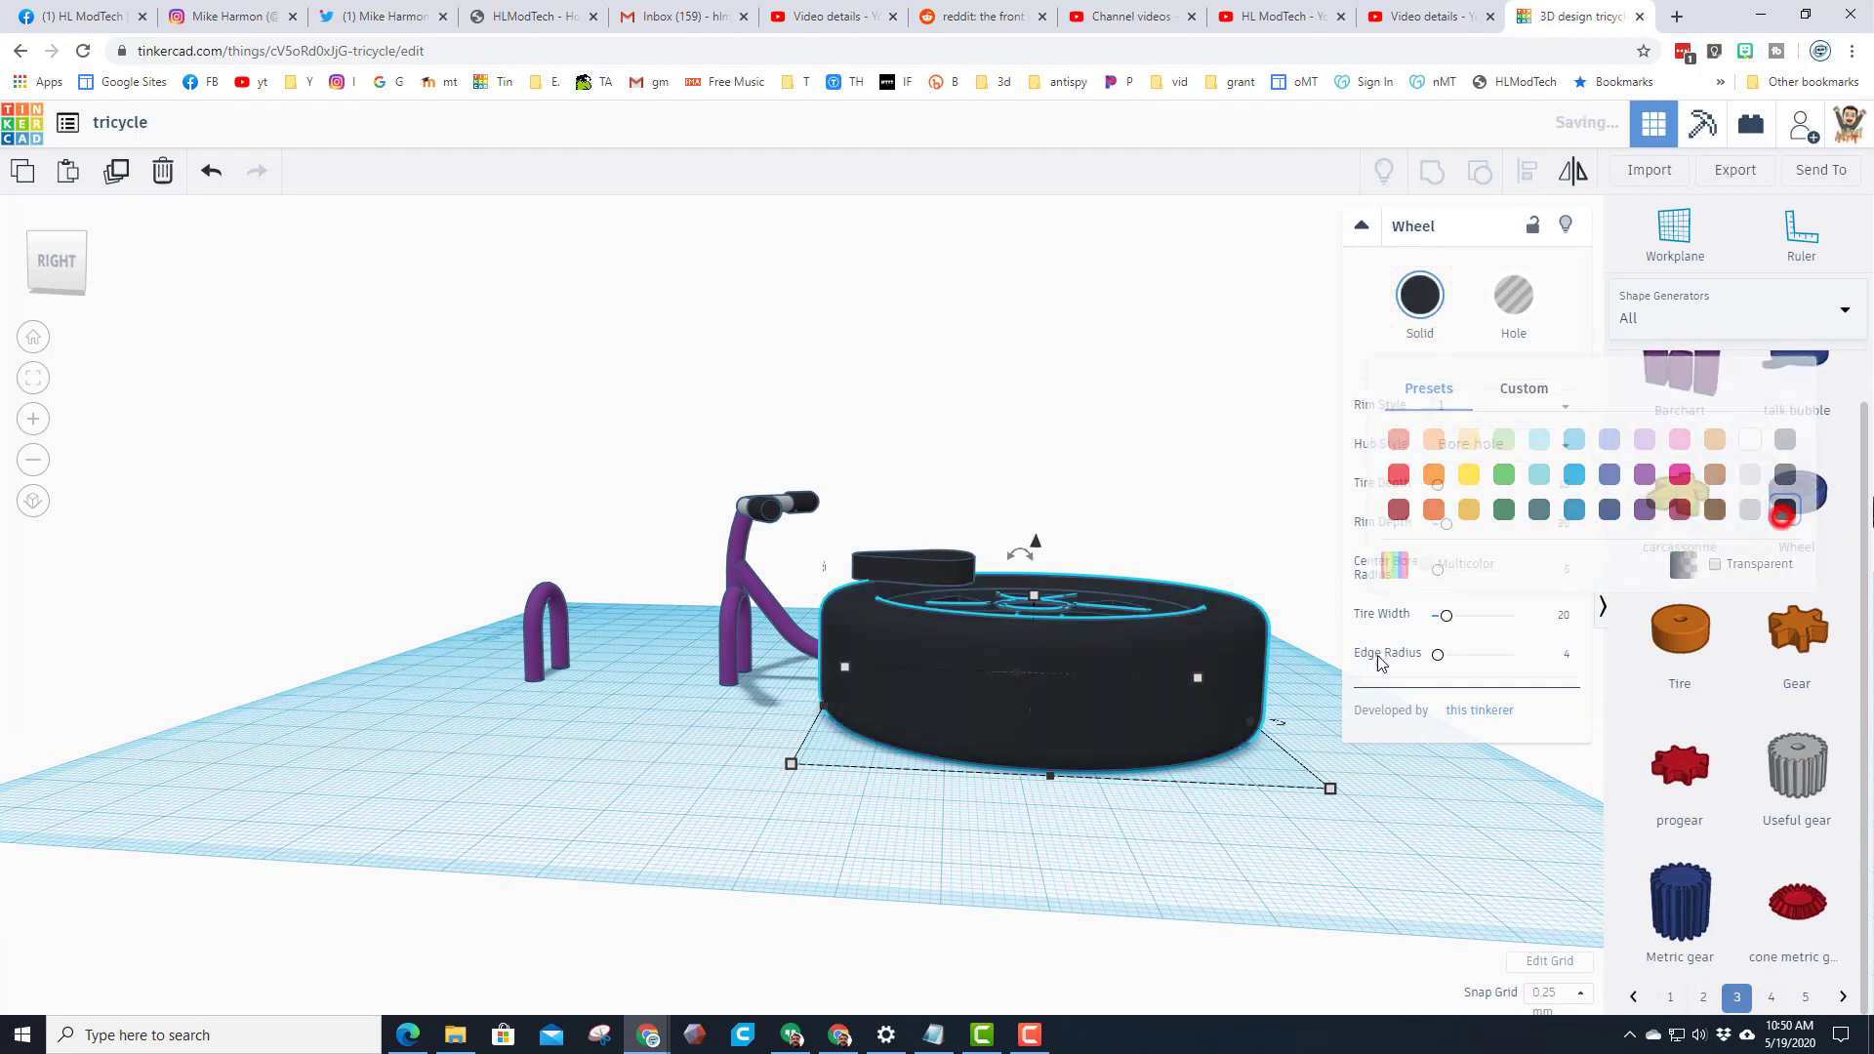
Scale the black wheel down proportionally to a 20 mm diameter
right_click_drag(936, 707, 1123, 786)
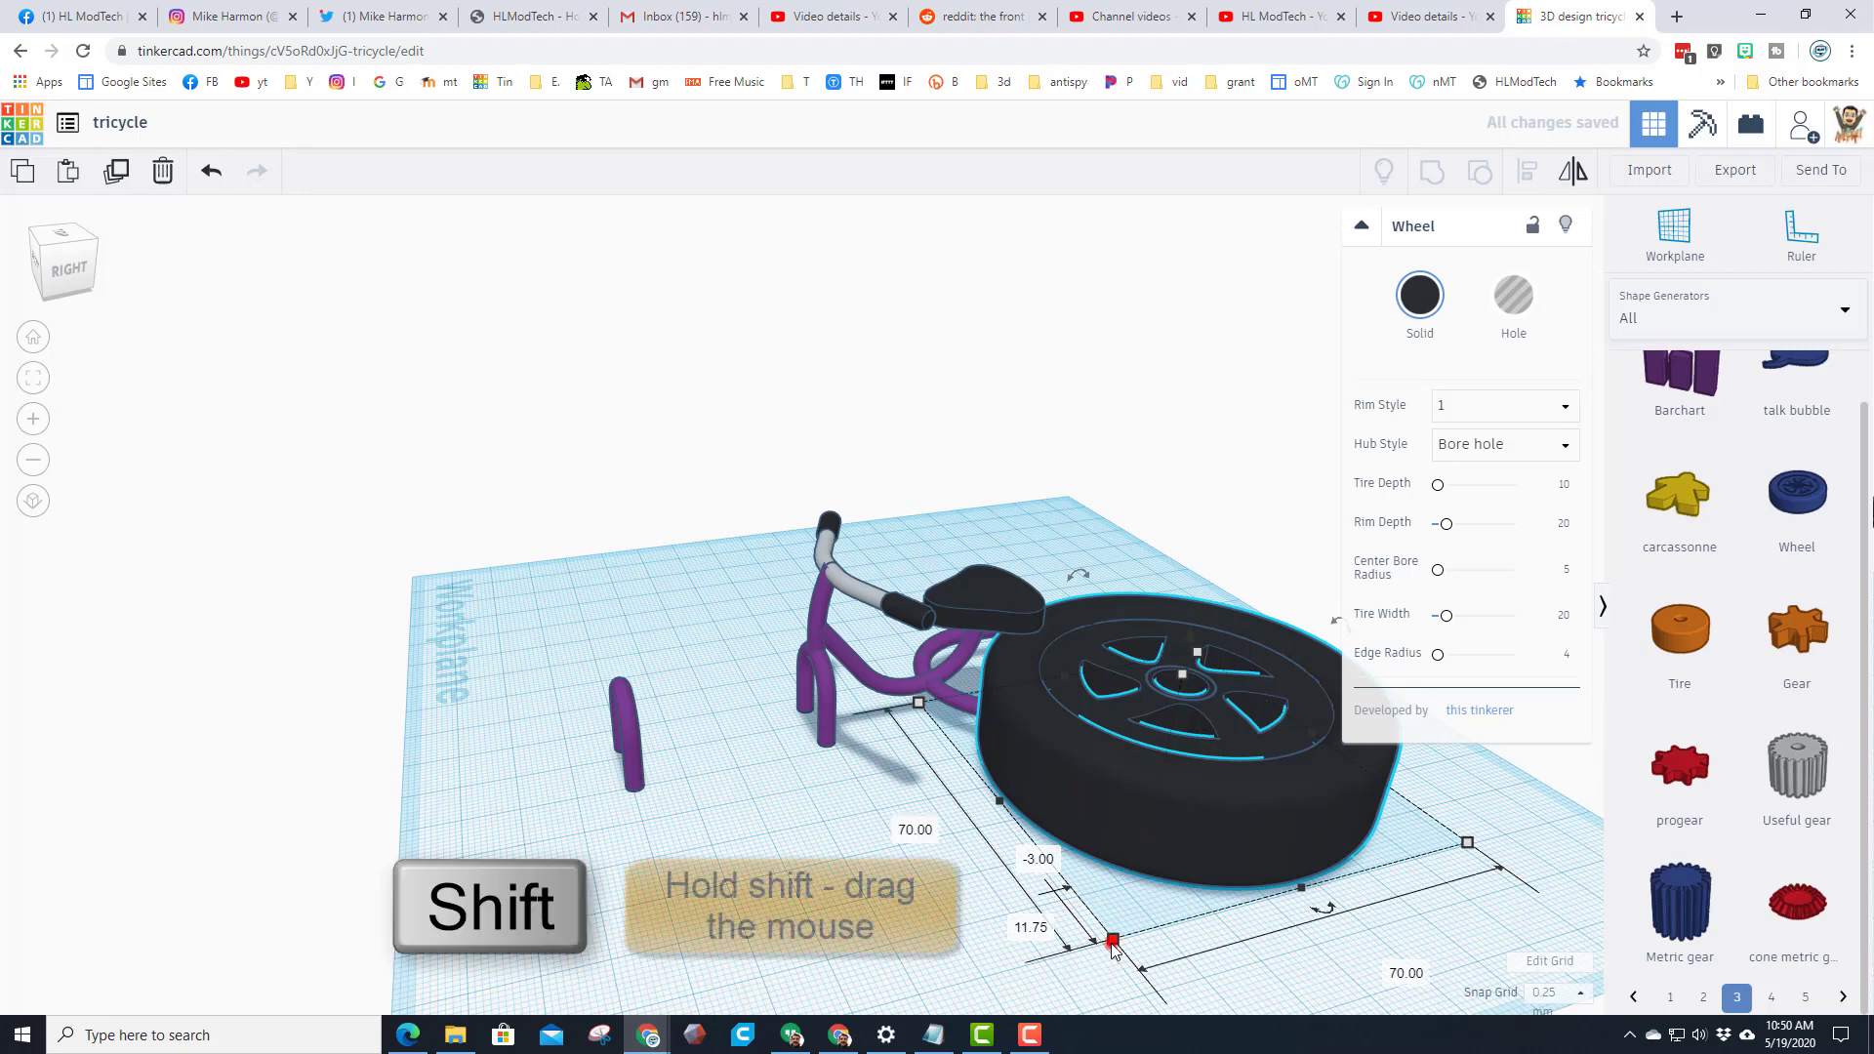
left_click_drag(1113, 939, 1137, 859, "shift")
left_click_drag(1400, 796, 1398, 794, "shift")
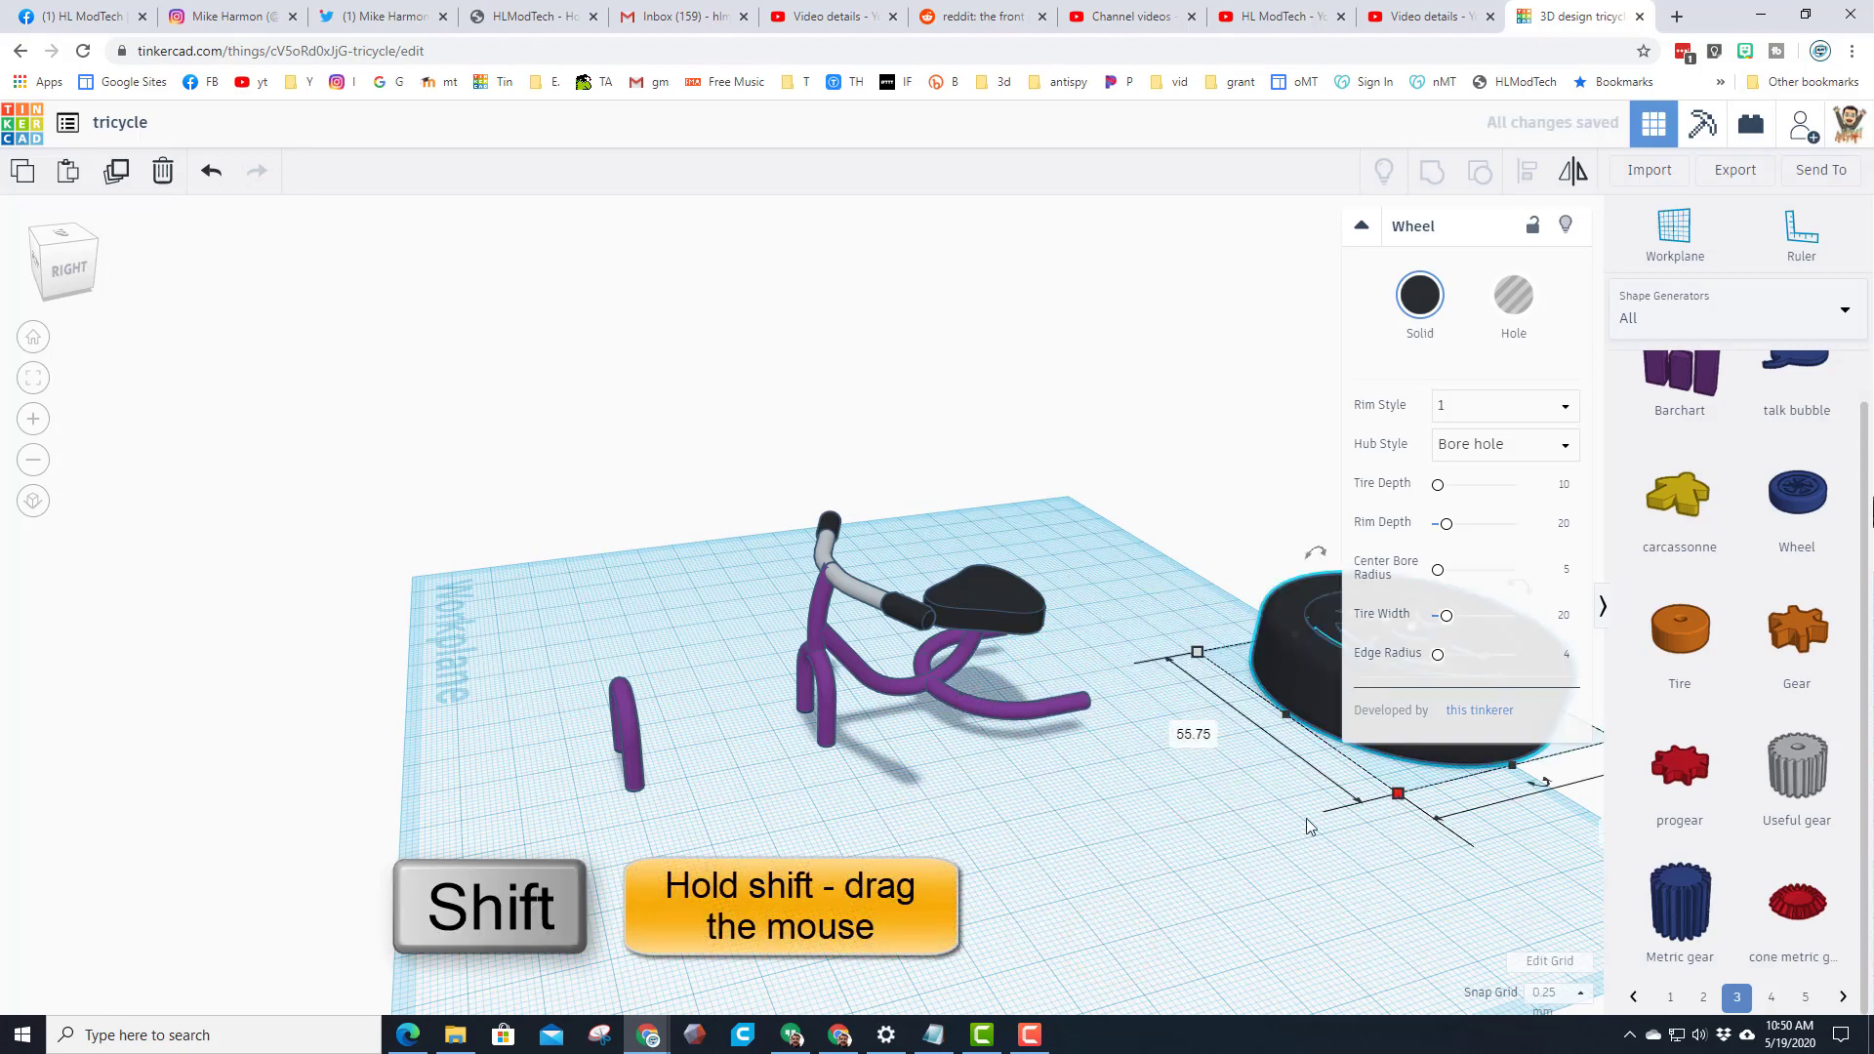
type("20")
key("Return")
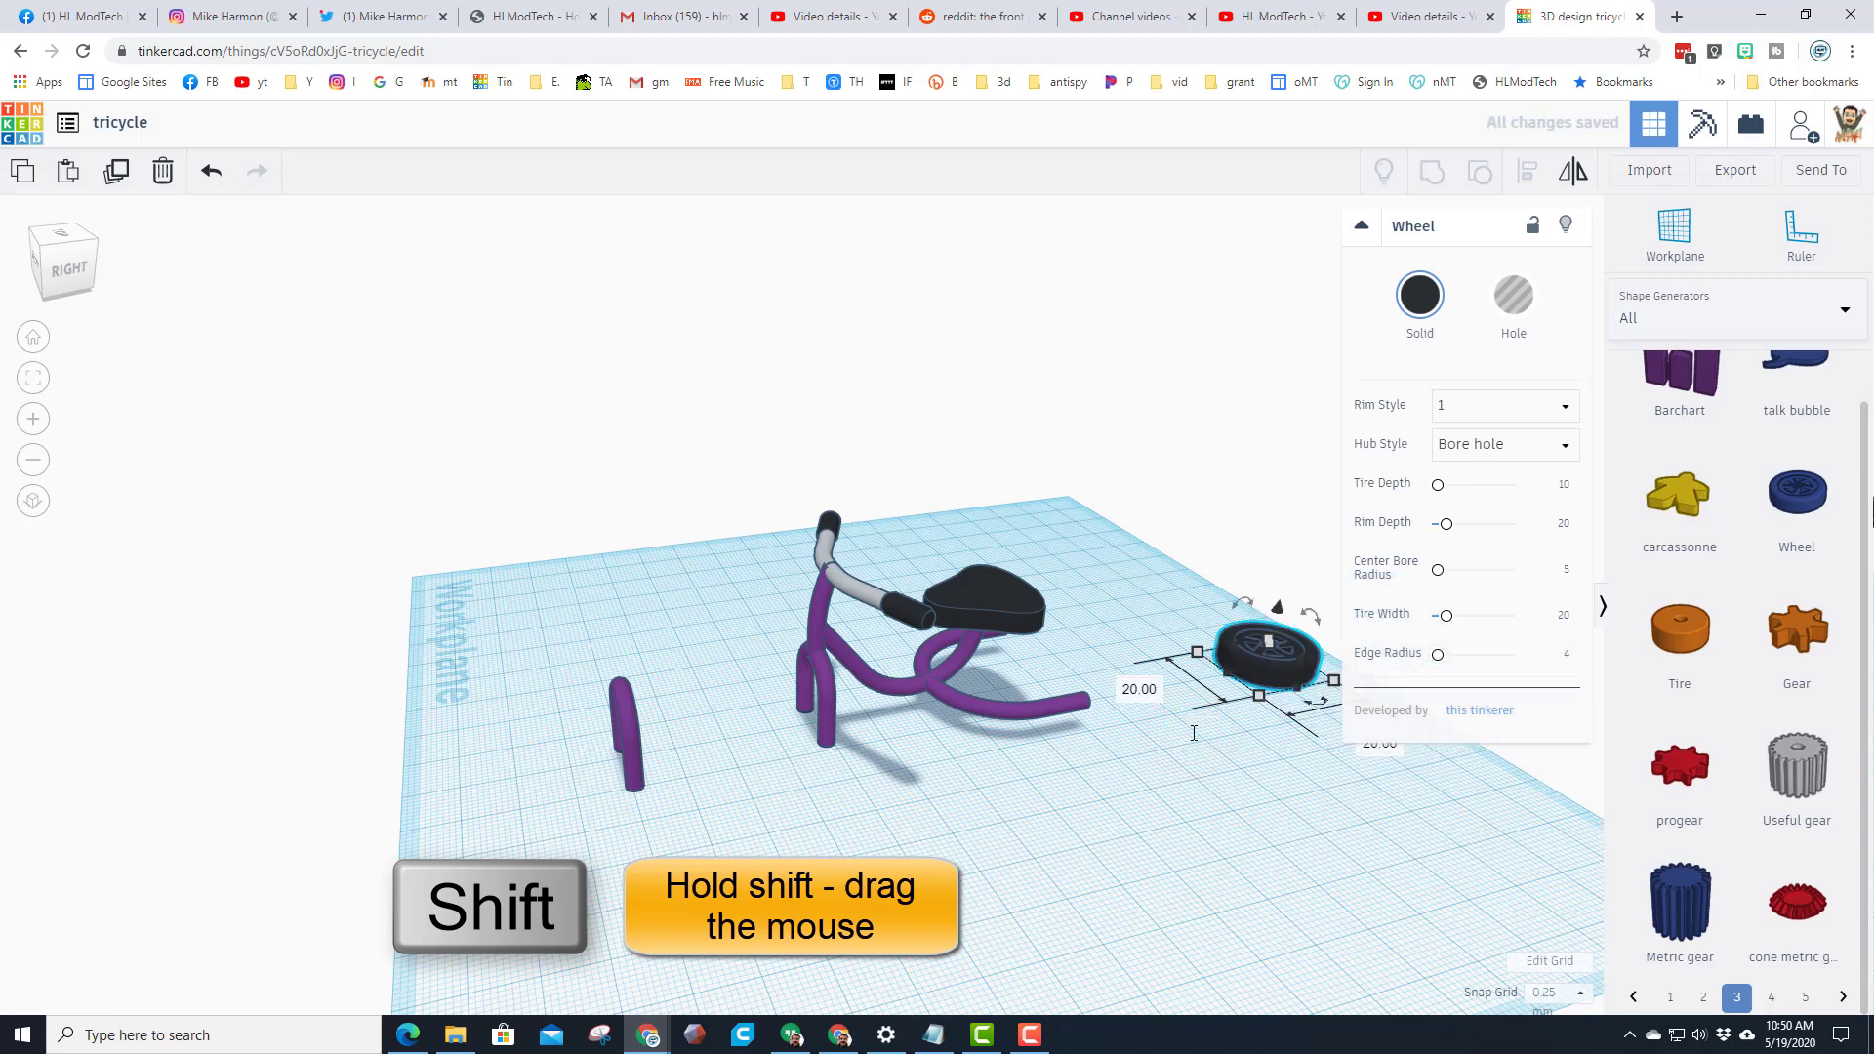
Move the small black wheel next to the tricycle's front fork and rotate it upright
left_click_drag(1260, 670, 811, 781)
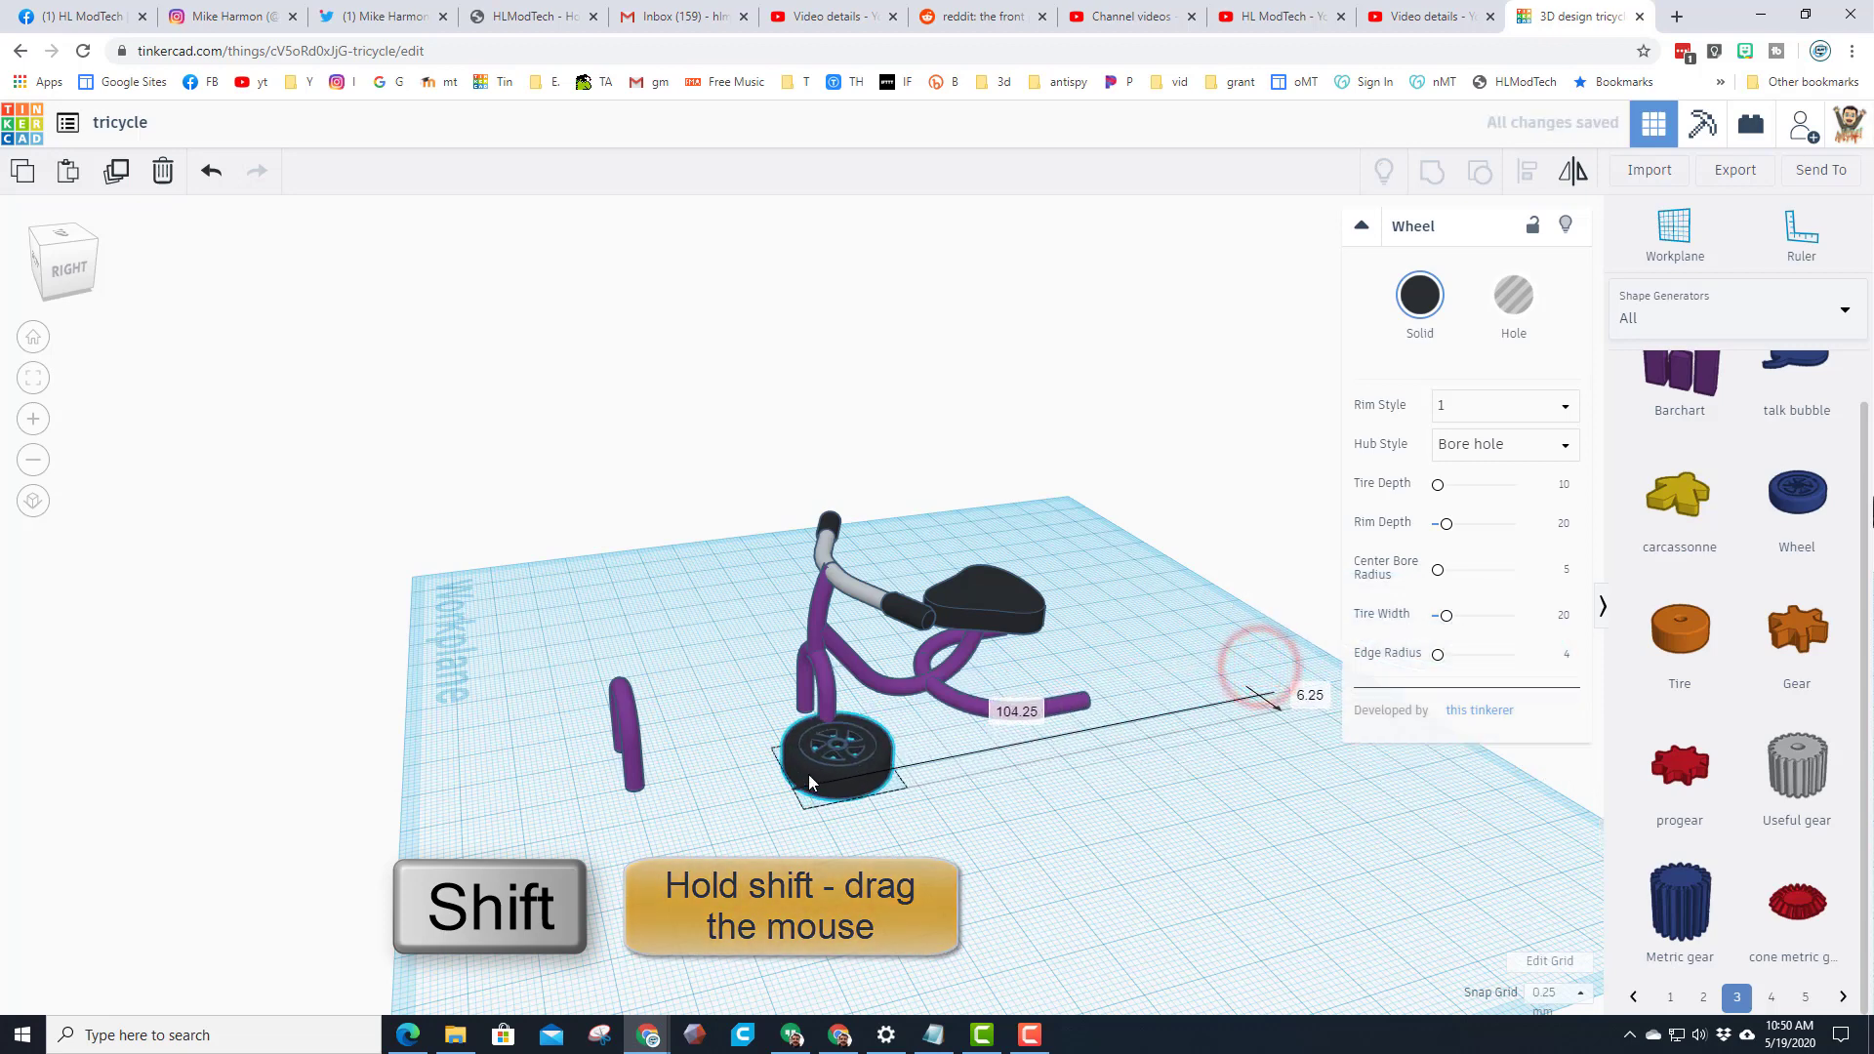
right_click_drag(811, 803, 1018, 652)
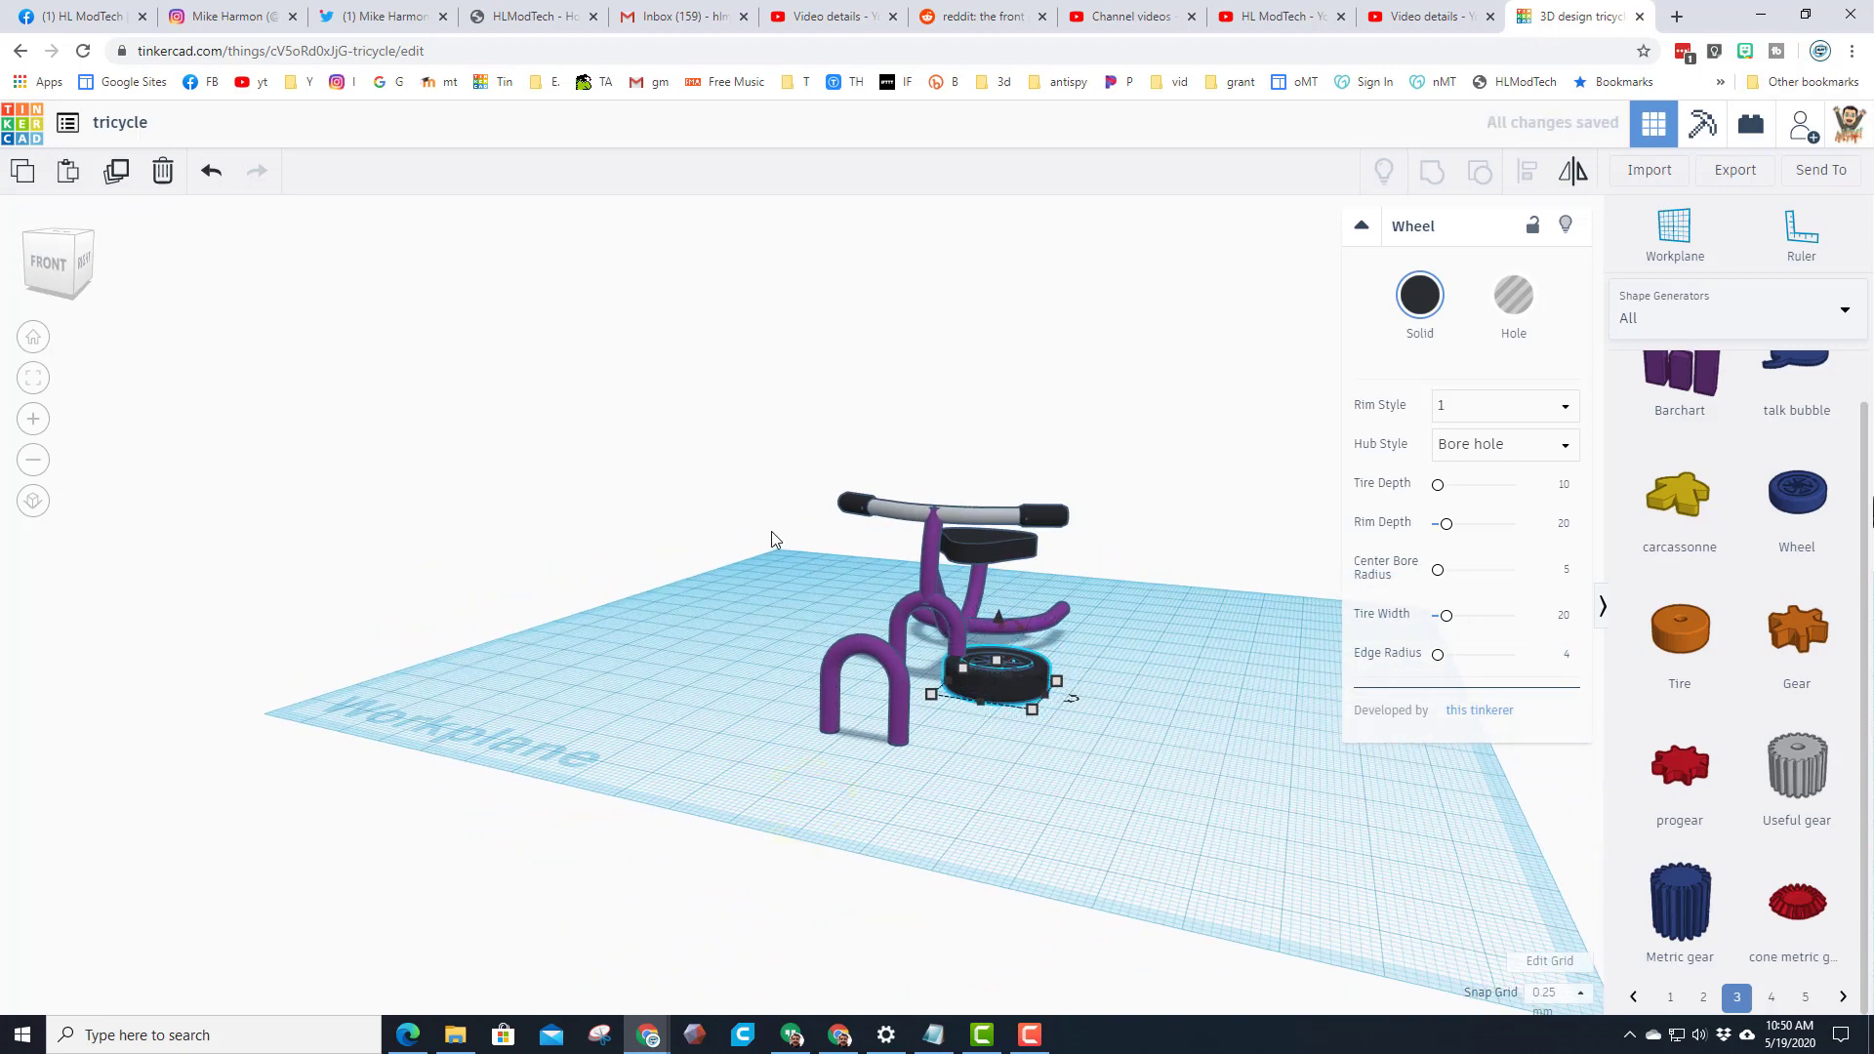
left_click(68, 244)
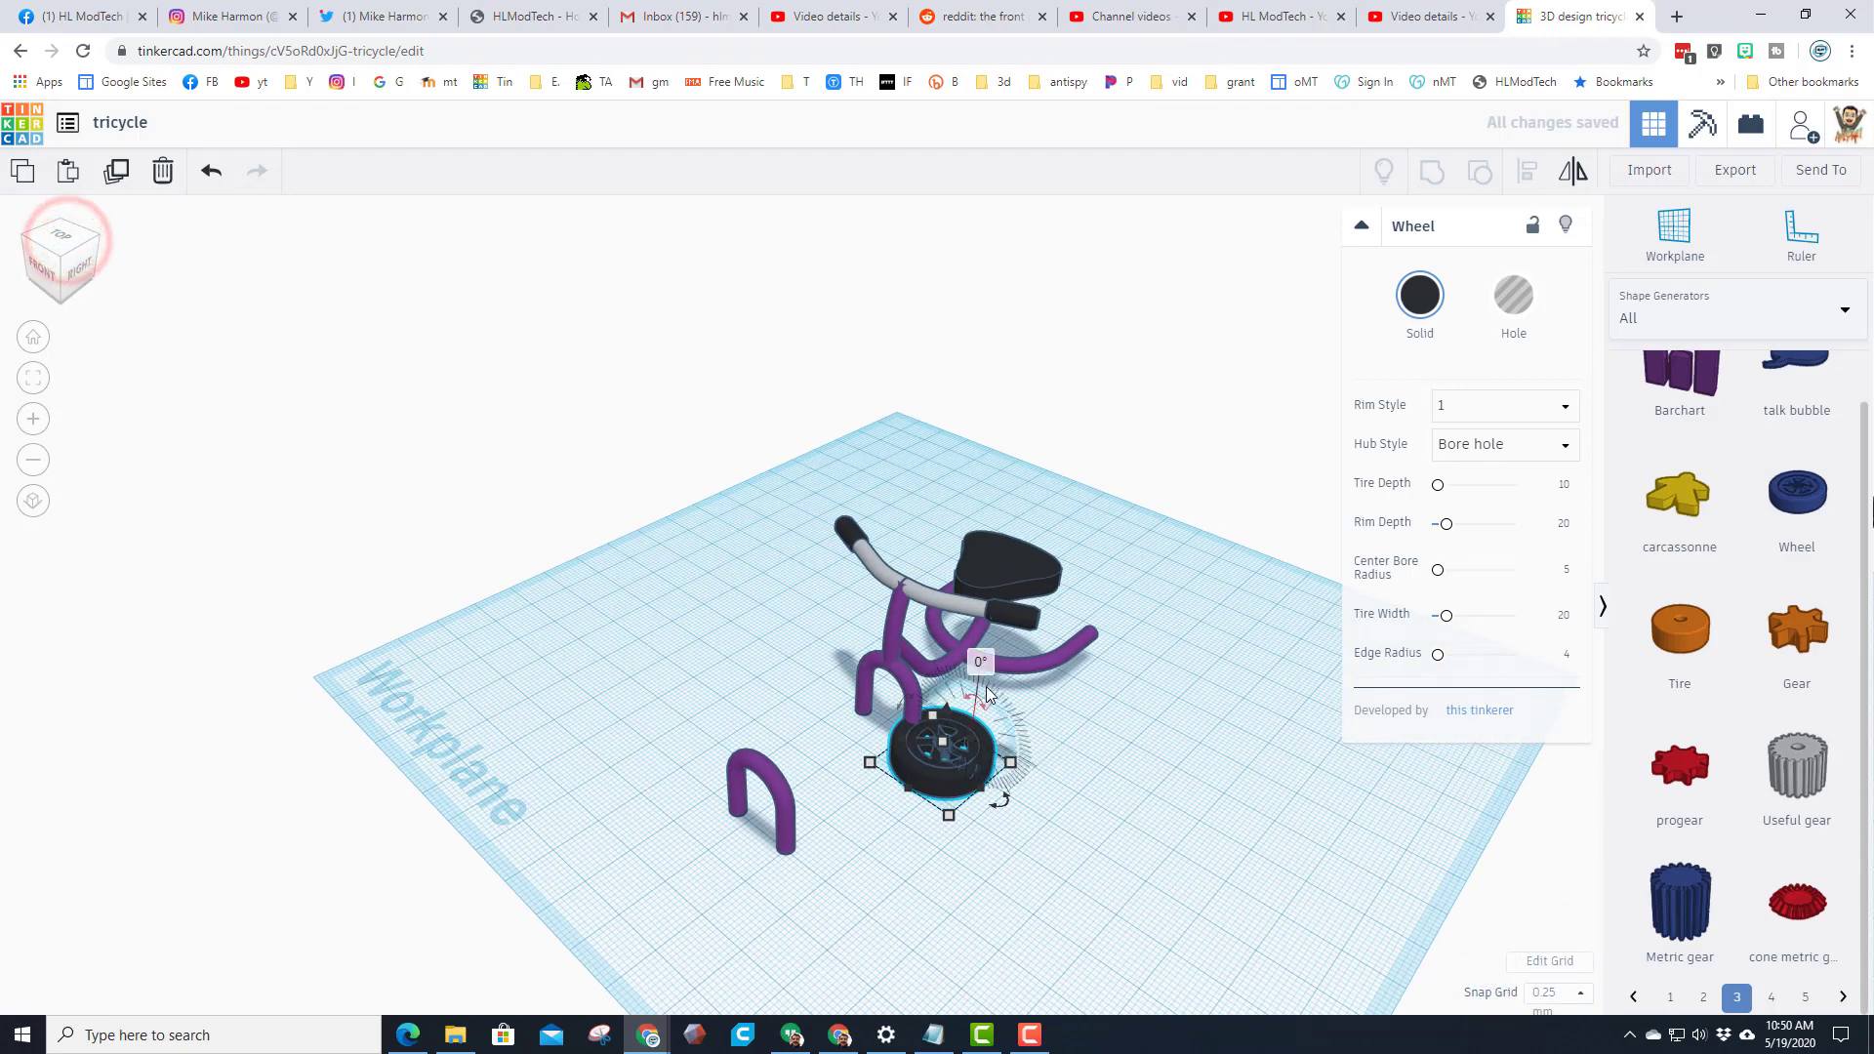
left_click_drag(978, 699, 961, 752)
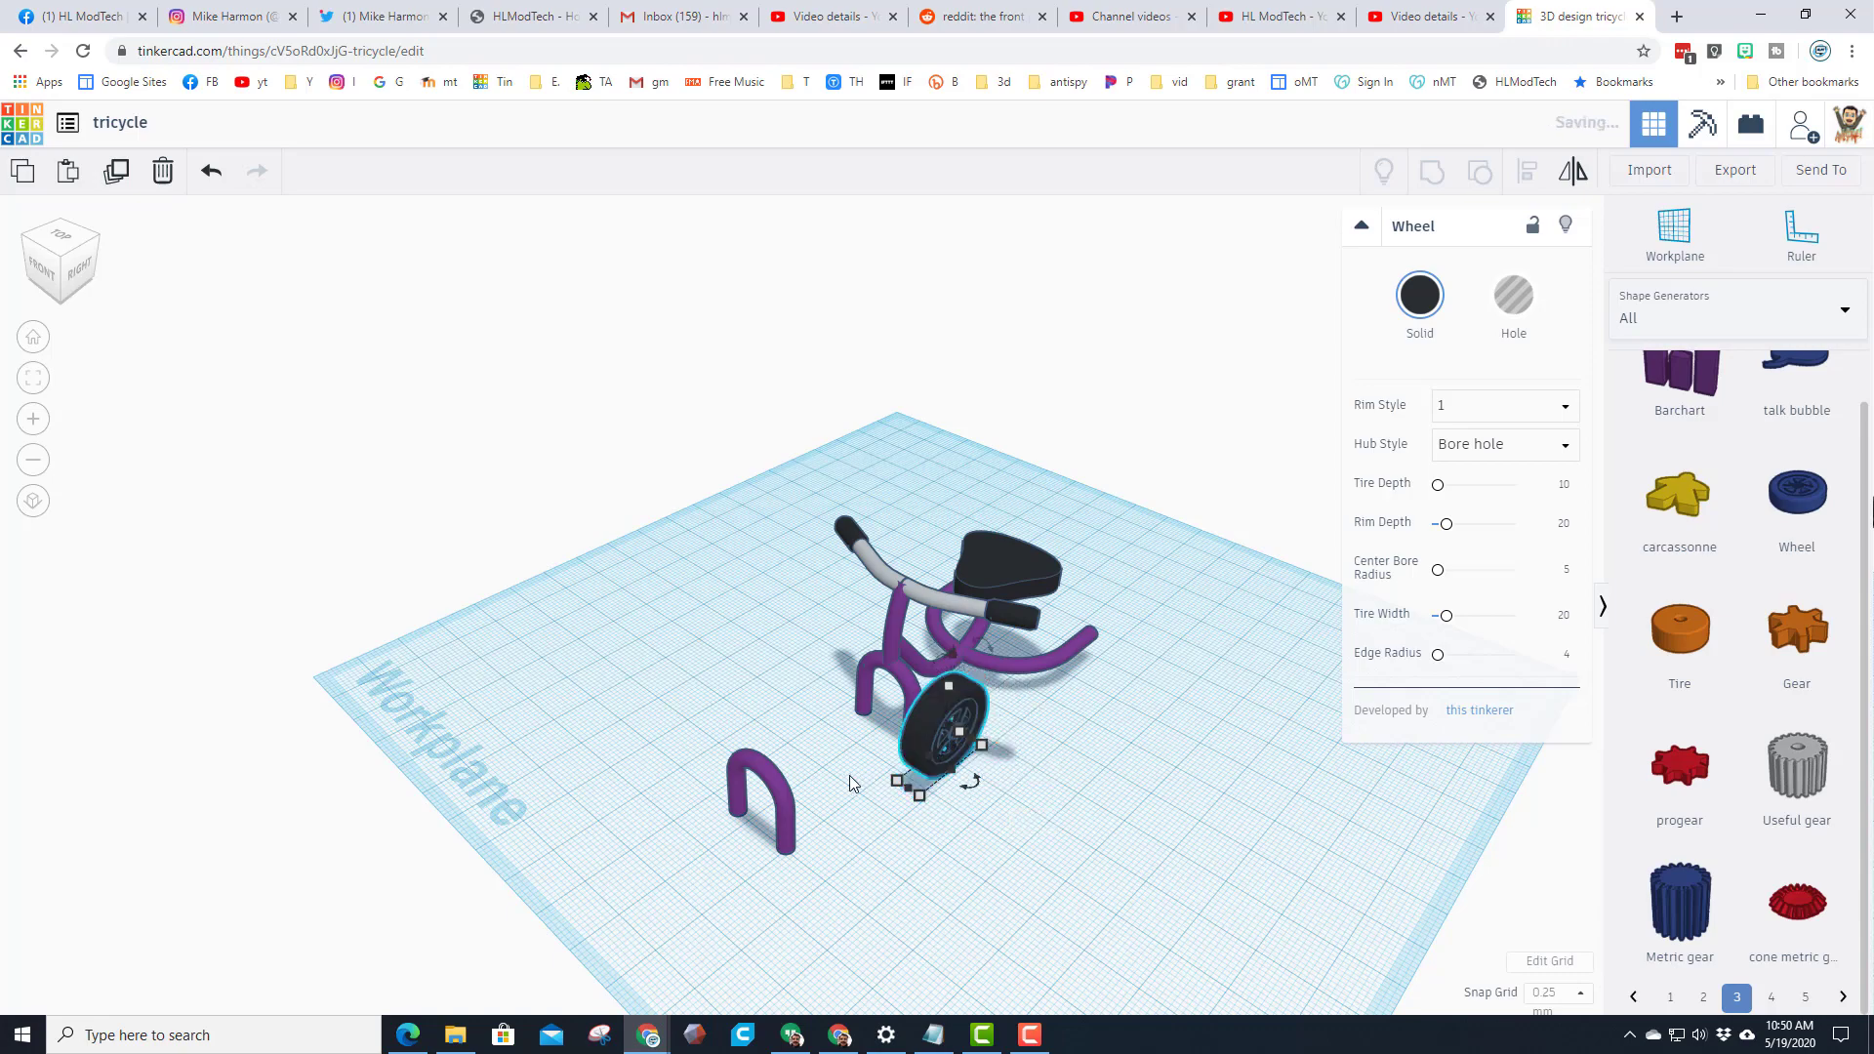
Select the frame, handlebar and seat together and raise them above the workplane, leaving the wheel in place
right_click_drag(912, 778, 861, 471)
left_click_drag(861, 464, 965, 625)
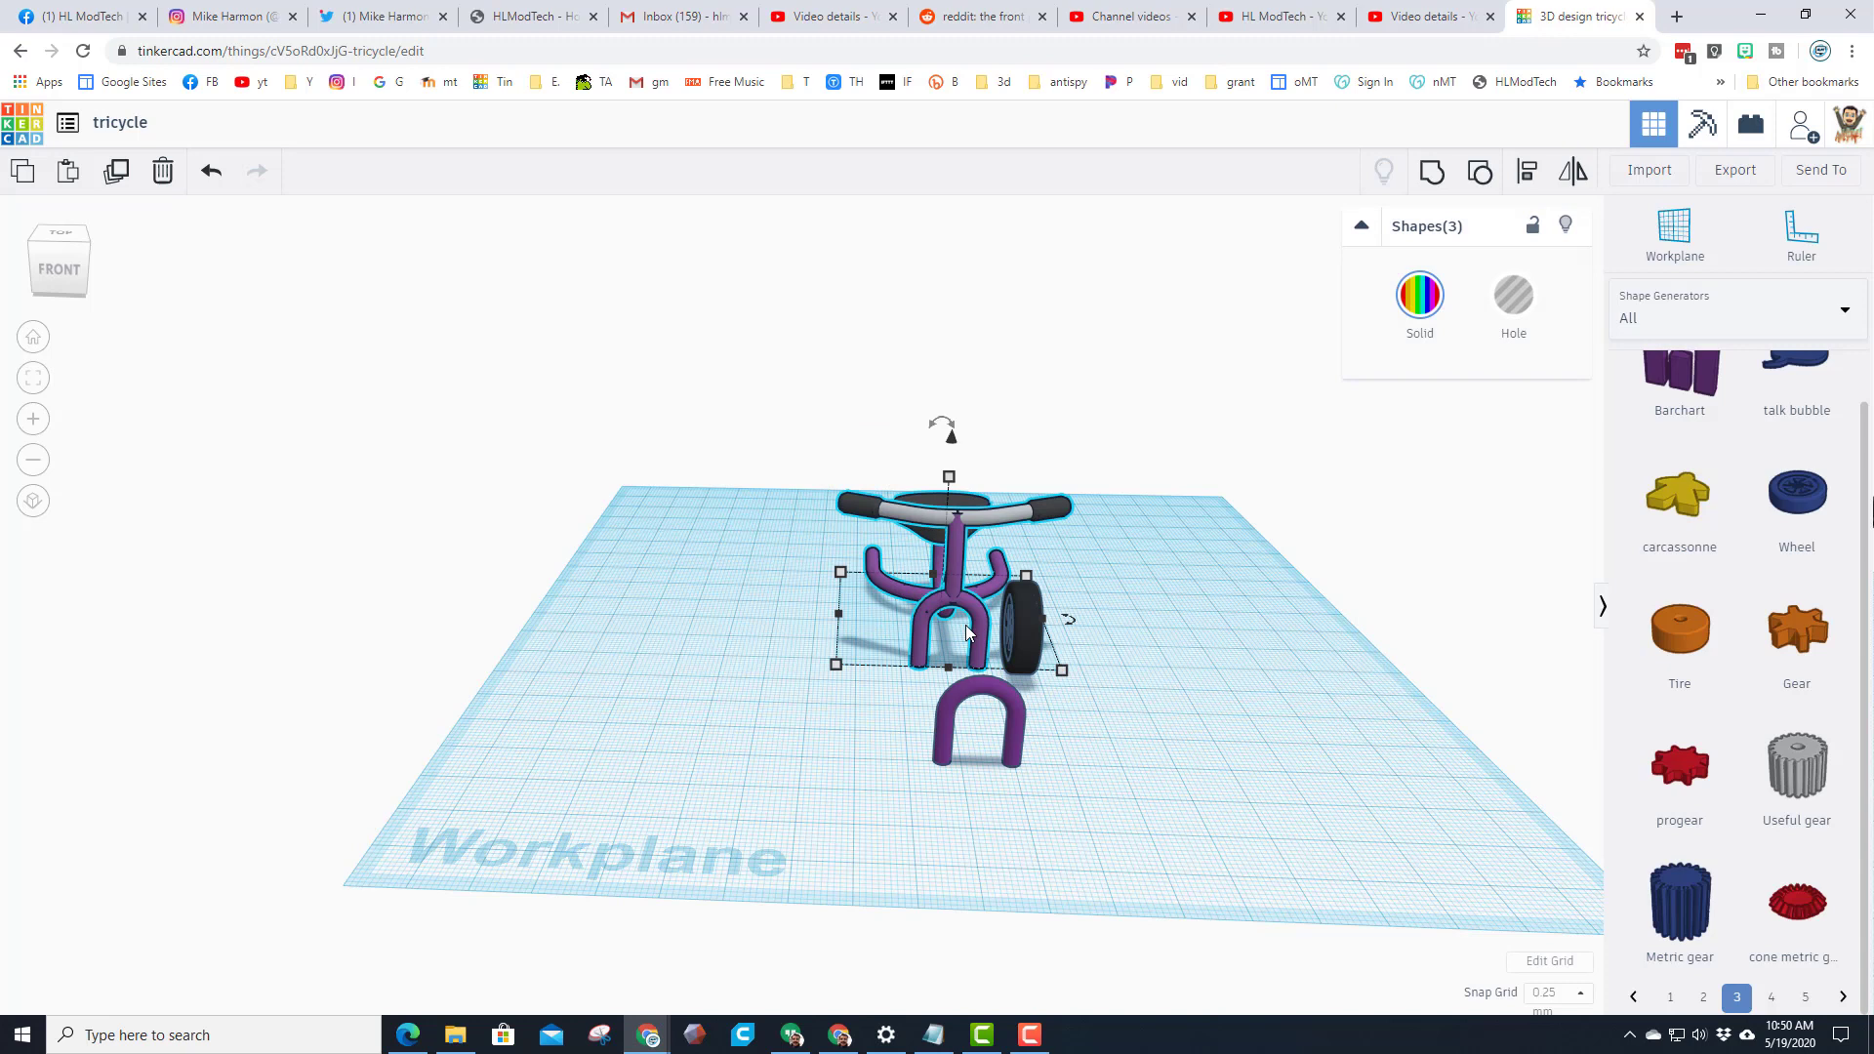
key("ctrl+Up")
key("ctrl+Up")
key("ctrl+Up")
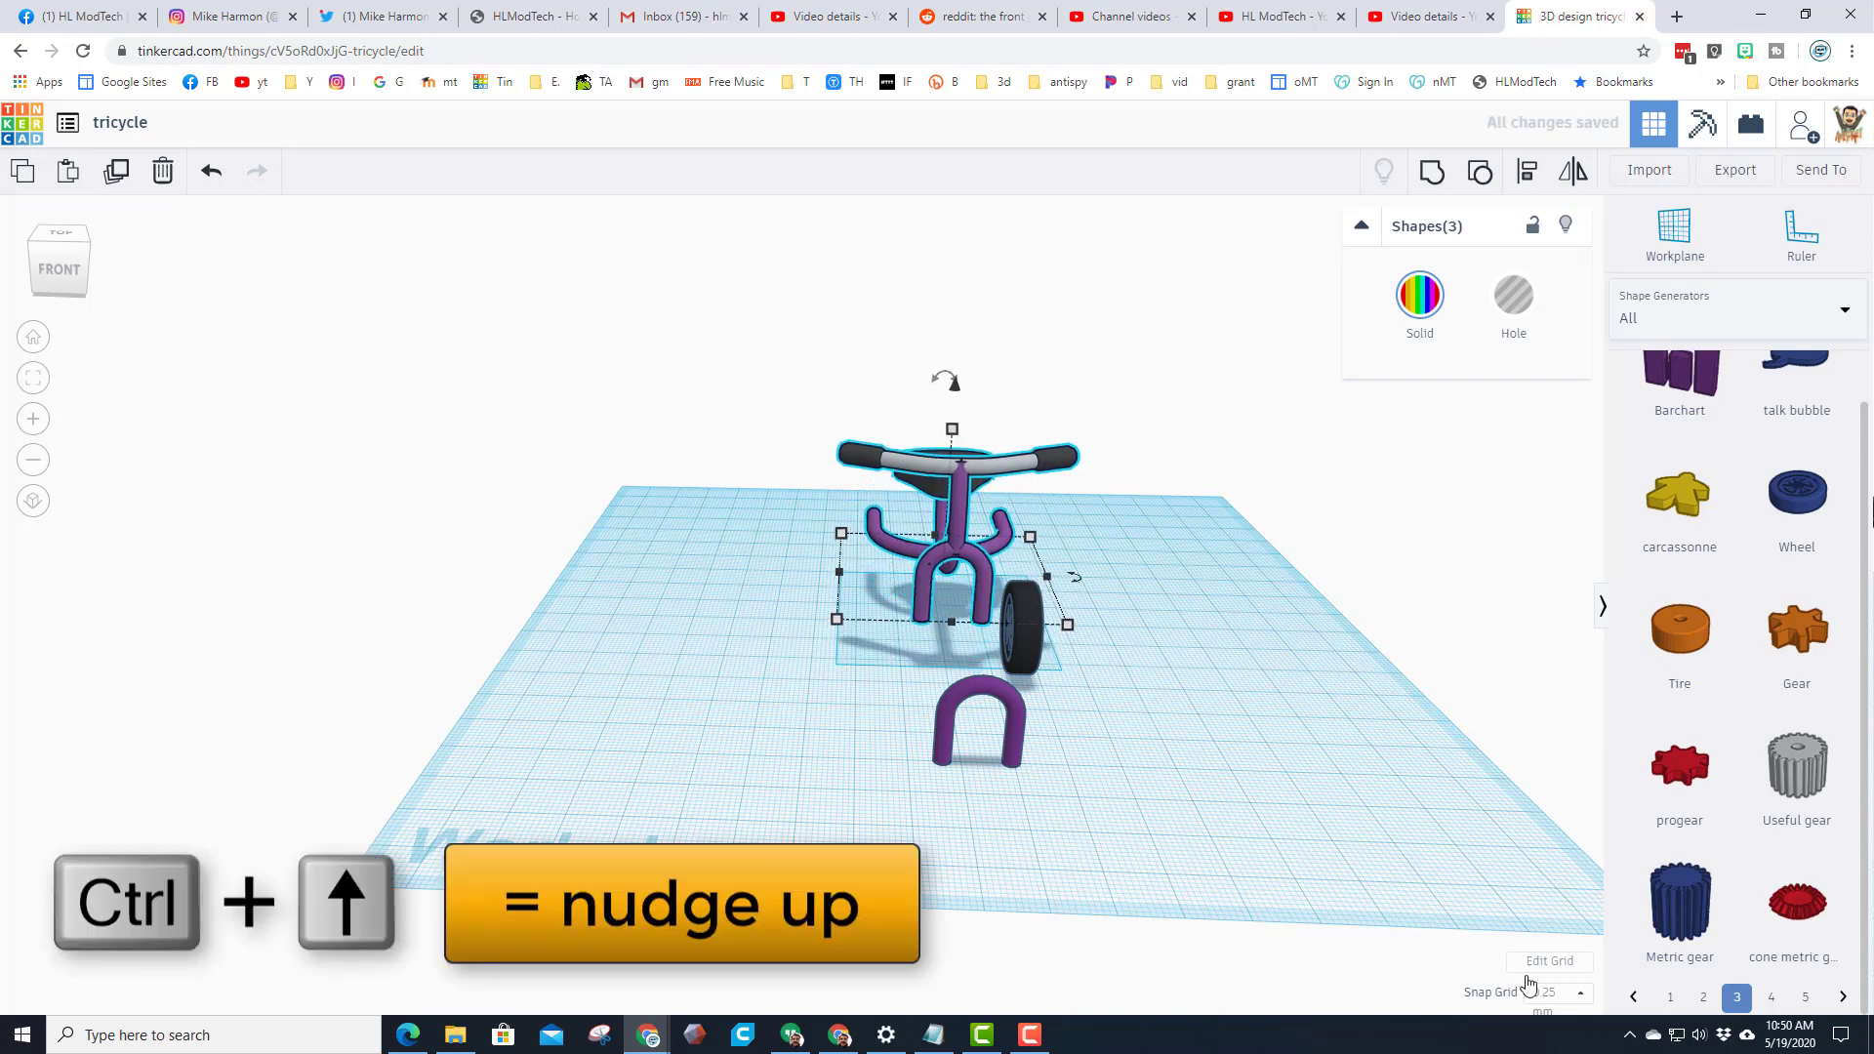
Set the snap grid to 1.0 mm and move the black wheel between the legs of the front fork
left_click(1555, 996)
left_click(1552, 894)
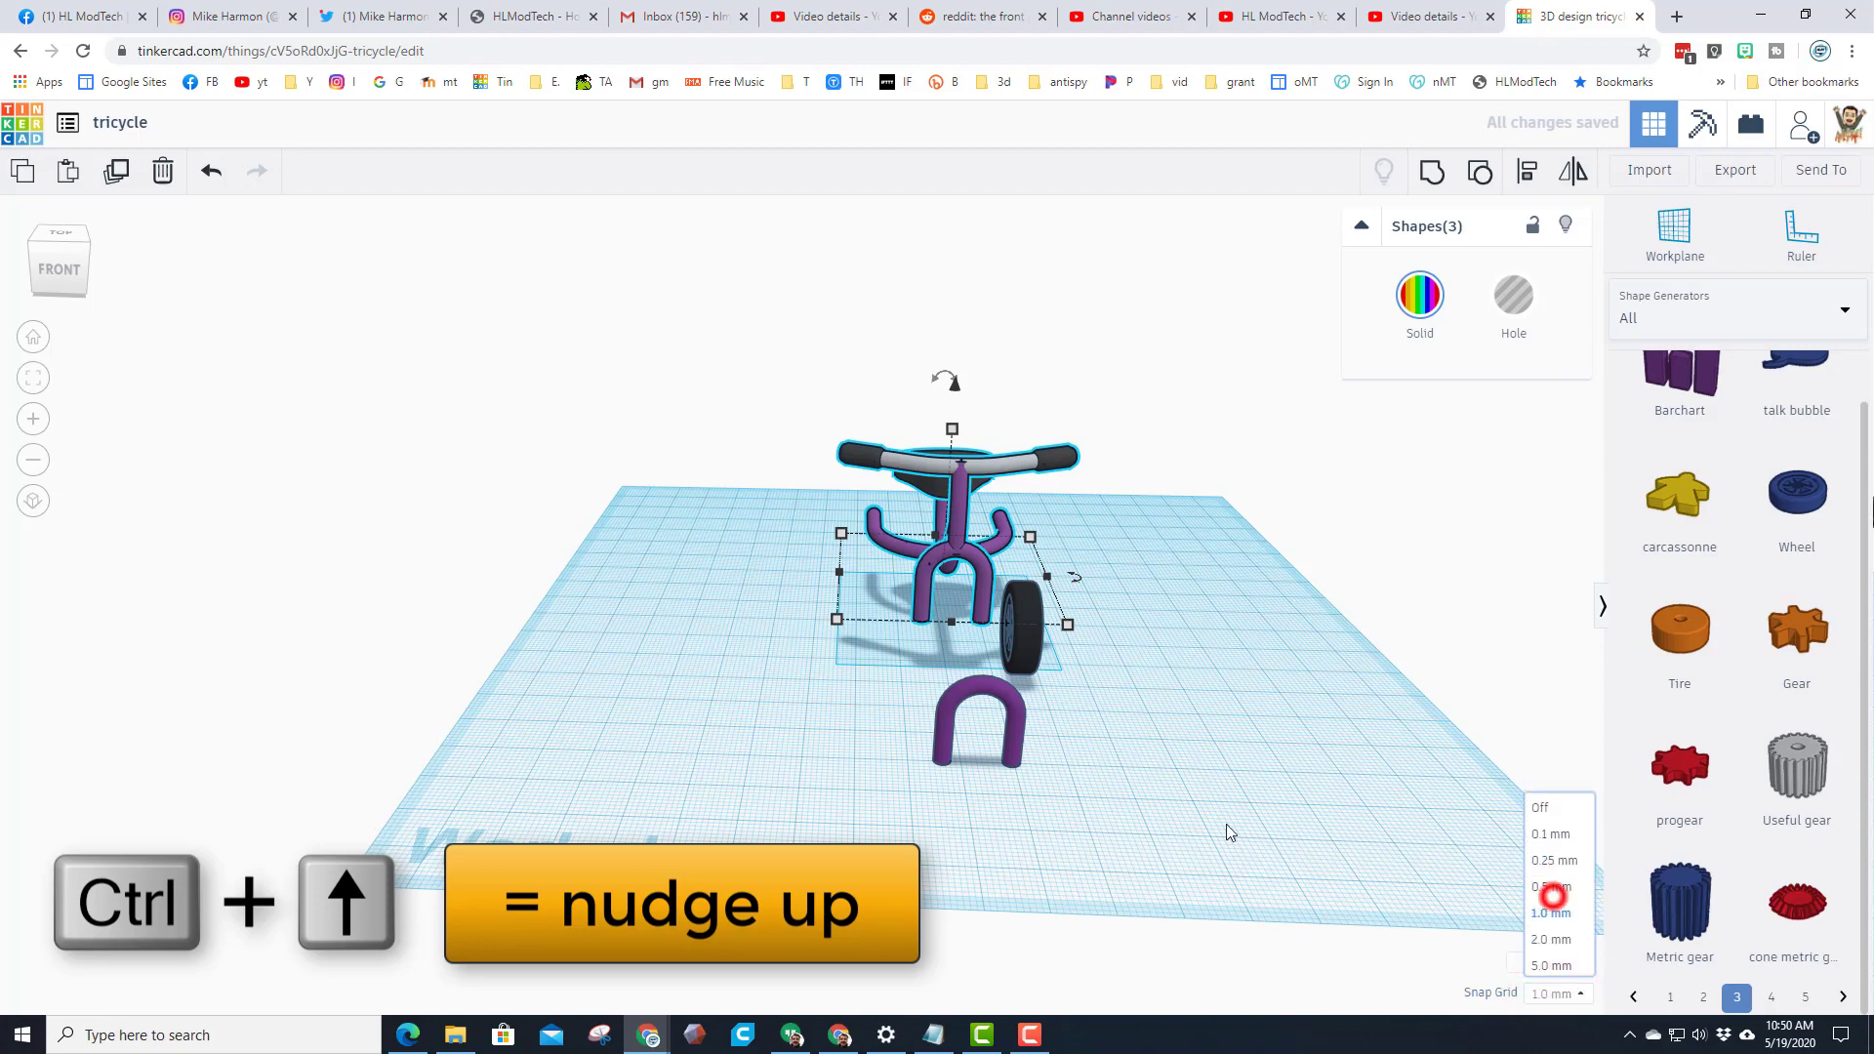
right_click_drag(1202, 719, 1102, 813)
left_click_drag(1086, 809, 909, 722)
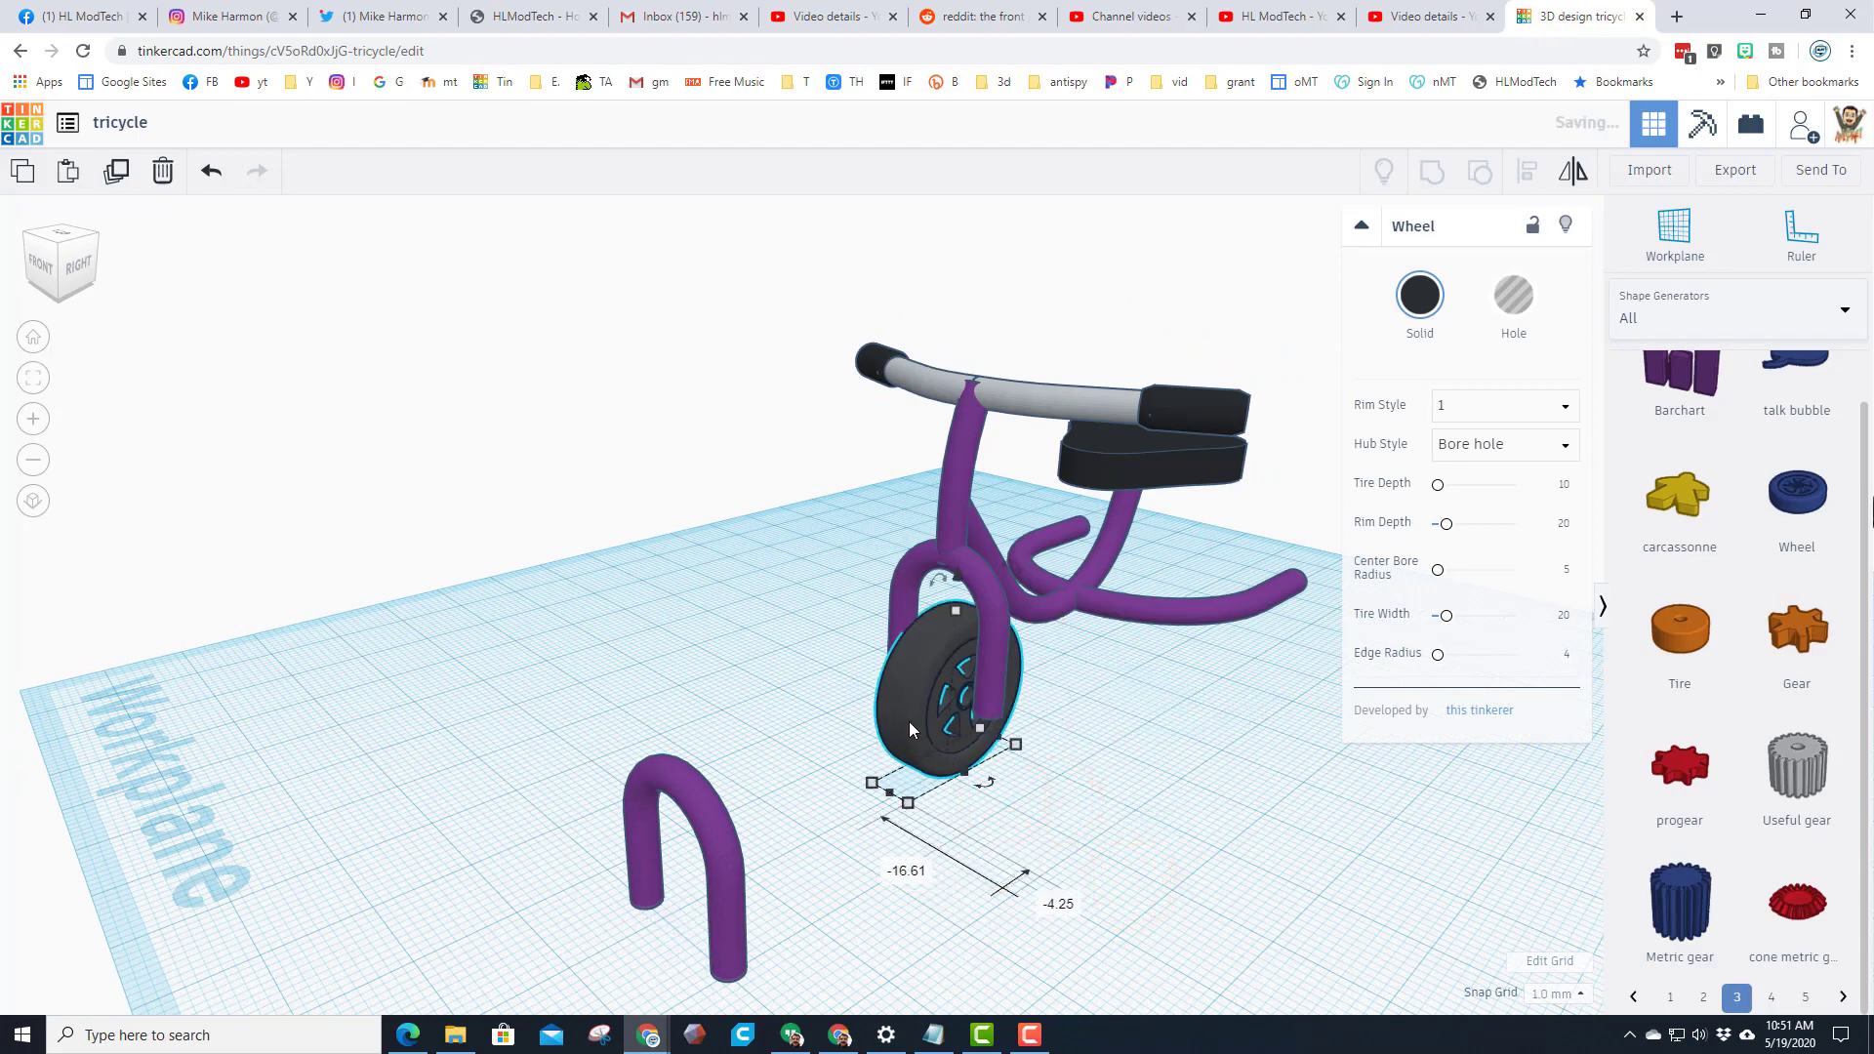
right_click_drag(1148, 828, 842, 766)
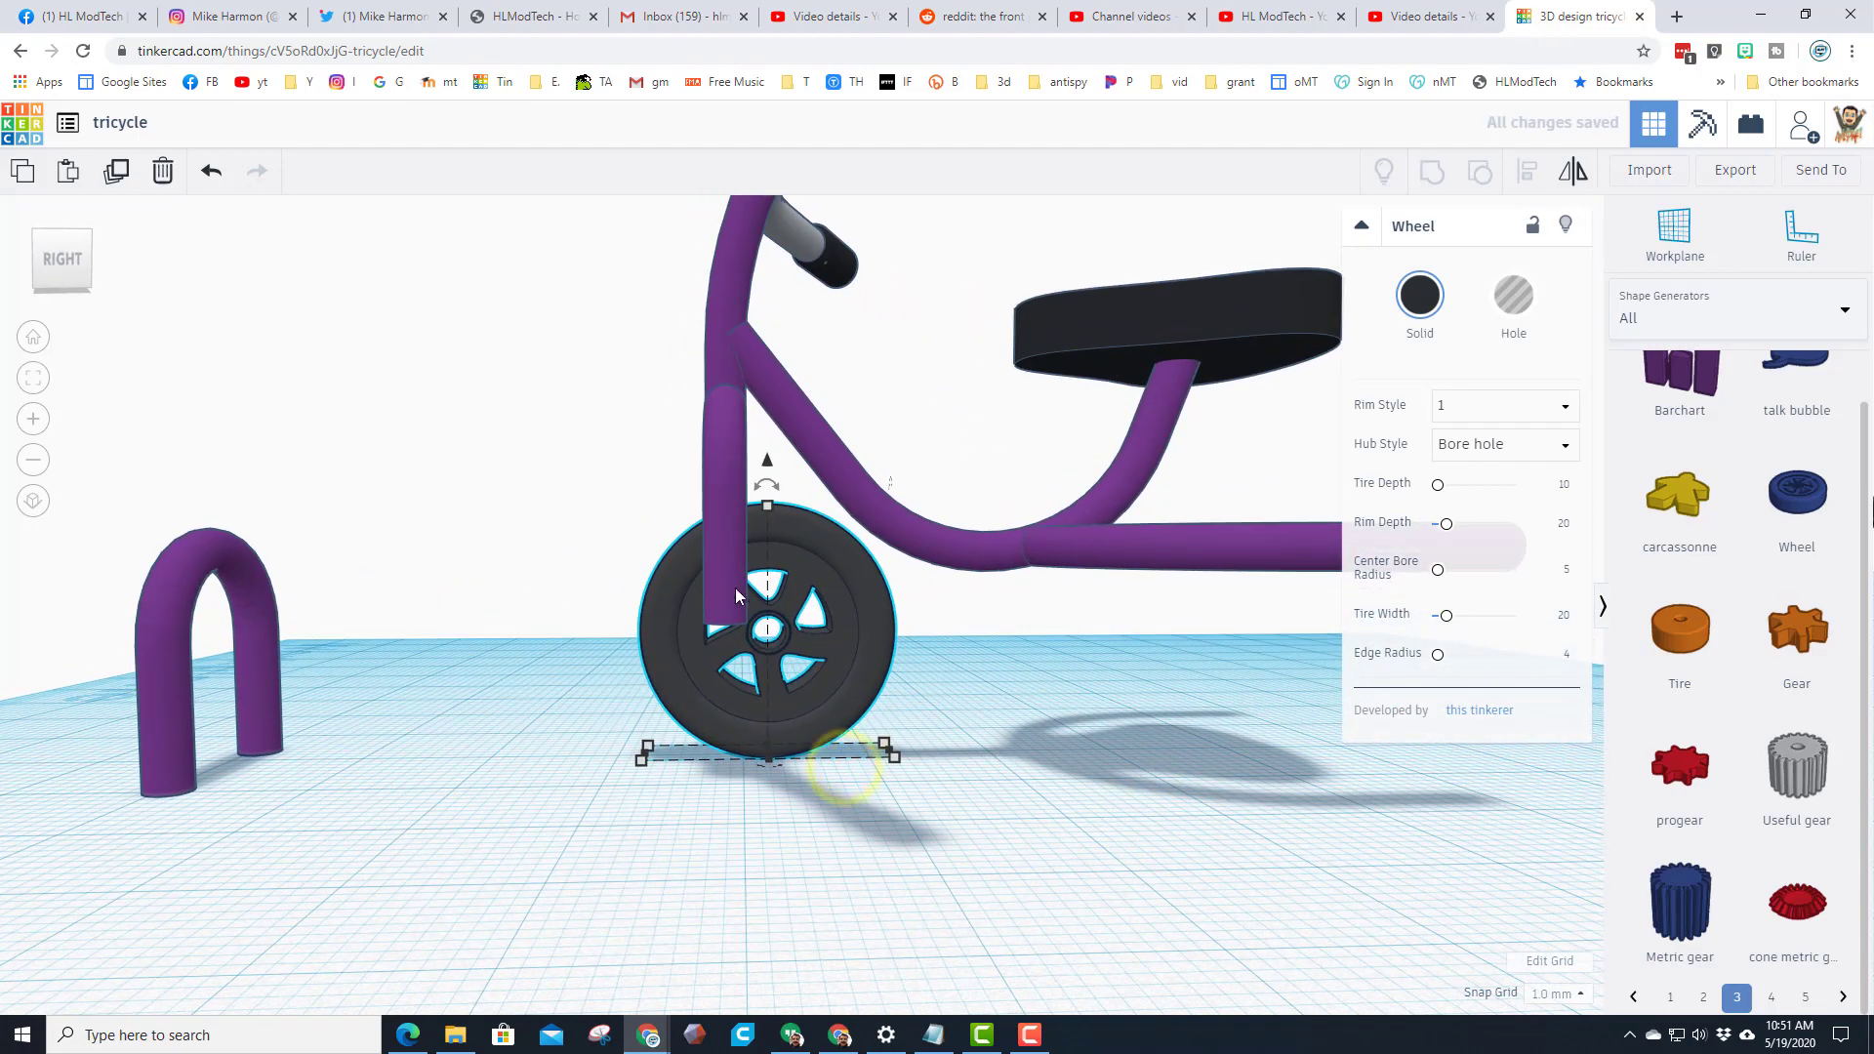
Select the frame, handlebar and seat together and lower them two grid steps so the fork fits around the wheel
right_click_drag(695, 749, 1074, 791)
scroll(1199, 765, "down", 3)
right_click_drag(1199, 765, 734, 504)
left_click_drag(1095, 550, 1131, 532)
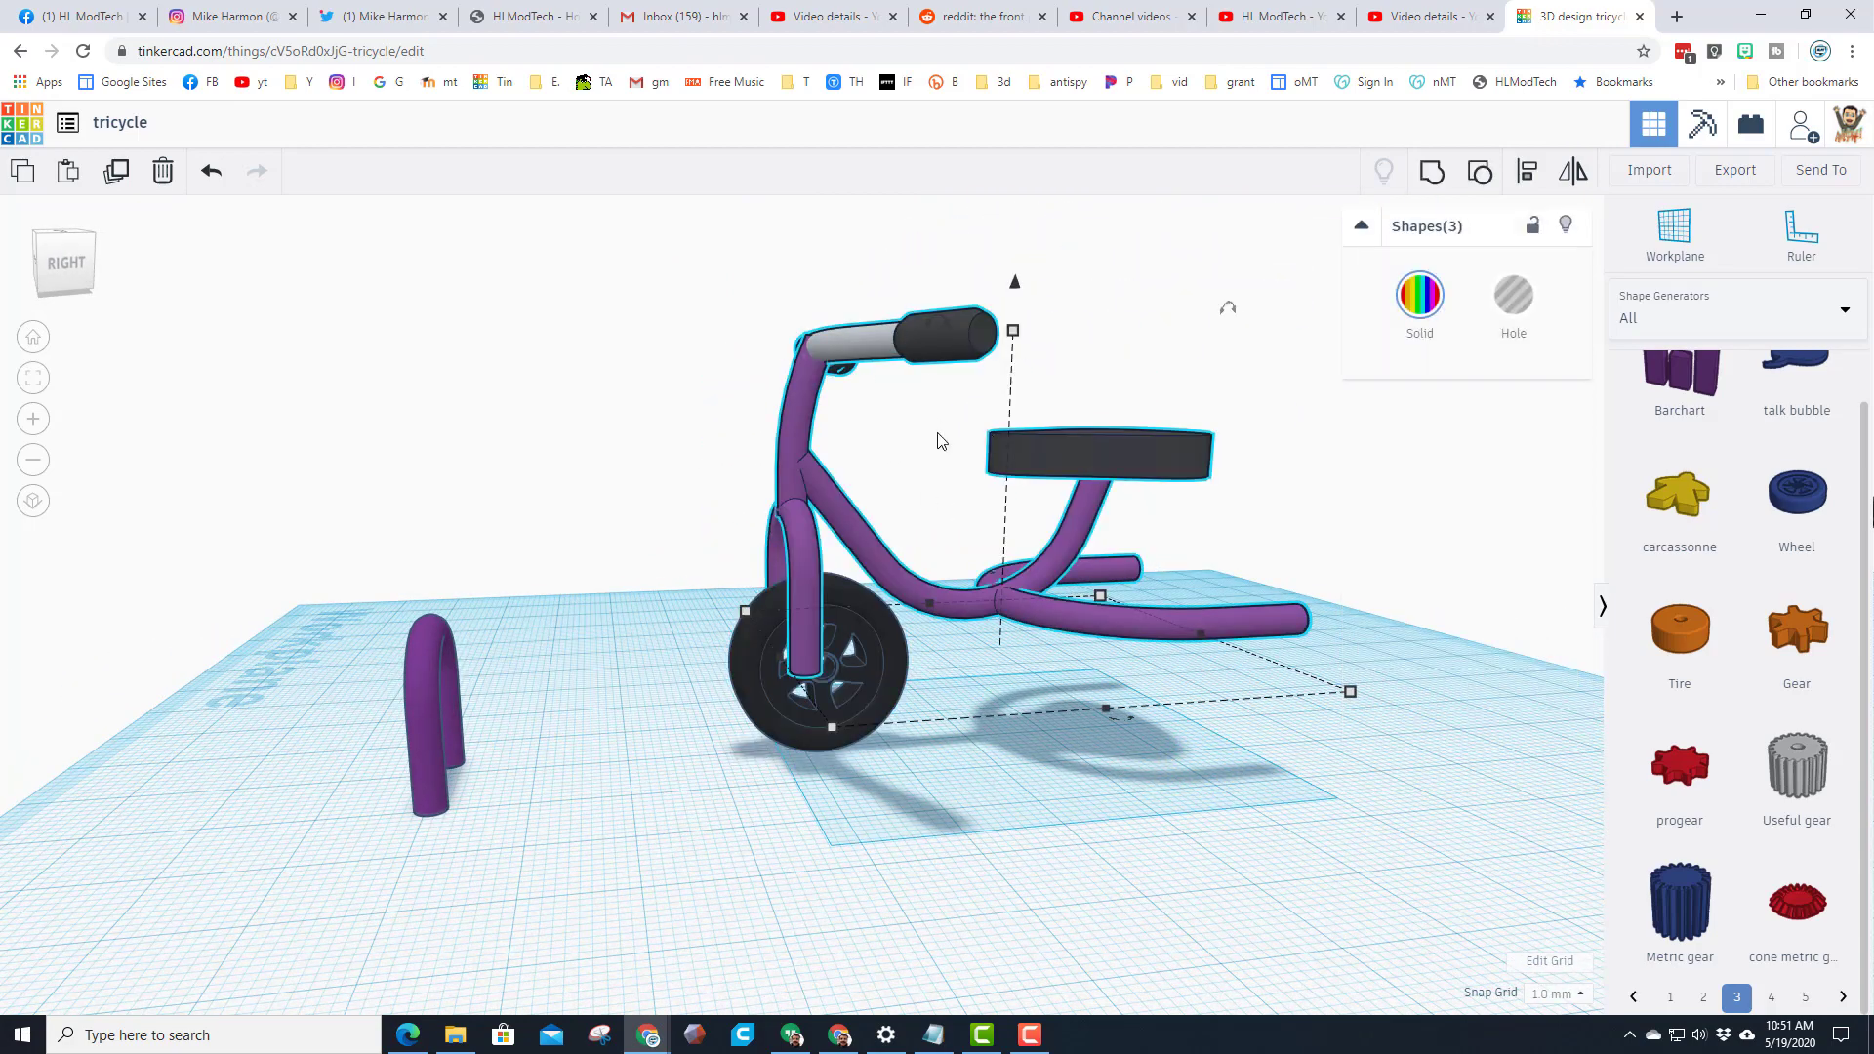
key("ctrl+Down")
key("ctrl+Down")
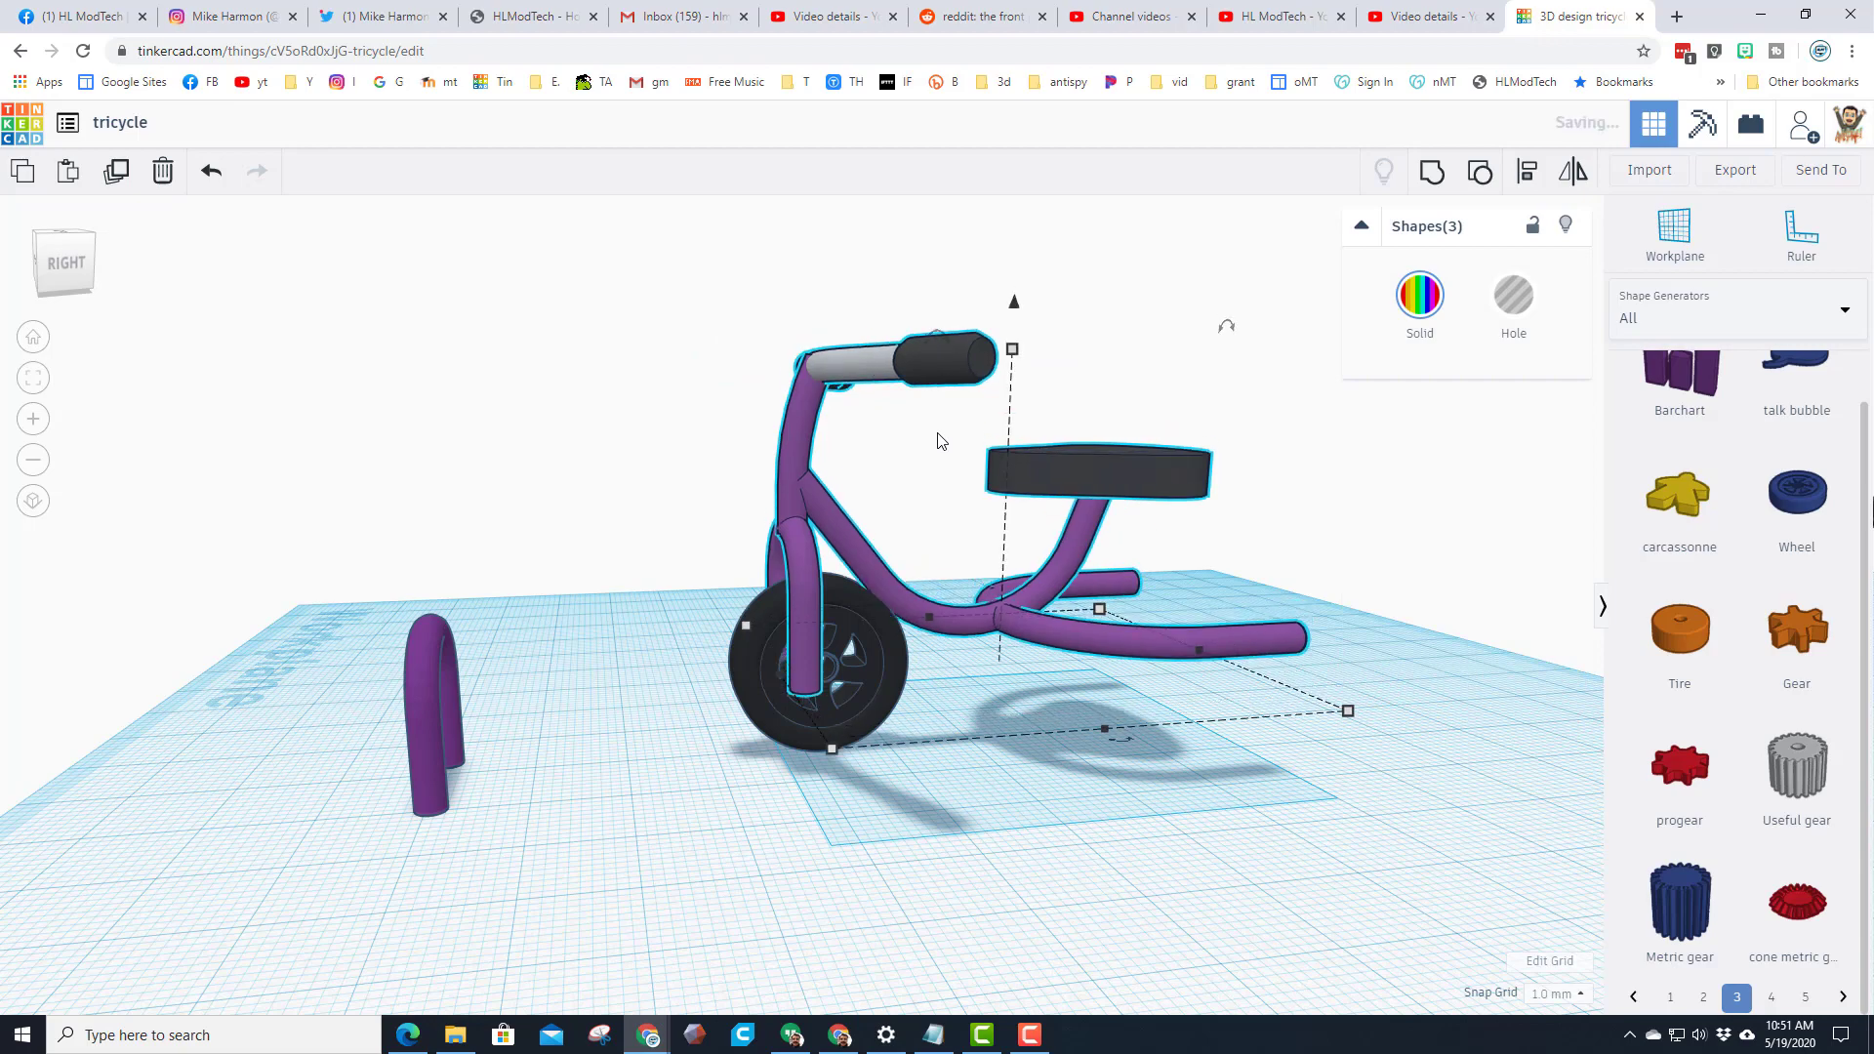
Select the whole tricycle with its front wheel and align the parts to a common centre across the width
right_click_drag(472, 511, 840, 527)
left_click_drag(910, 295, 1187, 635)
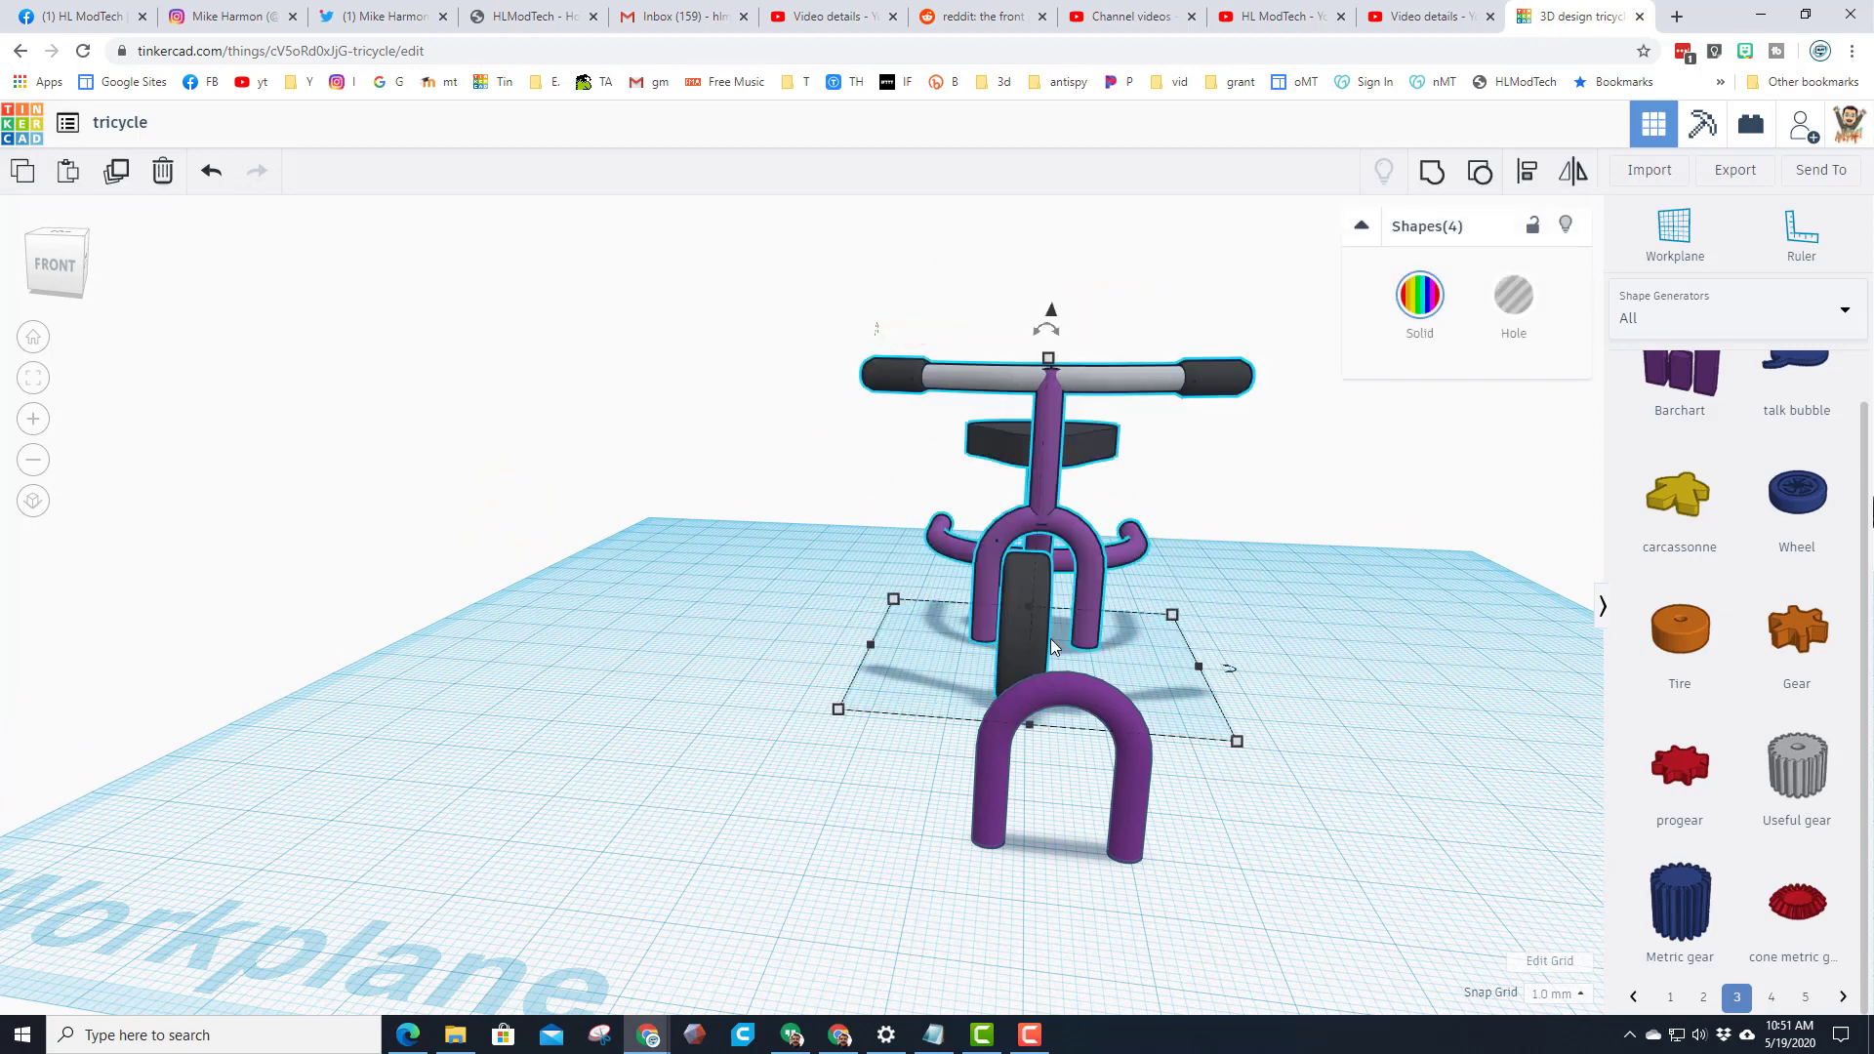
left_click(1530, 174)
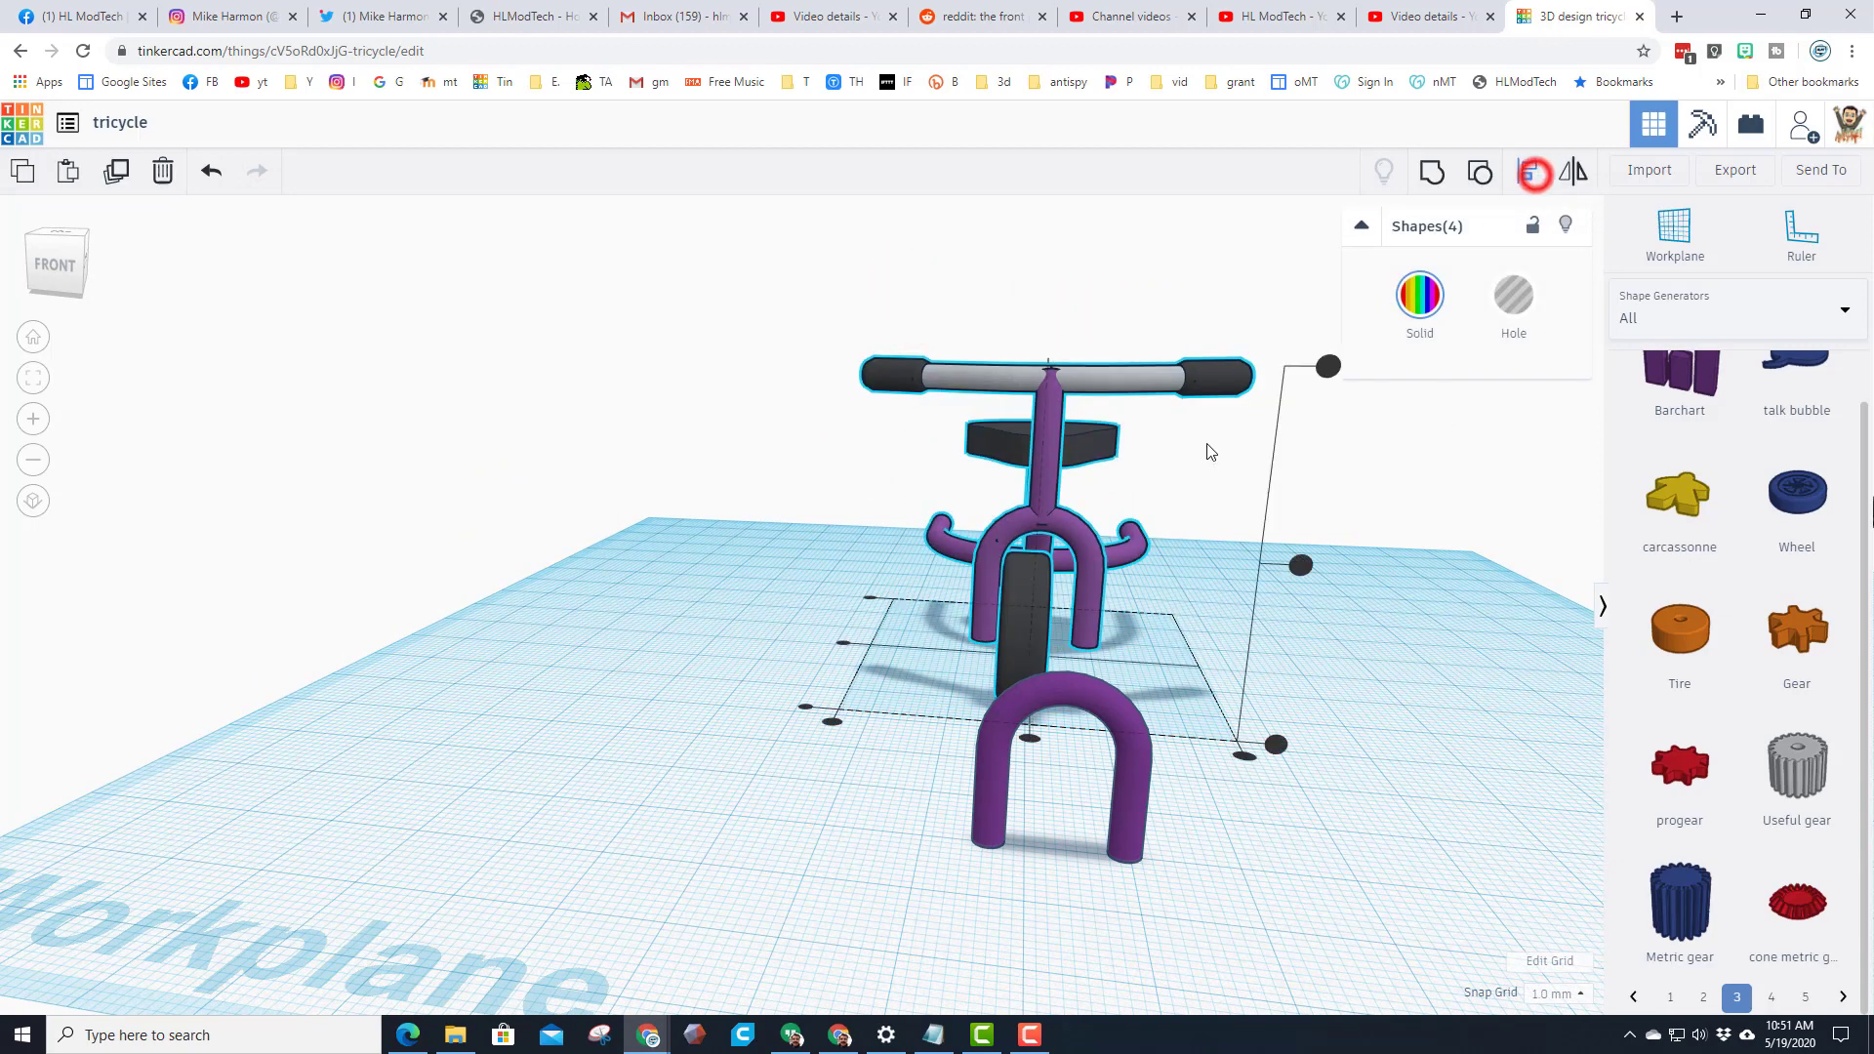
left_click(1031, 741)
left_click(1173, 626)
Nudge the front wheel two grid steps forward in the fork and widen it to about 7.26 mm
right_click_drag(1267, 637, 904, 690)
left_click(904, 690)
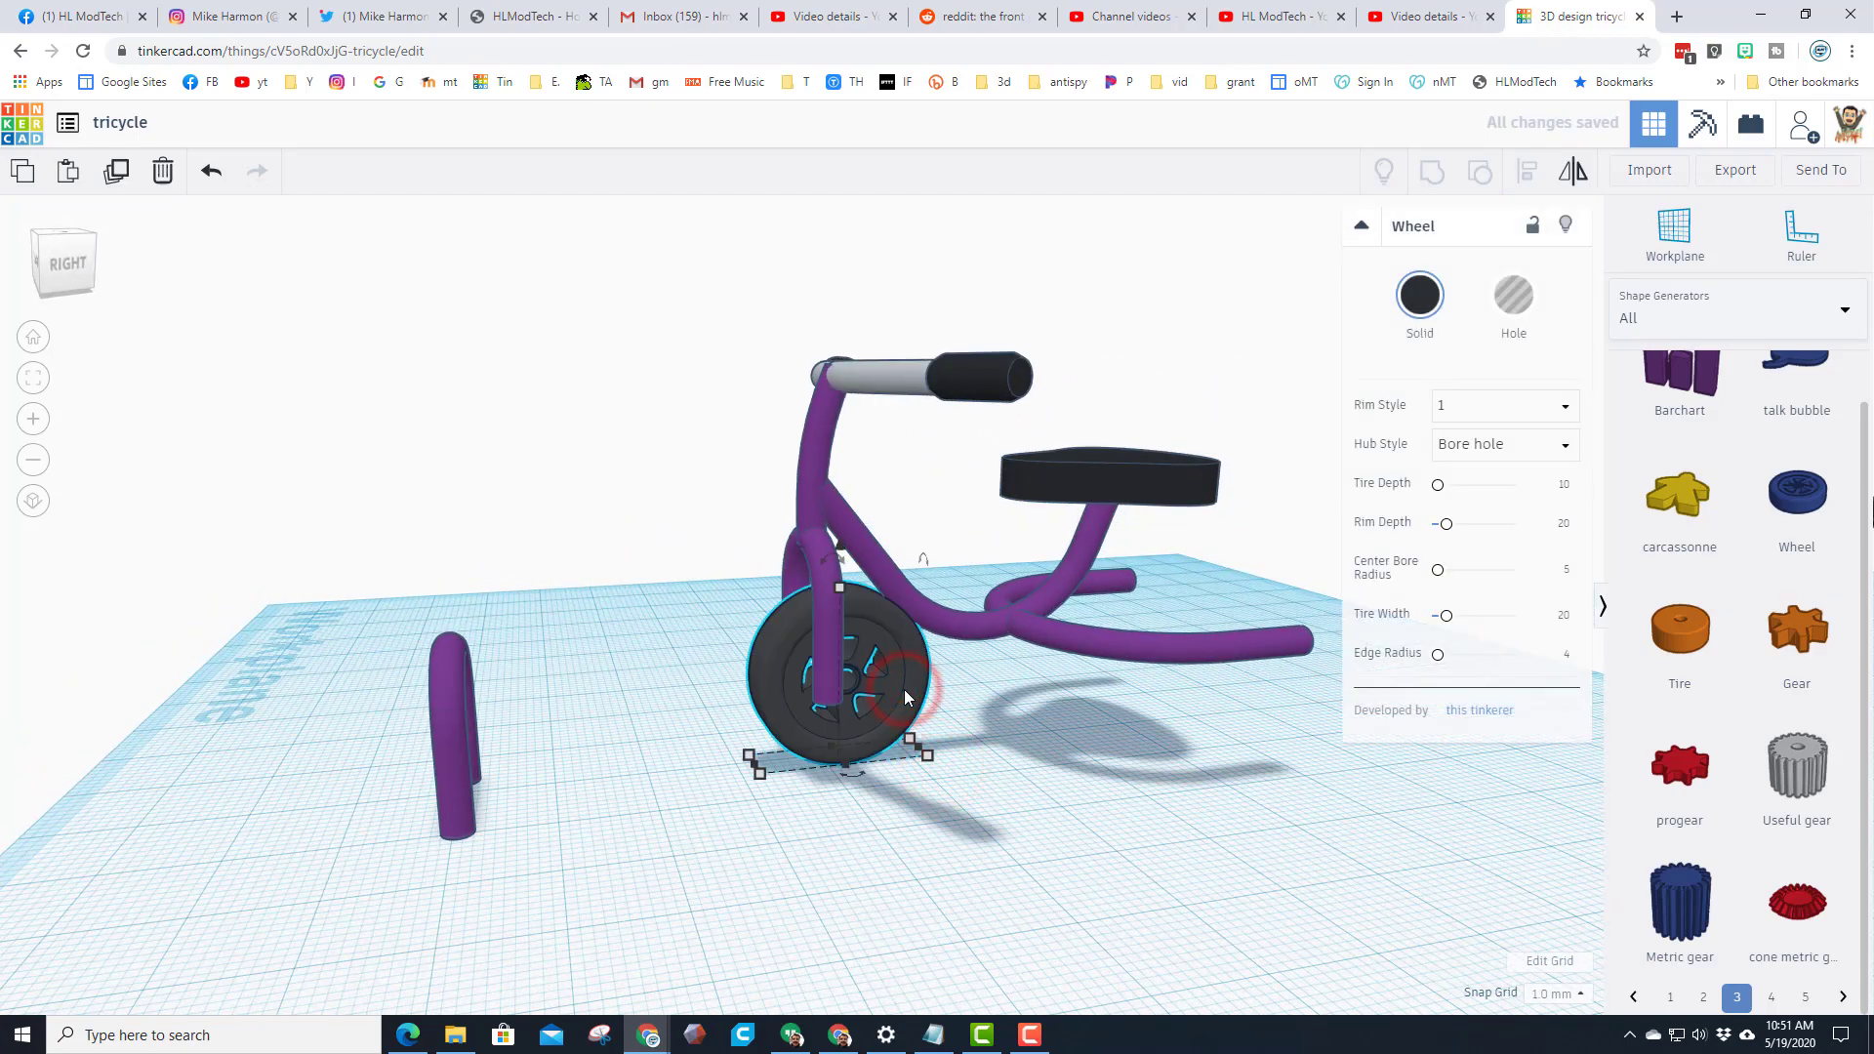
key("Left")
key("Left")
right_click_drag(690, 775, 976, 781)
left_click_drag(1029, 757, 1044, 763)
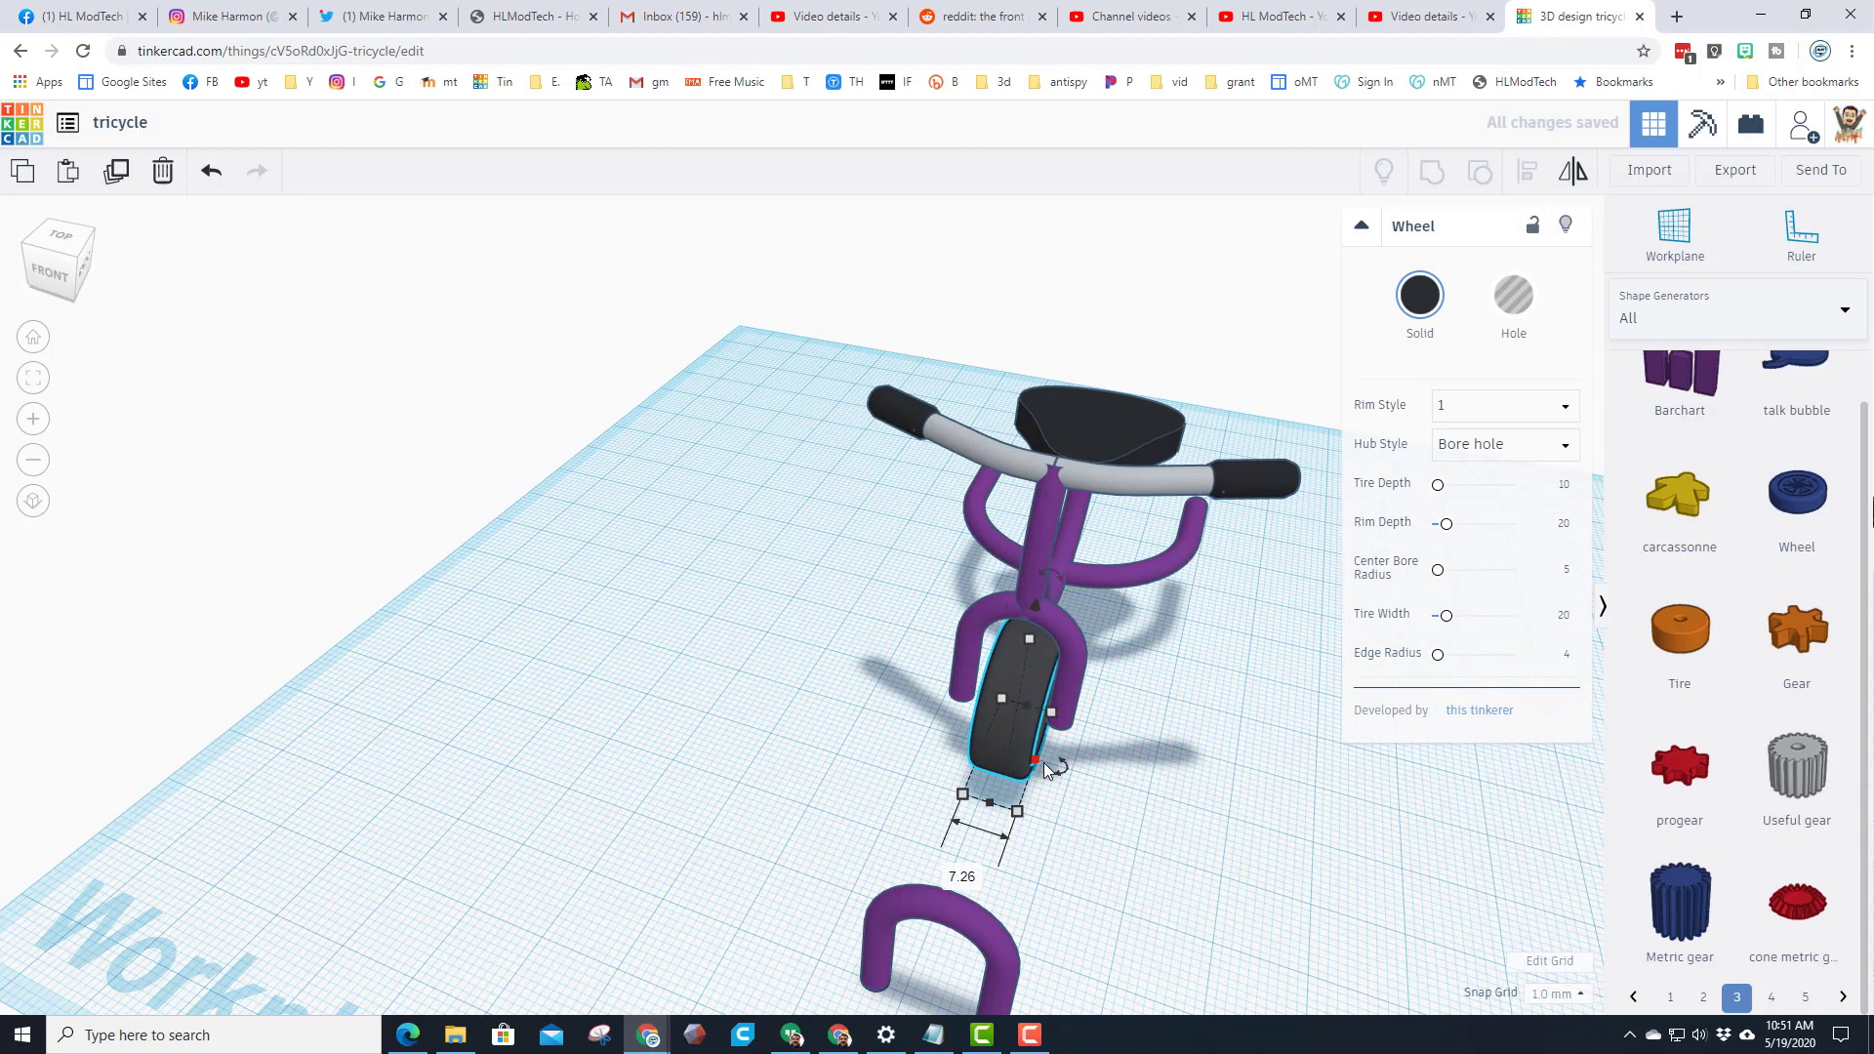
Realign the frame, handlebar and seat centrally across the width, using the widened front wheel as the fixed reference
left_click_drag(1151, 678, 1087, 682)
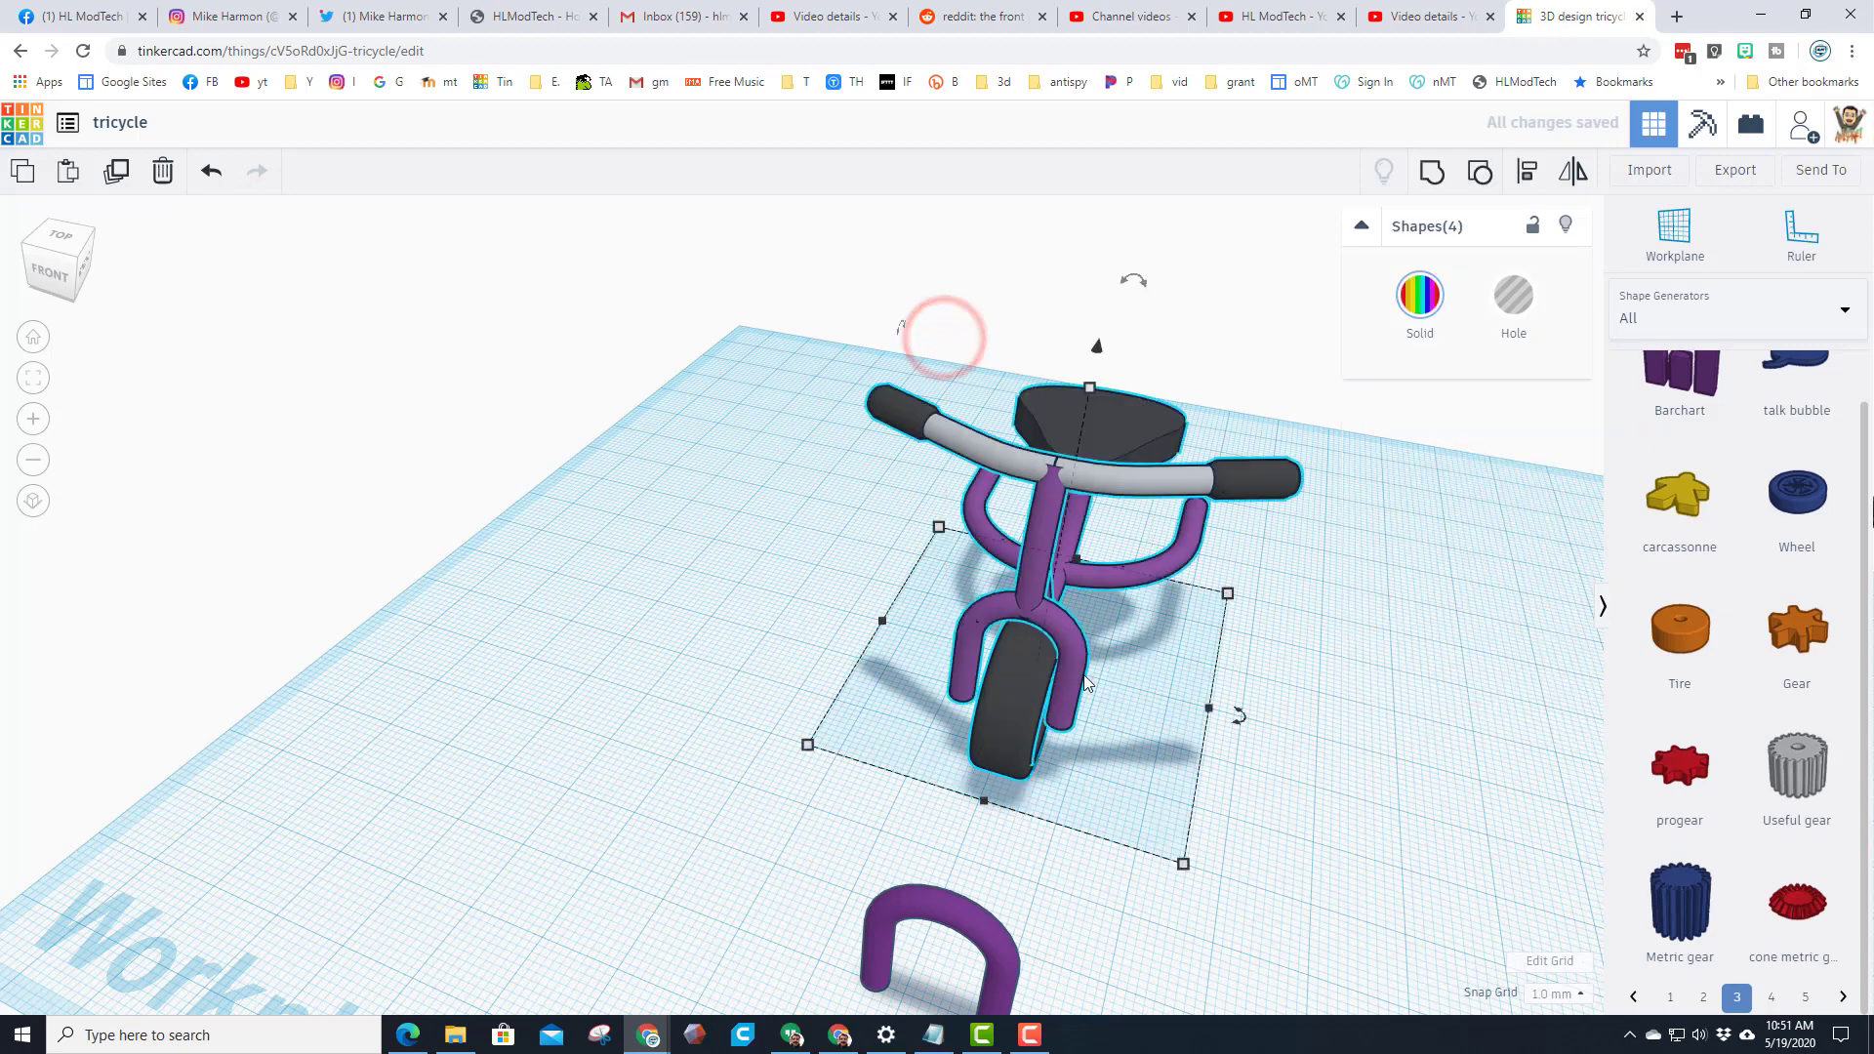
left_click(1528, 177)
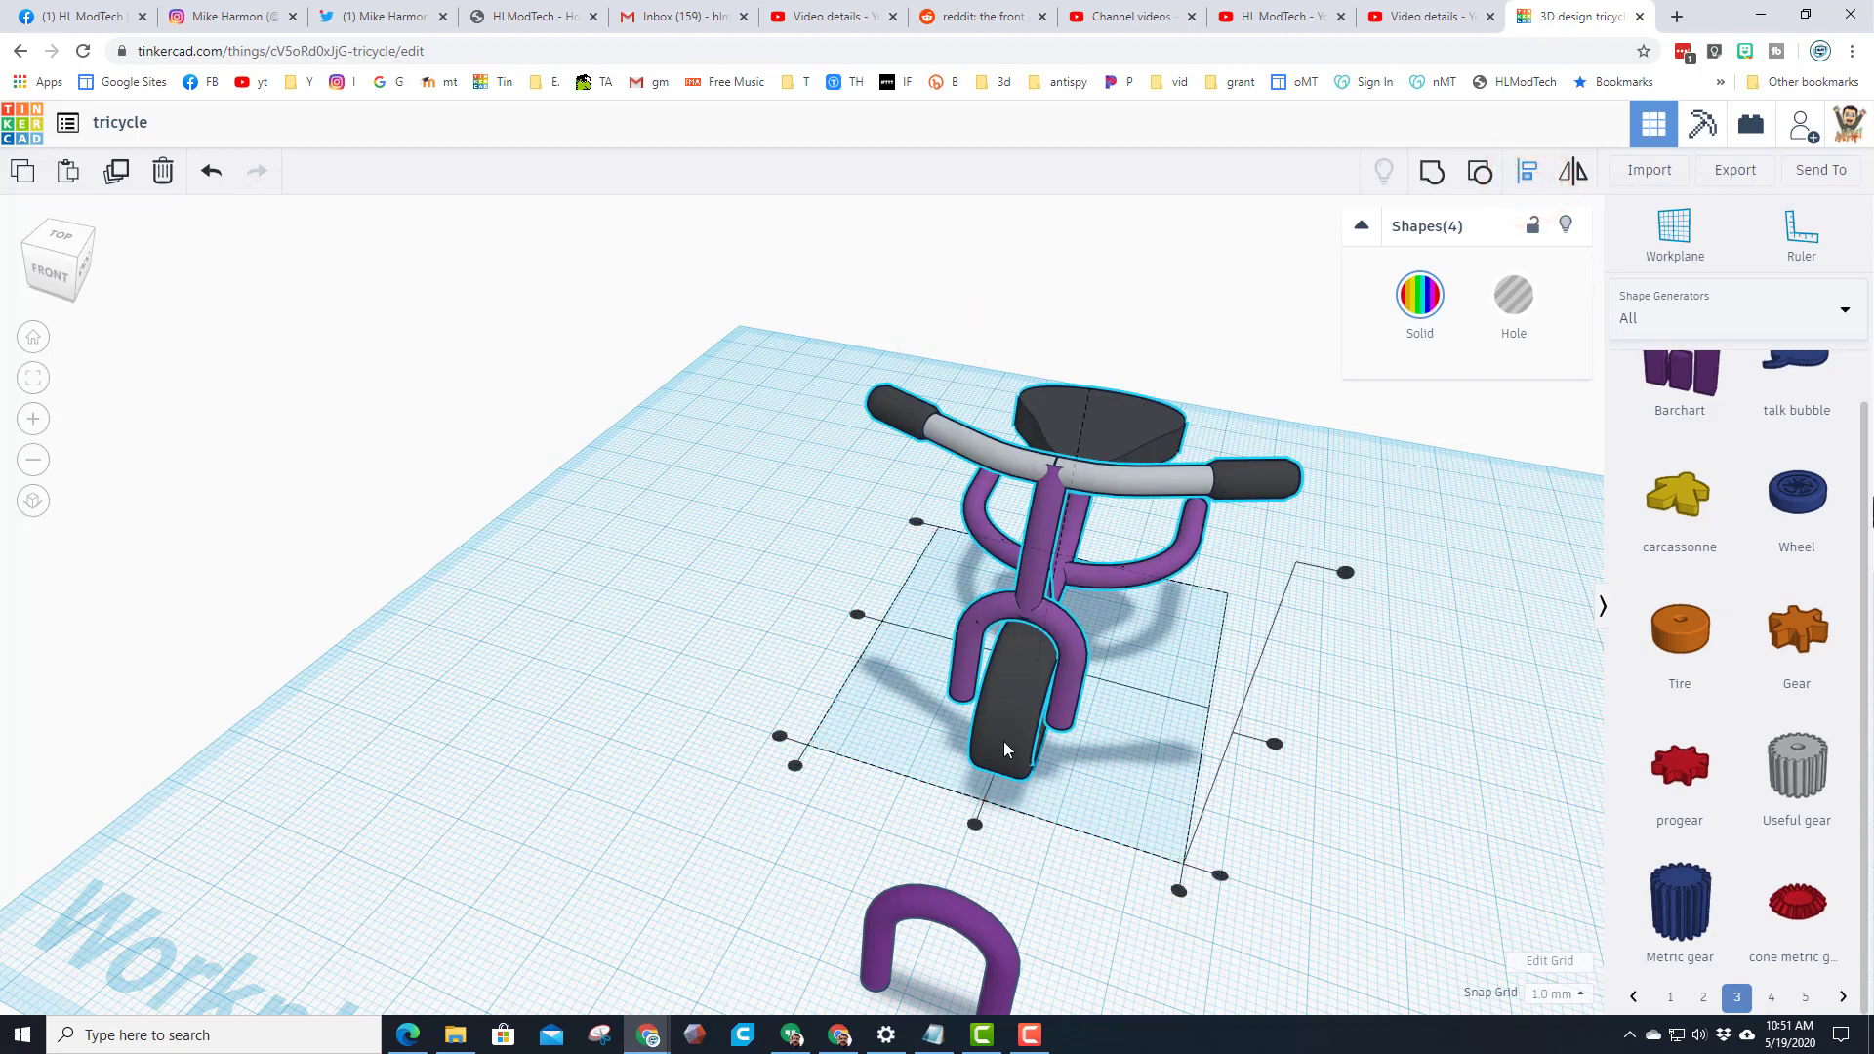
left_click(1003, 739)
left_click(980, 826)
left_click(1234, 788)
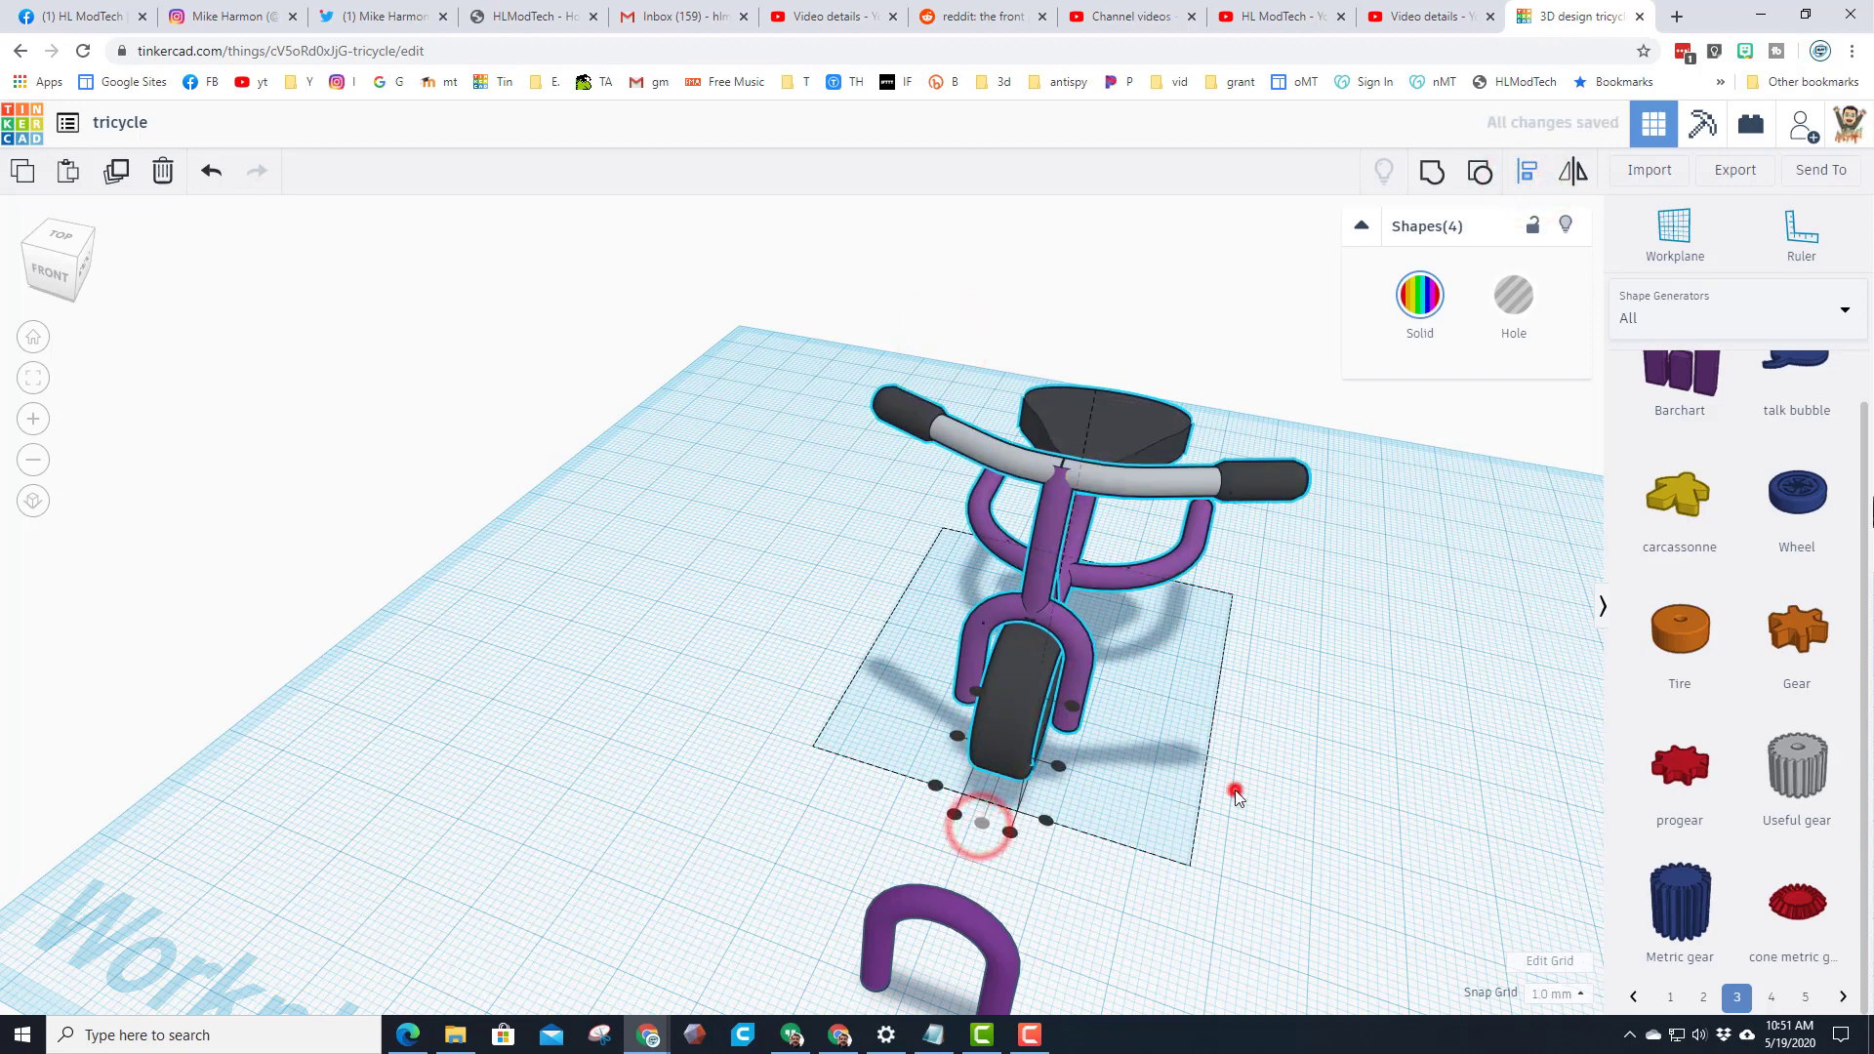
Duplicate the front wheel and move the copy straight back to the ends of the frame's rear pipes
right_click_drag(1217, 783, 884, 760)
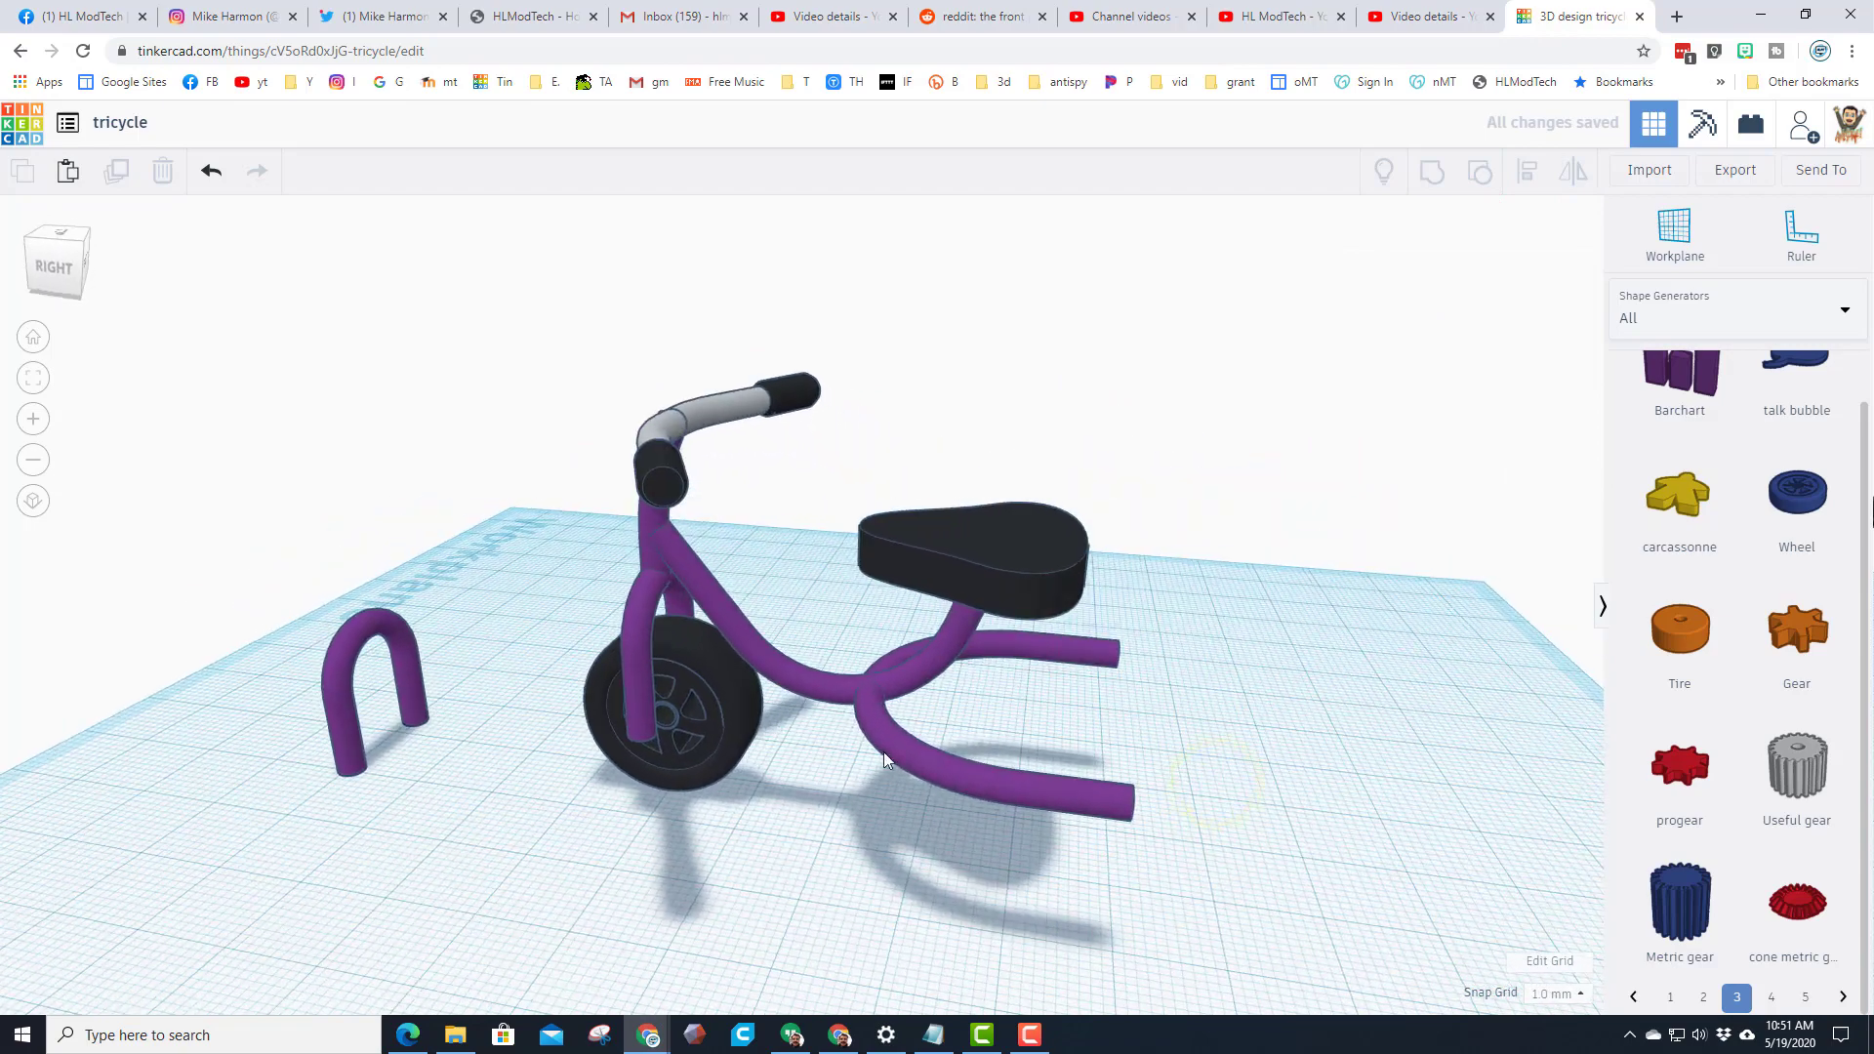
left_click(723, 745)
right_click_drag(722, 747, 816, 659)
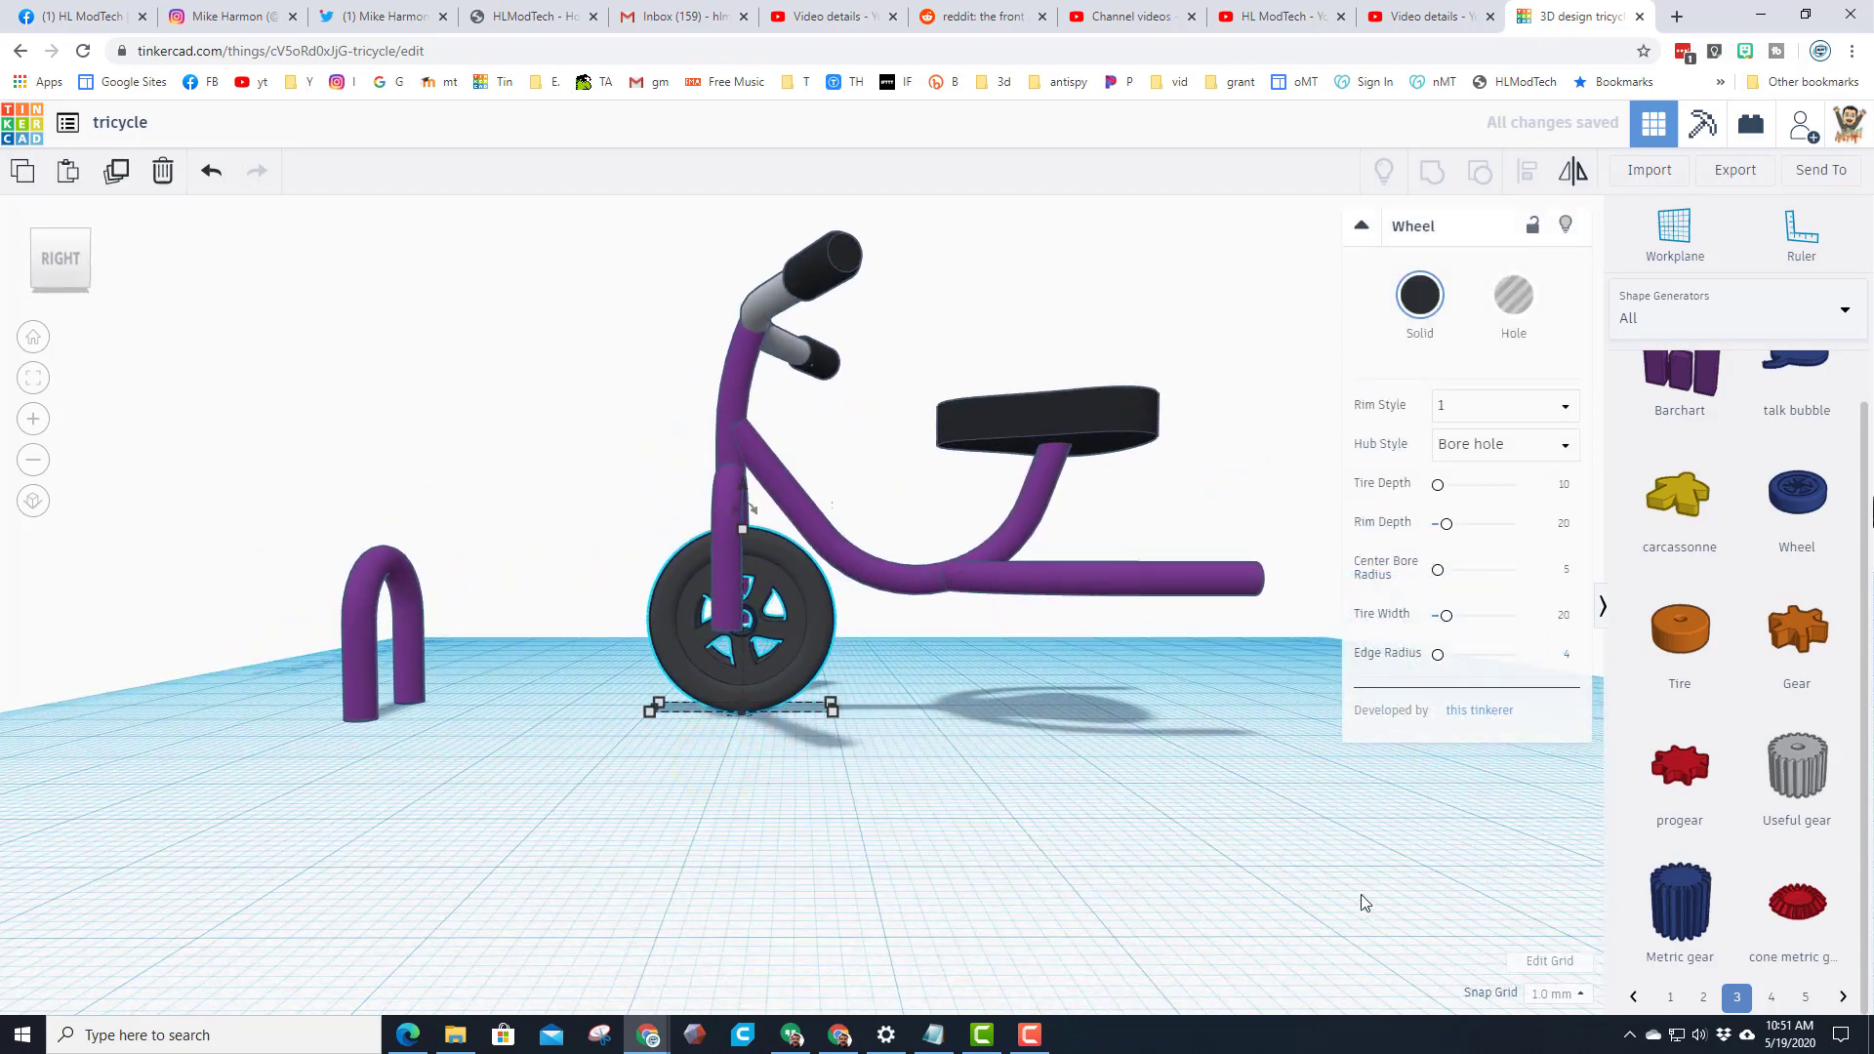
key("ctrl+d")
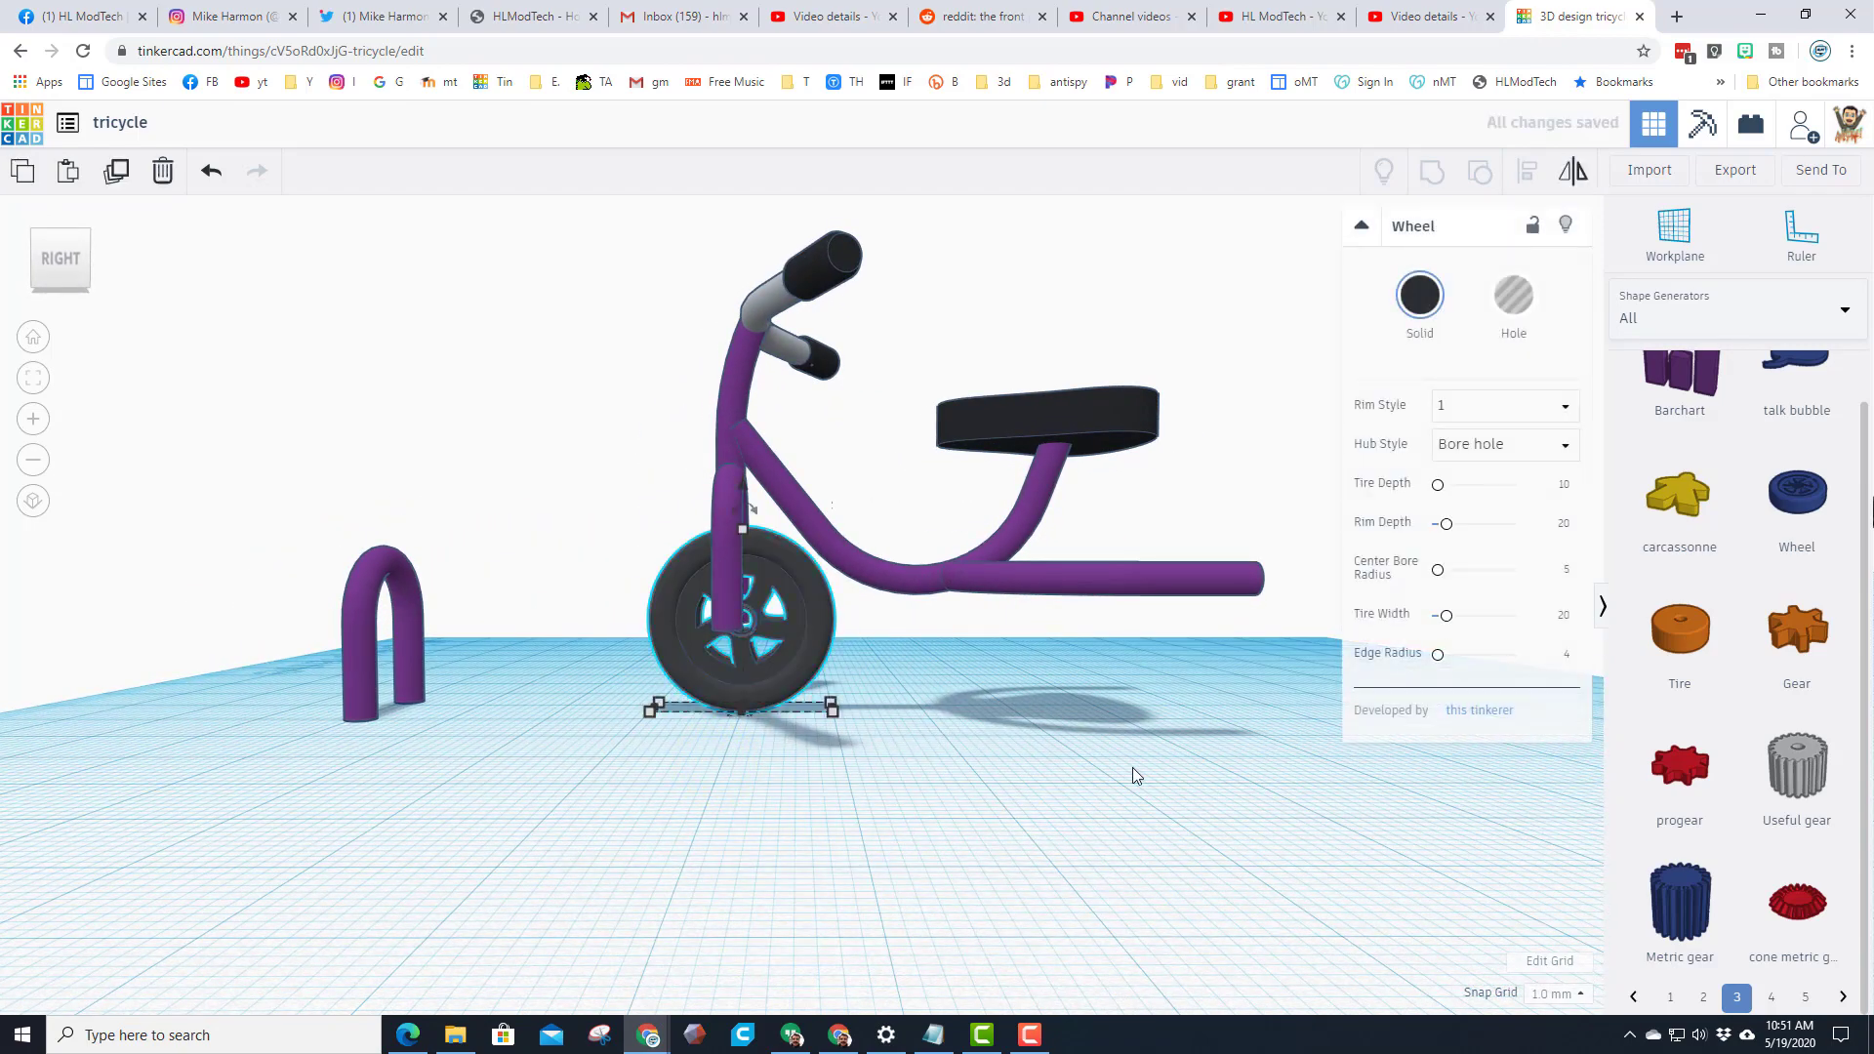
key("Right")
key("Right")
key("Right")
key("Right")
key("Right")
key("Right")
key("Right")
key("Right")
key("Right")
key("Right")
key("Right")
key("Right")
key("Right")
key("Right")
key("Right")
key("Right")
key("Right")
key("Right")
key("Right")
key("Right")
key("Right")
key("Right")
key("Right")
key("Right")
key("Right")
key("Right")
key("Right")
key("Right")
key("Right")
key("Right")
key("Right")
key("Right")
key("Right")
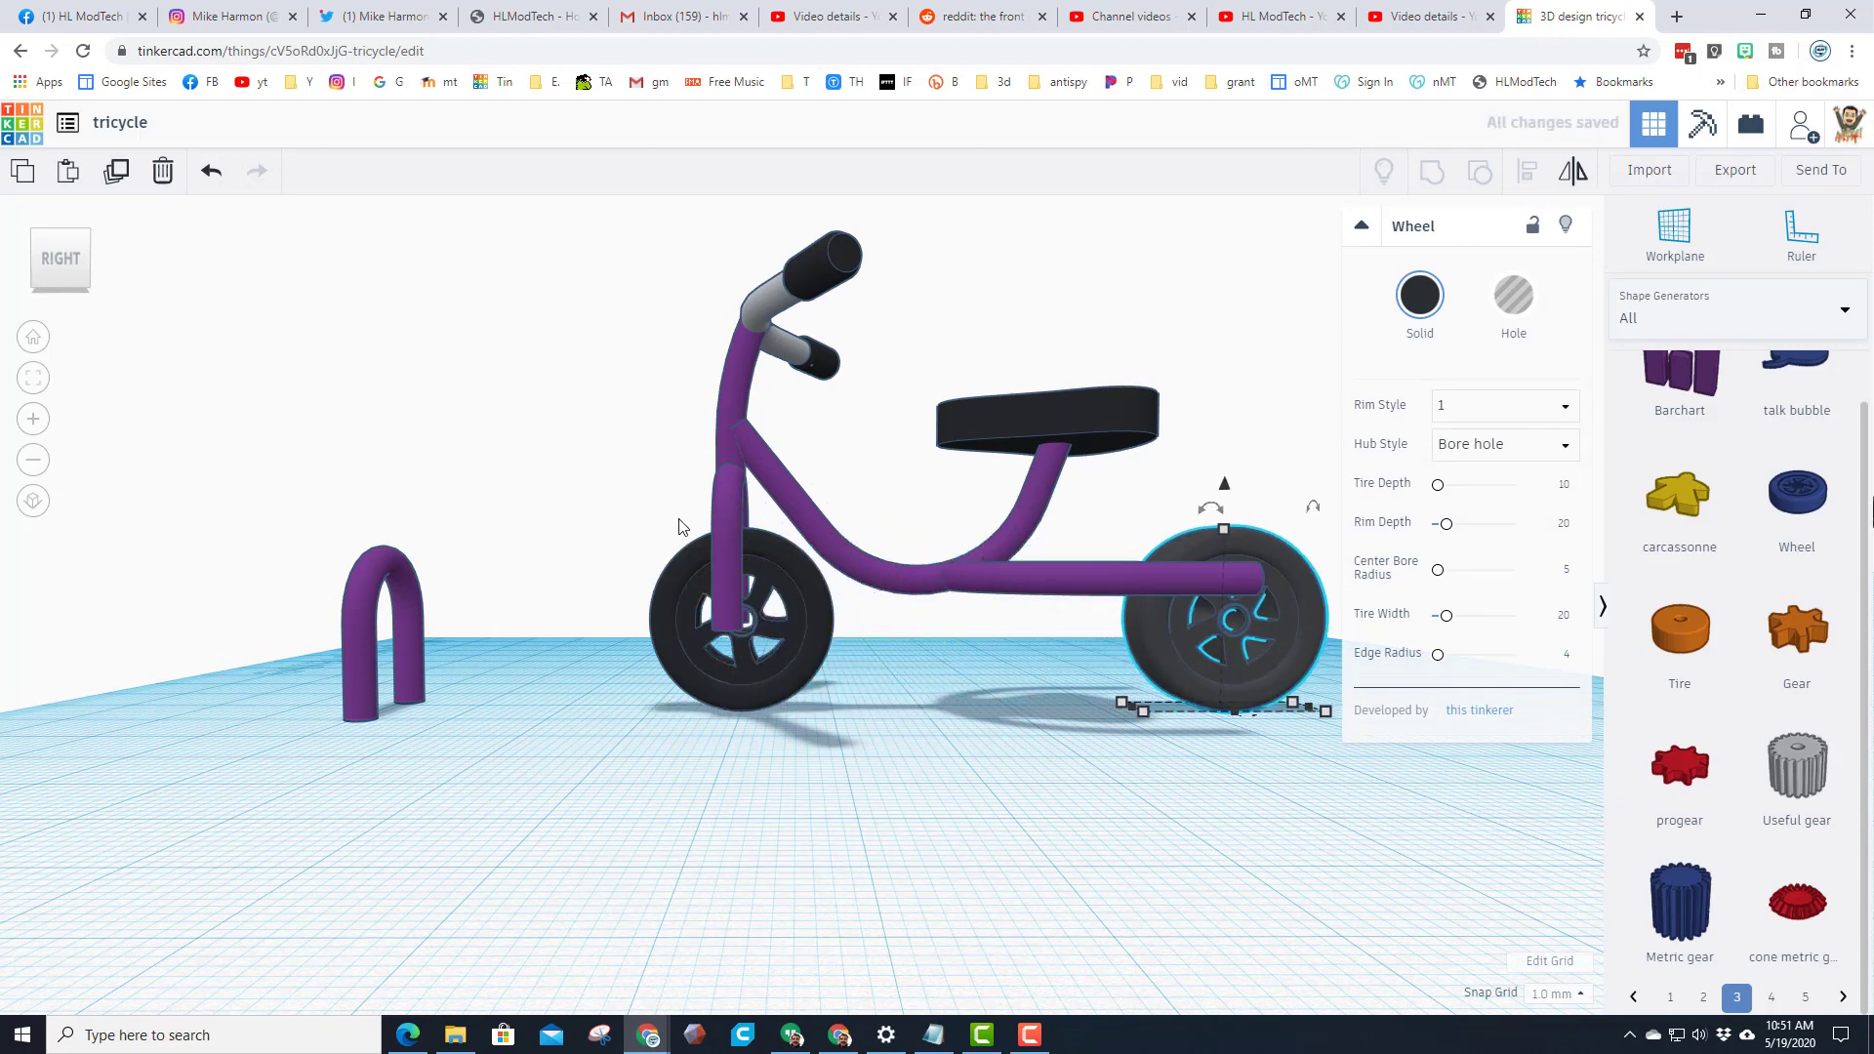
Nudge the copied rear wheel forward until its hub lines up with the ends of the rear pipes
left_click(37, 380)
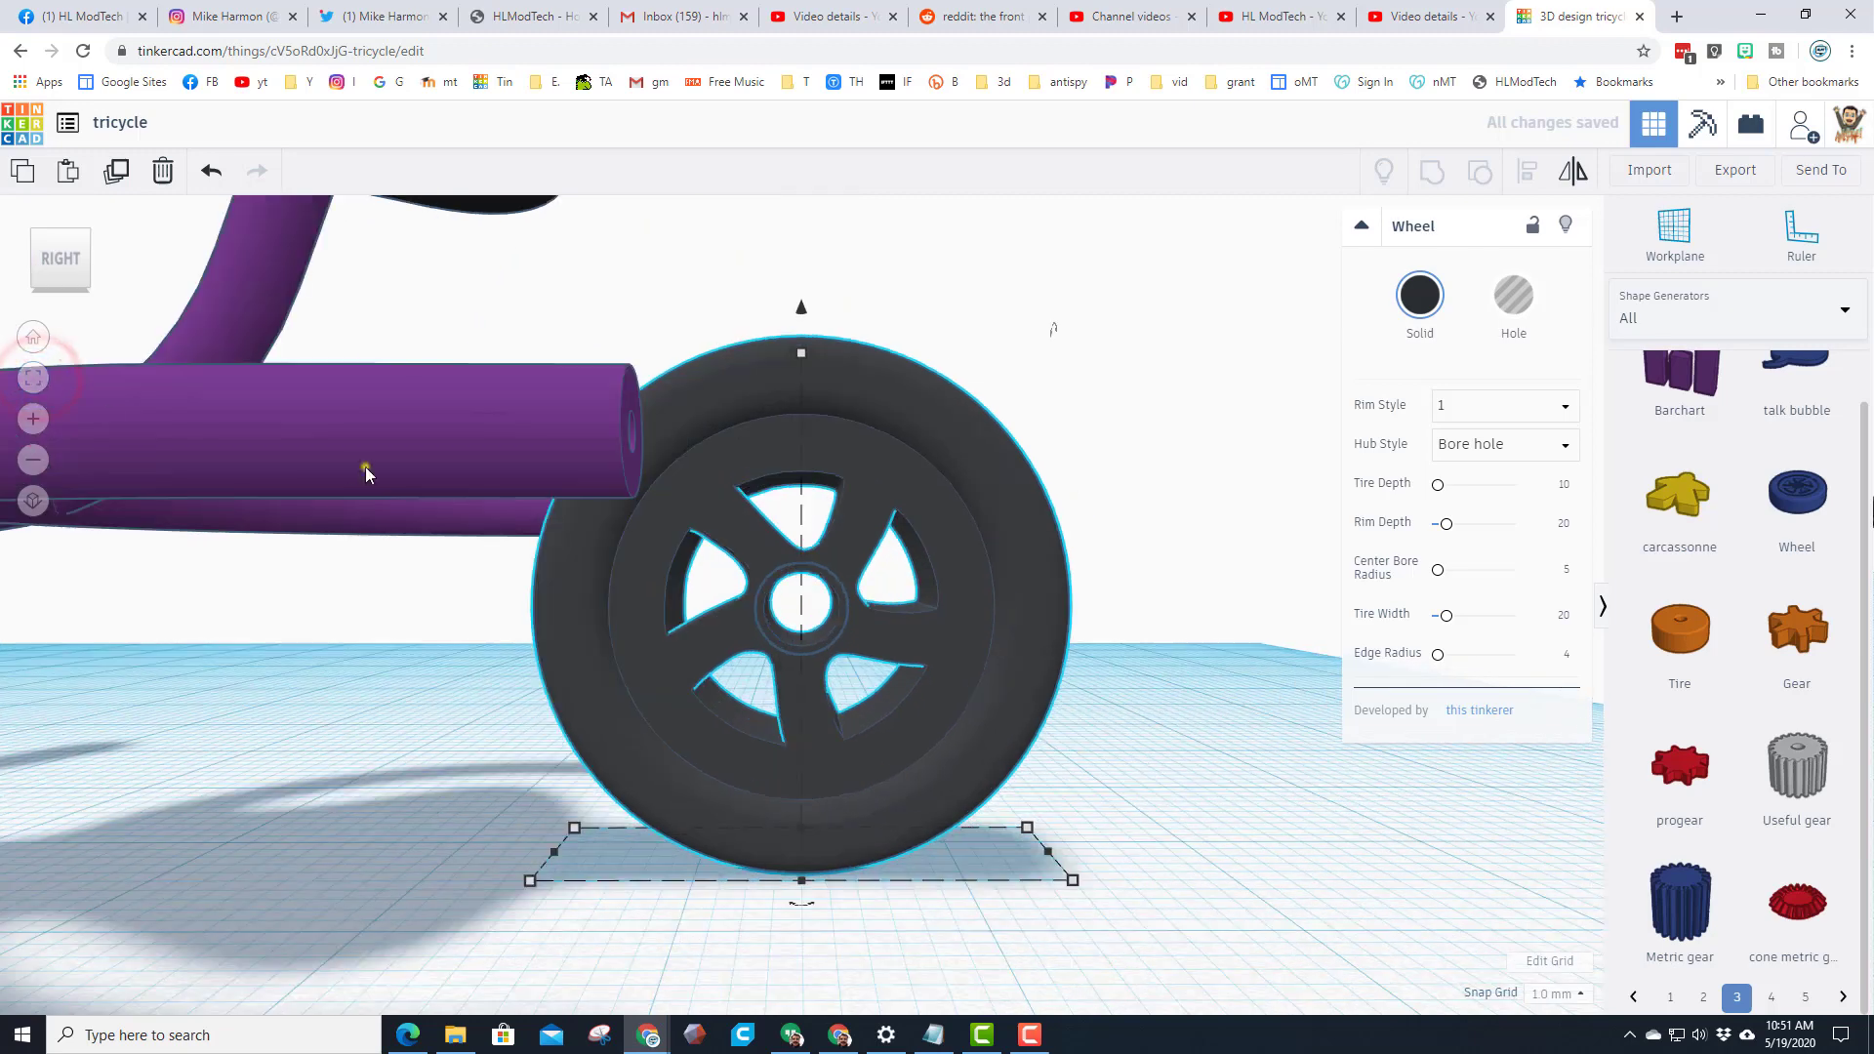
key("Left")
key("Left")
key("Left")
key("Left")
key("Left")
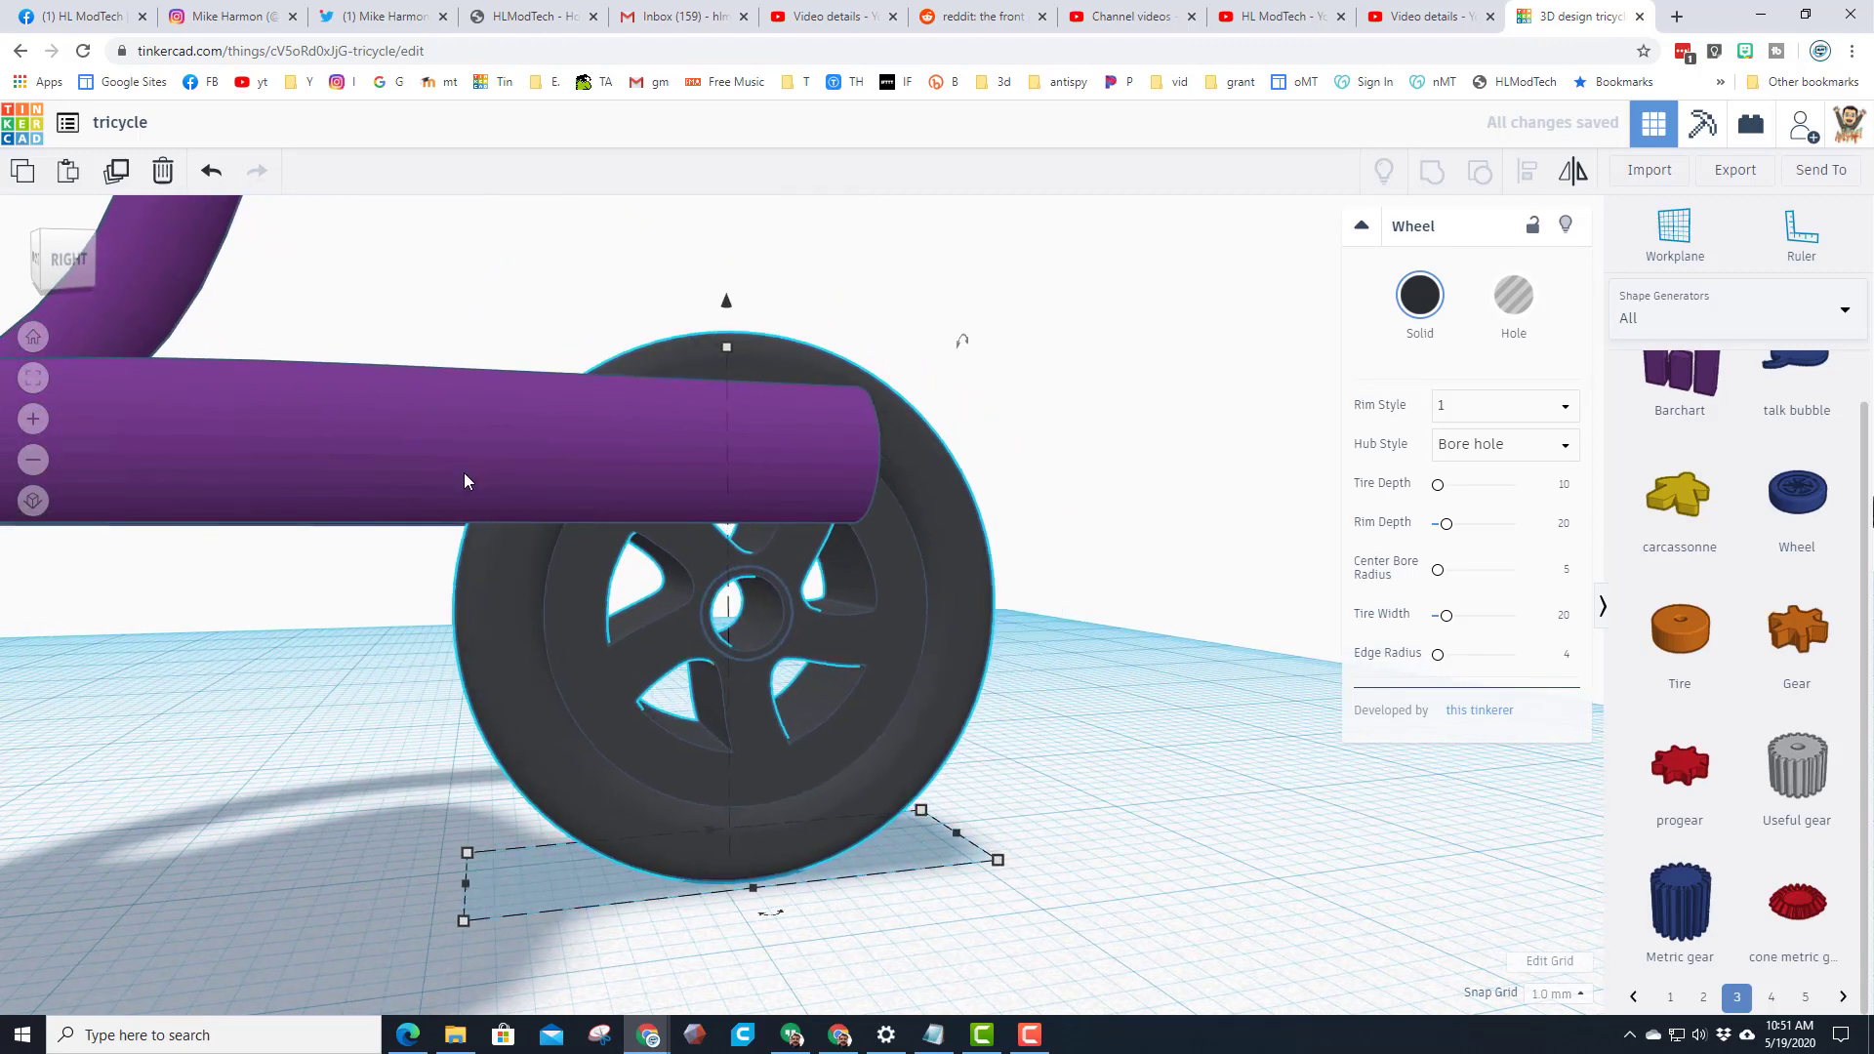
left_click(61, 258)
key("Left")
key("Left")
key("Left")
key("Left")
key("Left")
key("Left")
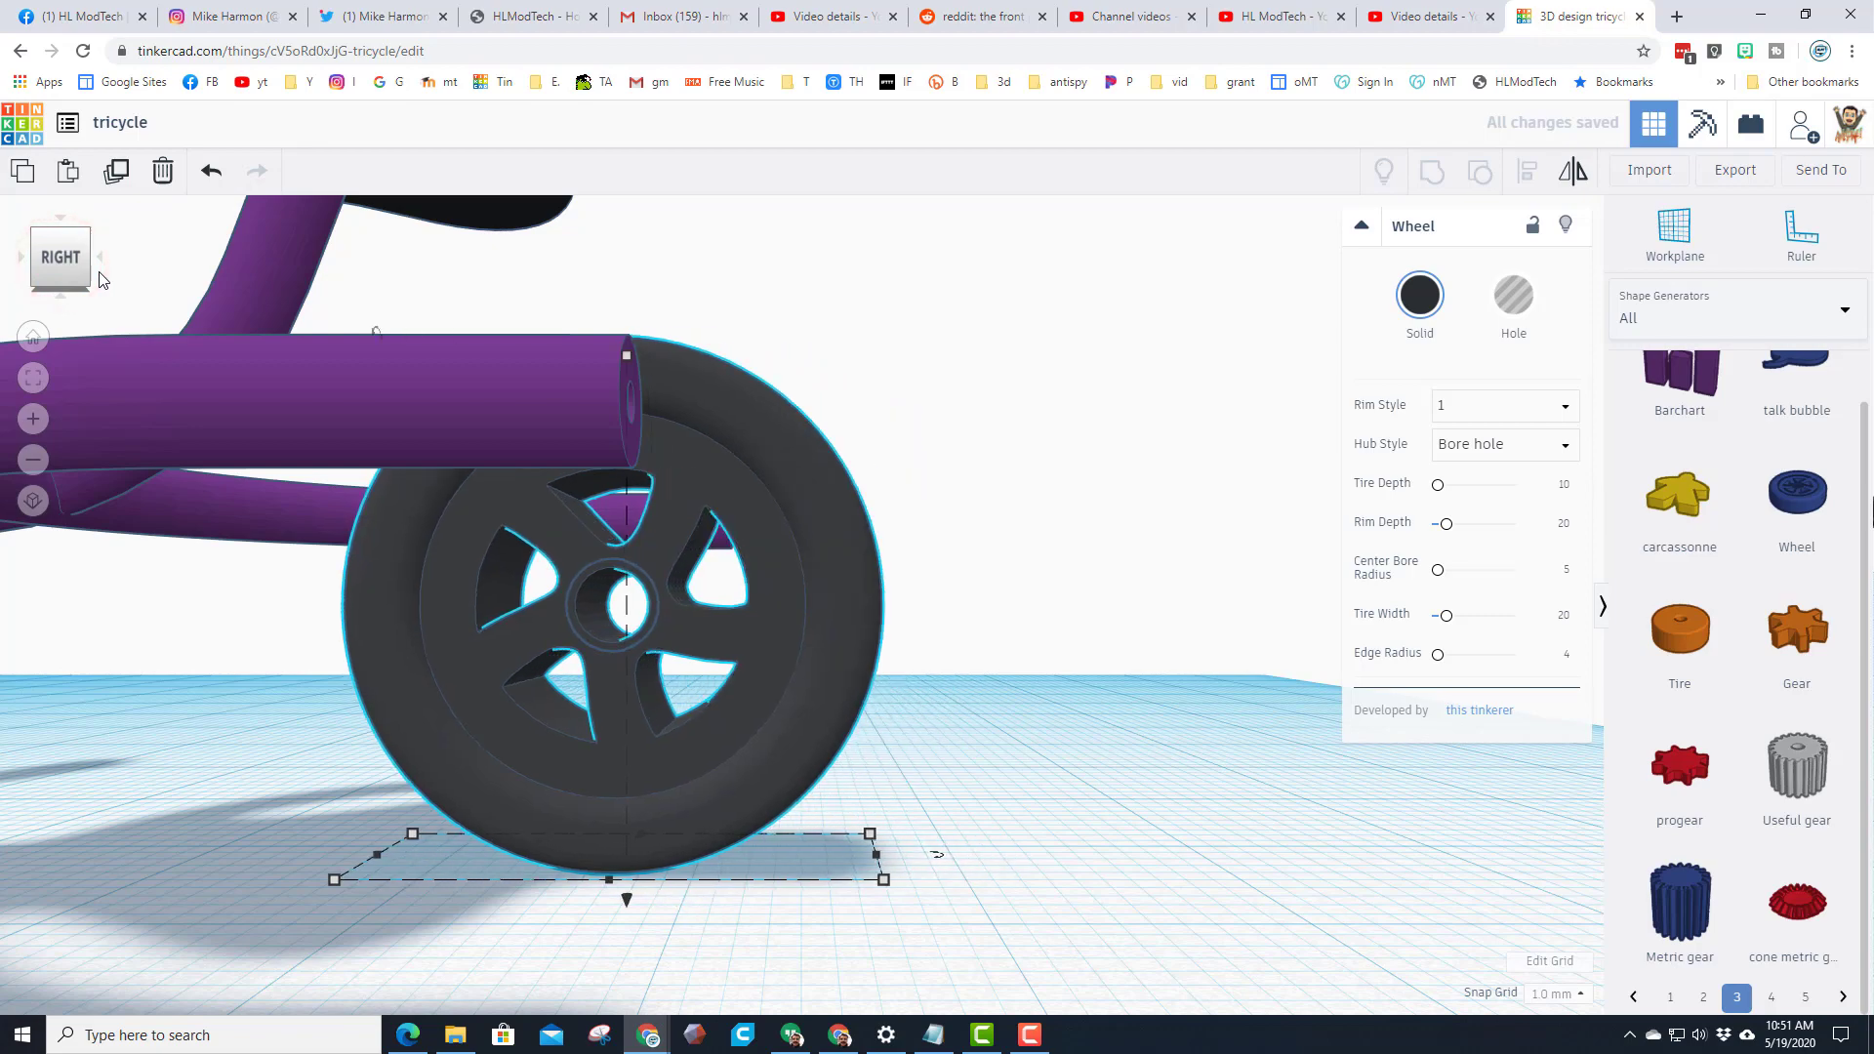
Duplicate the rear wheel and move the copy sideways to the outside of the right rear pipe, as seen from behind
right_click_drag(519, 533, 88, 602)
right_click_drag(619, 571, 654, 591)
scroll(672, 601, "down", 3)
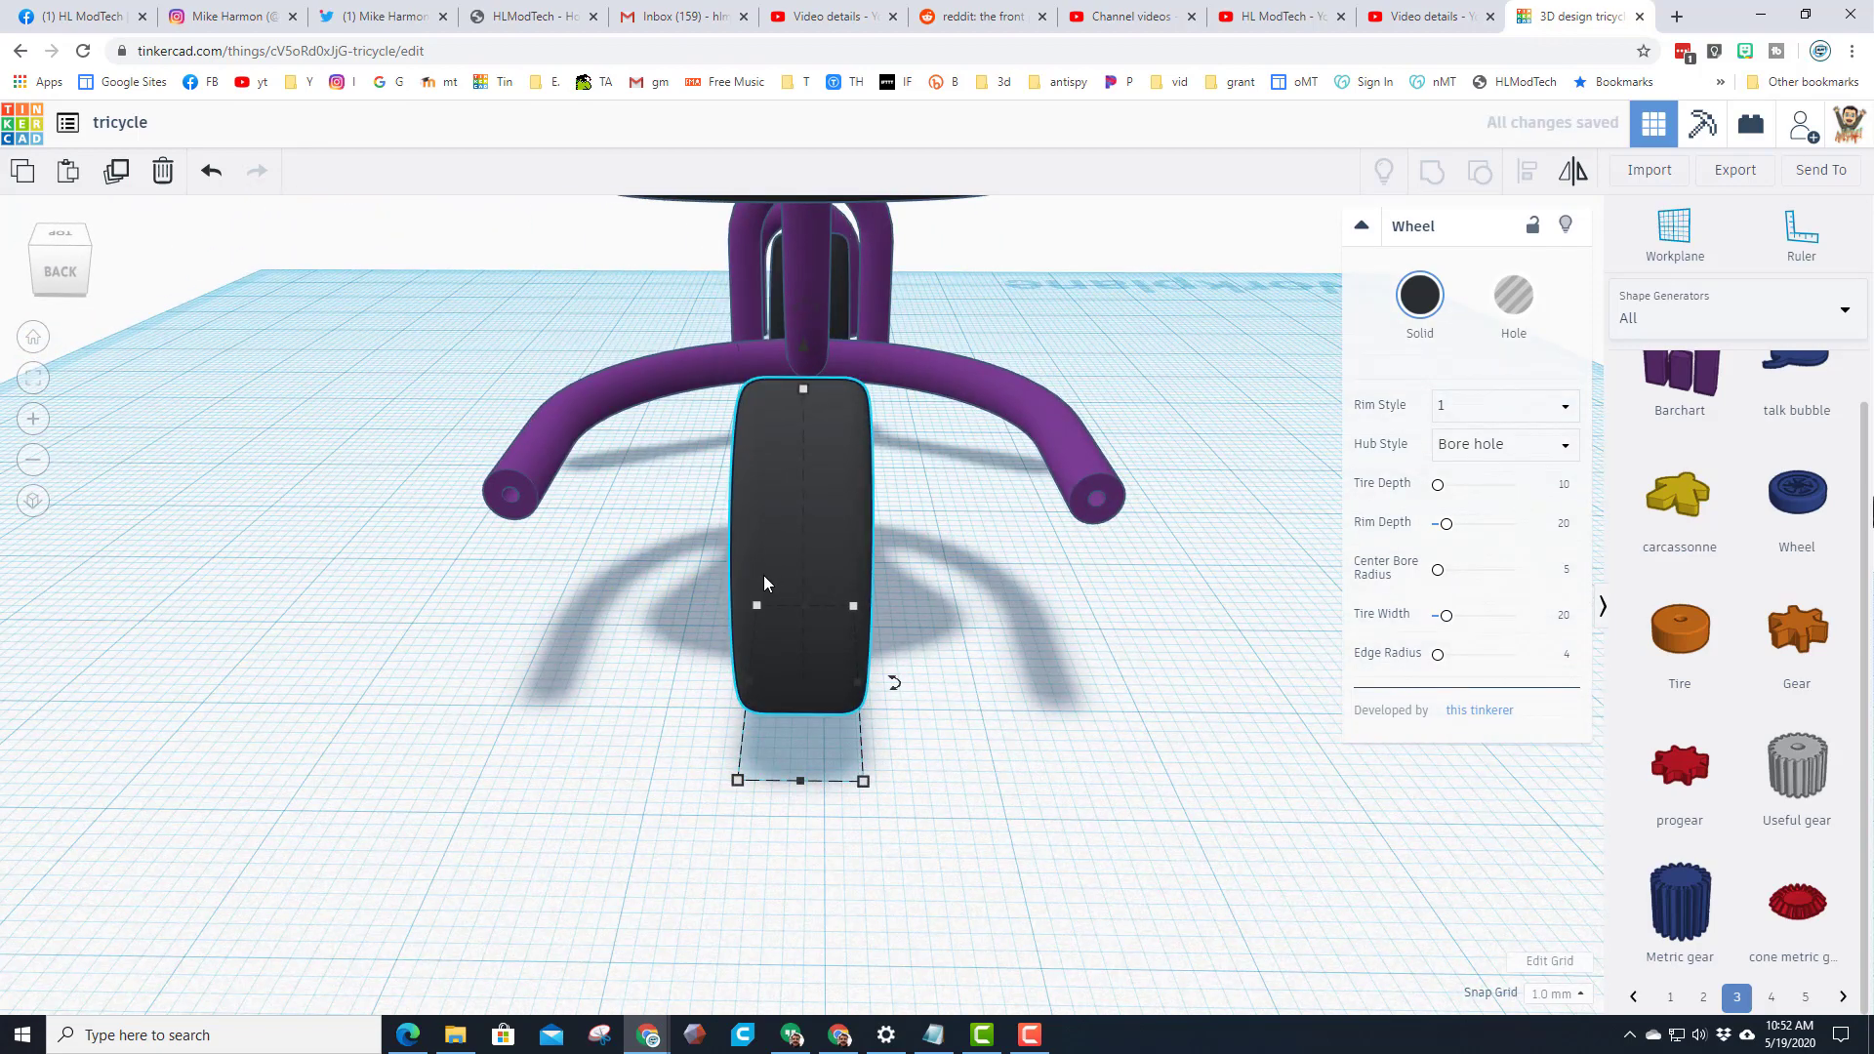
key("ctrl+d")
key("Right")
key("Right")
key("Right")
key("Right")
key("Right")
key("Right")
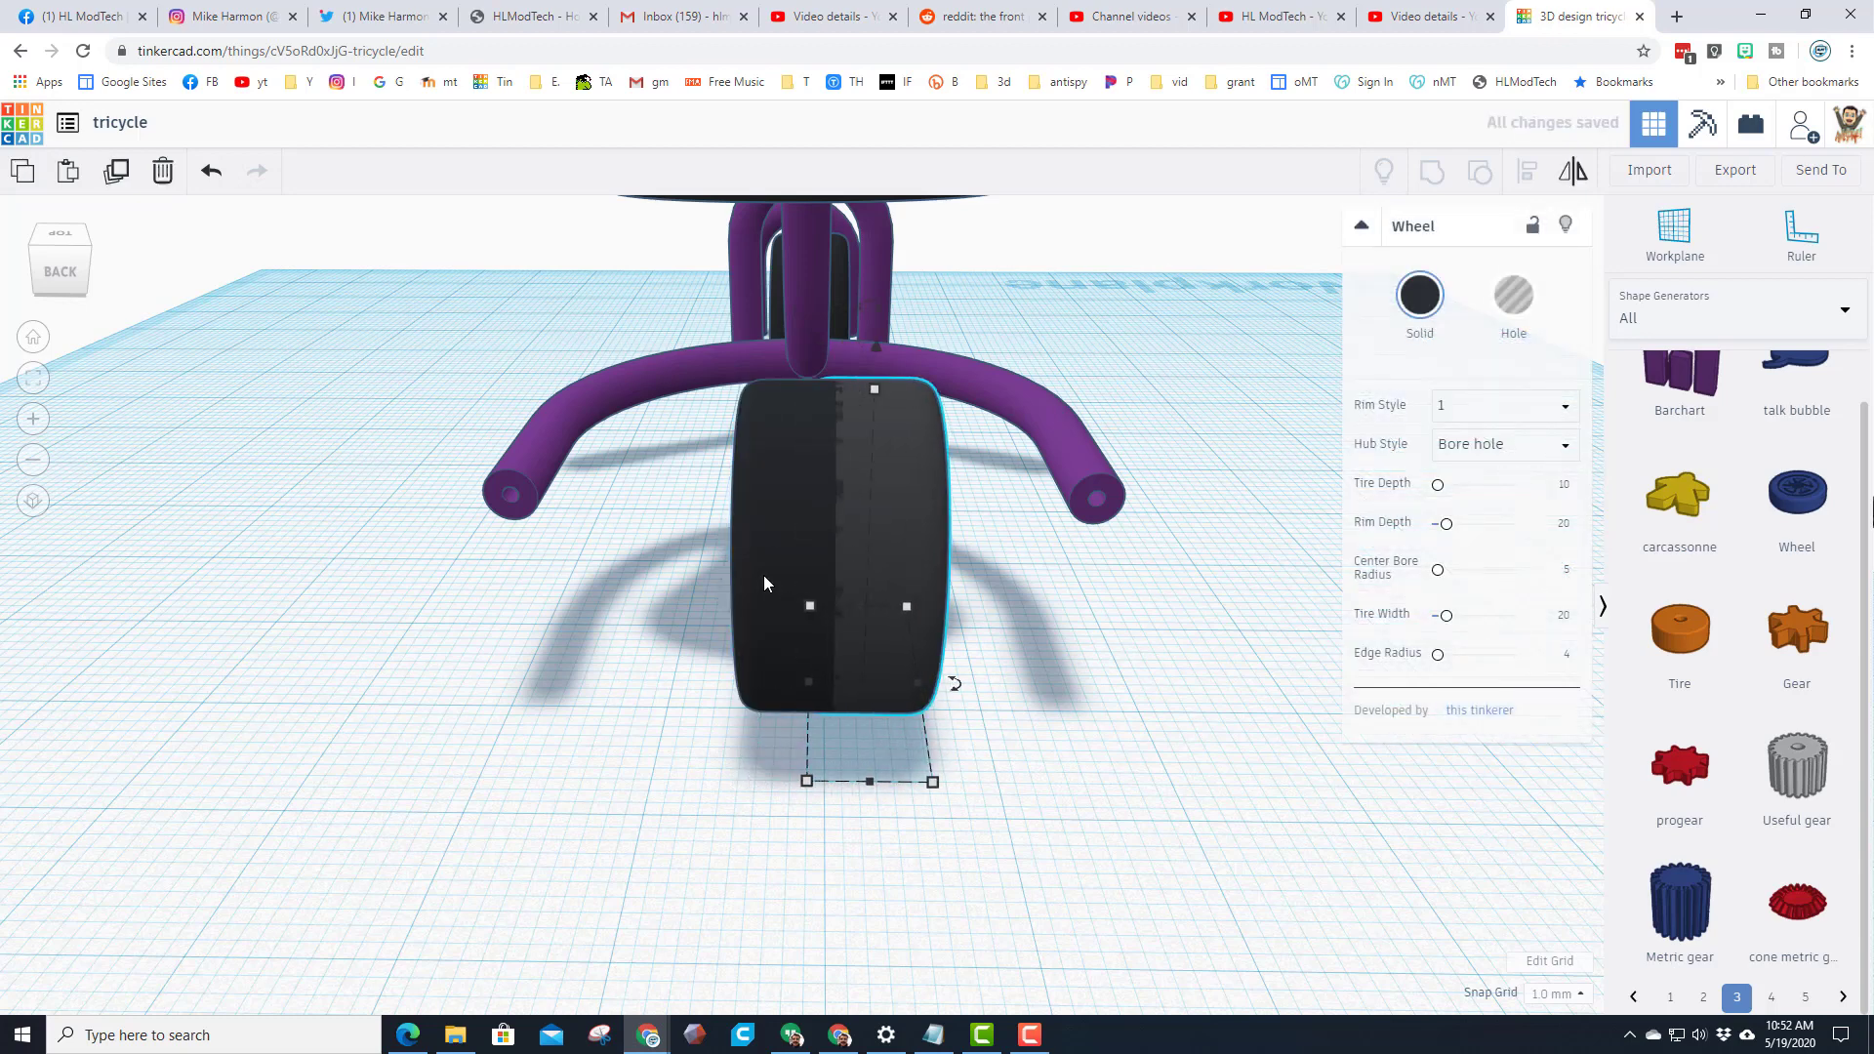
key("Right")
key("Right")
key("Right")
key("Right")
key("Right")
key("Right")
key("Right")
key("Right")
key("Right")
key("Right")
key("Right")
key("Right")
key("Right")
key("Right")
key("Right")
key("Right")
key("Right")
key("Right")
key("Right")
key("Right")
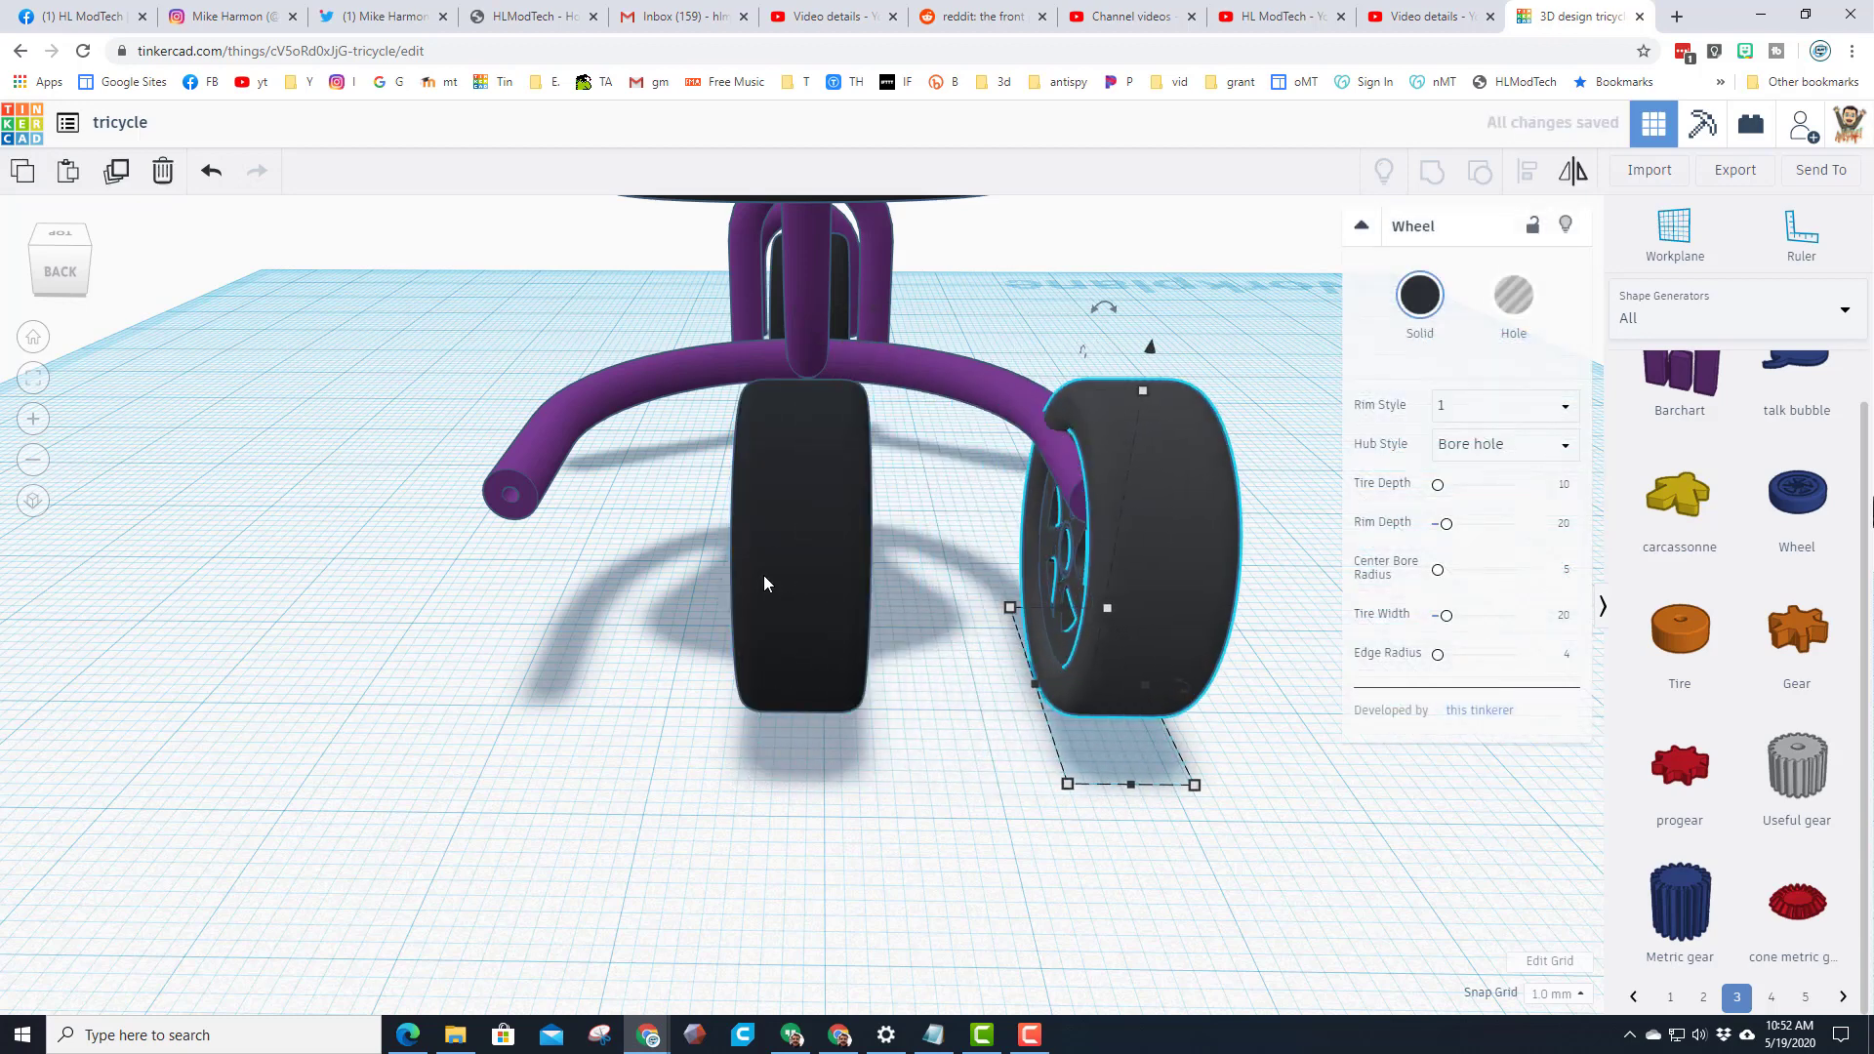
key("Right")
key("Right")
key("Right")
key("Right")
key("Right")
Move the remaining central rear wheel sideways to the outside of the left rear pipe, as seen from behind
left_click(752, 562)
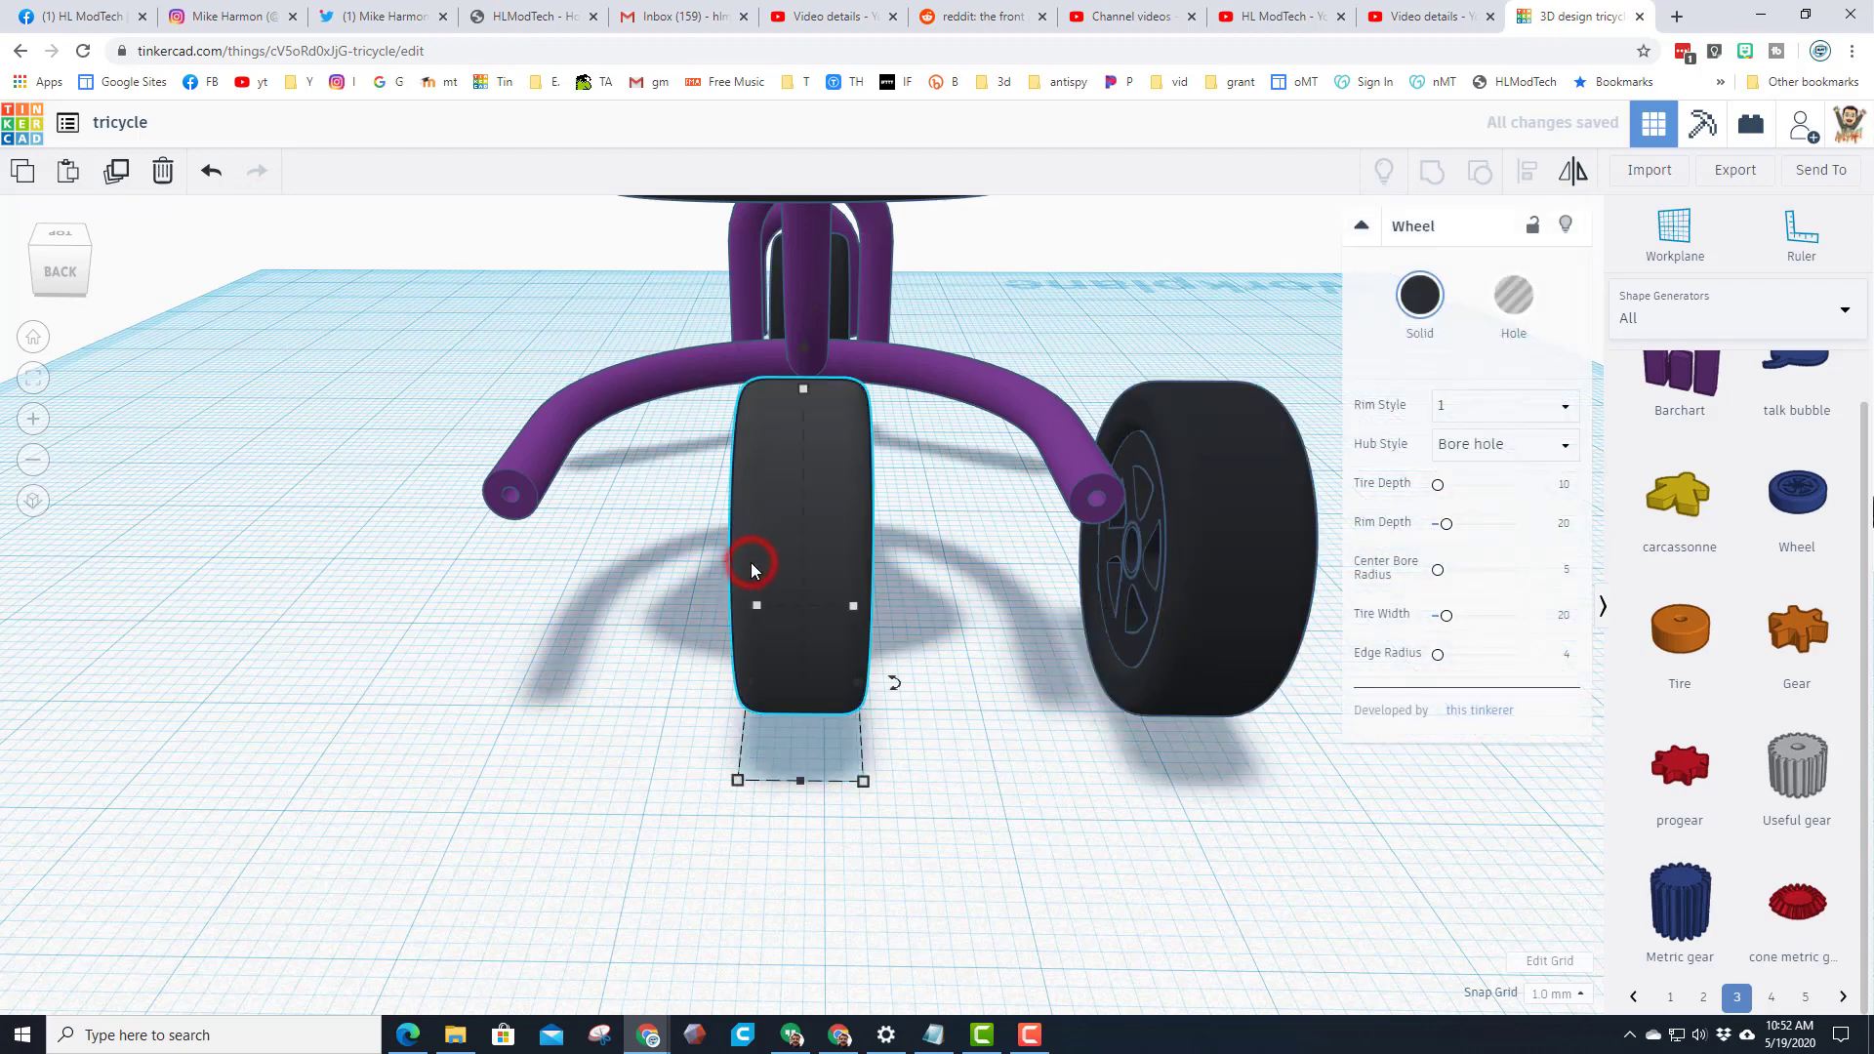
key("Left")
key("Left")
key("Left")
key("Left")
key("Left")
key("Left")
key("Left")
key("Left")
key("Left")
key("Left")
key("Left")
key("Left")
key("Left")
key("Left")
key("Left")
key("Left")
key("Left")
key("Left")
key("Left")
key("Left")
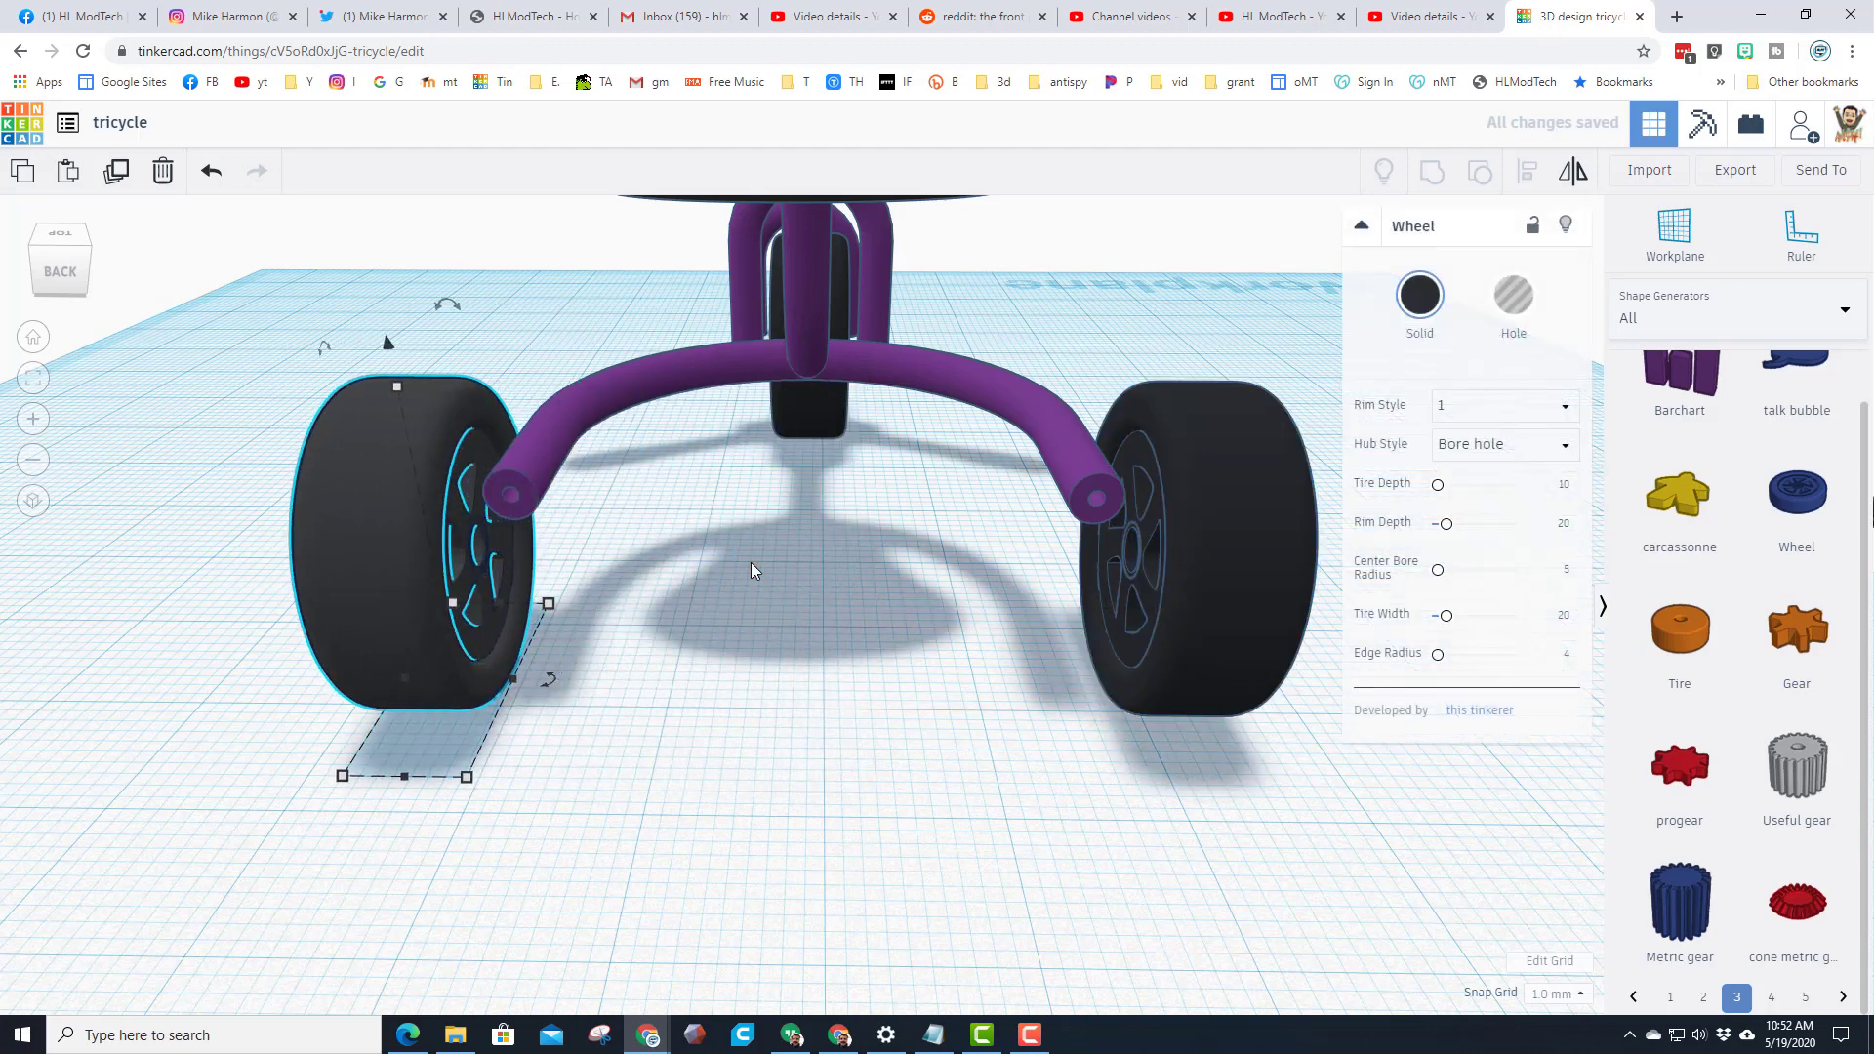
key("Left")
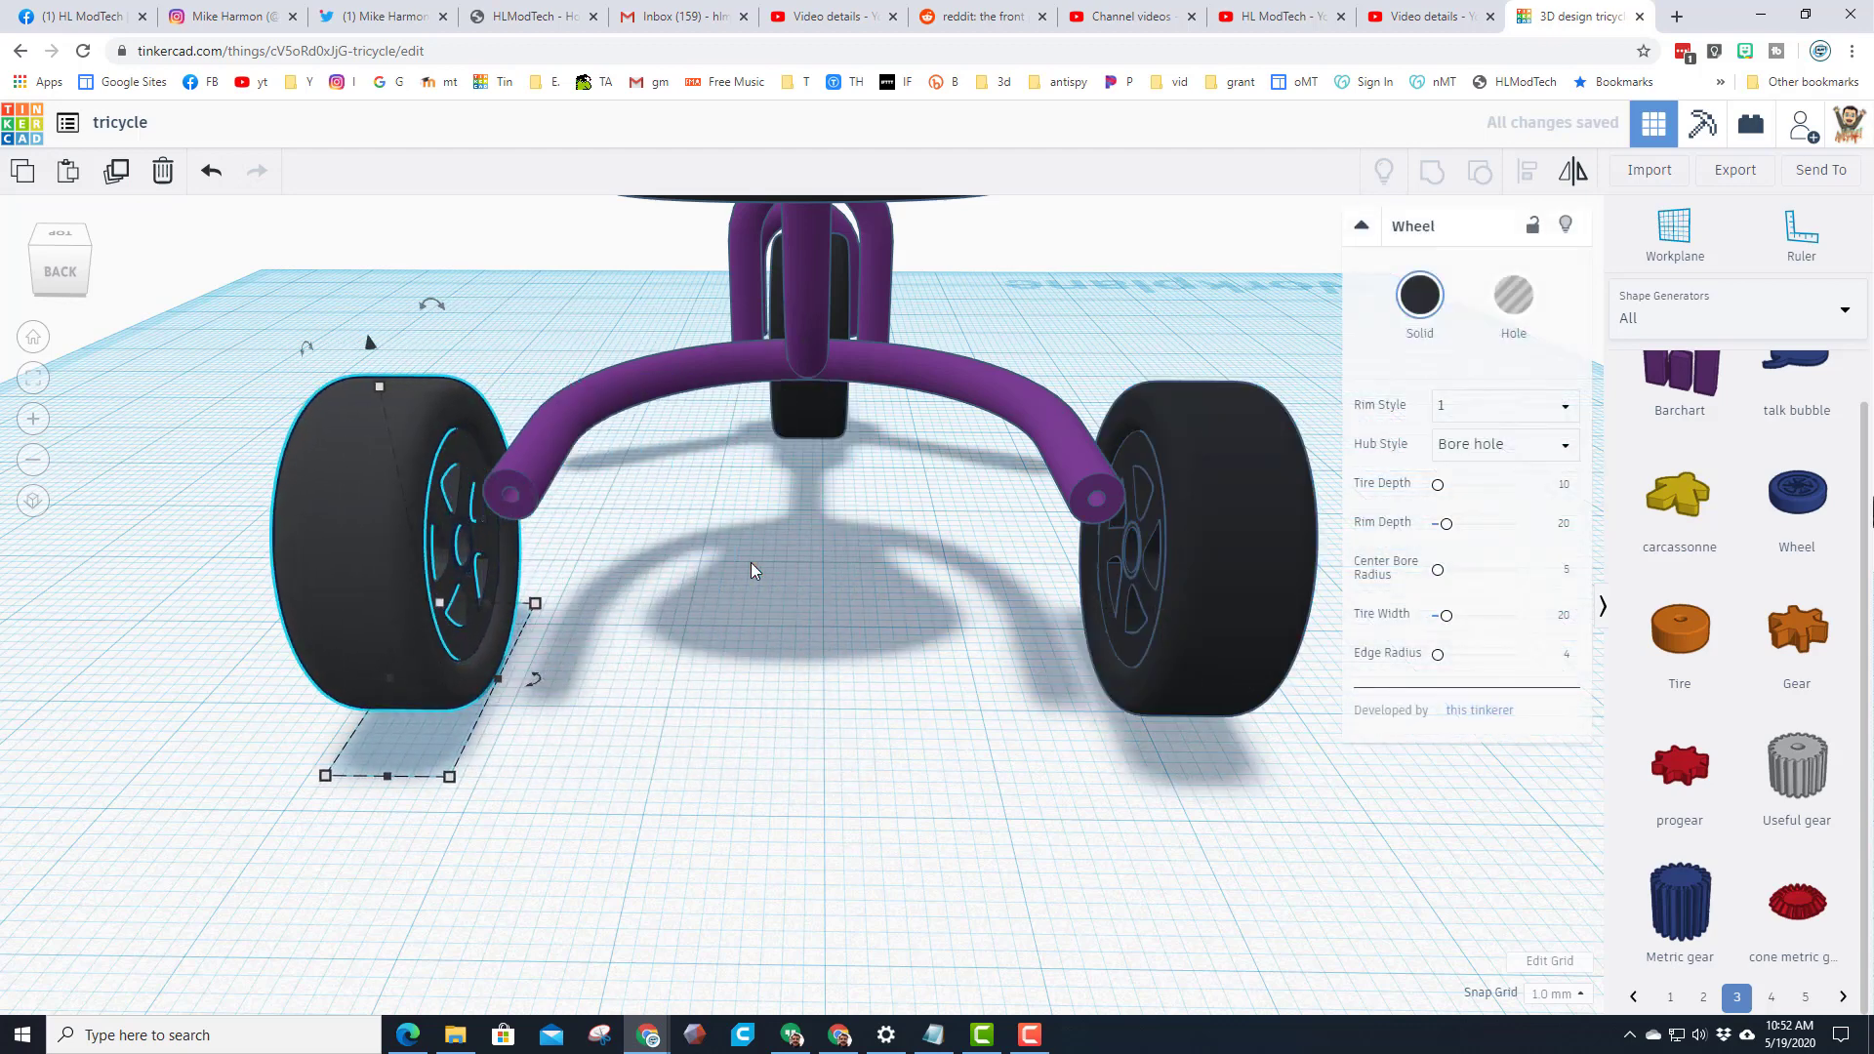
Group the two rear wheels into one shape
left_click(1235, 597, "shift")
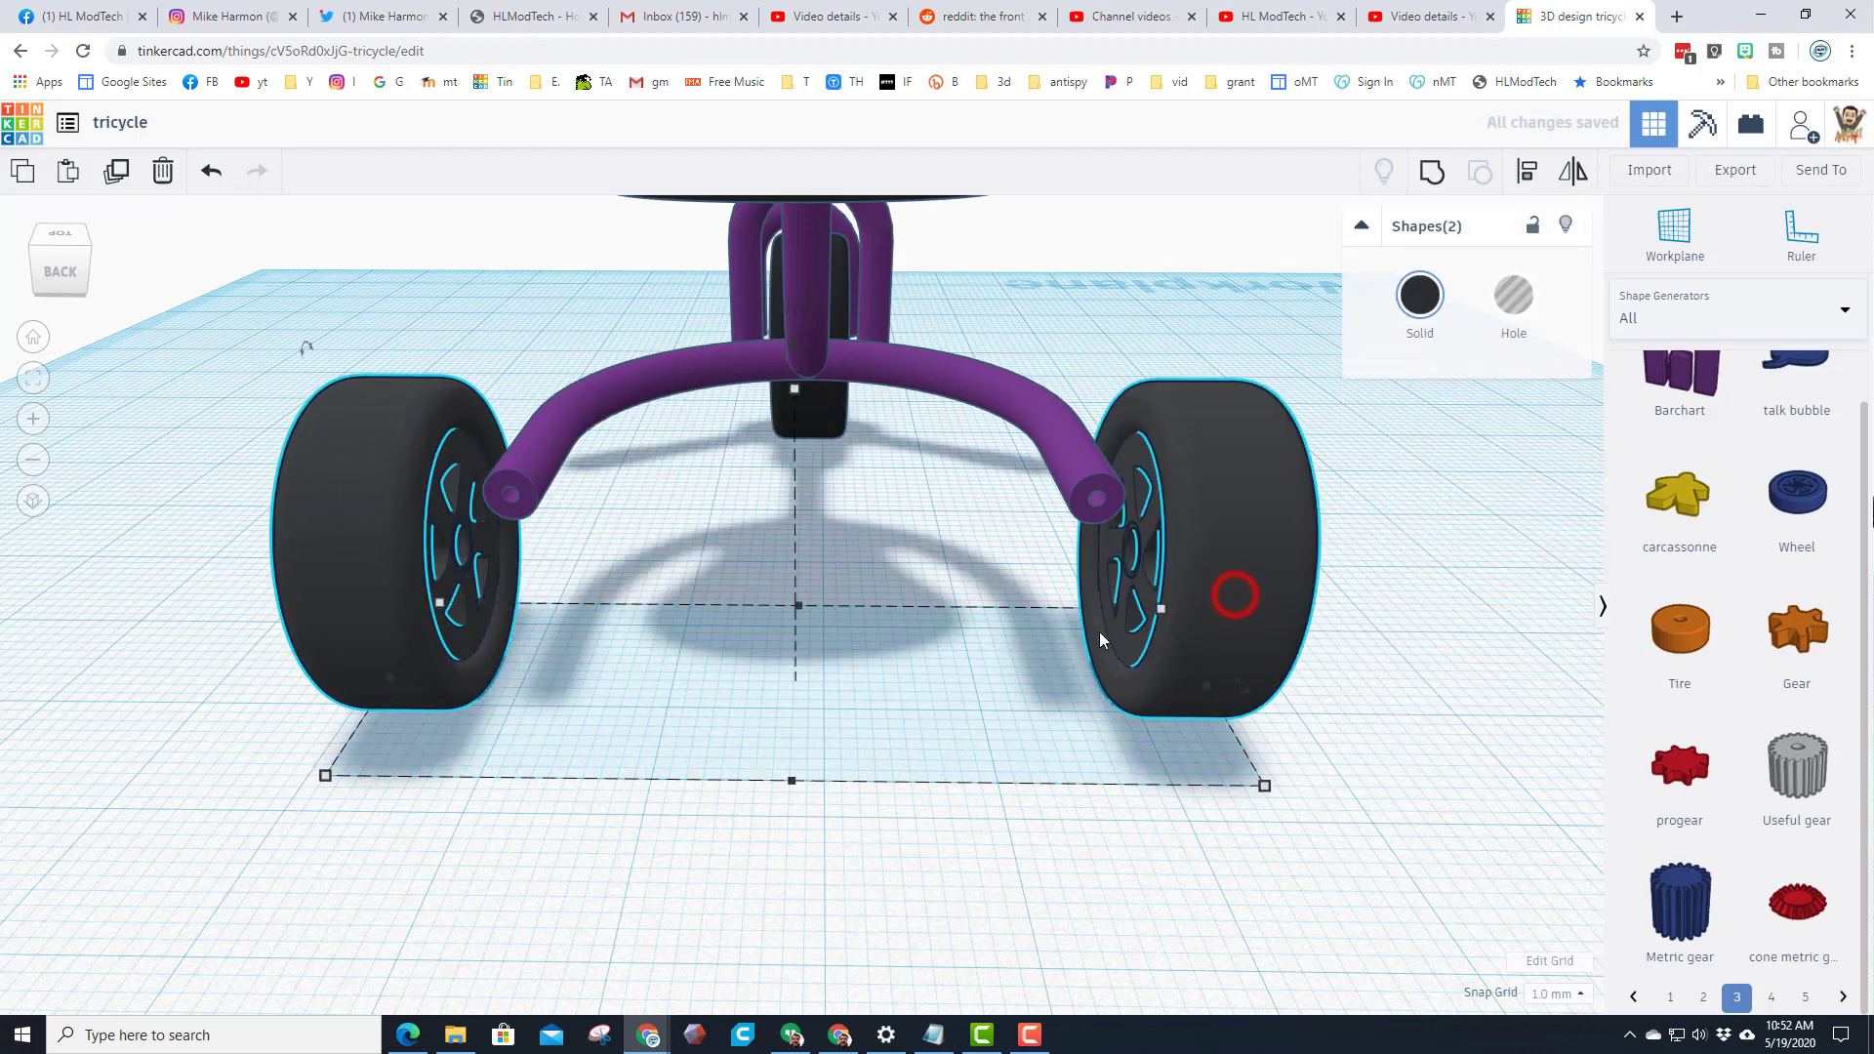
left_click(1432, 175)
scroll(1109, 442, "down", 5)
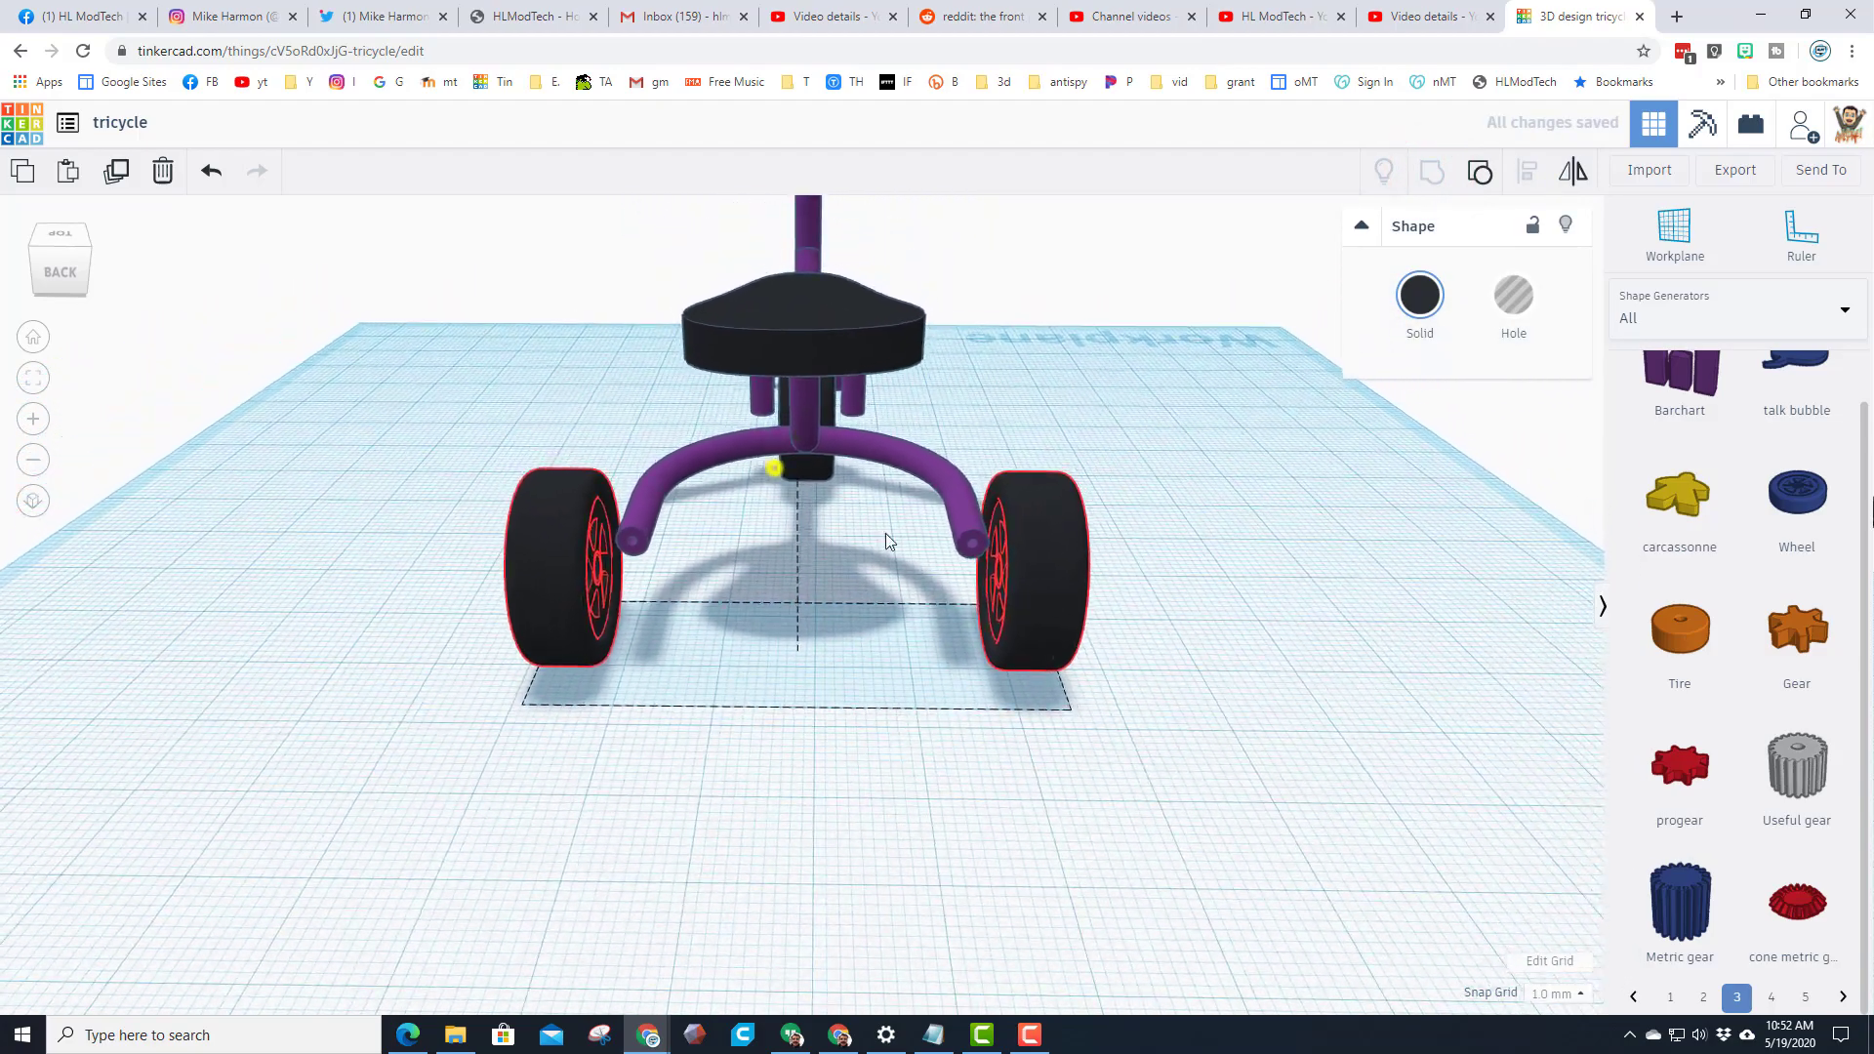
Select the assembled tricycle and centre its parts across the width on the front wheel, leaving out the spare purple arch
right_click_drag(886, 535, 1259, 479)
right_click_drag(602, 691, 1117, 646)
scroll(880, 666, "down", 3)
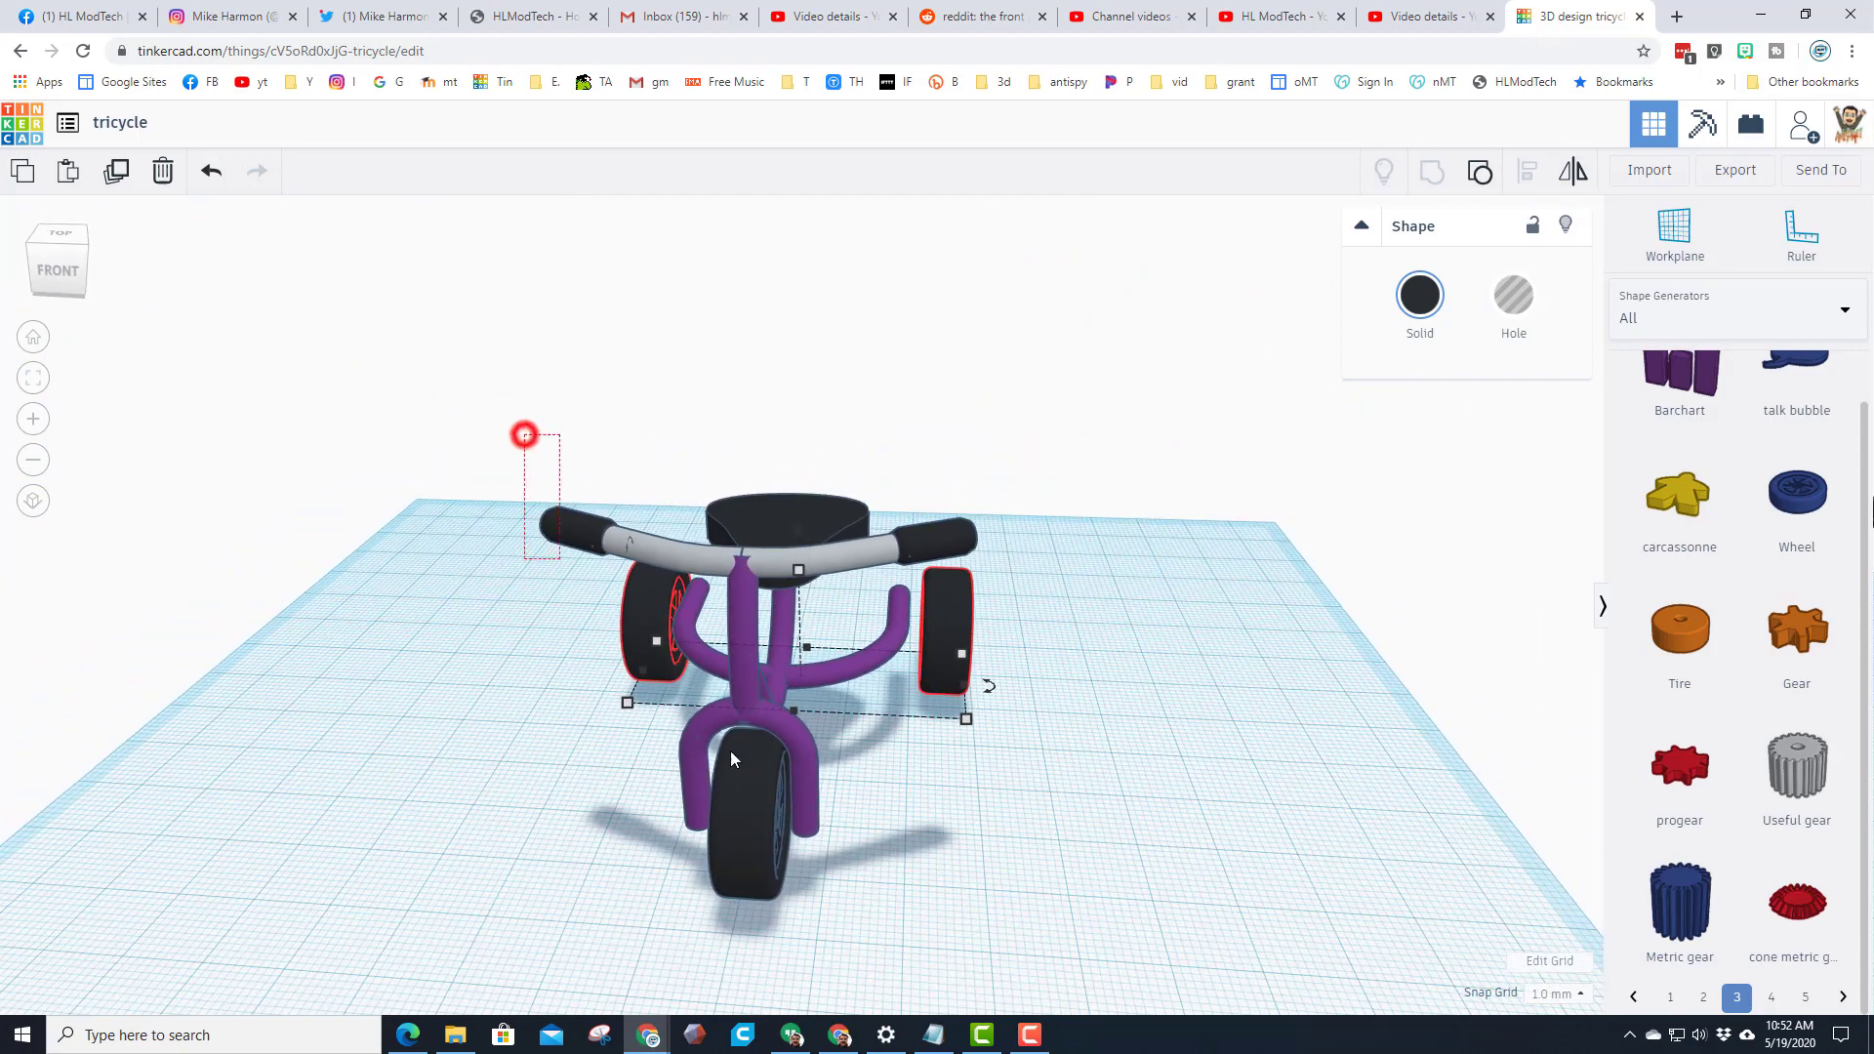
left_click_drag(730, 752, 1009, 834)
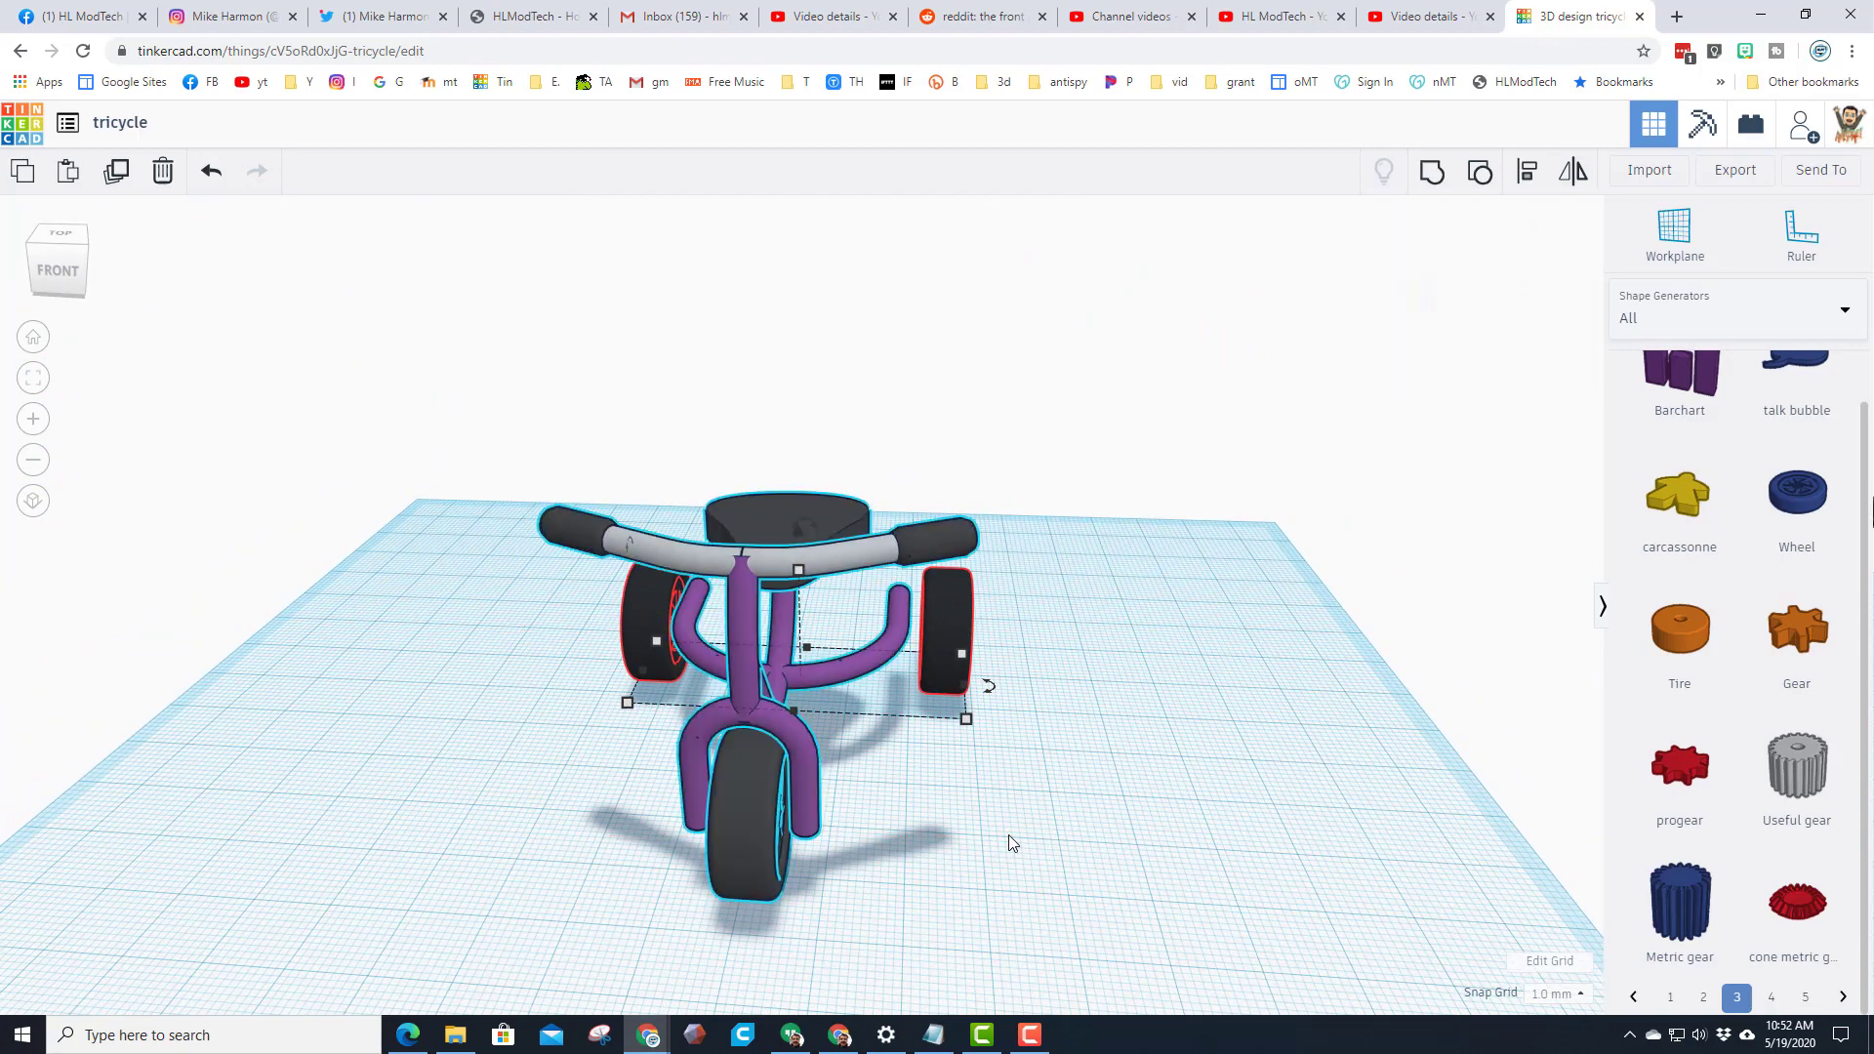
left_click(1533, 171)
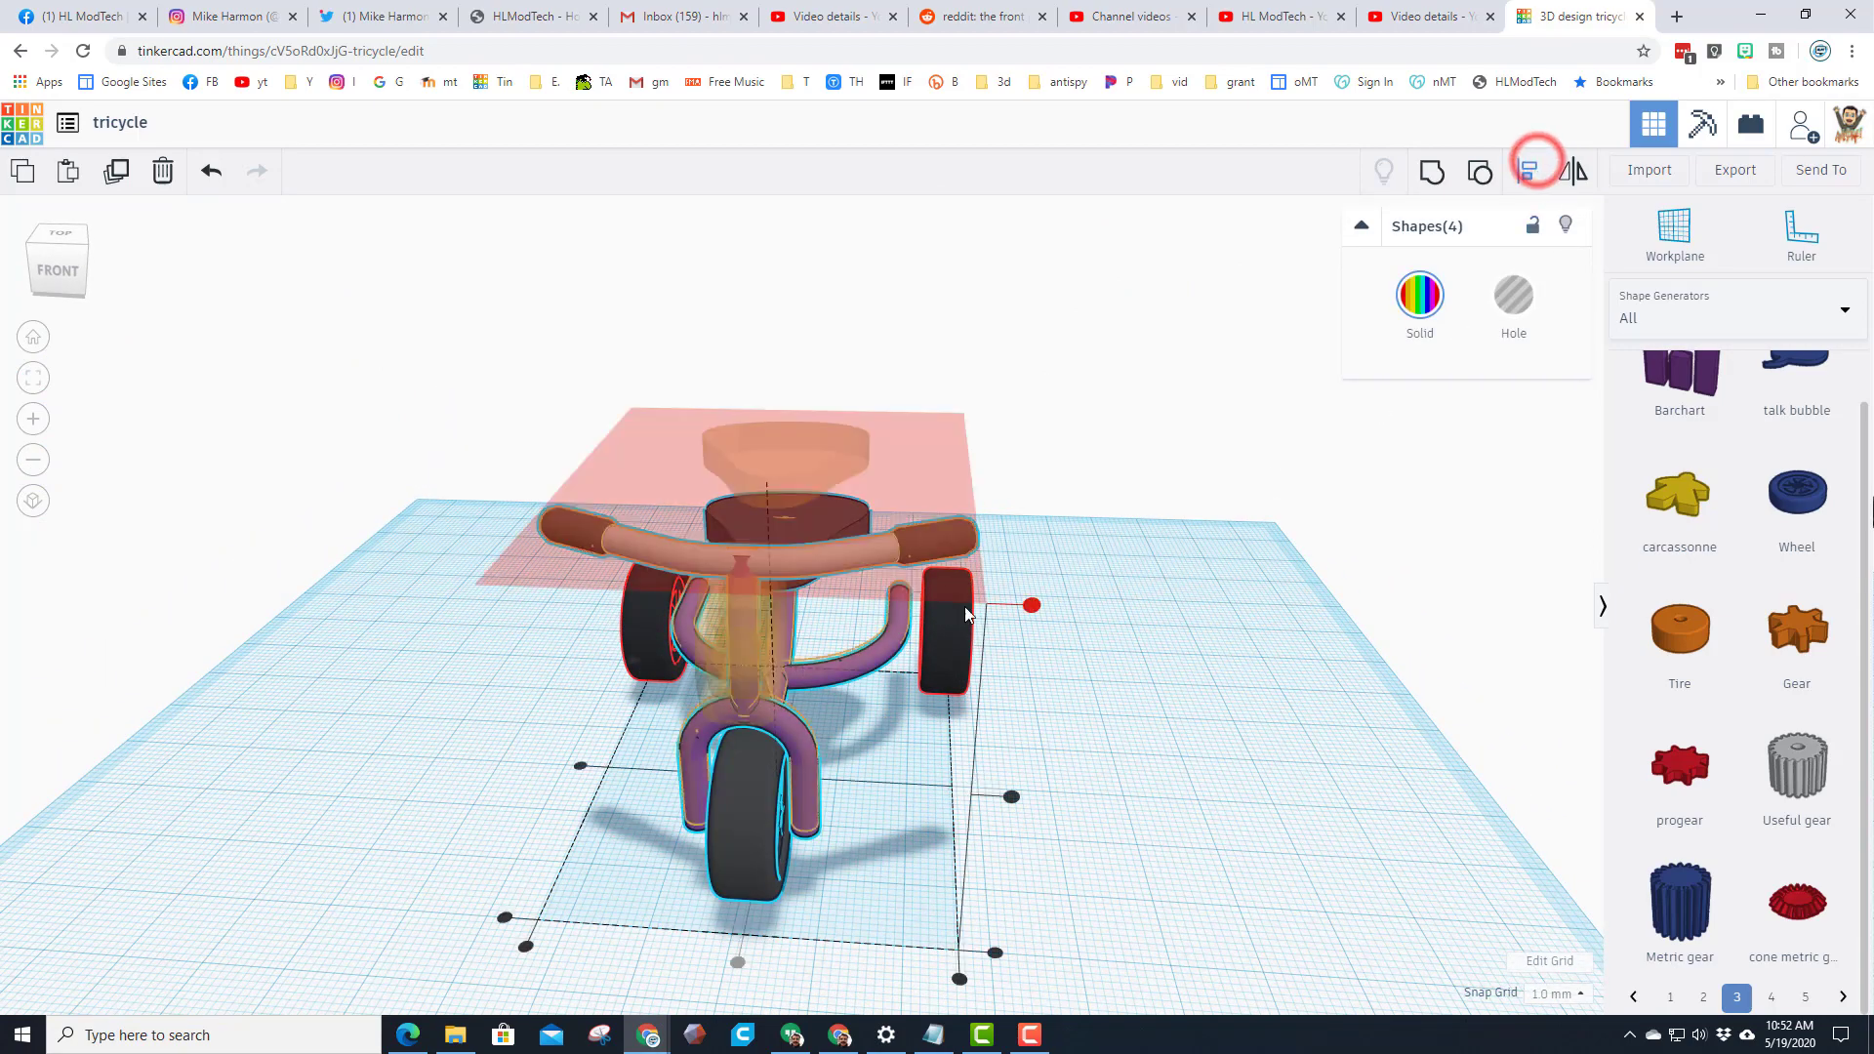
left_click(745, 840)
left_click(740, 959)
left_click(1025, 882)
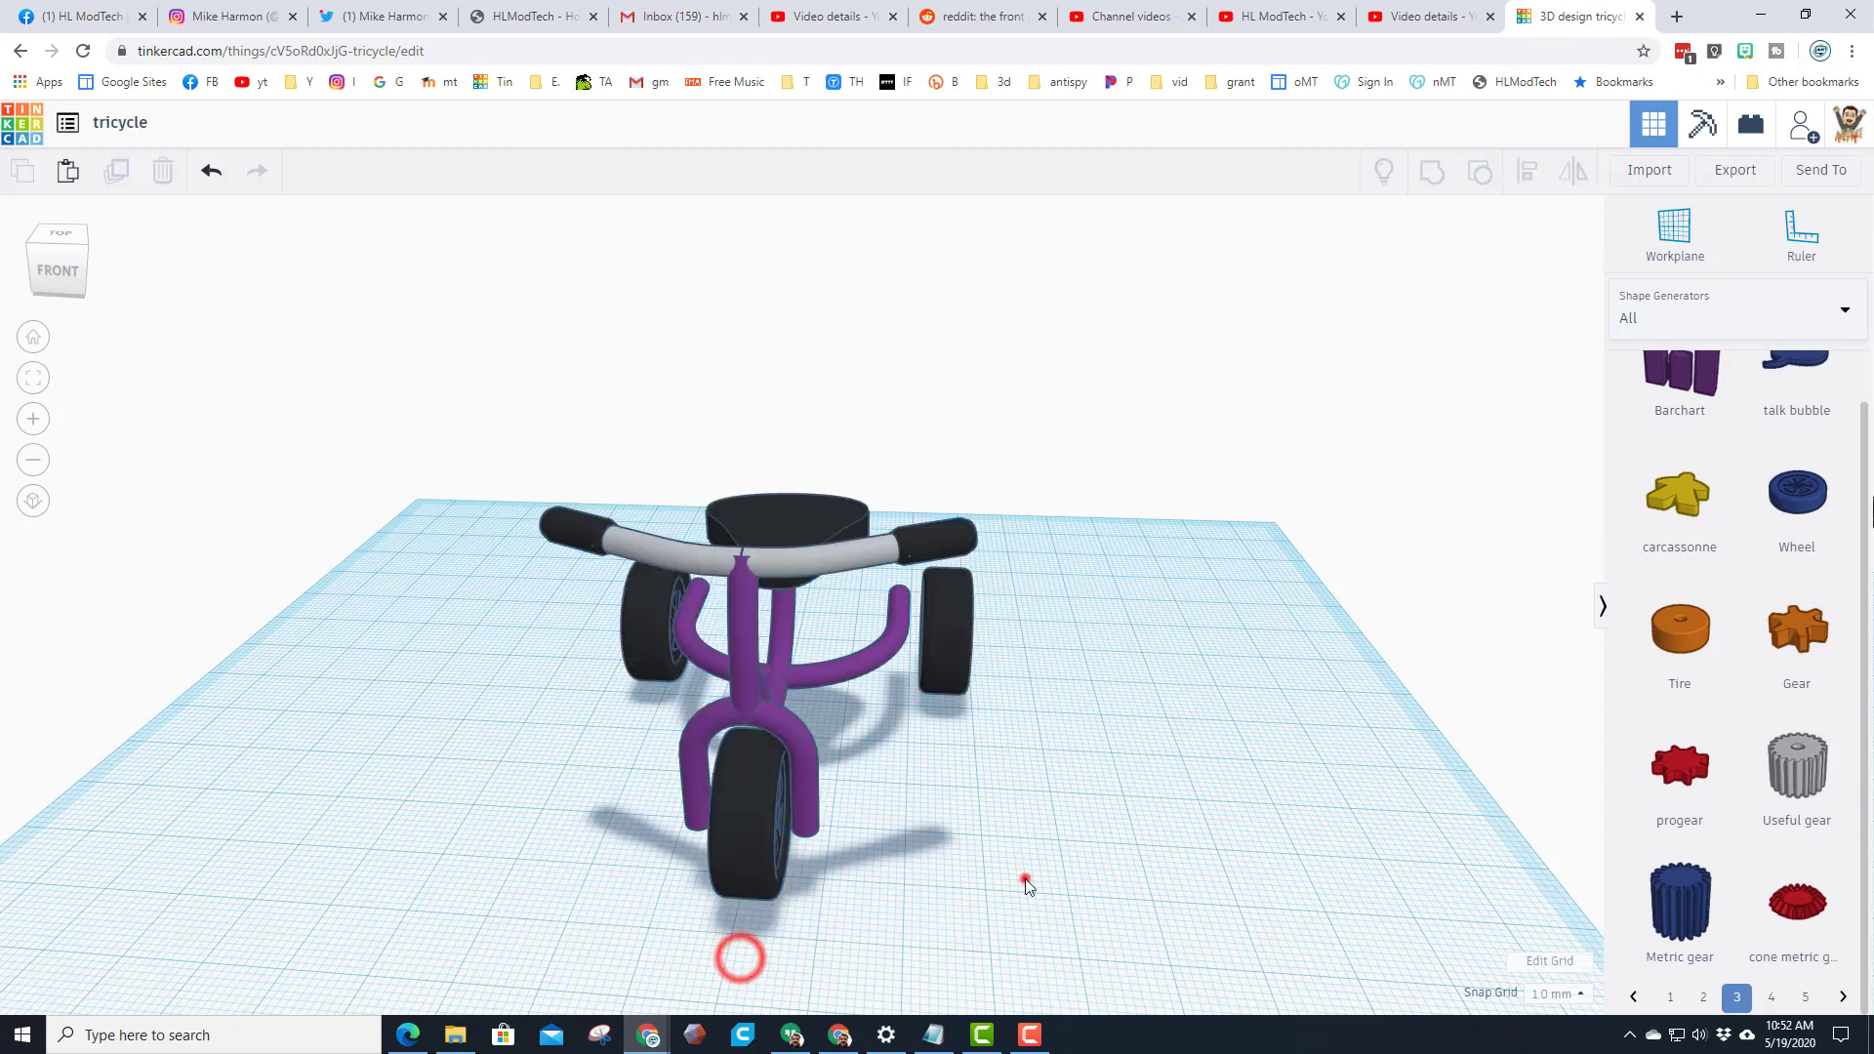
Scale the grouped rear wheels up proportionally from their 20 mm height
right_click_drag(1119, 782, 770, 752)
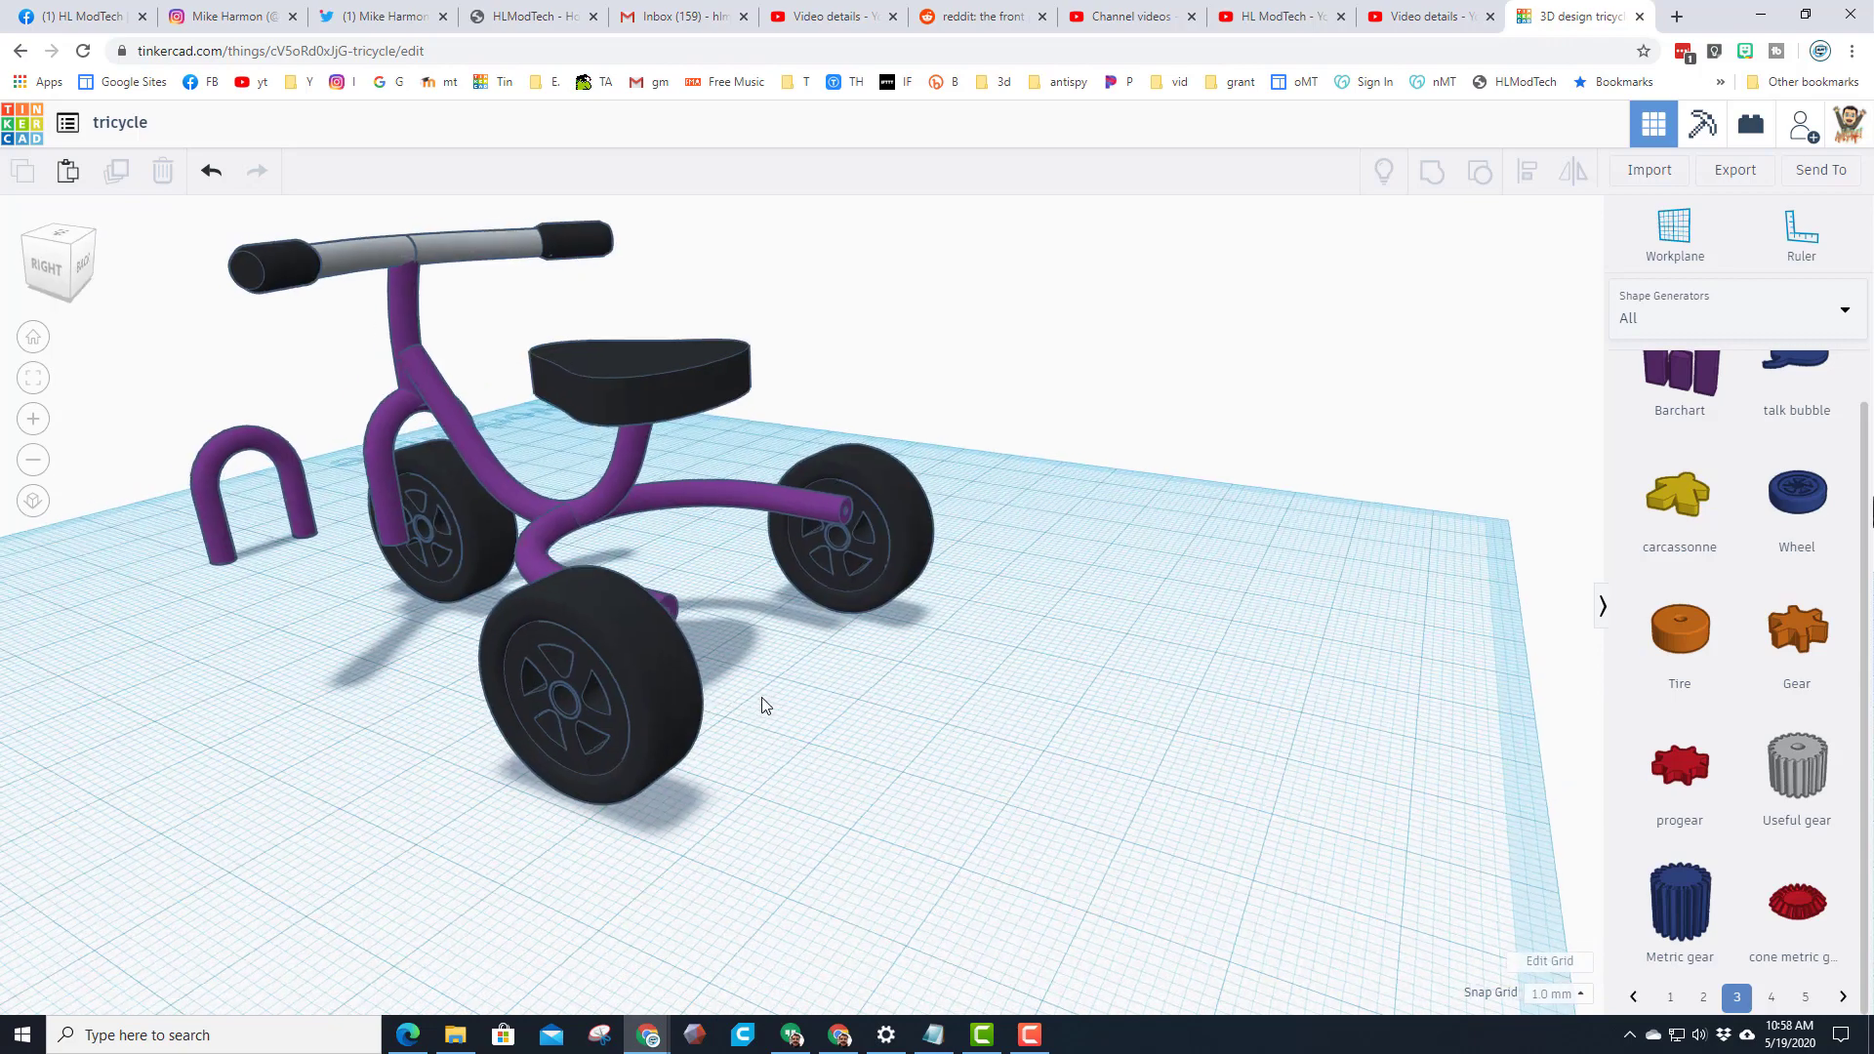
right_click_drag(765, 705, 774, 564)
left_click(824, 544)
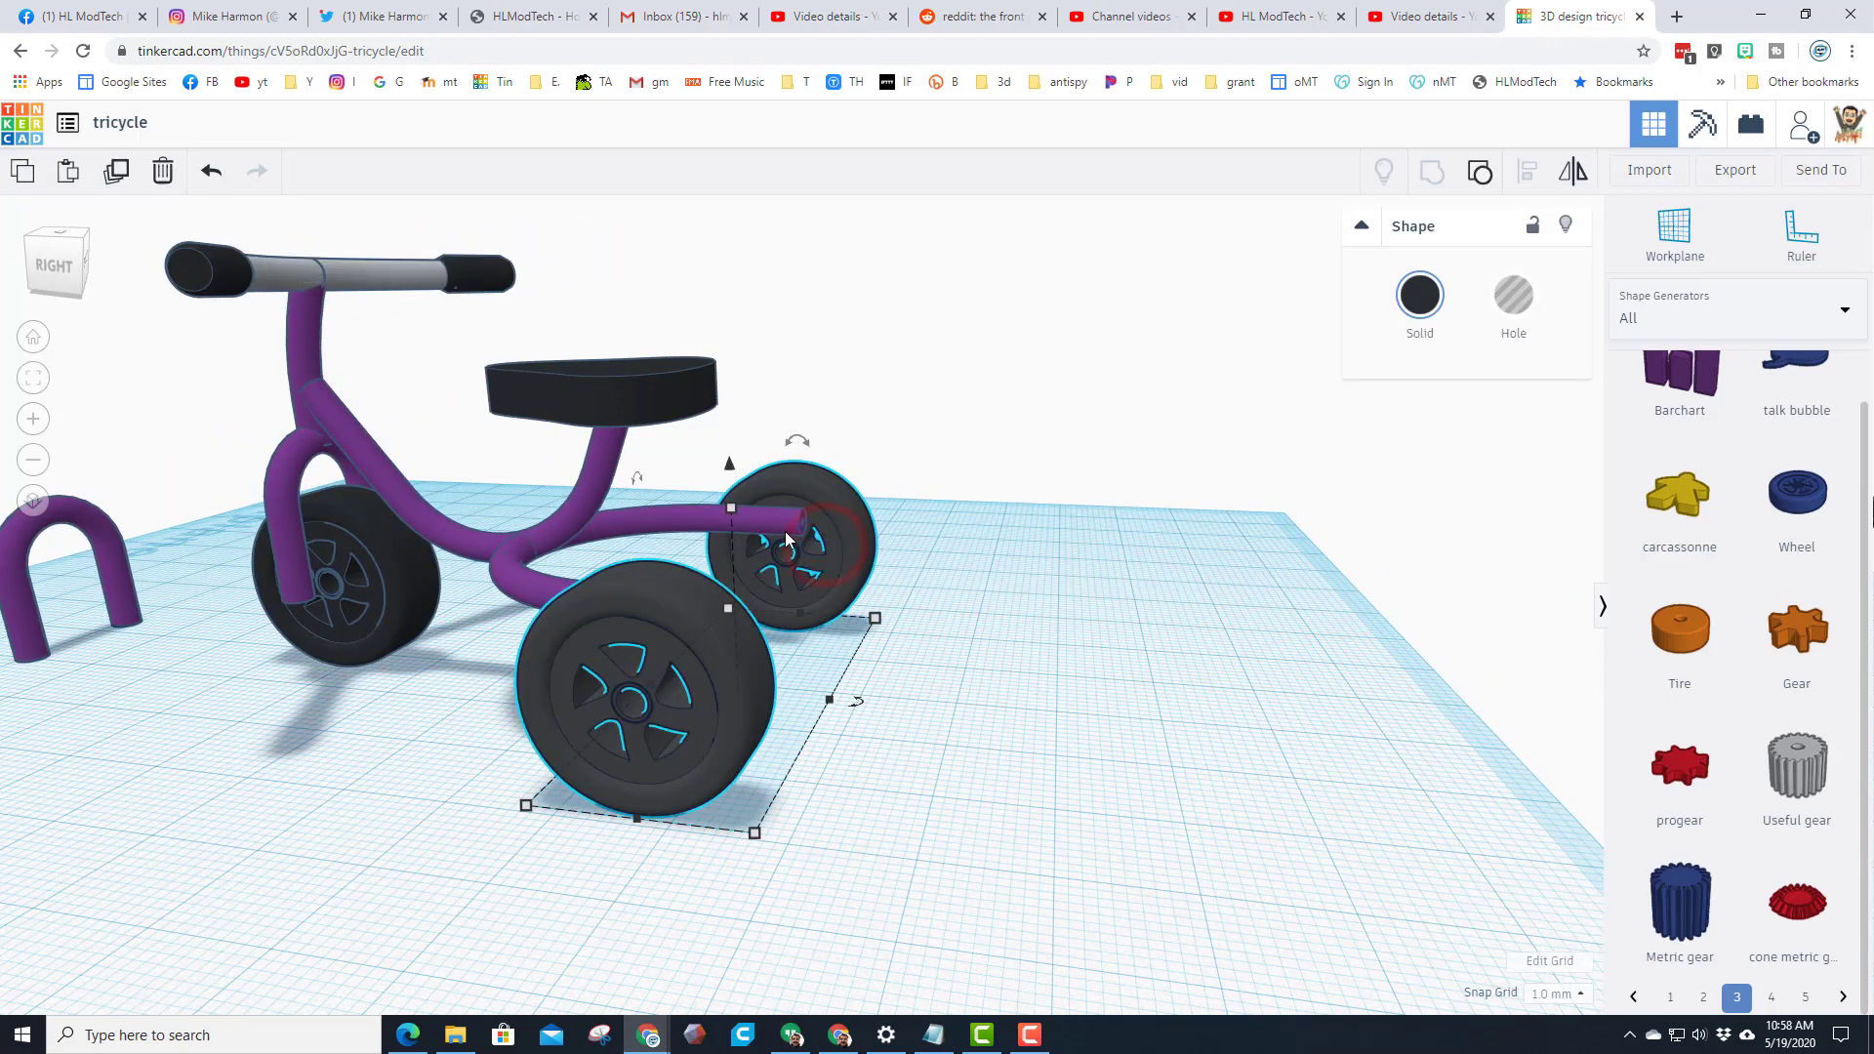
mouse_move(732, 512)
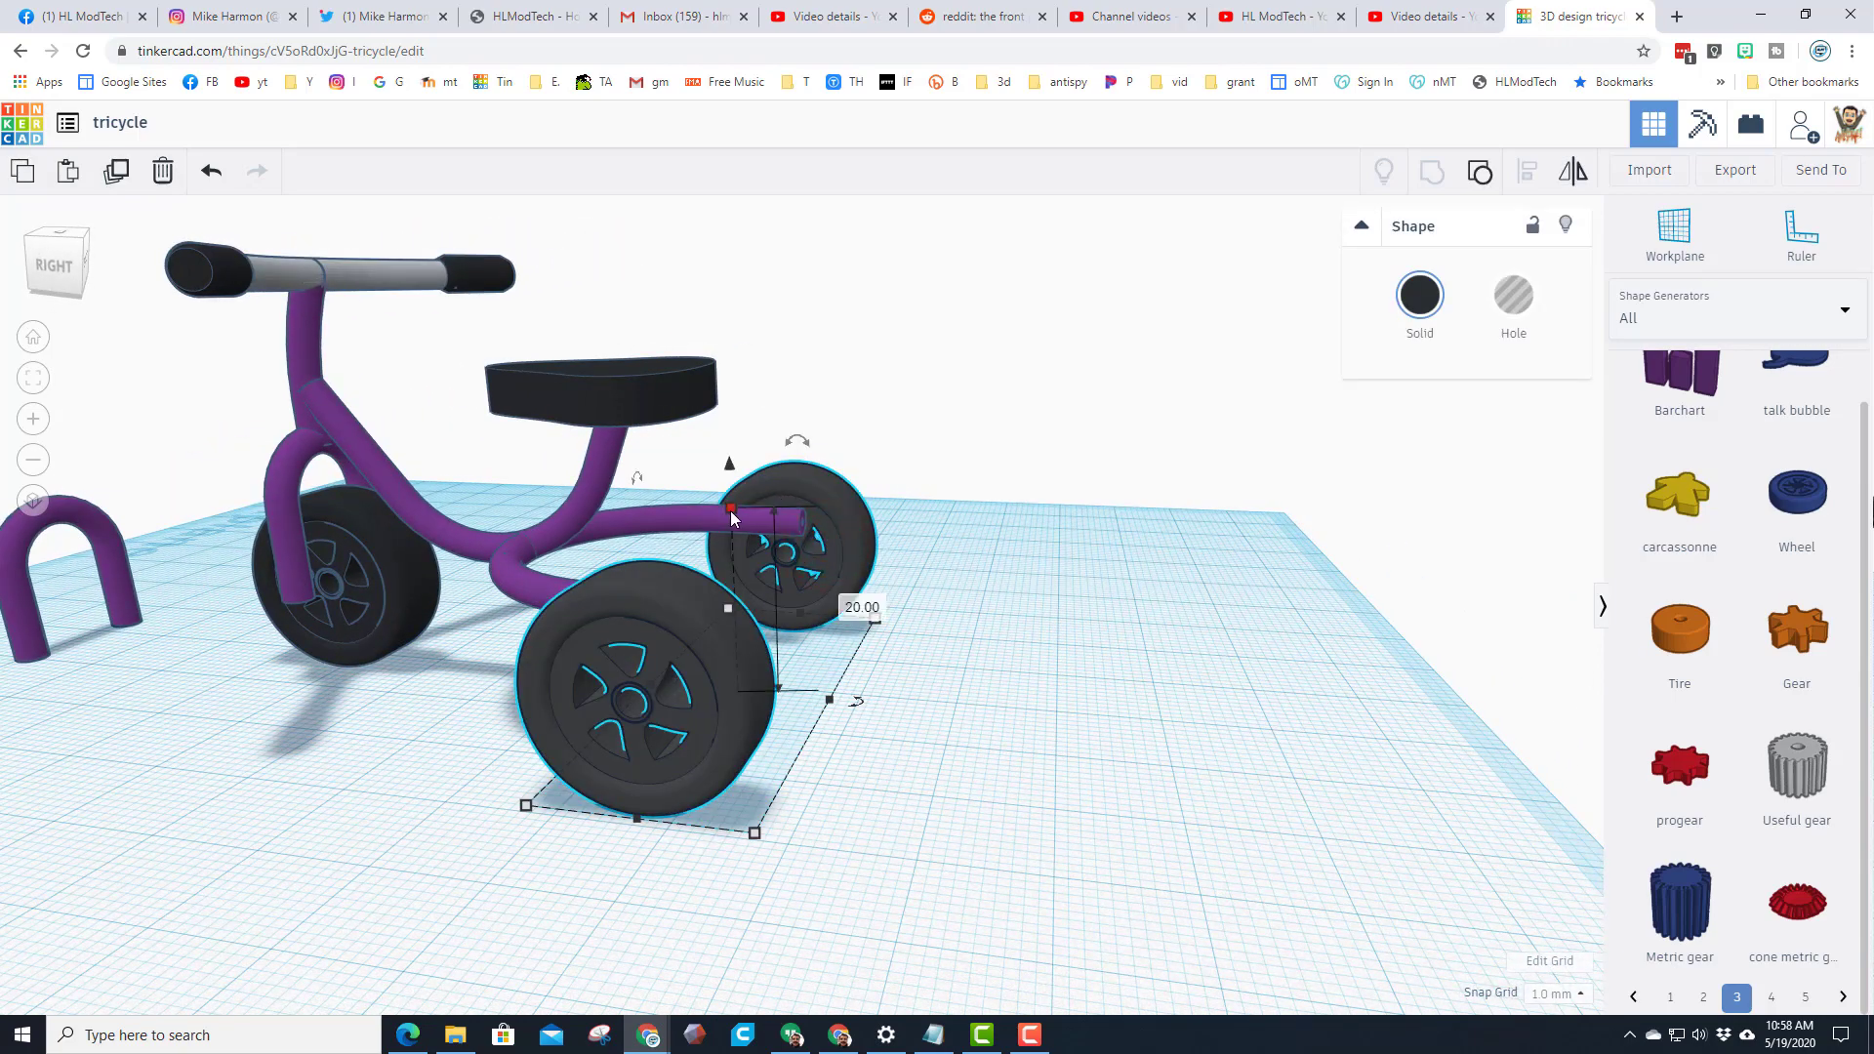
left_click_drag(731, 512, 730, 451, "shift")
right_click_drag(677, 586, 1222, 583)
left_click(1126, 758)
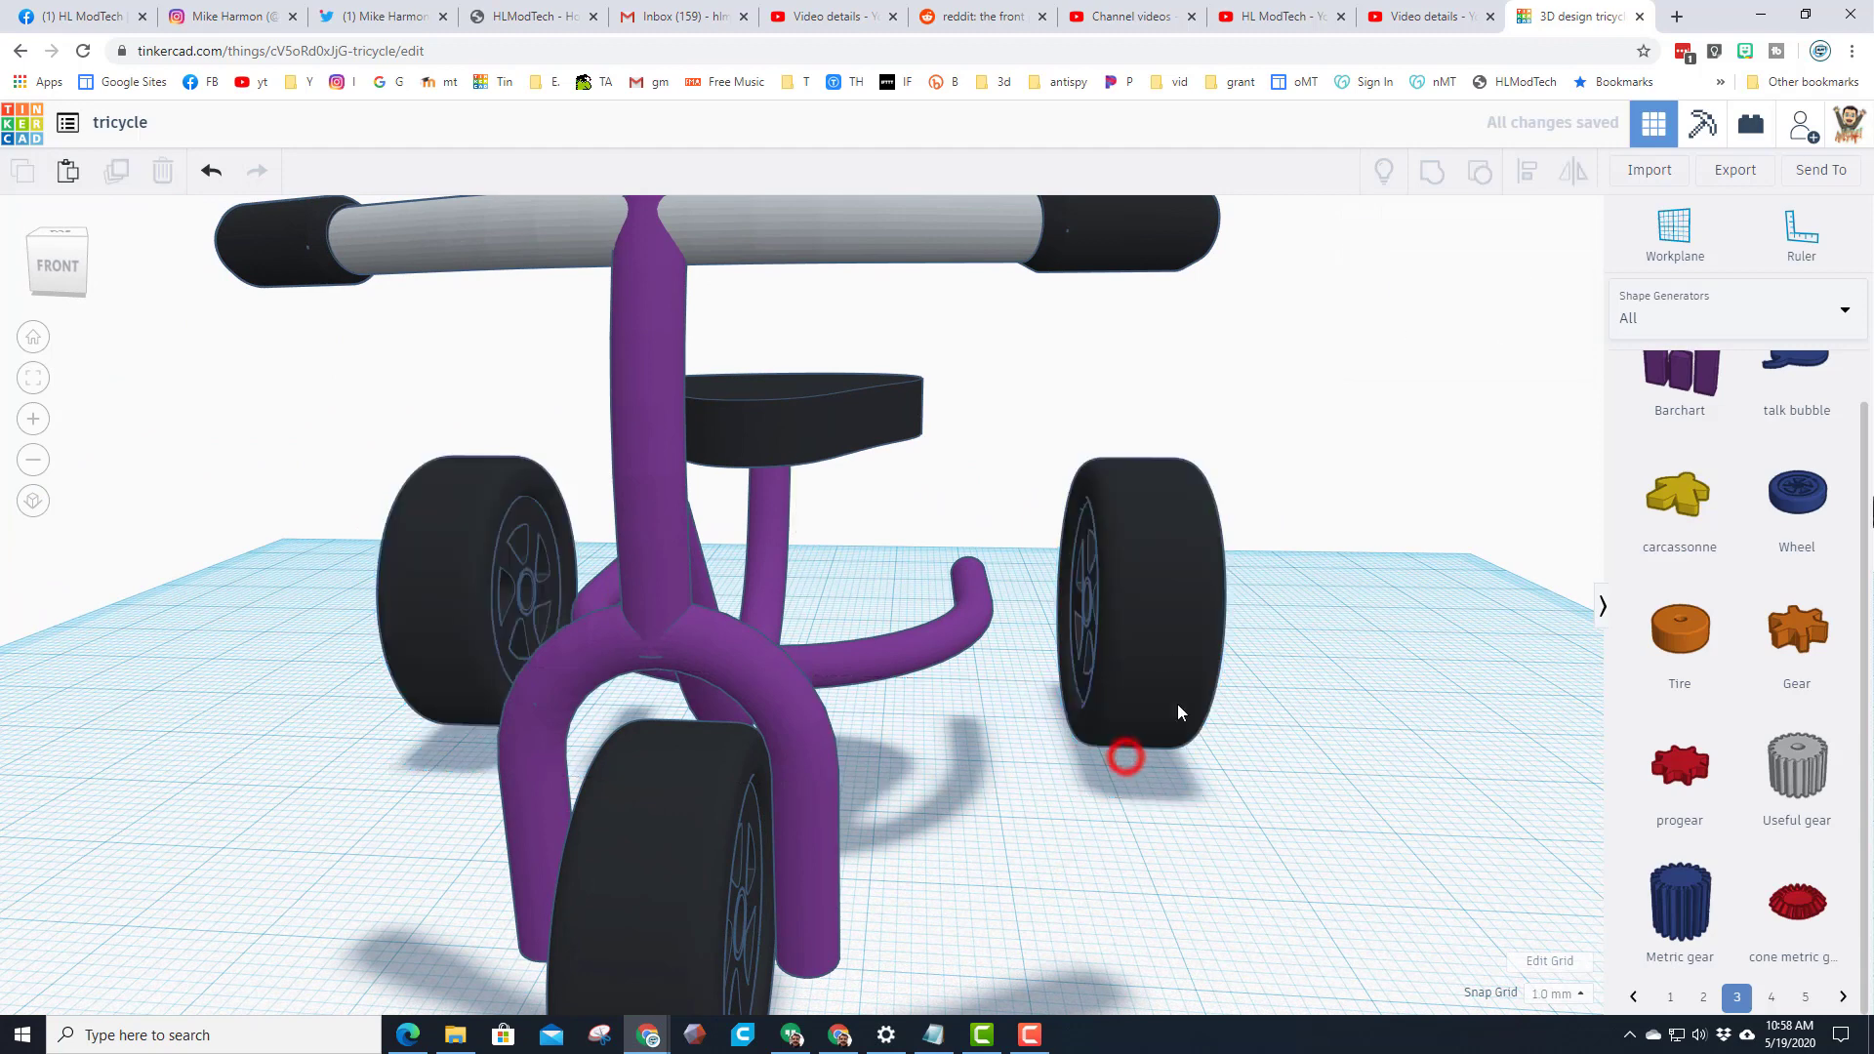
Inside the rear wheel group, move the wheel on the right, as seen from the front, inward toward its frame pipe
left_click(1150, 637)
double_click(1144, 599)
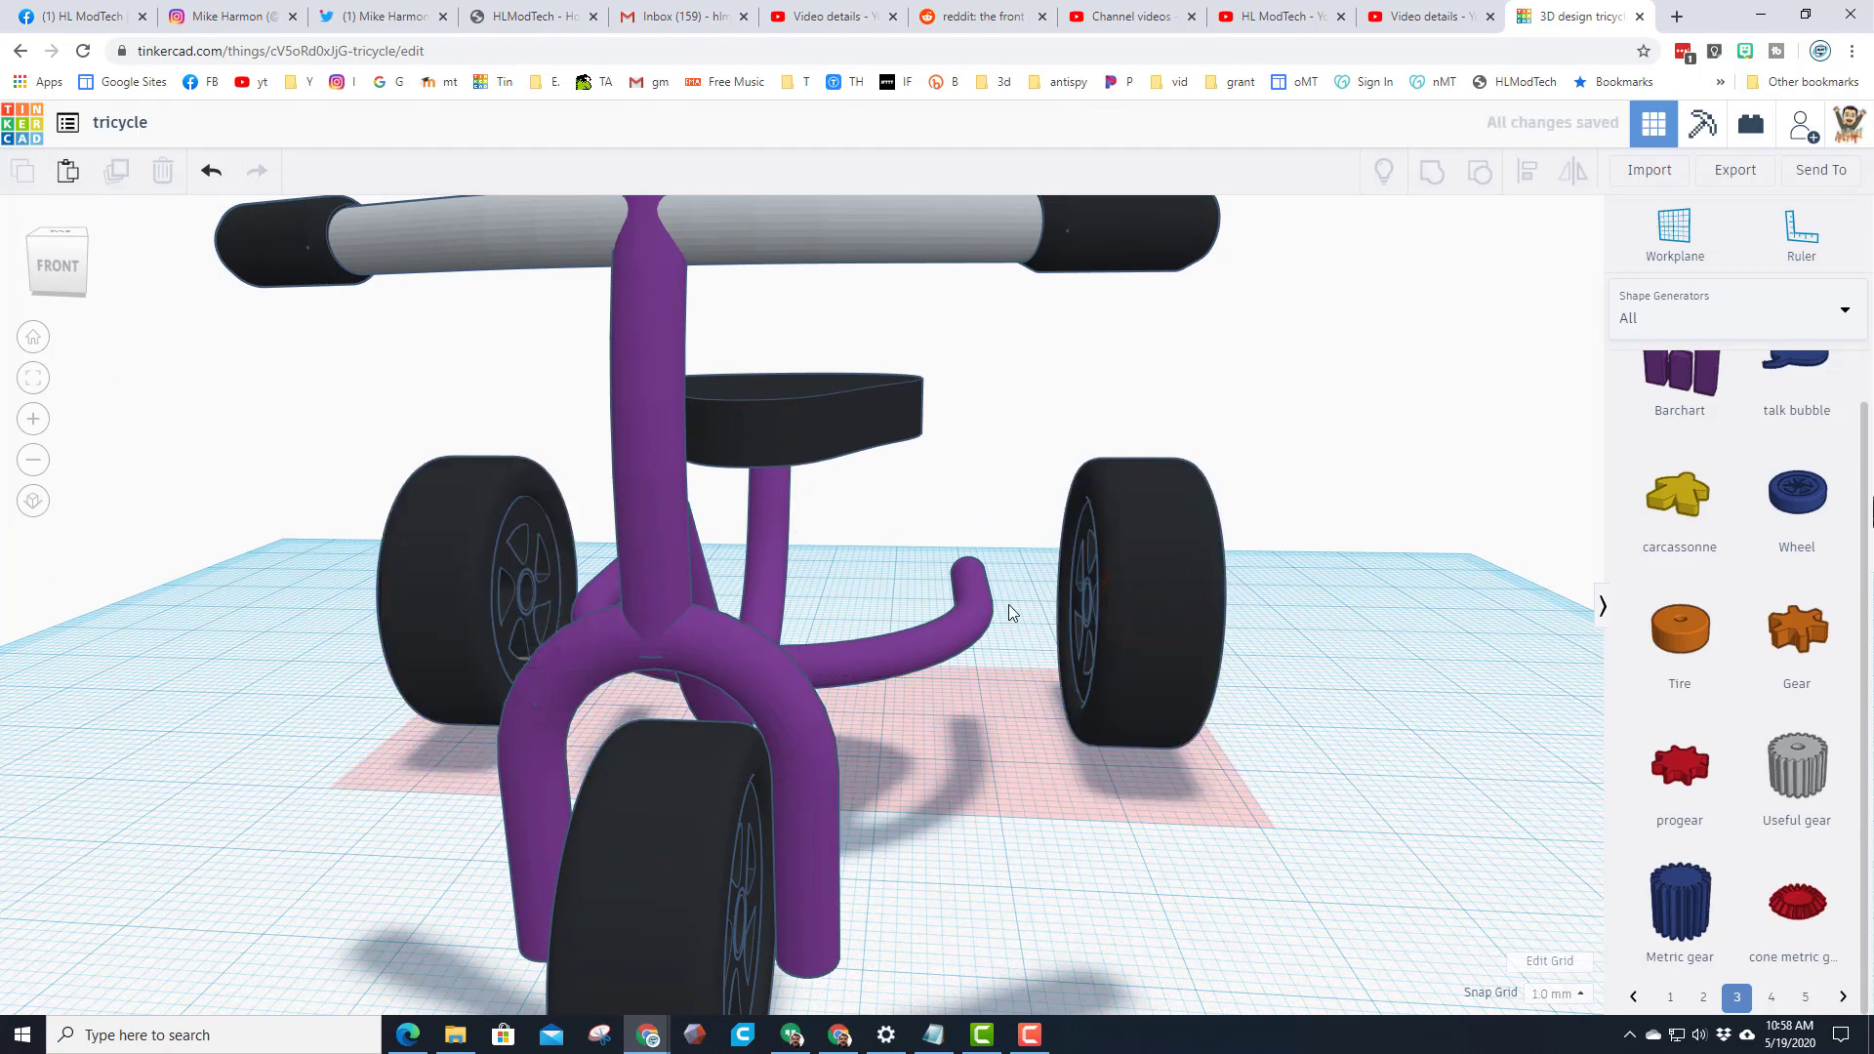
left_click(1177, 598)
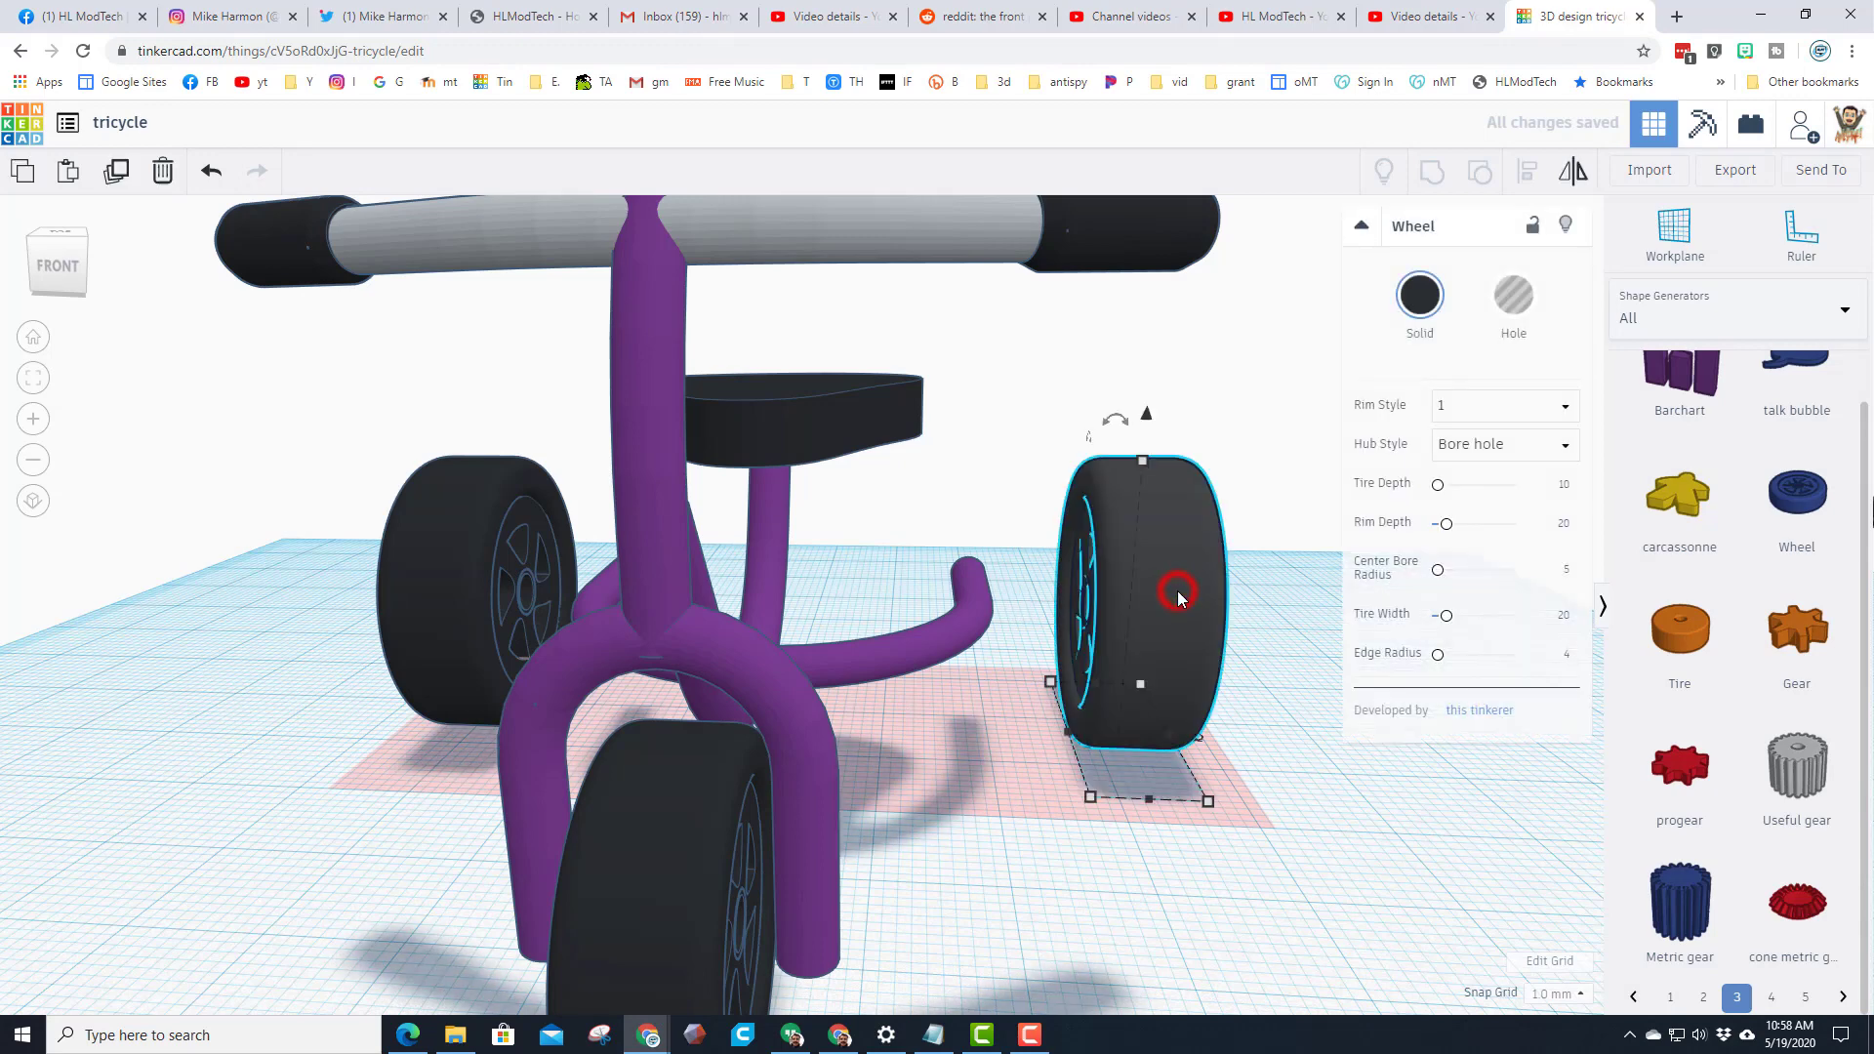
key("Left")
key("Left")
key("Left")
key("Left")
key("Left")
key("Left")
key("Left")
key("Left")
key("Left")
key("Left")
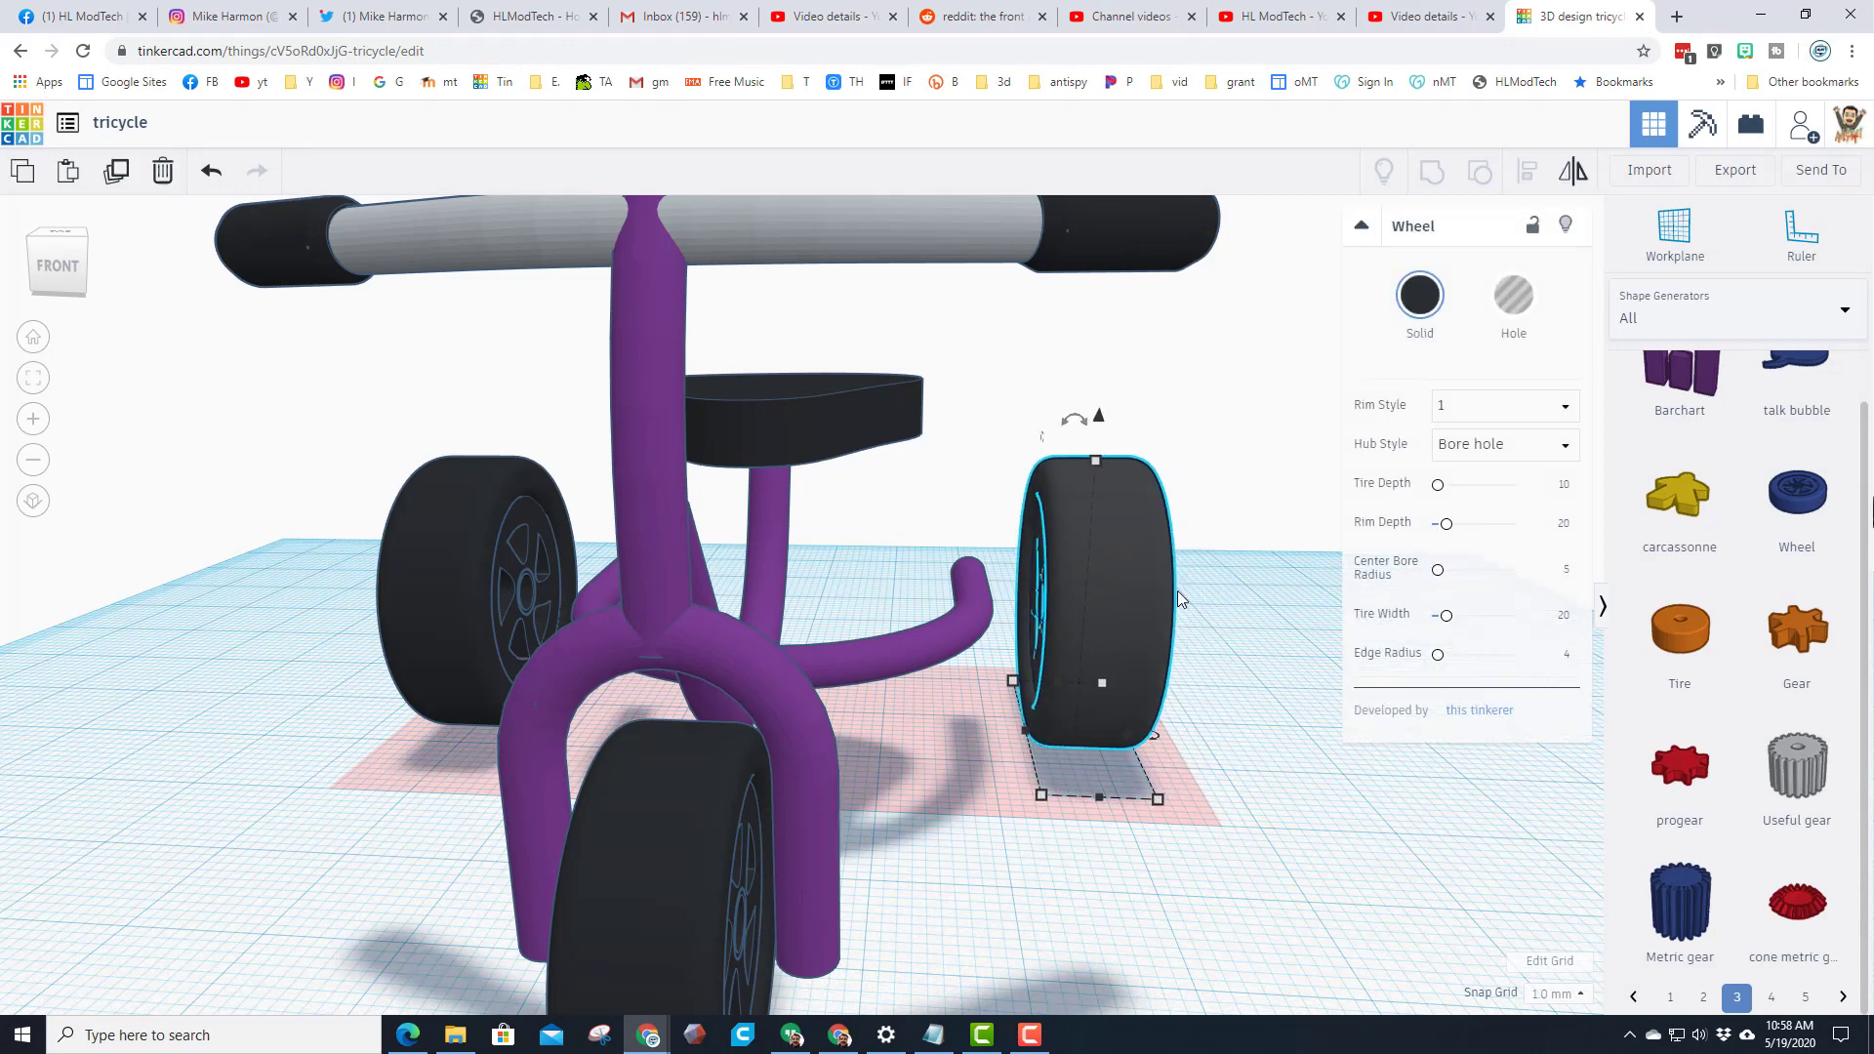
Move the opposite rear wheel inward toward its own frame pipe and leave the wheel group
right_click_drag(200, 683, 437, 671)
key("Right")
key("Right")
key("Right")
key("Right")
key("Right")
key("Right")
key("Right")
key("Right")
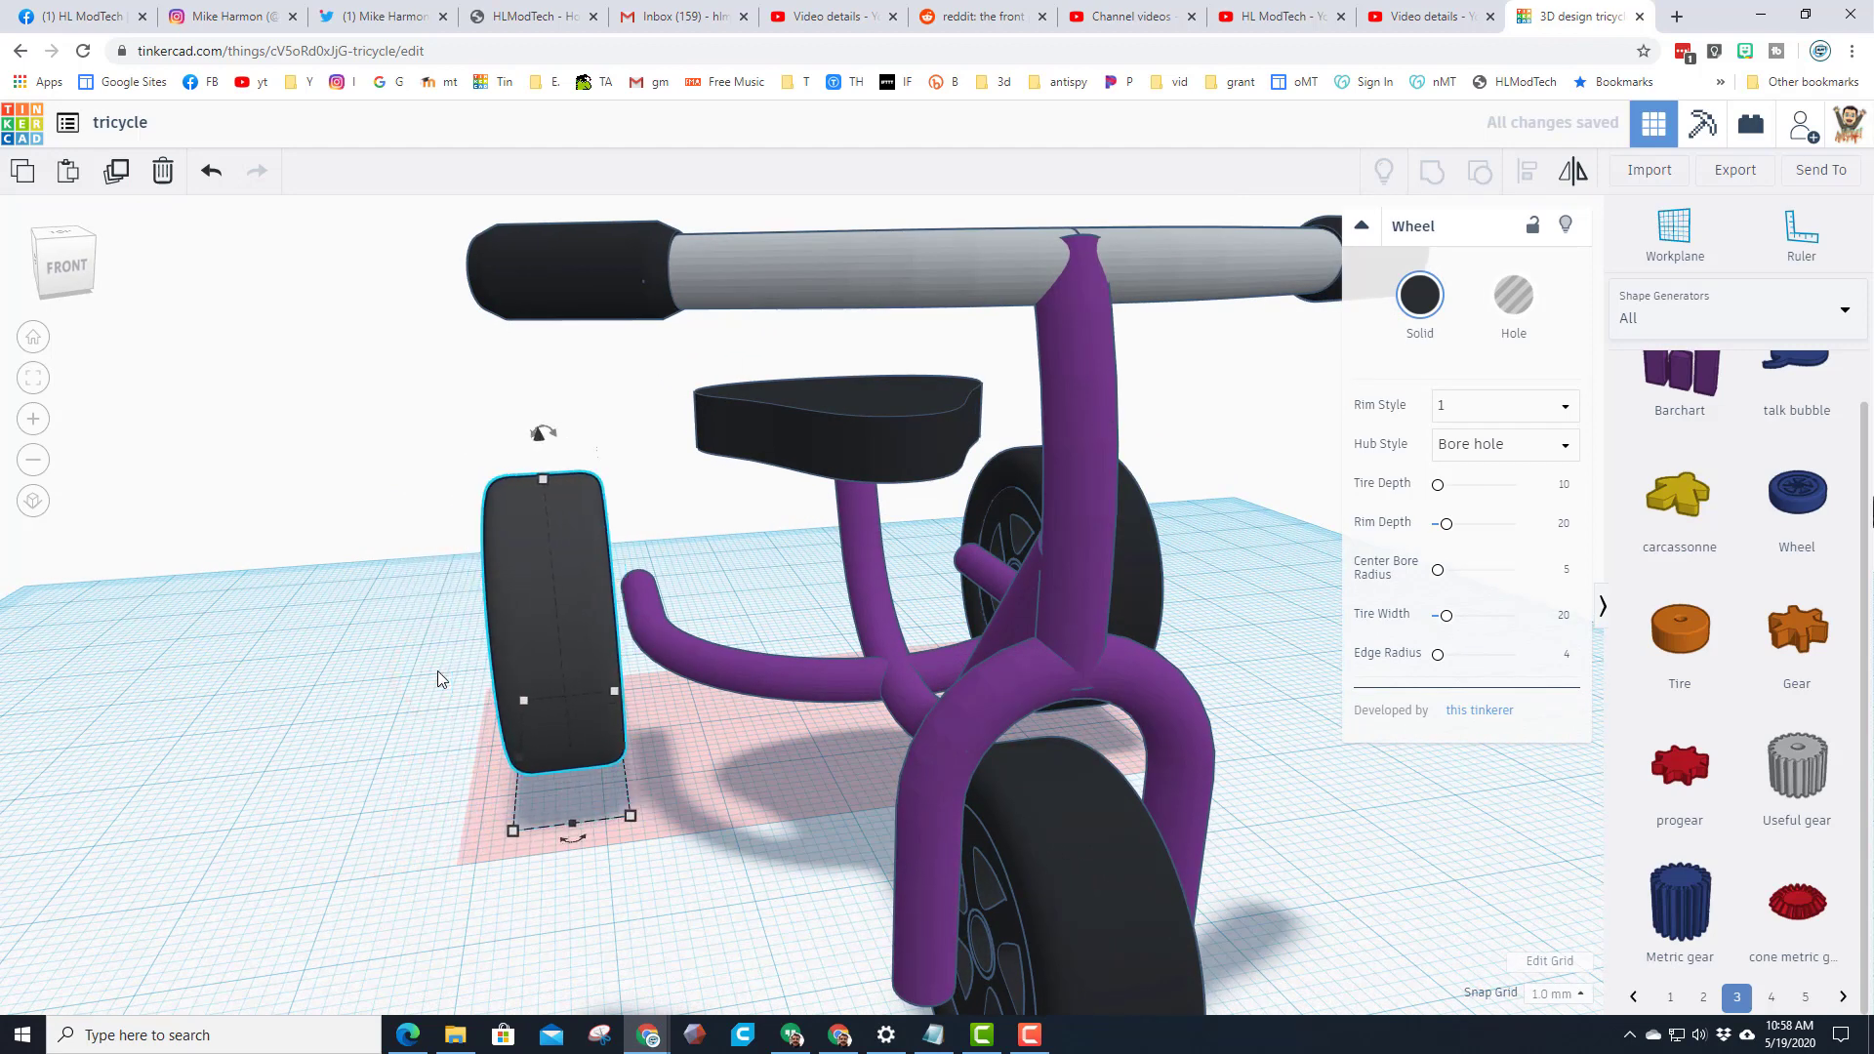
left_click(255, 807)
Set a workplane on the outer face of a rear wheel and place a solid cylinder from Basic Shapes on it
right_click_drag(482, 824, 306, 753)
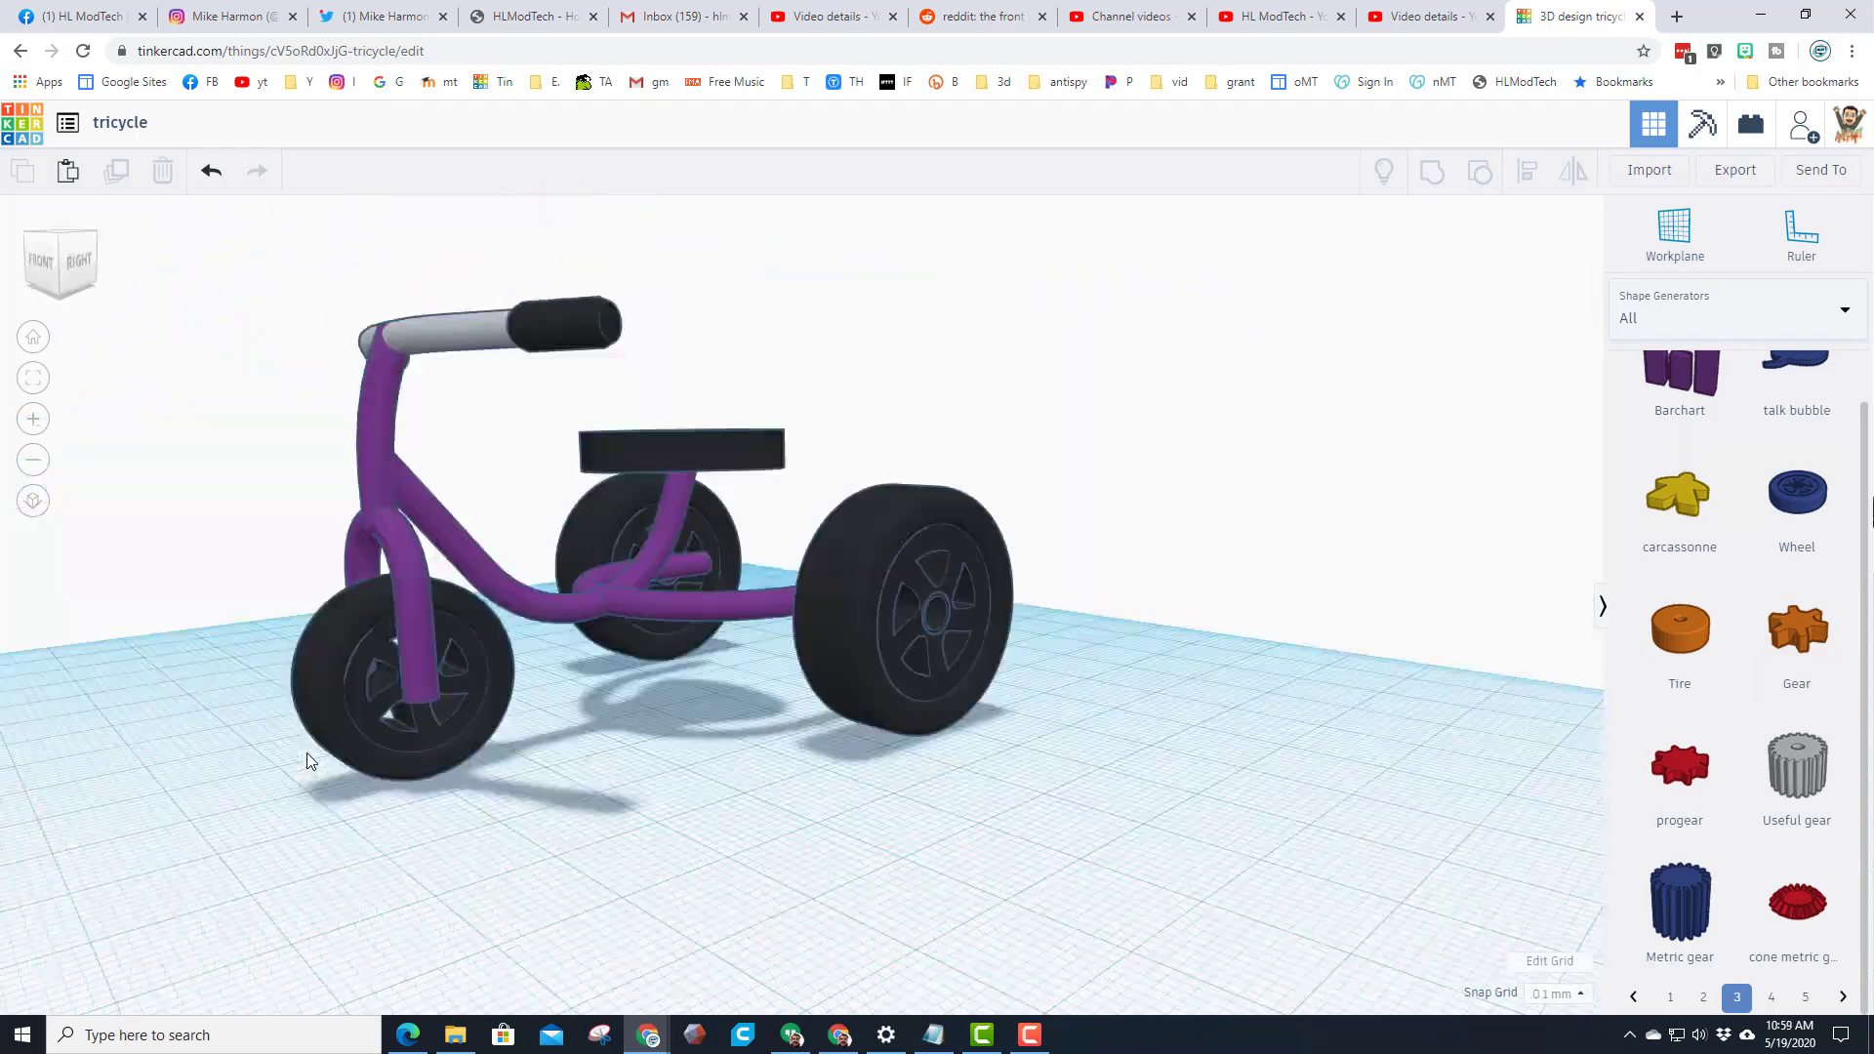
right_click_drag(802, 727, 555, 705)
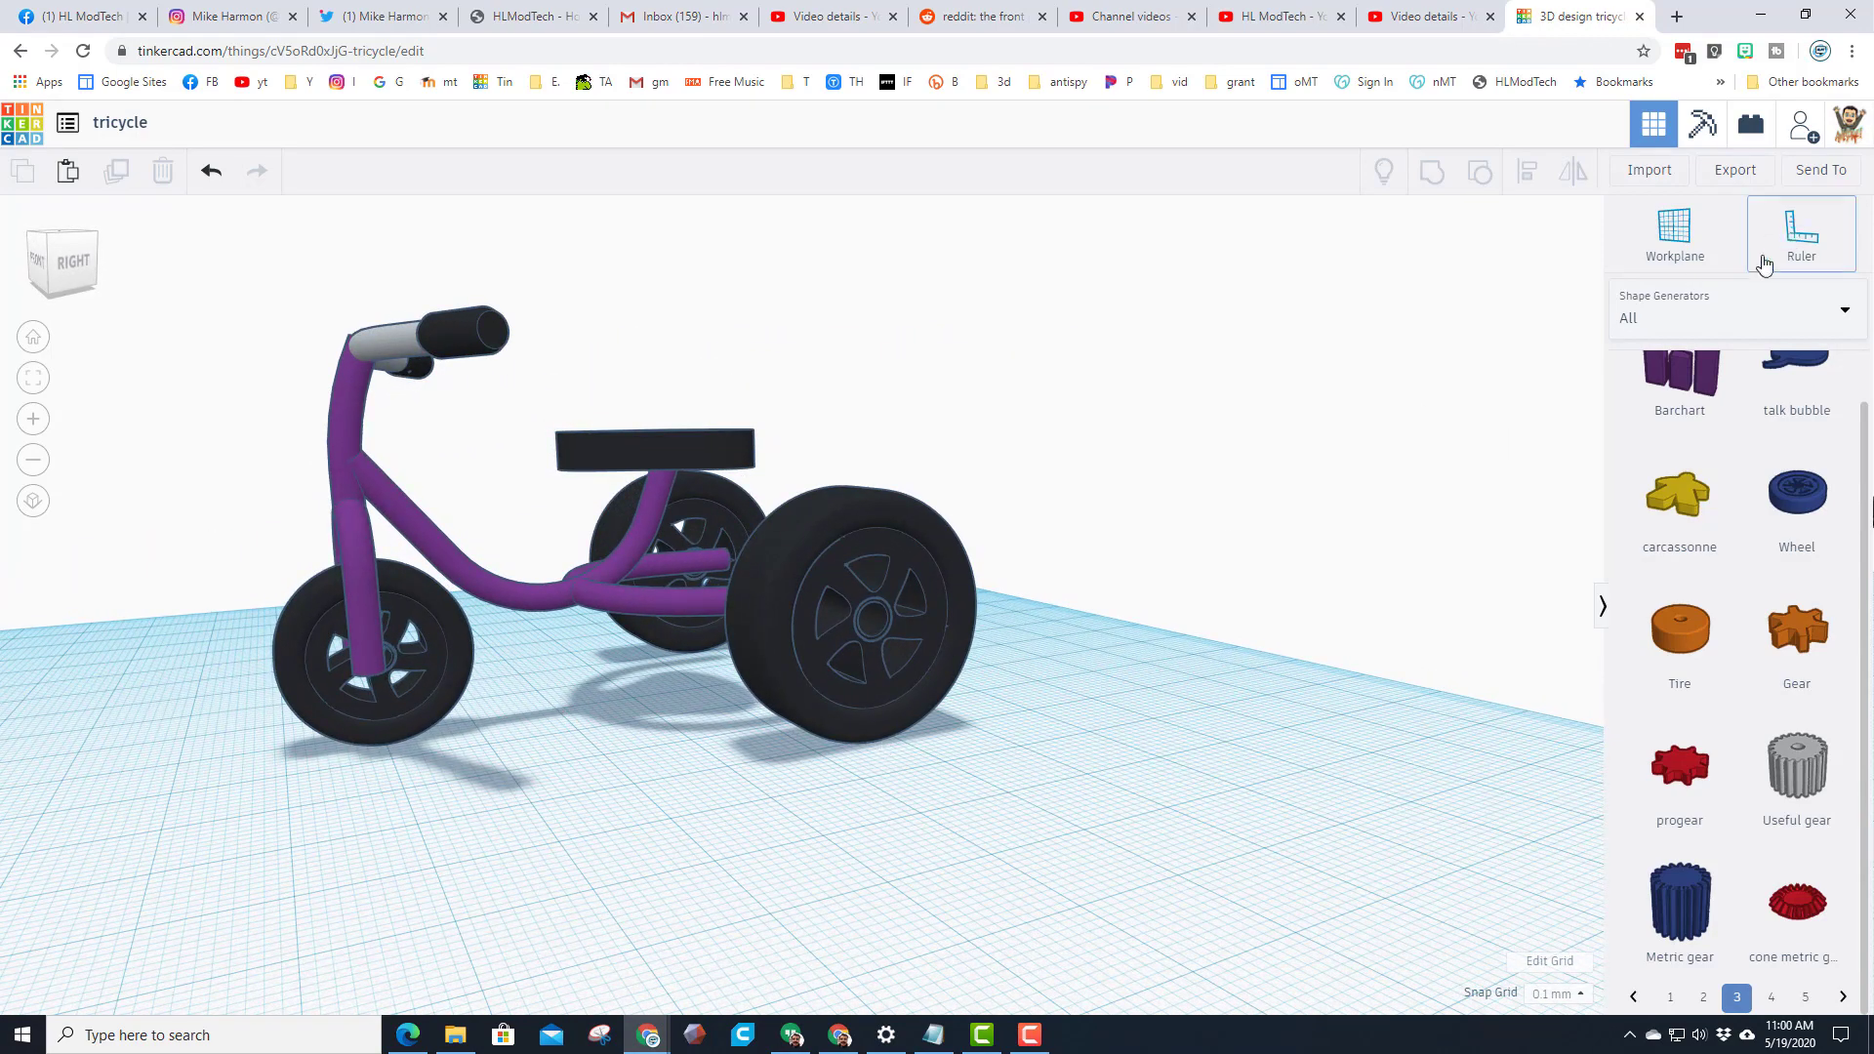
left_click(1711, 318)
left_click(1690, 385)
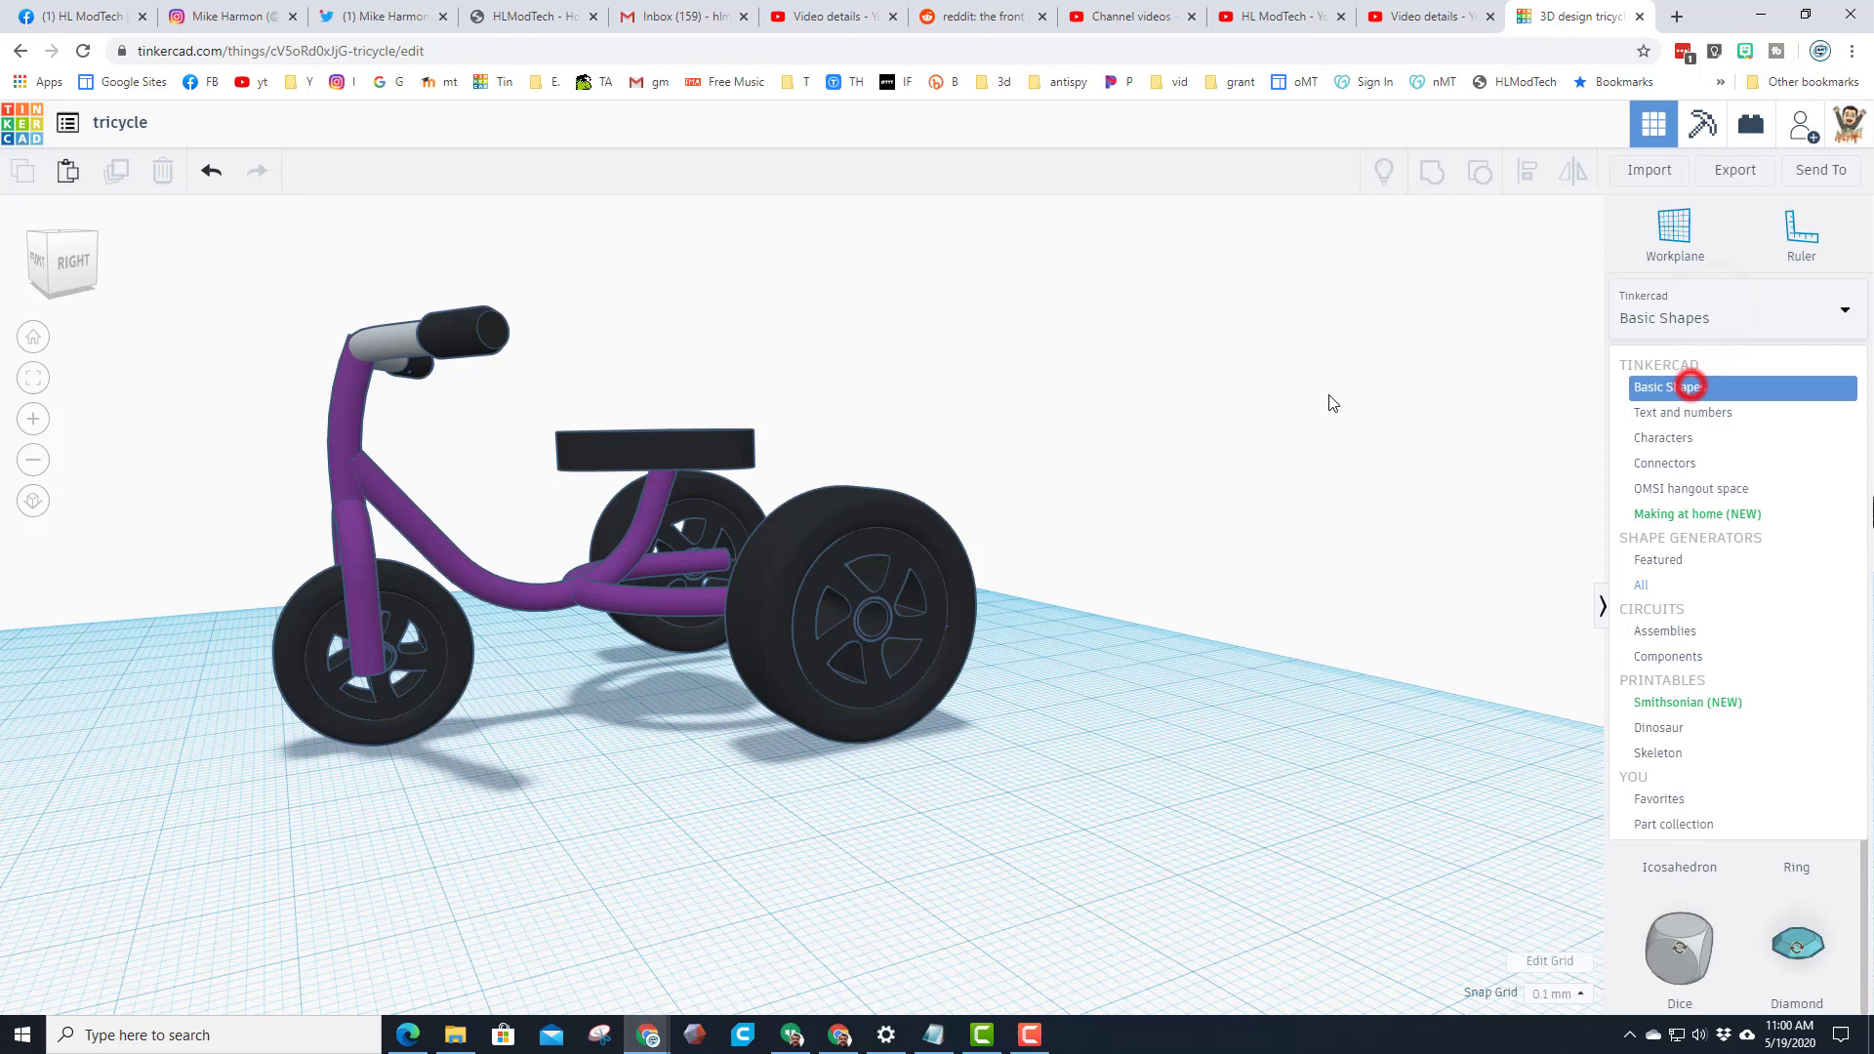
left_click(1667, 225)
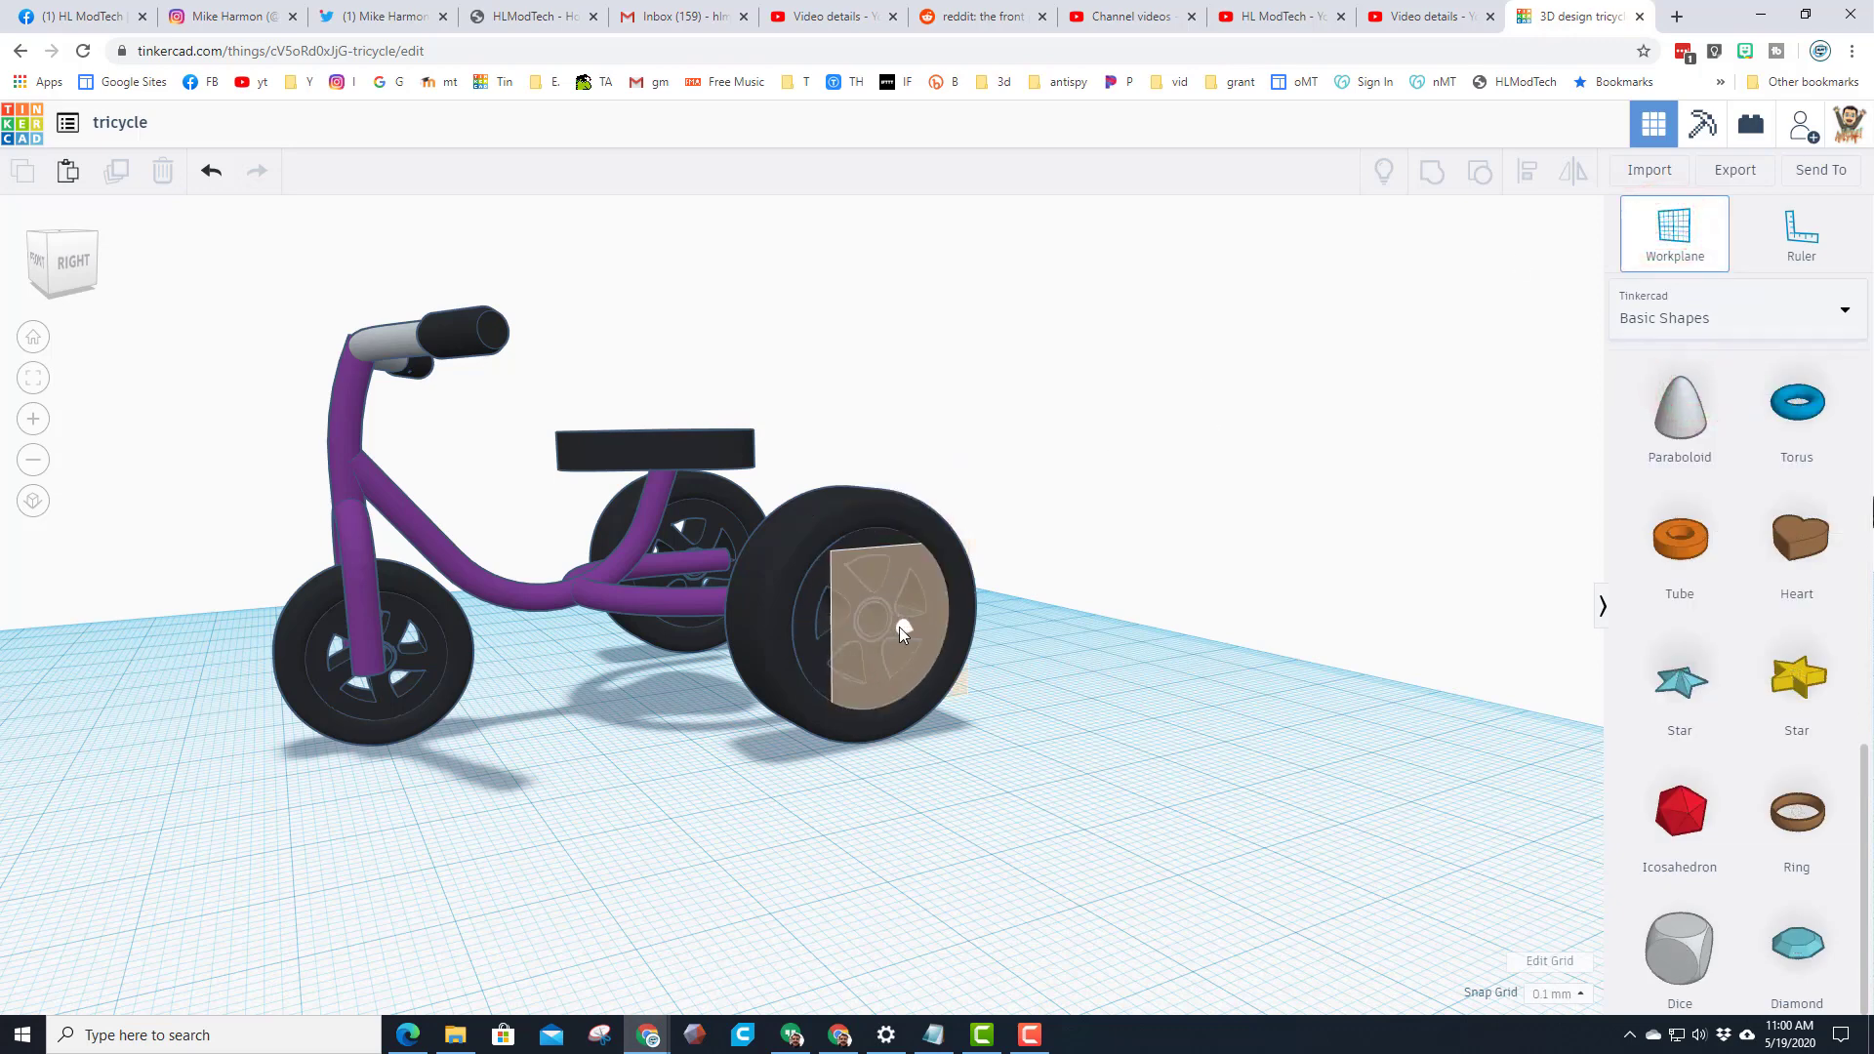
left_click(898, 626)
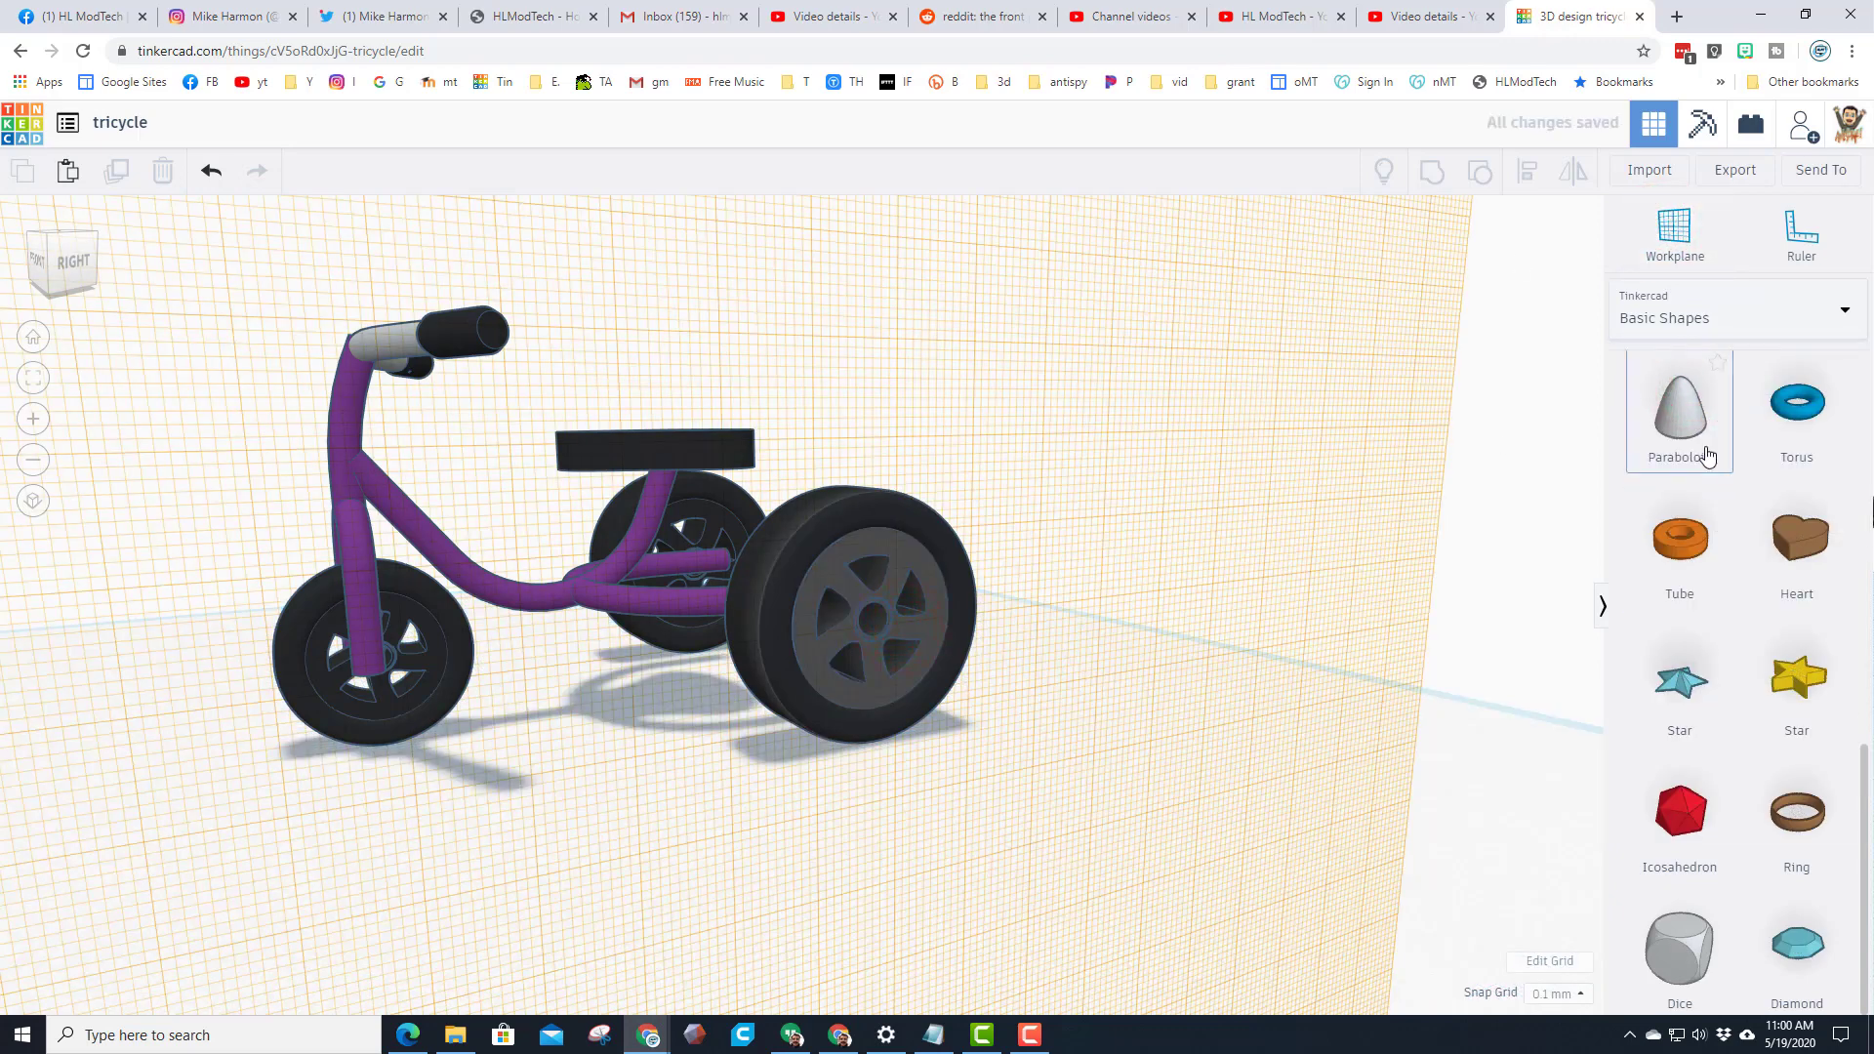
scroll(1709, 456, "up", 10)
left_click_drag(1757, 547, 878, 586)
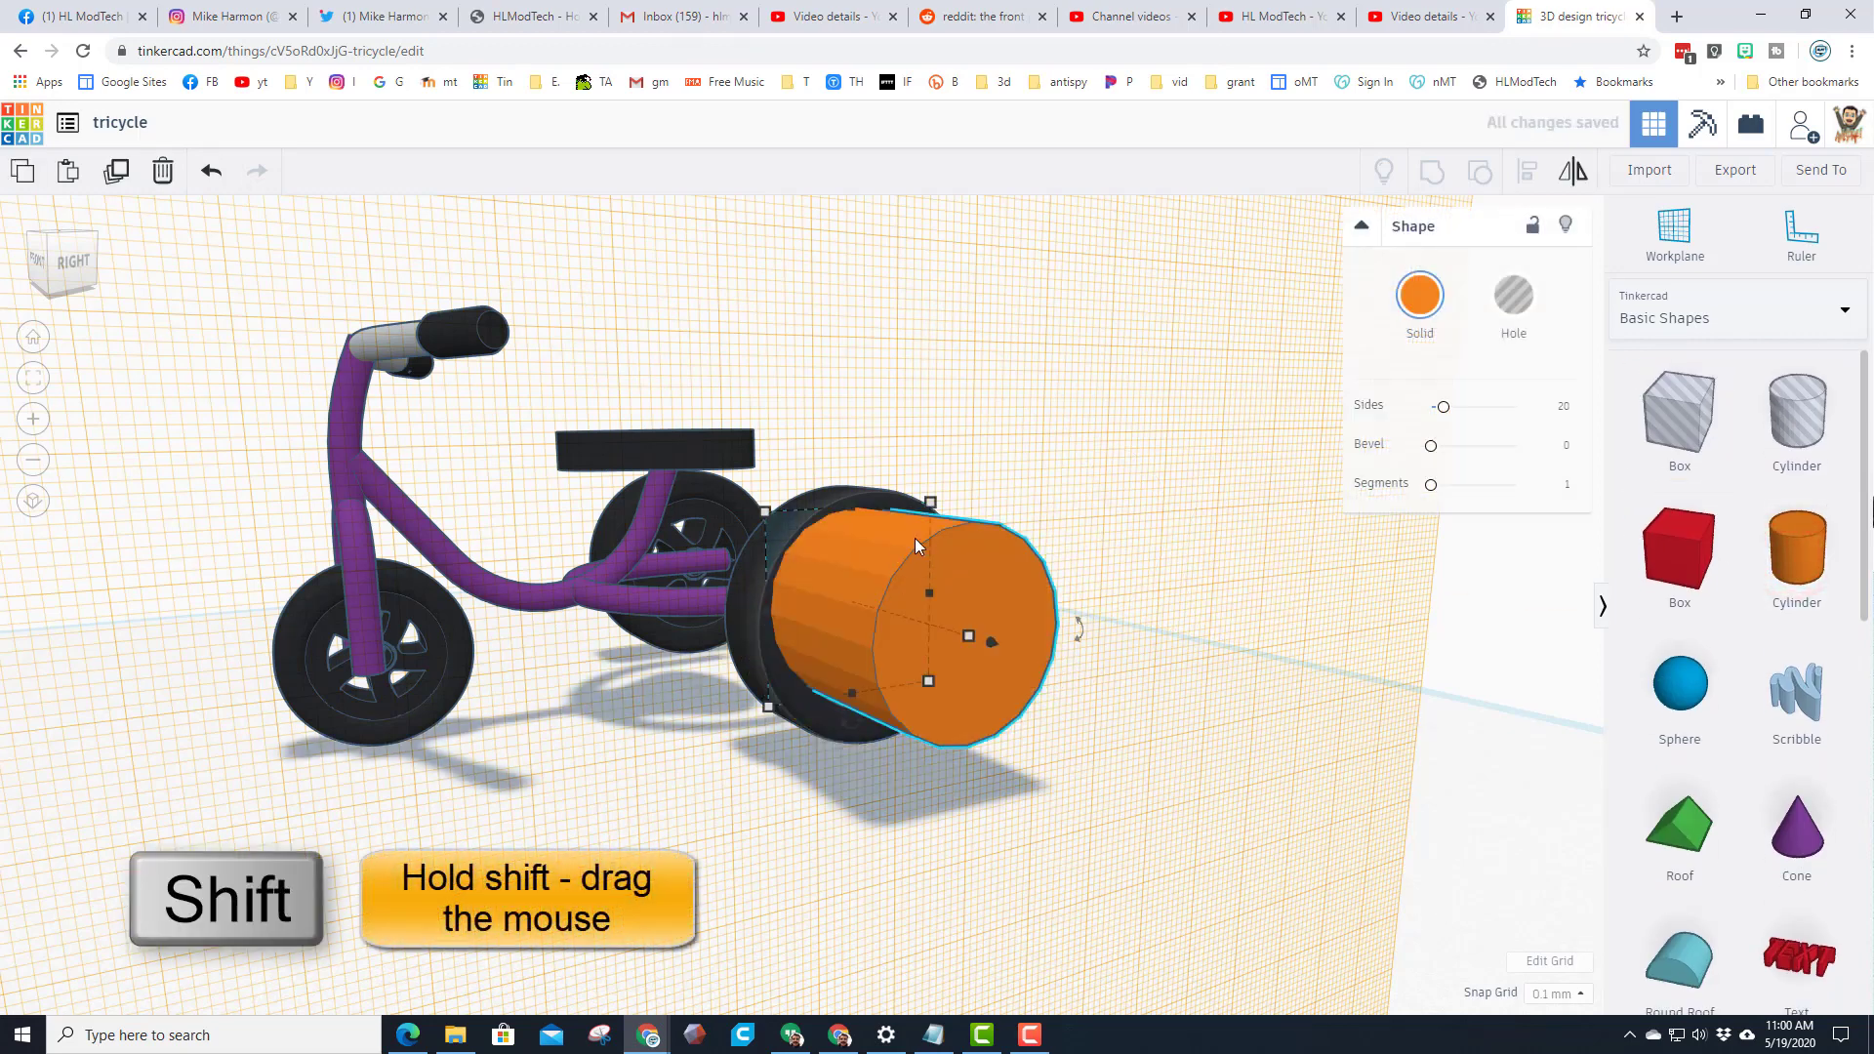
Scale the cylinder proportionally down to a width of 3 mm
left_click_drag(931, 501, 851, 591, "shift")
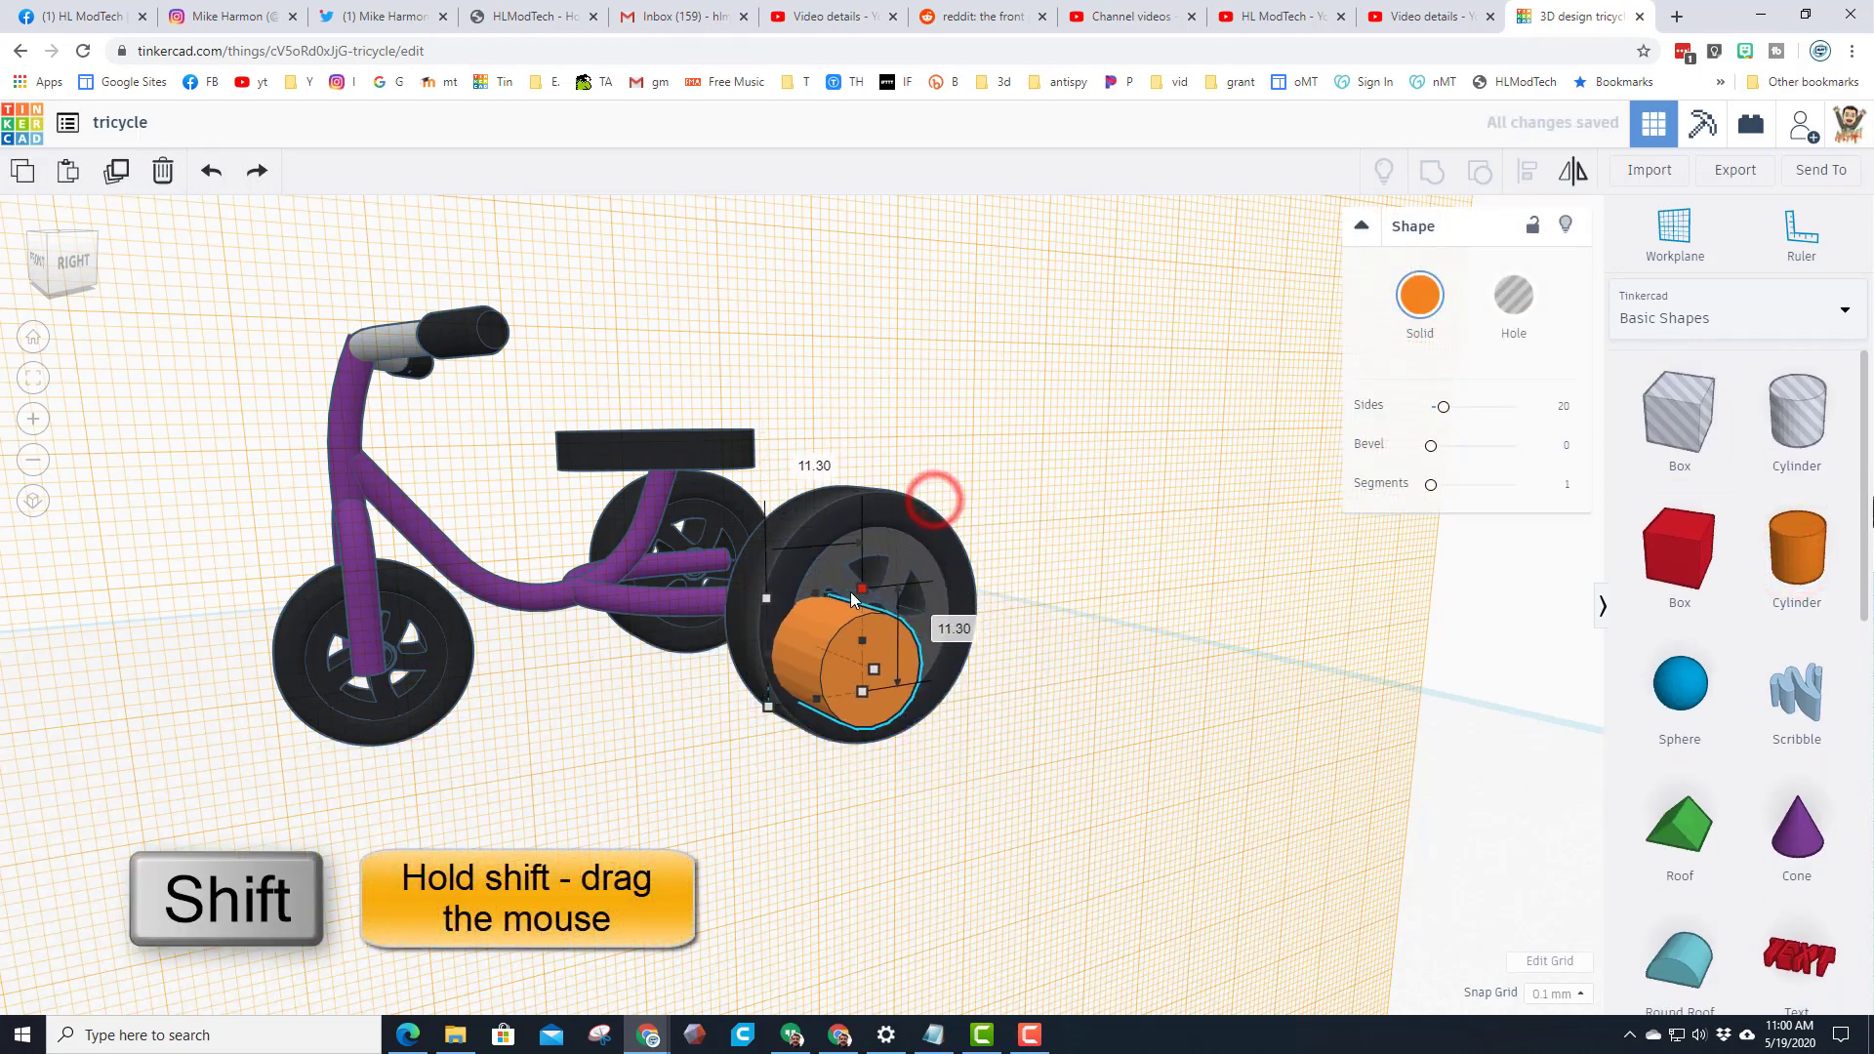
left_click(943, 633)
type("3")
key("Return")
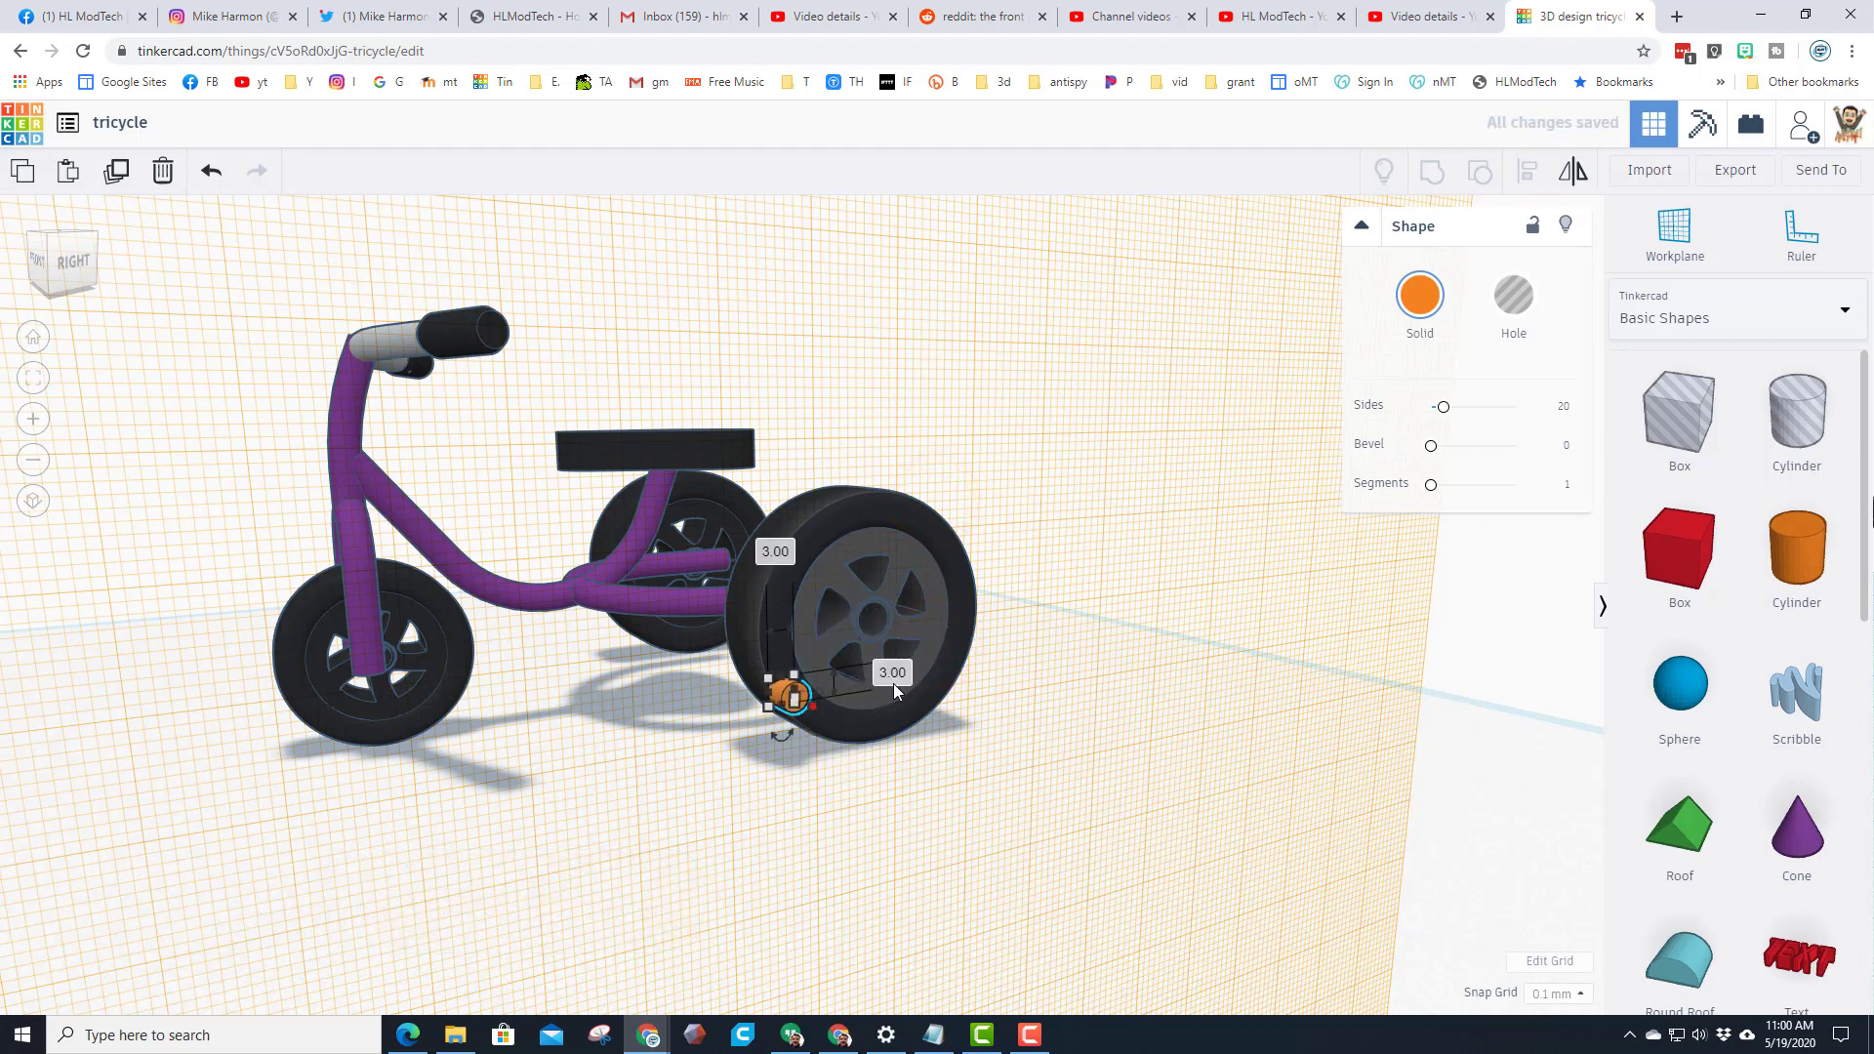
Align the small cylinder with the centre of the rear wheels in both directions and restore the default workplane
left_click(927, 532, "shift")
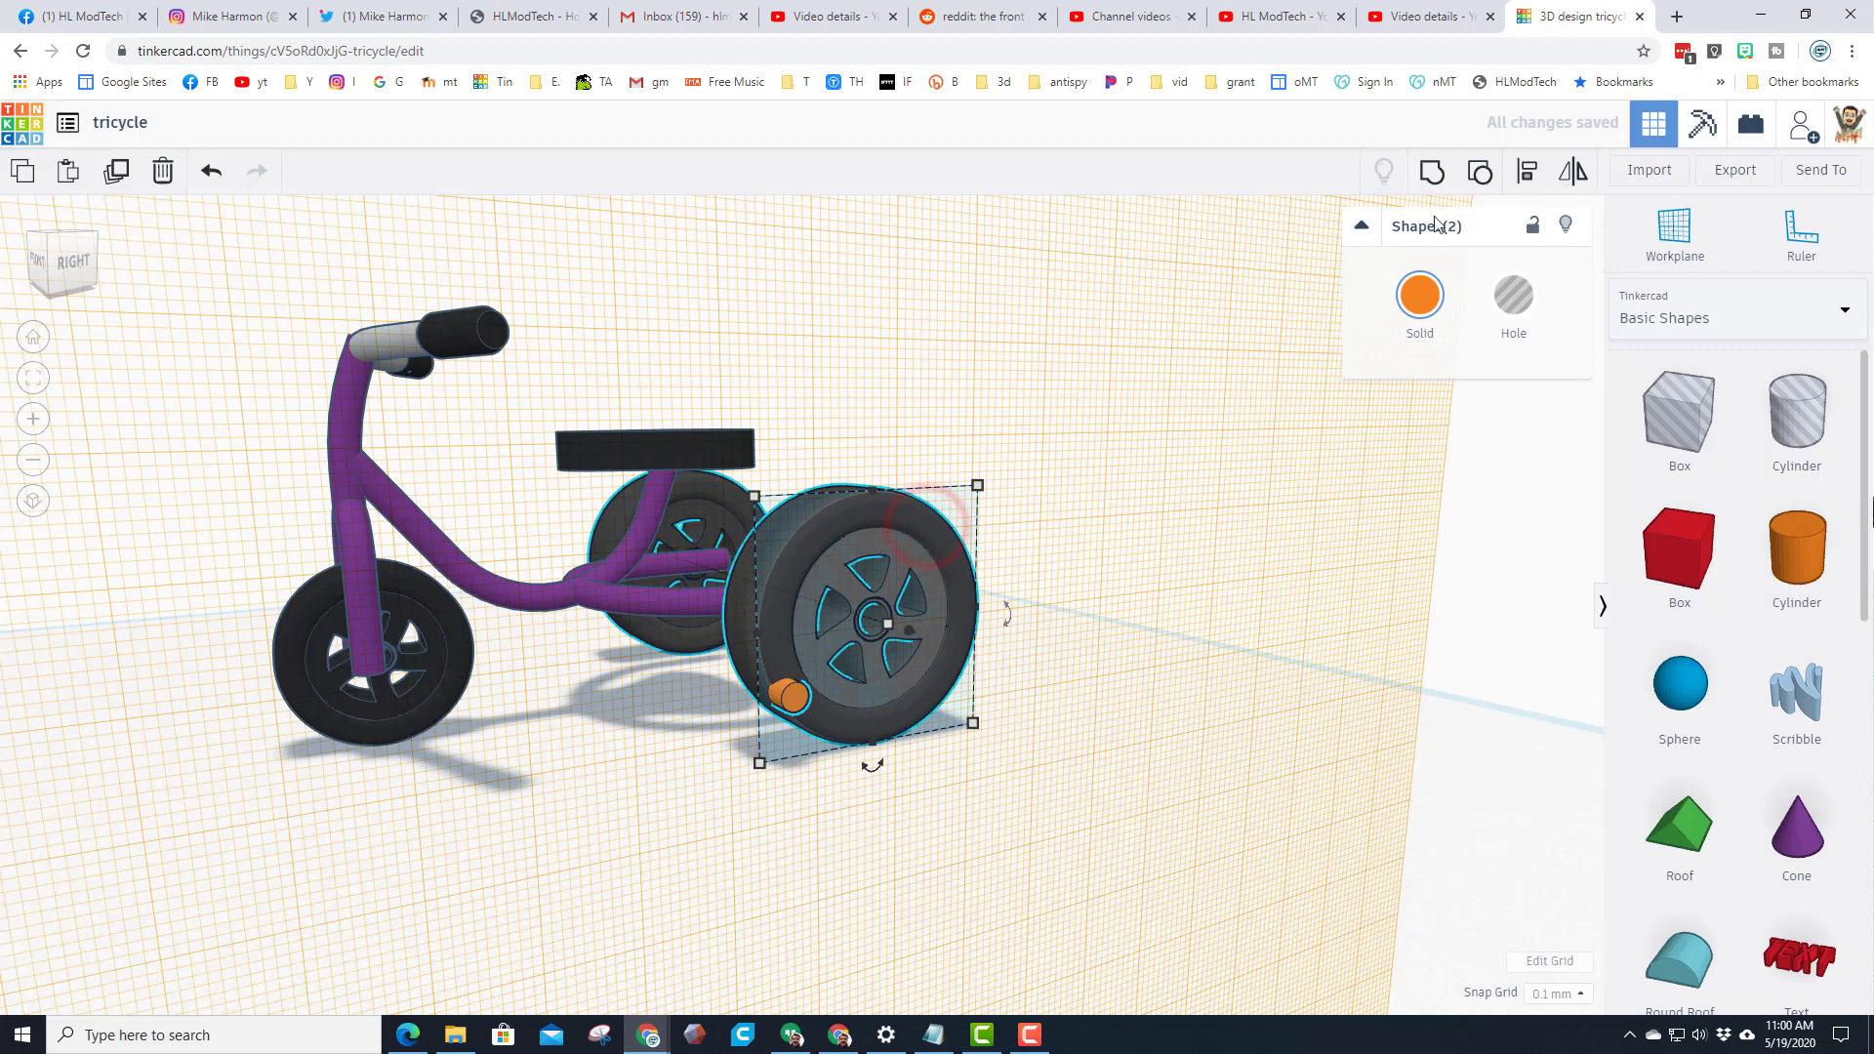
left_click(1518, 182)
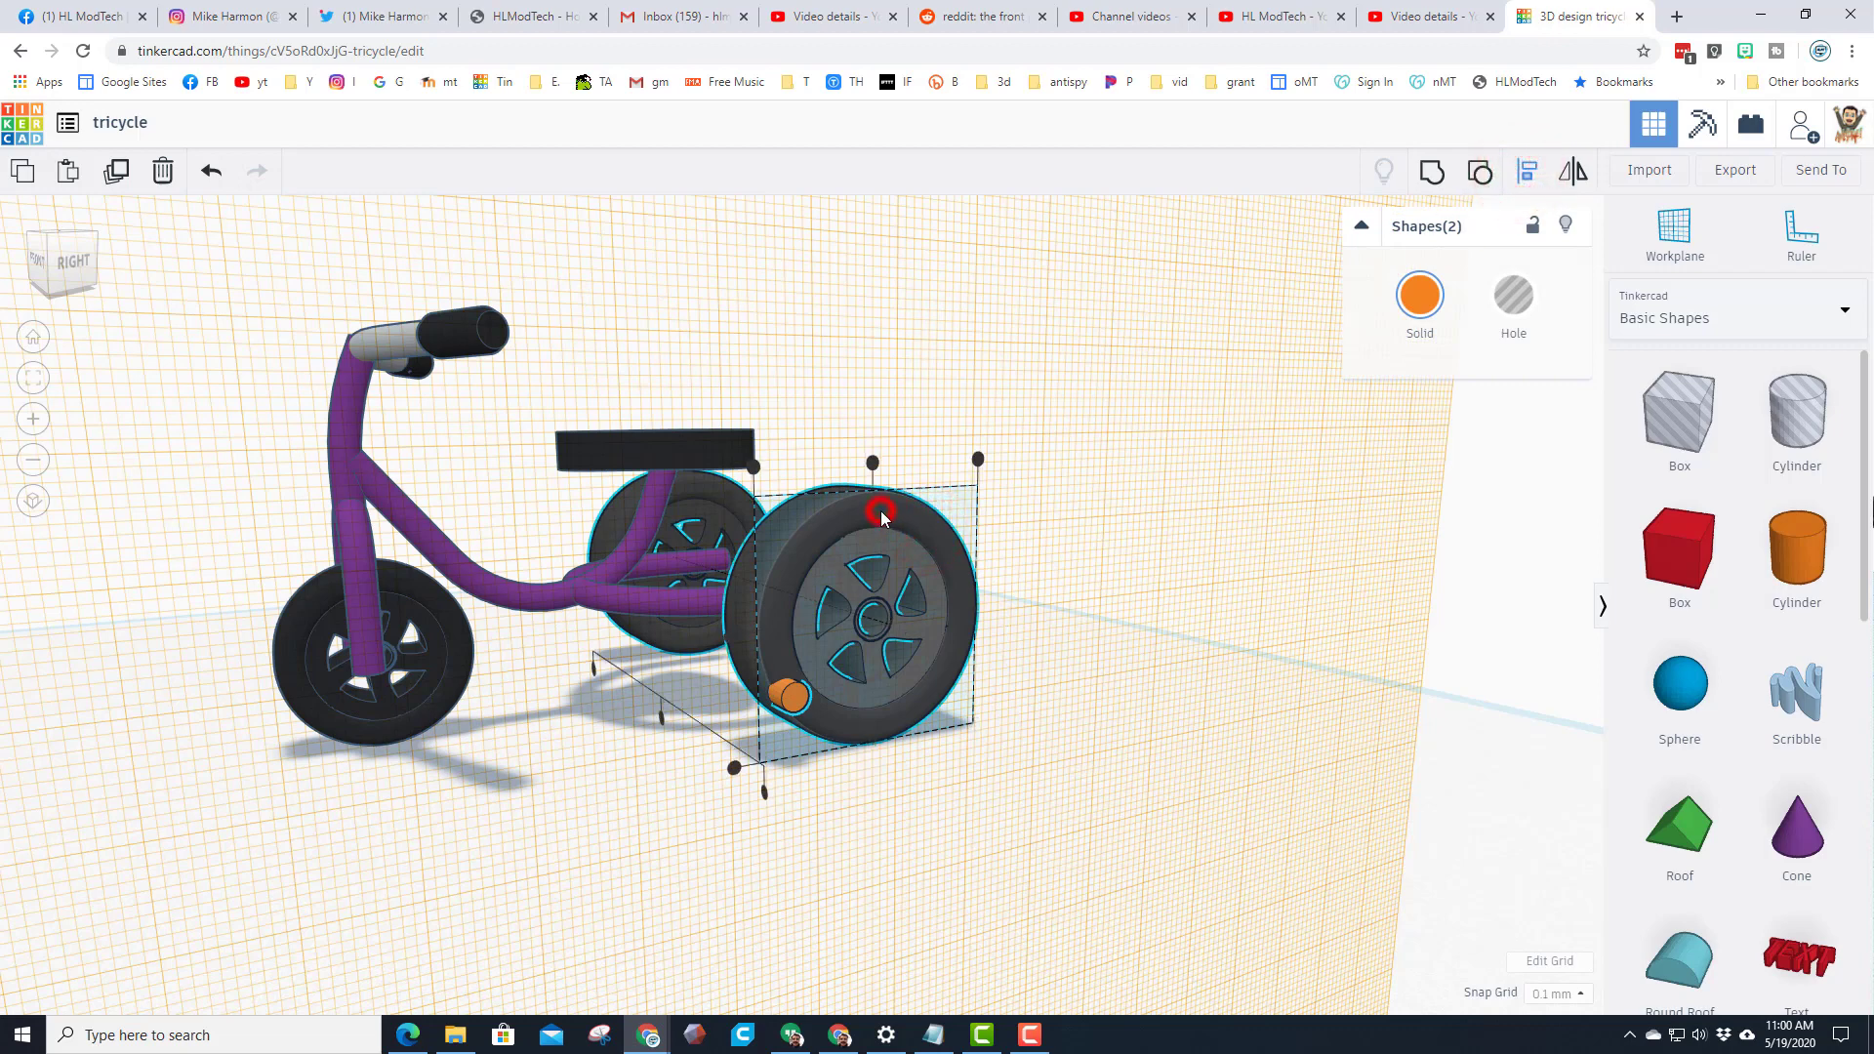
left_click(873, 464)
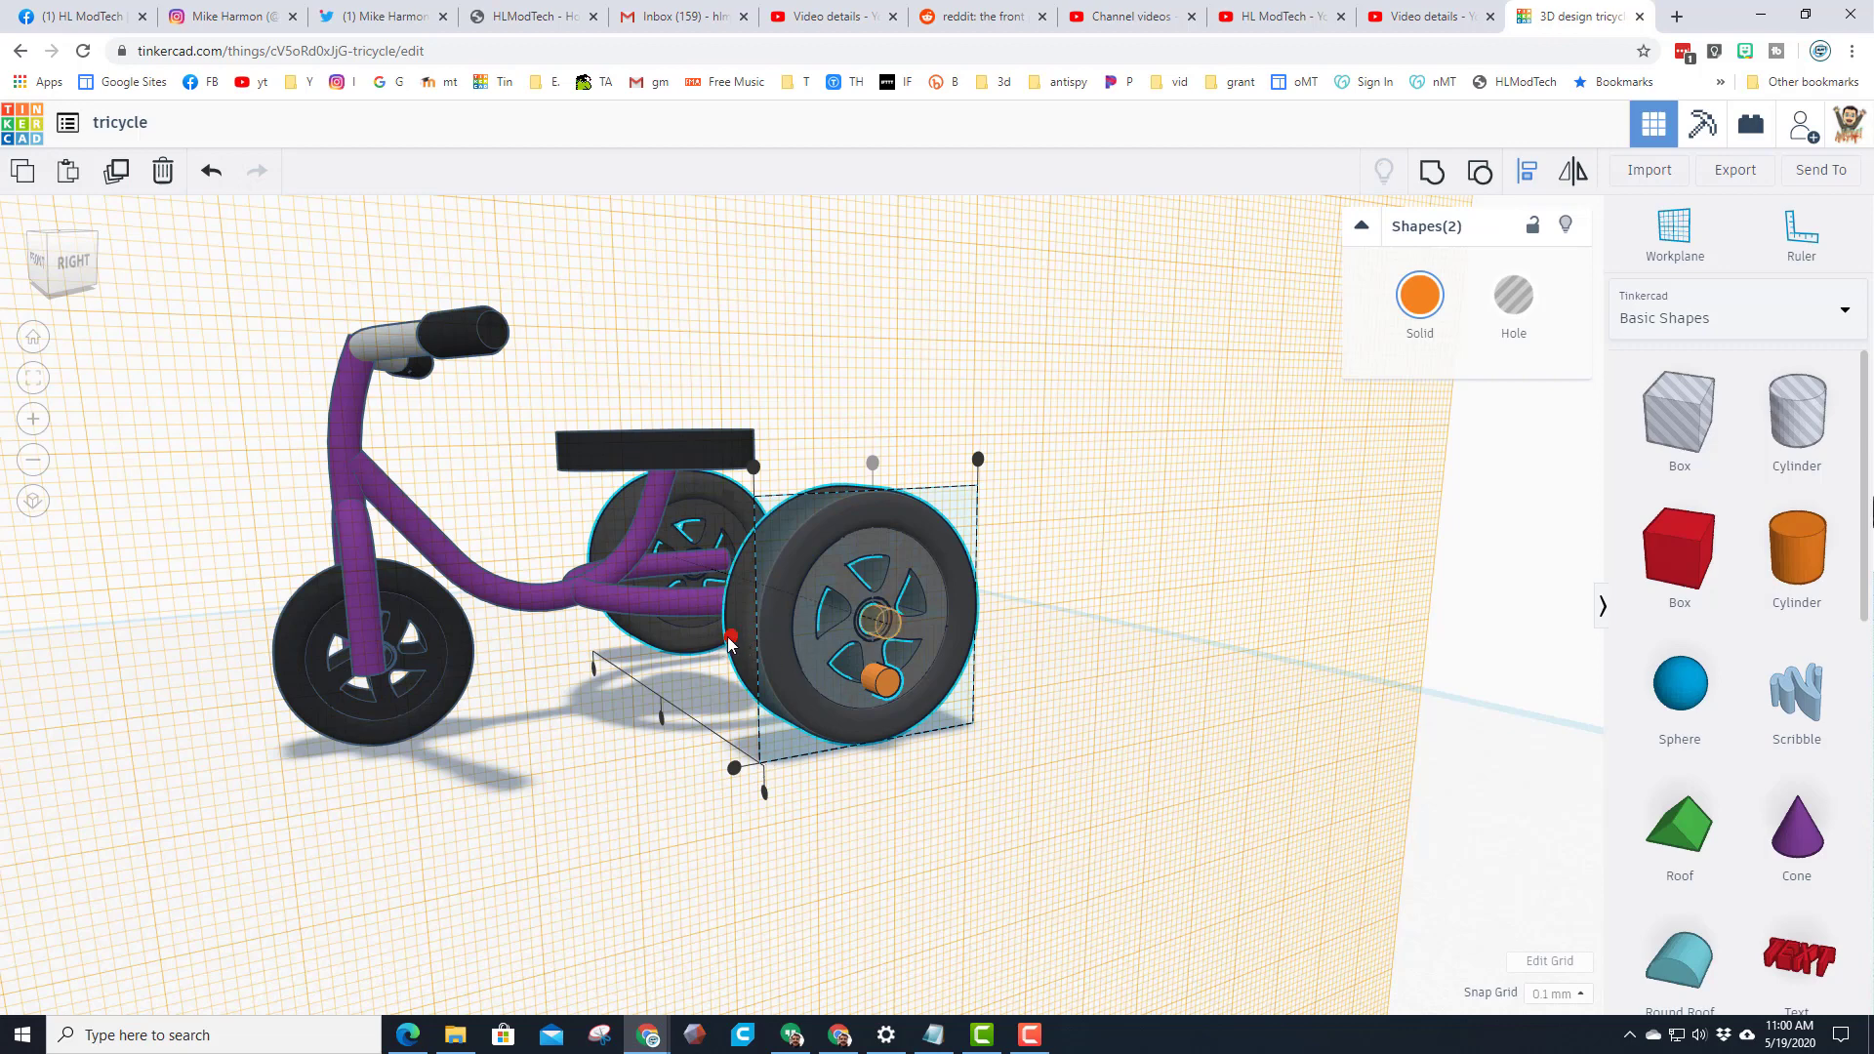
right_click_drag(838, 662, 1047, 654)
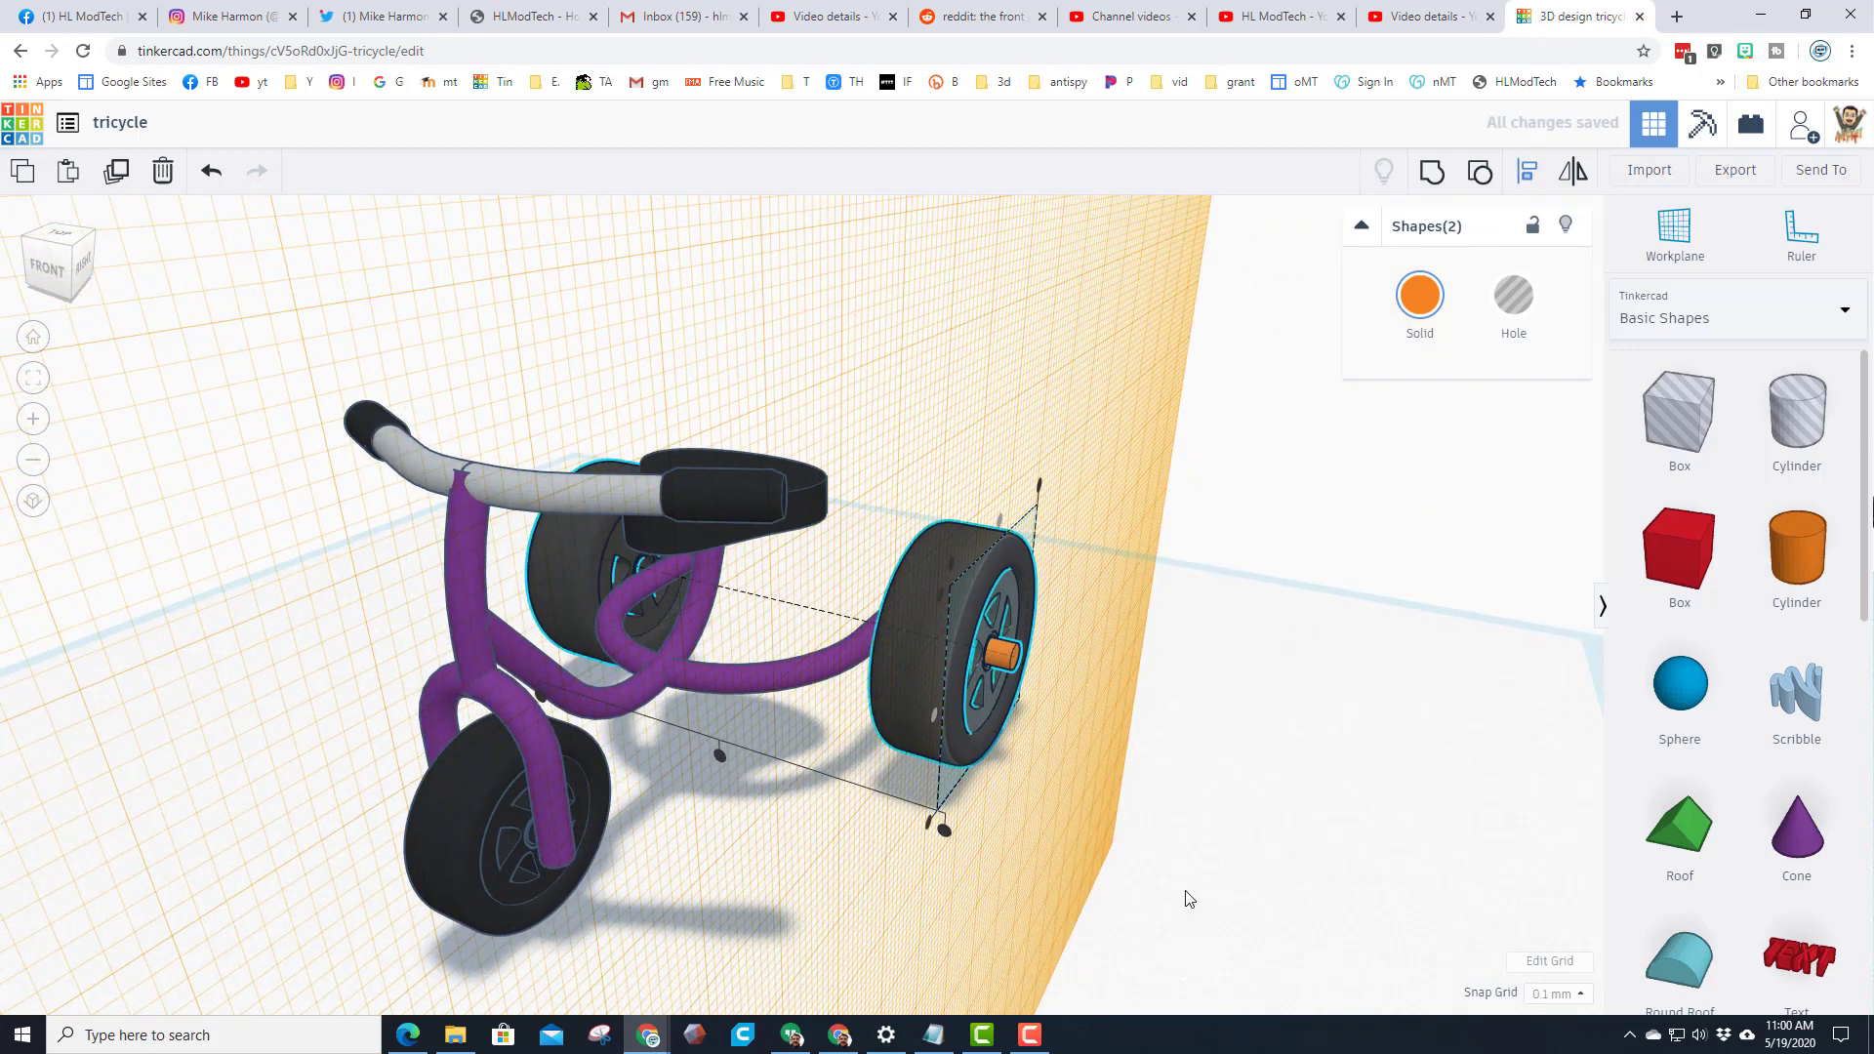
left_click(1140, 847)
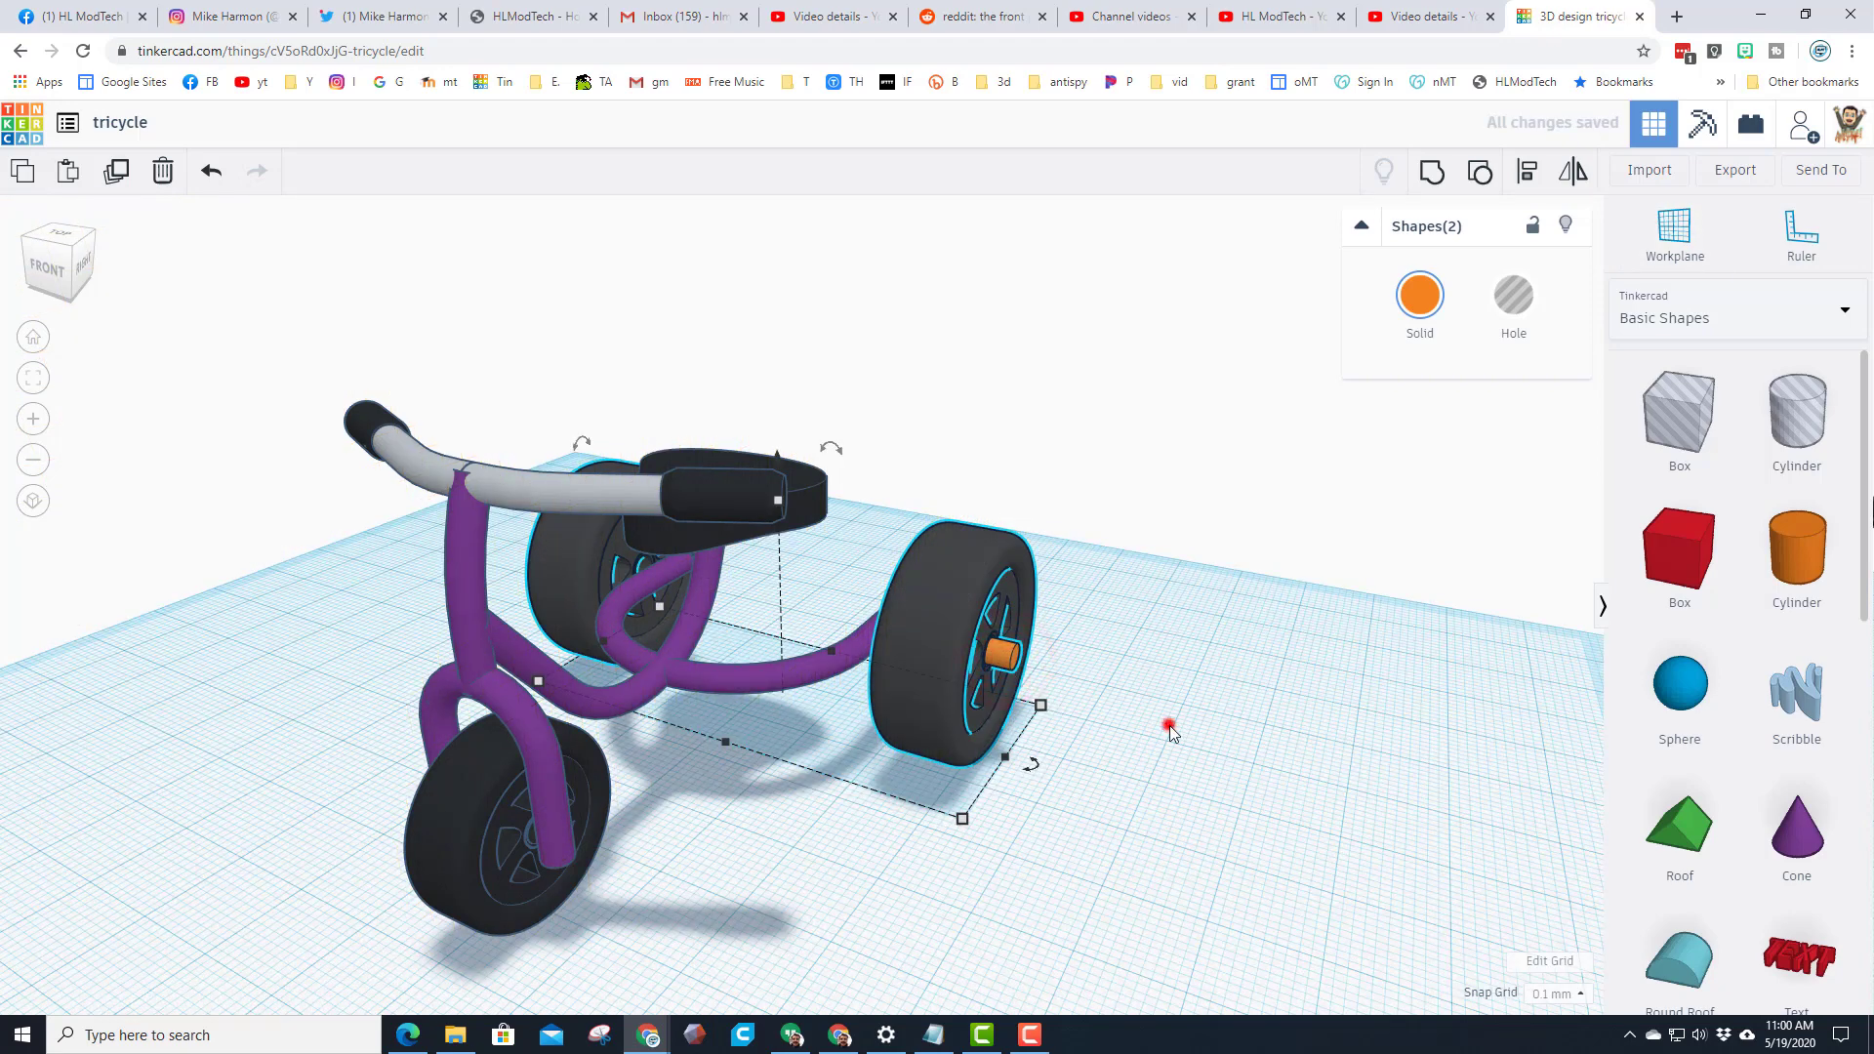
Stretch the cylinder across both rear wheels as an axle about 76.4 mm long, trimming its near end toward the hub
left_click(1170, 729)
left_click(1008, 660)
scroll(1122, 701, "up", 3)
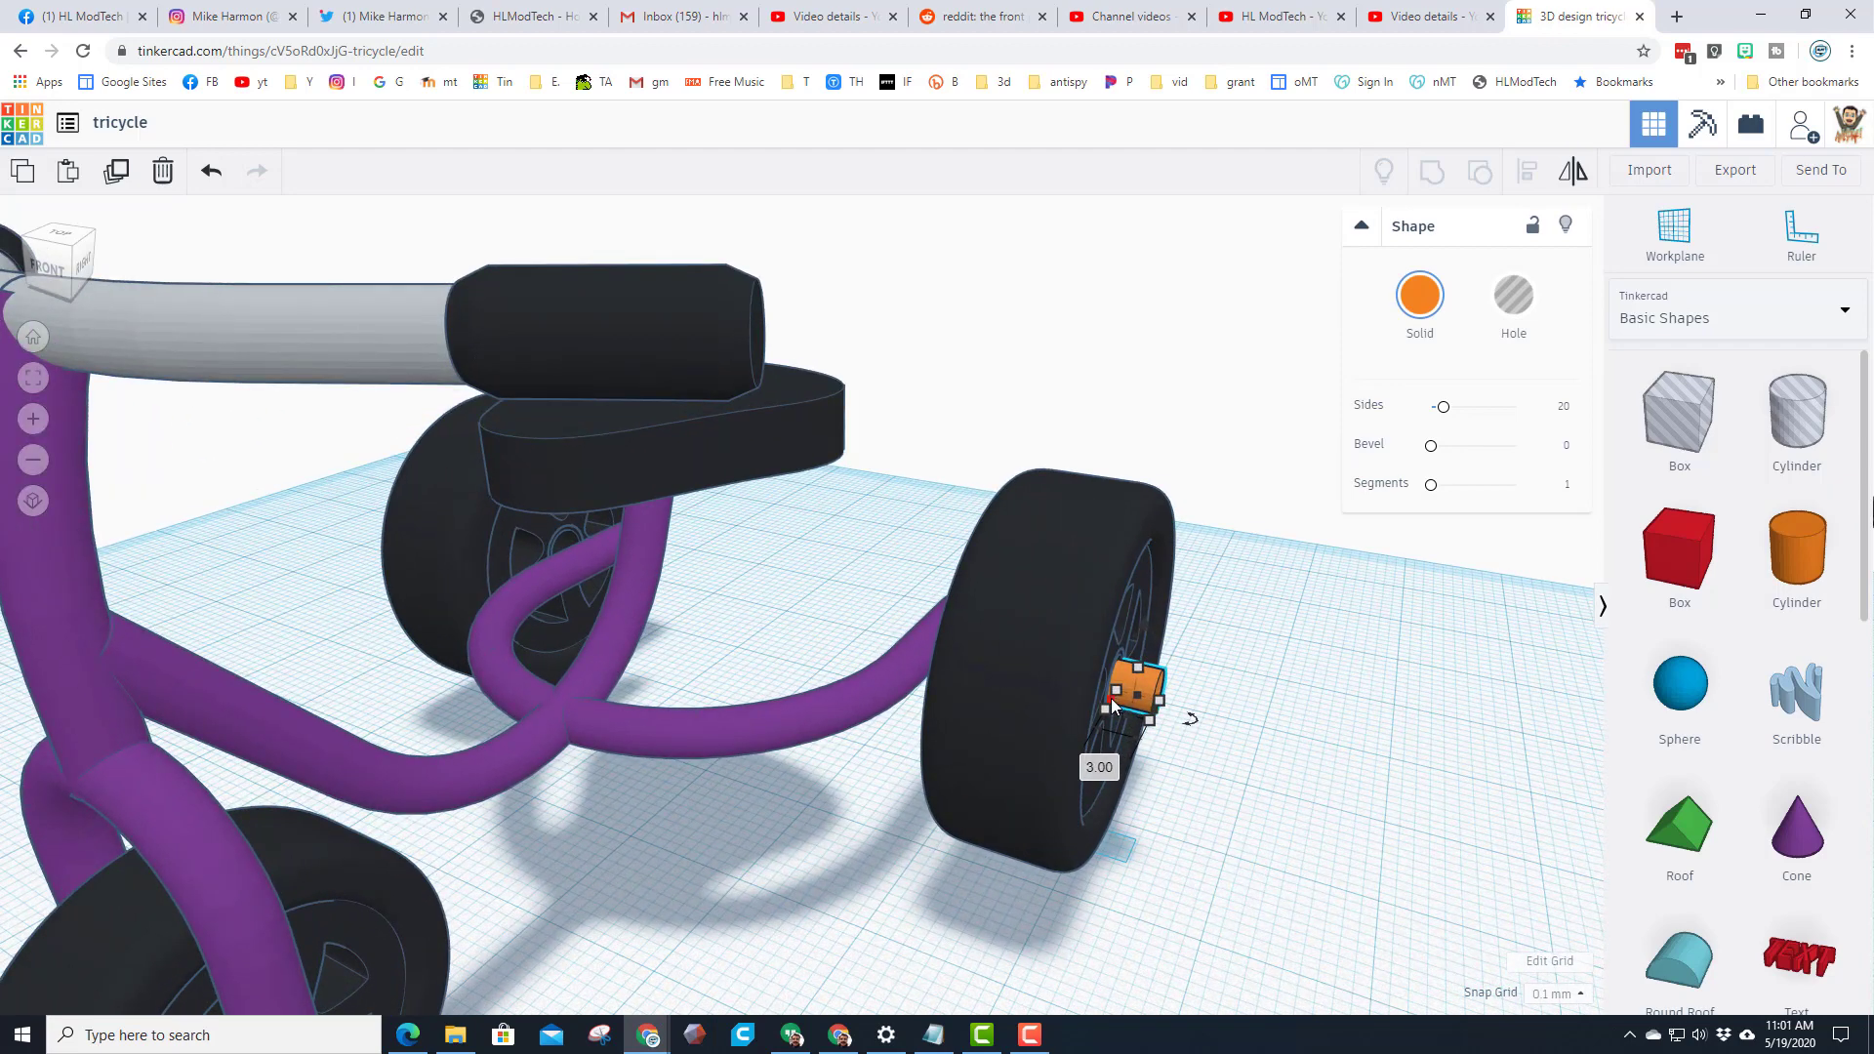
left_click_drag(1111, 700, 412, 541)
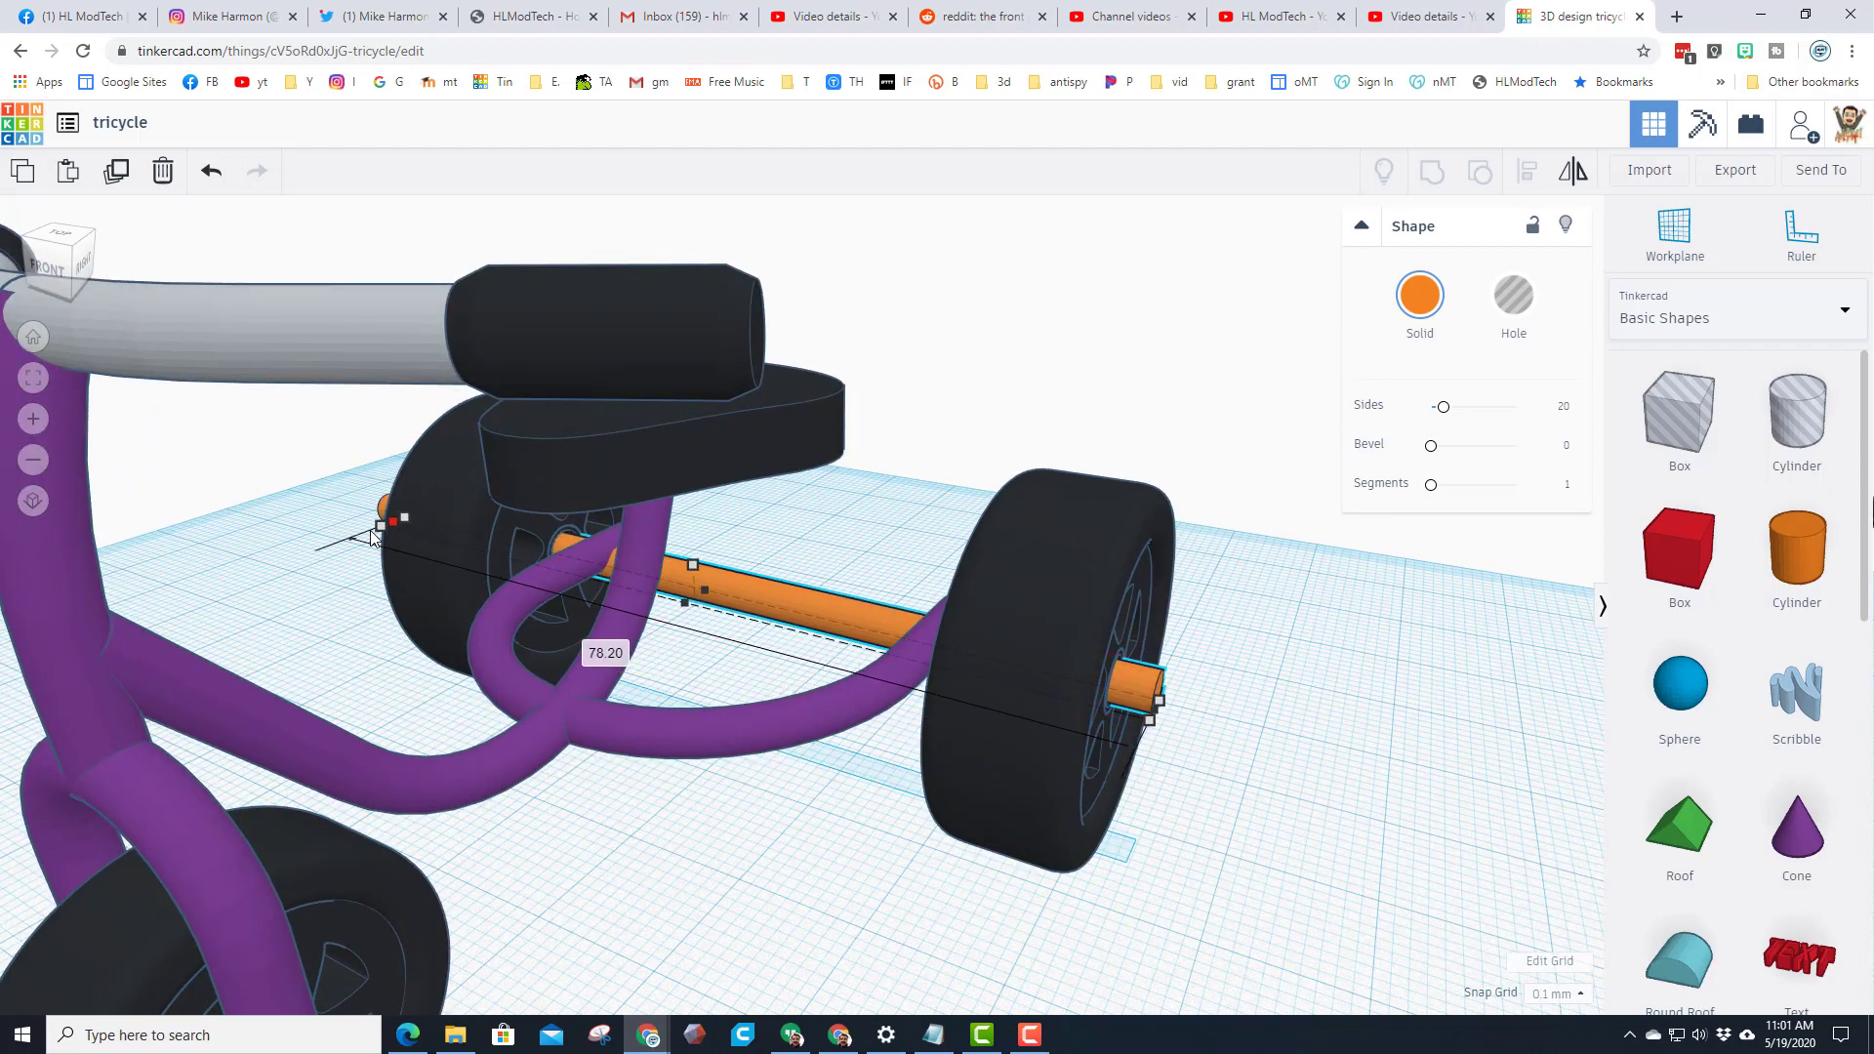
right_click_drag(1406, 849, 624, 887)
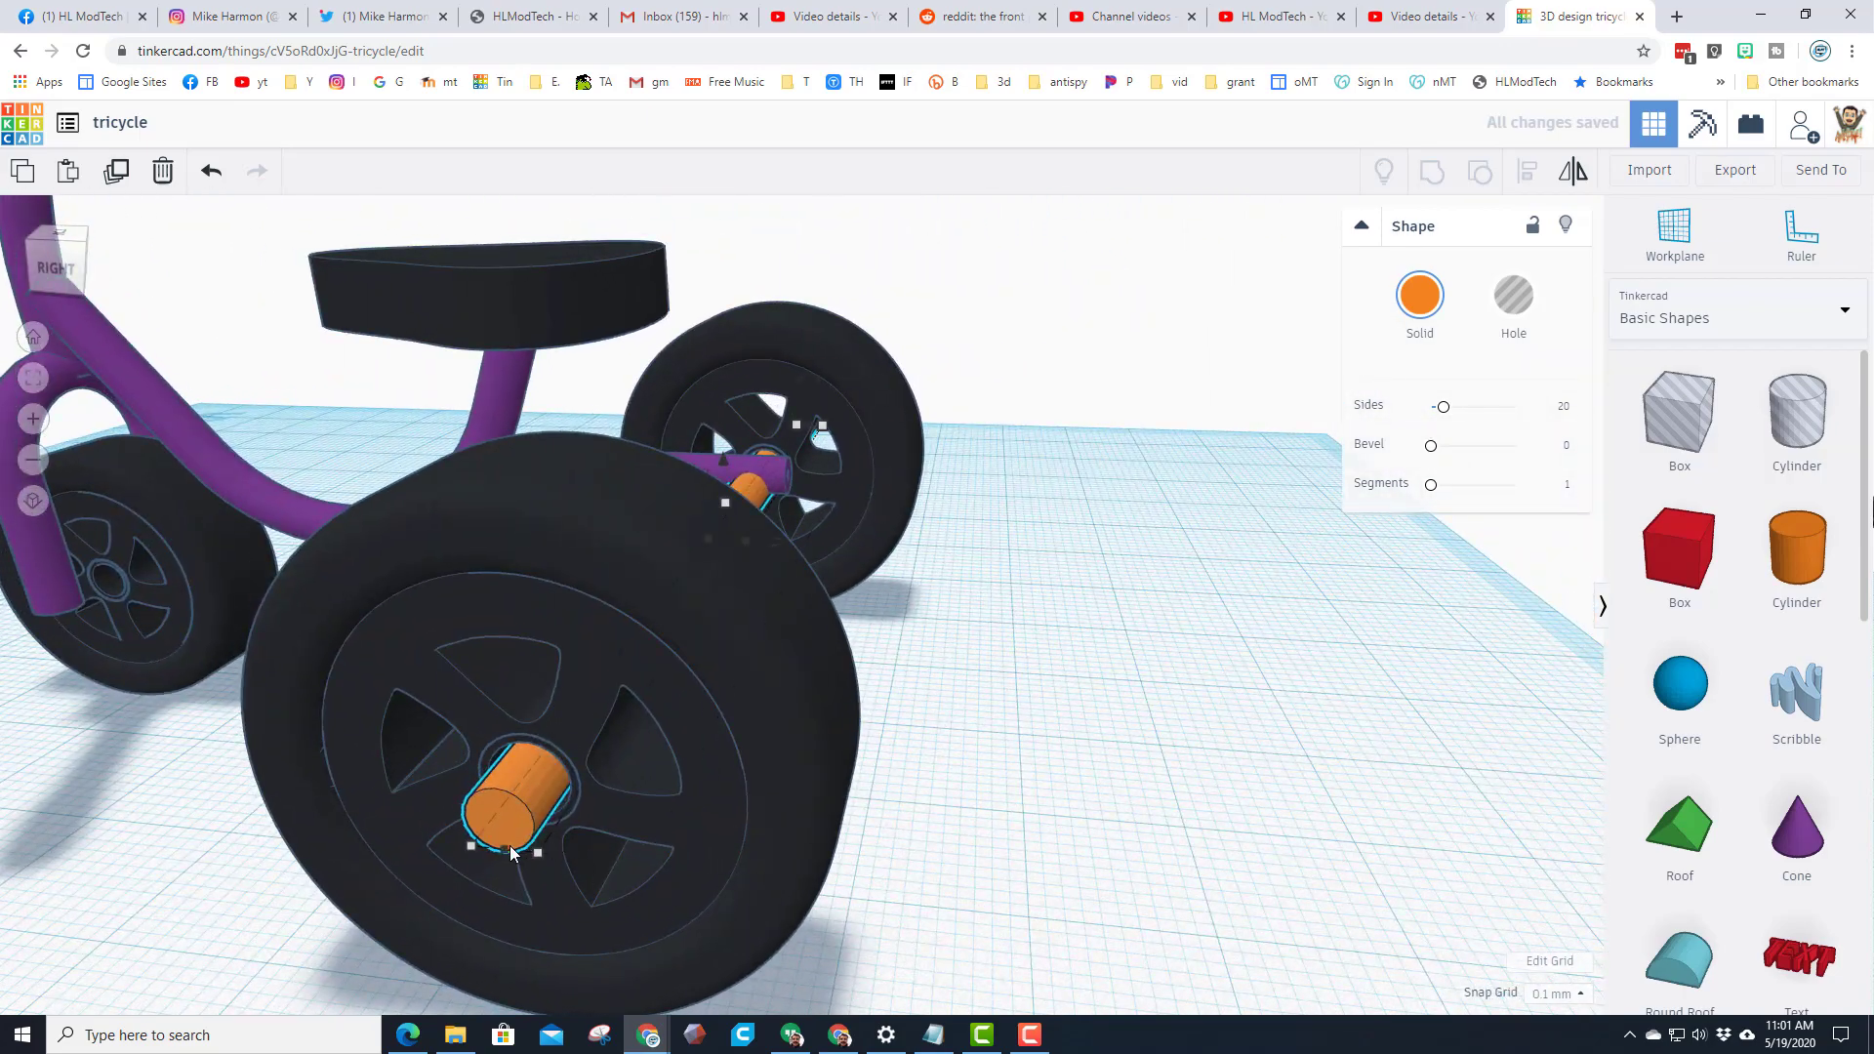
left_click_drag(509, 848, 527, 832)
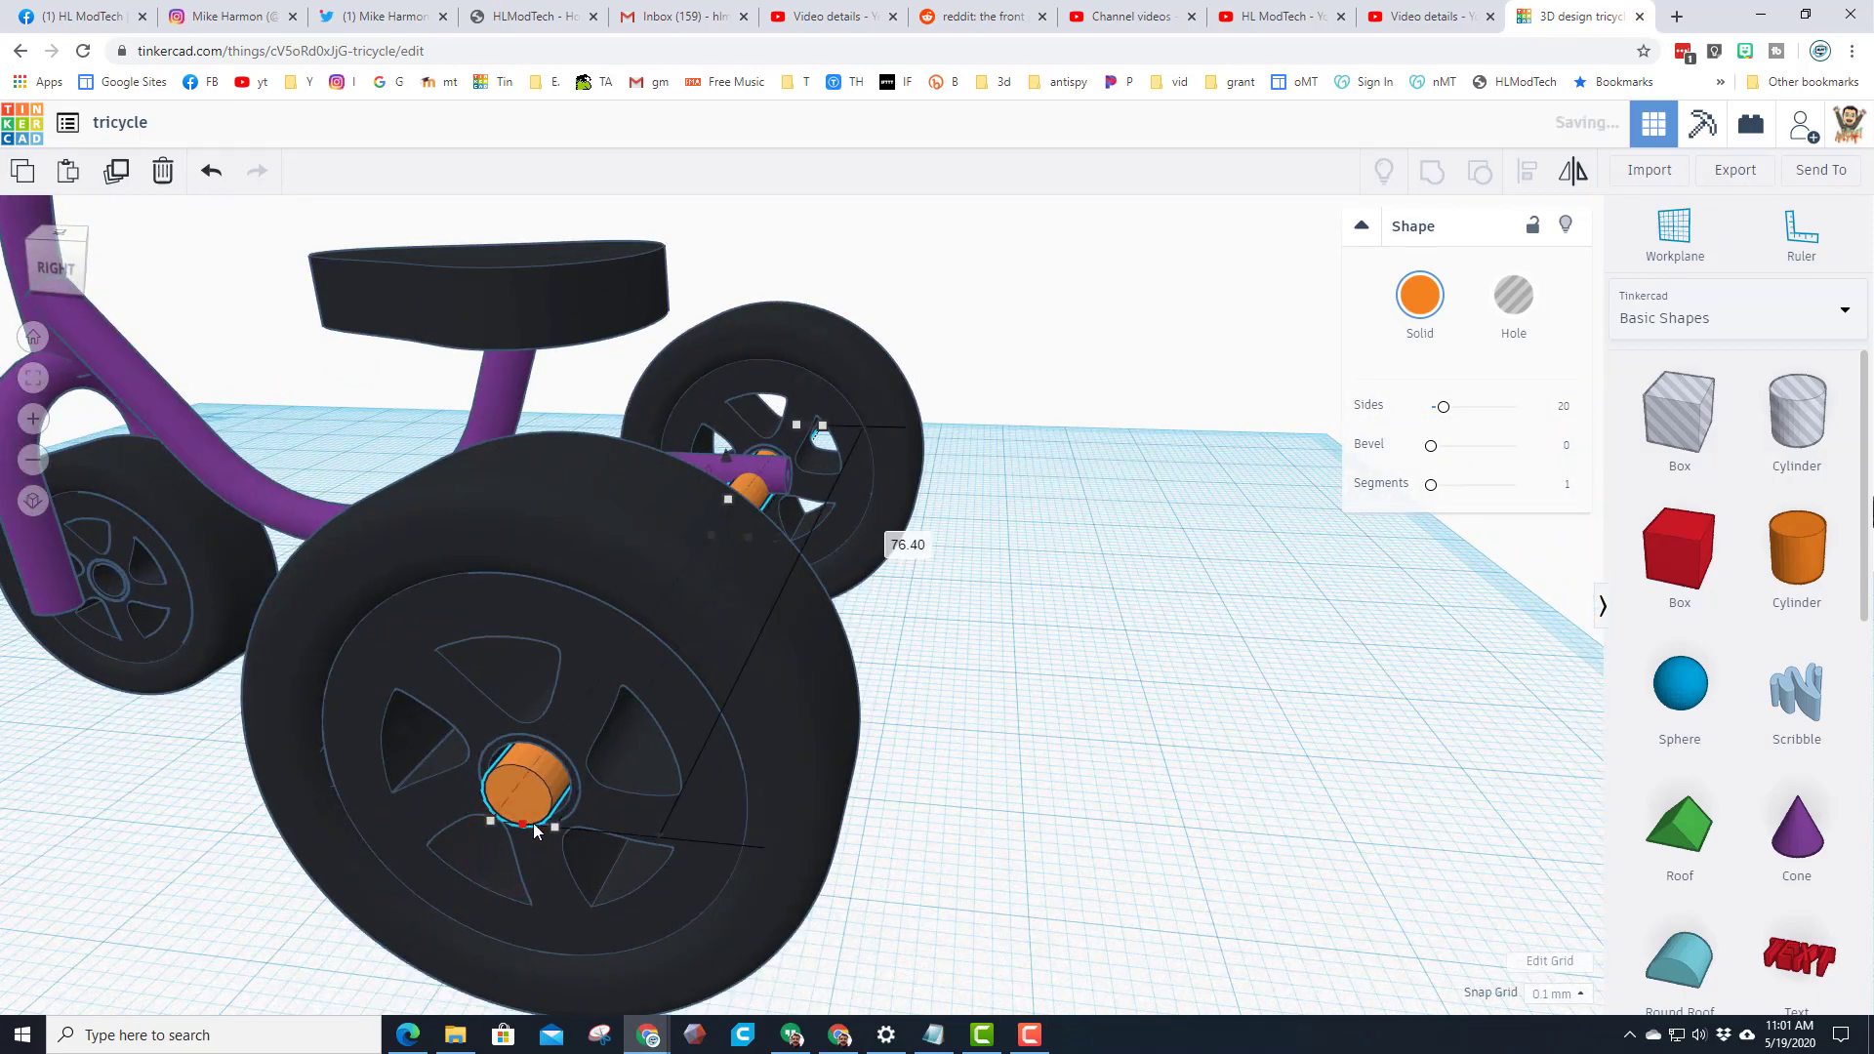
Shorten the rear axle's overhanging end back to the opposite wheel, for a total length of about 60.9 mm
right_click_drag(1021, 734, 244, 811)
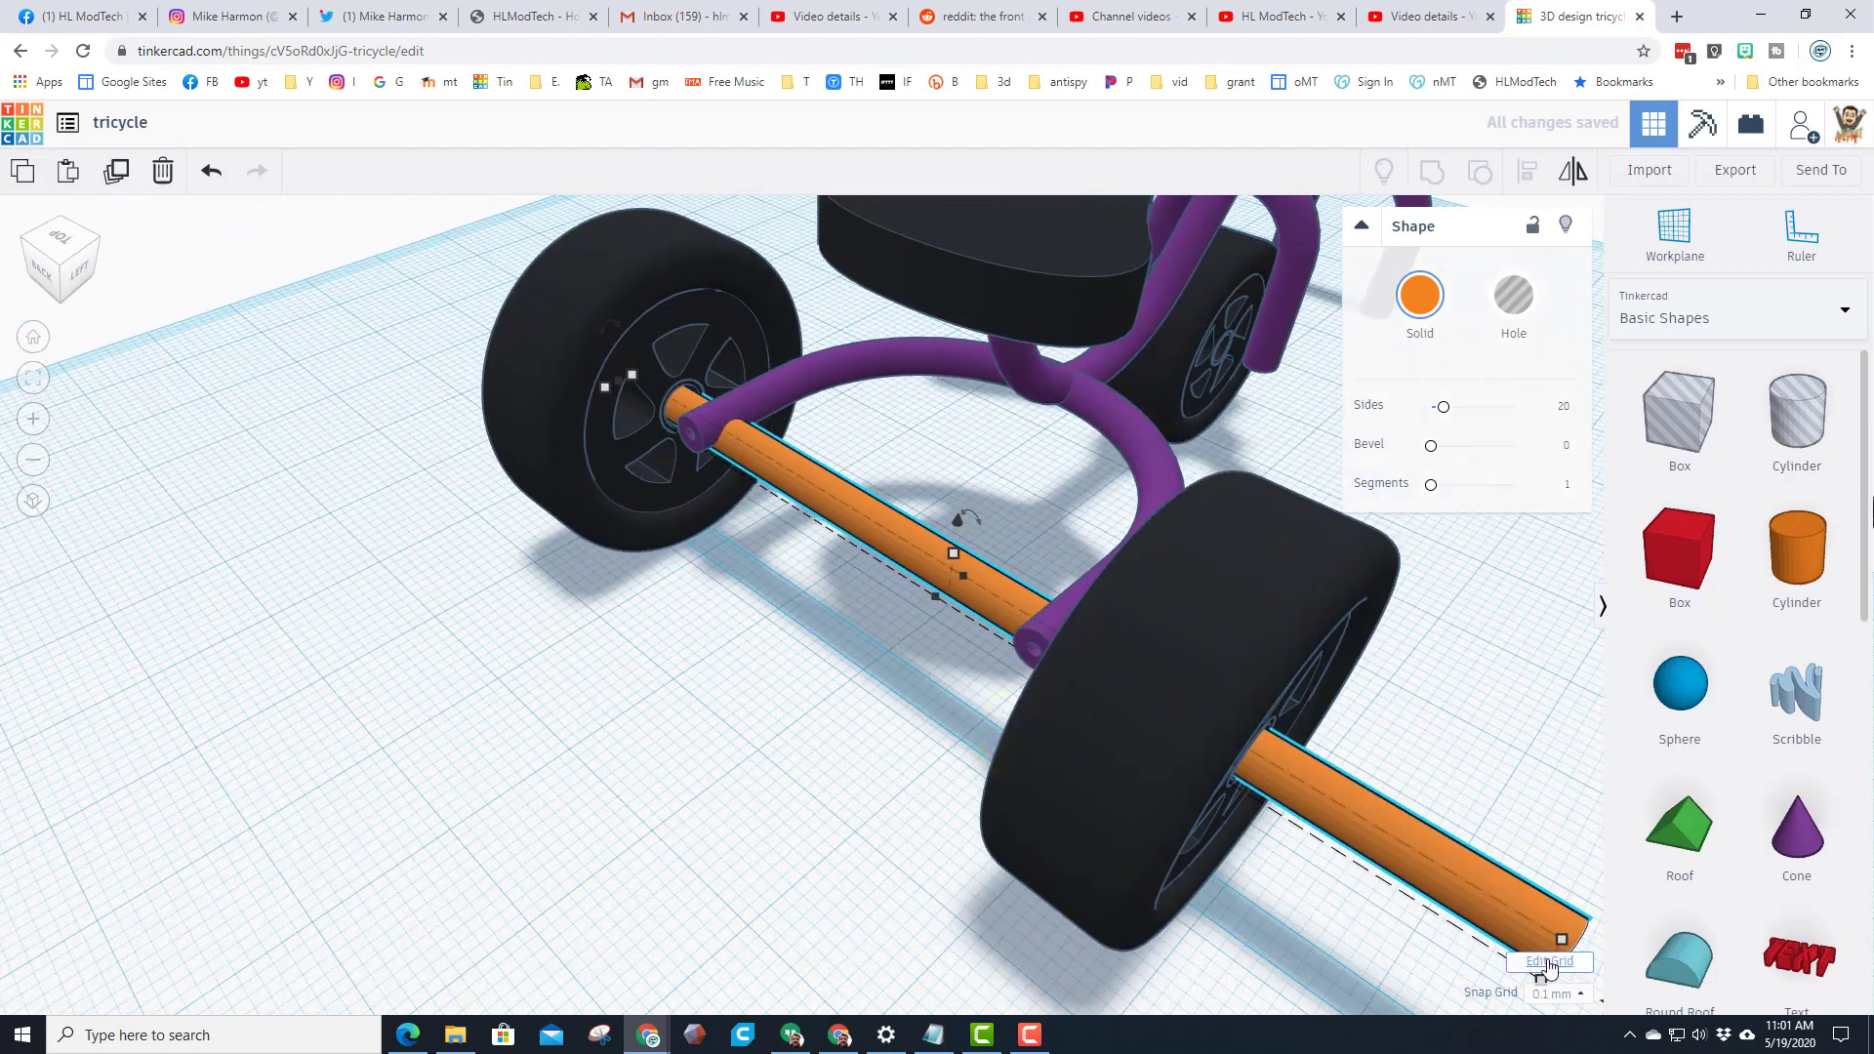
left_click(1294, 943)
right_click_drag(1316, 935, 1238, 830)
left_click(1232, 823)
left_click_drag(1223, 825, 1087, 701)
Duplicate the rear axle and centre the copy front to back on the front wheel
right_click_drag(657, 807, 1238, 883)
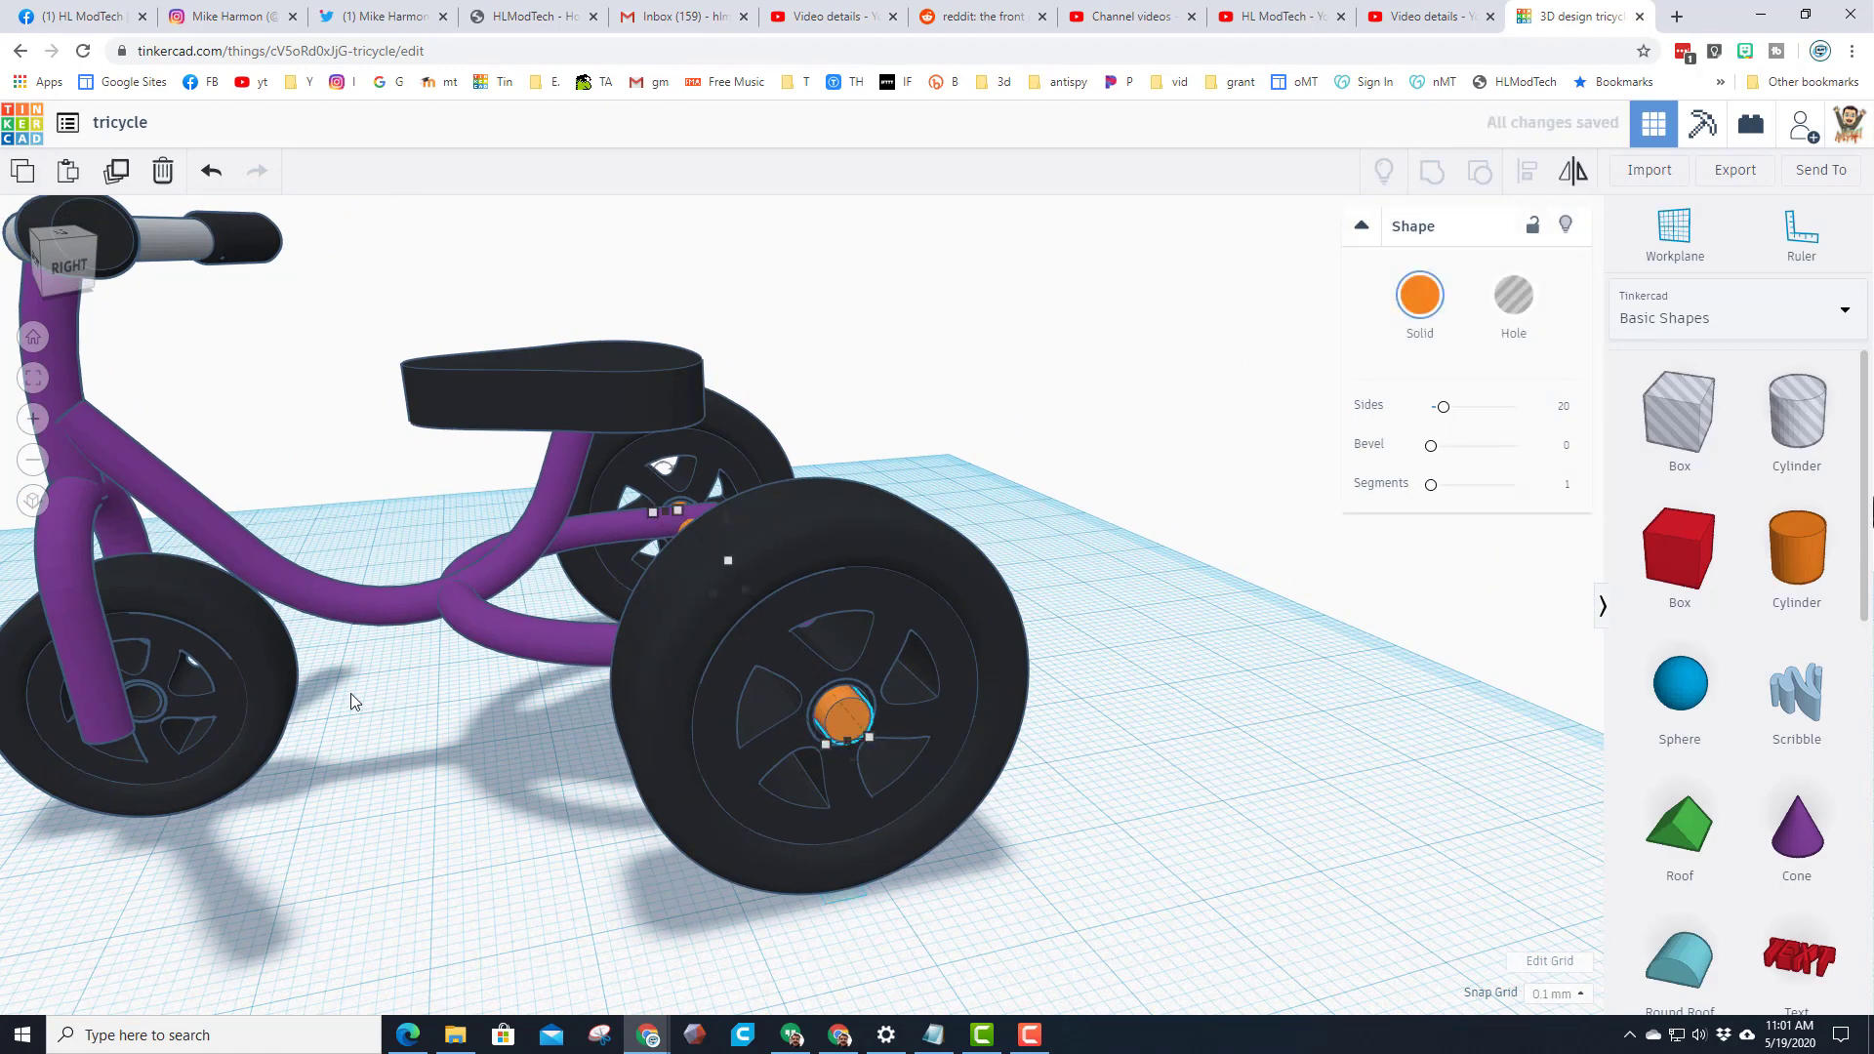
left_click(248, 665, "shift")
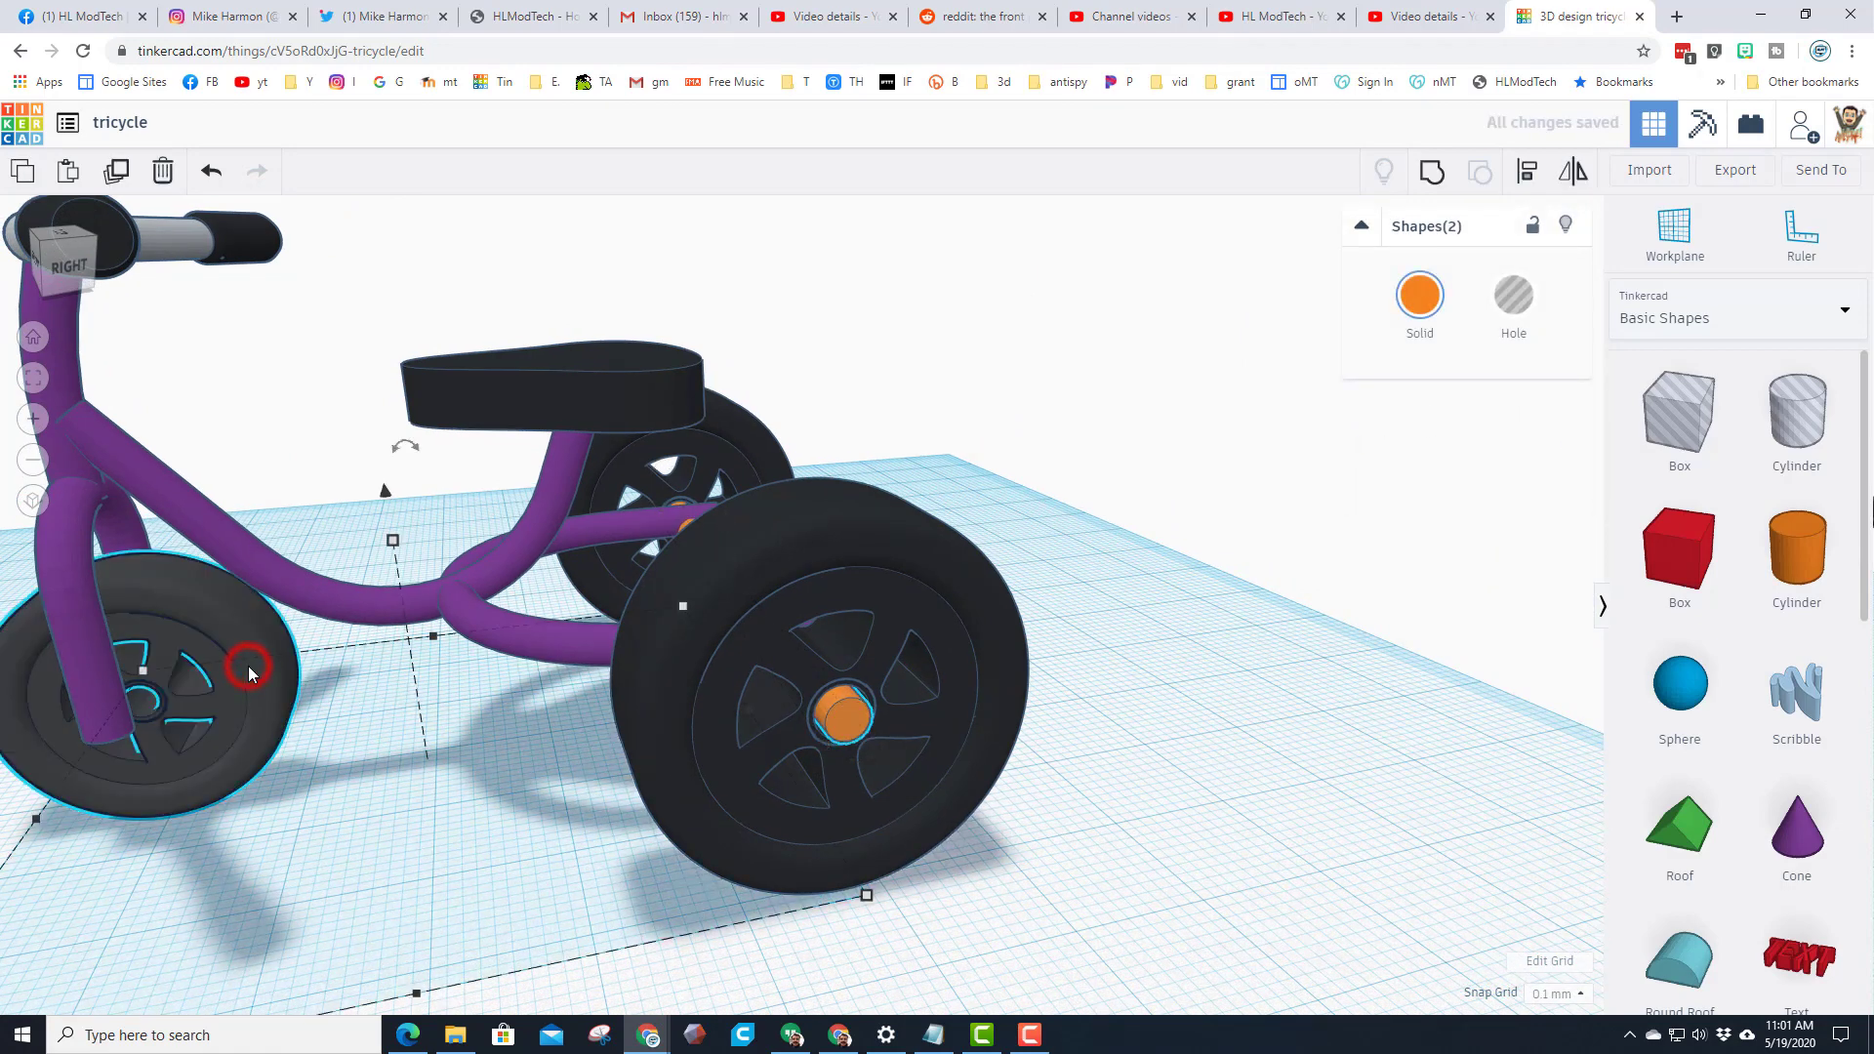
left_click(1528, 176)
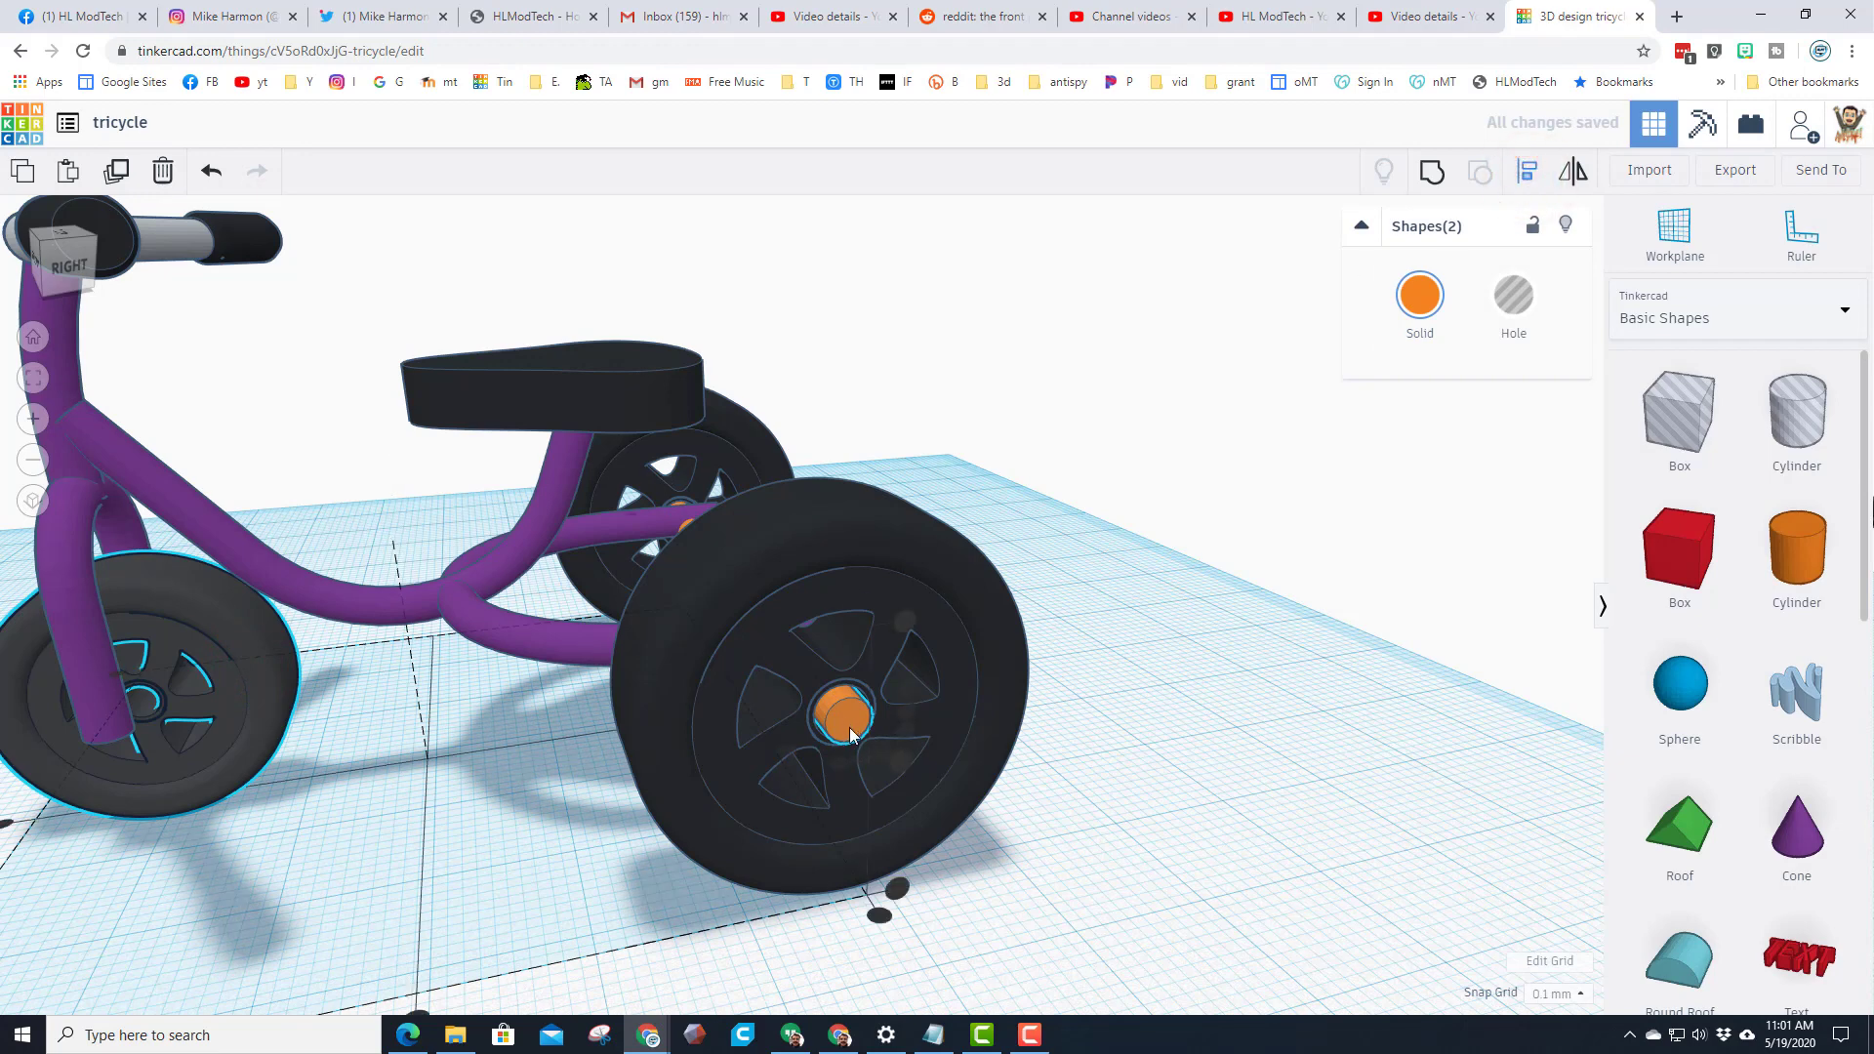
scroll(672, 754, "down", 3)
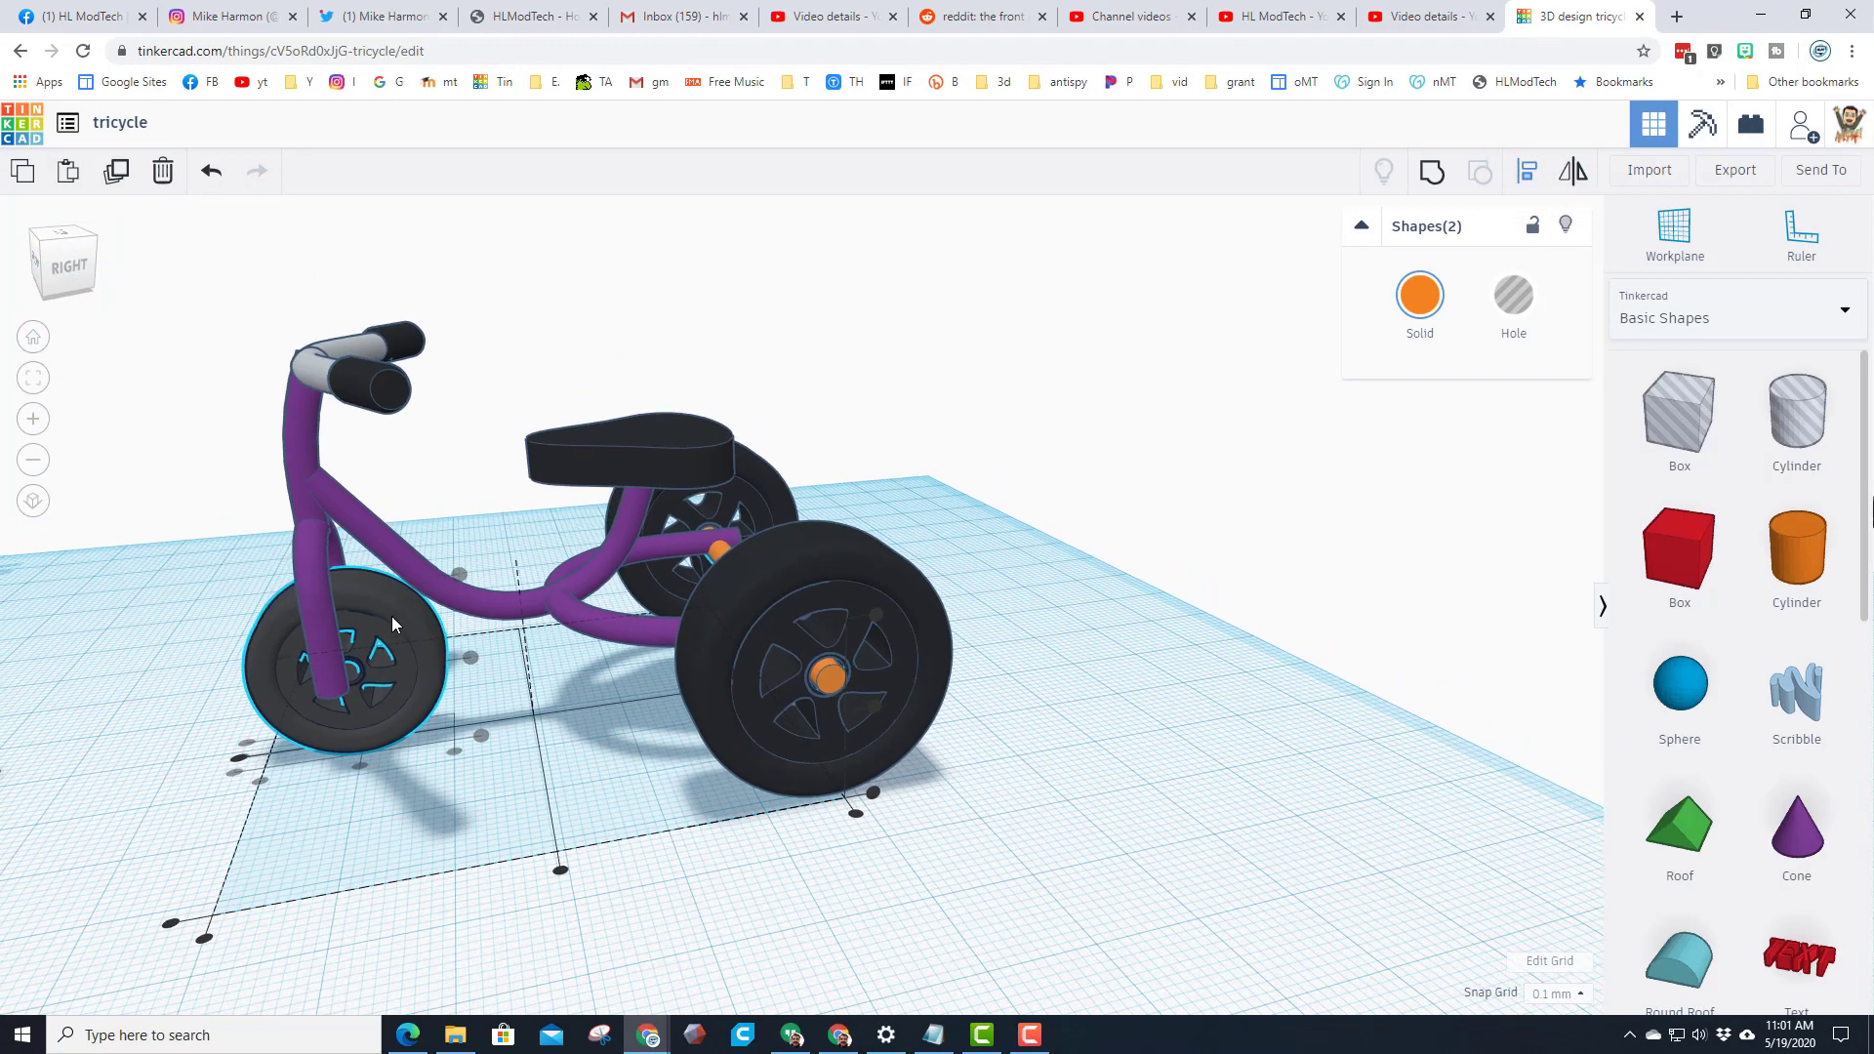
left_click(356, 771)
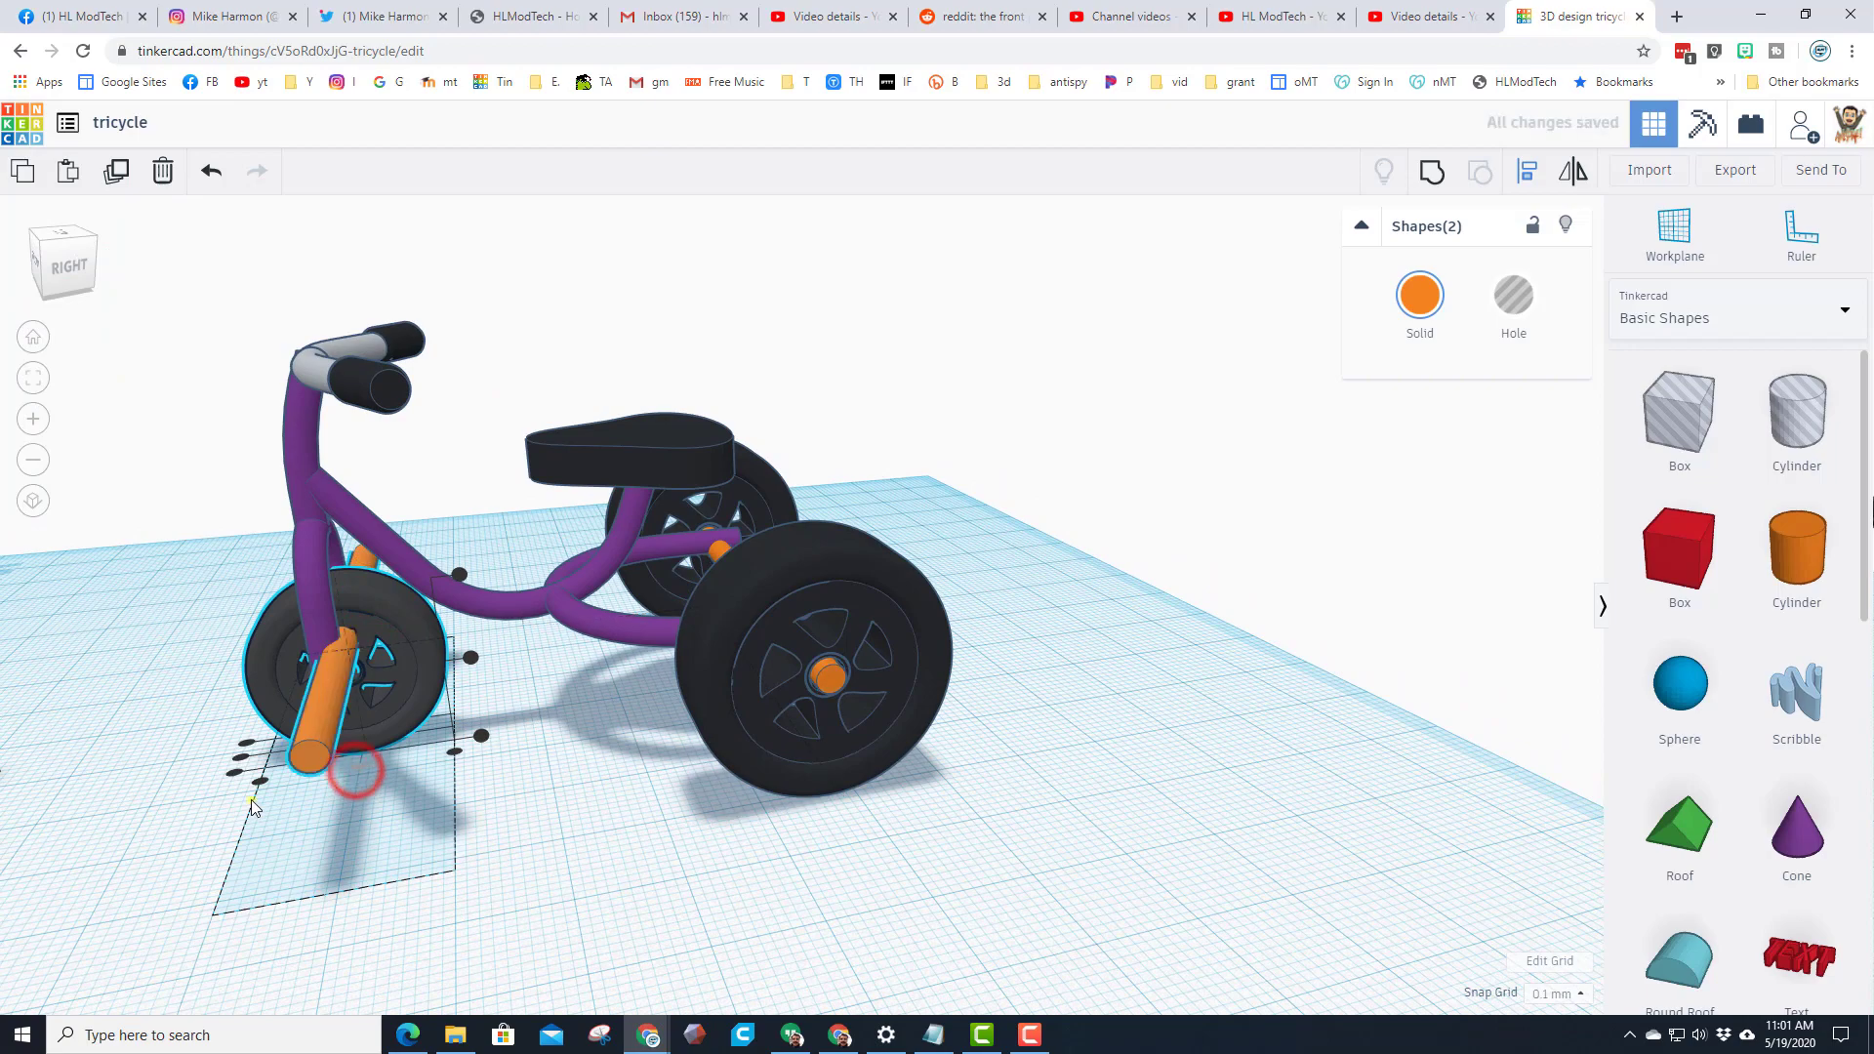
right_click_drag(251, 804, 483, 759)
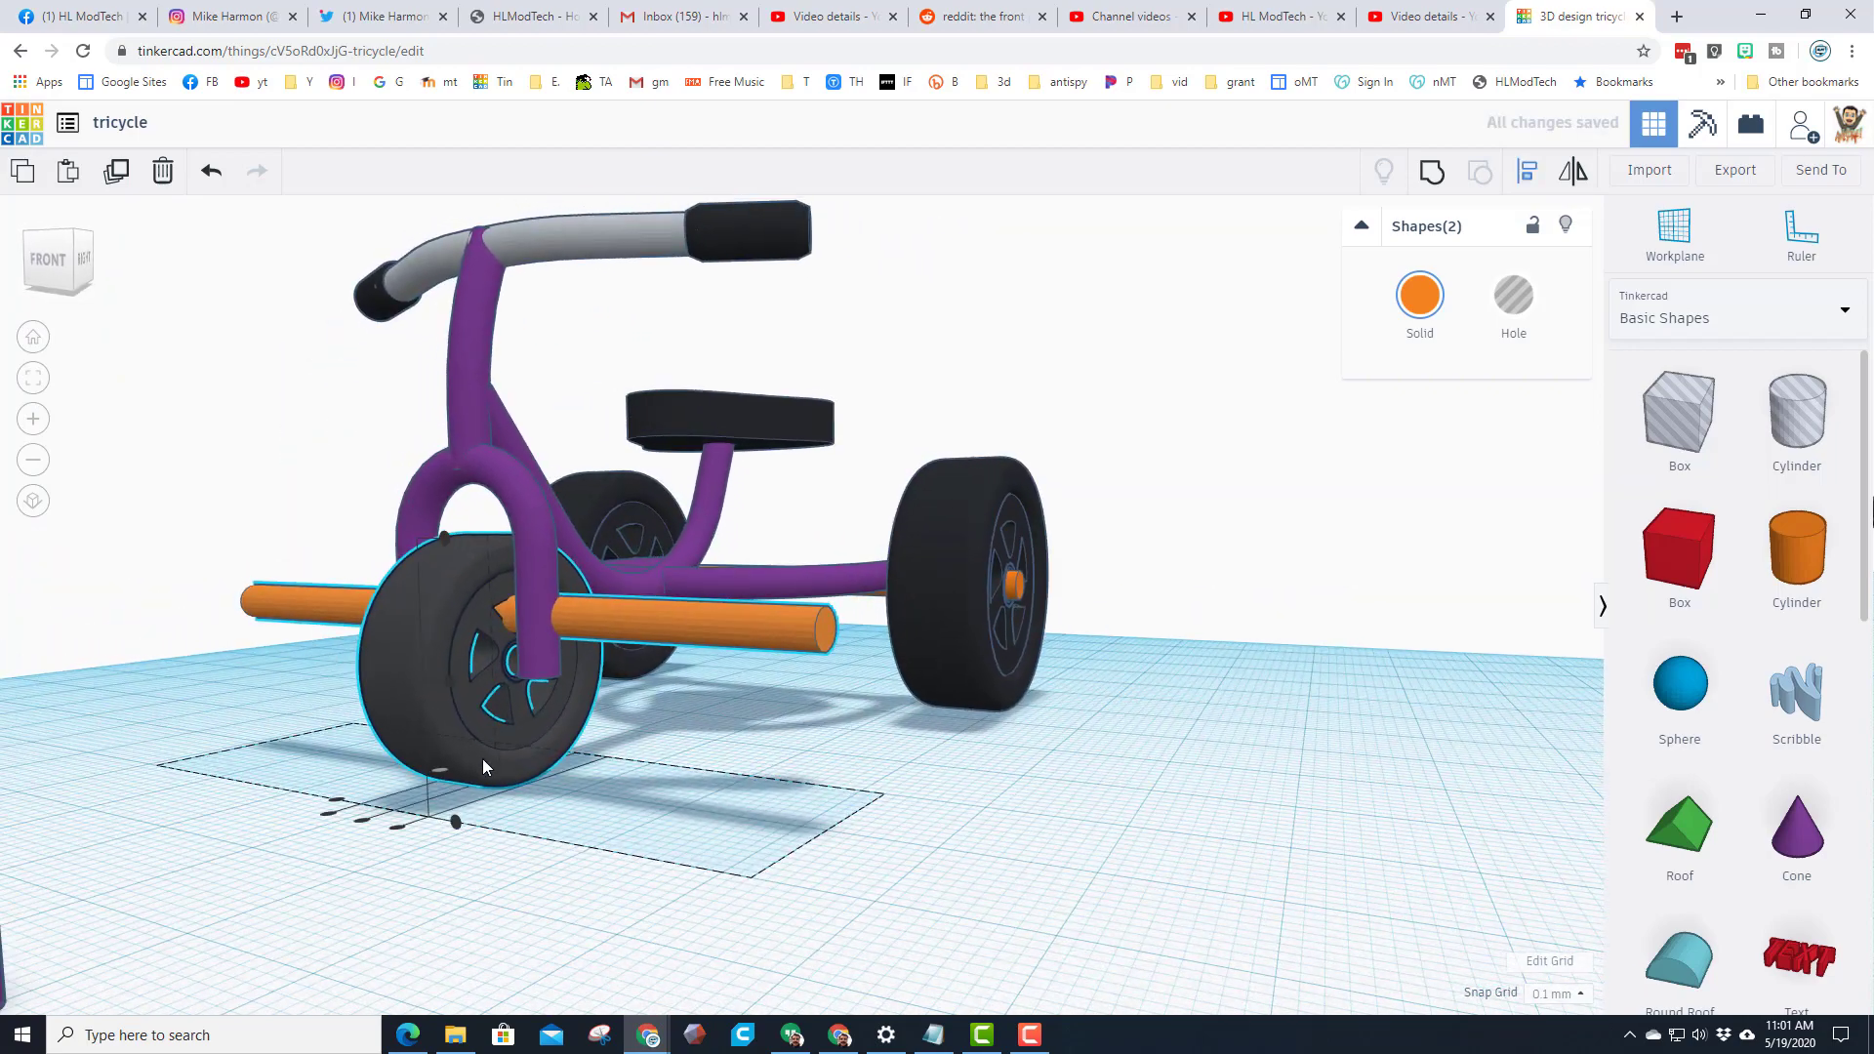
Centre the copied axle vertically on the front wheel, keeping the wheel as the alignment reference
right_click_drag(556, 820, 436, 752)
left_click(436, 742)
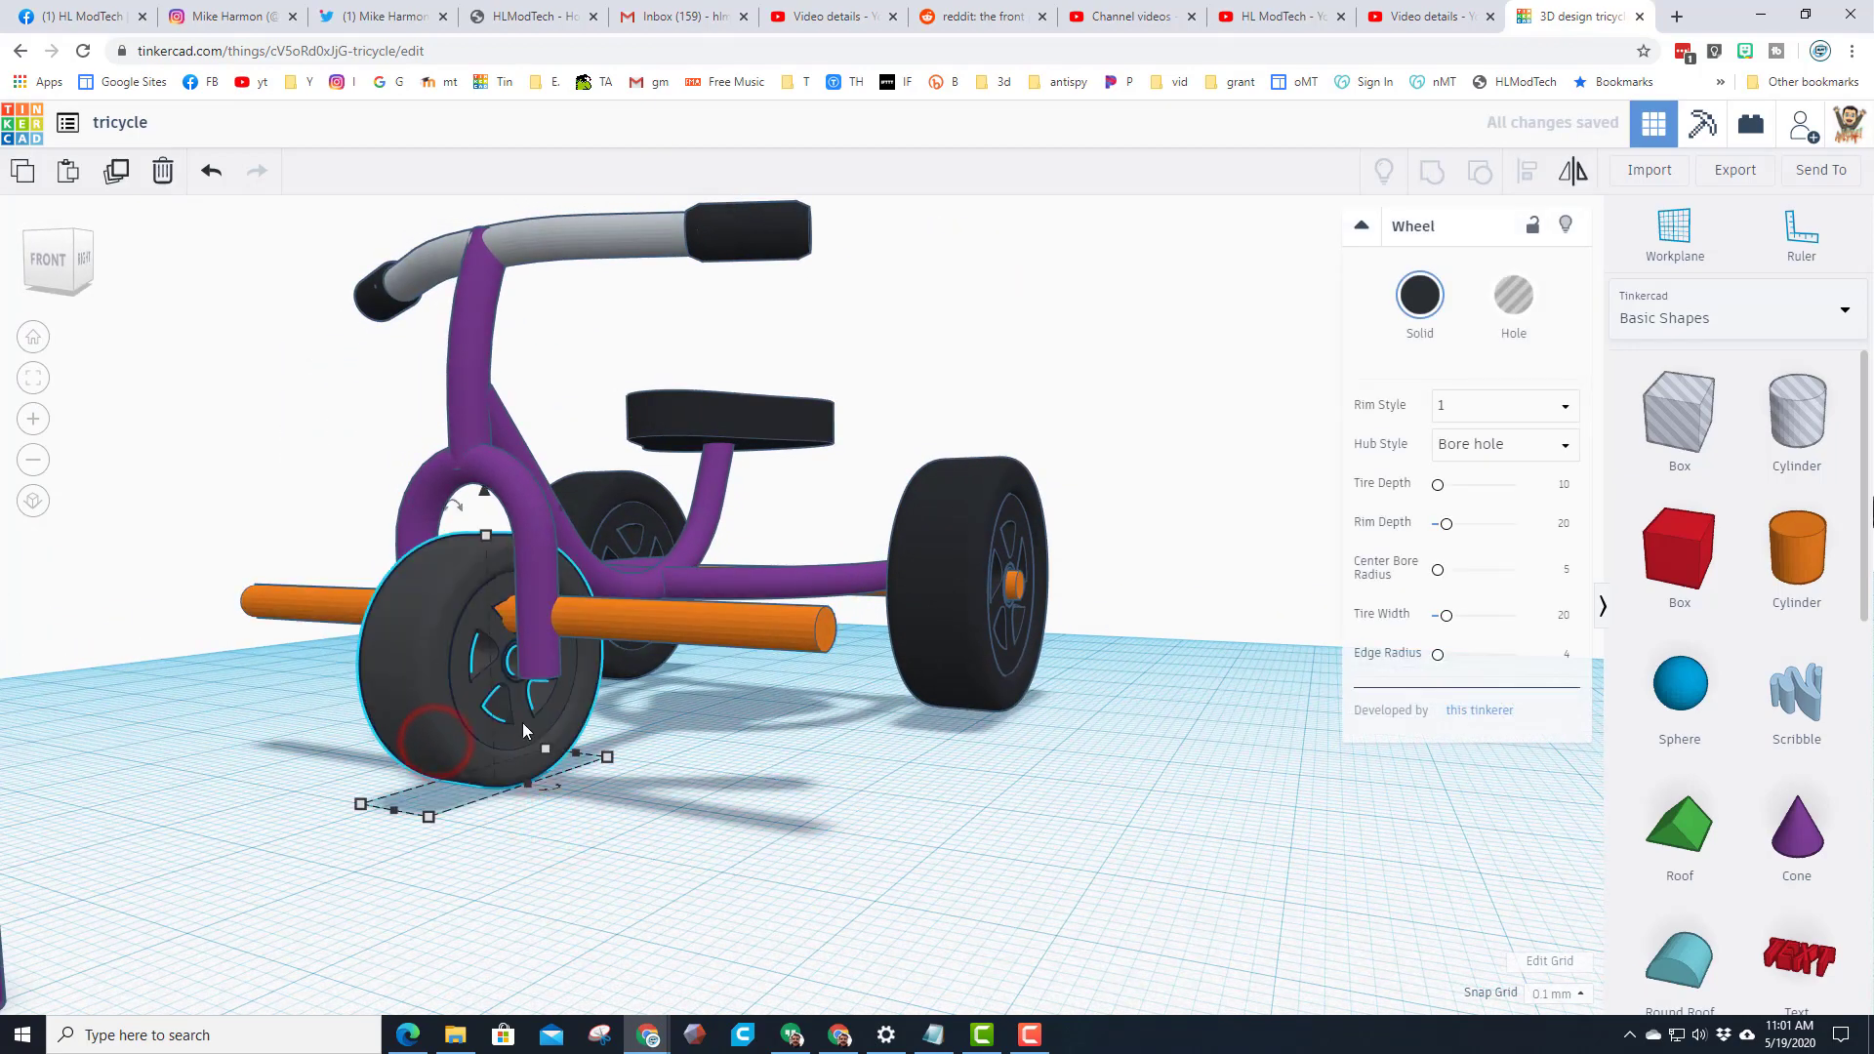
left_click(657, 627, "shift")
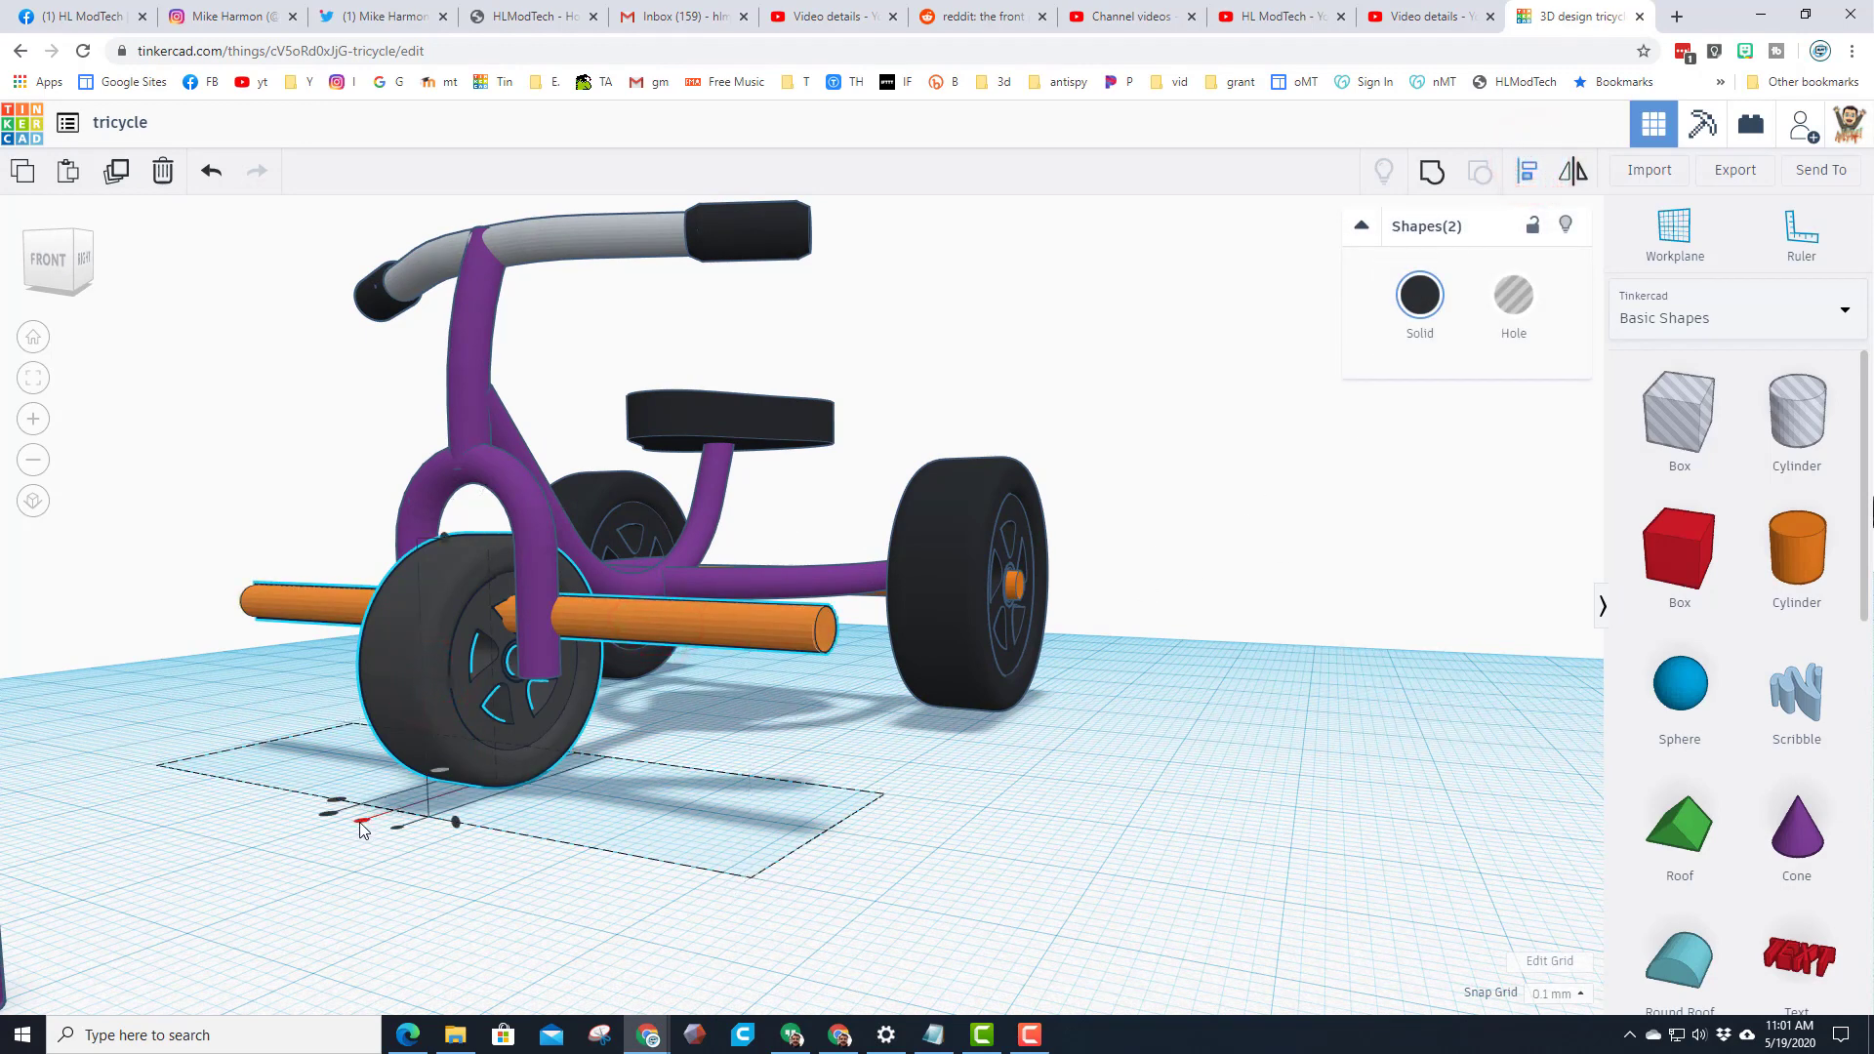
left_click(448, 681)
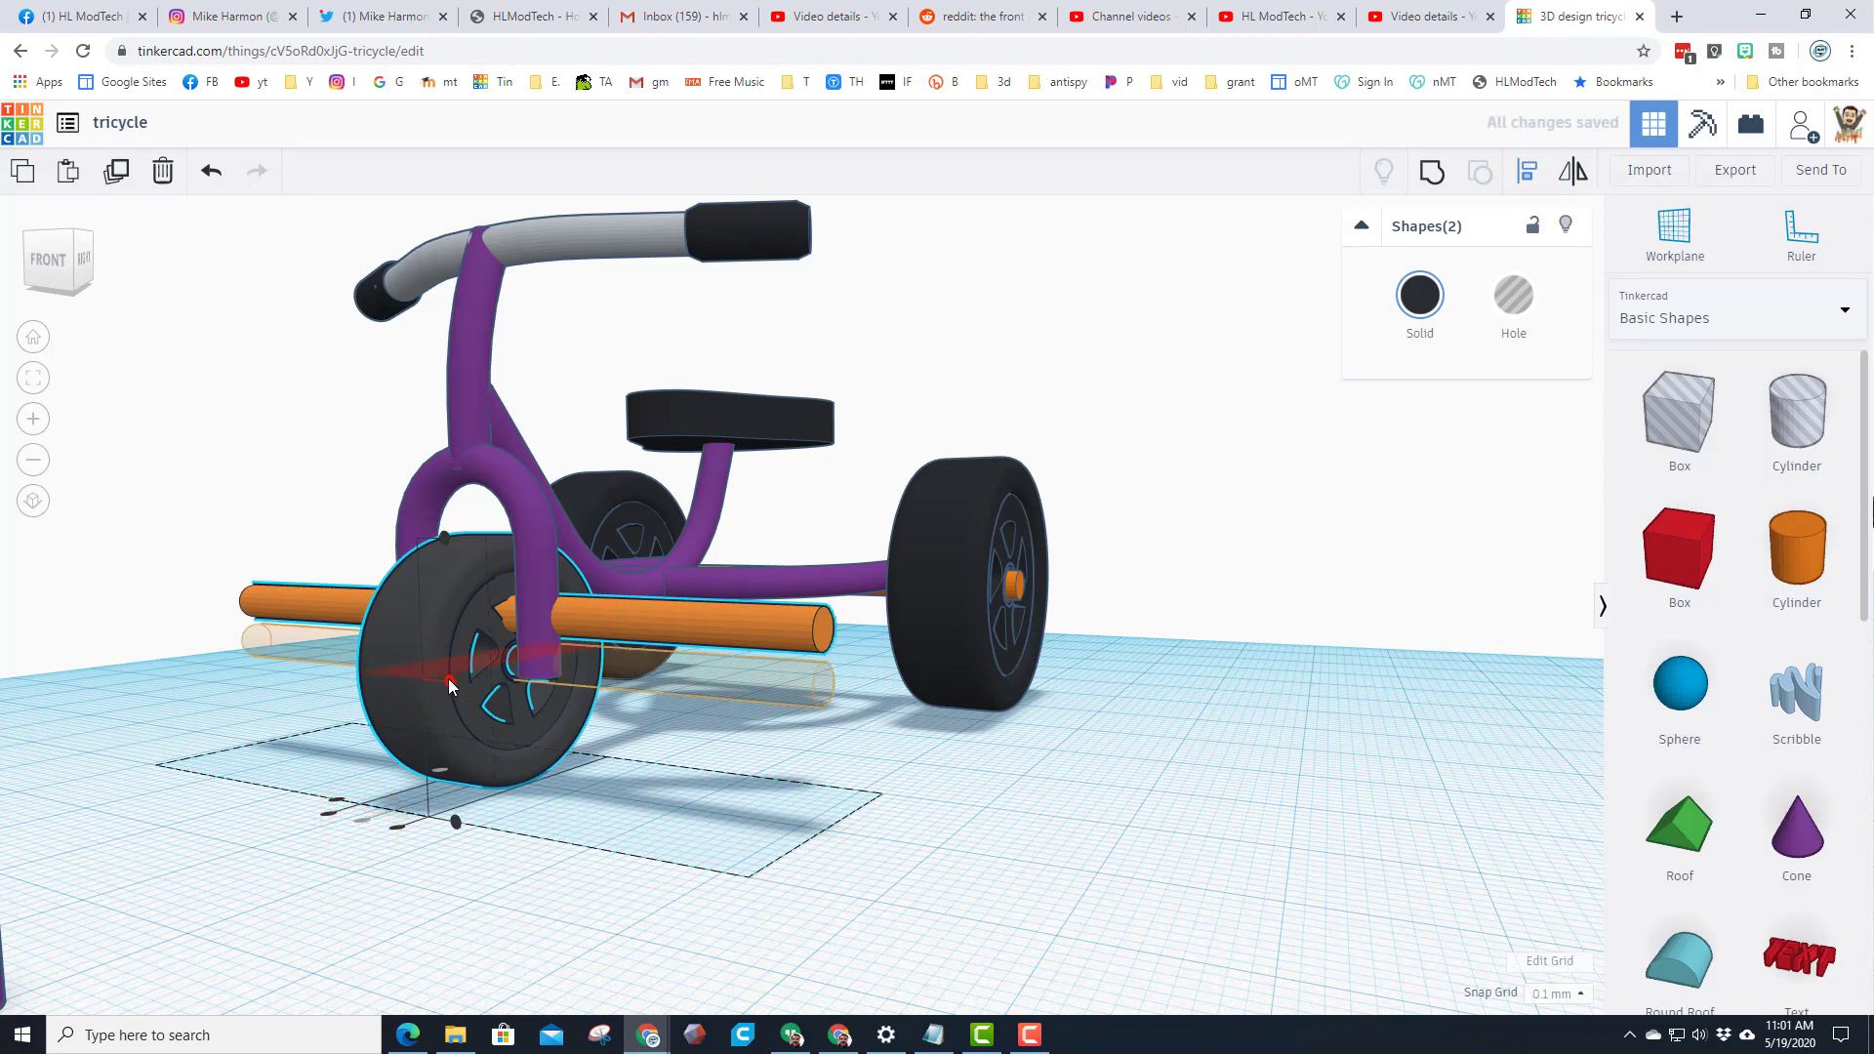
left_click(685, 760)
left_click(823, 684)
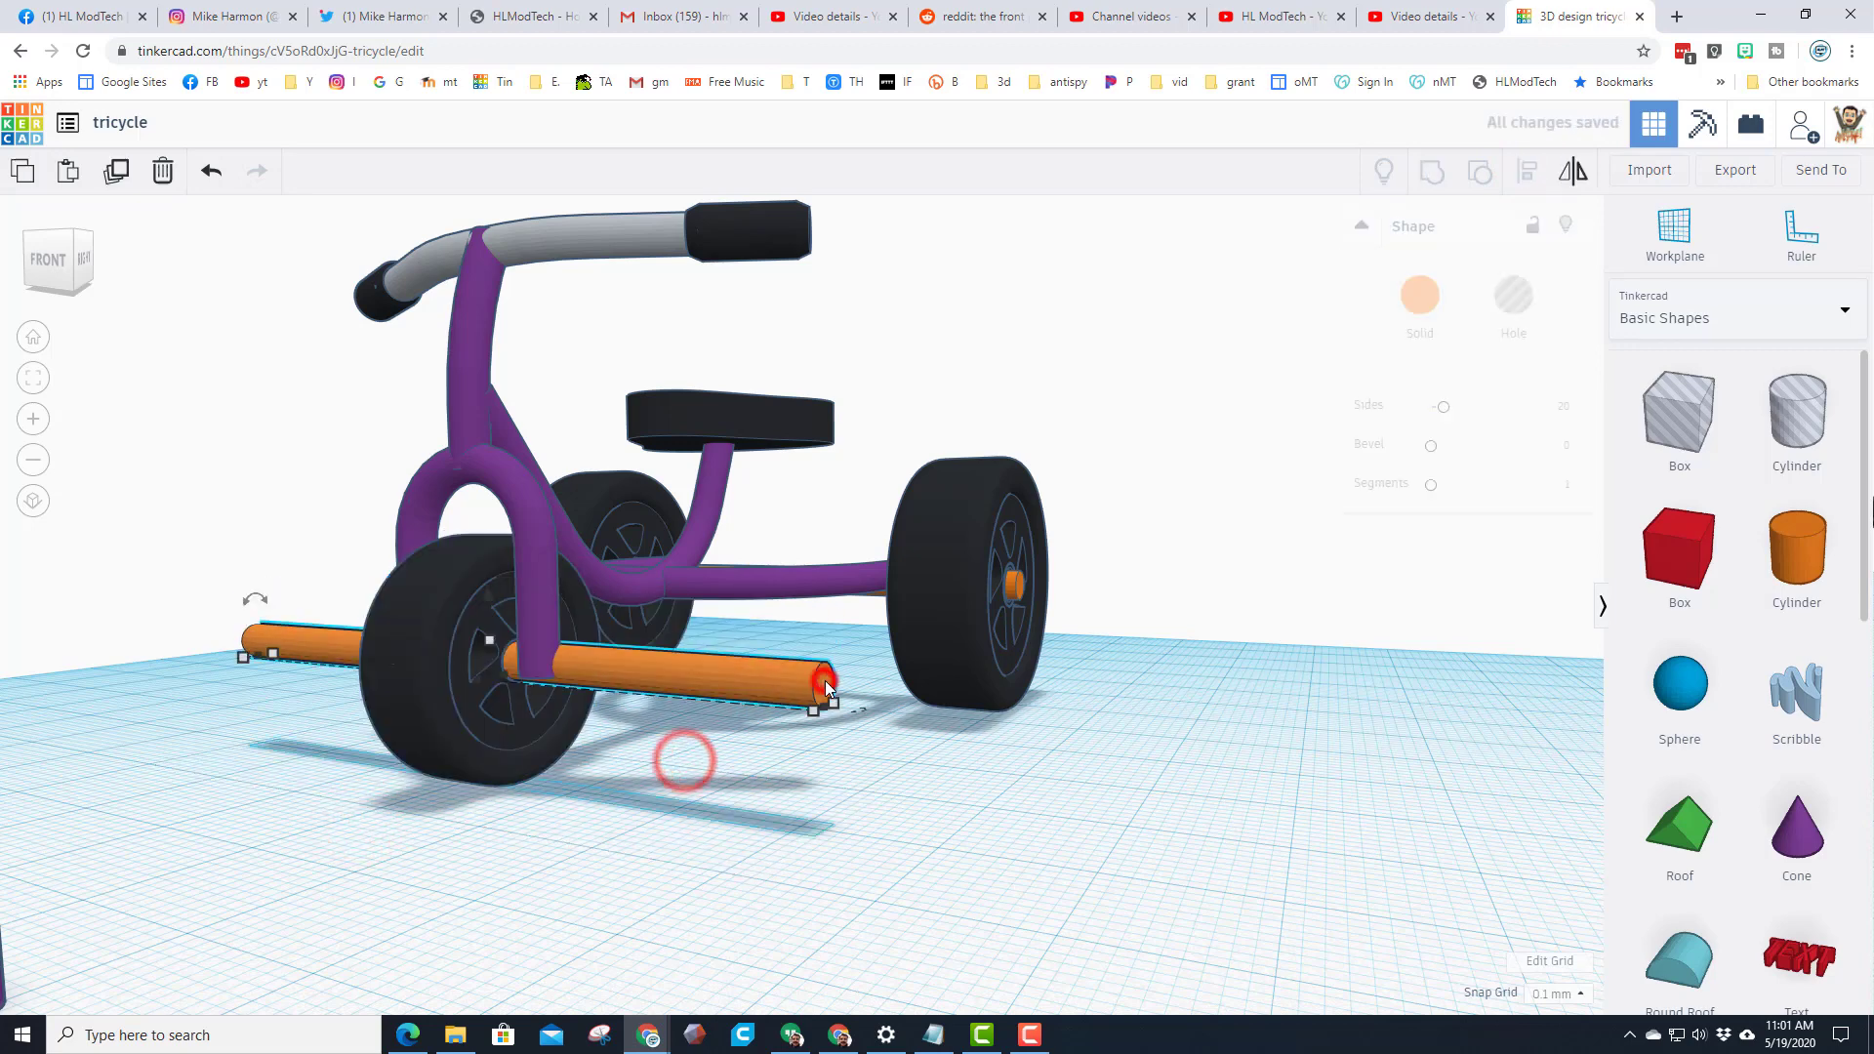
left_click_drag(823, 711, 781, 667)
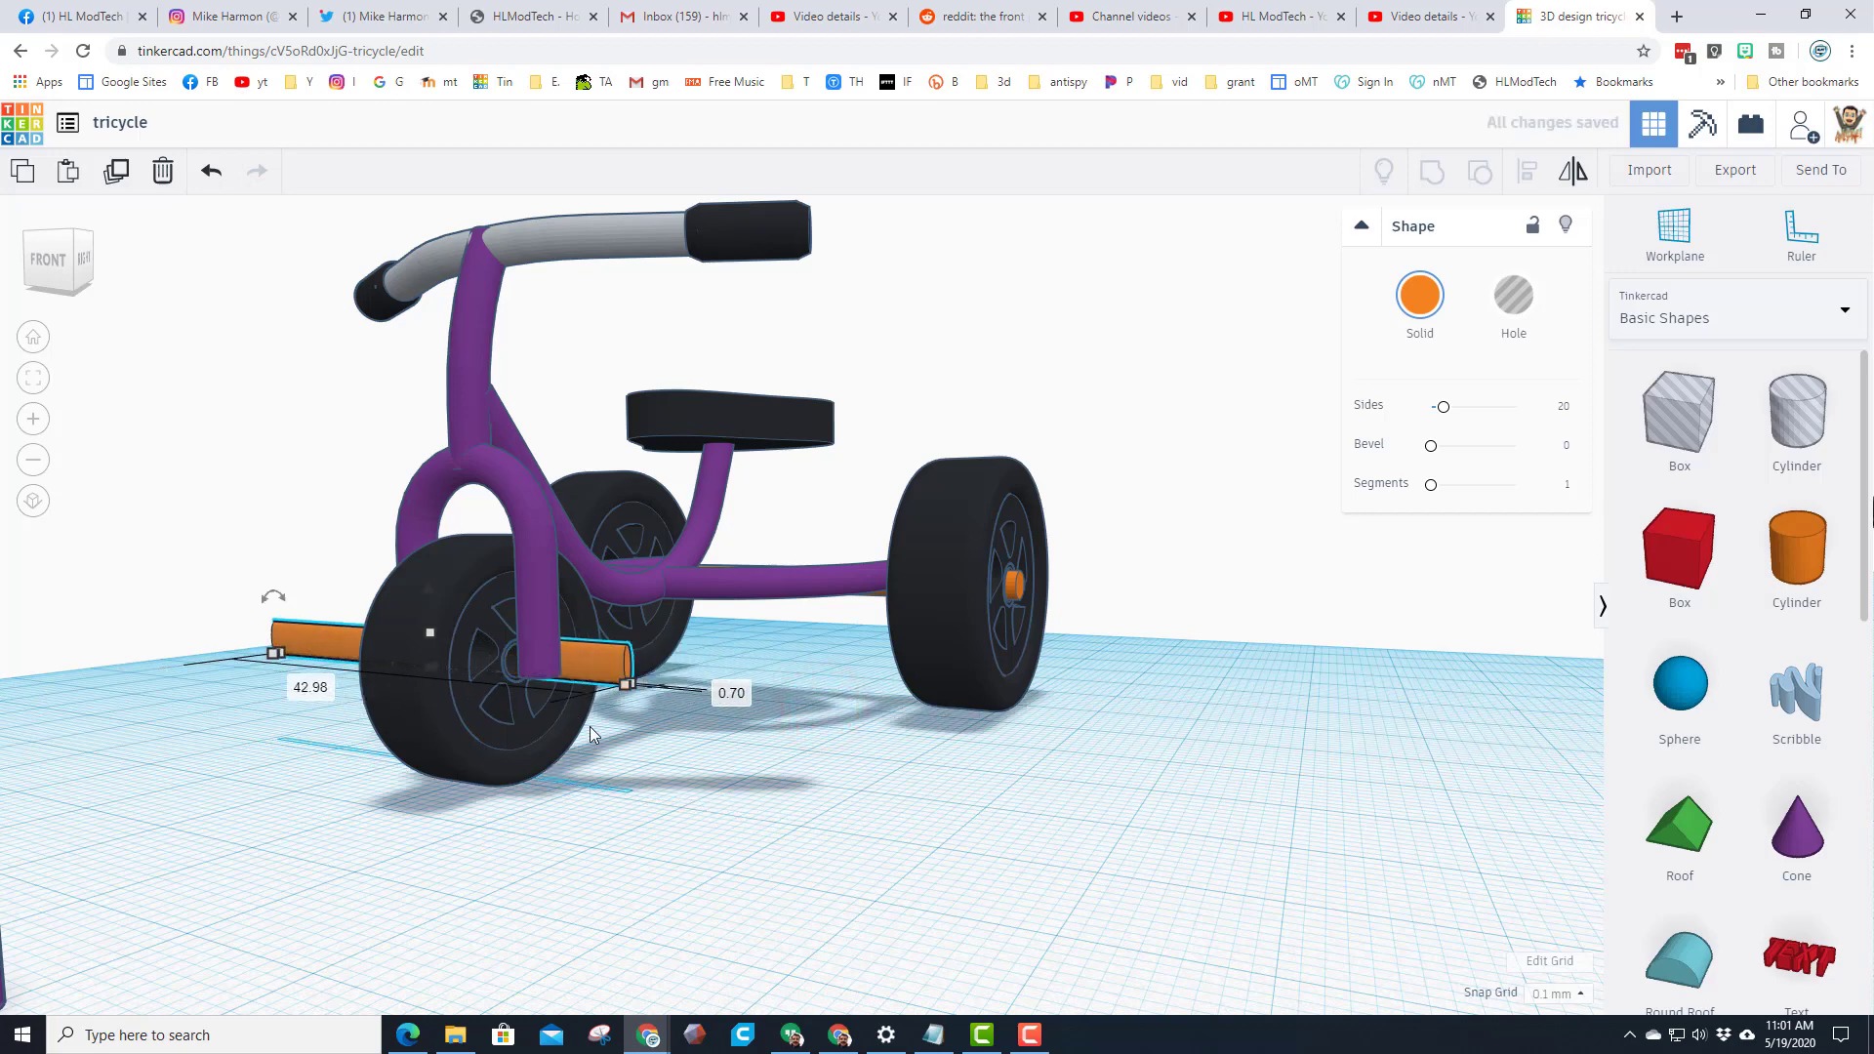
key("ctrl+z")
Shorten the front axle from both ends until it only spans the front fork
left_click(826, 709)
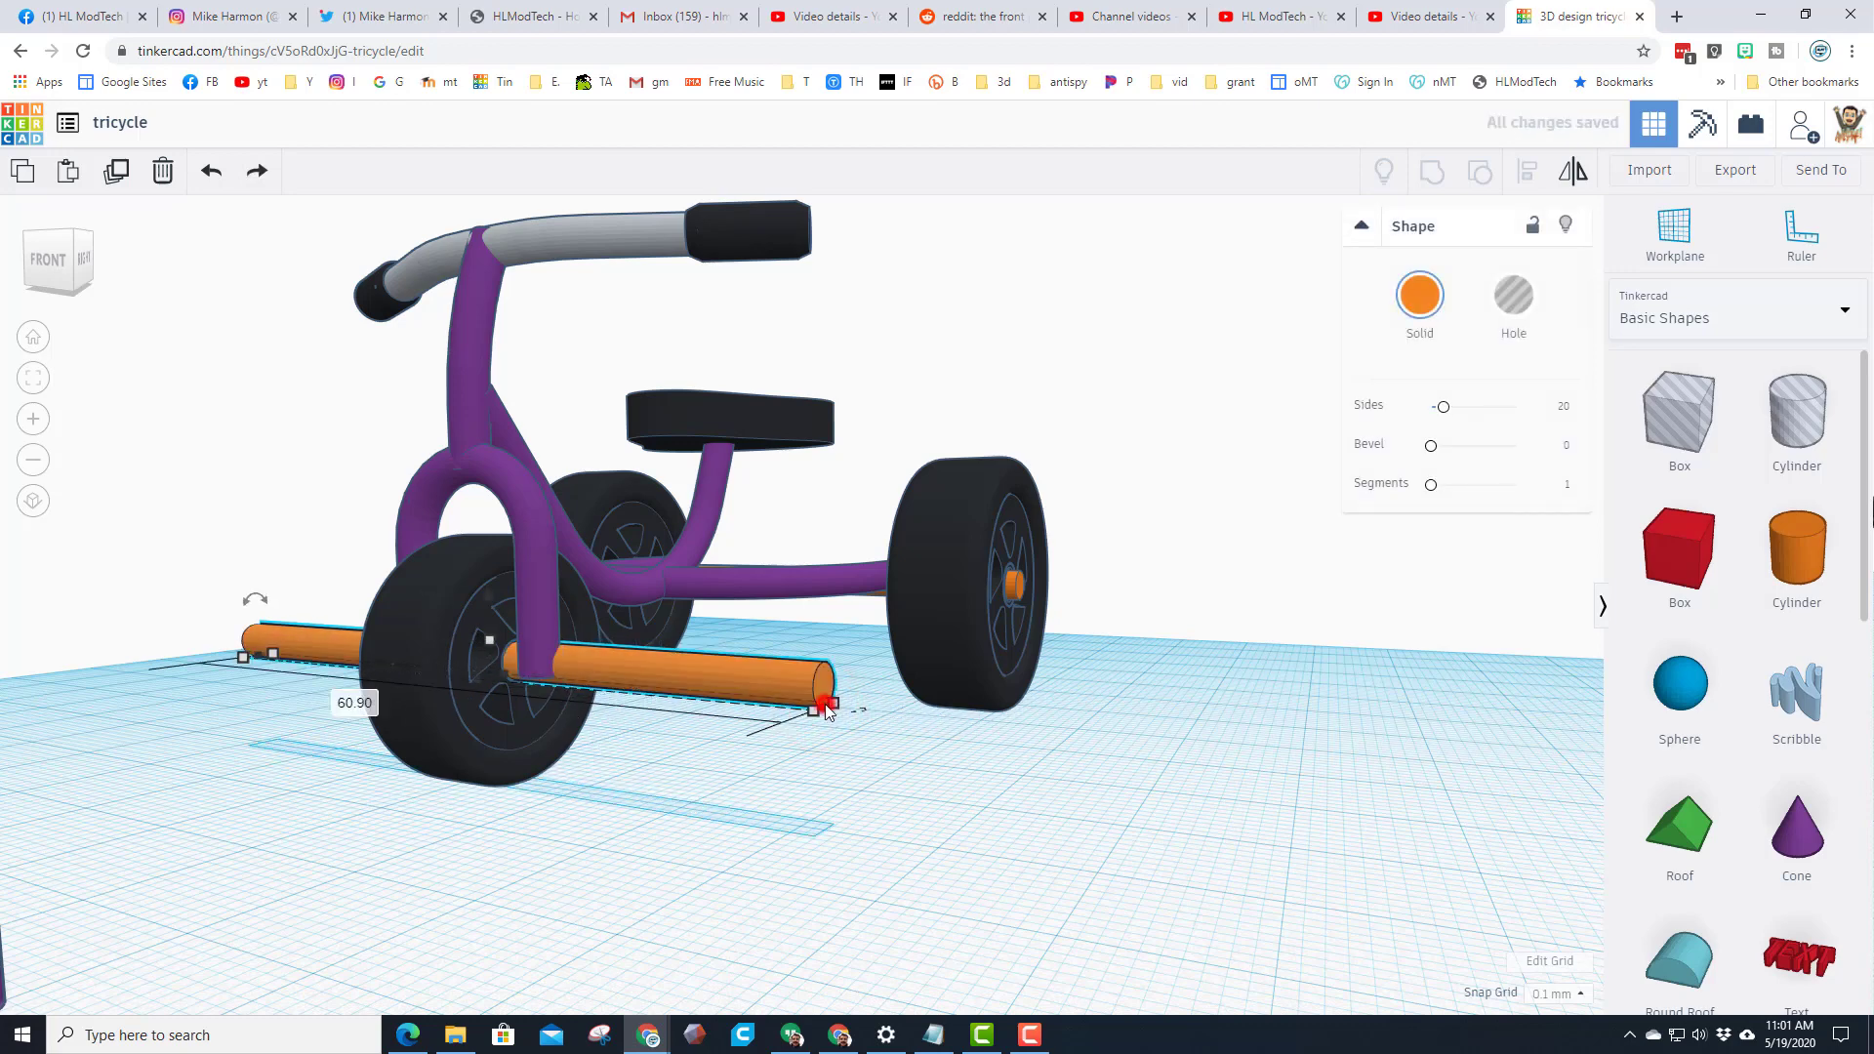
right_click_drag(855, 729, 828, 934)
left_click_drag(818, 982, 552, 890)
right_click_drag(433, 879, 840, 930)
left_click_drag(842, 940, 1090, 847)
right_click_drag(945, 874, 1066, 870)
right_click_drag(1103, 769, 1204, 701)
left_click(1206, 664)
left_click(1195, 778)
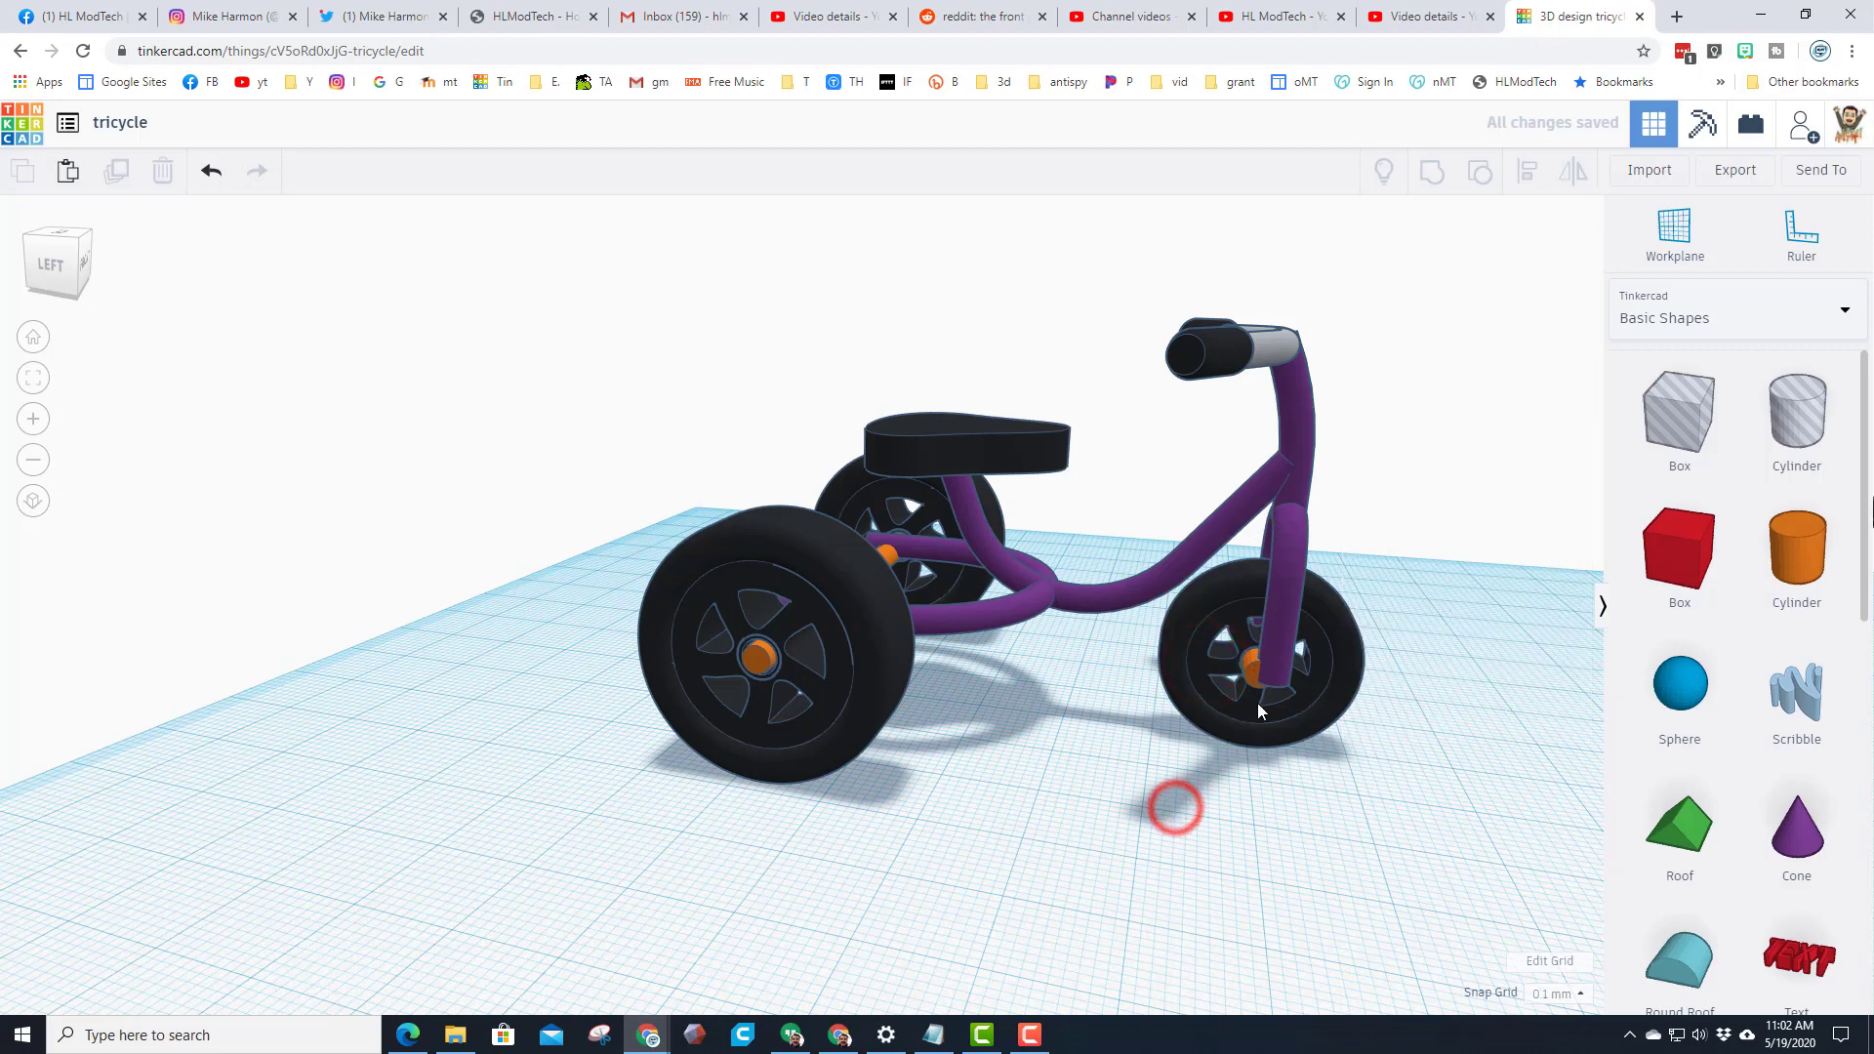
Move the front wheel and its axle together slightly forward to line up with the lower ends of the fork
left_click(1249, 674)
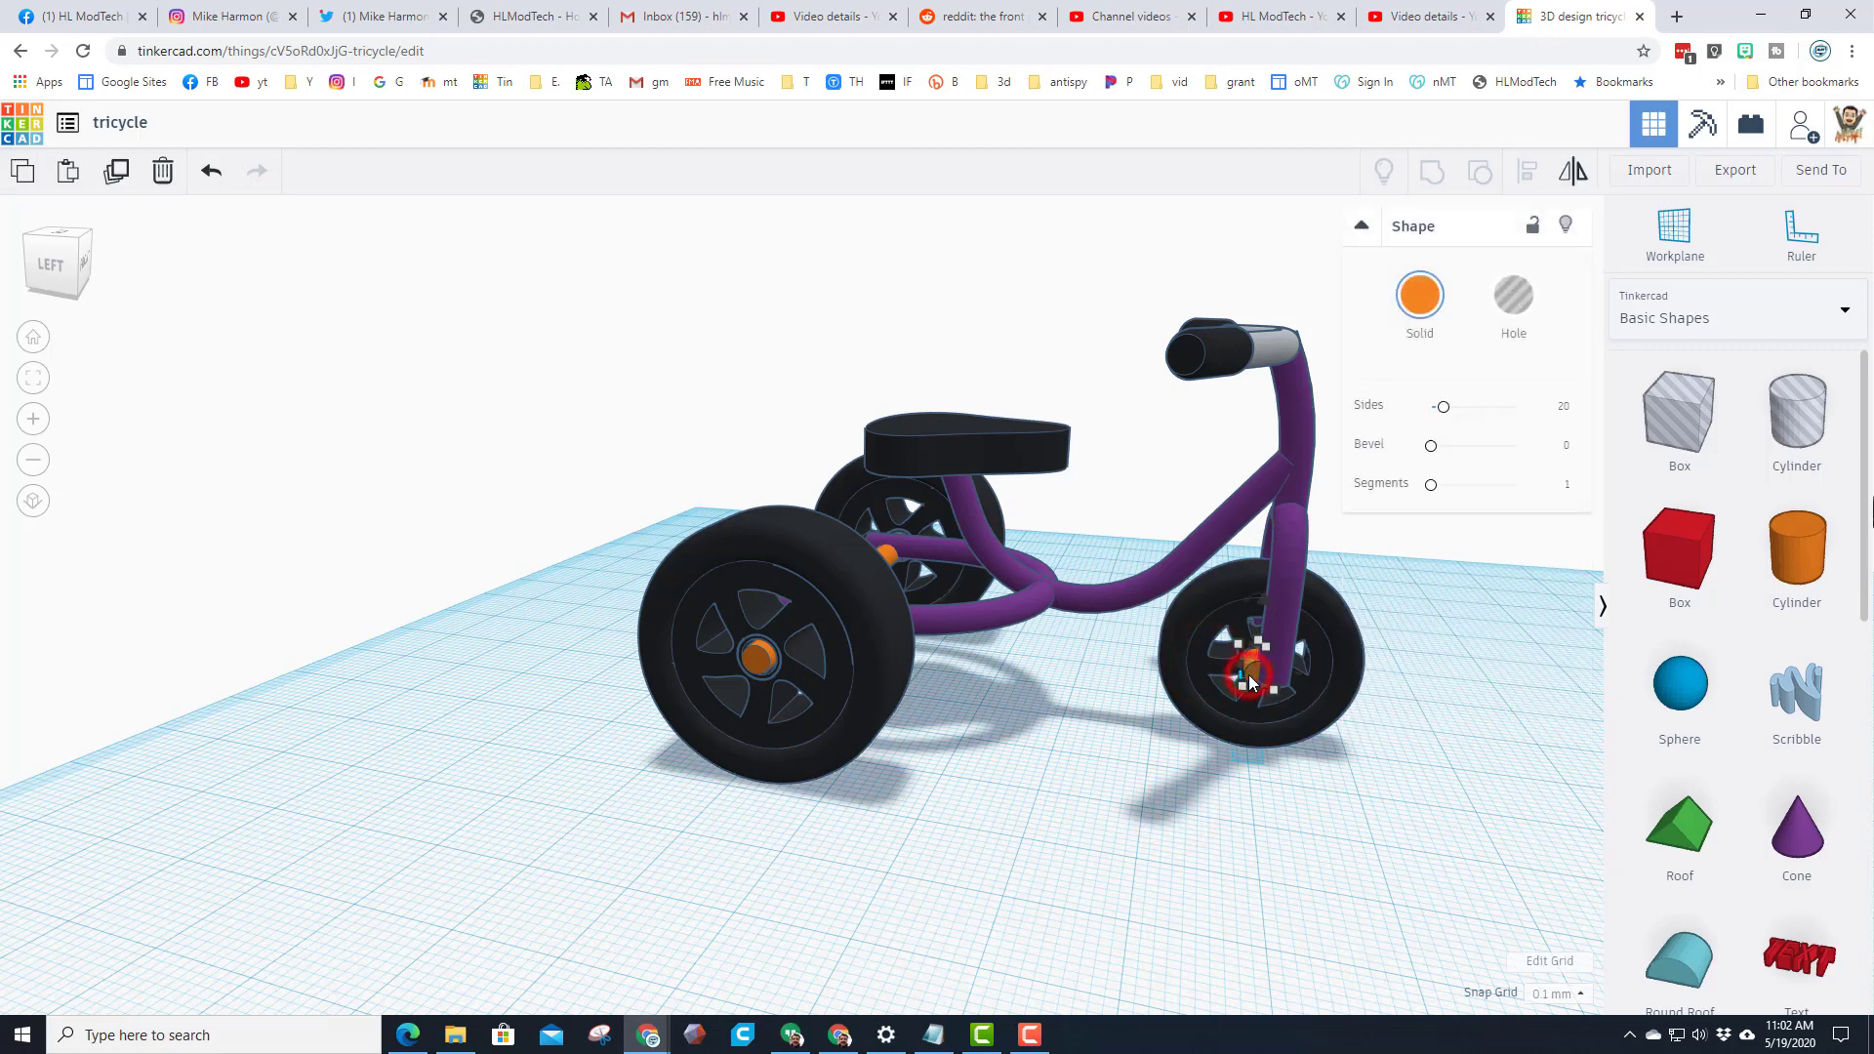
left_click(1215, 627, "shift")
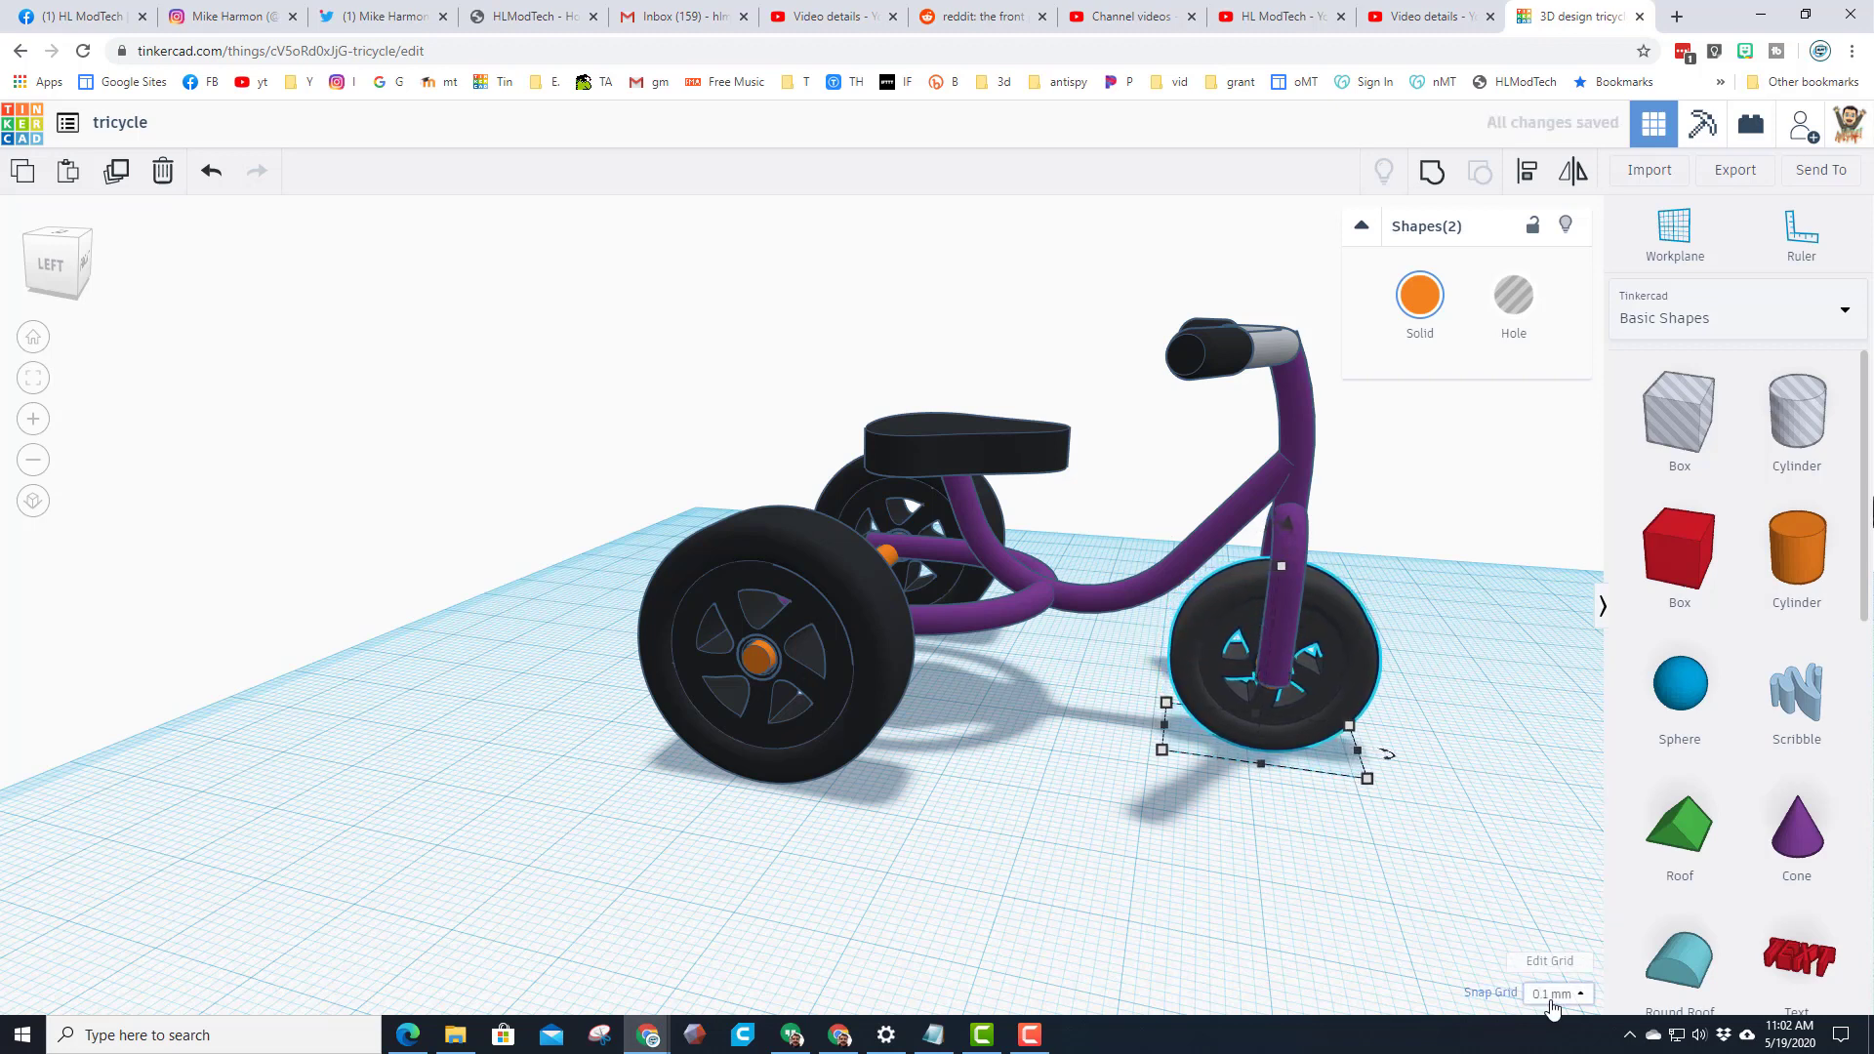
right_click_drag(1369, 833, 617, 818)
left_click(1064, 697)
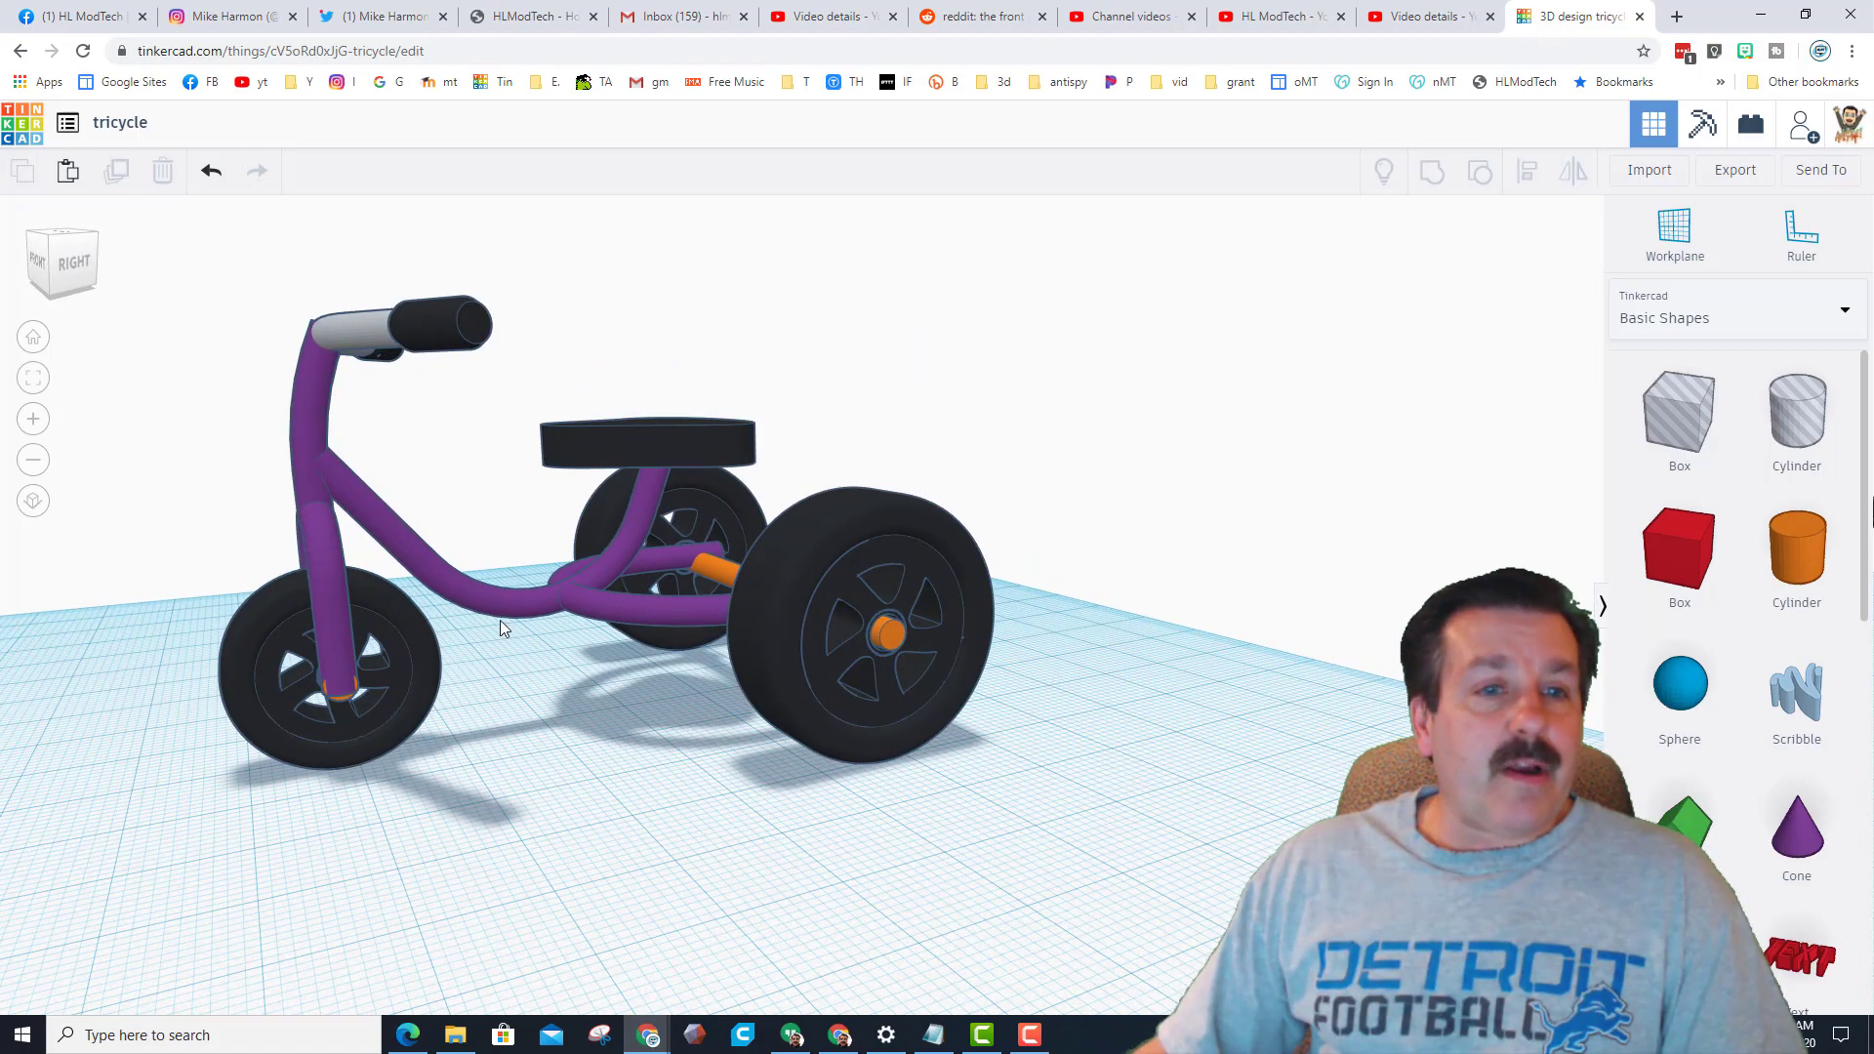
Recolour the tricycle frame with the preset bright red
left_click(303, 448)
left_click(1421, 318)
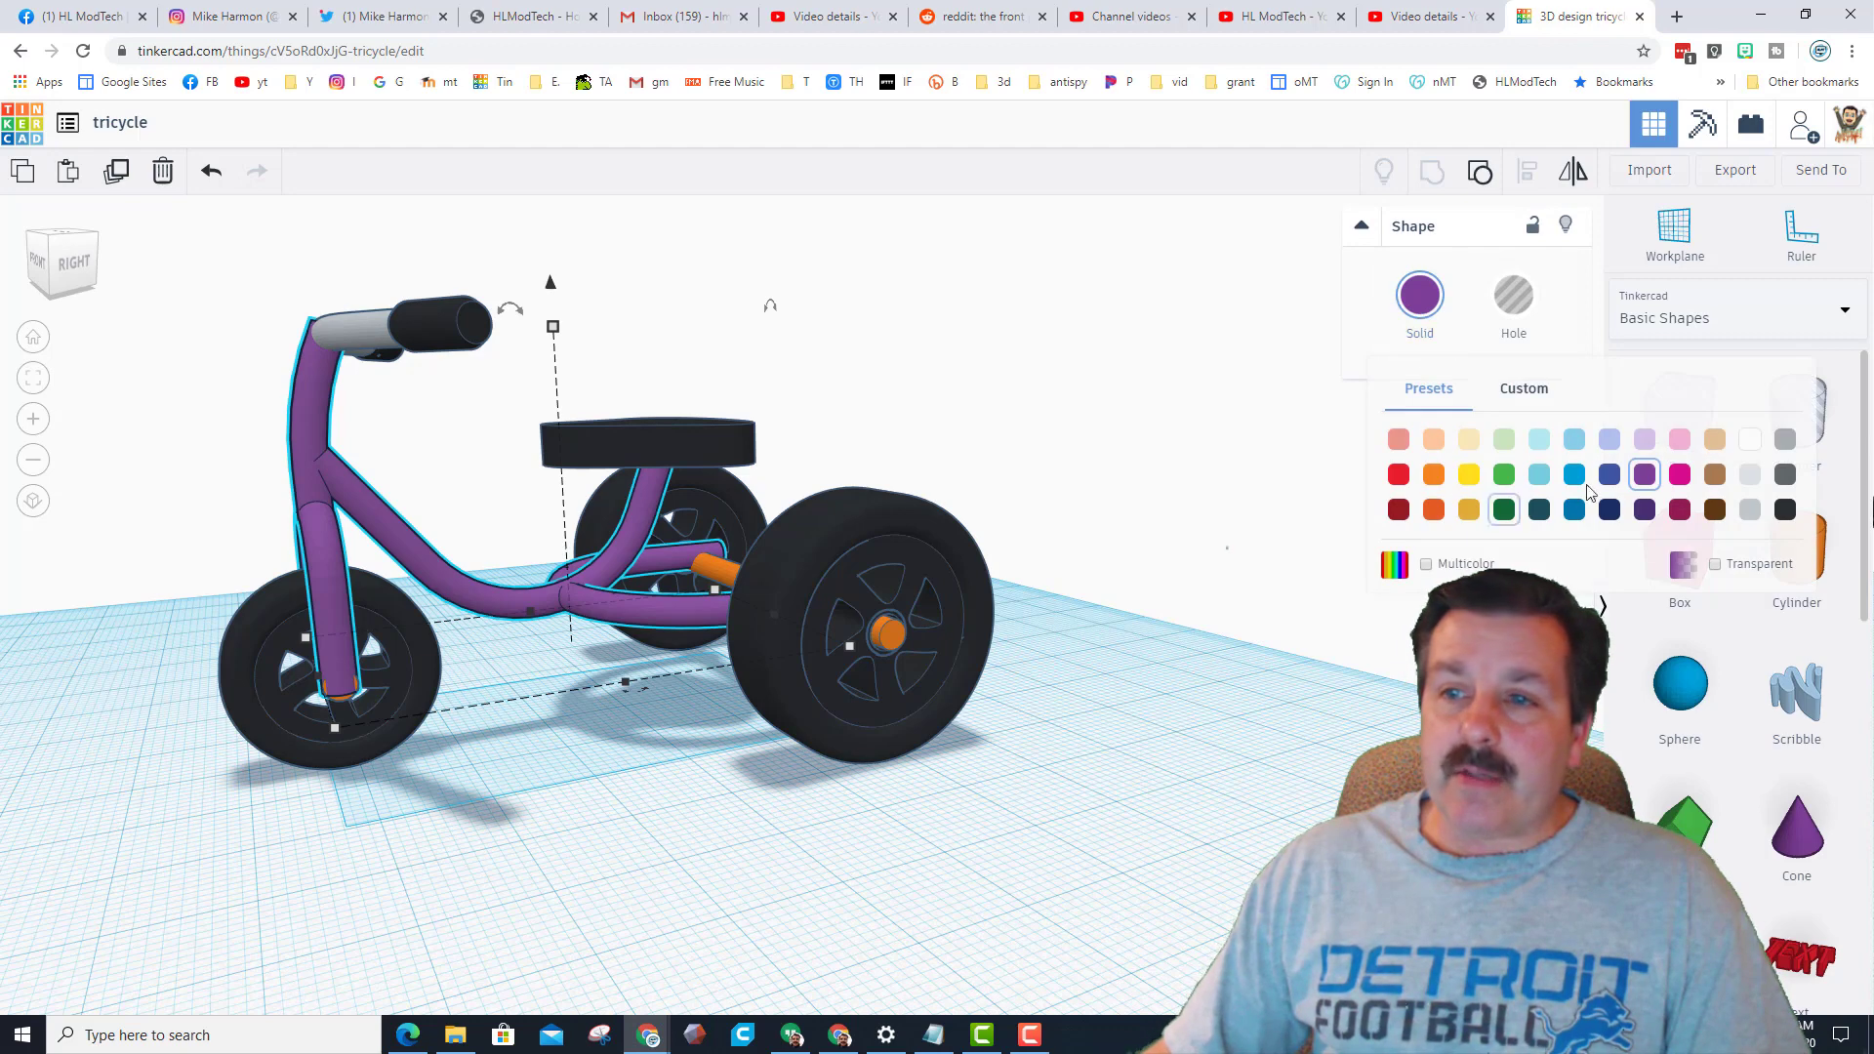
left_click(1400, 476)
Recolour the rear axle and the front axle with the same preset light grey
right_click_drag(746, 755, 824, 600)
left_click(826, 604)
left_click(1428, 299)
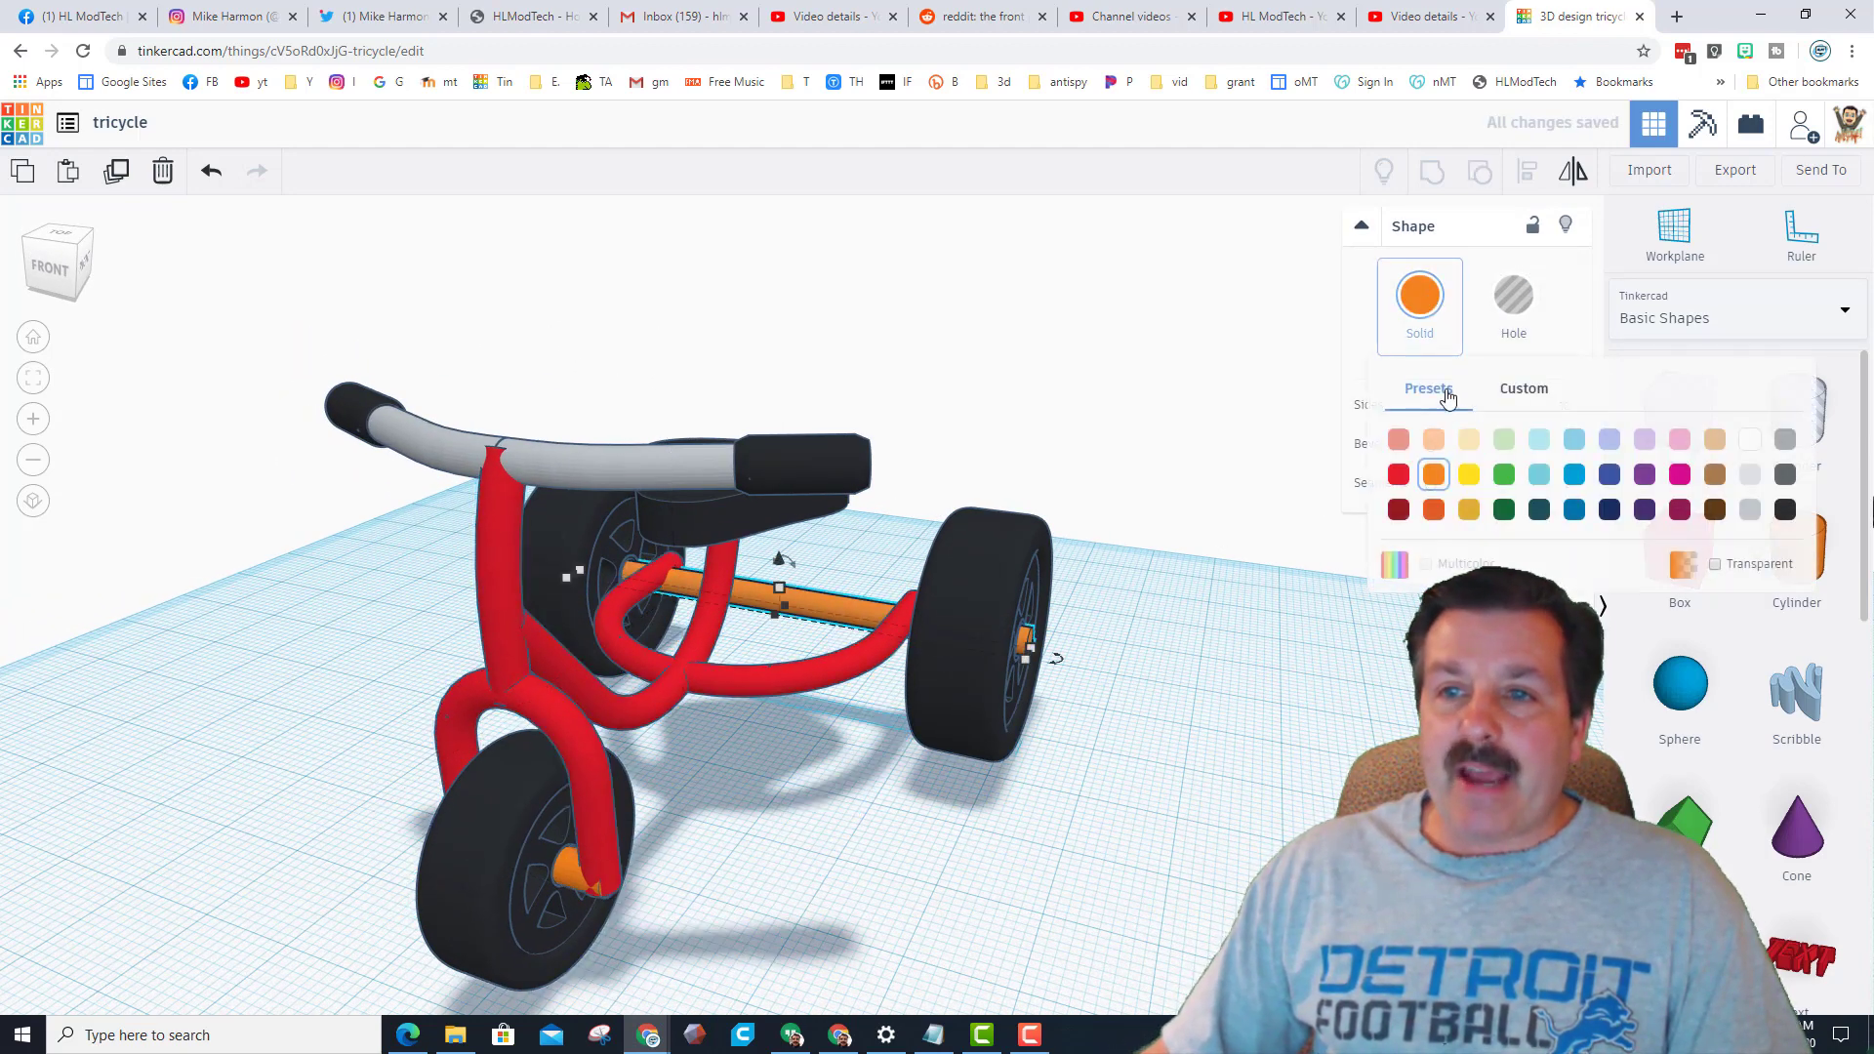
left_click(1751, 508)
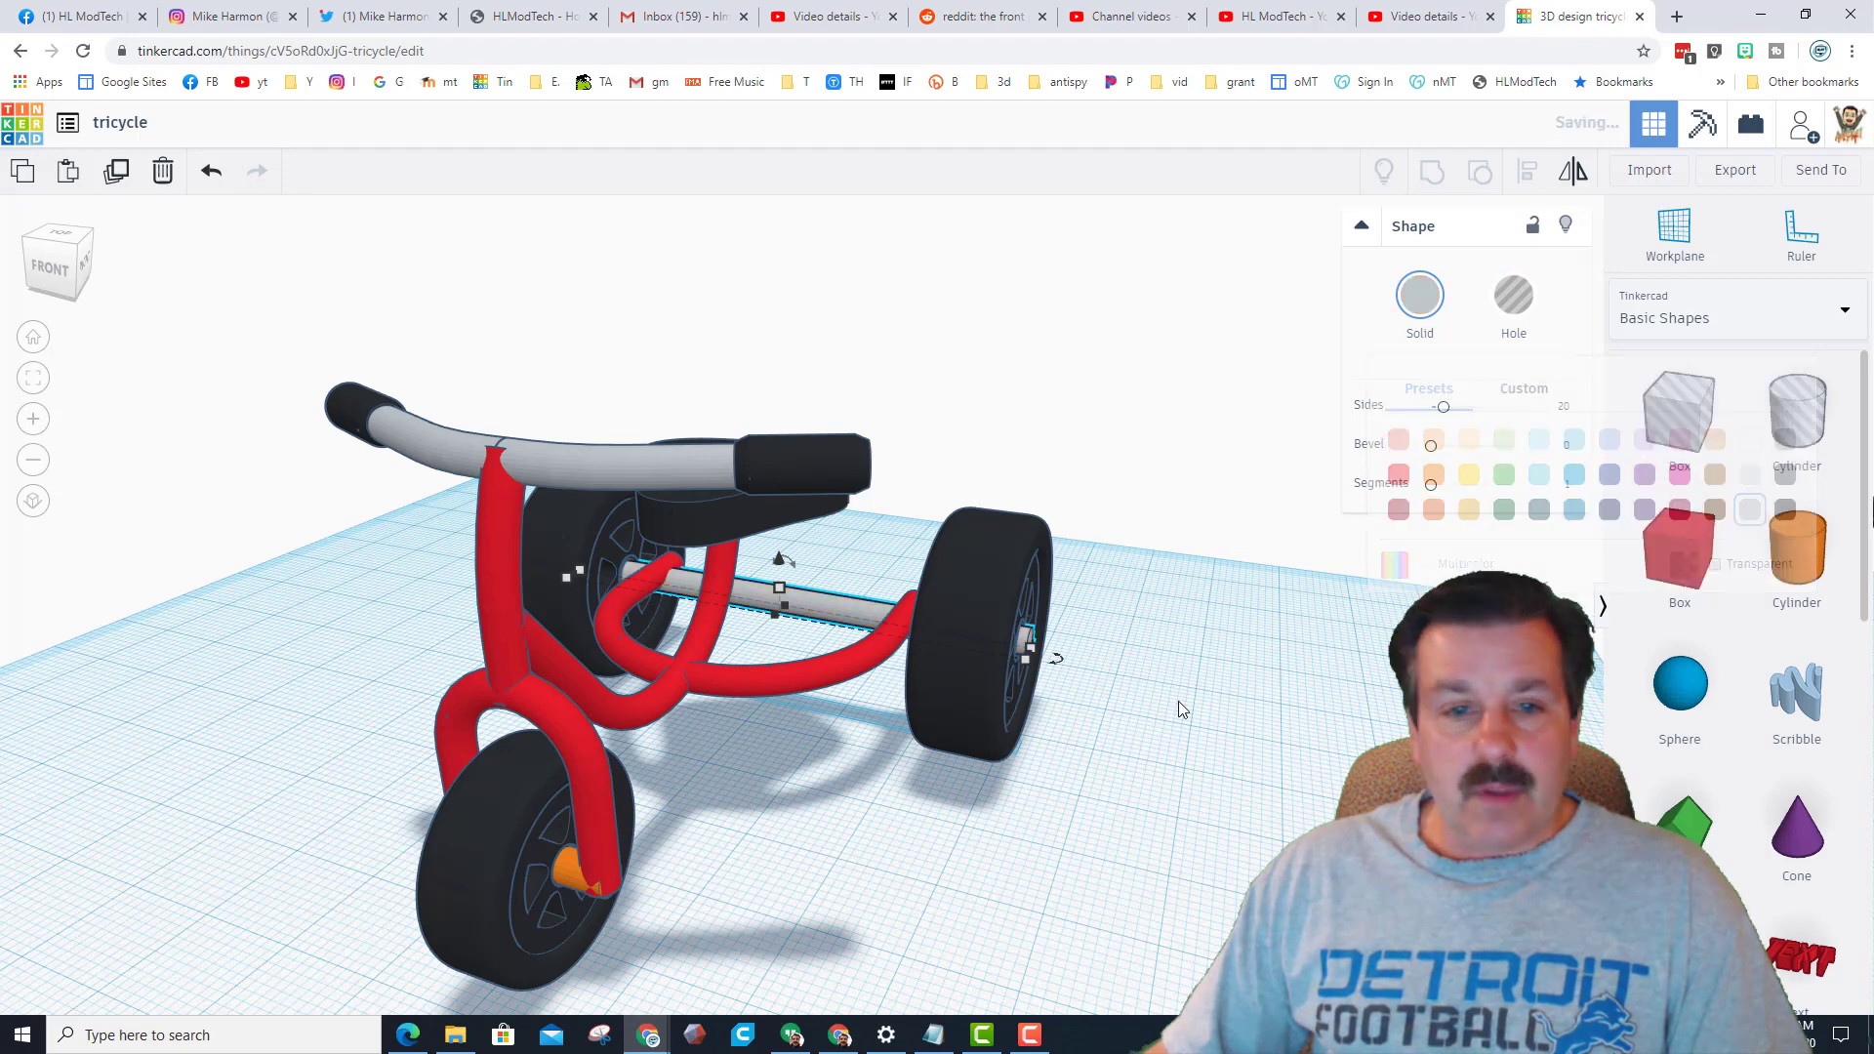
left_click(586, 869)
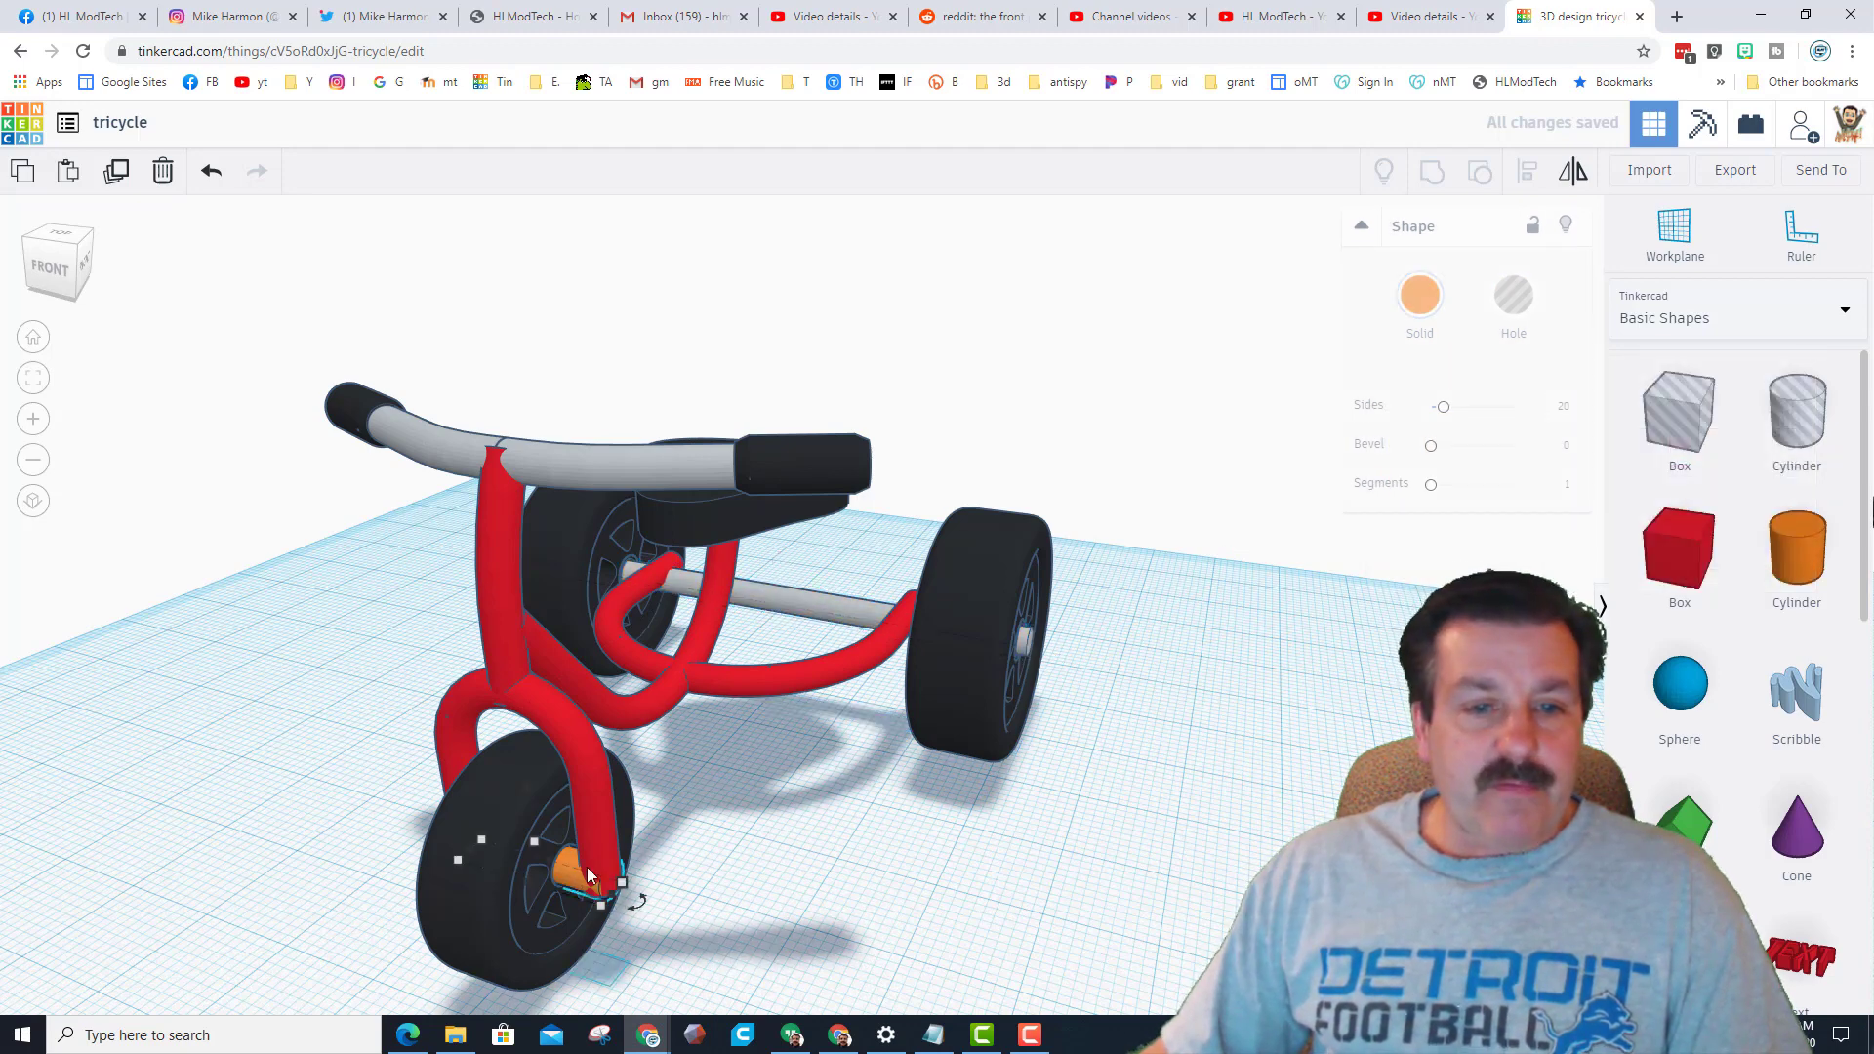
left_click(1396, 297)
left_click(1758, 513)
left_click(760, 907)
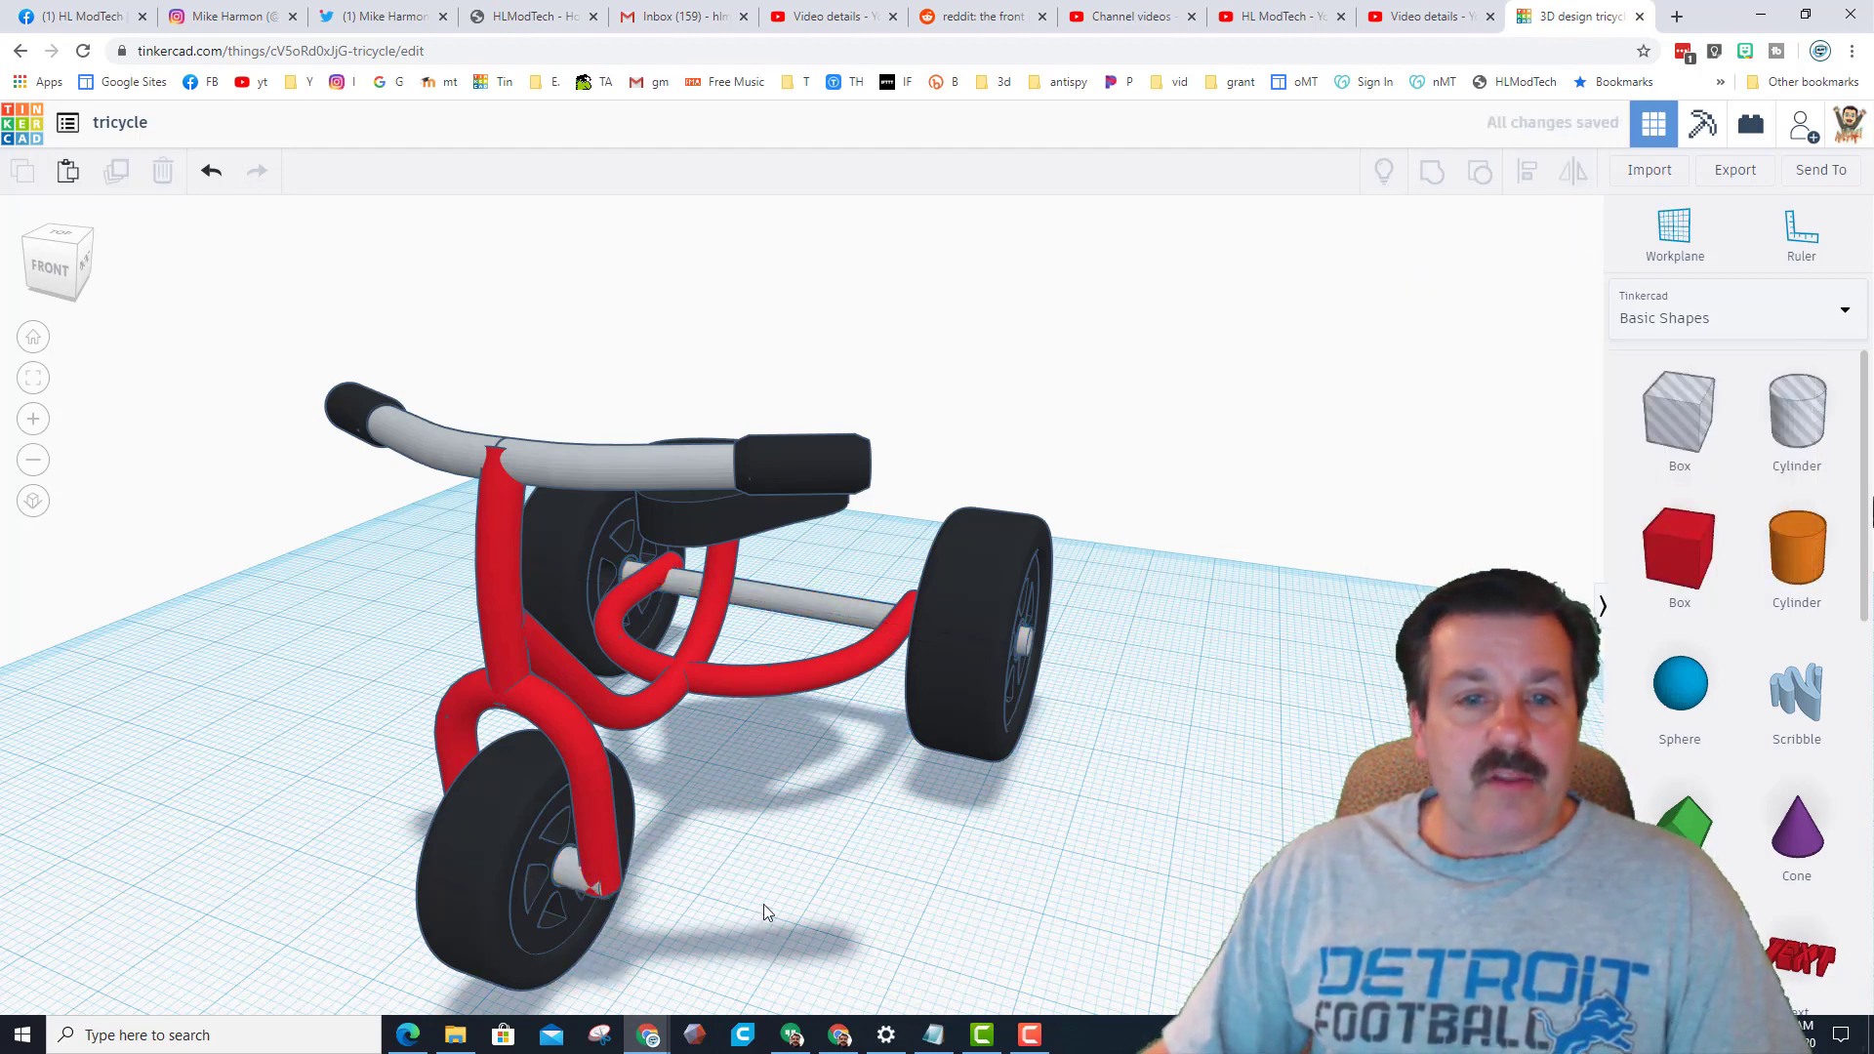
Delete the leftover purple bent pipe lying on the workplane in front of the tricycle
right_click_drag(764, 904, 322, 837)
right_click_drag(441, 837, 686, 913)
scroll(1215, 866, "down", 3)
left_click(435, 923)
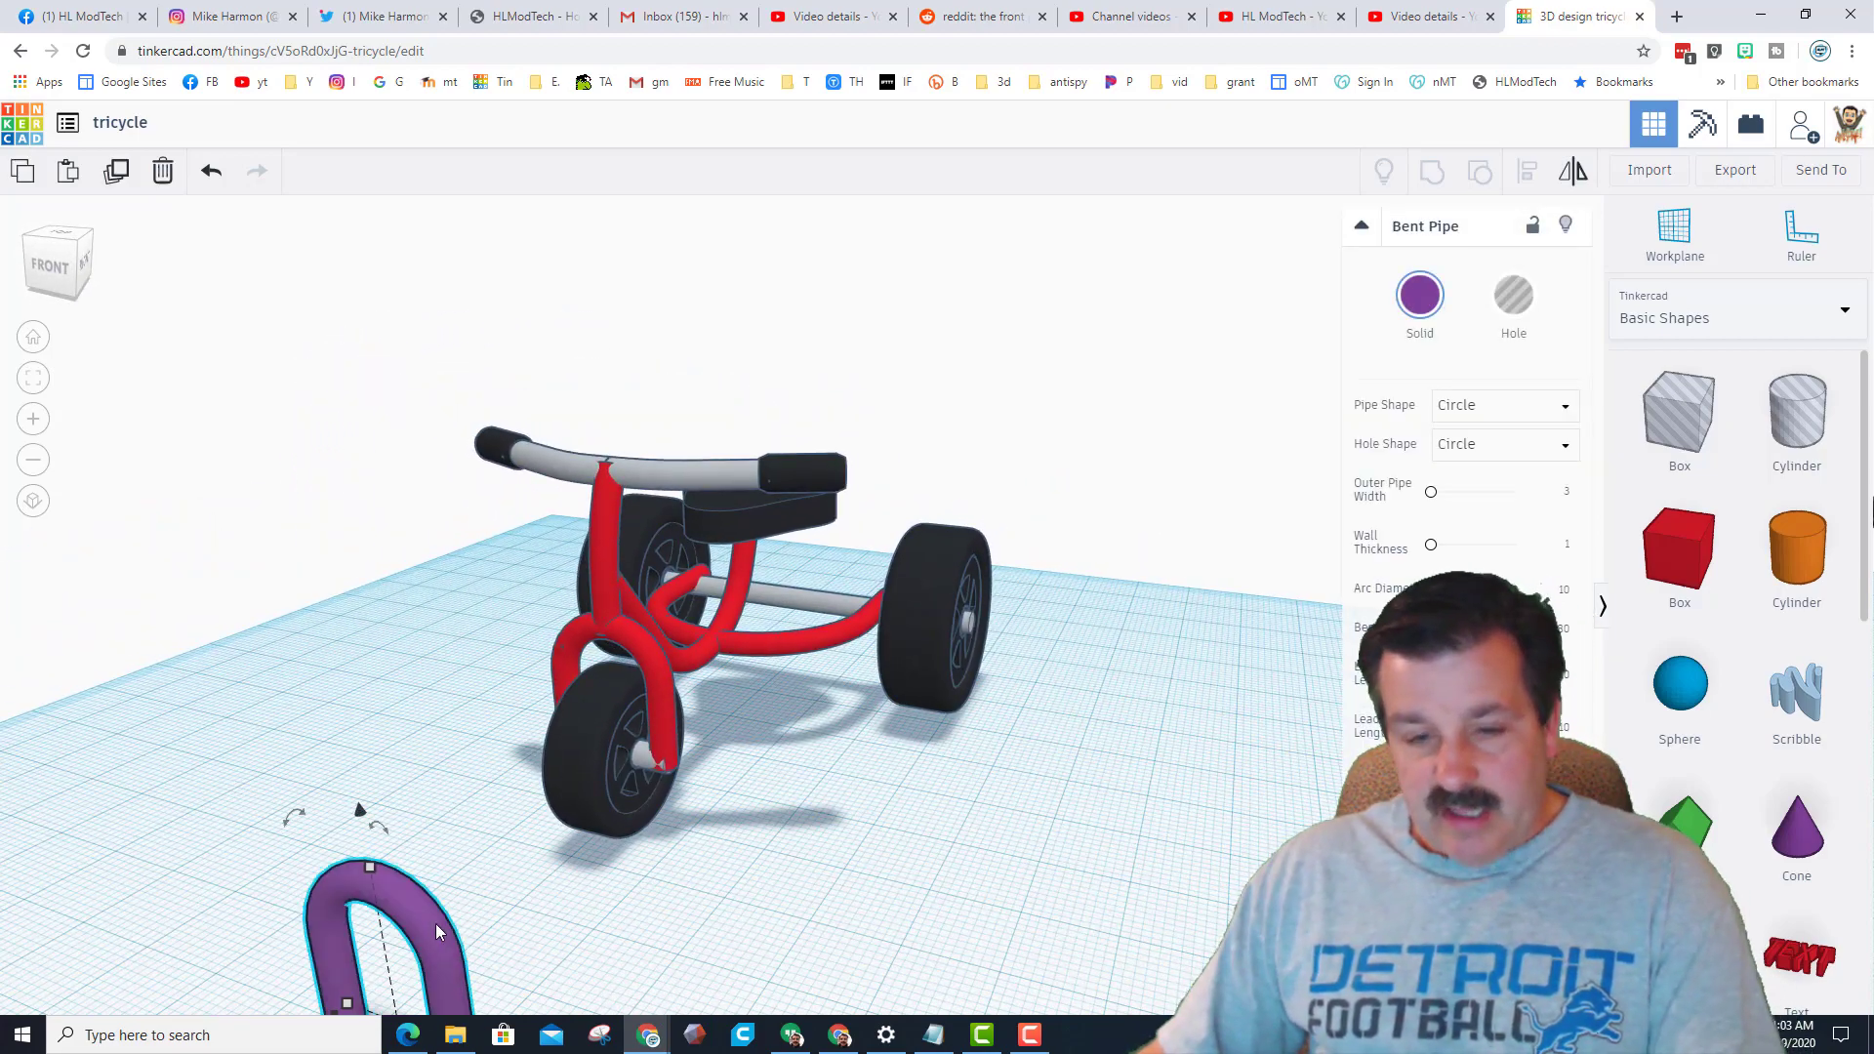
key("Delete")
right_click_drag(975, 849, 1169, 826)
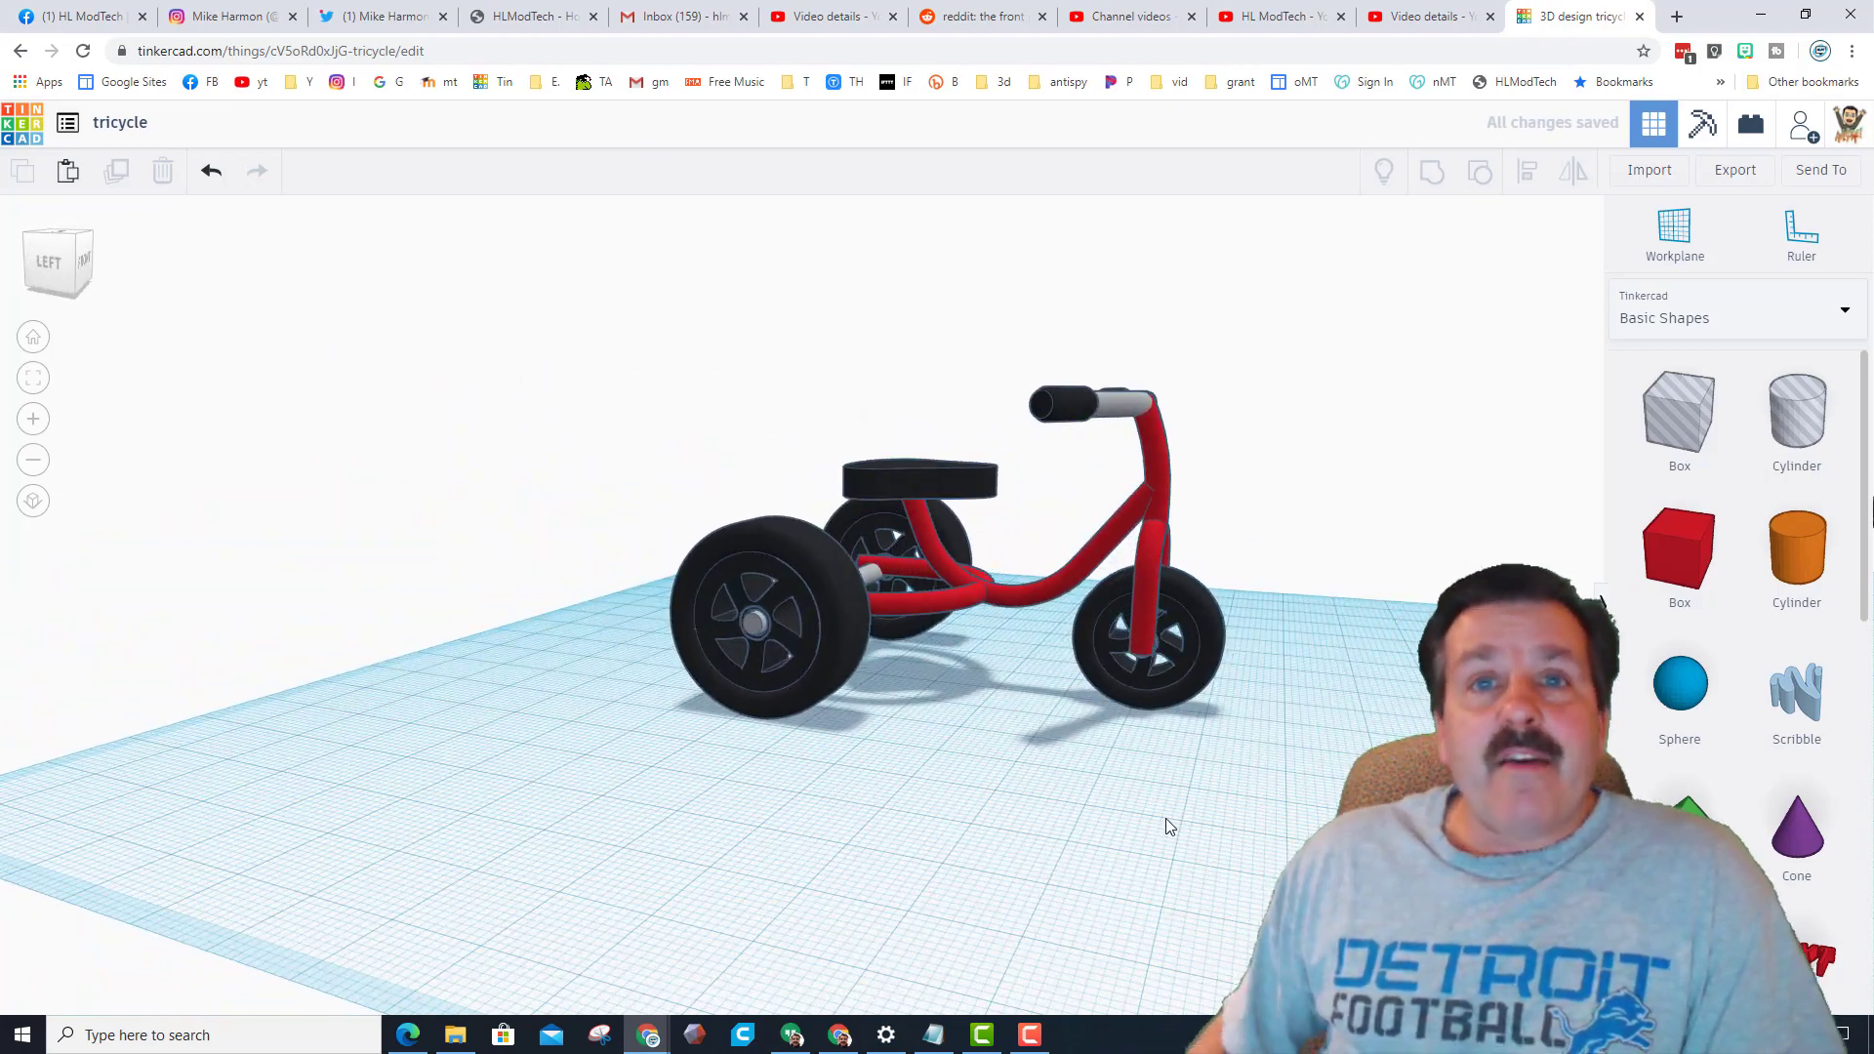